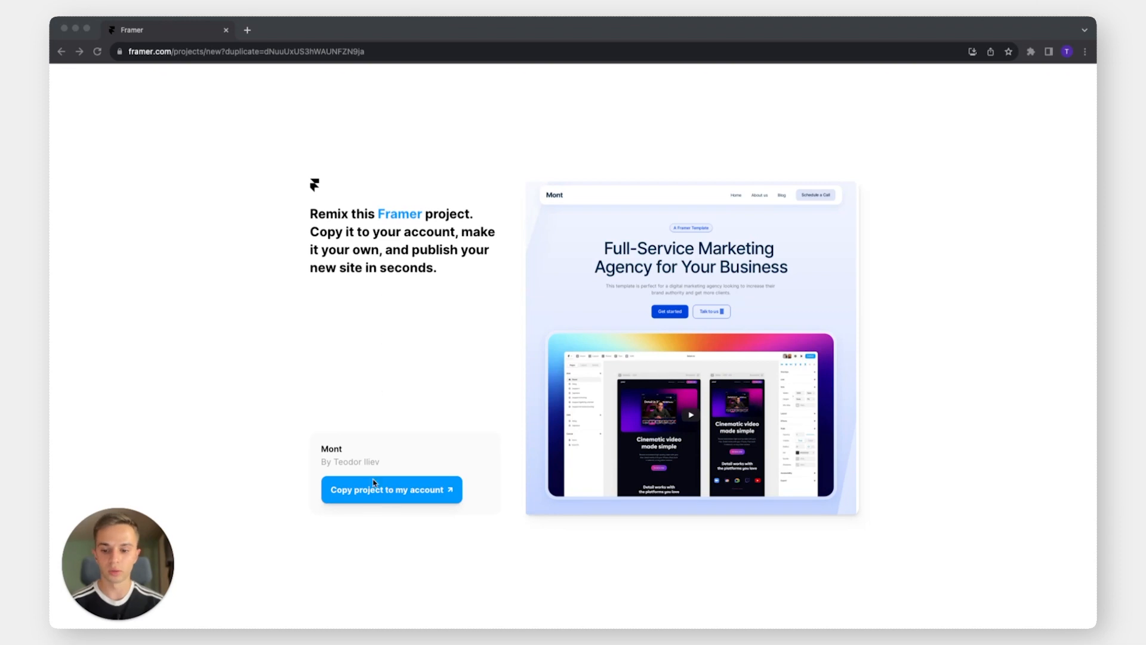
Copy the Mont template project to the account and assign it to the Wize / All team
{"action": "left_click", "coordinate": [391, 490]}
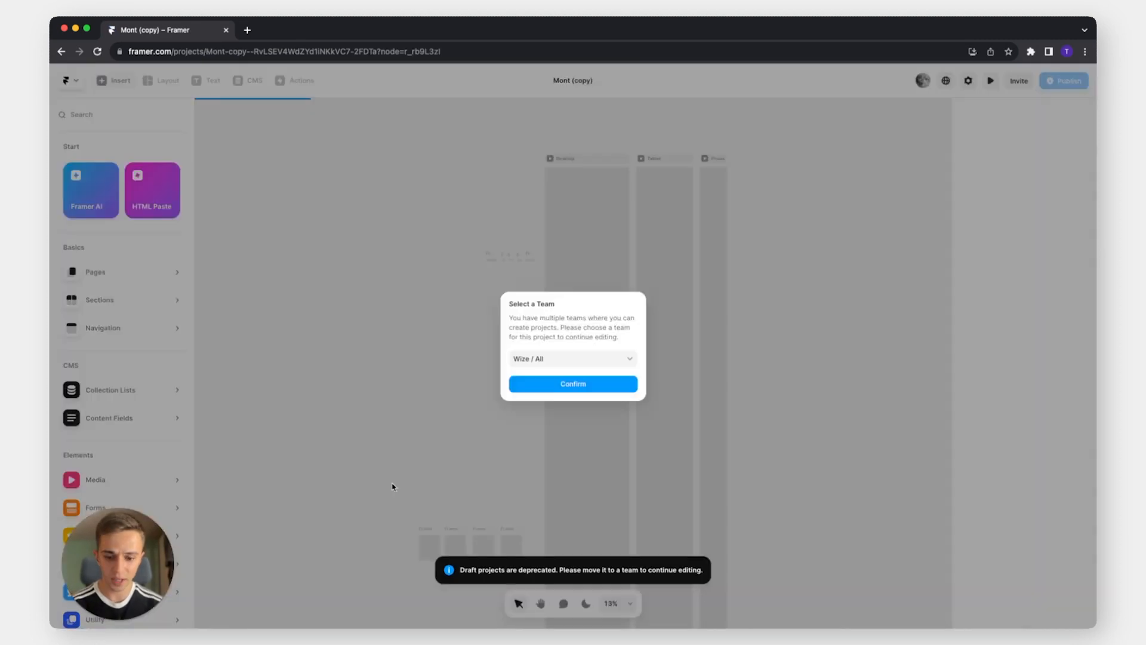
{"action": "left_click", "coordinate": [554, 360]}
{"action": "left_click", "coordinate": [554, 359]}
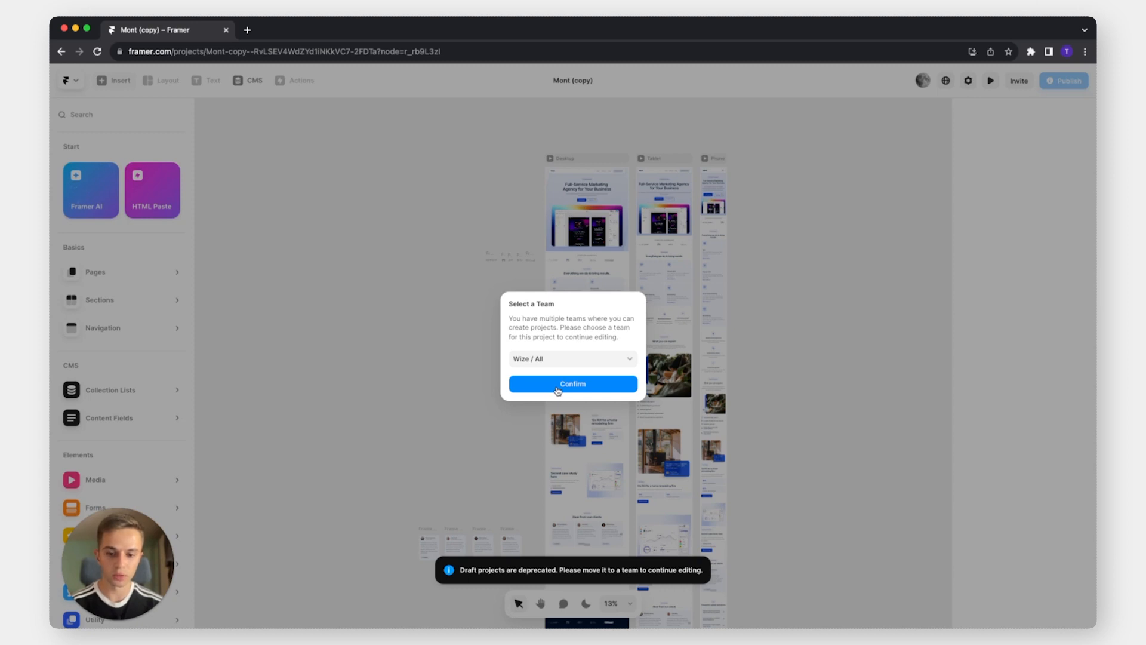
{"action": "left_click", "coordinate": [557, 385]}
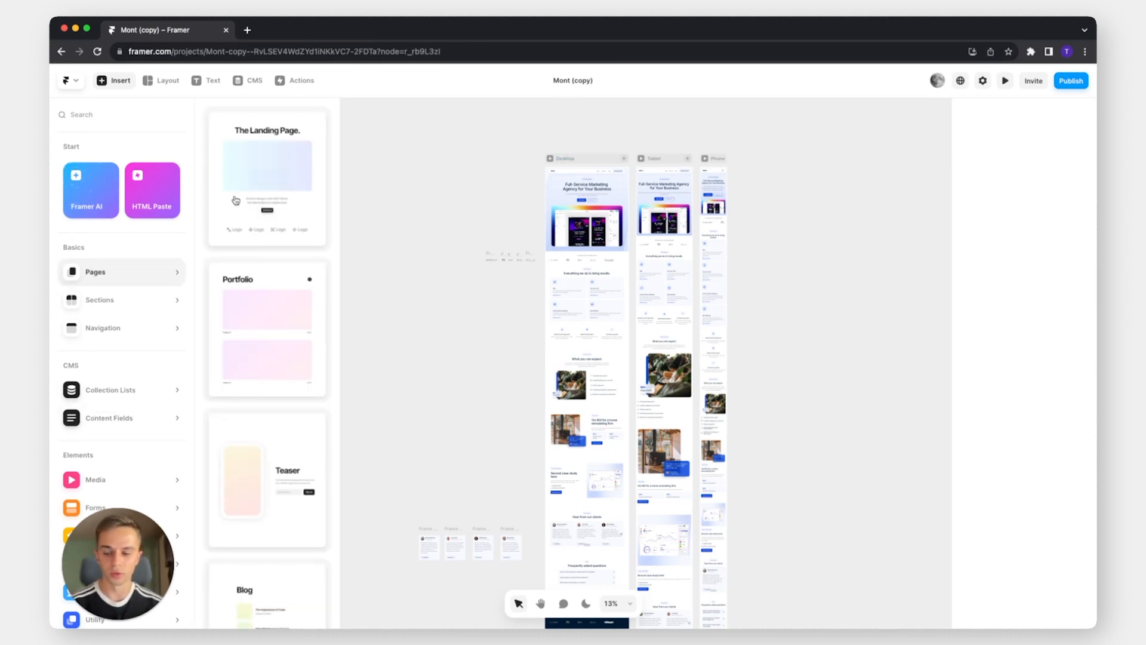
{"action": "left_click", "coordinate": [450, 229]}
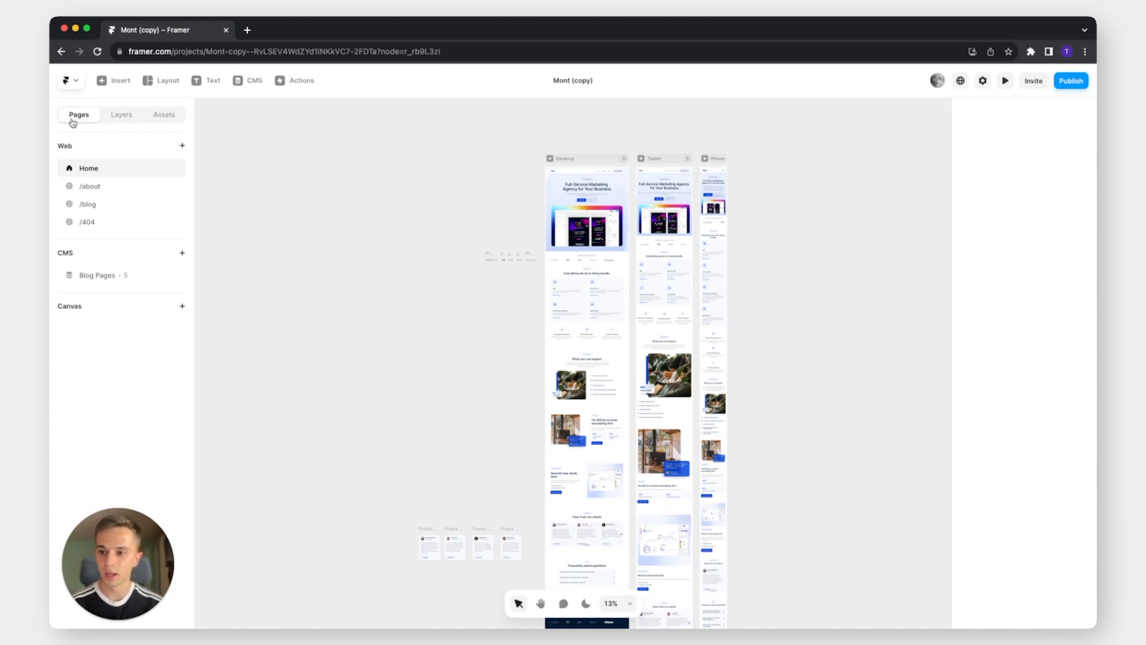
Look through the project's /about, /blog and /404 pages and the Blog Pages CMS template
{"action": "left_click", "coordinate": [102, 187]}
{"action": "left_click", "coordinate": [100, 208]}
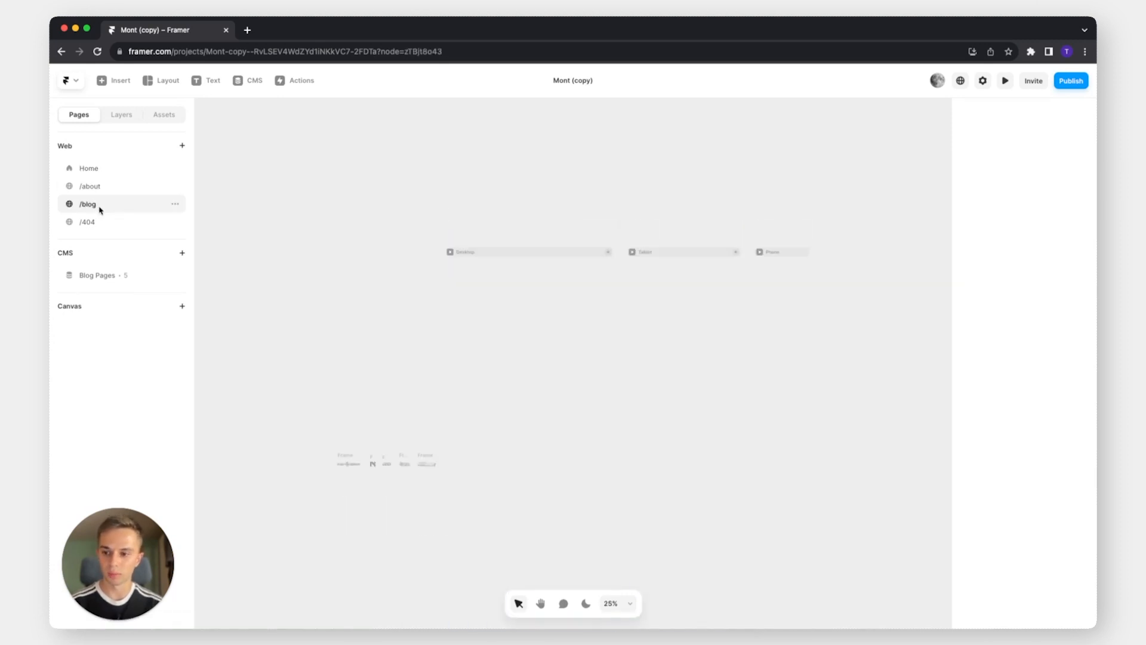
{"action": "left_click", "coordinate": [98, 222]}
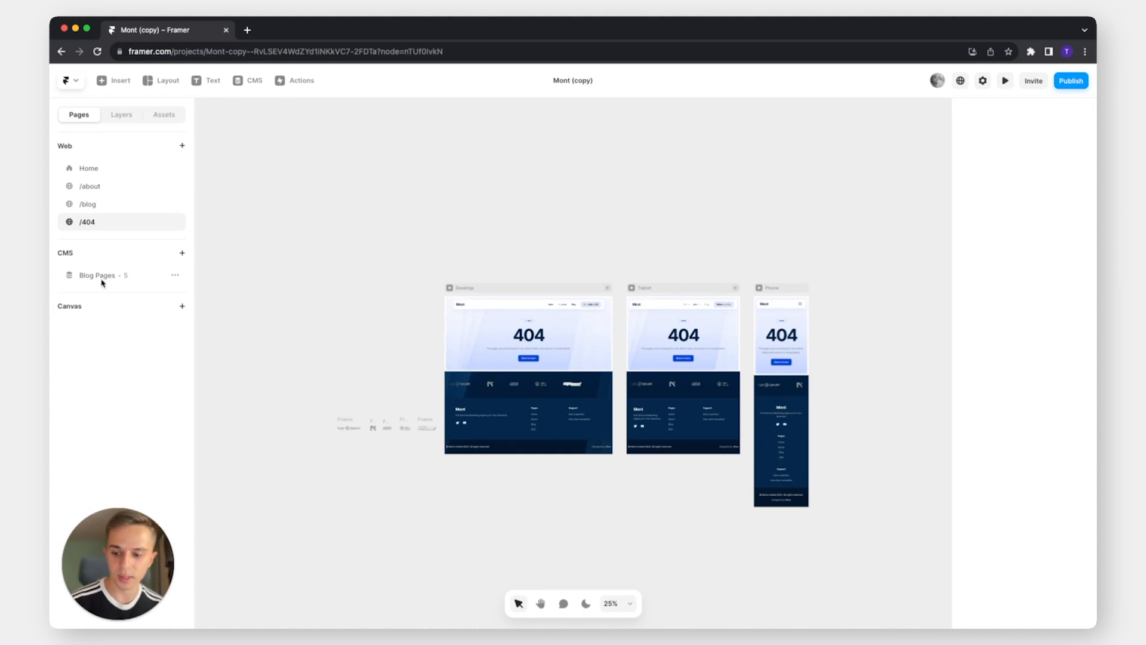
{"action": "left_click", "coordinate": [106, 276]}
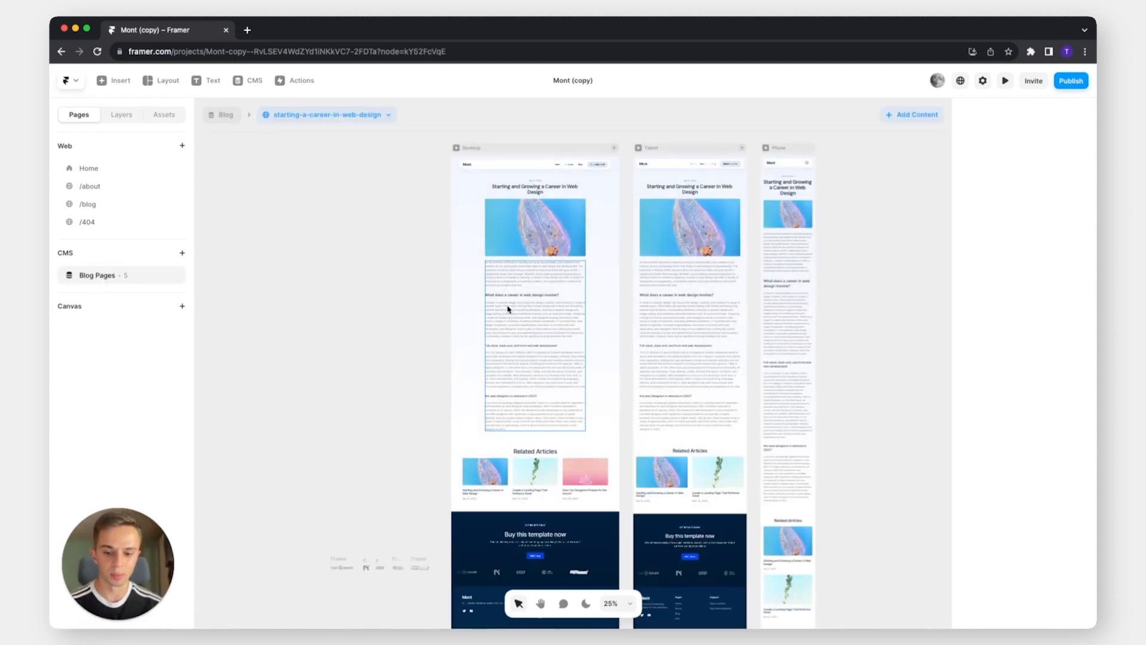
{"action": "scroll", "coordinate": [507, 308], "scroll_direction": "down", "scroll_amount": 1}
{"action": "scroll", "coordinate": [508, 311], "scroll_direction": "down", "scroll_amount": 3}
{"action": "scroll", "coordinate": [508, 308], "scroll_direction": "up", "scroll_amount": 4}
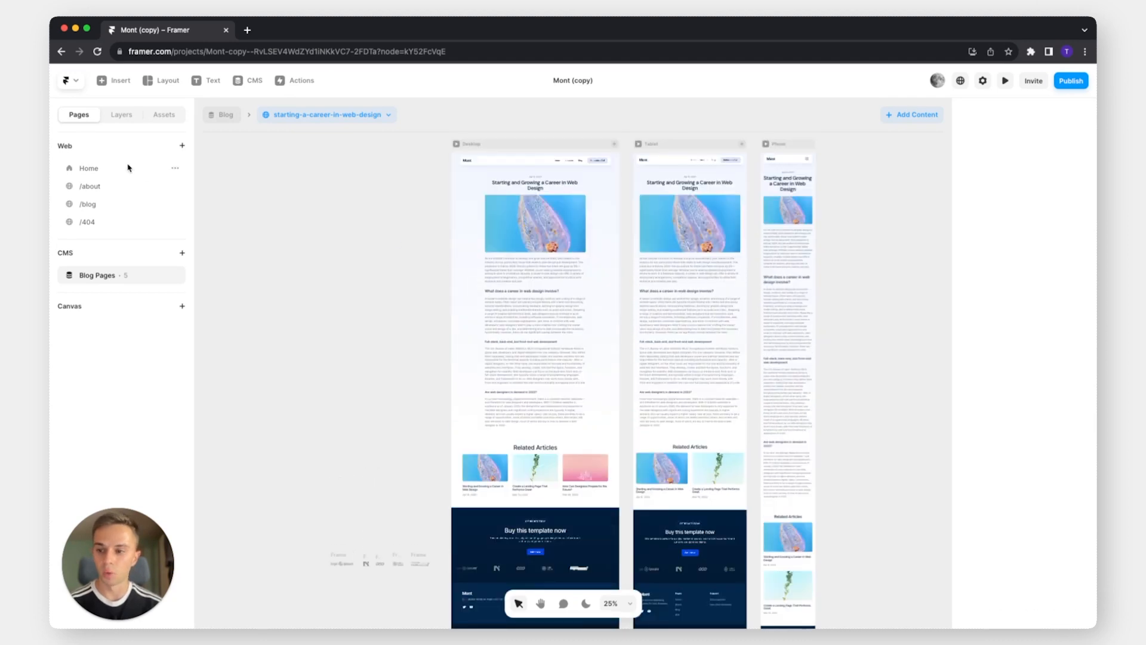
Return to the Home page and inspect the layer structure of its Desktop breakpoint and the page switcher
{"action": "left_click", "coordinate": [126, 165]}
{"action": "left_click", "coordinate": [121, 115]}
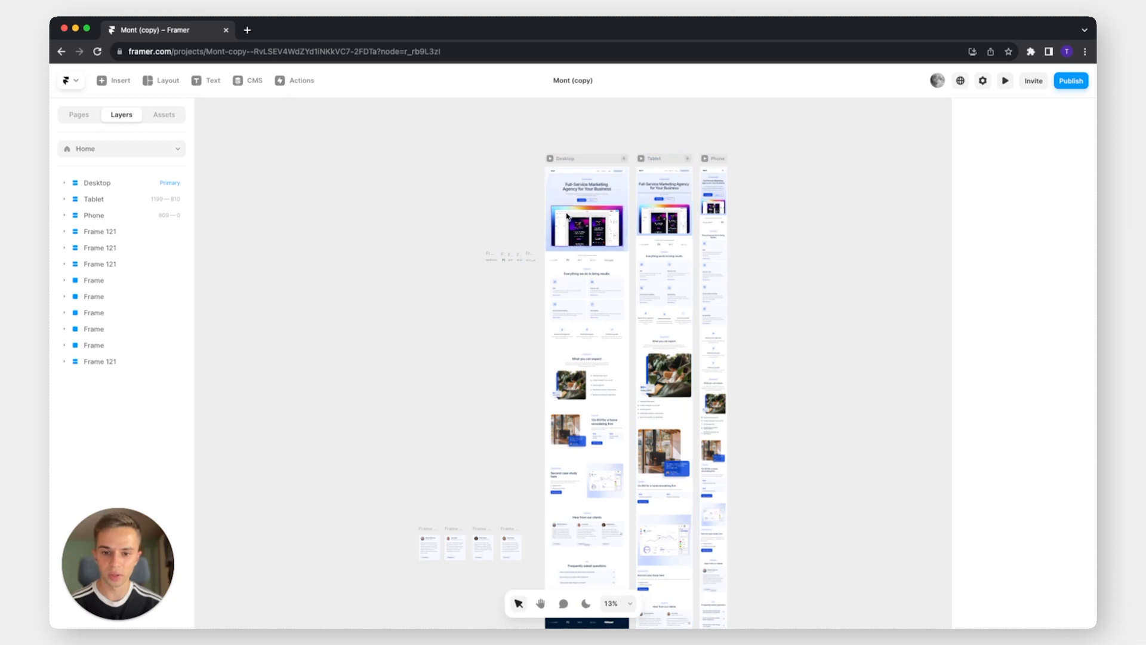
{"action": "left_click", "coordinate": [576, 157]}
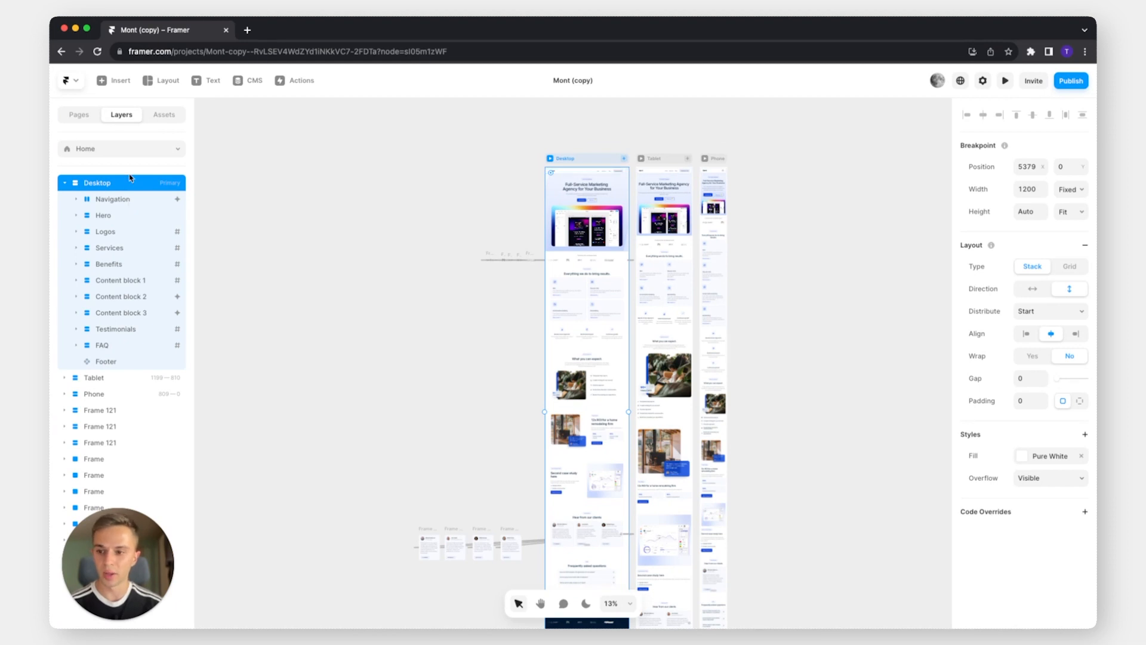
{"action": "left_click", "coordinate": [133, 149]}
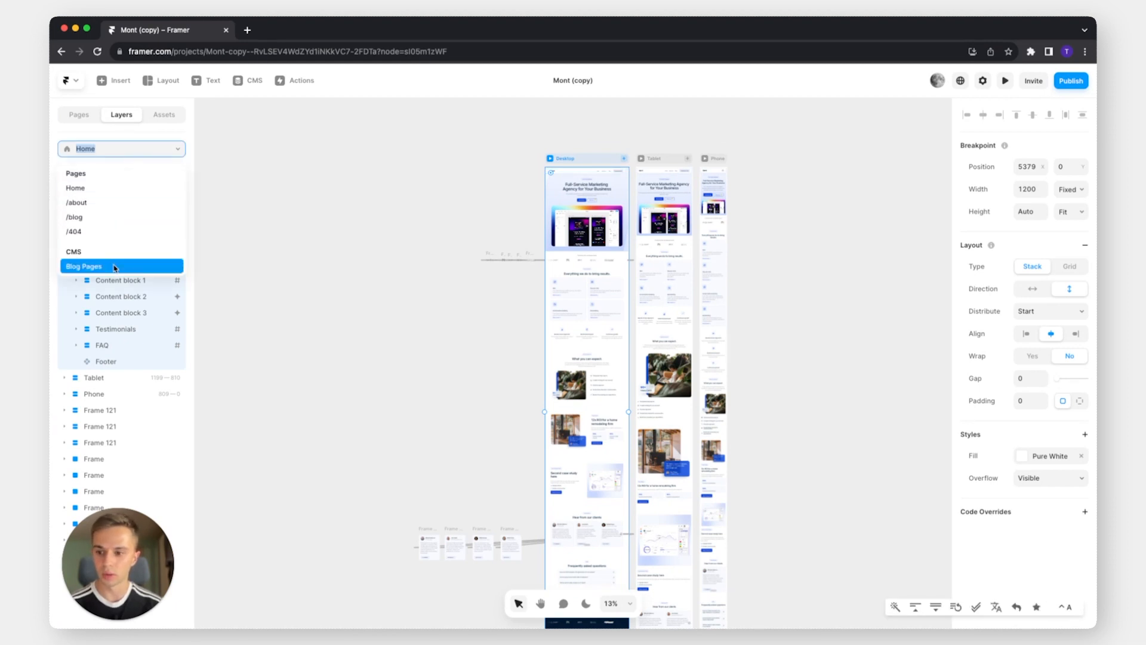
{"action": "left_click", "coordinate": [144, 148]}
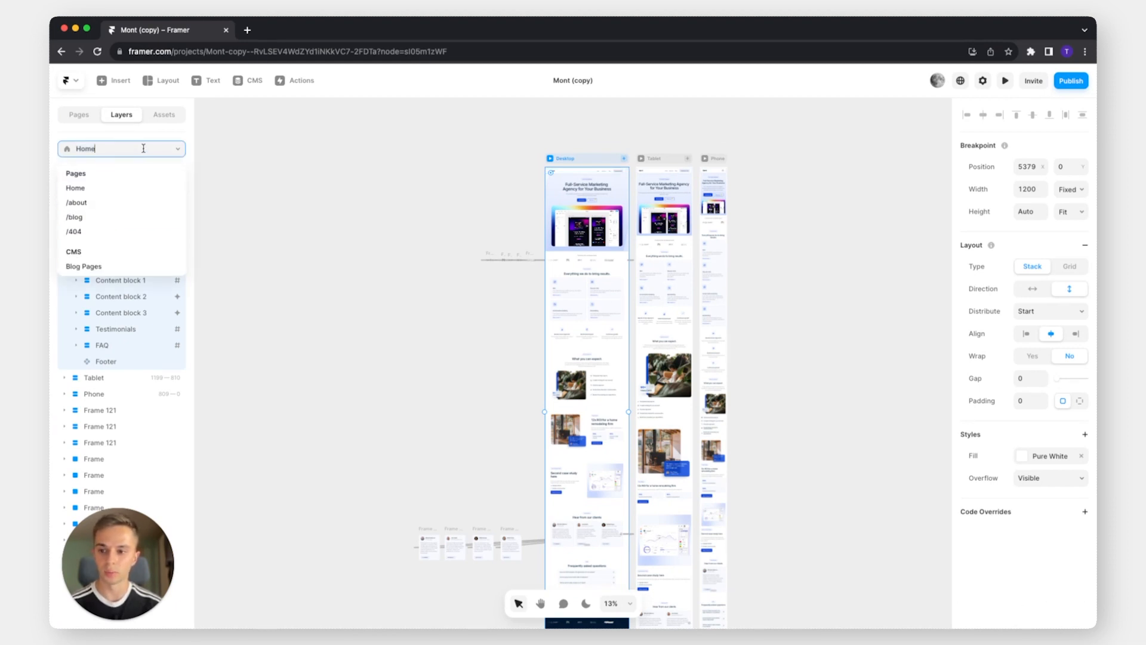
Examine the project's components and styles alongside the sections of the Home page's Desktop layout
{"action": "left_click", "coordinate": [172, 117]}
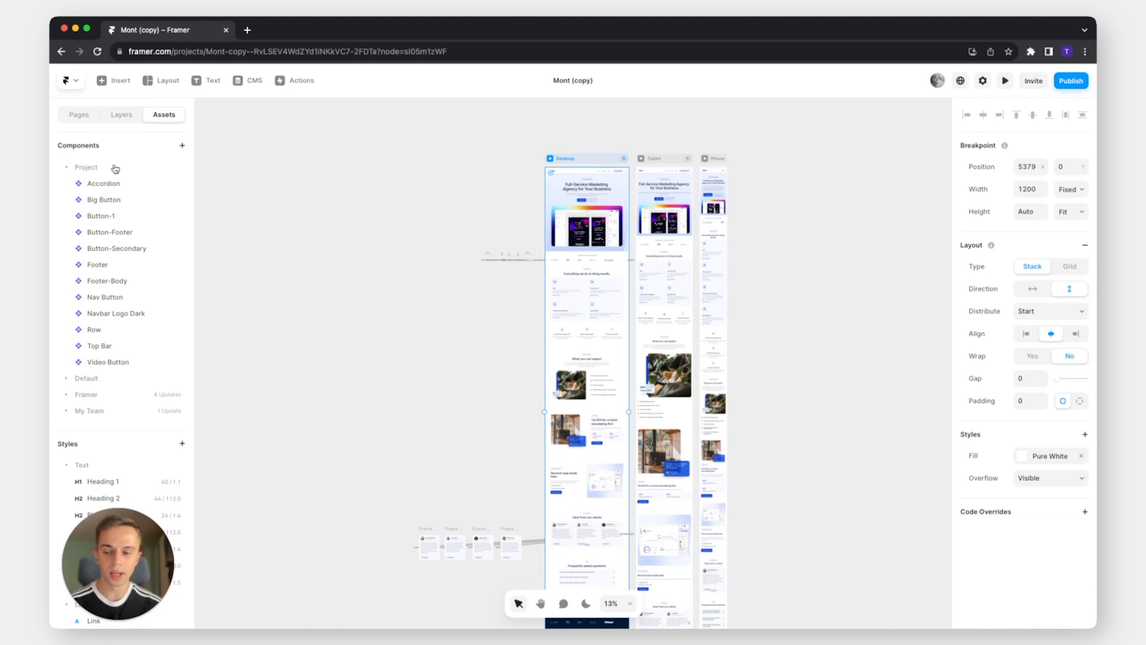
{"action": "scroll", "coordinate": [574, 223], "scroll_direction": "up", "scroll_amount": 10}
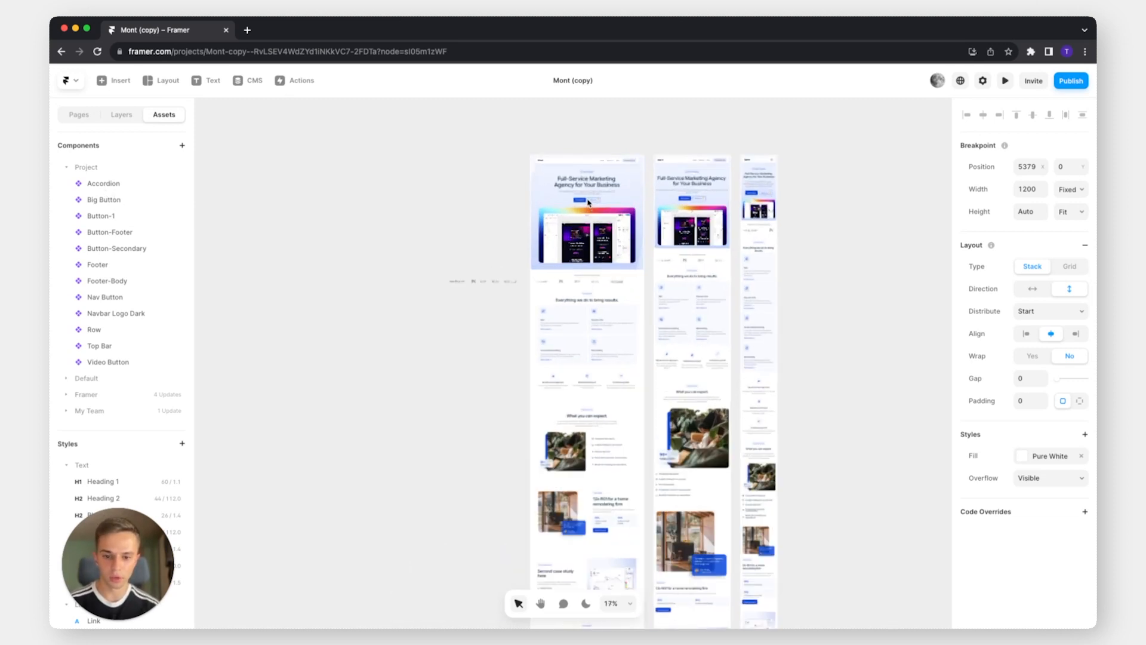
{"action": "scroll", "coordinate": [575, 206], "scroll_direction": "up", "scroll_amount": 3}
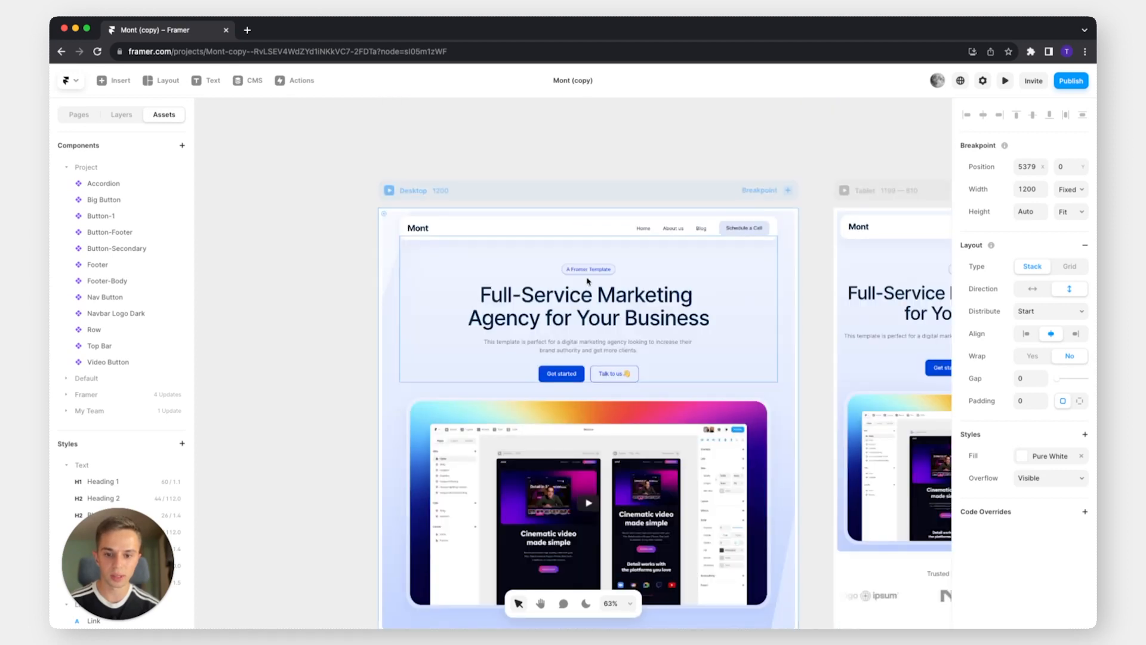
{"action": "scroll", "coordinate": [582, 375], "scroll_direction": "down", "scroll_amount": 15}
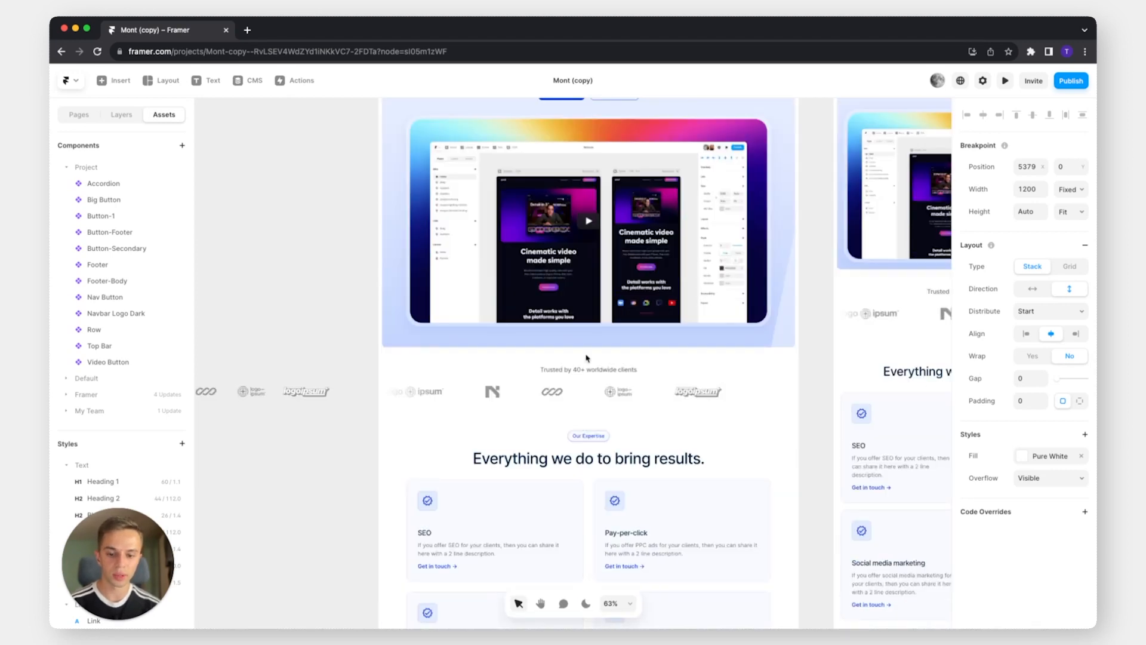
{"action": "scroll", "coordinate": [618, 324], "scroll_direction": "down", "scroll_amount": 10}
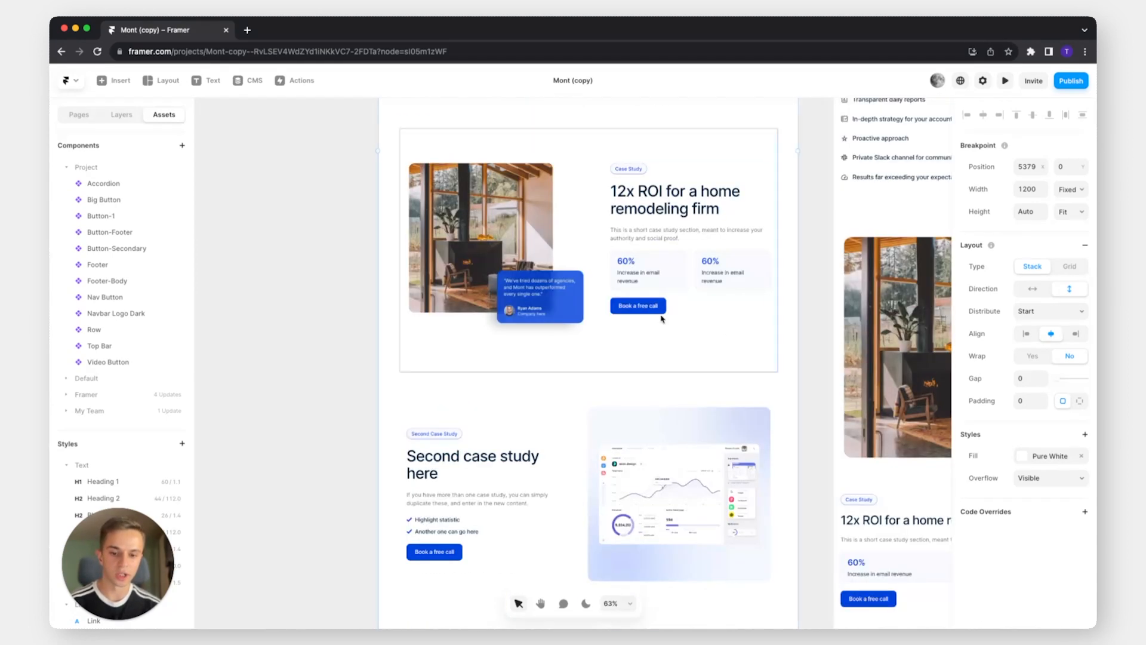
{"action": "scroll", "coordinate": [577, 316], "scroll_direction": "up", "scroll_amount": 15}
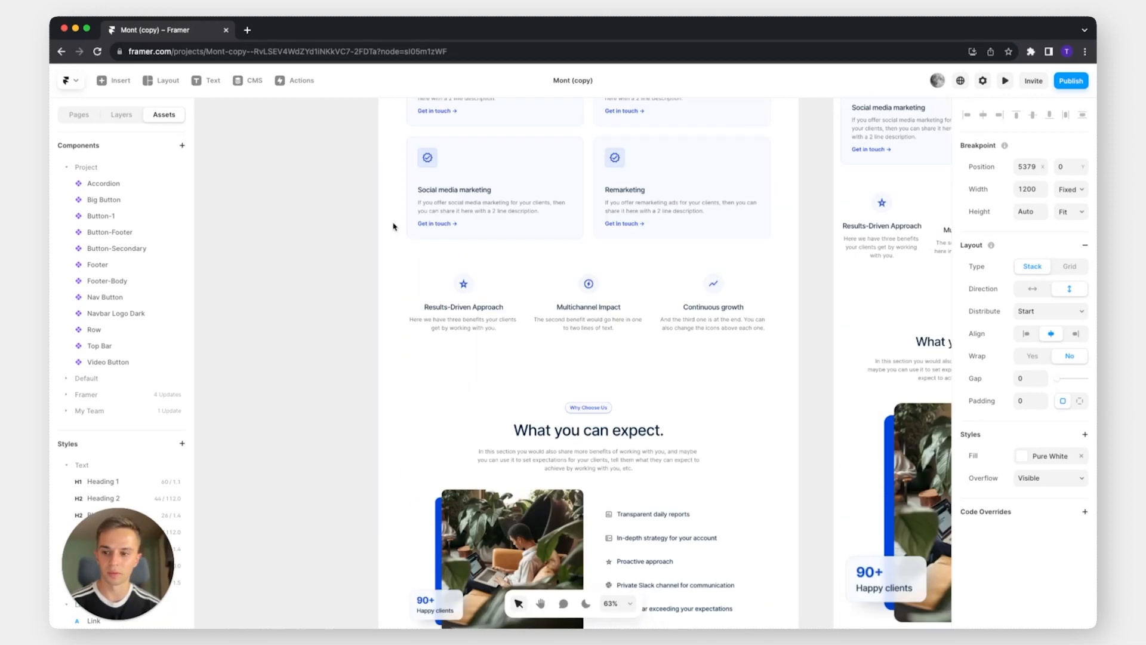
{"action": "scroll", "coordinate": [136, 273], "scroll_direction": "down", "scroll_amount": 4}
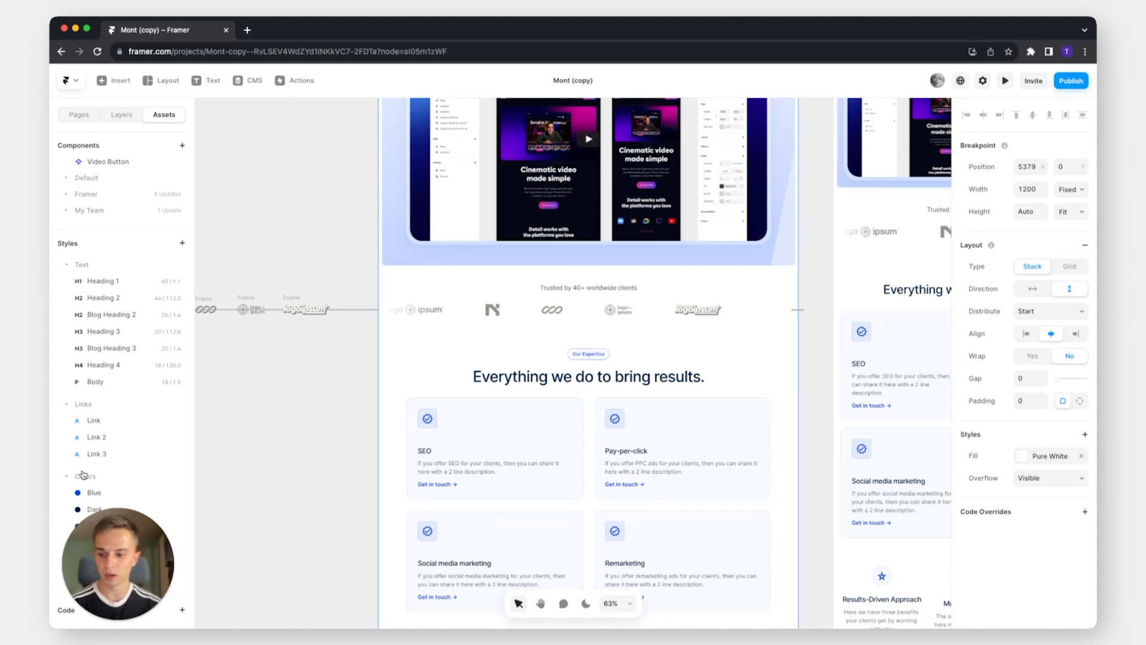
{"action": "left_click_drag", "start_coordinate": [110, 530], "coordinate": [258, 516]}
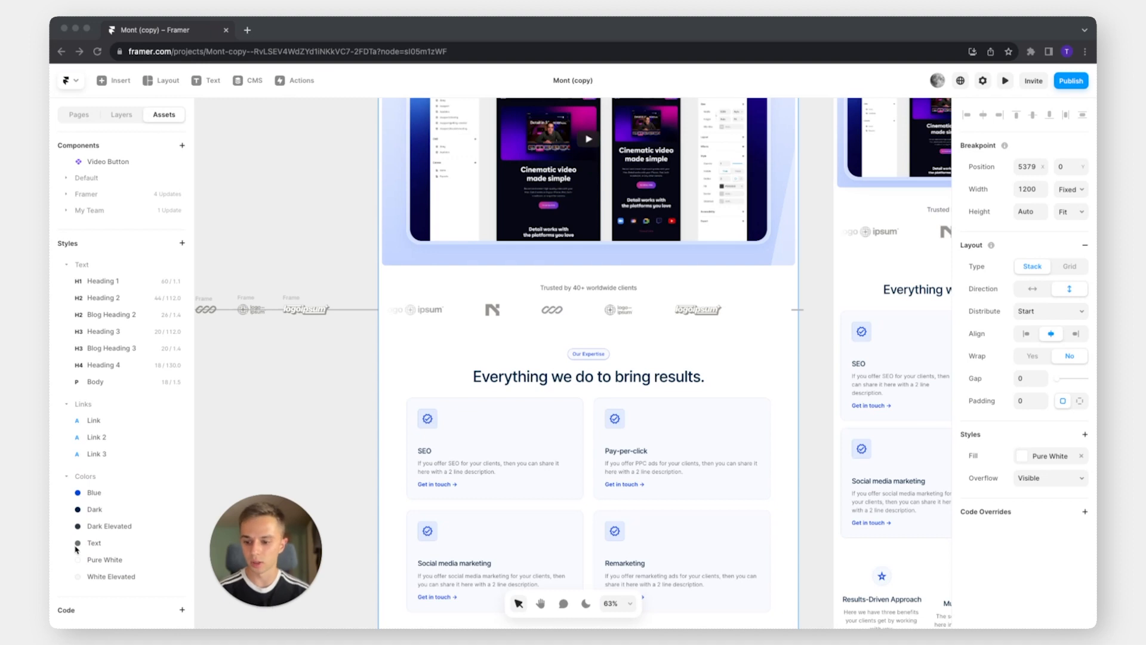
{"action": "left_click_drag", "start_coordinate": [268, 562], "coordinate": [264, 562]}
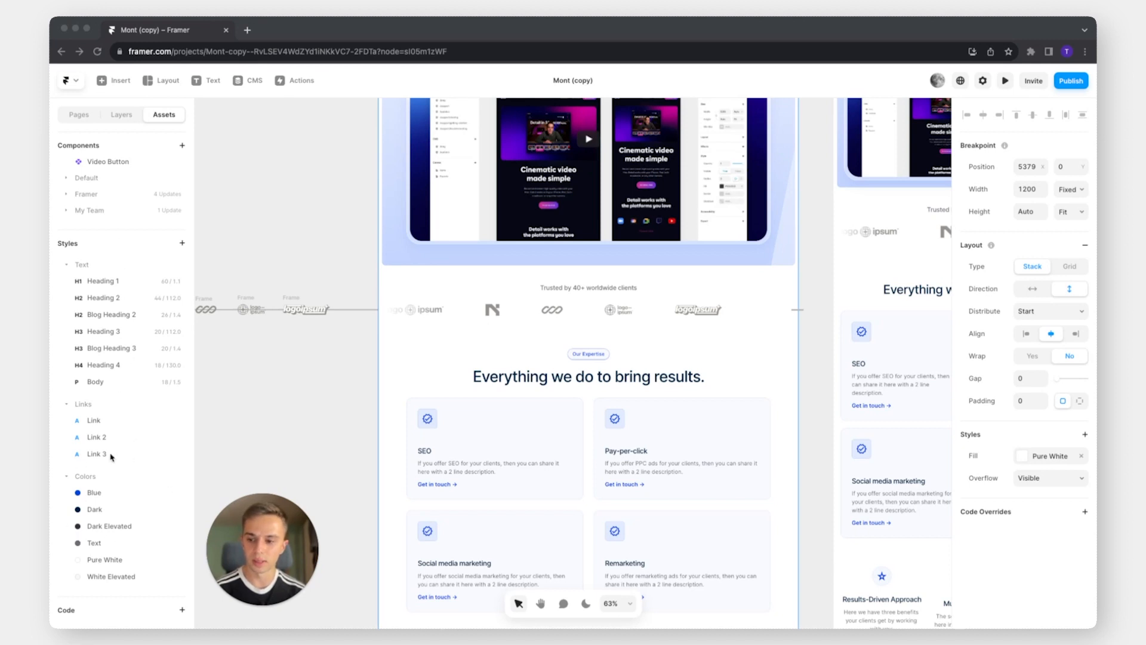
{"action": "left_click_drag", "start_coordinate": [311, 590], "coordinate": [165, 603]}
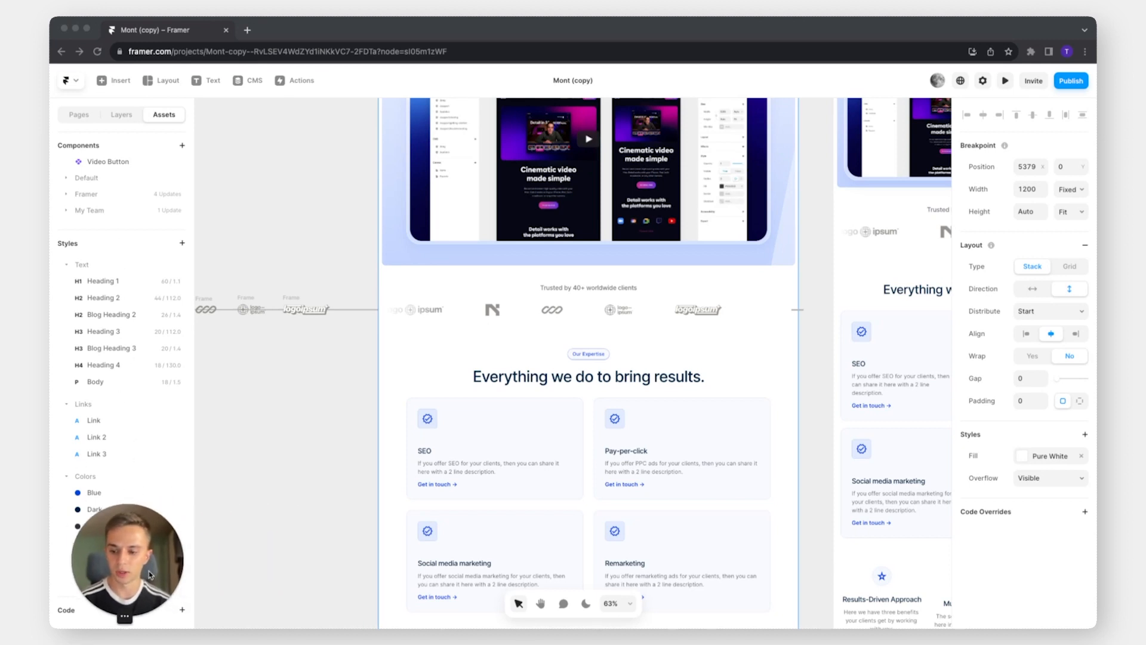
Browse the ready-made pages, CMS content and elements available for insertion, plus the layout element types
{"action": "left_click", "coordinate": [119, 96]}
{"action": "left_click", "coordinate": [120, 83]}
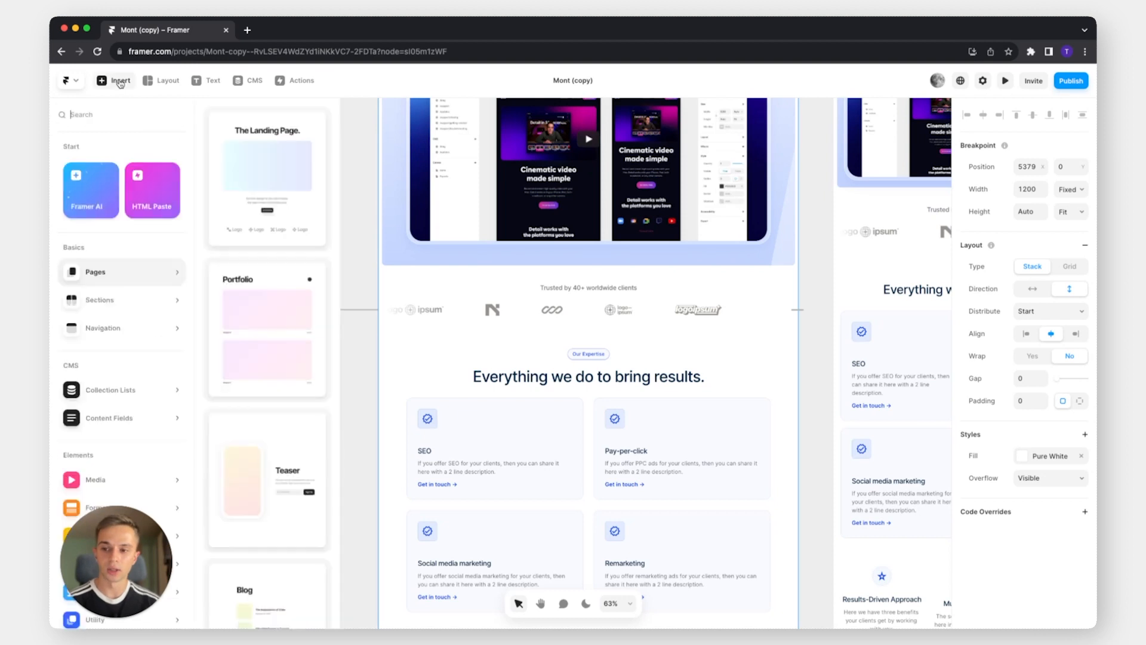
{"action": "scroll", "coordinate": [129, 298], "scroll_direction": "down", "scroll_amount": 1}
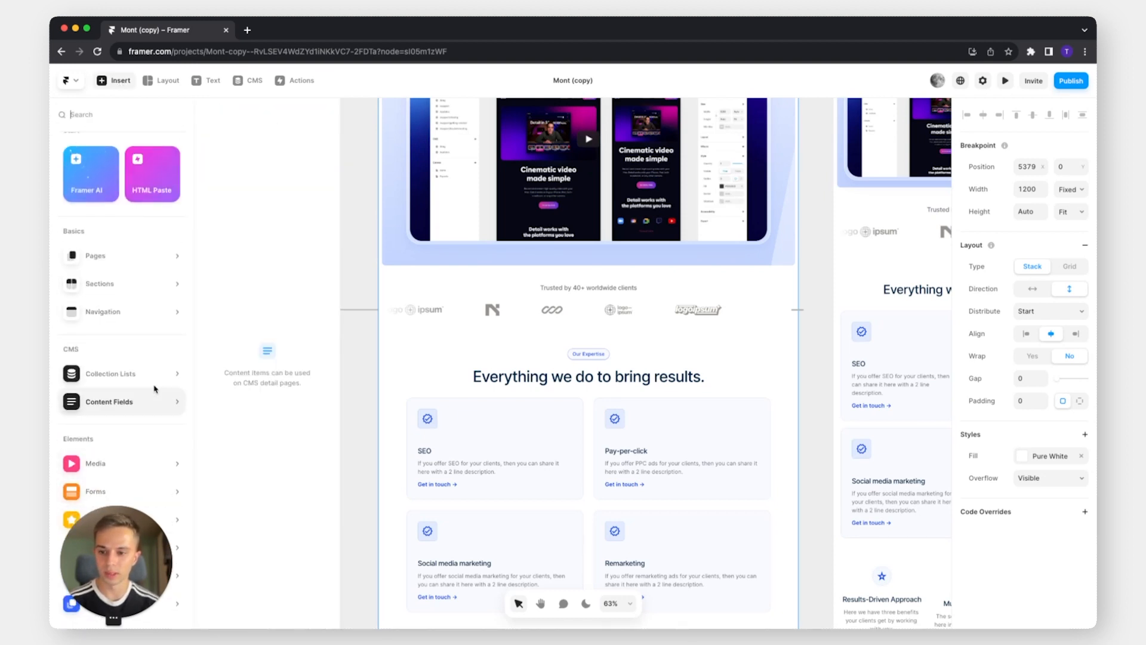
{"action": "left_click", "coordinate": [162, 77]}
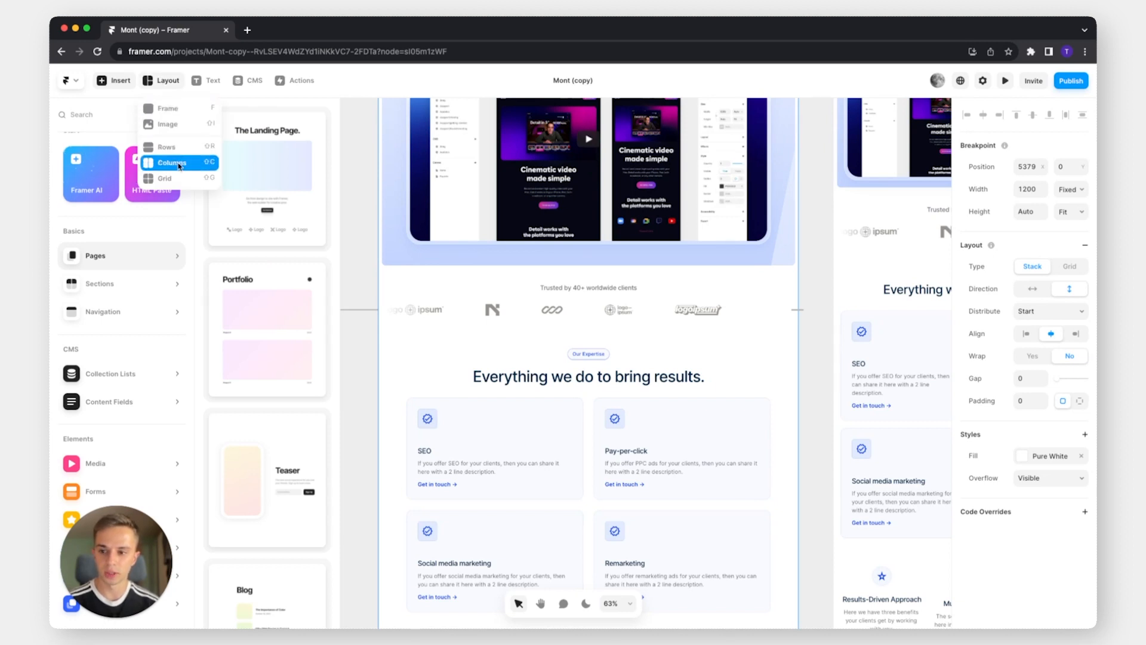
{"action": "left_click", "coordinate": [166, 81]}
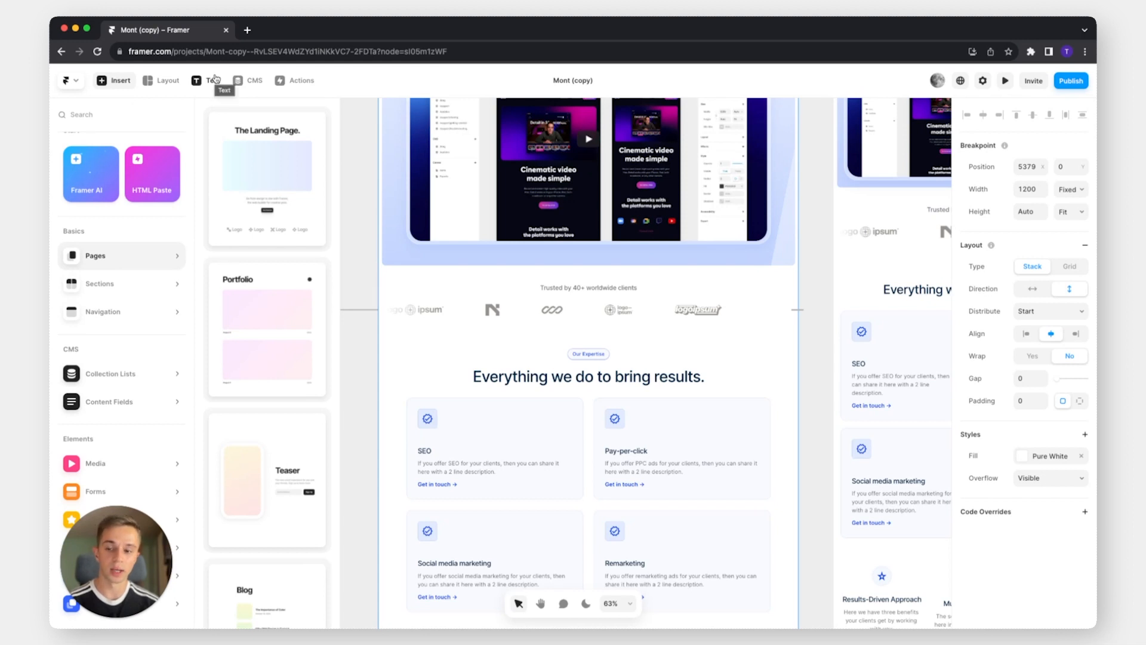
Review the Blog collection in the CMS, including the "Starting and Growing a Career in Web Design" item and its options, and return to the canvas
{"action": "left_click", "coordinate": [247, 80]}
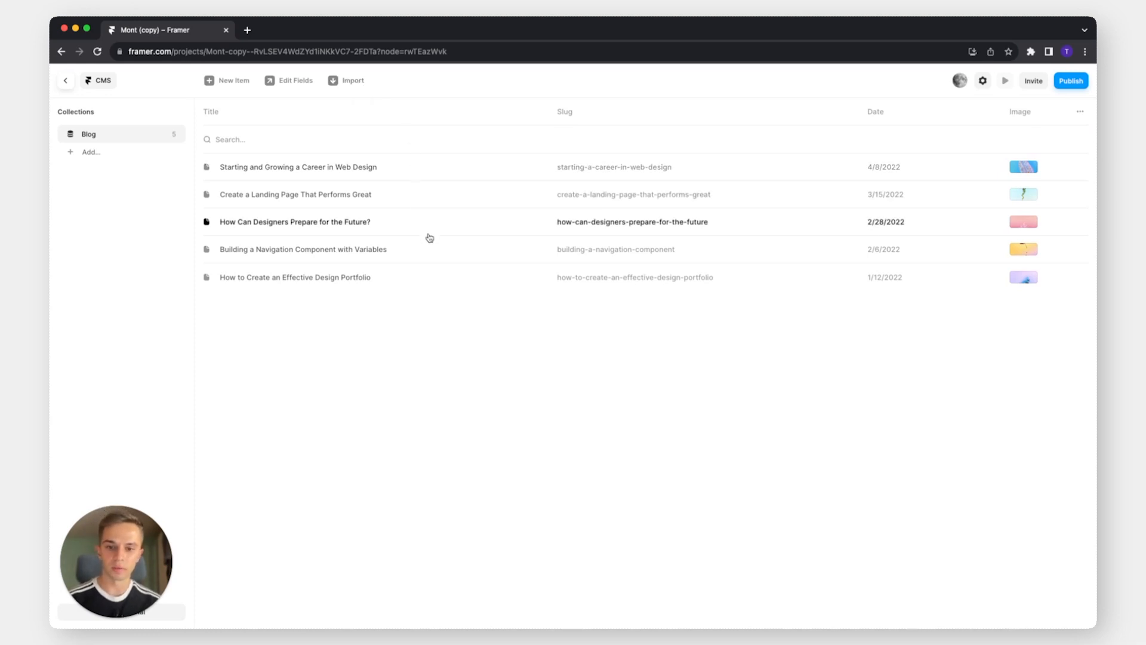
{"action": "left_click", "coordinate": [422, 167]}
{"action": "scroll", "coordinate": [780, 280], "scroll_direction": "down", "scroll_amount": 3}
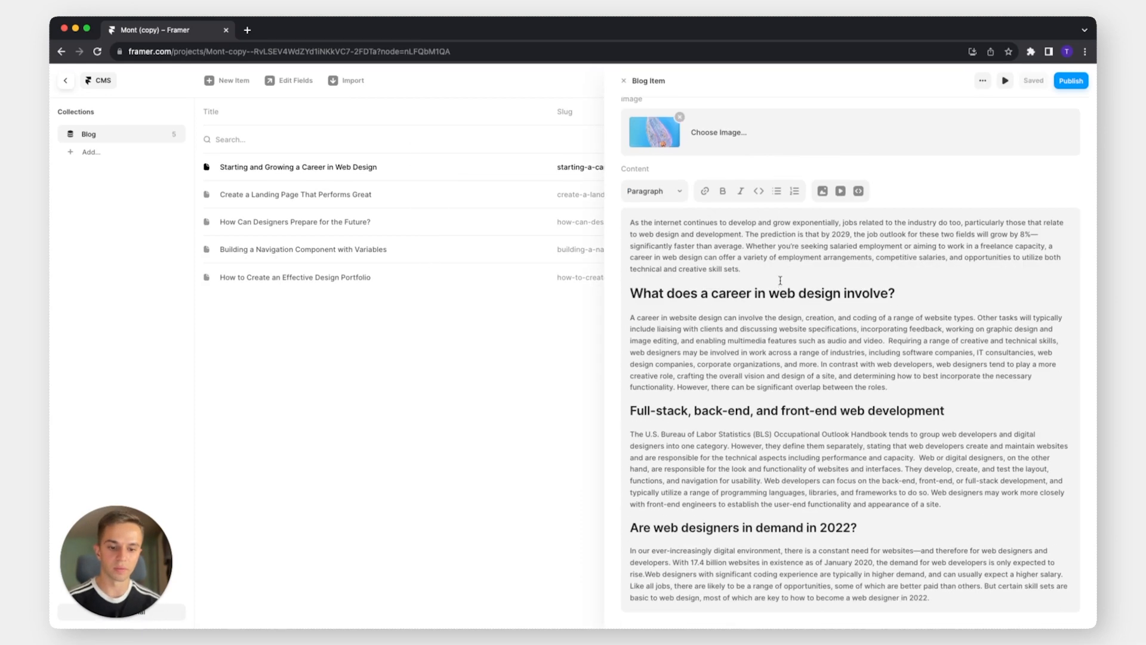
{"action": "left_click", "coordinate": [557, 309]}
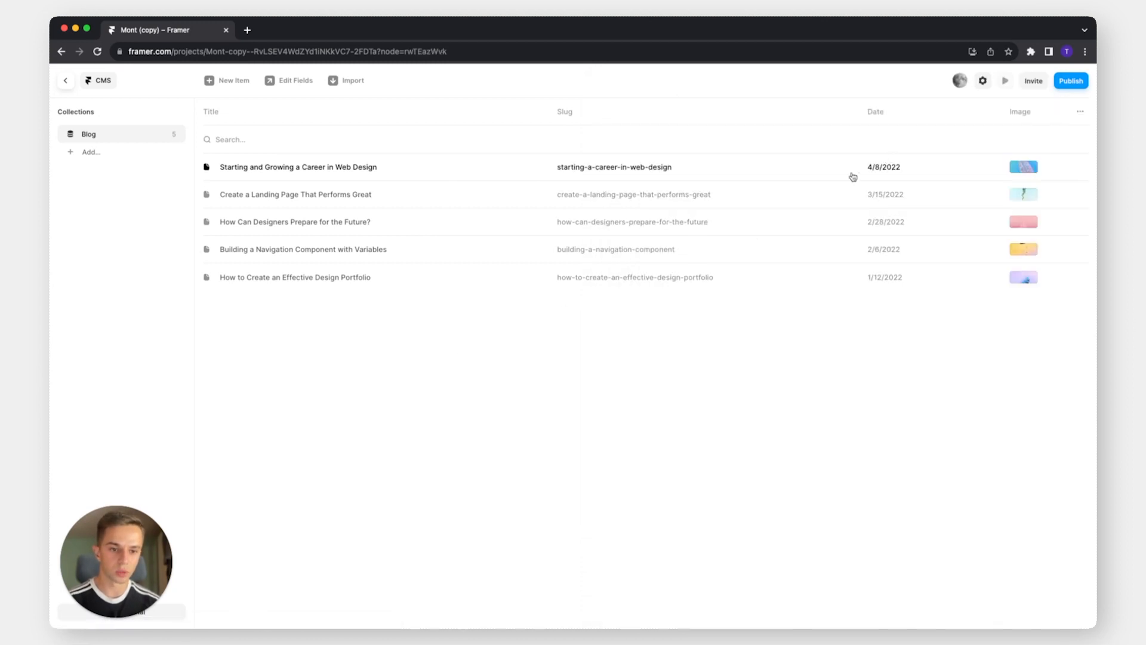
{"action": "right_click", "coordinate": [828, 172]}
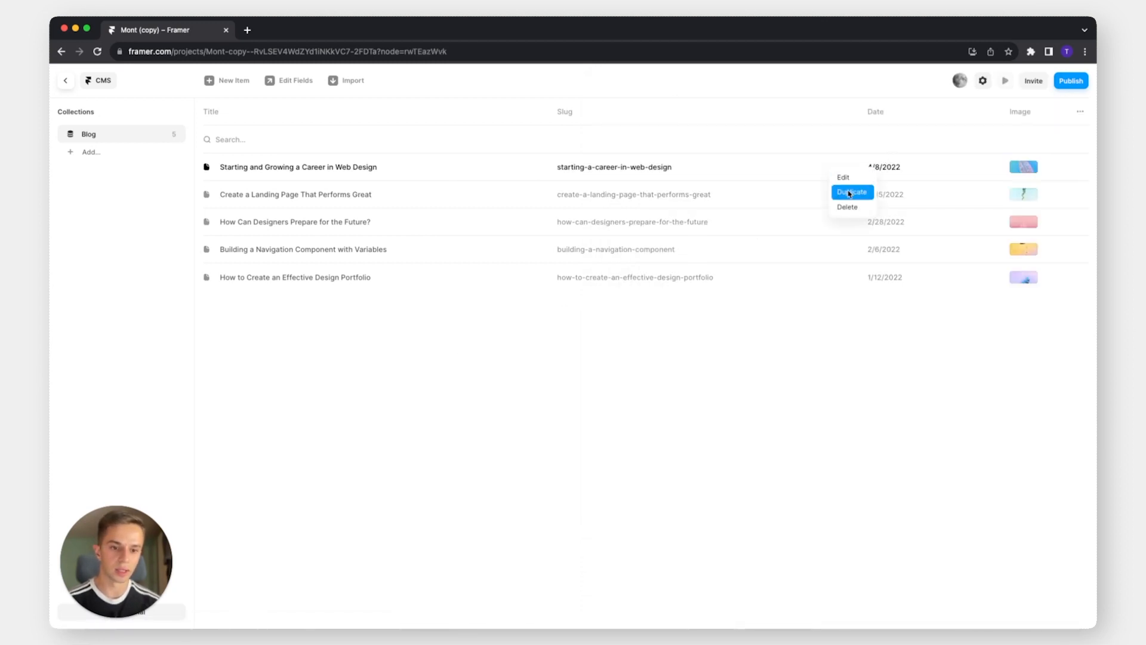
{"action": "left_click", "coordinate": [566, 376]}
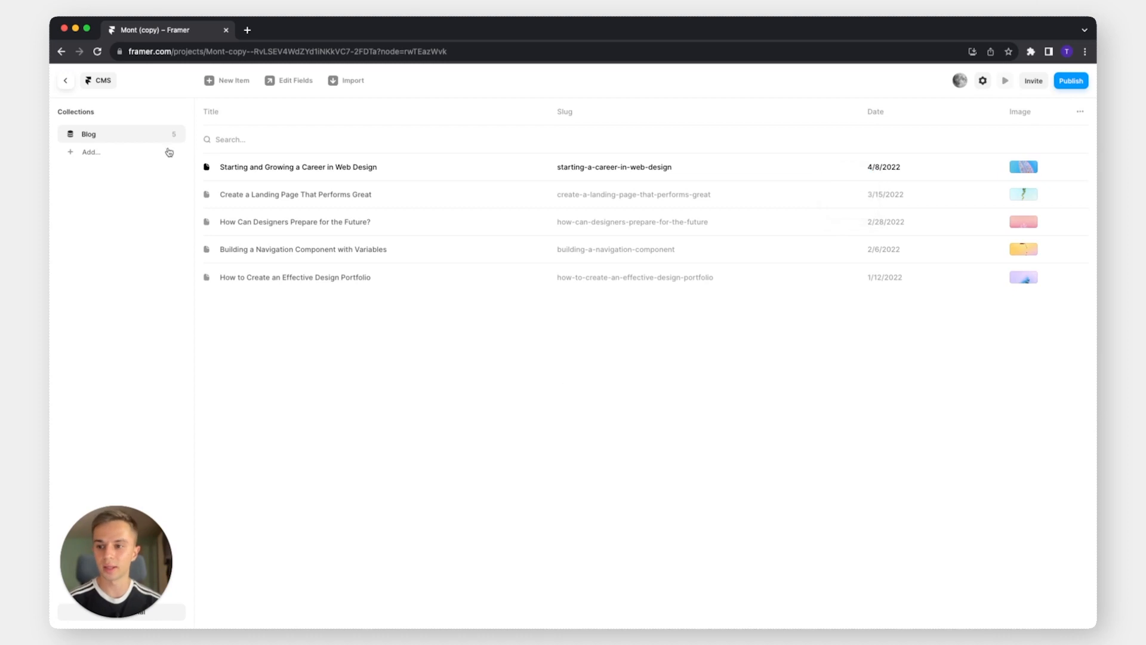
{"action": "left_click", "coordinate": [67, 84]}
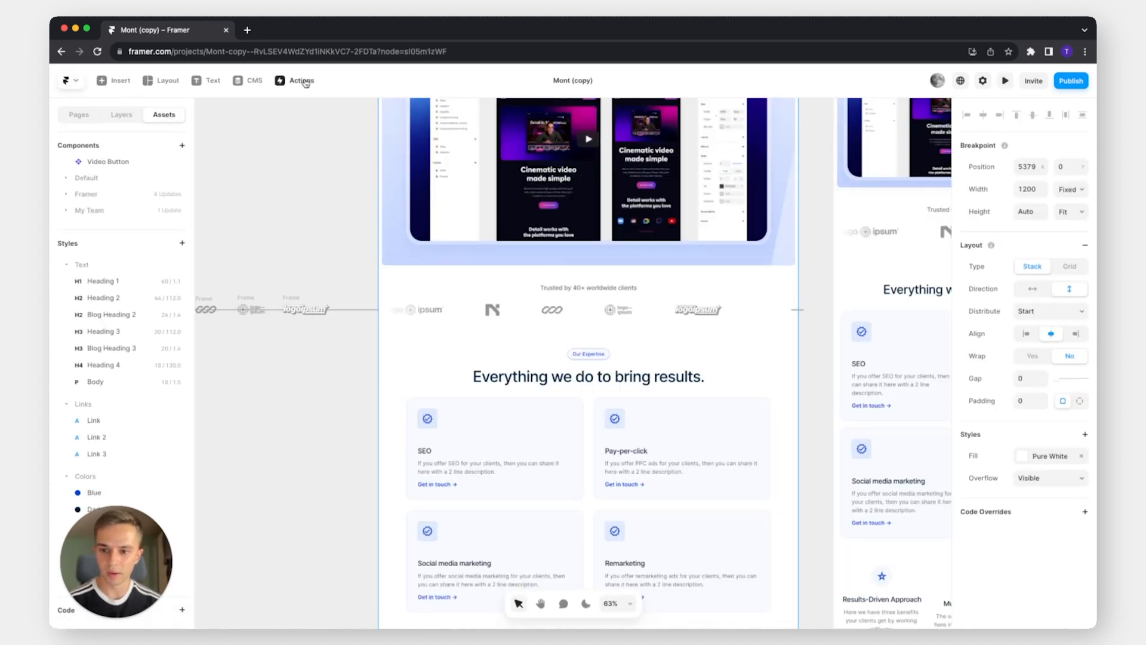
Look over the available project actions and open the Home page's settings
{"action": "left_click", "coordinate": [303, 82]}
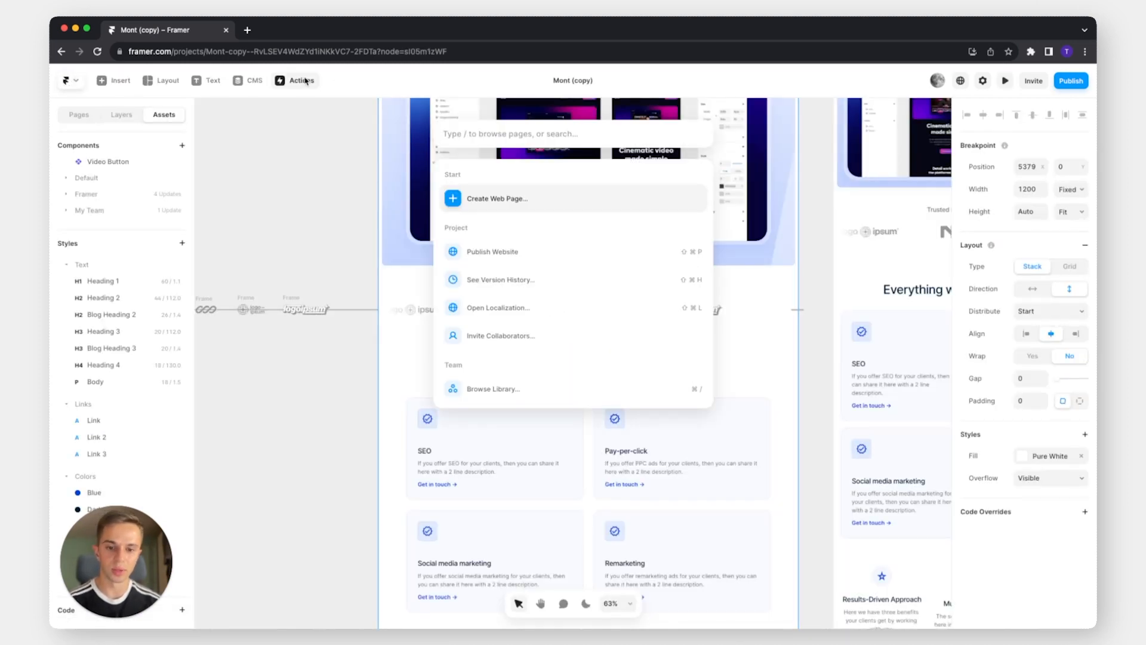
{"action": "left_click", "coordinate": [384, 91]}
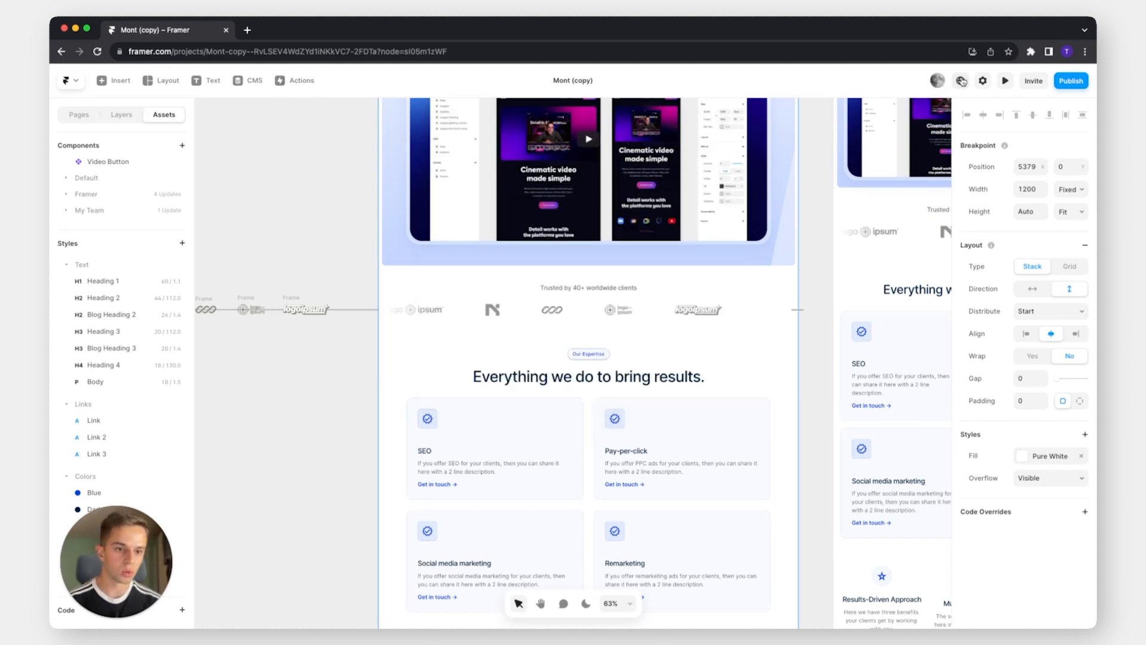
{"action": "left_click", "coordinate": [983, 81]}
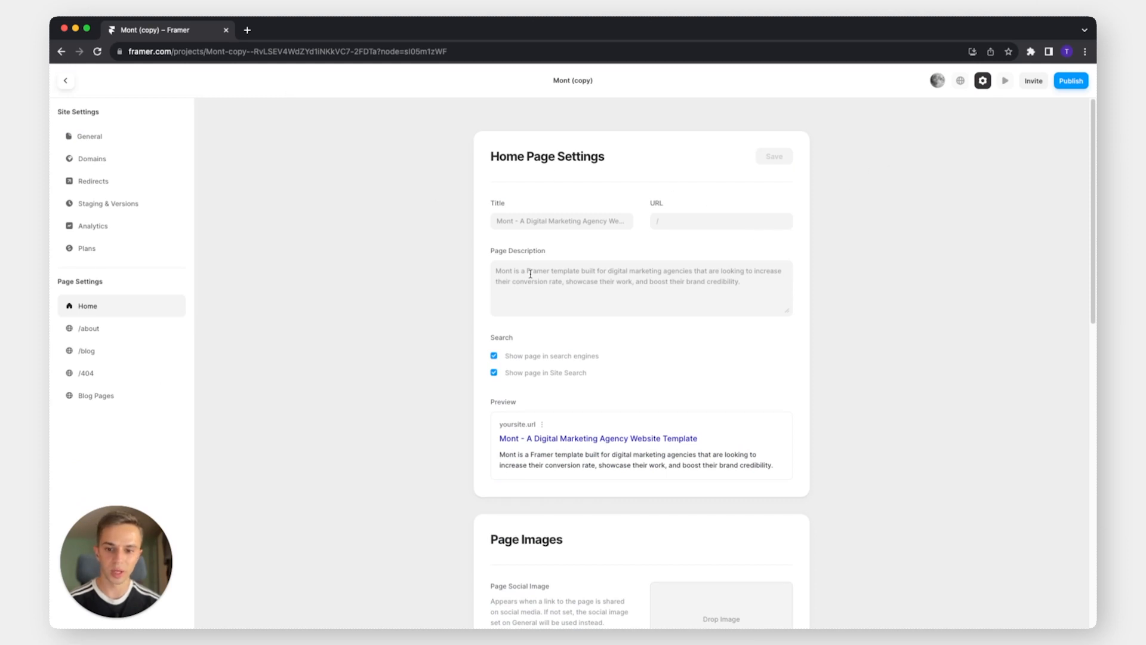
Review the Home page's title, description, social image and custom code settings, plus the settings of the other pages
{"action": "left_click", "coordinate": [516, 225]}
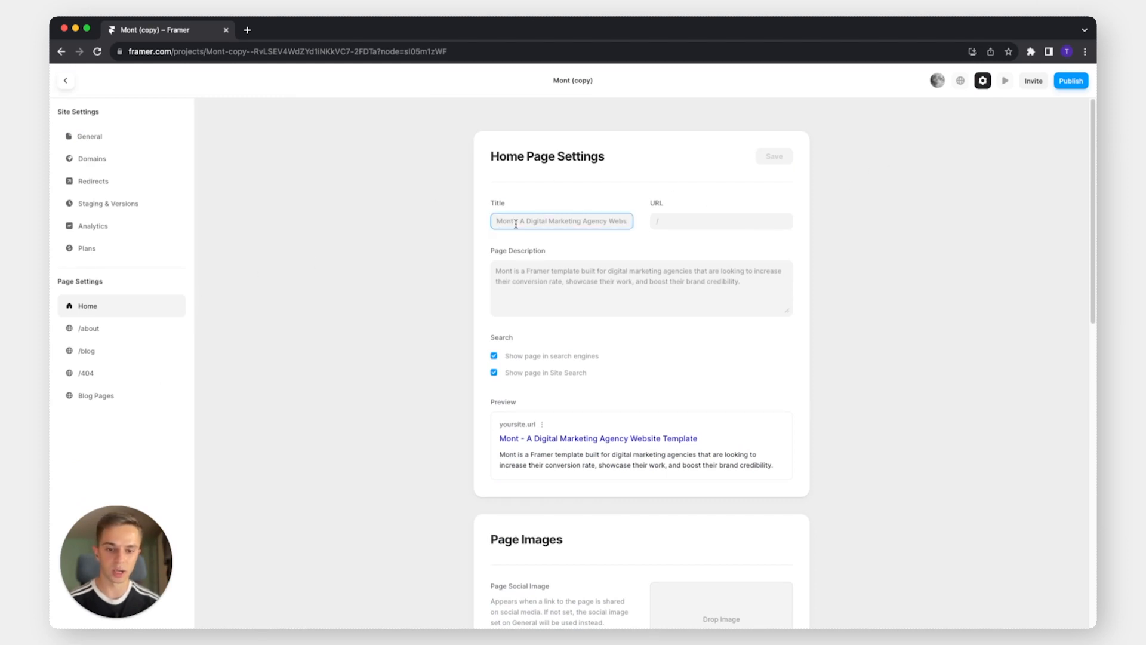
{"action": "left_click", "coordinate": [532, 284]}
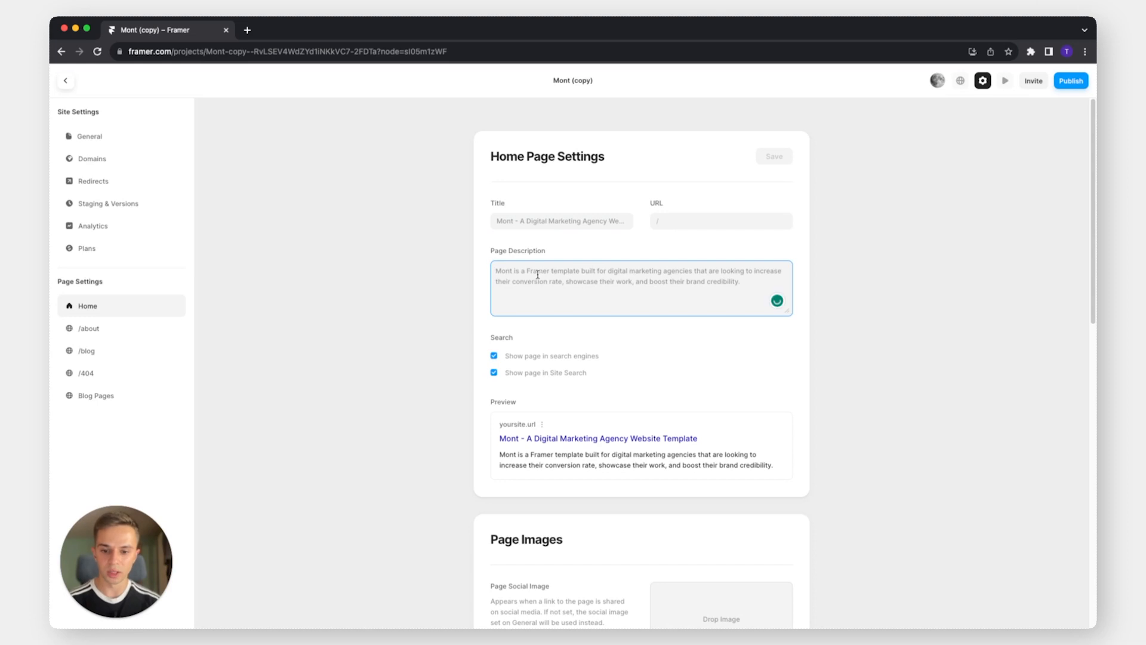
{"action": "scroll", "coordinate": [537, 280], "scroll_direction": "down", "scroll_amount": 5}
{"action": "scroll", "coordinate": [538, 281], "scroll_direction": "down", "scroll_amount": 2}
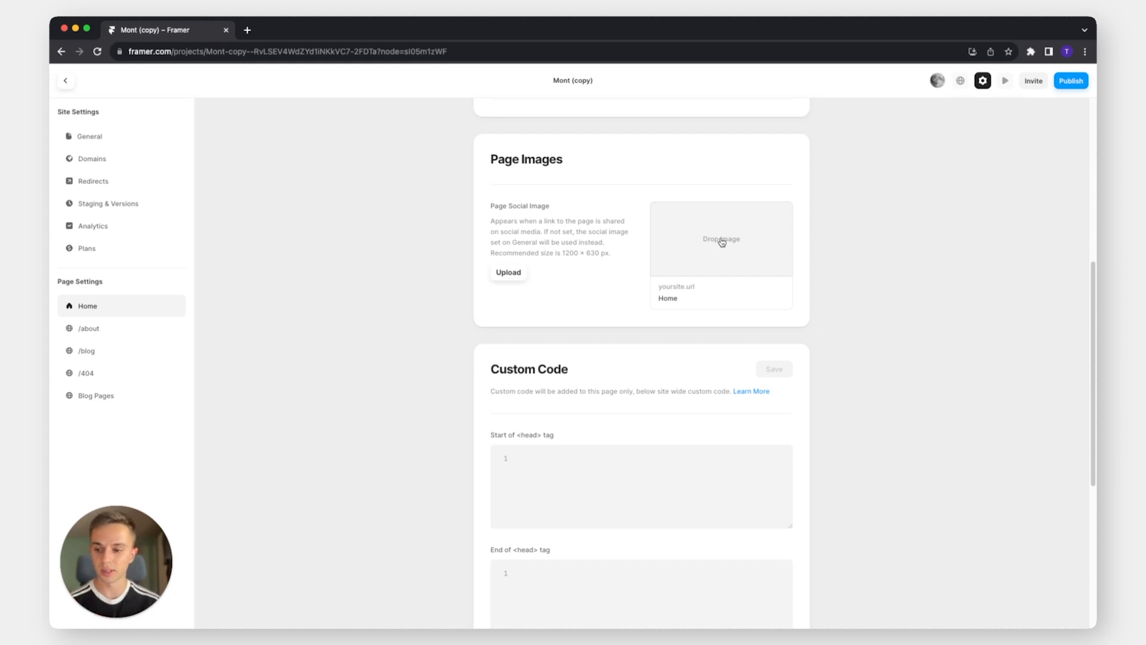
{"action": "left_click", "coordinate": [121, 329]}
{"action": "left_click", "coordinate": [117, 350]}
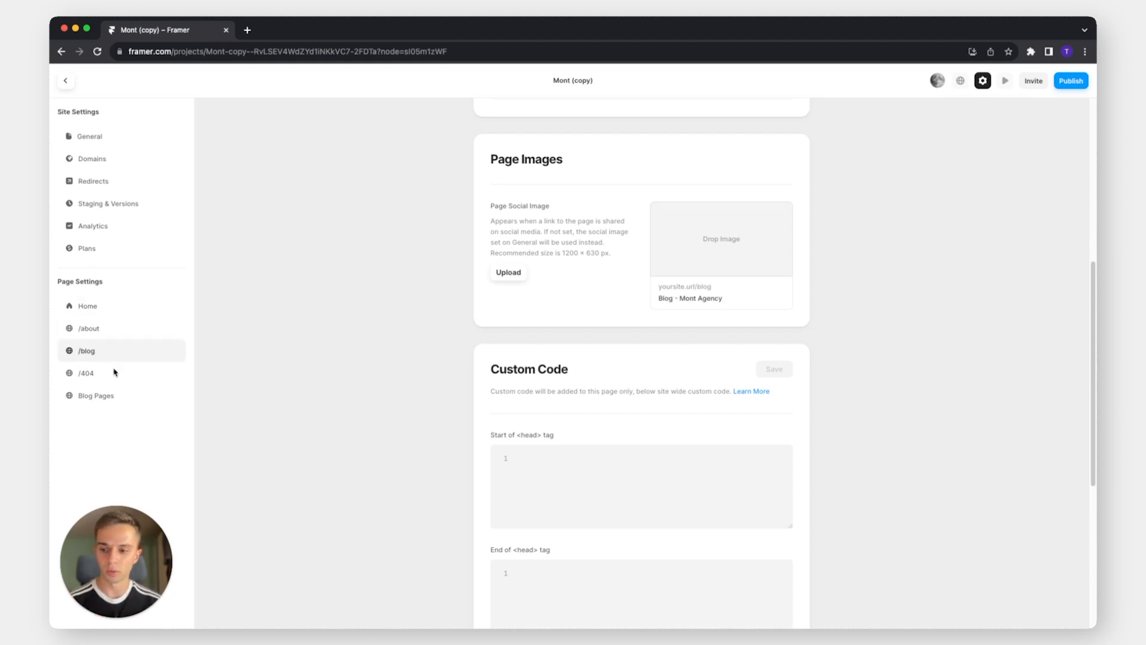
{"action": "left_click", "coordinate": [114, 372]}
{"action": "left_click", "coordinate": [113, 394]}
Review the site's general settings, from the title, description and images to password protection and Google Analytics
{"action": "left_click", "coordinate": [88, 141]}
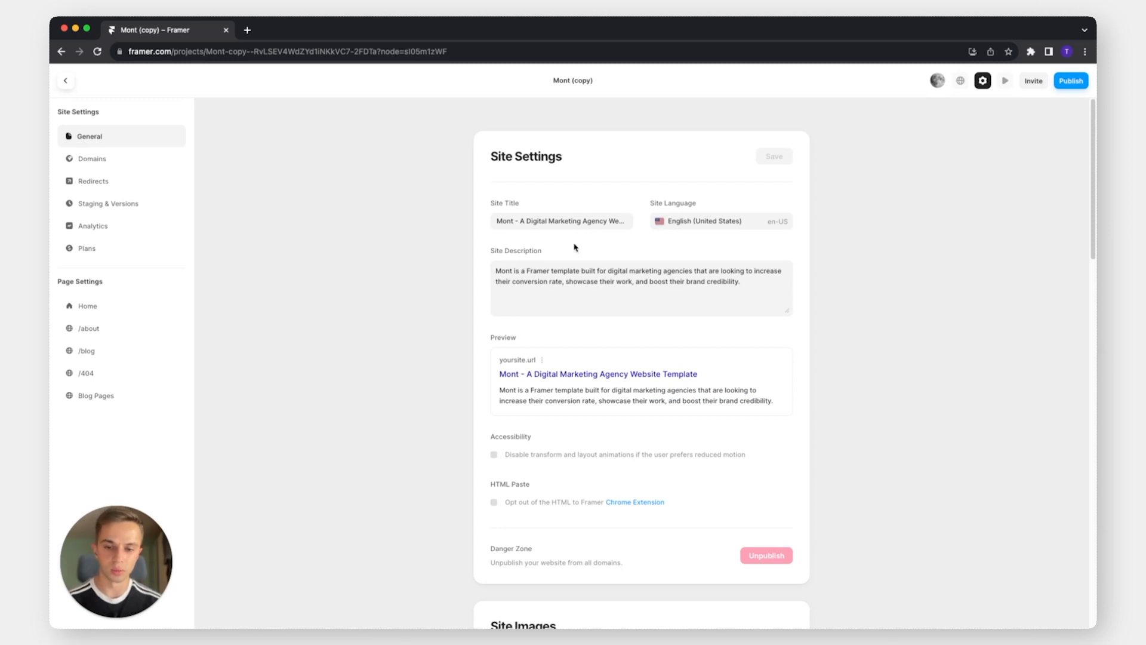
{"action": "triple_click", "coordinate": [552, 217]}
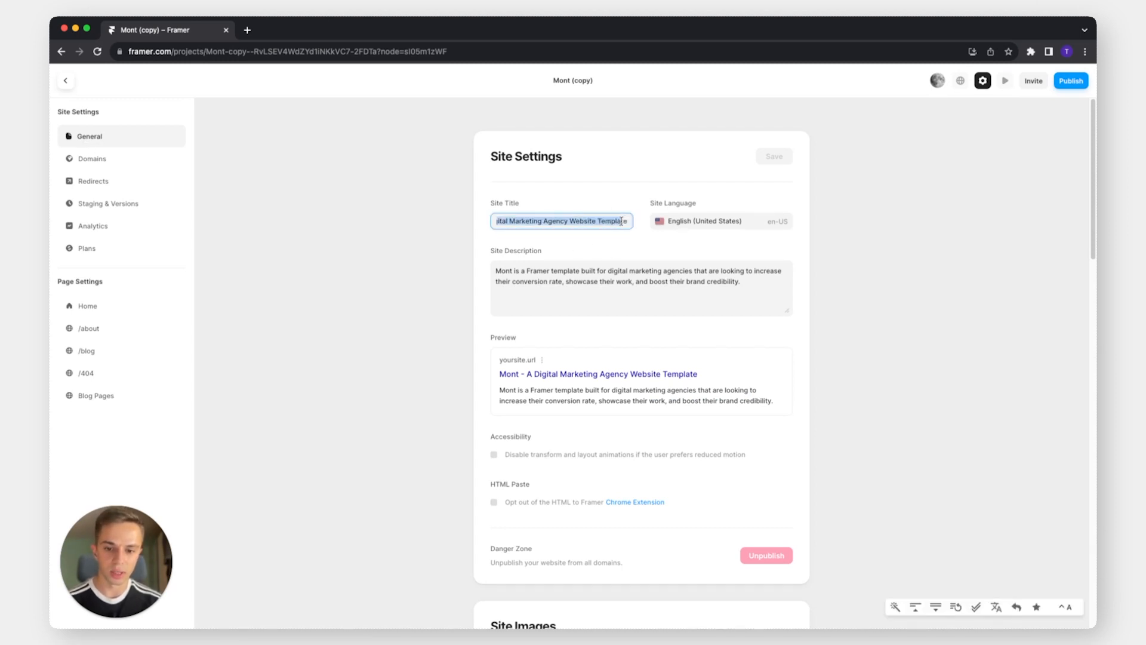
{"action": "left_click", "coordinate": [631, 294]}
{"action": "scroll", "coordinate": [631, 296], "scroll_direction": "down", "scroll_amount": 6}
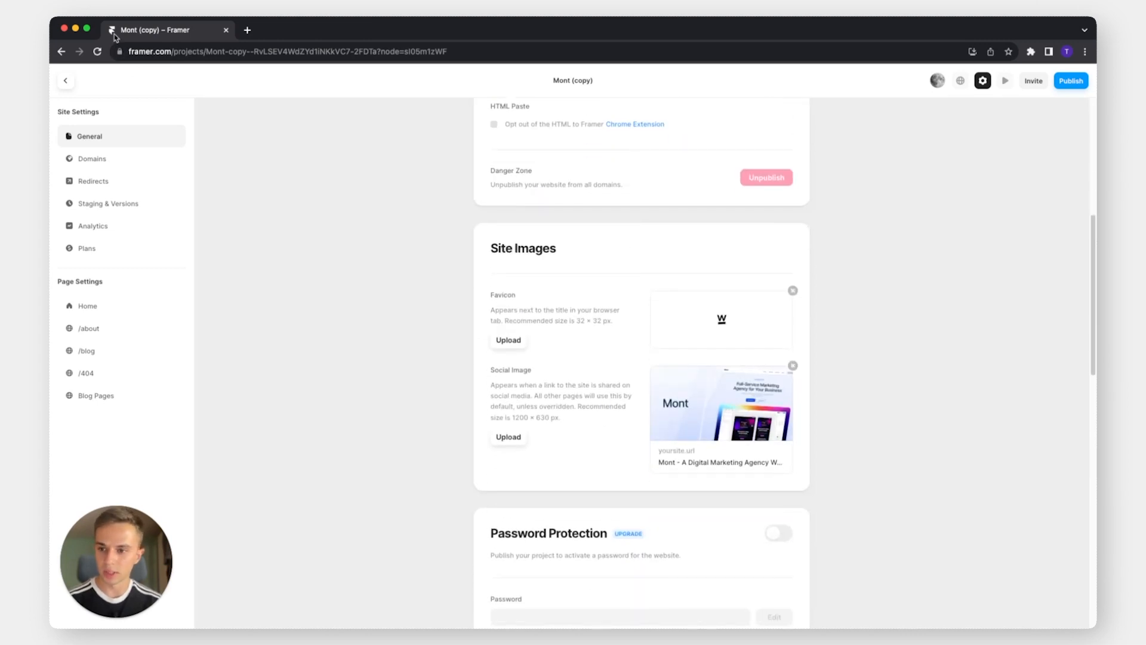
{"action": "scroll", "coordinate": [641, 428], "scroll_direction": "down", "scroll_amount": 1}
{"action": "scroll", "coordinate": [642, 427], "scroll_direction": "down", "scroll_amount": 10}
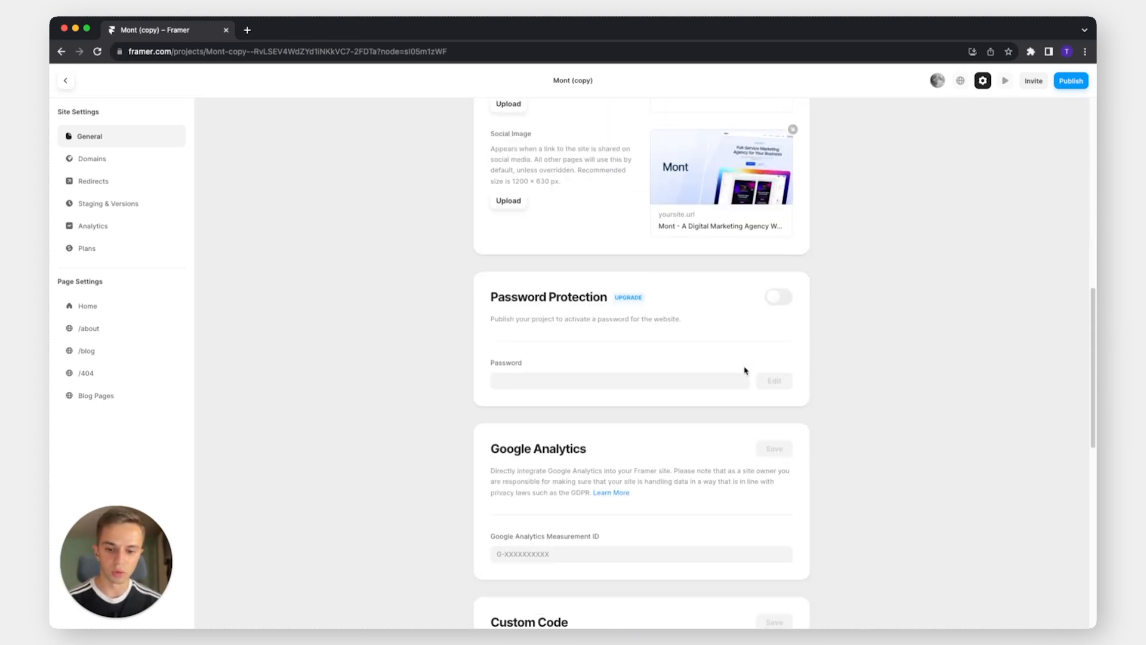
Look over the site's settings for domains, redirects, staging and versions, analytics, and plans
{"action": "left_click", "coordinate": [116, 160]}
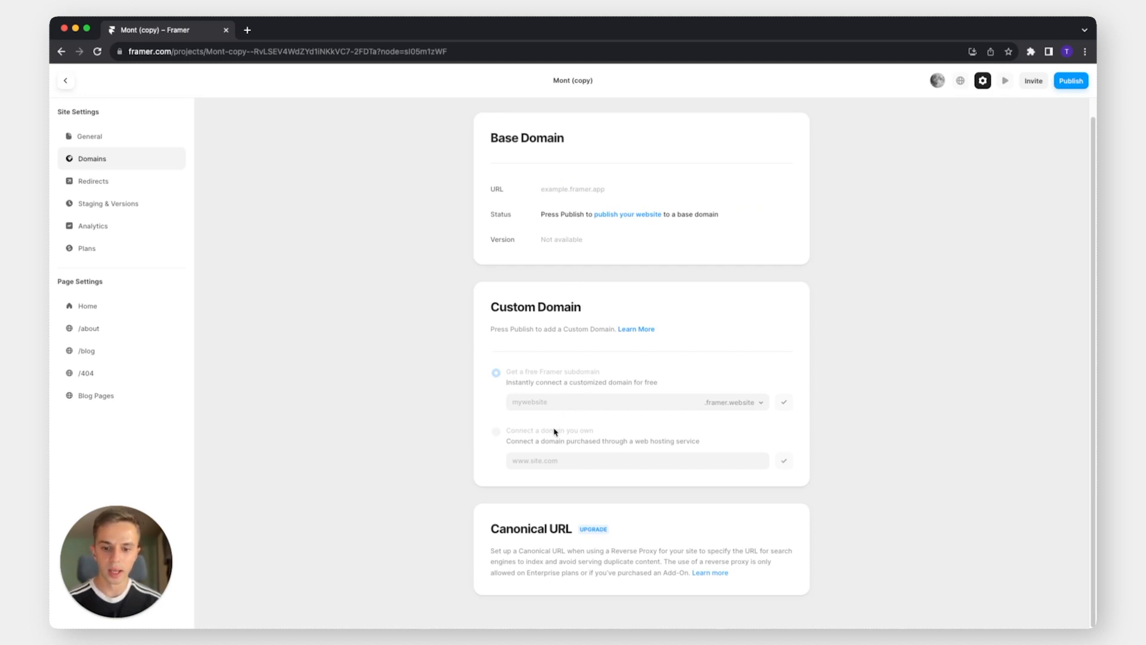
{"action": "left_click", "coordinate": [107, 184]}
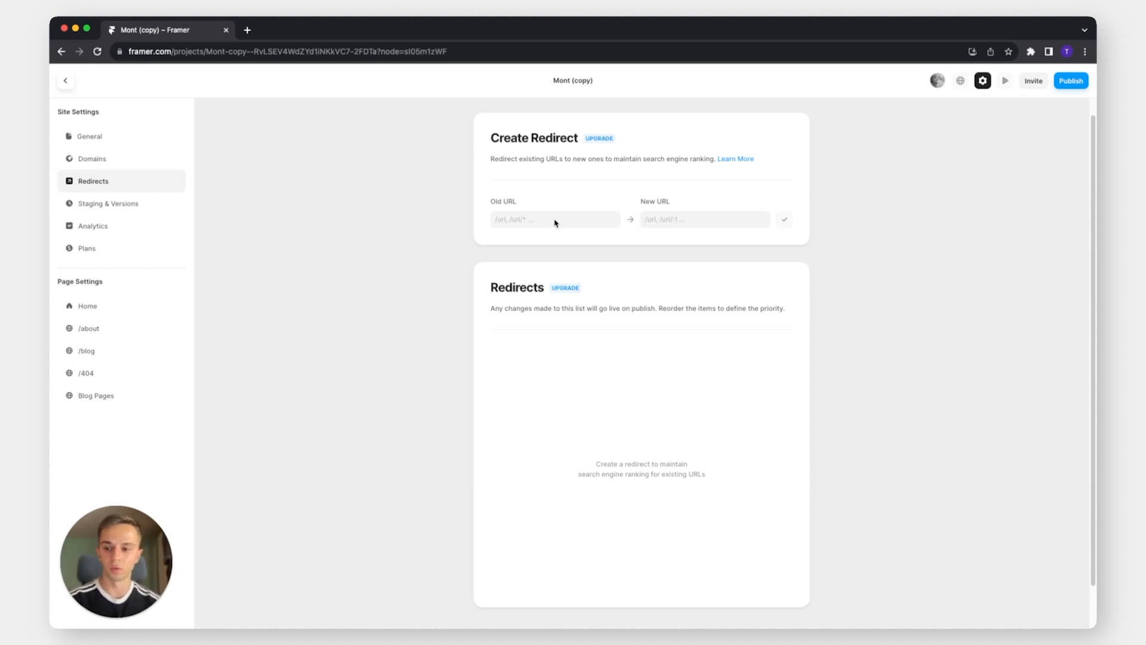
{"action": "left_click", "coordinate": [138, 205]}
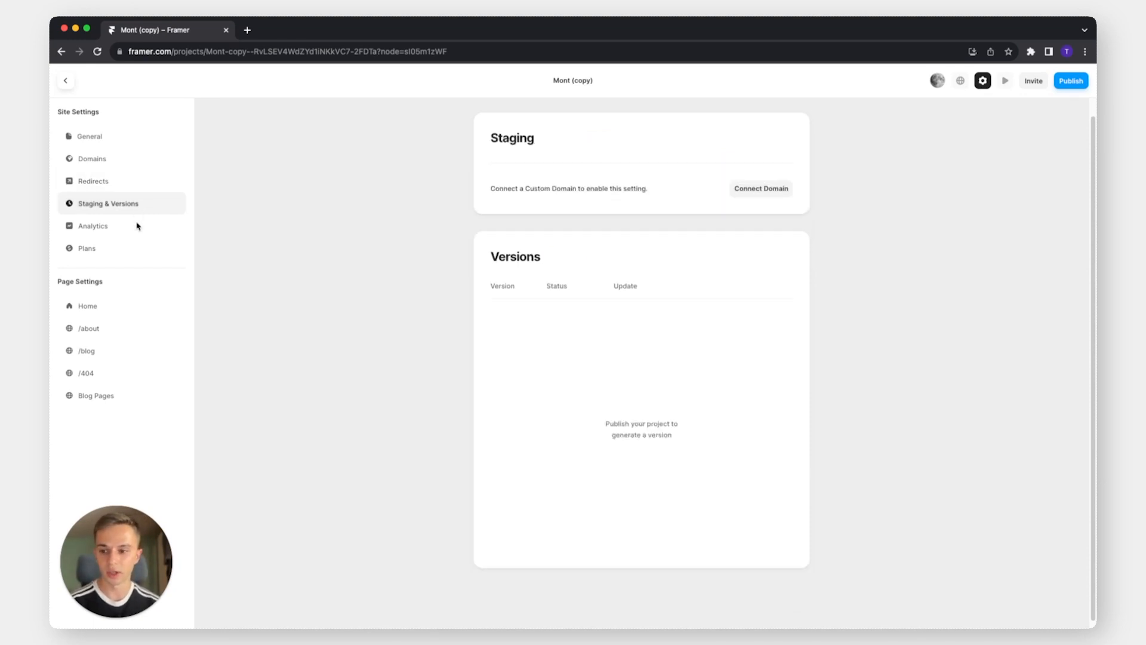
{"action": "left_click", "coordinate": [102, 229]}
{"action": "scroll", "coordinate": [602, 235], "scroll_direction": "down", "scroll_amount": 2}
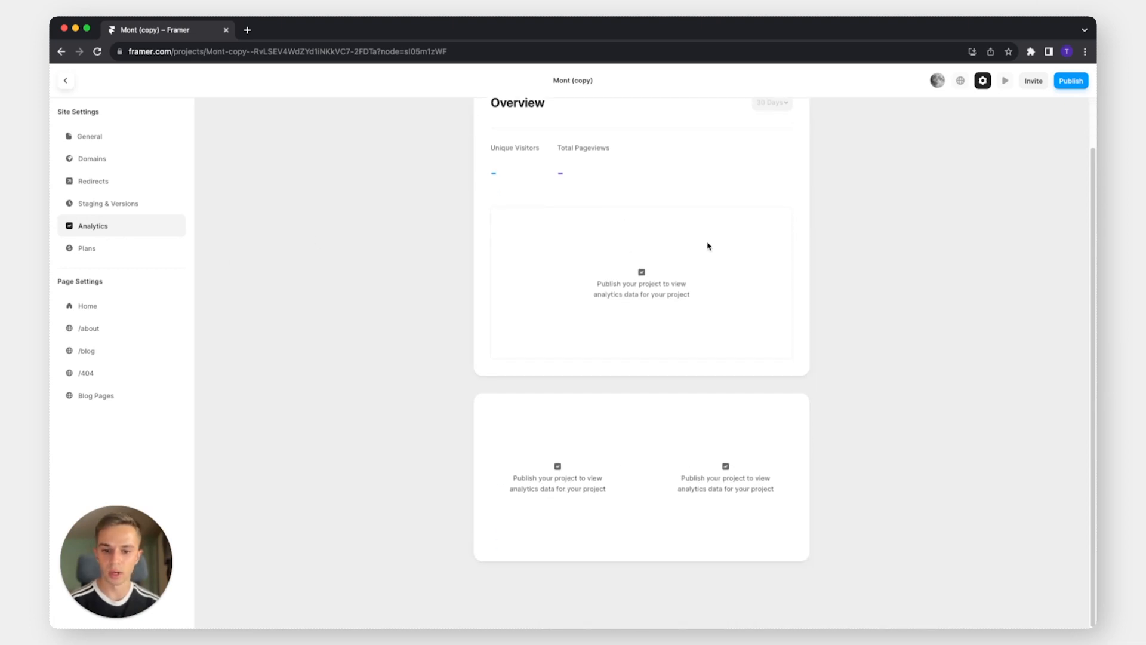
{"action": "scroll", "coordinate": [708, 245], "scroll_direction": "up", "scroll_amount": 2}
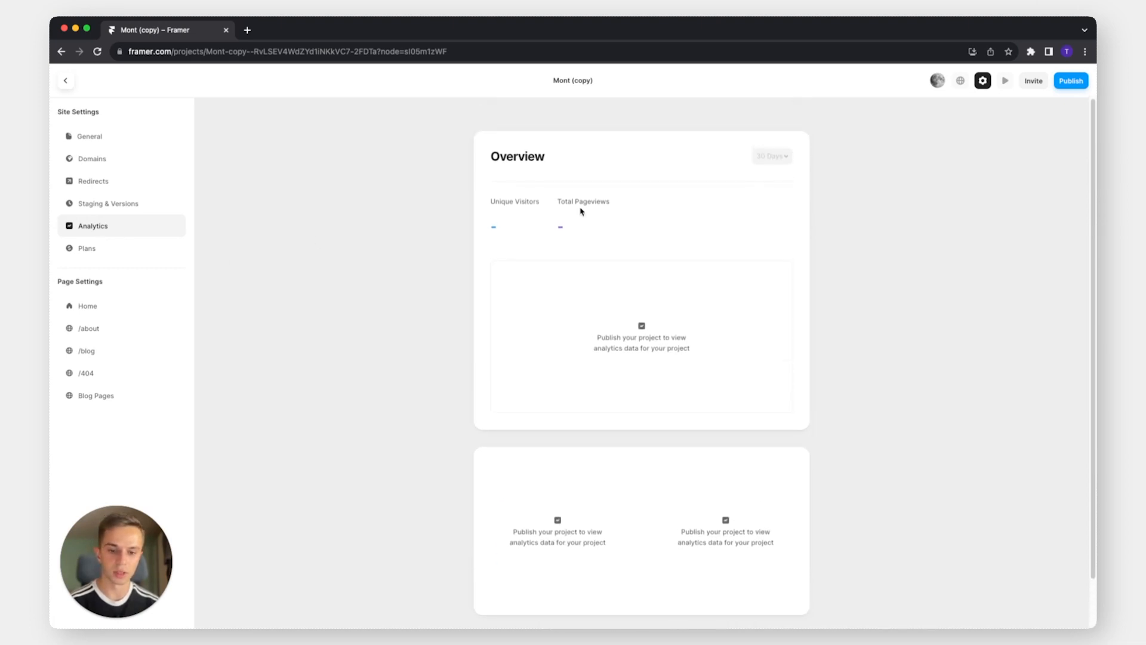
{"action": "left_click", "coordinate": [126, 252]}
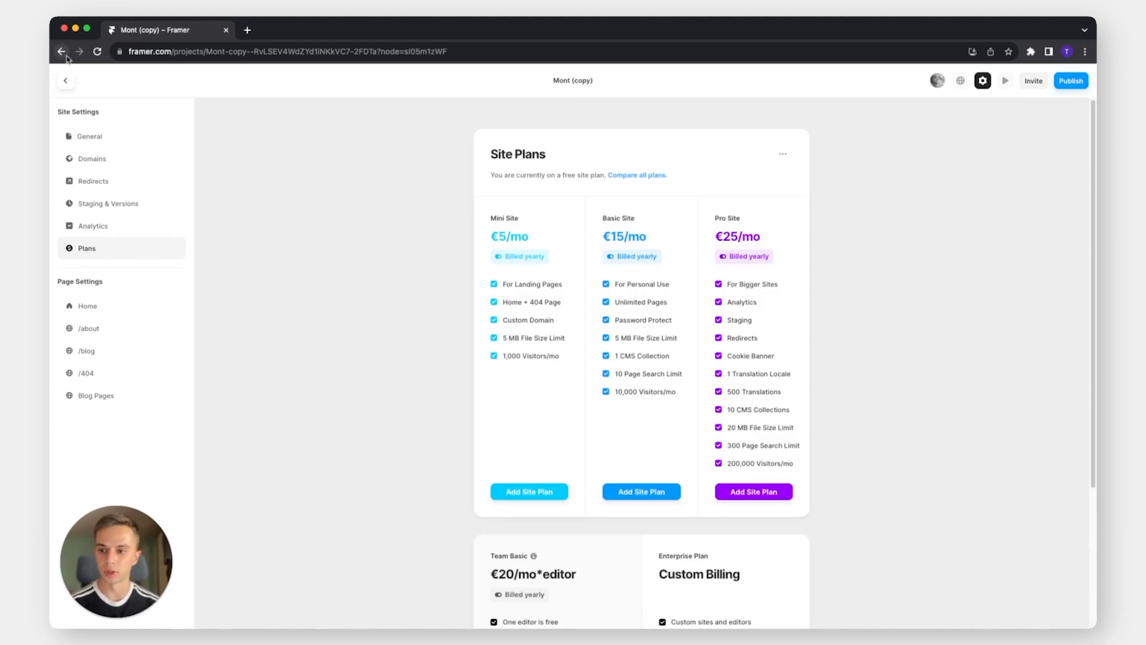
Return to the canvas and examine the properties of the Desktop hero heading, including its size, effects and text style
{"action": "left_click", "coordinate": [68, 82]}
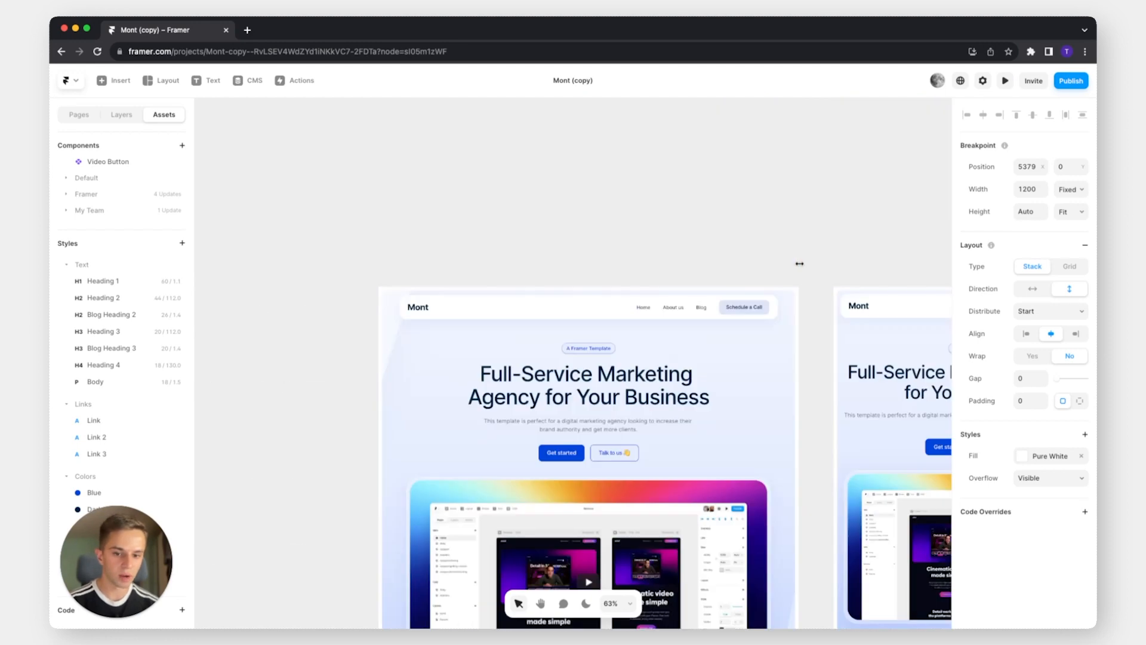
{"action": "scroll", "coordinate": [512, 323], "scroll_direction": "down", "scroll_amount": 3}
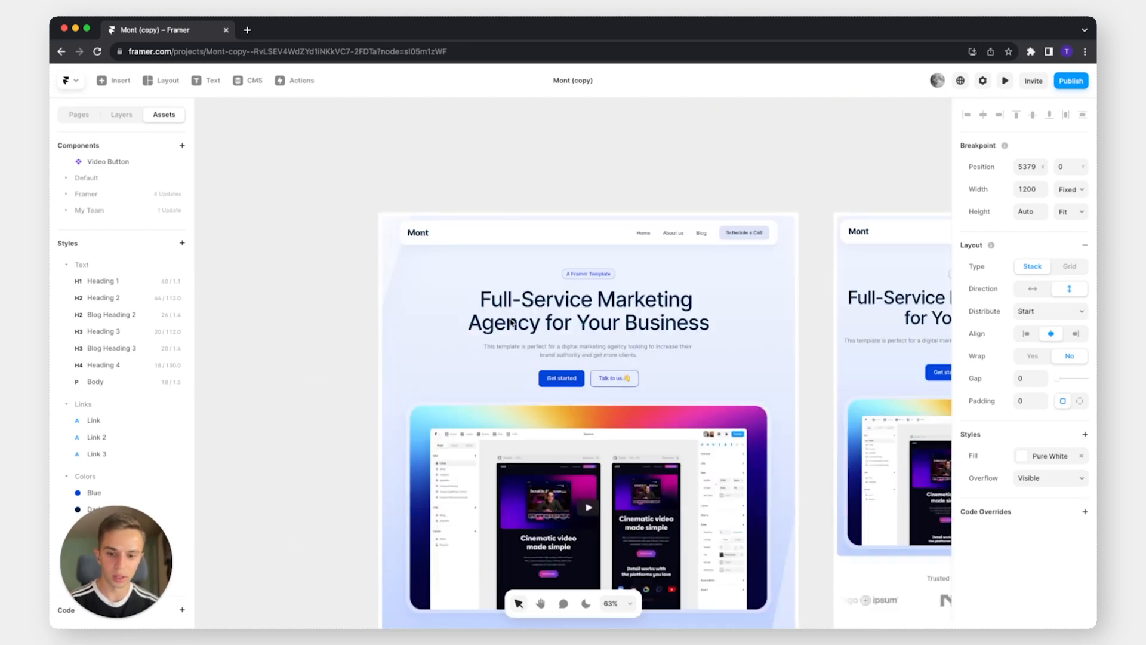
{"action": "left_click", "coordinate": [511, 323]}
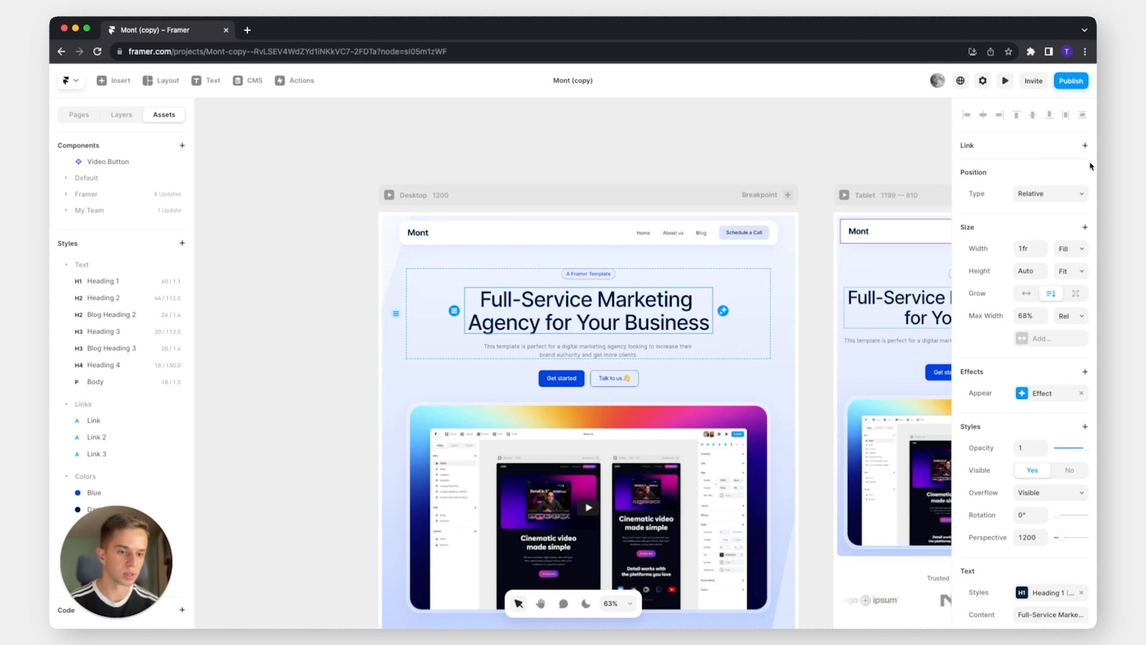
{"action": "scroll", "coordinate": [1043, 392], "scroll_direction": "down", "scroll_amount": 1}
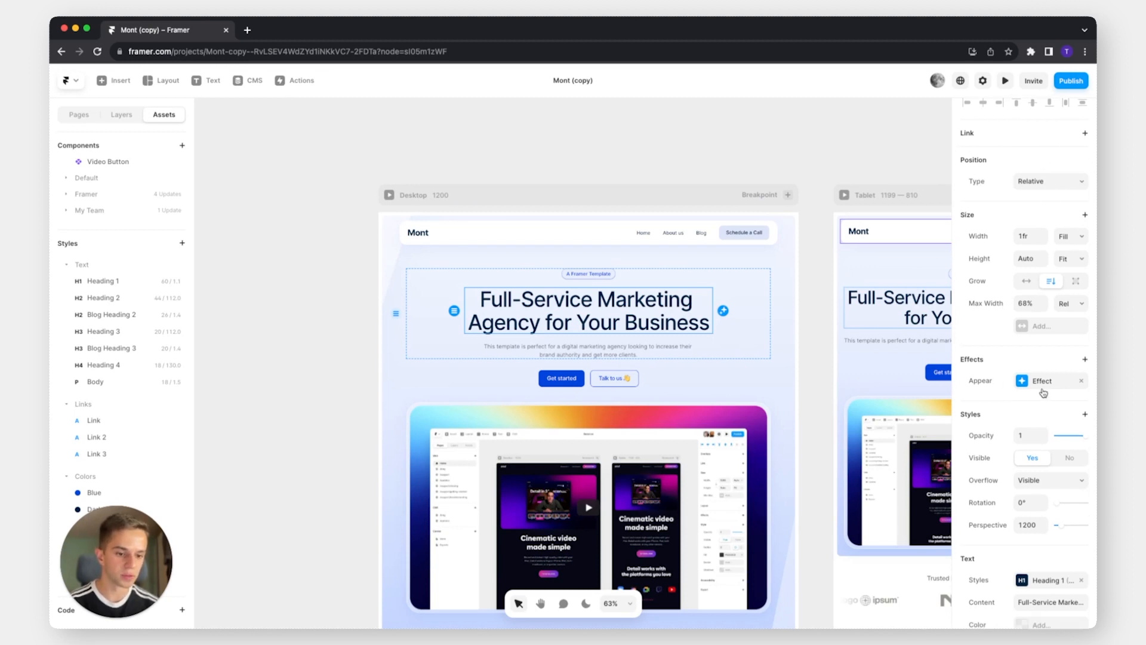
{"action": "scroll", "coordinate": [1043, 392], "scroll_direction": "down", "scroll_amount": 5}
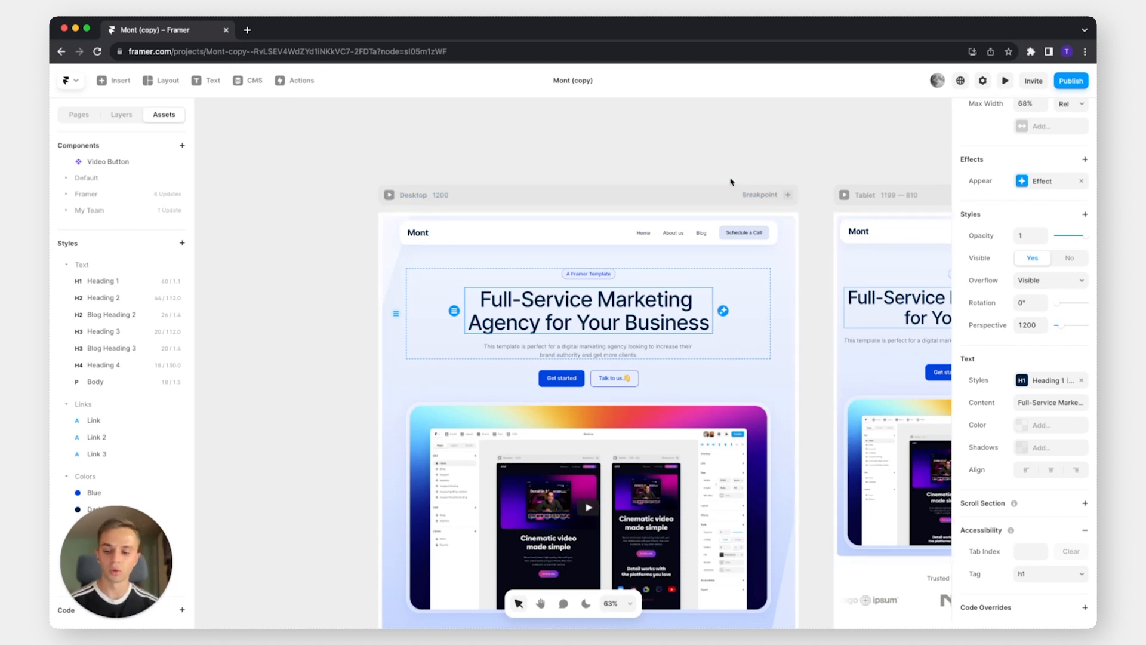
{"action": "left_click", "coordinate": [695, 124]}
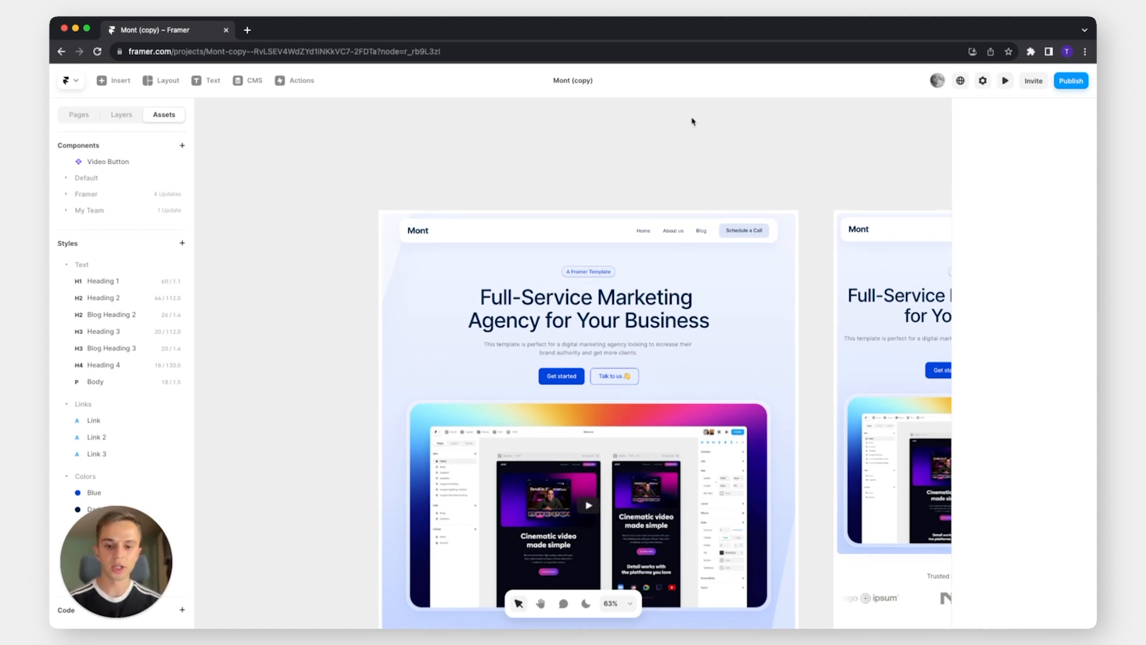
{"action": "scroll", "coordinate": [690, 124], "scroll_direction": "down", "scroll_amount": 3}
{"action": "scroll", "coordinate": [687, 127], "scroll_direction": "up", "scroll_amount": 2}
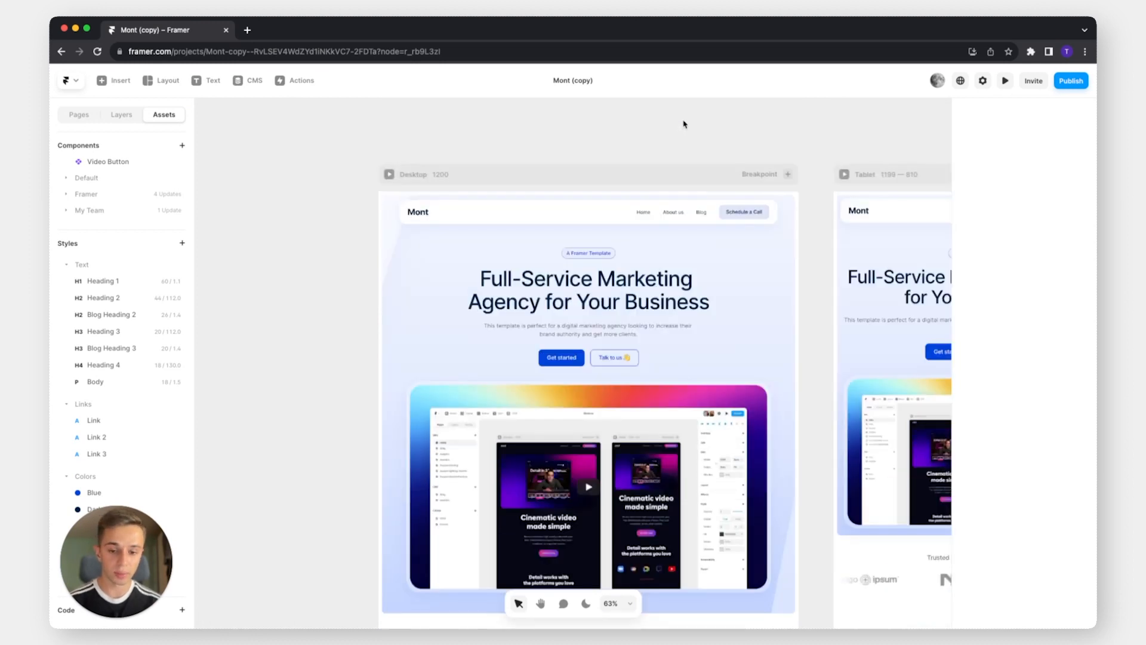
Replace the word "Marketing" in the Desktop hero heading with "Anything You'd Like"
{"action": "left_click", "coordinate": [627, 284]}
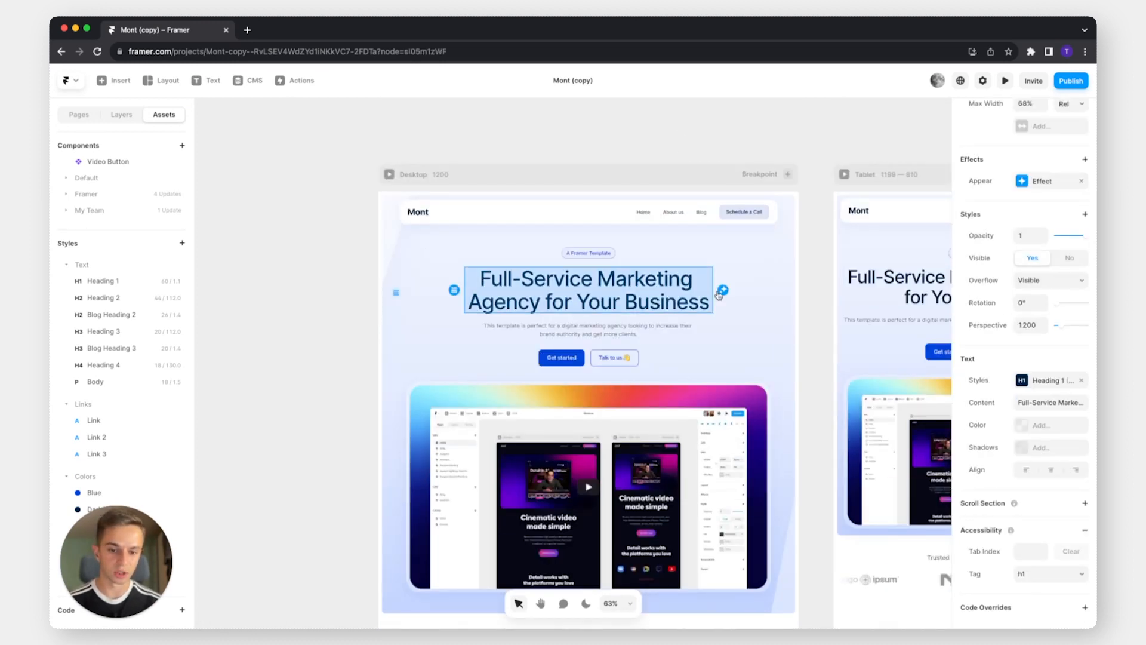
{"action": "double_click", "coordinate": [637, 289]}
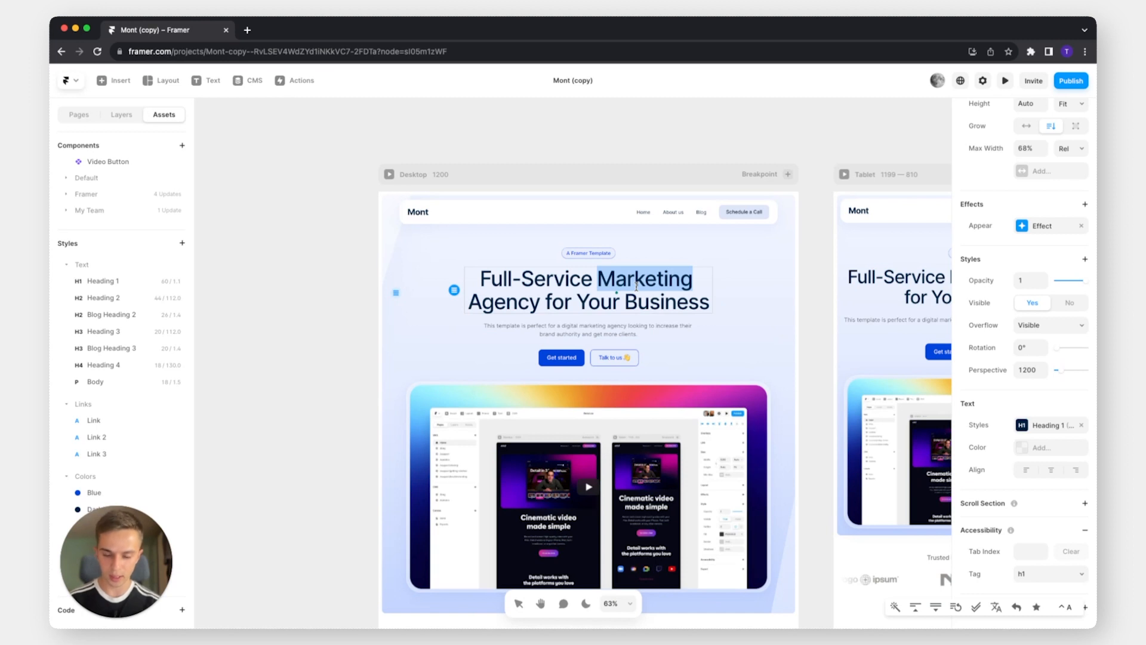
{"action": "type", "text": "Anything You"}
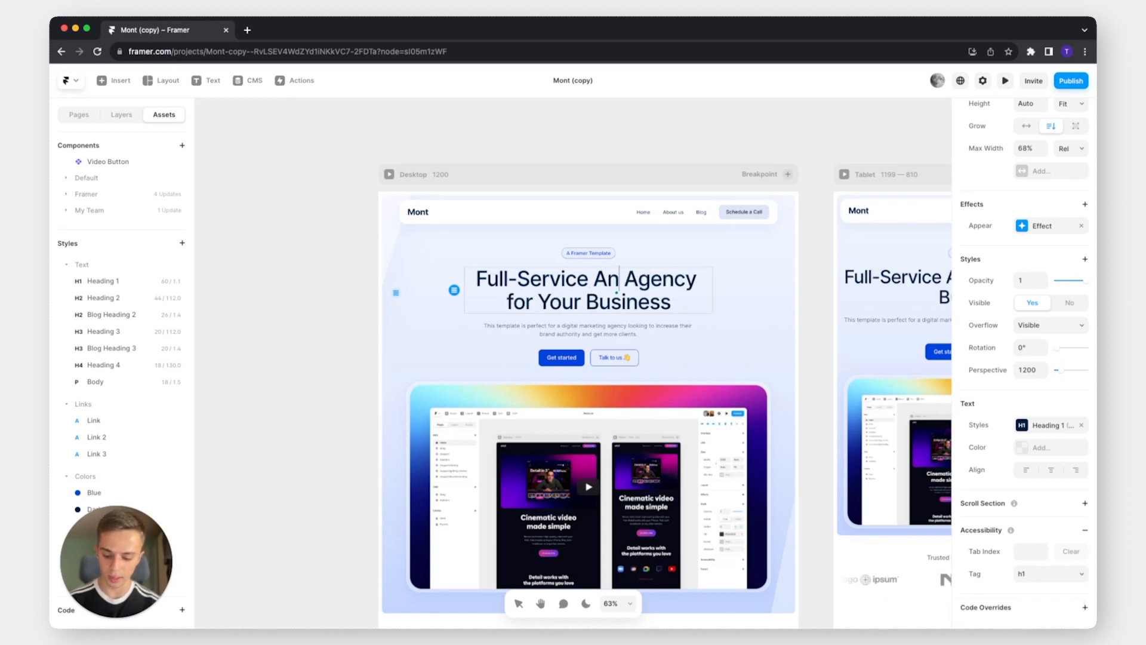
{"action": "type", "text": "'d Like"}
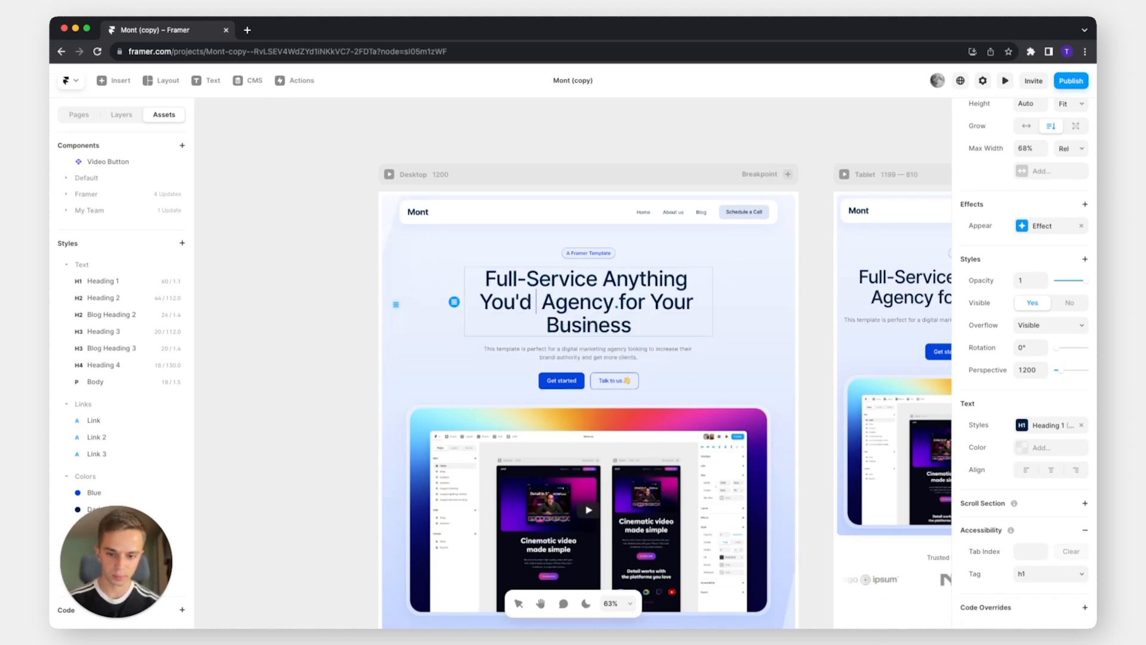
{"action": "key", "text": "Escape"}
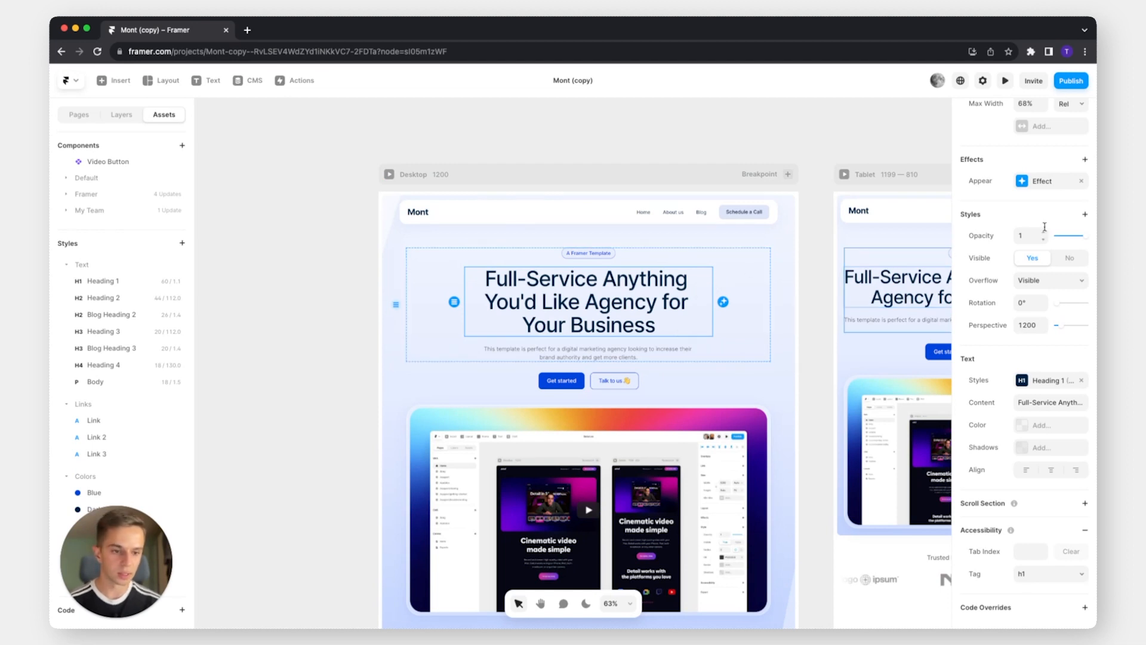
Set the hero heading's maximum width to 80%
{"action": "scroll", "coordinate": [1049, 230], "scroll_direction": "up", "scroll_amount": 4}
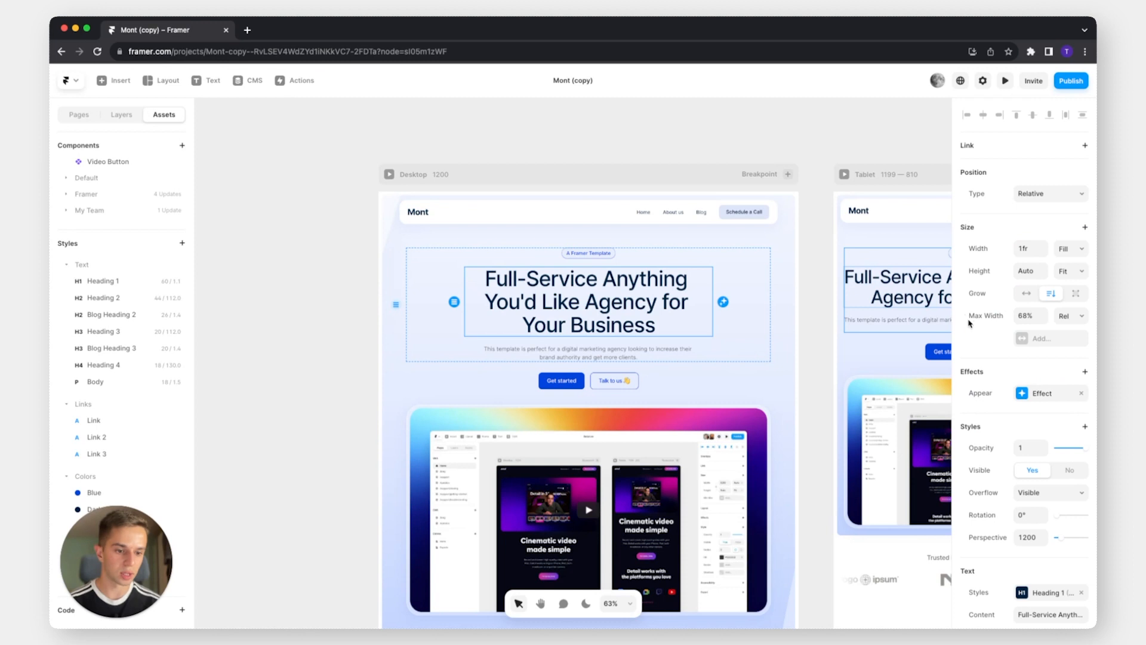
{"action": "left_click", "coordinate": [1023, 315]}
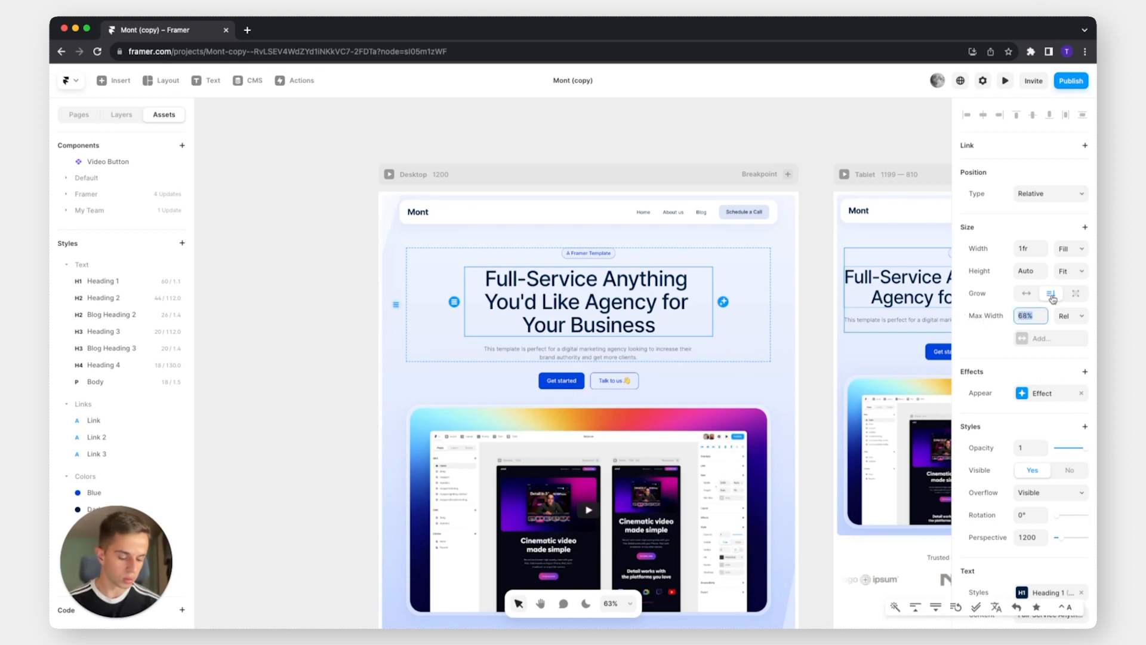
{"action": "type", "text": "80%"}
{"action": "key", "text": "Return"}
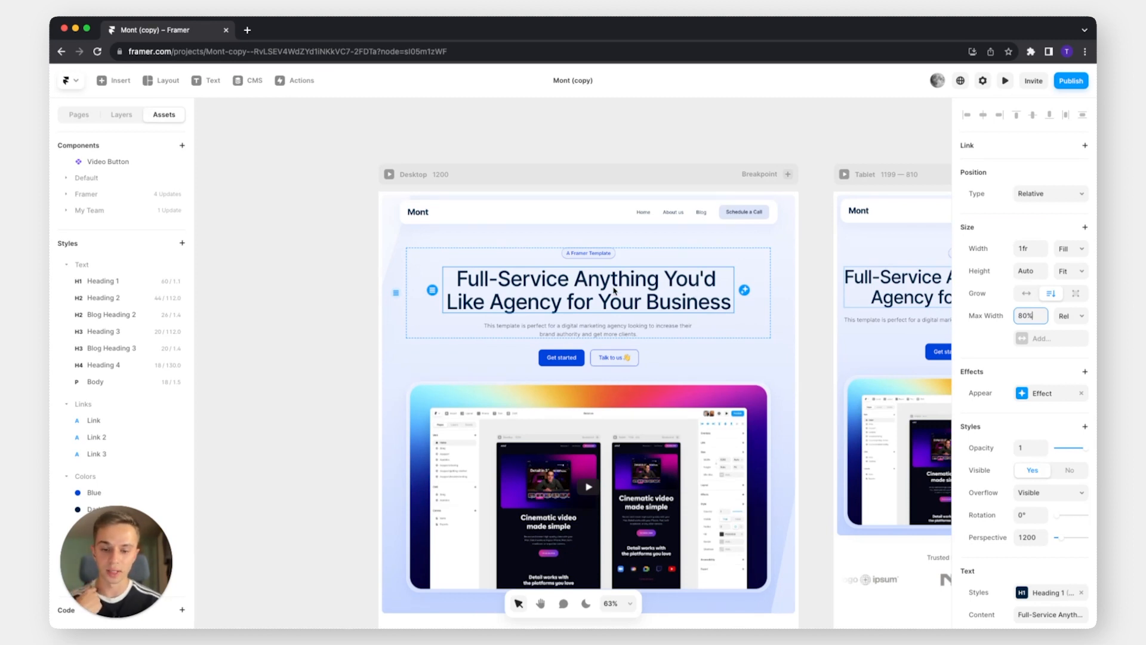
Set the hero heading's maximum width to 100% and deselect it
{"action": "left_click", "coordinate": [1030, 316]}
{"action": "type", "text": "100"}
{"action": "key", "text": "Return"}
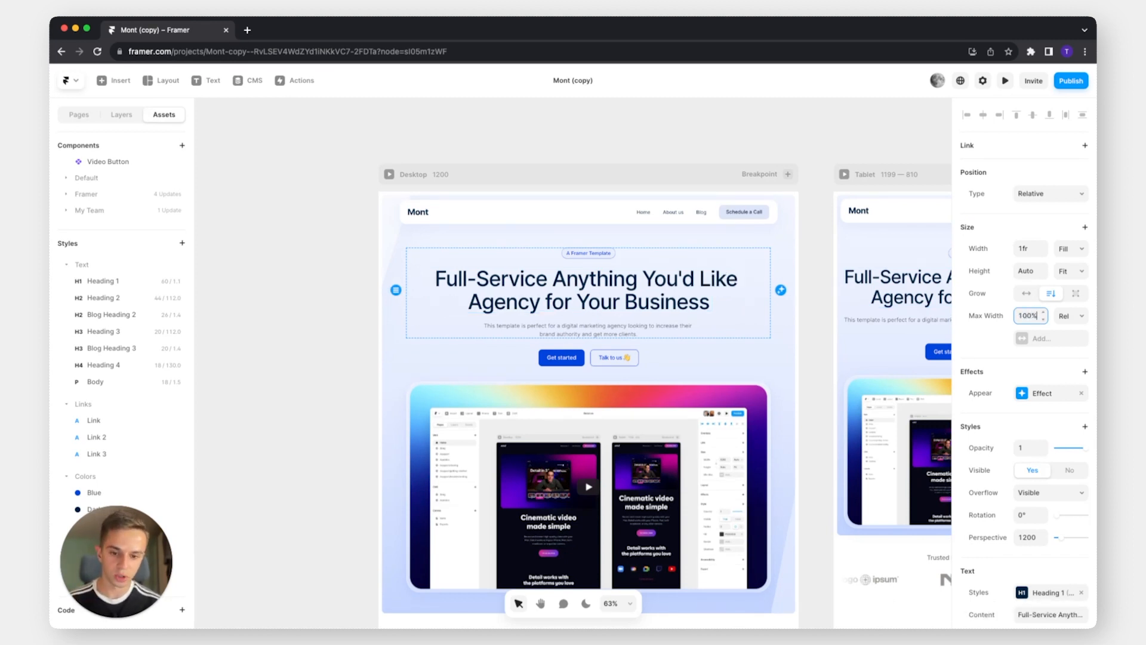
{"action": "left_click", "coordinate": [705, 156]}
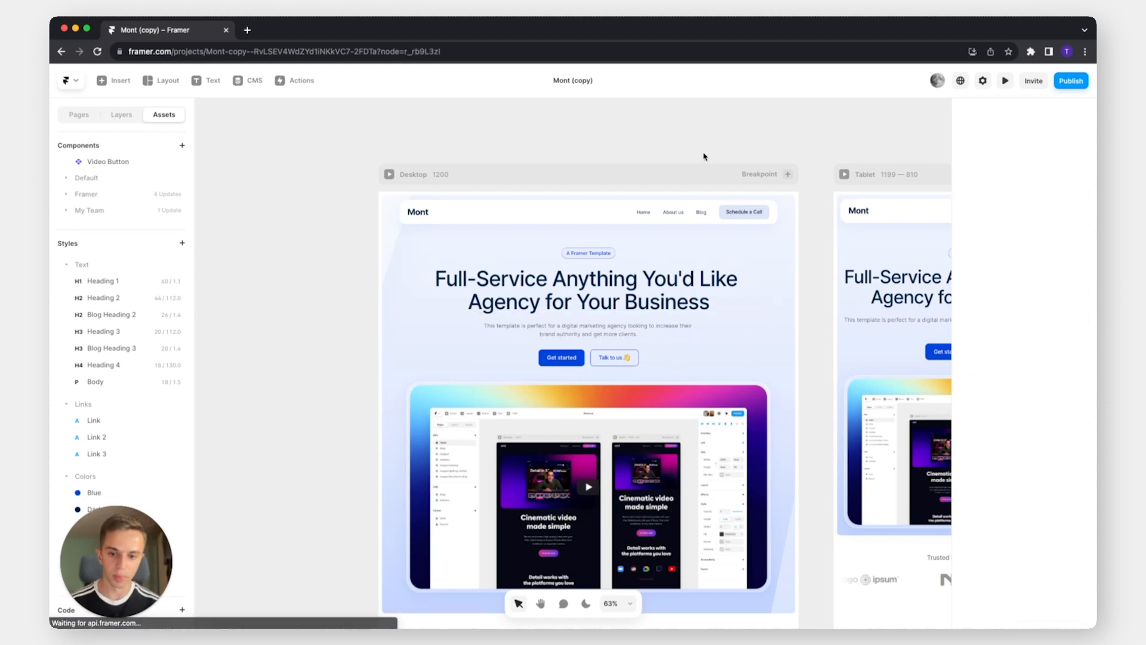
Inspect the editable text of the hero's "A Framer Template" label and the description paragraph below the heading
{"action": "scroll", "coordinate": [592, 255], "scroll_direction": "up", "scroll_amount": 2}
{"action": "double_click", "coordinate": [593, 255]}
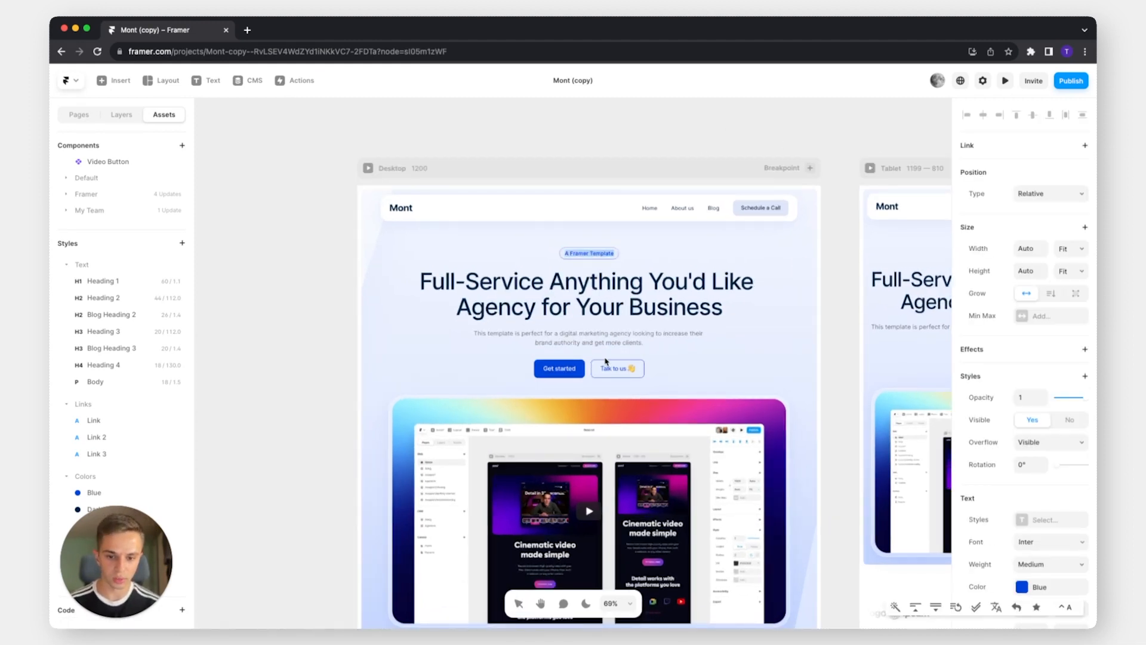
{"action": "left_click", "coordinate": [606, 348]}
{"action": "double_click", "coordinate": [606, 344]}
Change the text of the hero's "Get started" button to "Change it like this"
{"action": "left_click", "coordinate": [541, 377]}
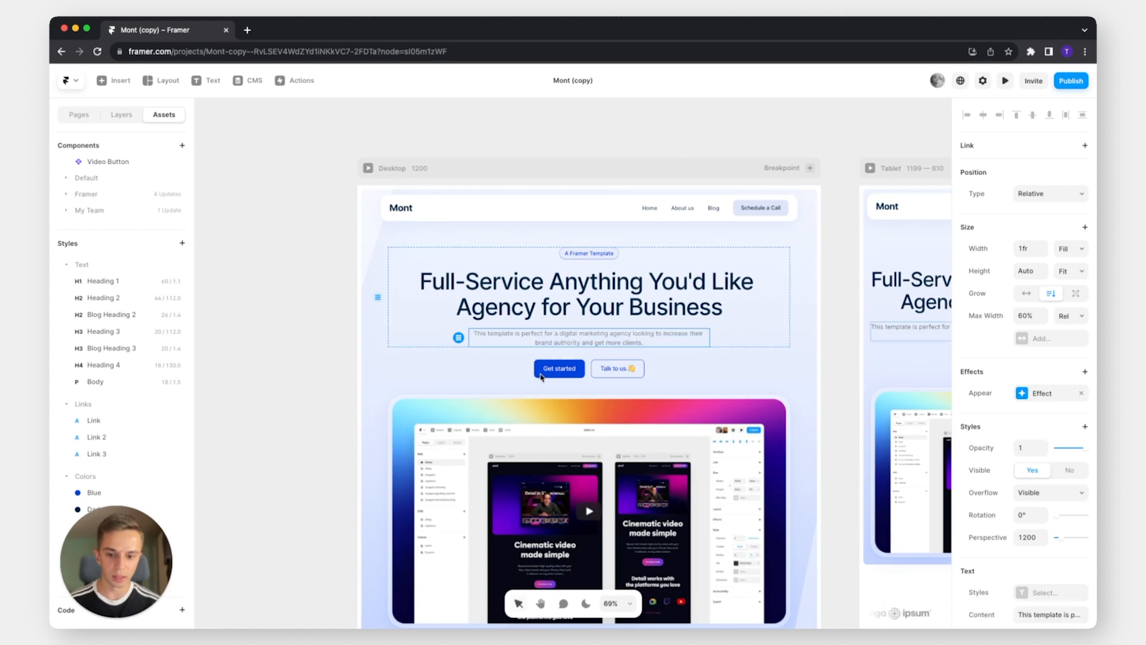
{"action": "left_click", "coordinate": [548, 373]}
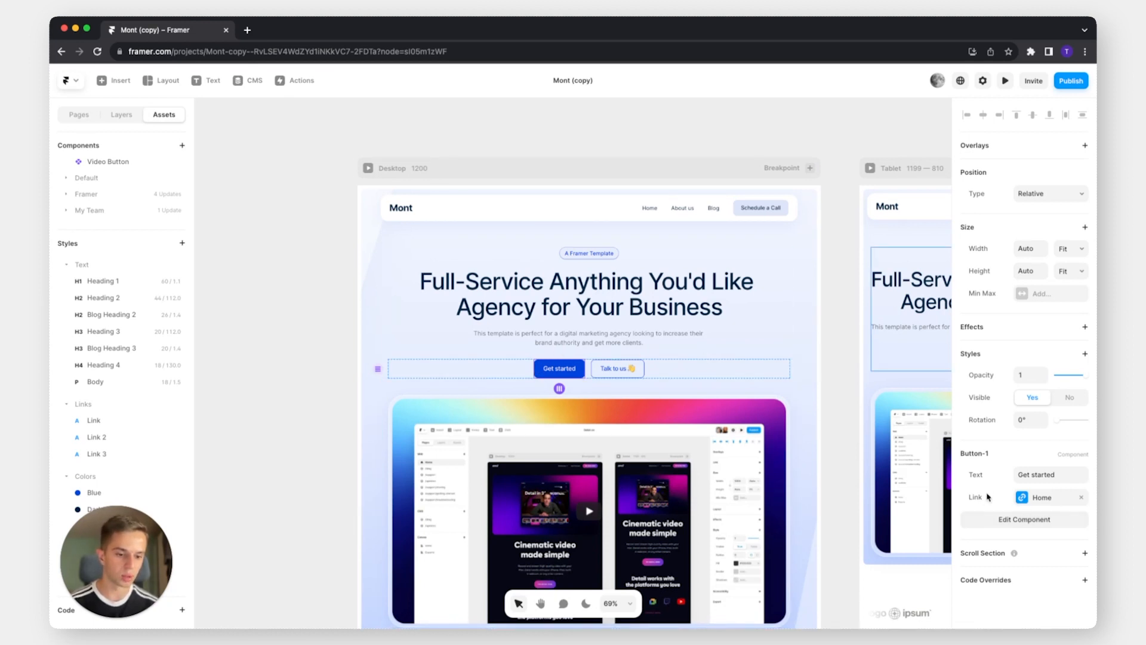
{"action": "left_click", "coordinate": [1067, 473]}
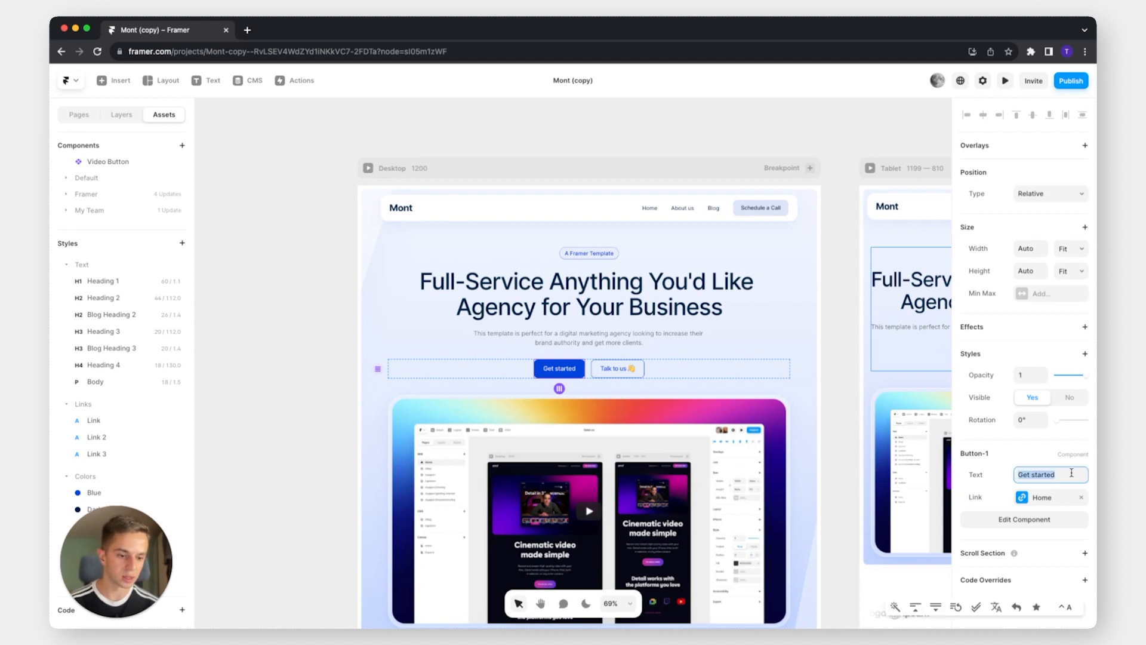
{"action": "type", "text": "Change it like this"}
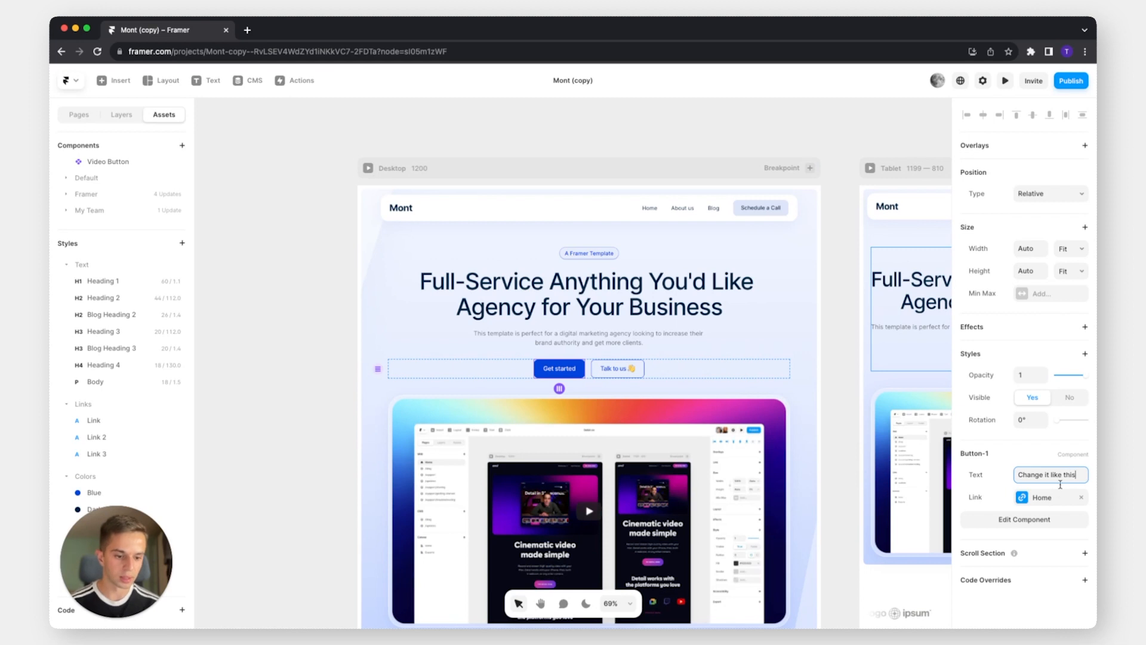
Examine the link destination and section options of the hero's primary button, leaving them as they are
{"action": "left_click", "coordinate": [1052, 501]}
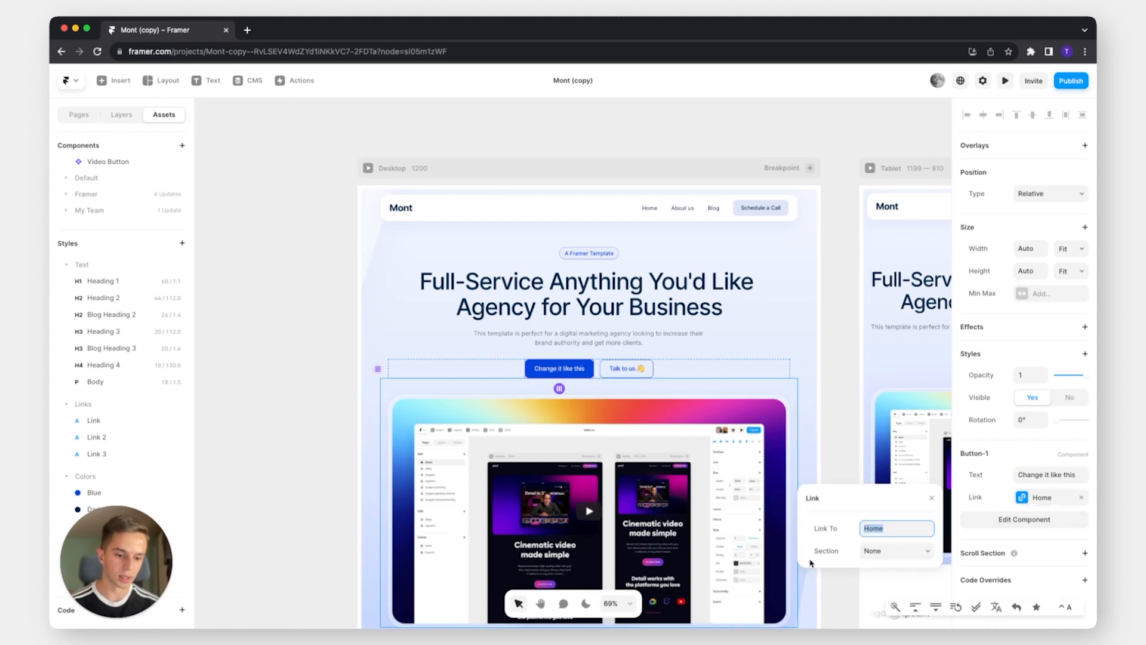
{"action": "left_click", "coordinate": [894, 525]}
{"action": "left_click", "coordinate": [836, 560]}
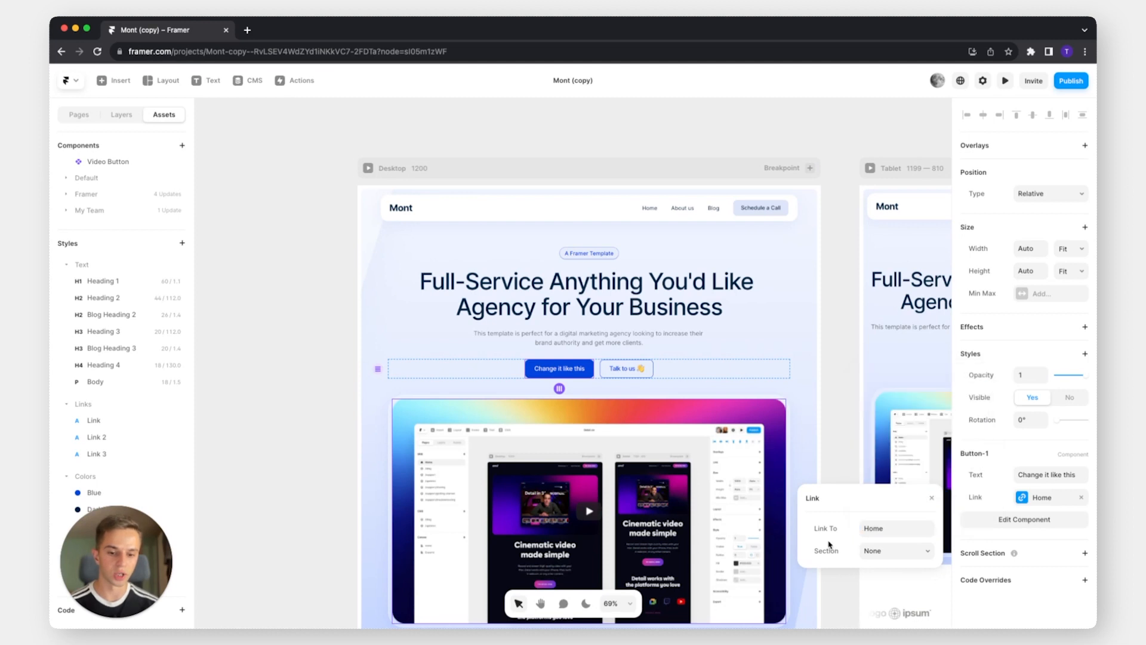
{"action": "left_click", "coordinate": [791, 478]}
{"action": "scroll", "coordinate": [819, 385], "scroll_direction": "down", "scroll_amount": 1}
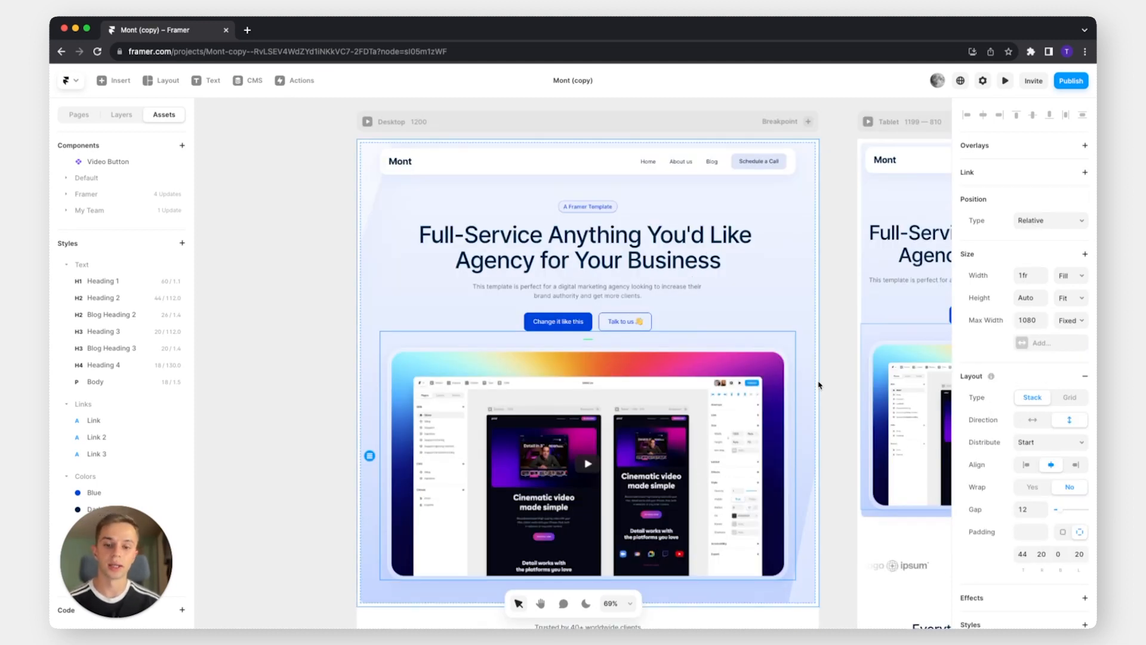
Set the font of the Heading 1 text style to Inria Serif
{"action": "left_click", "coordinate": [104, 286]}
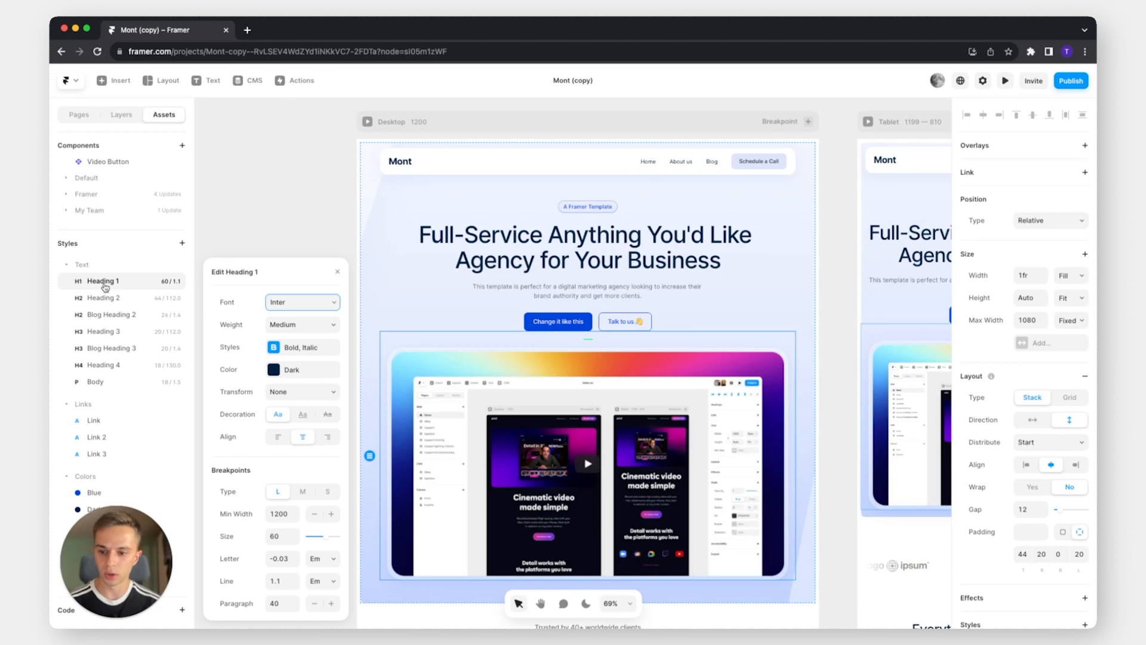
{"action": "left_click", "coordinate": [307, 307]}
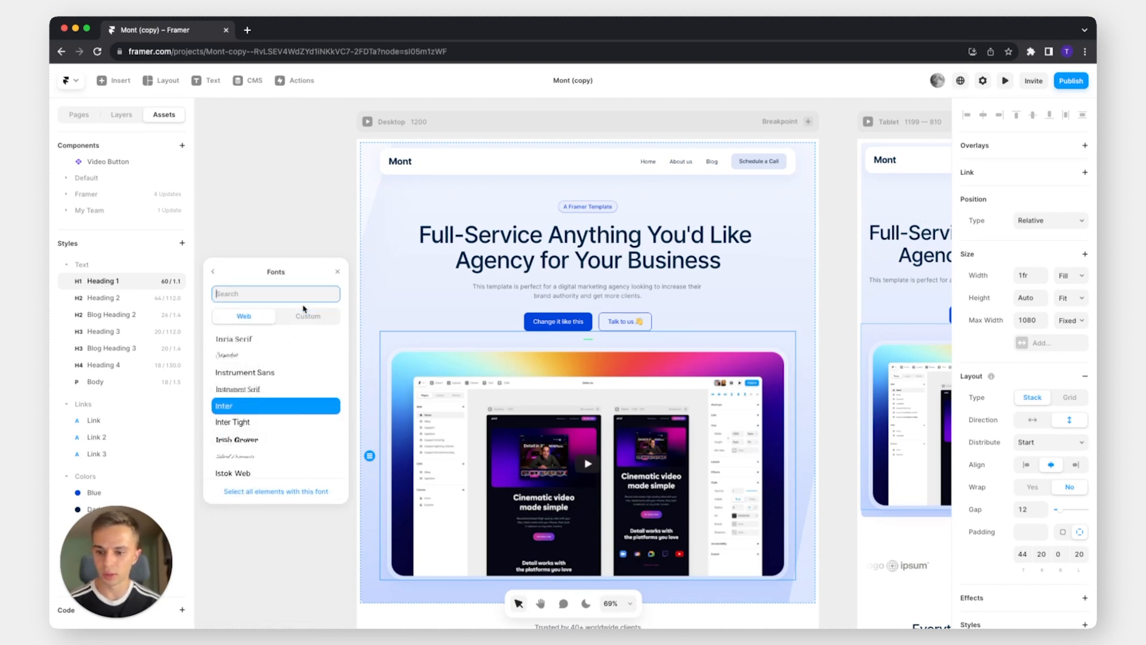
{"action": "left_click", "coordinate": [279, 340]}
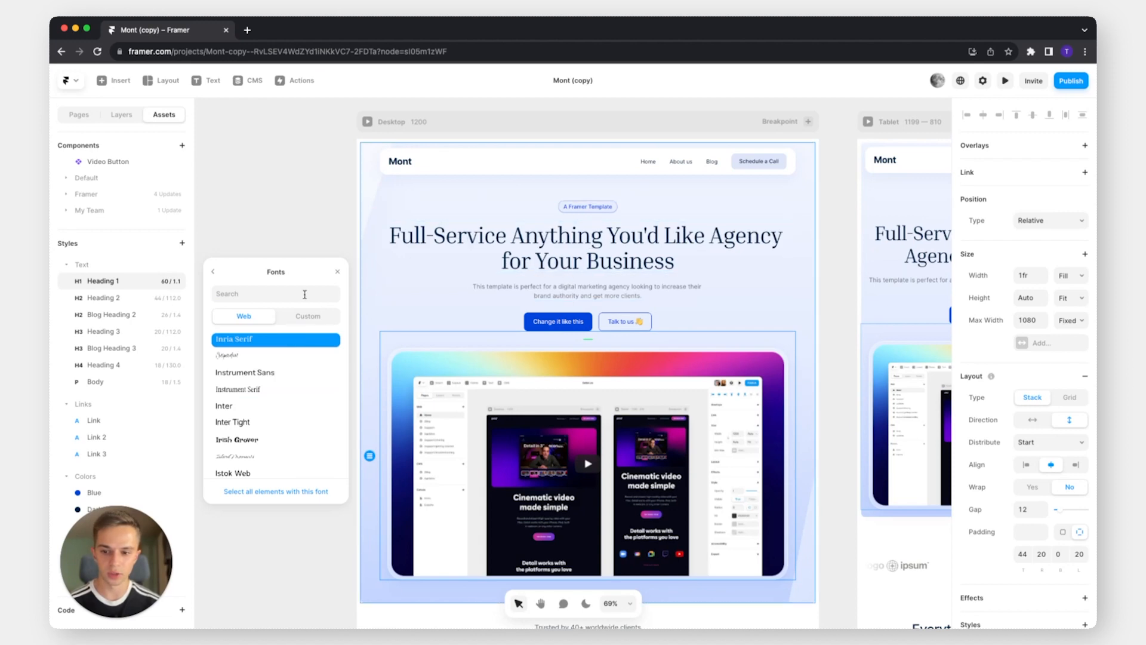
Look at the font choices for the Heading 2 style and check which font the Heading 1 style uses
{"action": "left_click", "coordinate": [132, 302]}
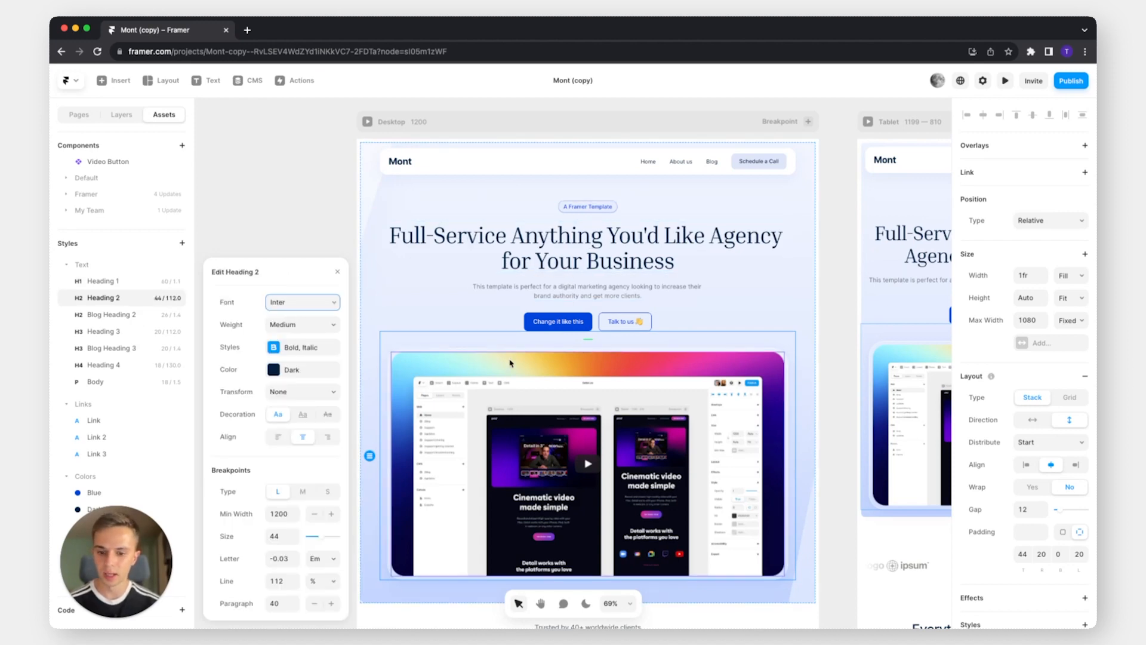
{"action": "scroll", "coordinate": [510, 362], "scroll_direction": "down", "scroll_amount": 5}
{"action": "scroll", "coordinate": [510, 362], "scroll_direction": "down", "scroll_amount": 2}
{"action": "left_click", "coordinate": [303, 302]}
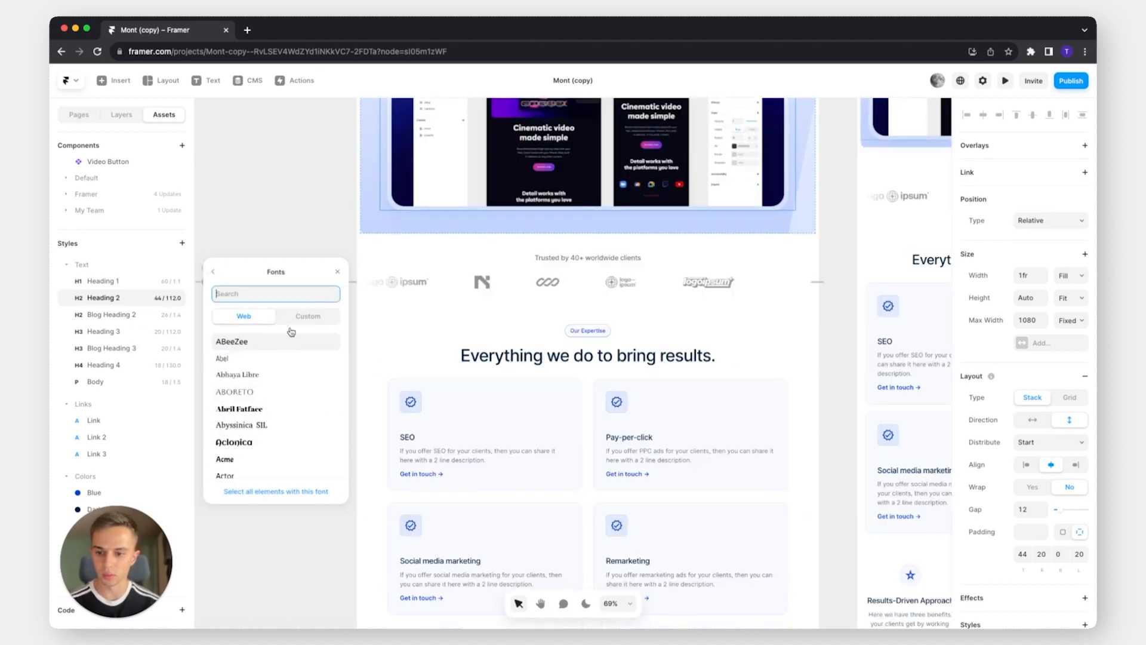
{"action": "scroll", "coordinate": [585, 197], "scroll_direction": "up", "scroll_amount": 7}
{"action": "left_click", "coordinate": [585, 192]}
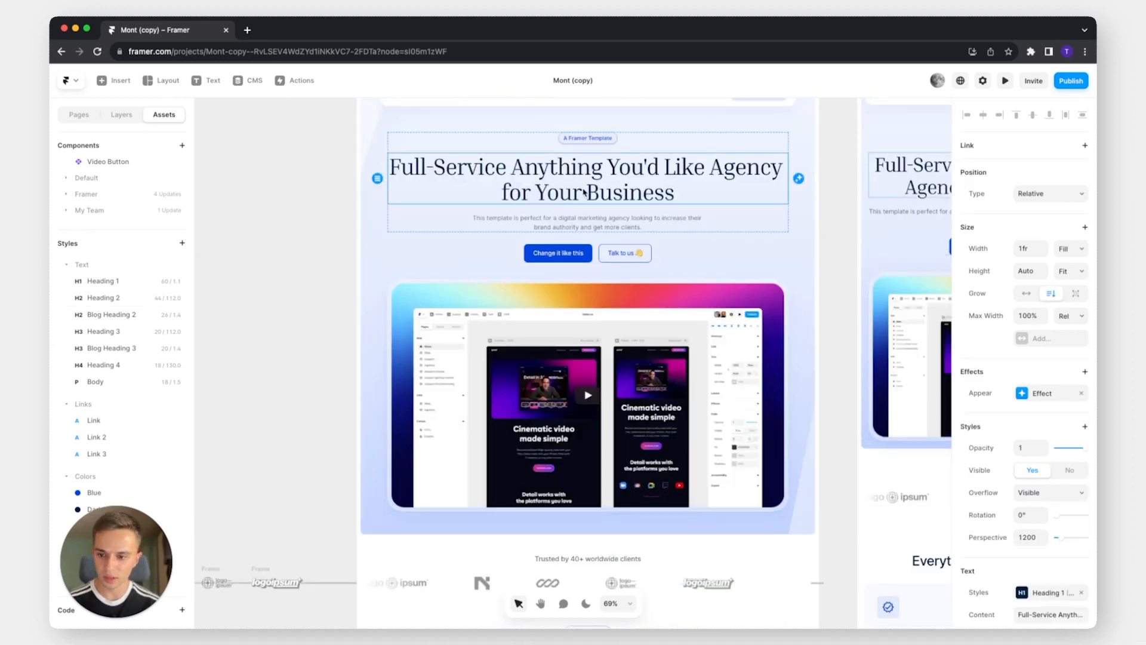
{"action": "left_click", "coordinate": [148, 286]}
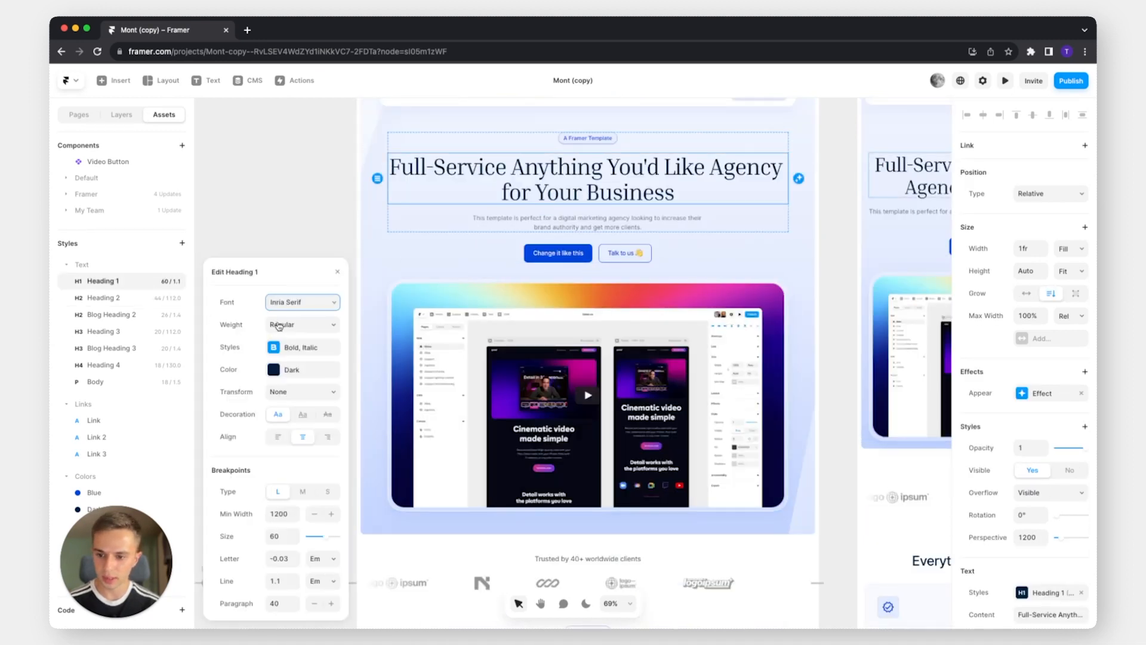
Find "inria" among the web fonts and set the Heading 2 text style's font to Inria Serif
{"action": "left_click", "coordinate": [122, 298]}
{"action": "left_click", "coordinate": [303, 302]}
{"action": "type", "text": "intria"}
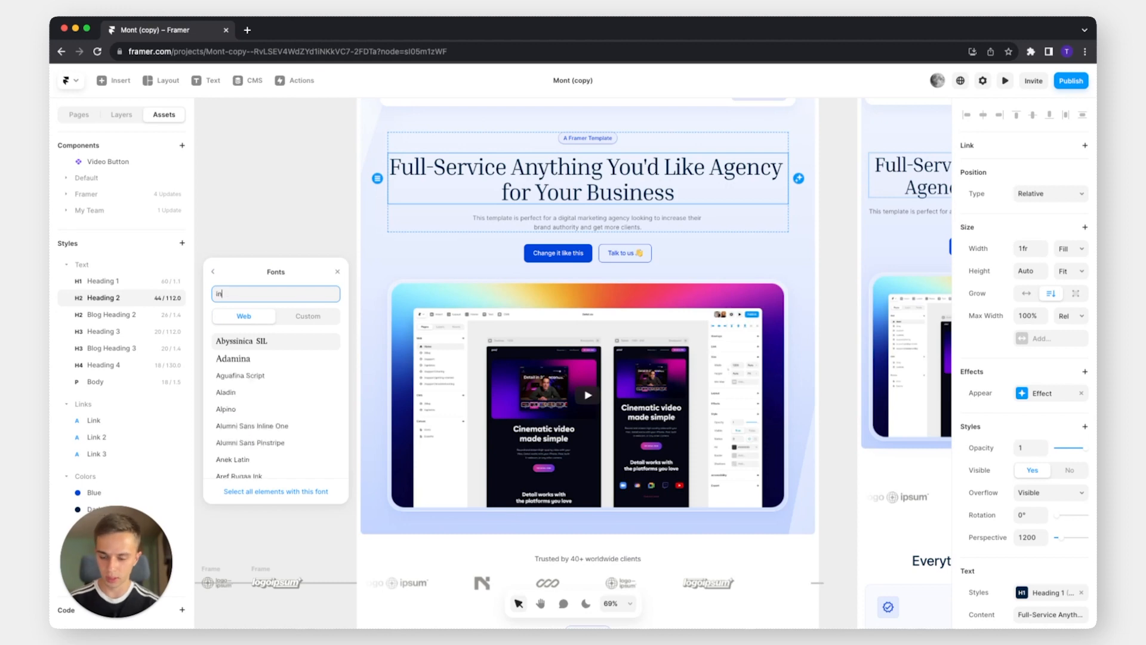
{"action": "key", "text": "BackSpace"}
{"action": "key", "text": "BackSpace"}
{"action": "key", "text": "BackSpace"}
{"action": "key", "text": "BackSpace"}
{"action": "key", "text": "BackSpace"}
{"action": "type", "text": "nria"}
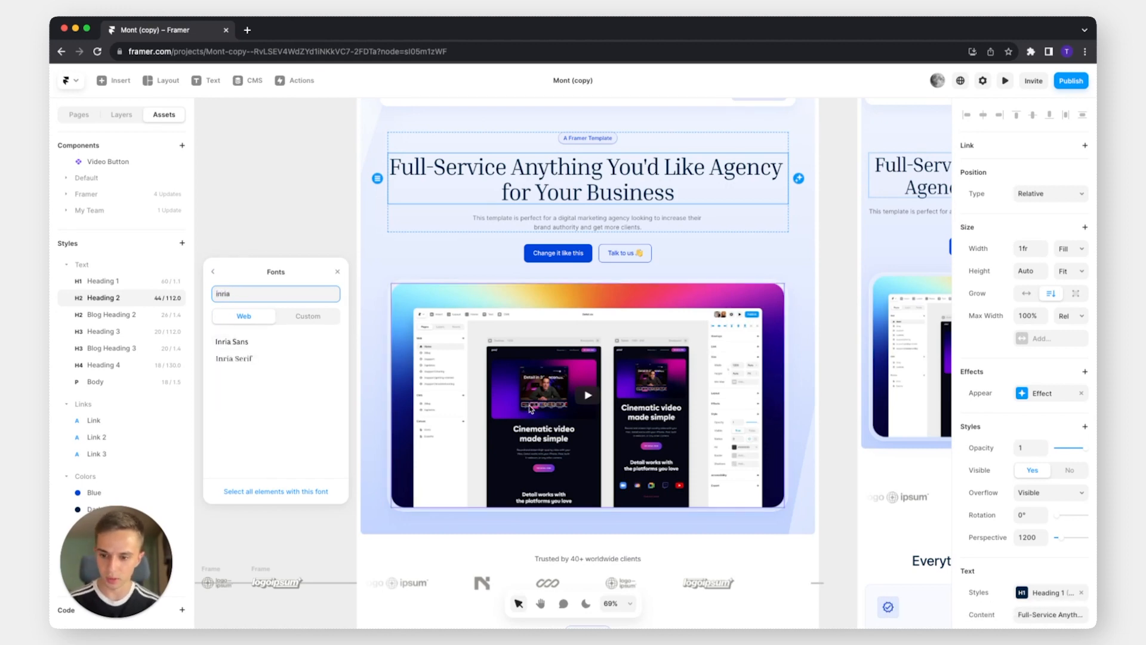
{"action": "scroll", "coordinate": [521, 404], "scroll_direction": "down", "scroll_amount": 3}
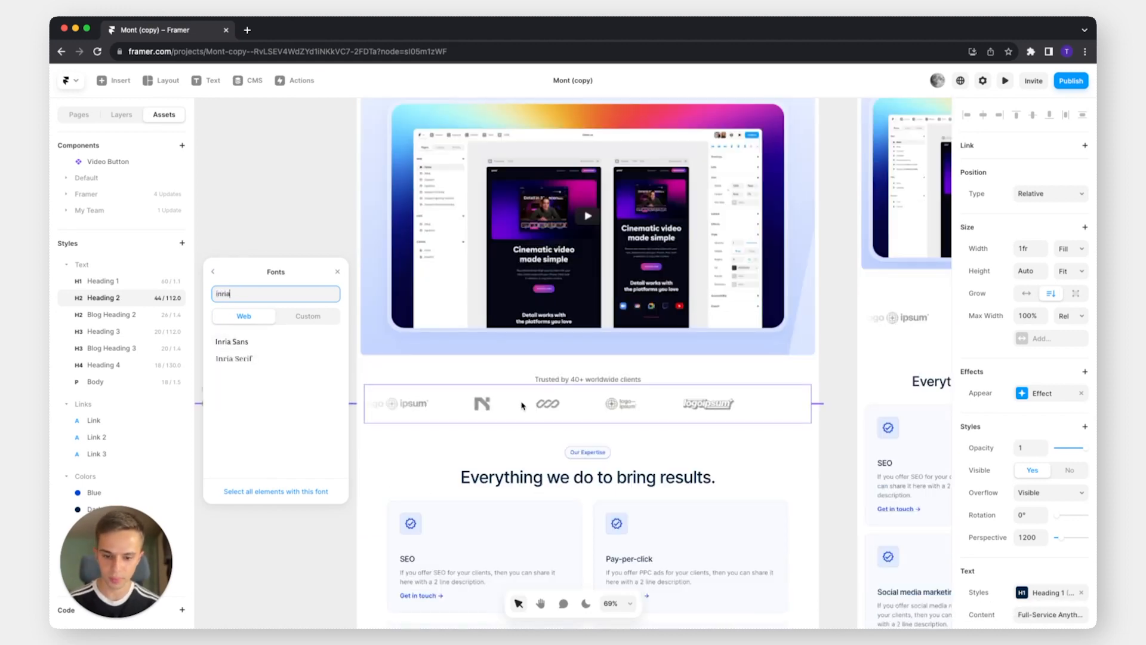
{"action": "left_click", "coordinate": [270, 362]}
{"action": "scroll", "coordinate": [521, 418], "scroll_direction": "down", "scroll_amount": 3}
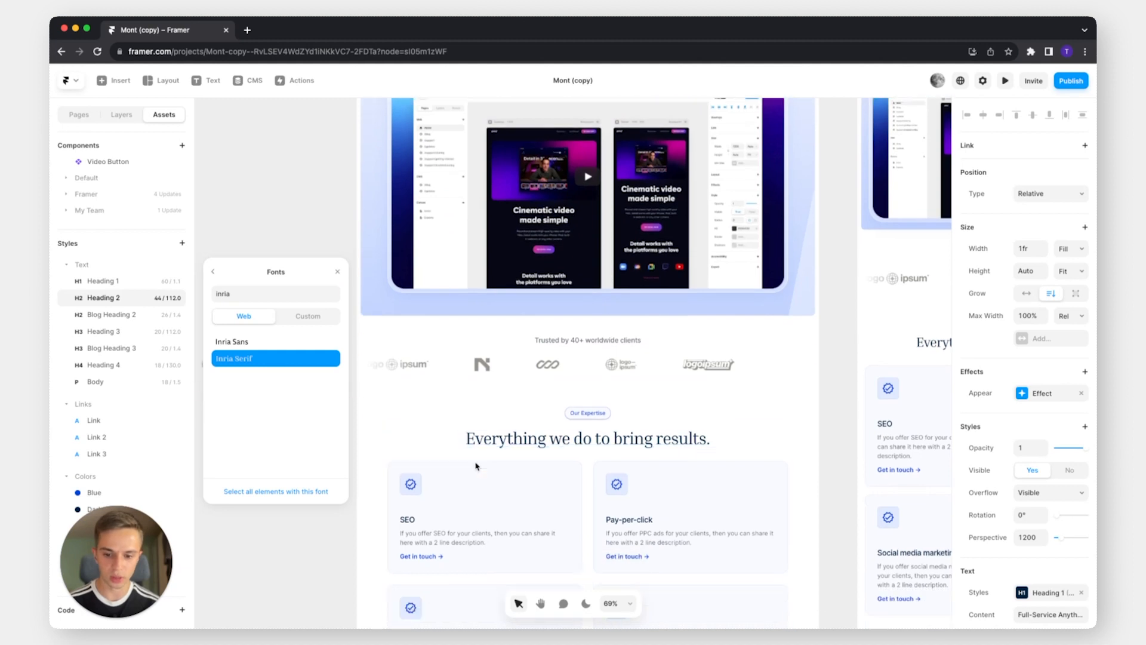
Set the Heading 3 text style's font to Inria Serif and open the Heading 4 style's settings
{"action": "left_click", "coordinate": [122, 332]}
{"action": "left_click", "coordinate": [298, 302]}
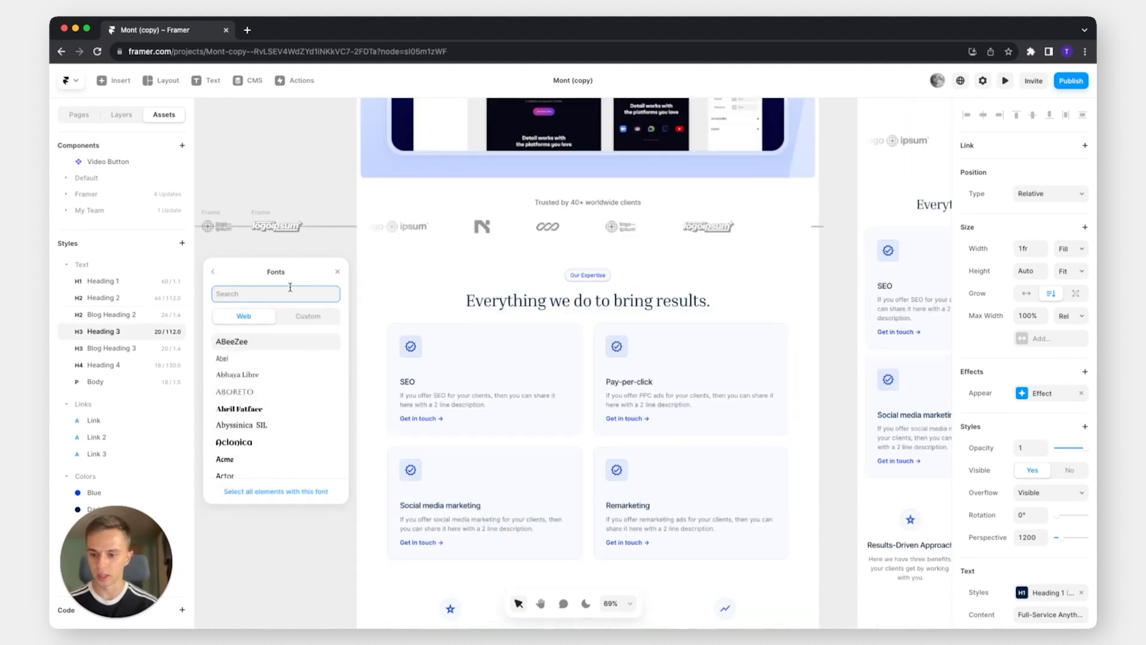
{"action": "type", "text": "inria"}
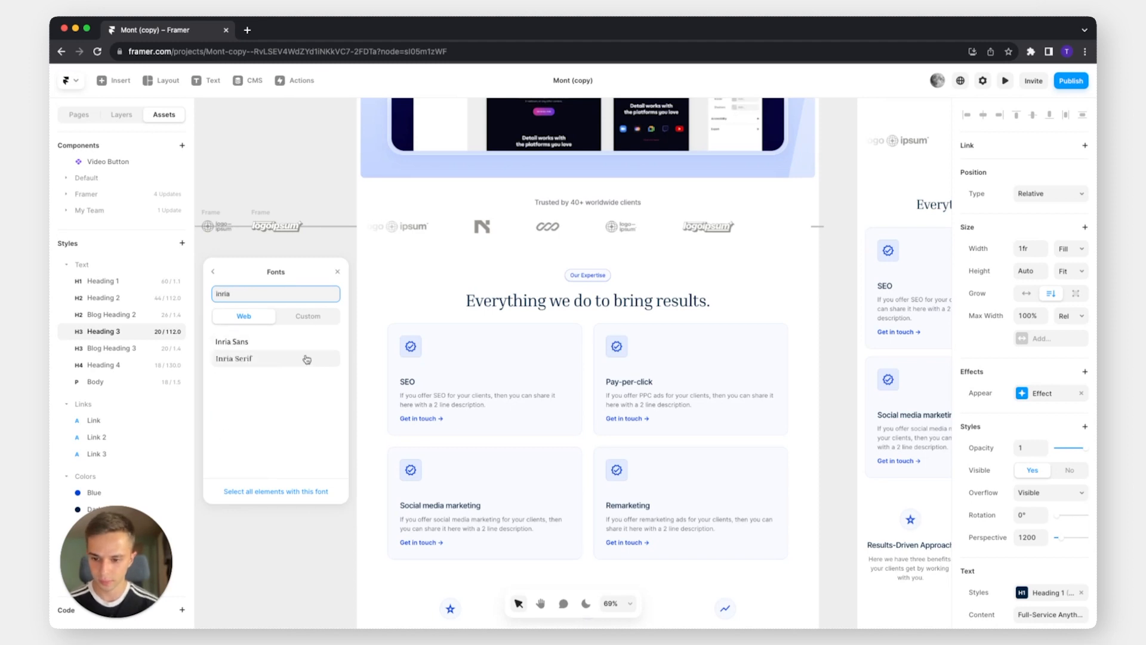
{"action": "left_click", "coordinate": [130, 368]}
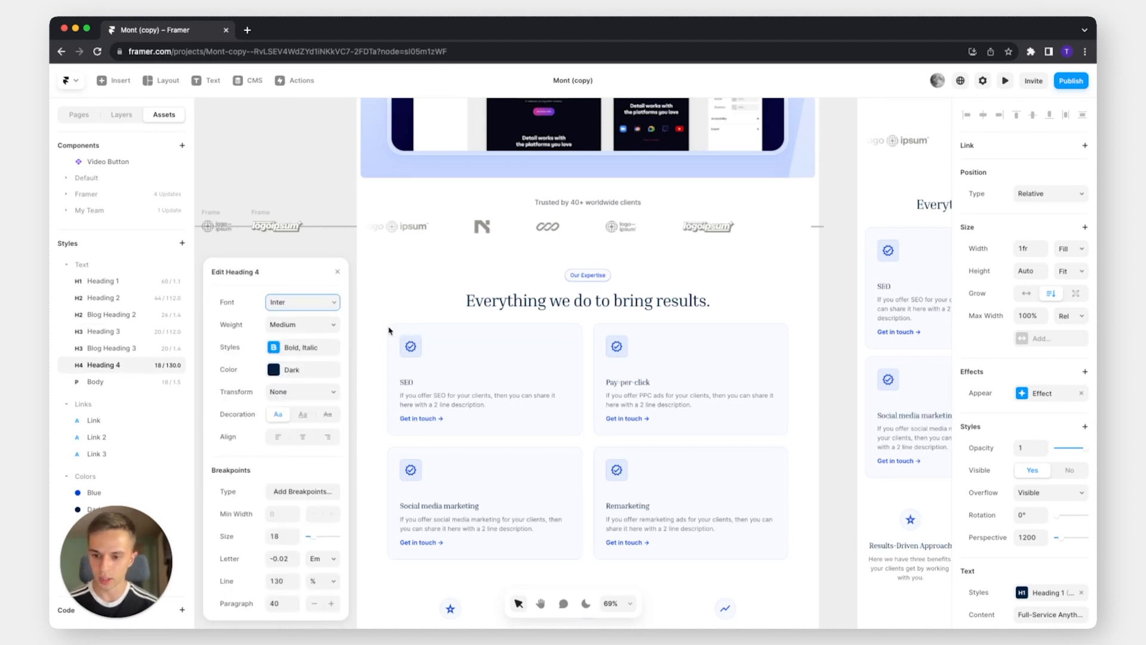
{"action": "scroll", "coordinate": [537, 307], "scroll_direction": "down", "scroll_amount": 3}
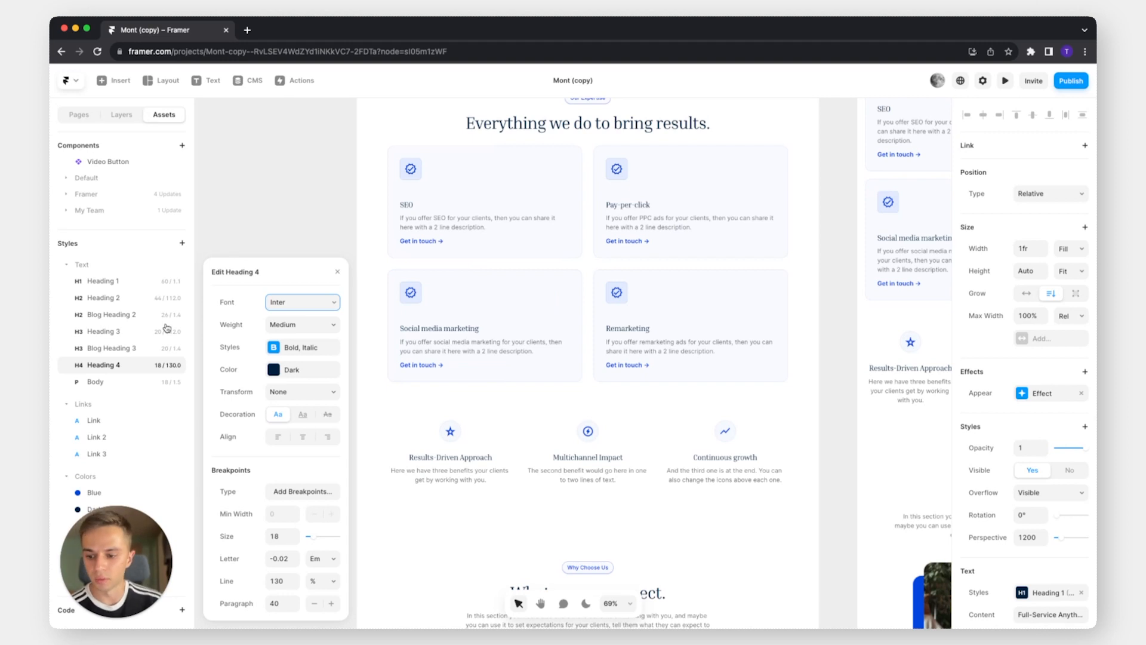
Review the Heading 2 style's transform options and try an underline decoration, restoring the undecorated setting
{"action": "left_click", "coordinate": [129, 300]}
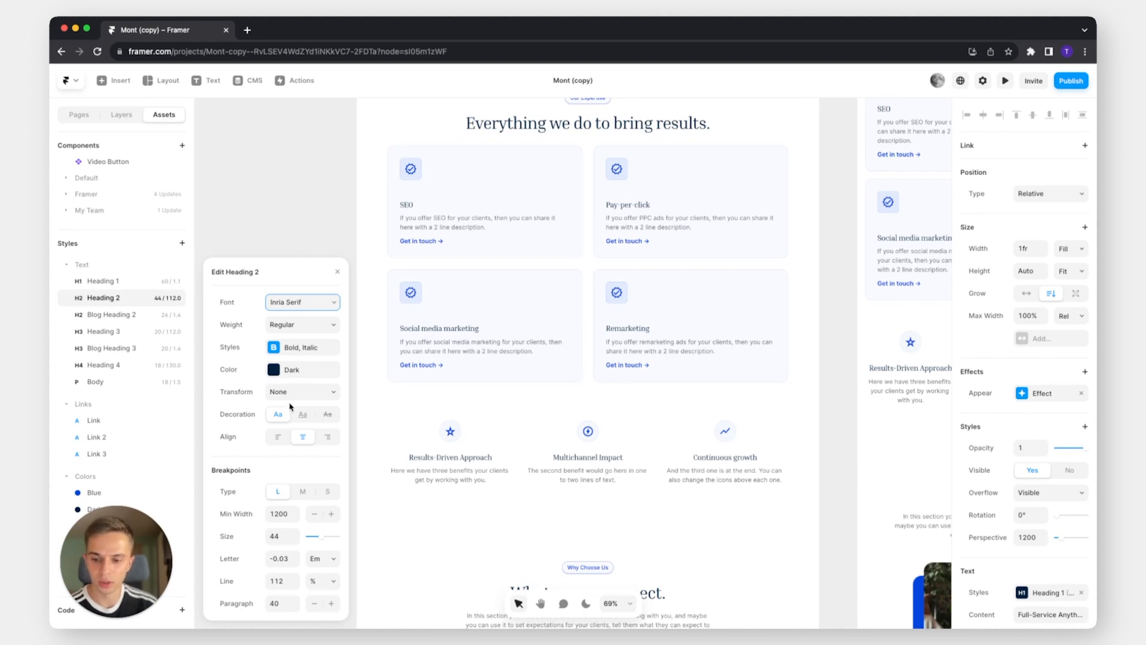
{"action": "left_click", "coordinate": [321, 396]}
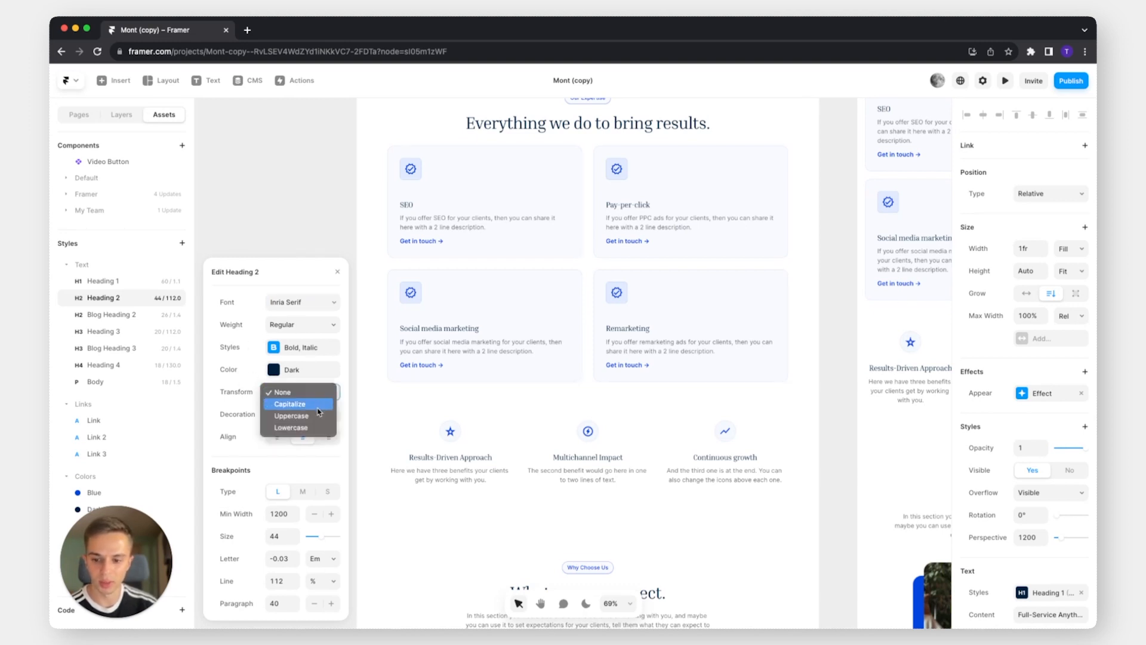
{"action": "left_click", "coordinate": [253, 405]}
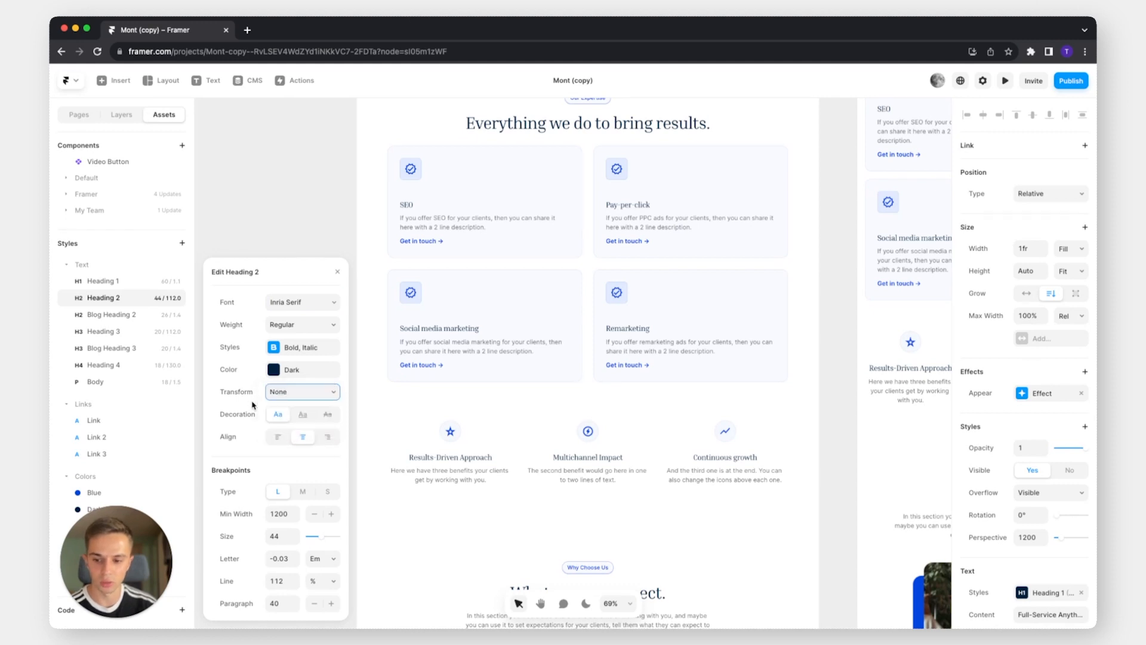
{"action": "left_click", "coordinate": [303, 415]}
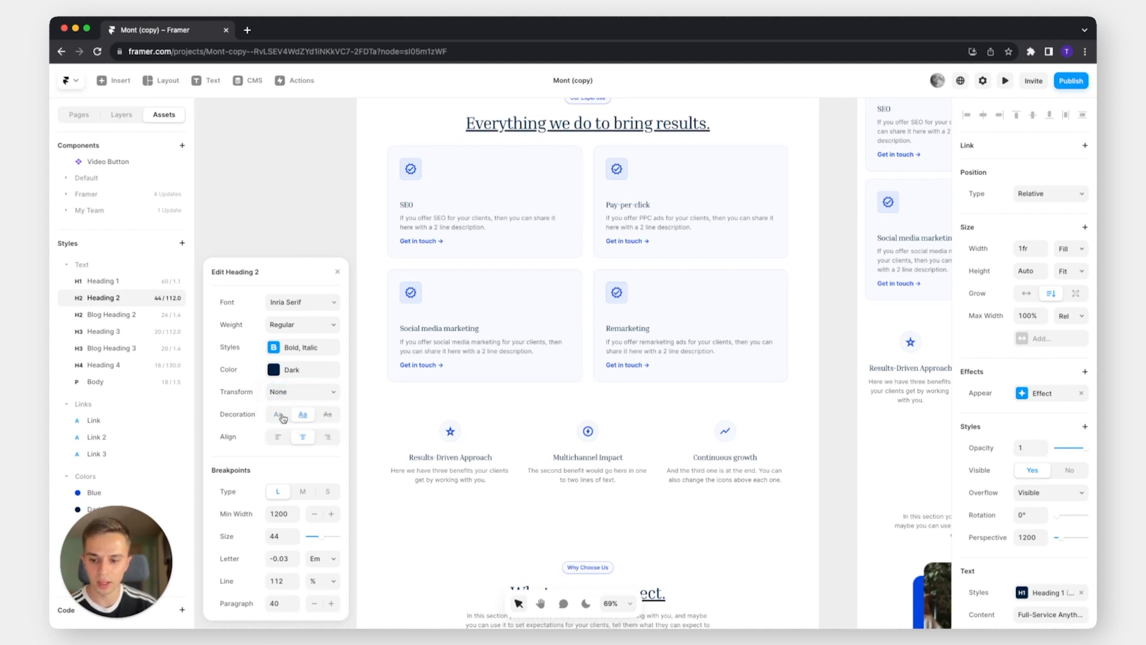
{"action": "left_click", "coordinate": [279, 414]}
Try left and right alignment on the Heading 2 style and restore center alignment
{"action": "left_click", "coordinate": [278, 436]}
{"action": "left_click", "coordinate": [318, 439]}
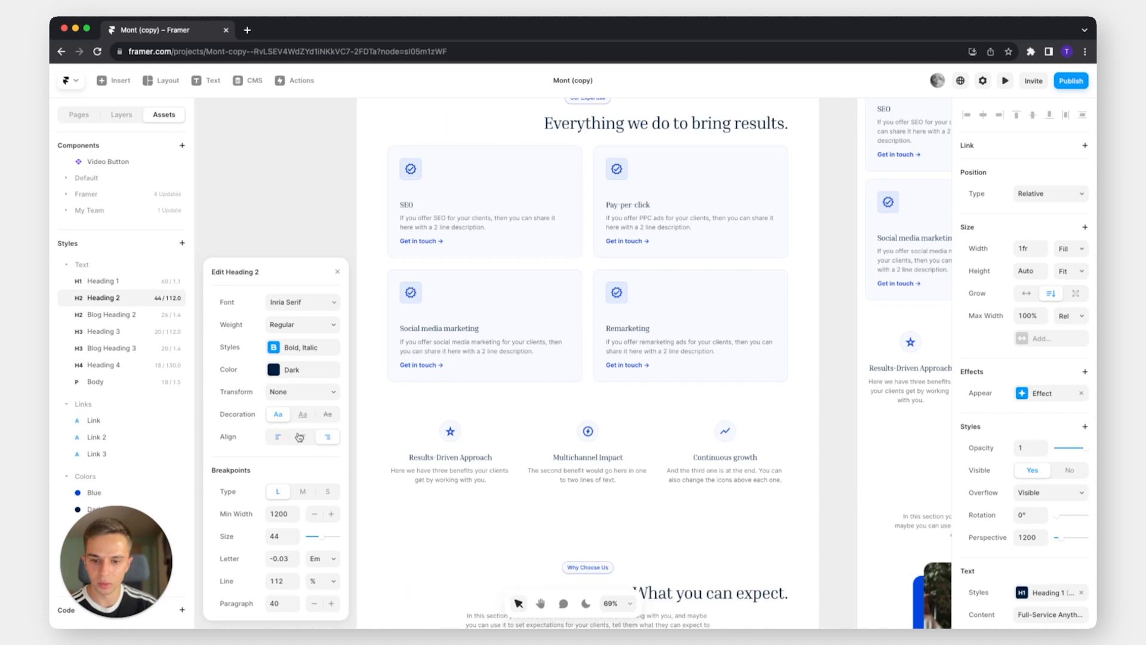
{"action": "left_click", "coordinate": [302, 435]}
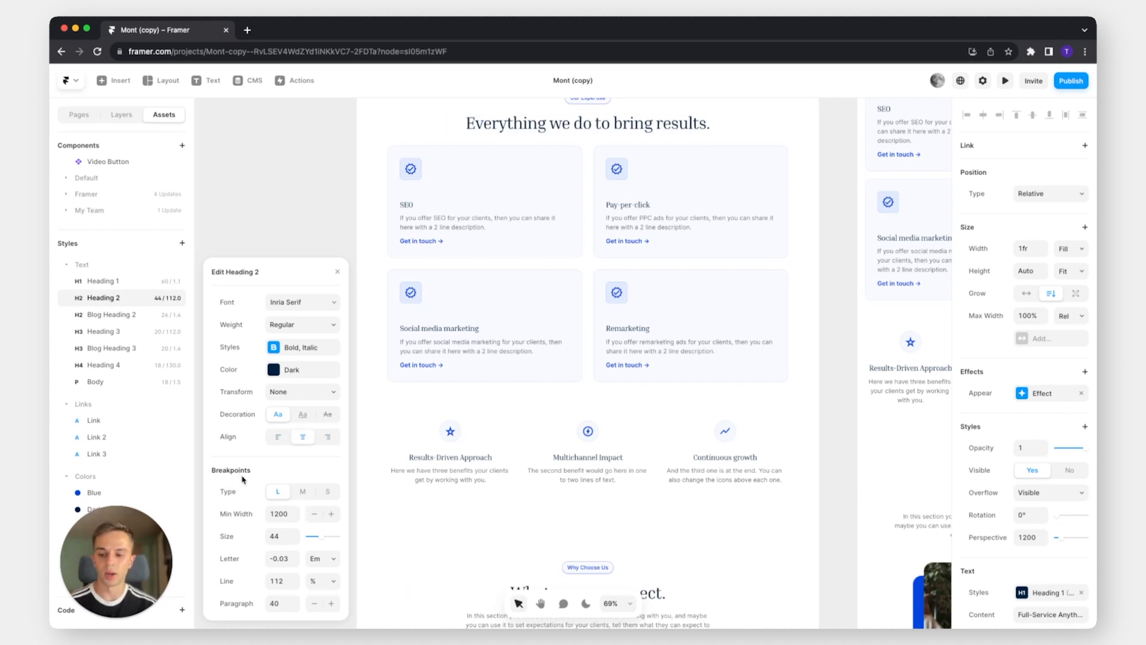
Compare the Heading 2 style's large and medium breakpoint settings with the Tablet and Phone layouts, and close the style's settings
{"action": "scroll", "coordinate": [425, 334], "scroll_direction": "up", "scroll_amount": 12}
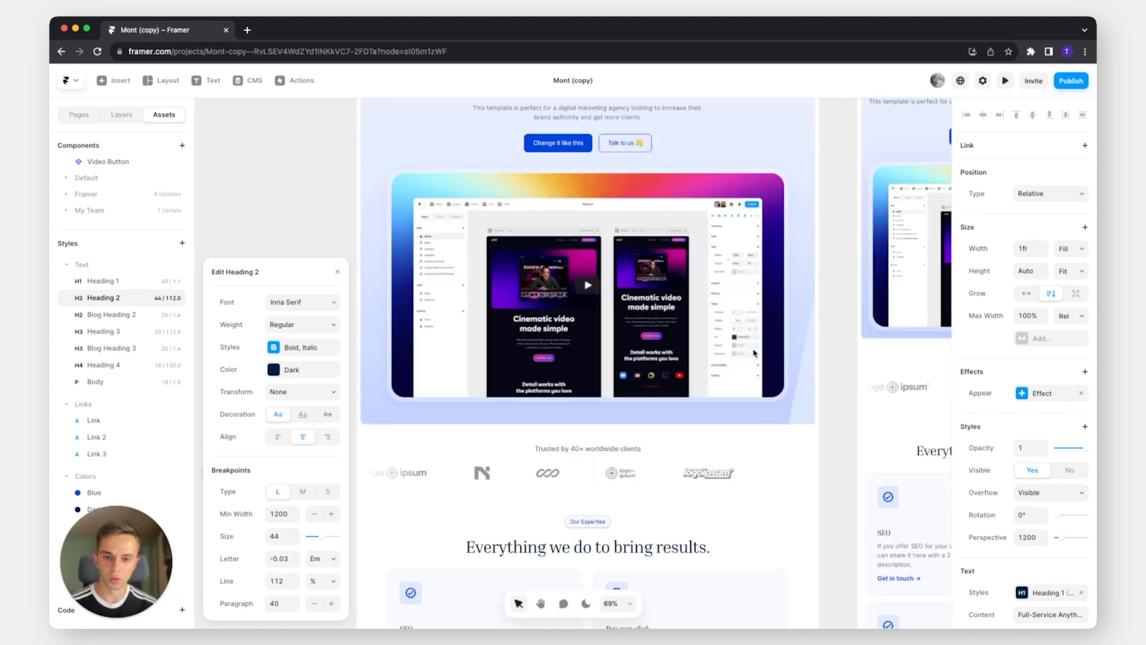
{"action": "left_click_drag", "start_coordinate": [852, 255], "coordinate": [509, 257]}
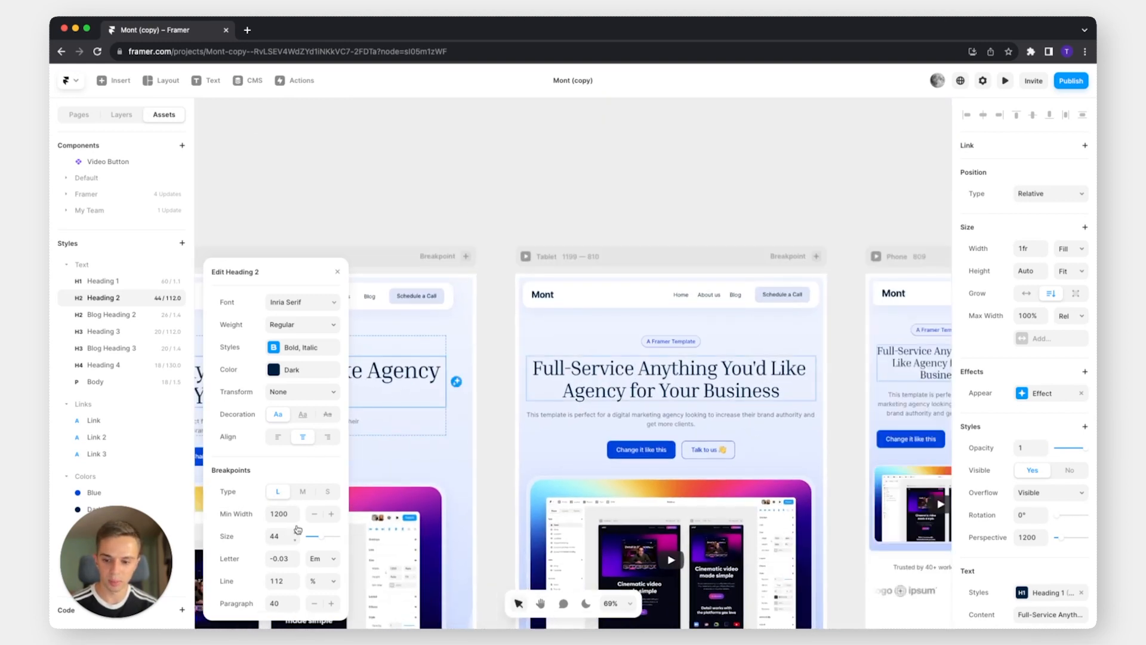
{"action": "left_click", "coordinate": [303, 492]}
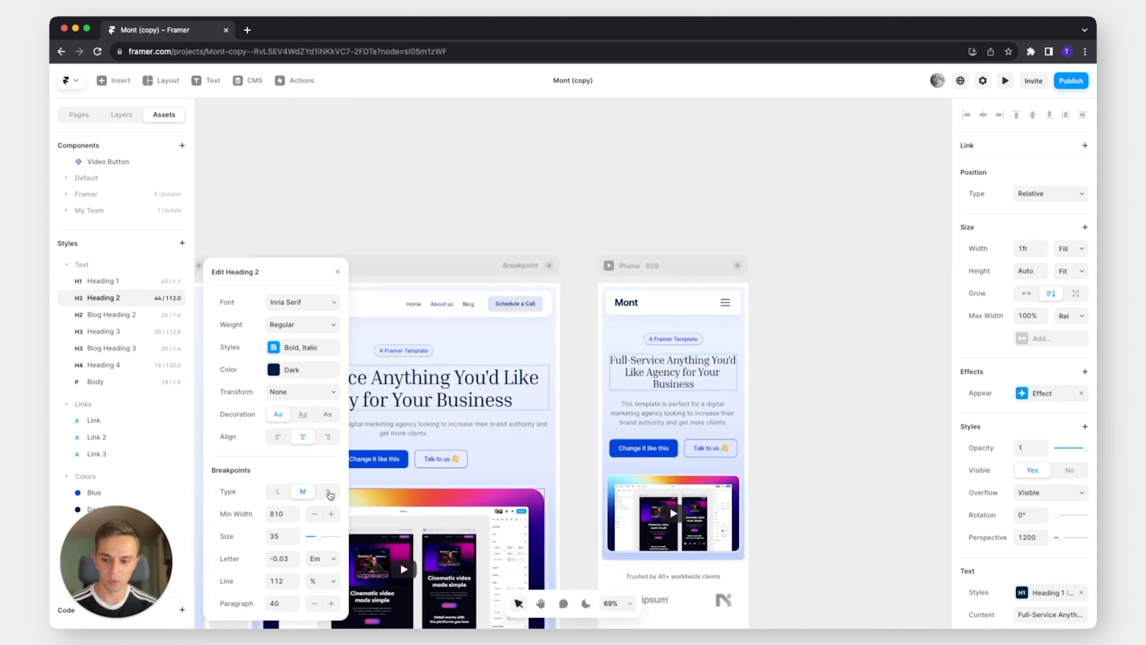
{"action": "left_click", "coordinate": [278, 491]}
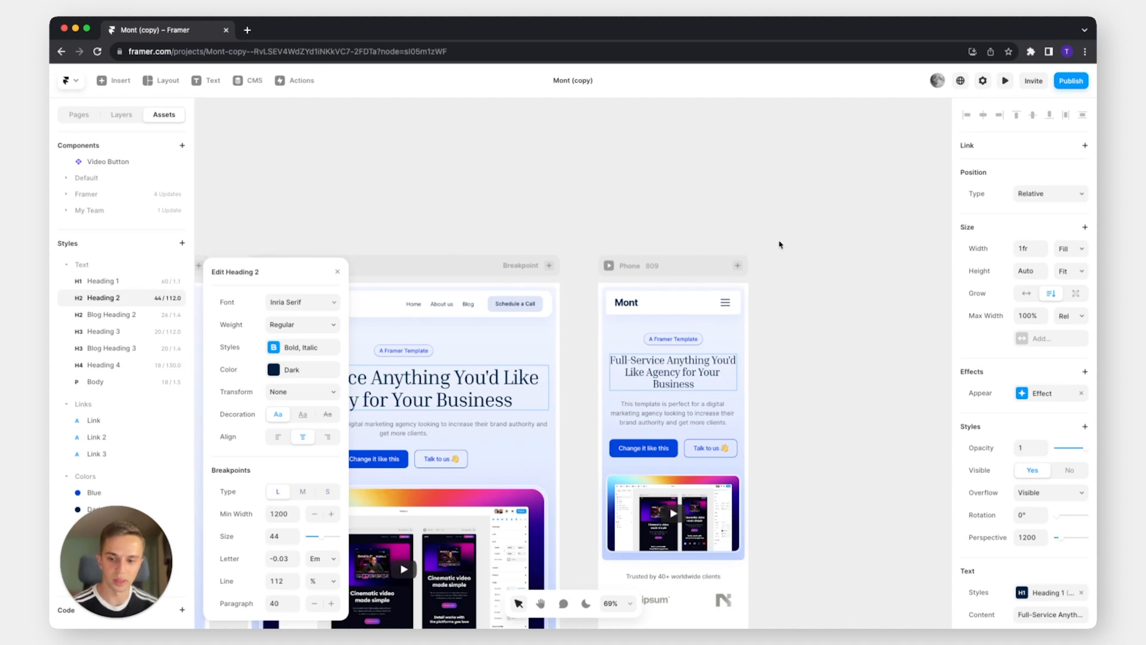
{"action": "scroll", "coordinate": [779, 244], "scroll_direction": "left", "scroll_amount": 10}
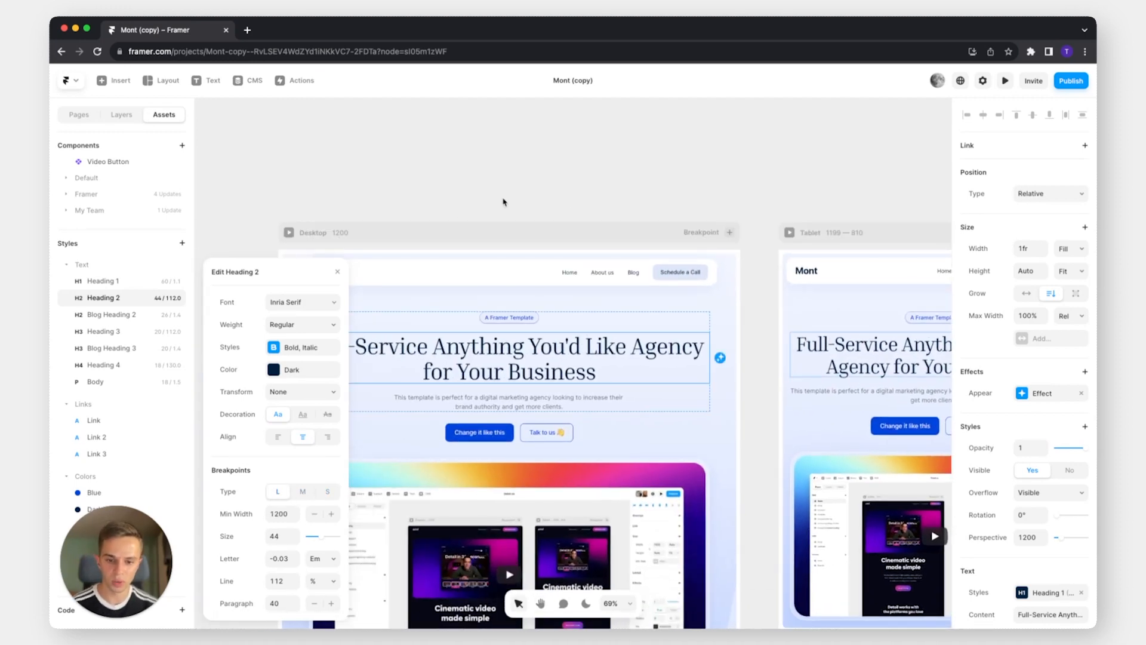
{"action": "left_click", "coordinate": [337, 272]}
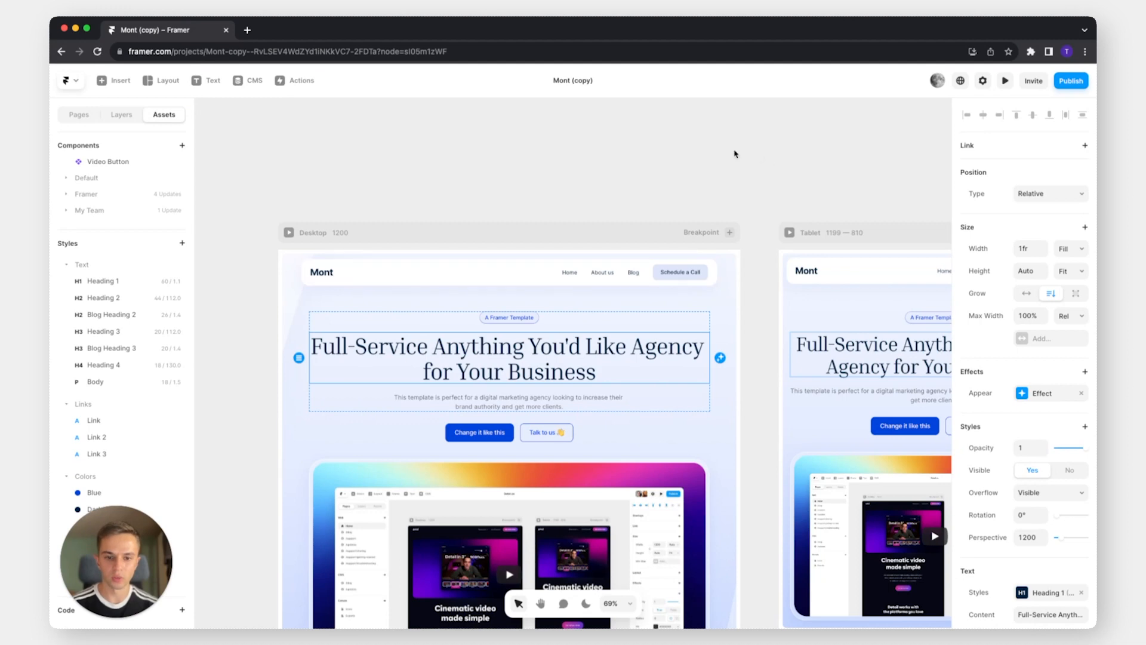
{"action": "left_click_drag", "start_coordinate": [692, 144], "coordinate": [597, 253]}
{"action": "scroll", "coordinate": [597, 251], "scroll_direction": "left", "scroll_amount": 3}
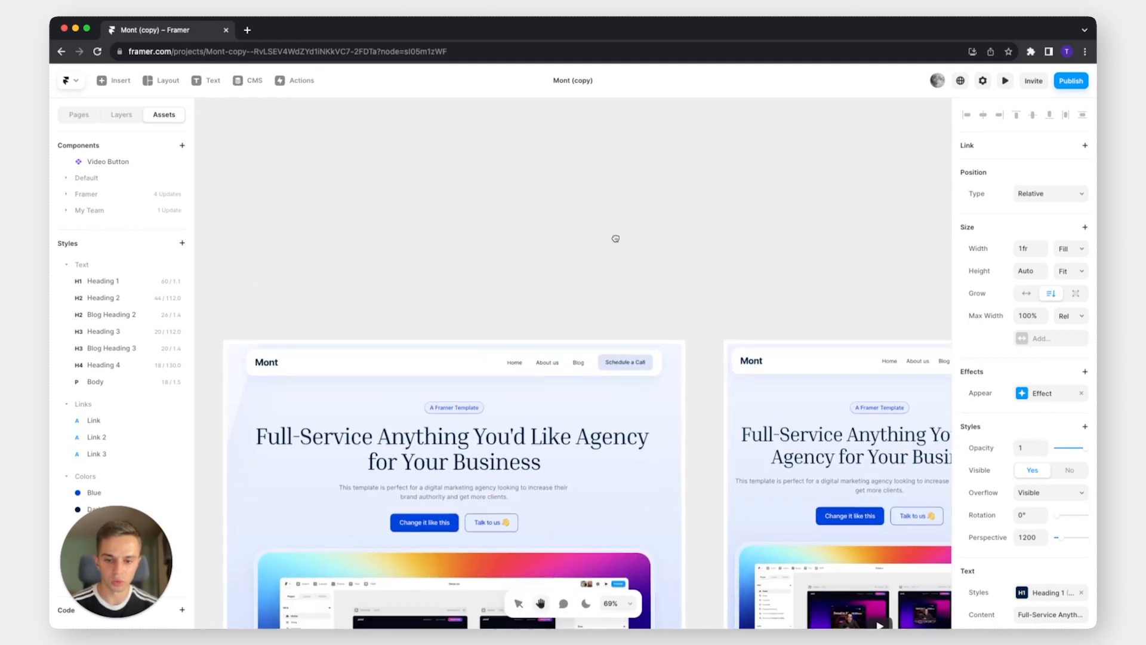
{"action": "scroll", "coordinate": [616, 238], "scroll_direction": "up", "scroll_amount": 2}
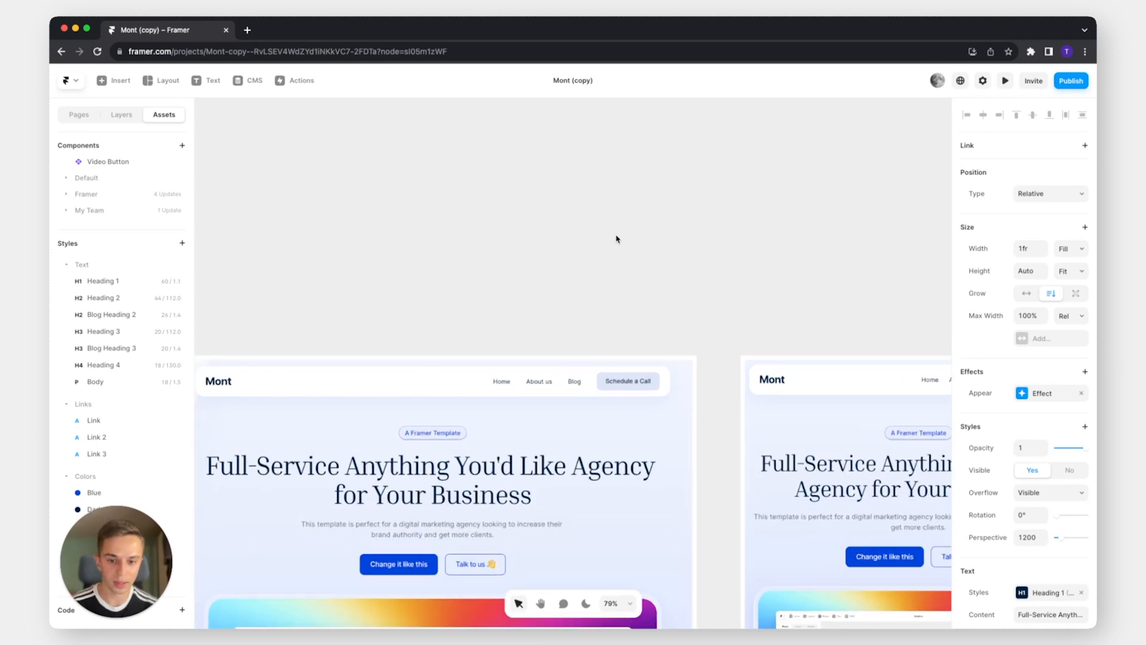
{"action": "scroll", "coordinate": [616, 239], "scroll_direction": "down", "scroll_amount": 3}
{"action": "scroll", "coordinate": [617, 239], "scroll_direction": "down", "scroll_amount": 3}
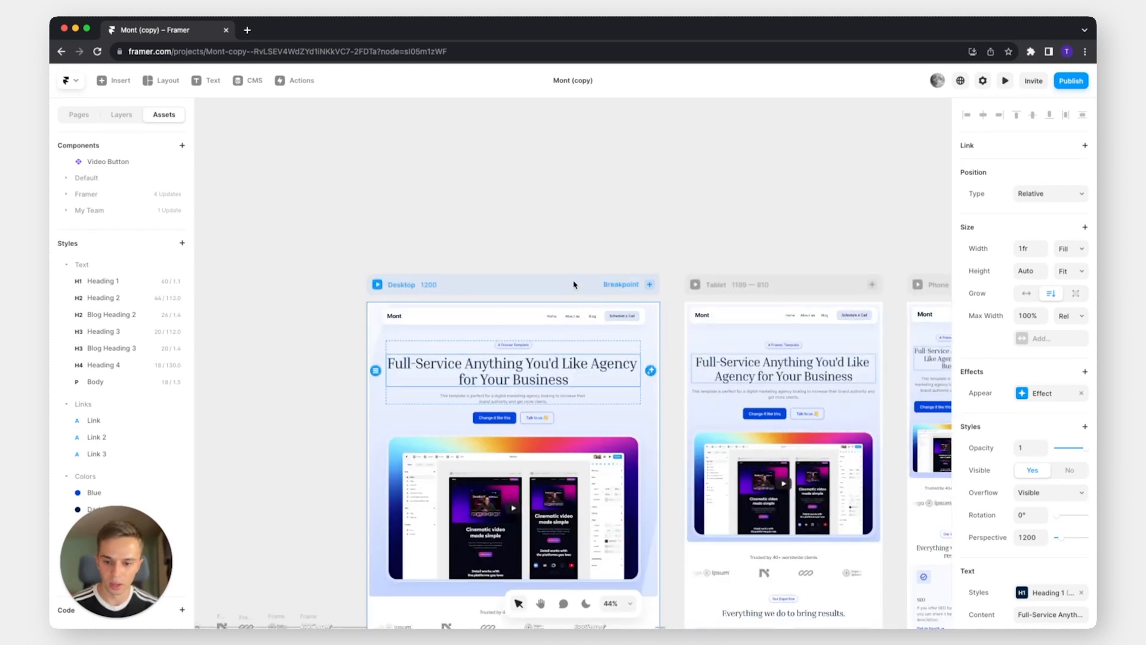
{"action": "scroll", "coordinate": [624, 203], "scroll_direction": "down", "scroll_amount": 3}
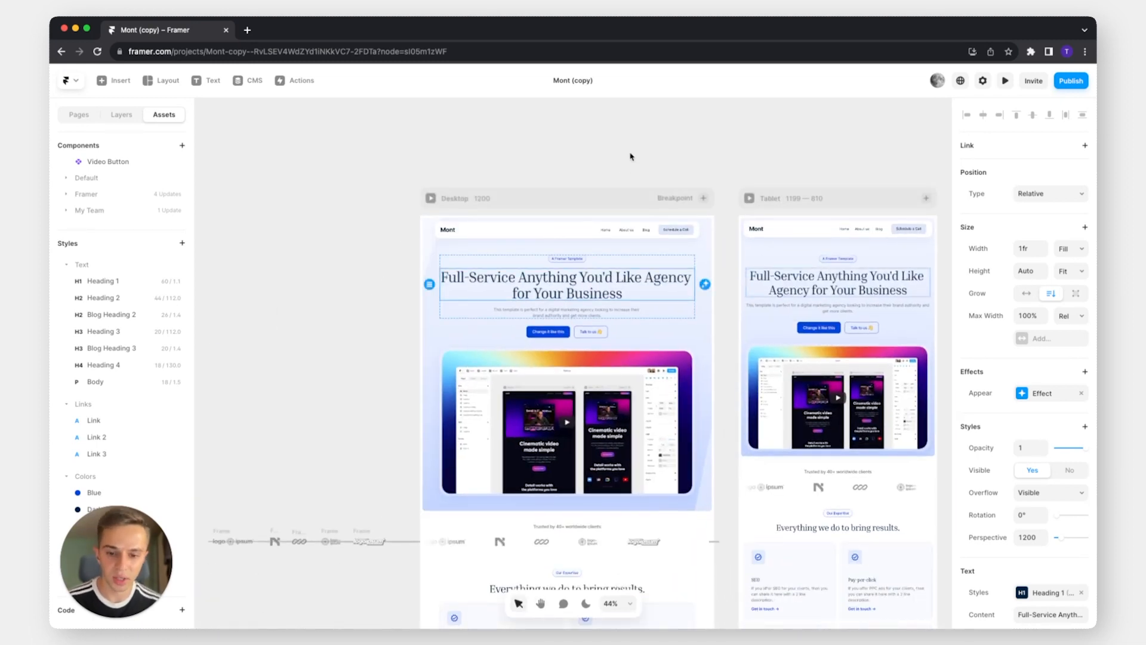
{"action": "left_click", "coordinate": [633, 153]}
{"action": "scroll", "coordinate": [622, 251], "scroll_direction": "down", "scroll_amount": 1}
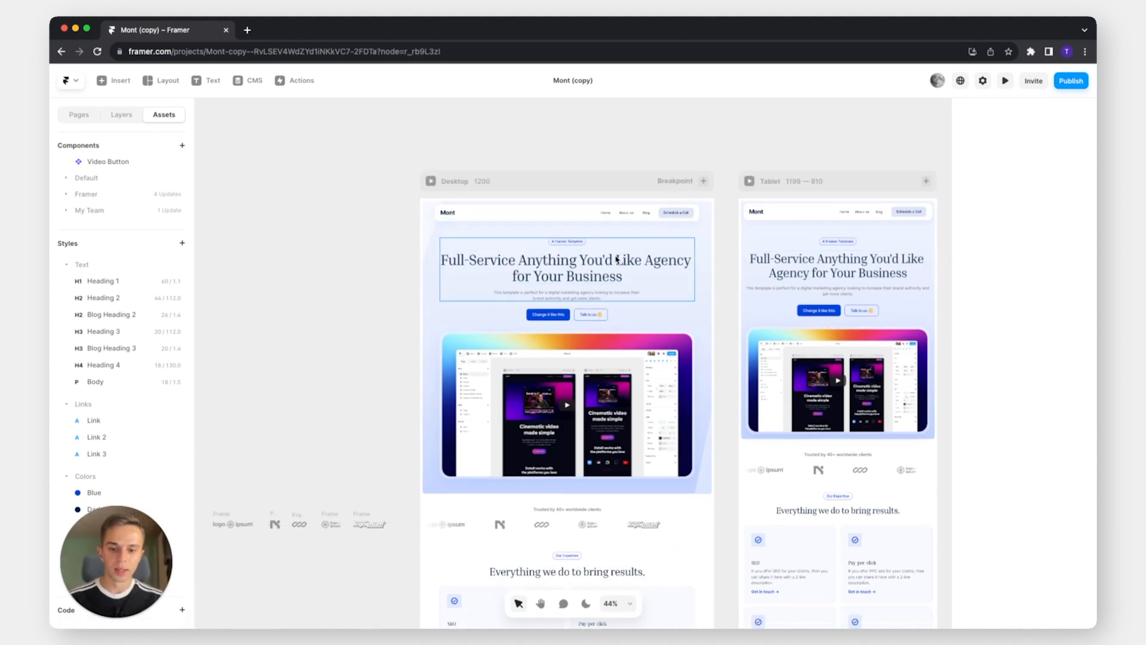
Try the Aboreto font on the "A Framer Template" label above the Desktop hero heading and set it to Aclonica
{"action": "scroll", "coordinate": [595, 260], "scroll_direction": "up", "scroll_amount": 3}
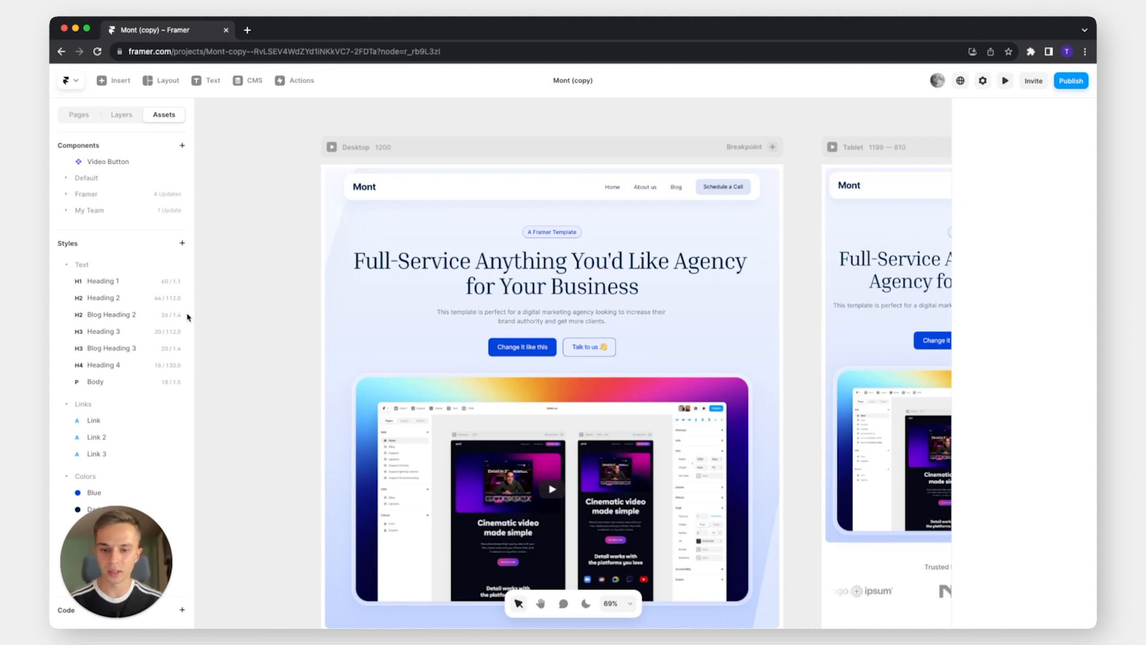
{"action": "double_click", "coordinate": [567, 236]}
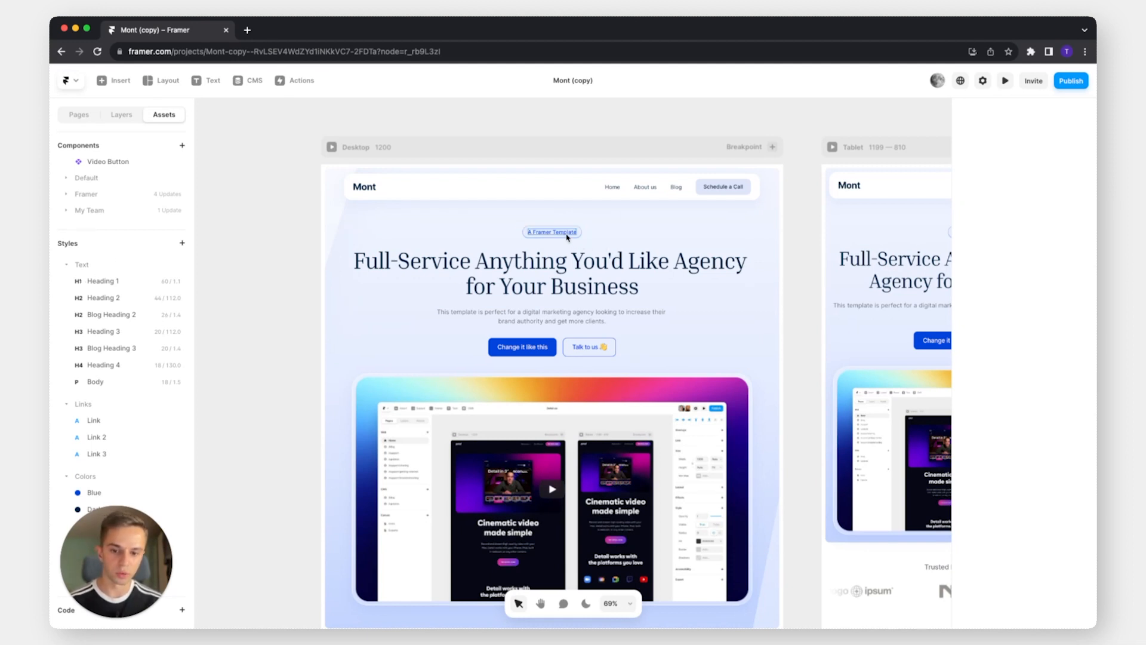
{"action": "key", "text": "Escape"}
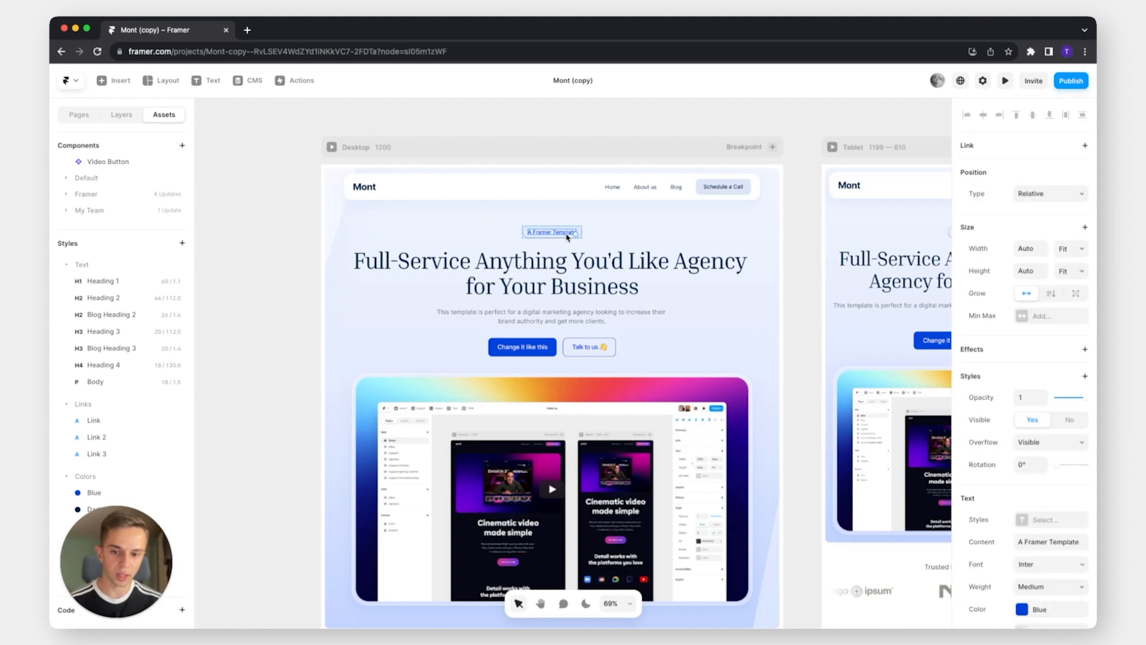
{"action": "scroll", "coordinate": [555, 233], "scroll_direction": "up", "scroll_amount": 5}
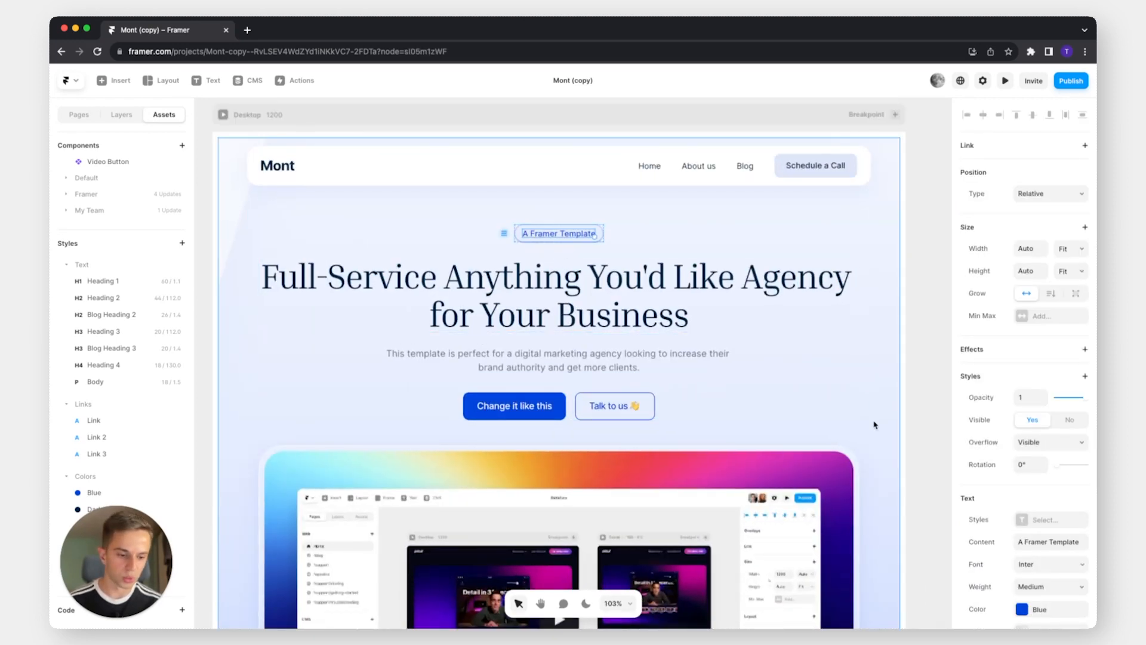
{"action": "scroll", "coordinate": [1033, 387], "scroll_direction": "down", "scroll_amount": 5}
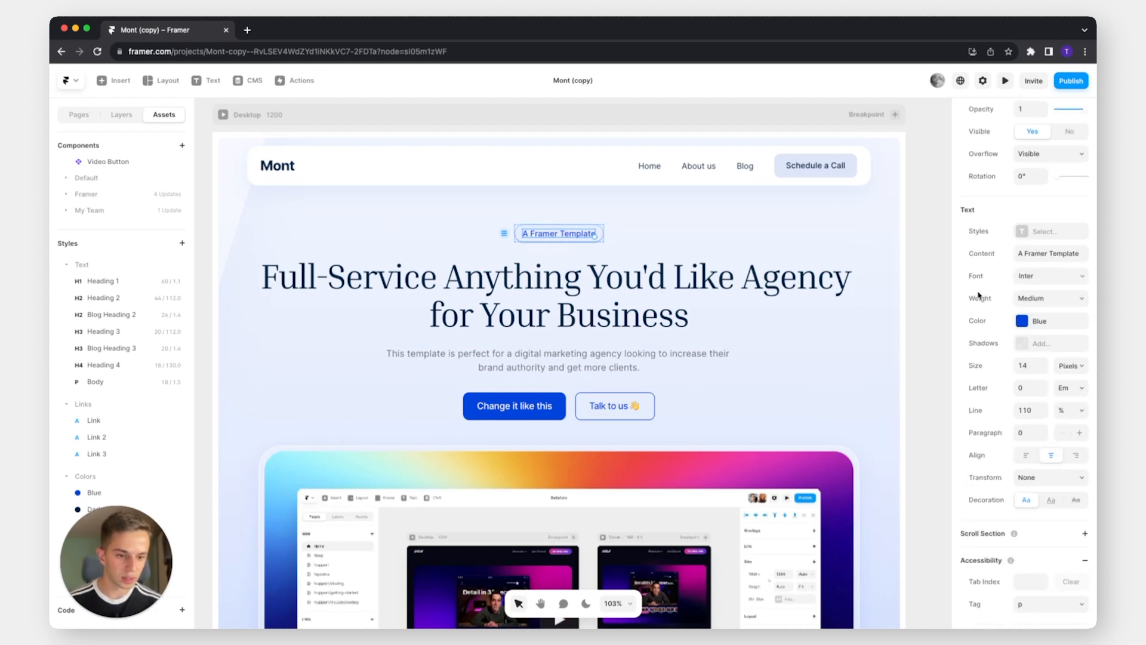
{"action": "left_click", "coordinate": [1037, 279]}
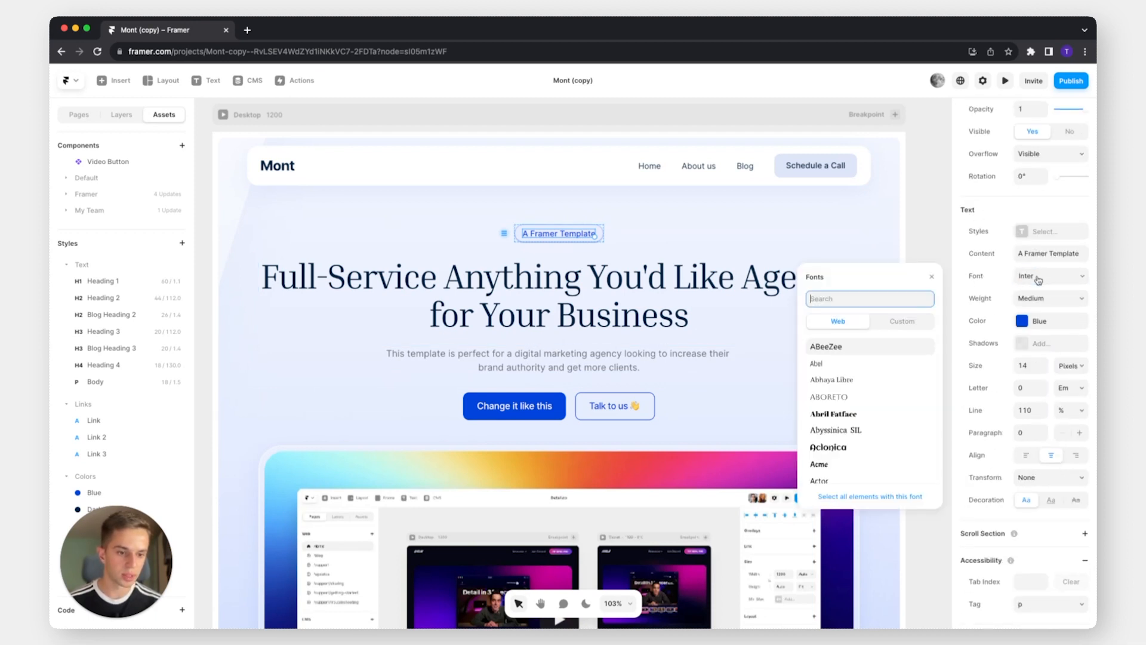
{"action": "left_click", "coordinate": [866, 396]}
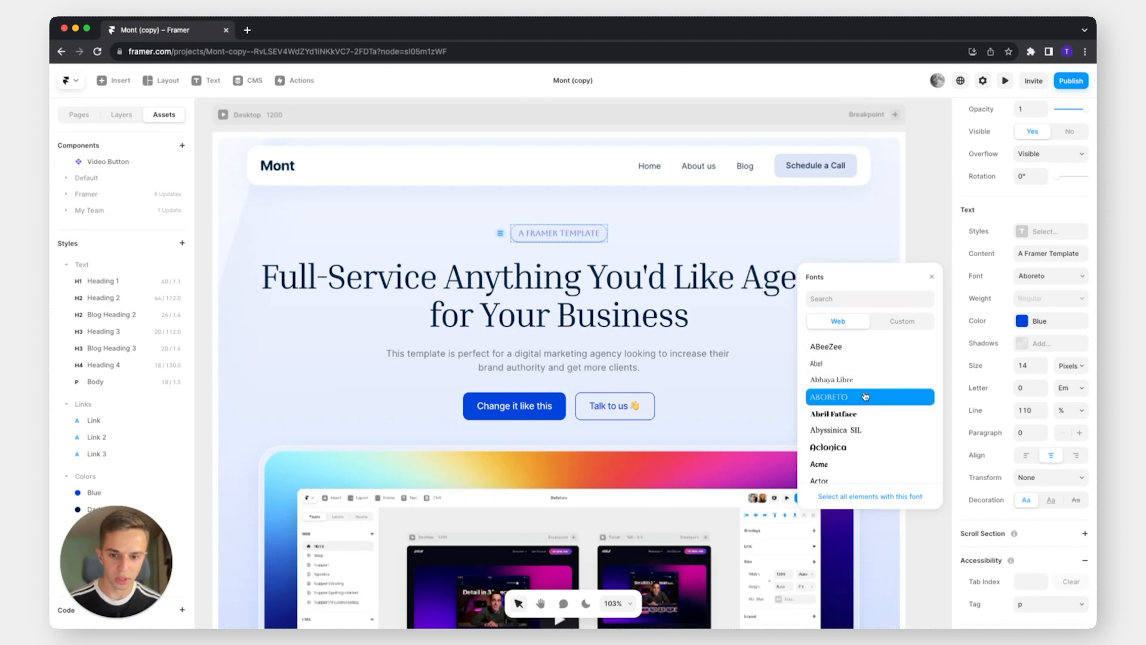
{"action": "left_click", "coordinate": [895, 446]}
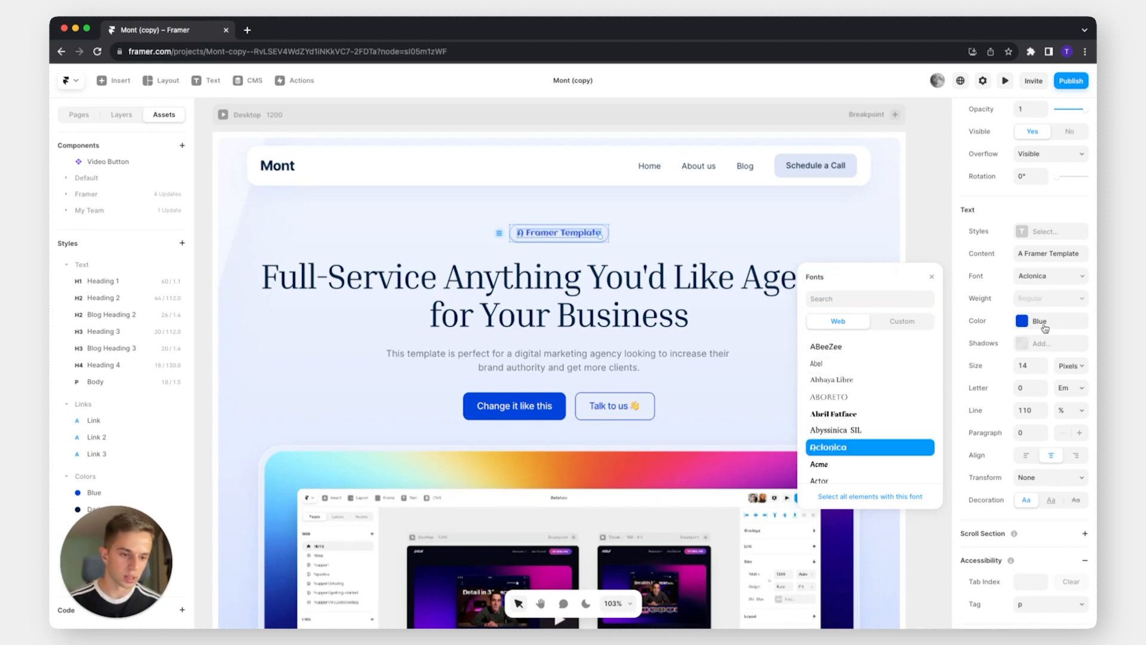
{"action": "left_click", "coordinate": [988, 325]}
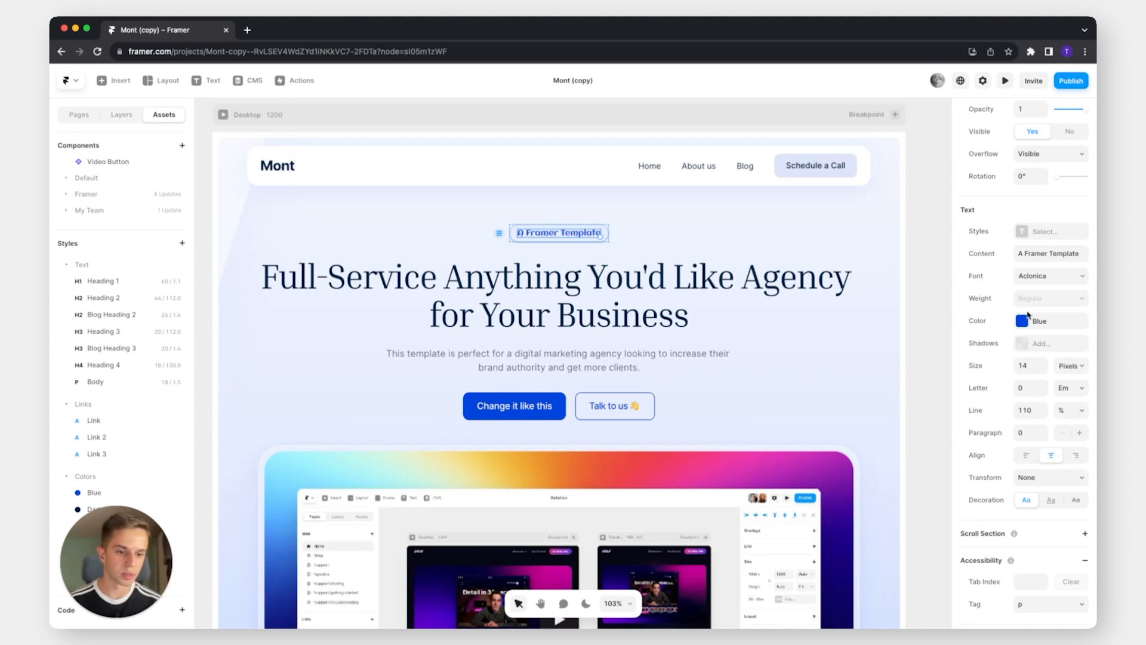
{"action": "scroll", "coordinate": [610, 235], "scroll_direction": "down", "scroll_amount": 3}
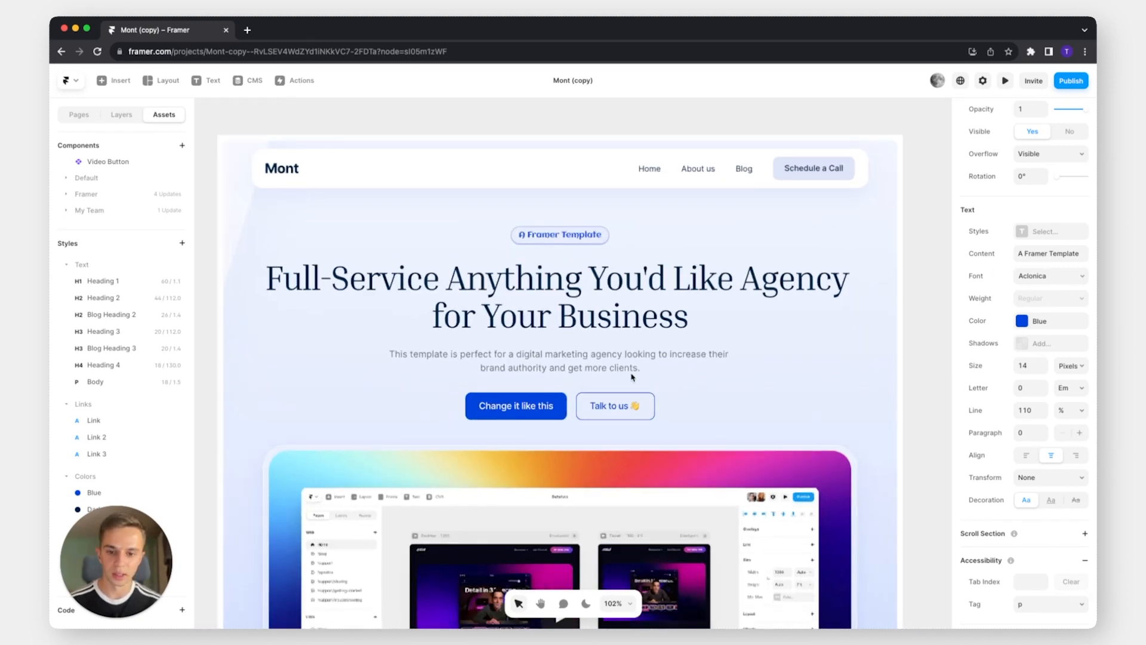
{"action": "key", "text": "Escape"}
Replace the image fill of the picture block in the "What you can expect." section with the solid Blue color style
{"action": "scroll", "coordinate": [664, 225], "scroll_direction": "down", "scroll_amount": 3}
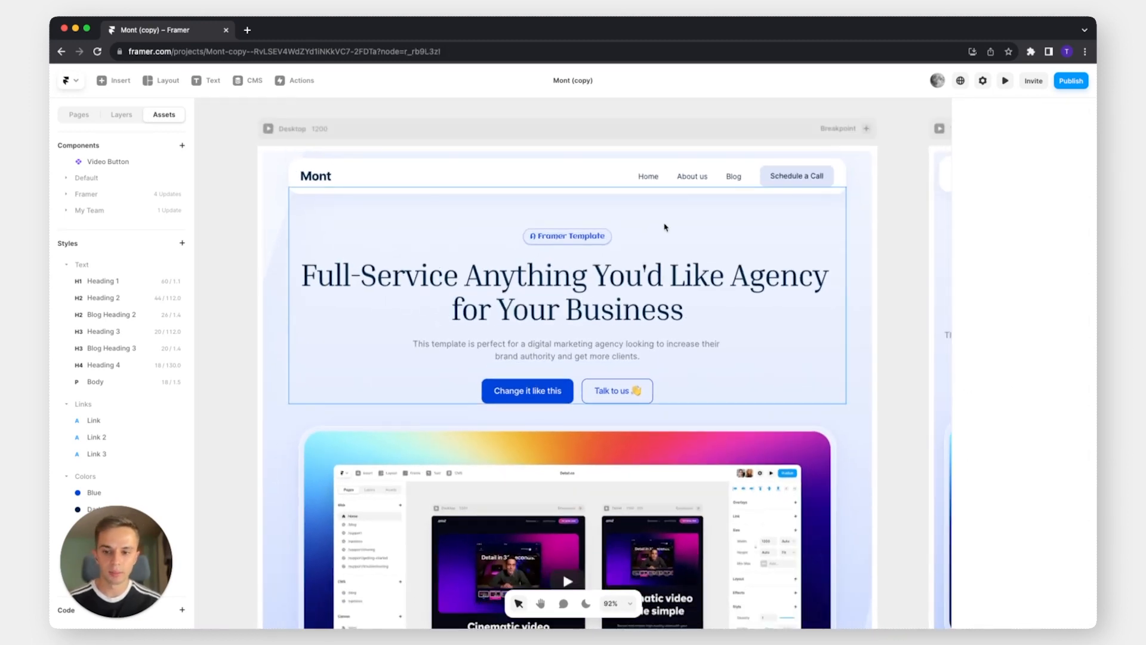
{"action": "scroll", "coordinate": [899, 424], "scroll_direction": "down", "scroll_amount": 15}
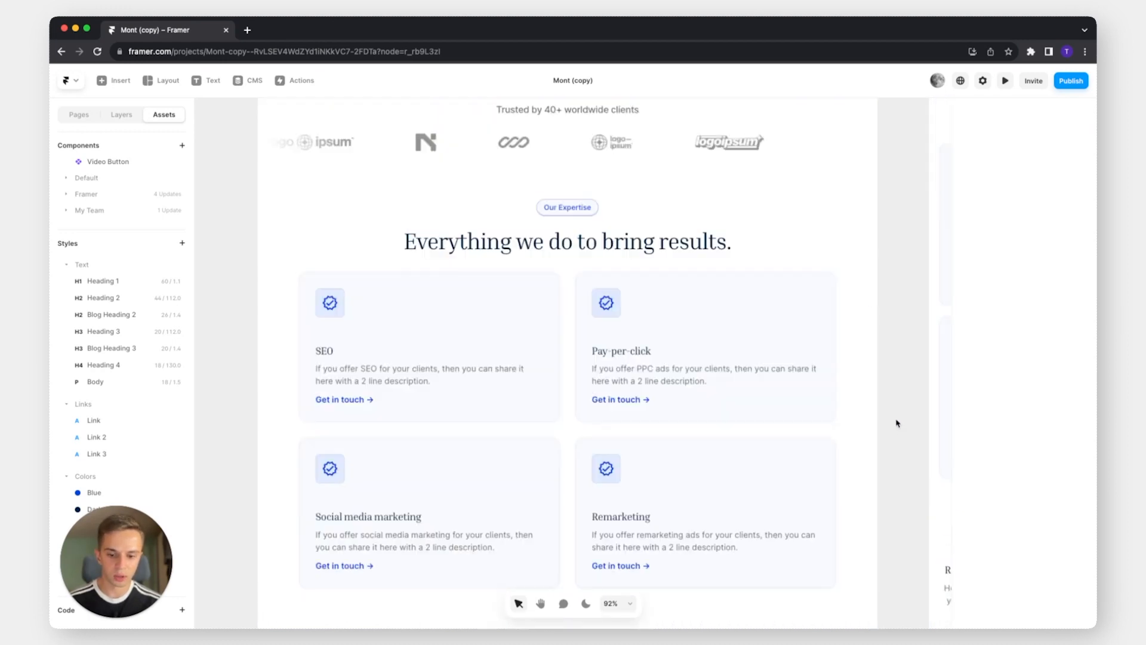
{"action": "scroll", "coordinate": [896, 423], "scroll_direction": "down", "scroll_amount": 8}
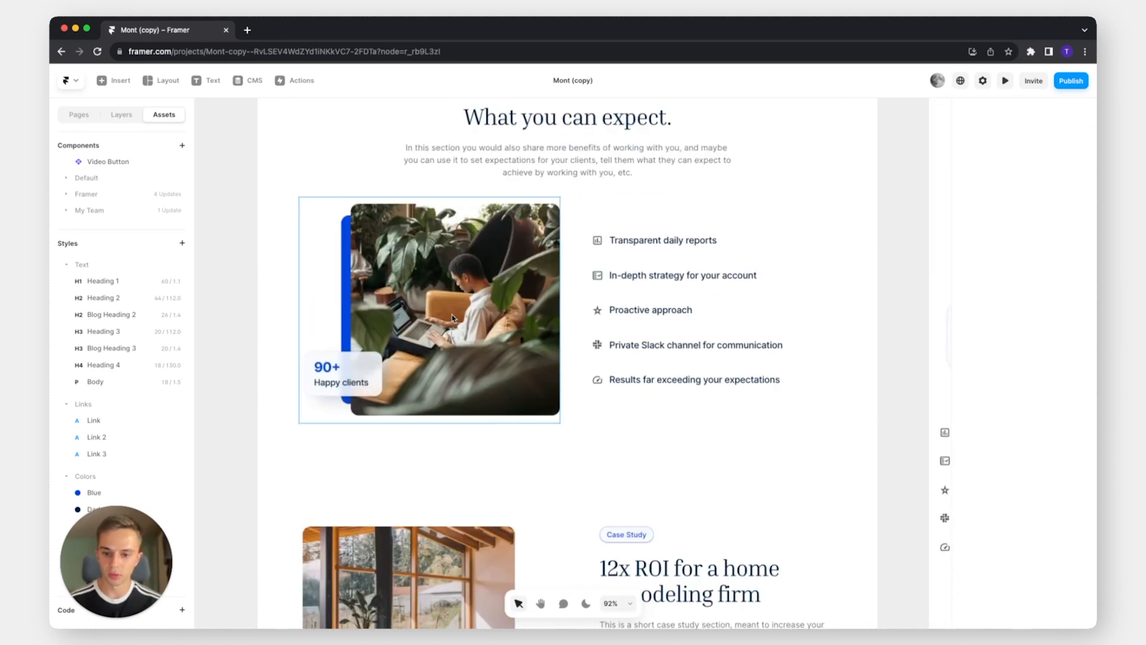
{"action": "left_click", "coordinate": [449, 314]}
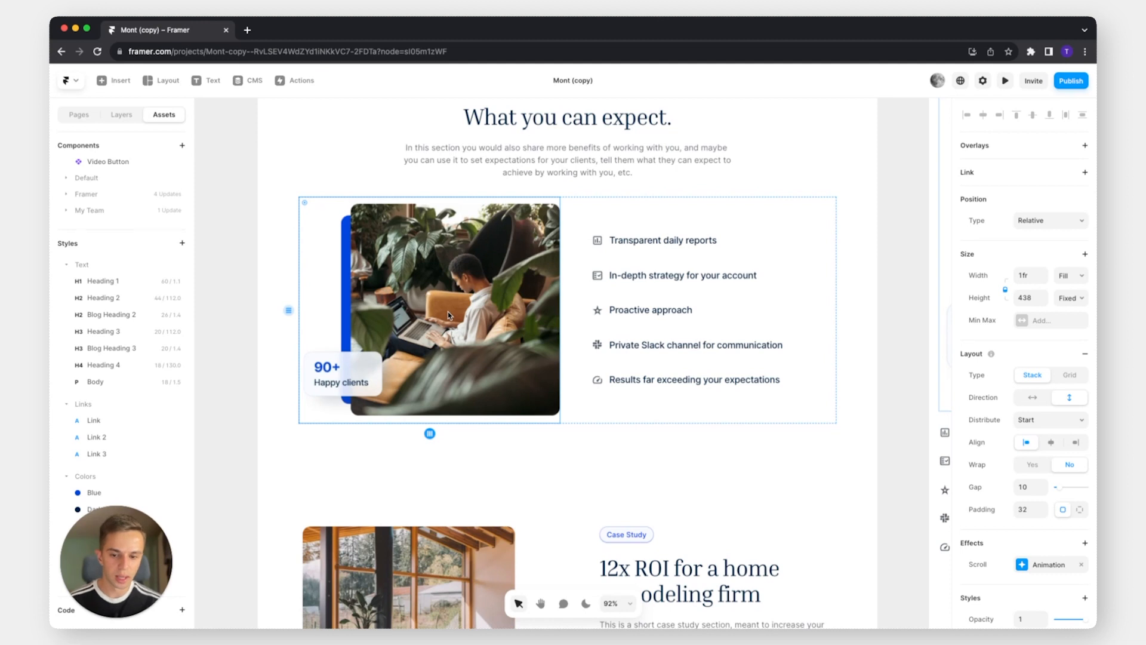
{"action": "scroll", "coordinate": [1049, 331], "scroll_direction": "down", "scroll_amount": 5}
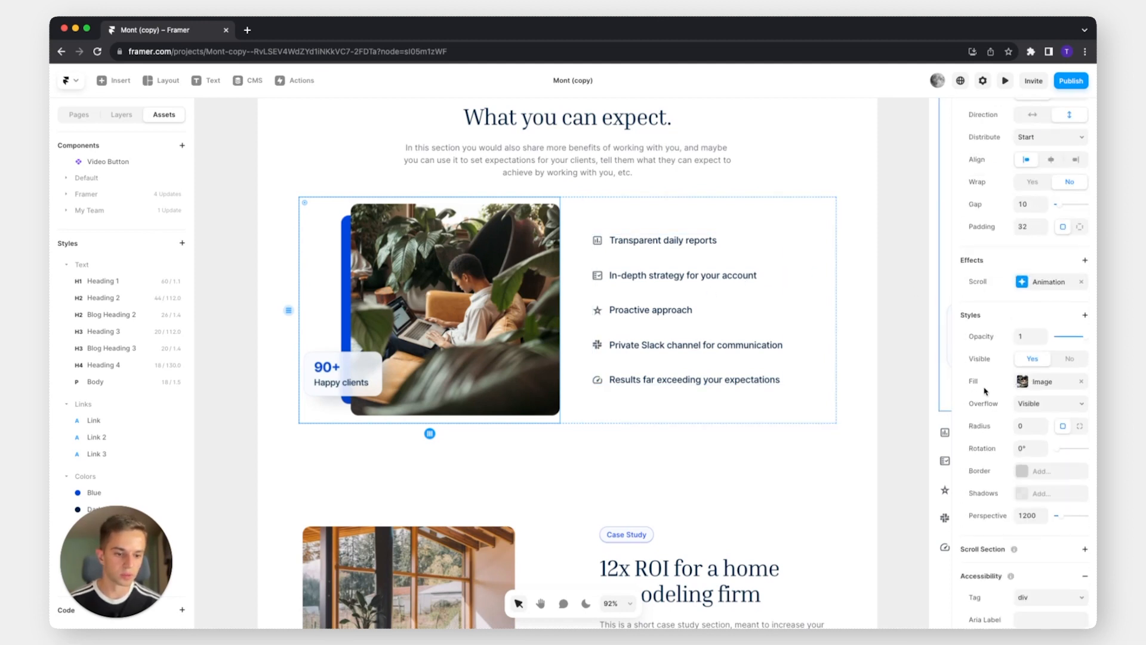
{"action": "left_click", "coordinate": [1036, 383]}
{"action": "mouse_move", "coordinate": [868, 467]}
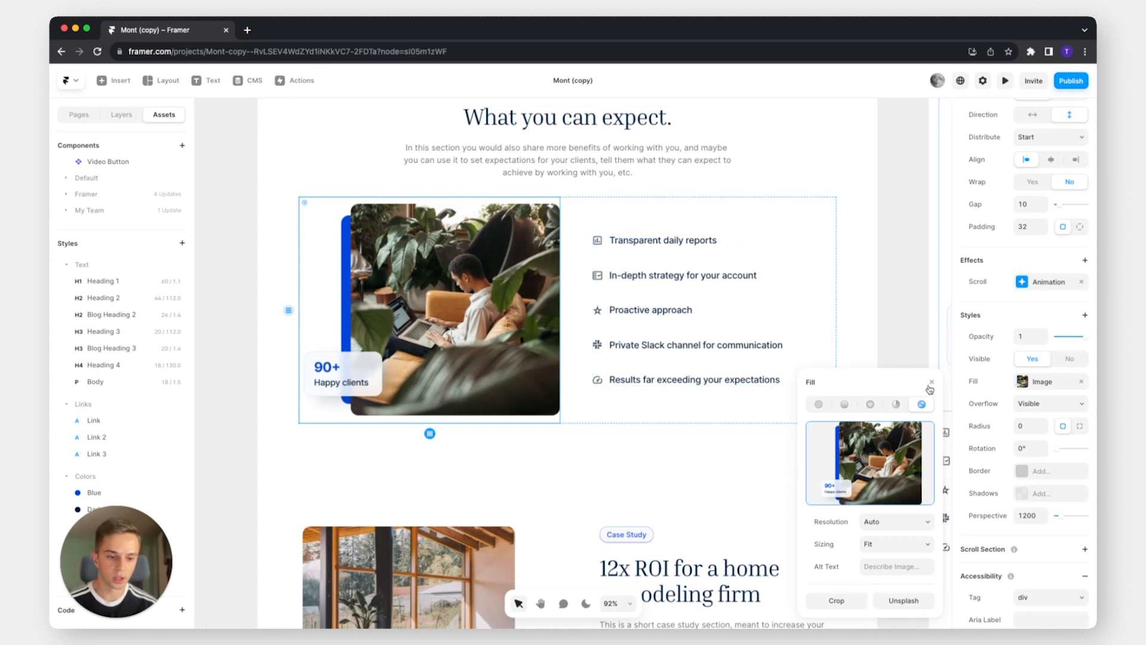
{"action": "left_click", "coordinate": [820, 406]}
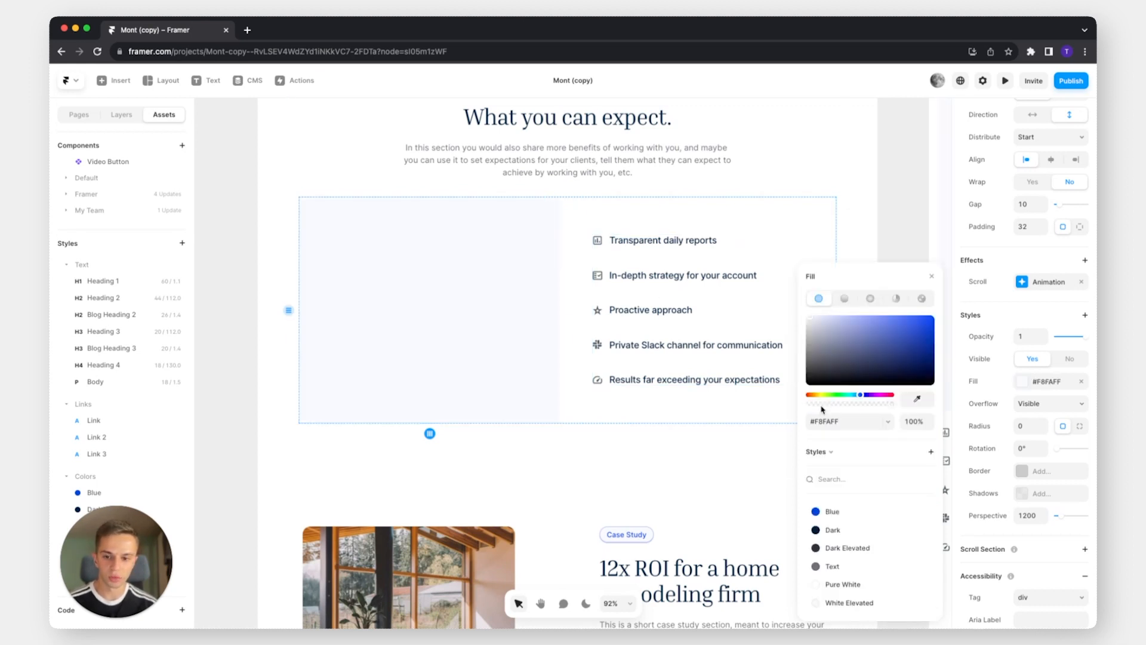
{"action": "left_click", "coordinate": [830, 511]}
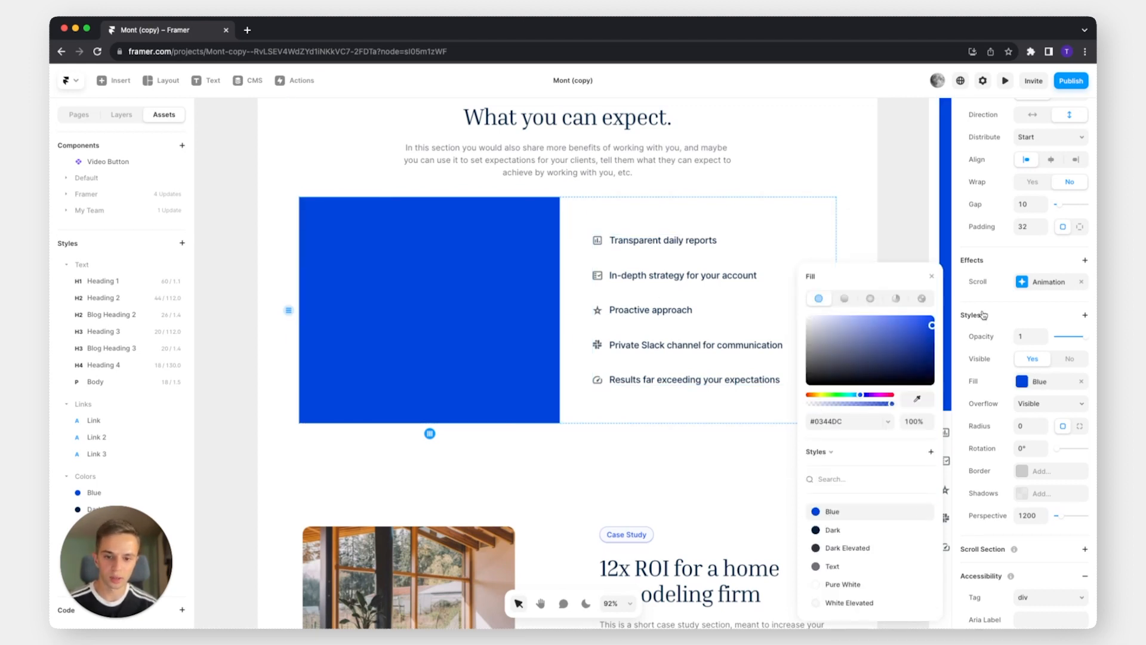
{"action": "left_click", "coordinate": [931, 277]}
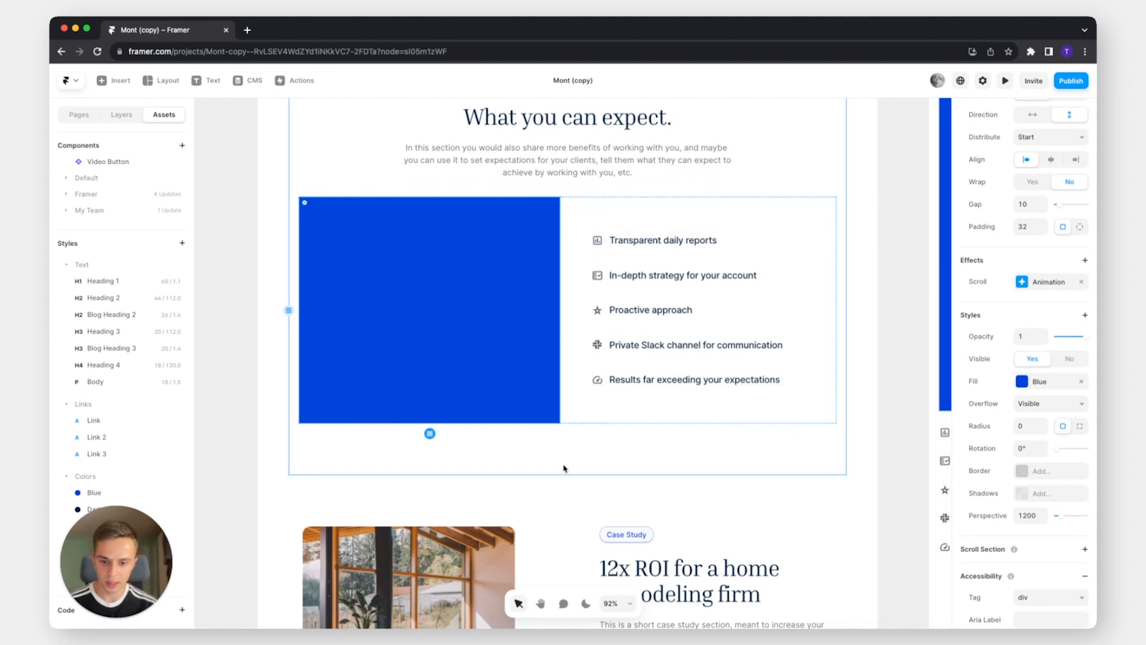
Try a corner radius of 20 on the blue block, set it to 16, and check it against the Remarketing card's radius
{"action": "scroll", "coordinate": [589, 430], "scroll_direction": "up", "scroll_amount": 10}
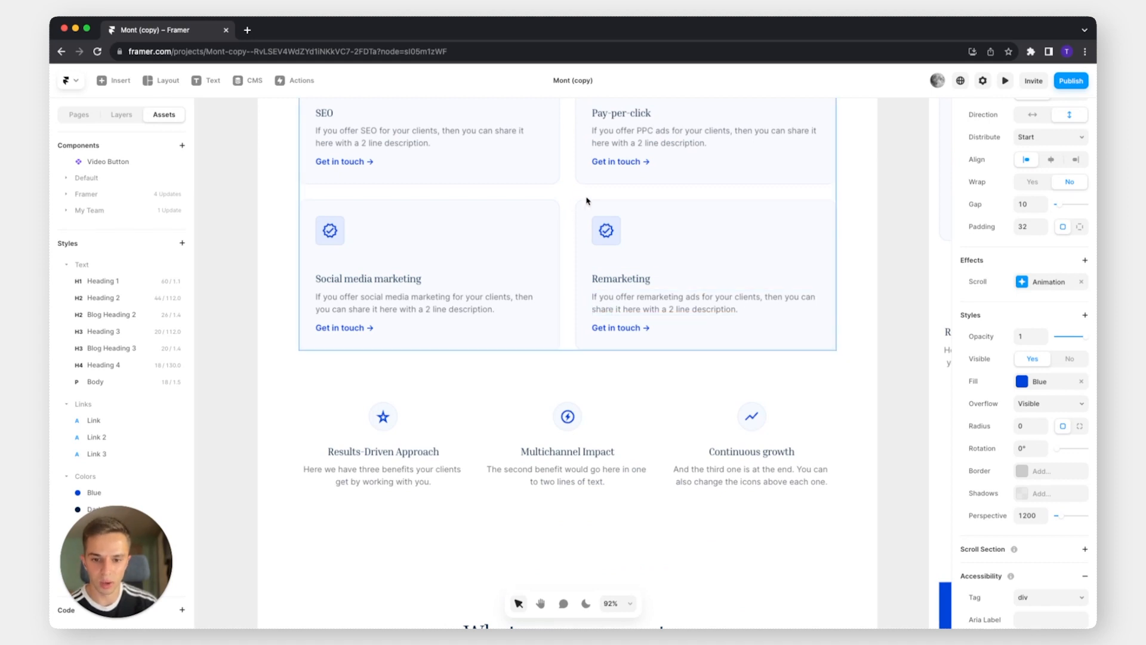
{"action": "scroll", "coordinate": [582, 269], "scroll_direction": "down", "scroll_amount": 10}
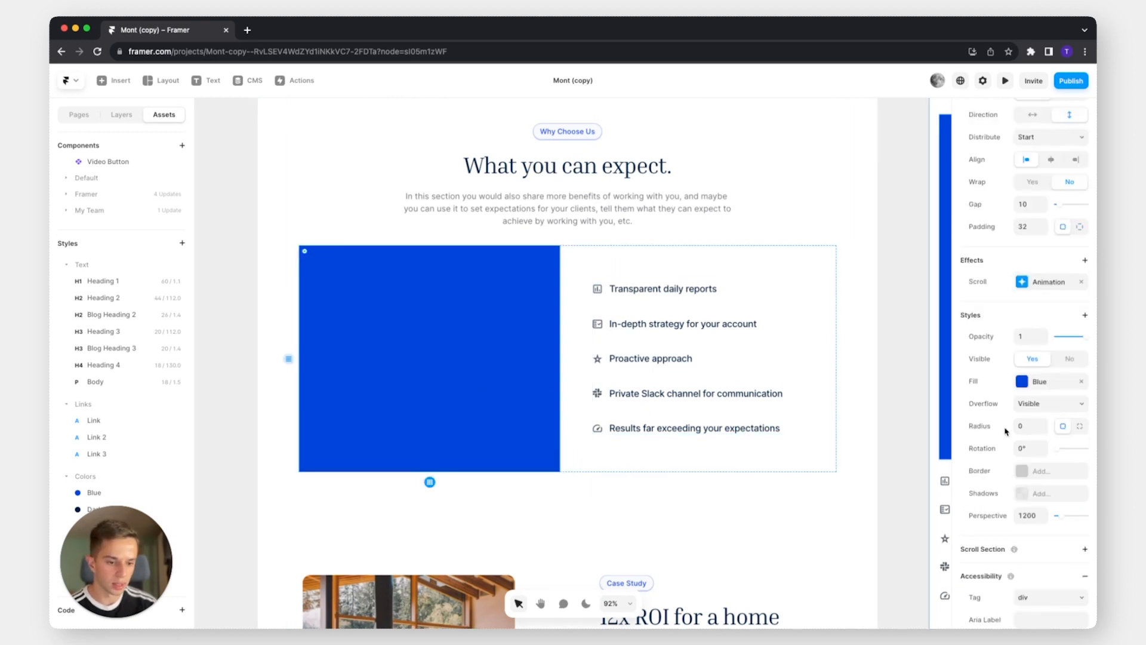
{"action": "left_click", "coordinate": [1028, 426]}
{"action": "type", "text": "20"}
{"action": "key", "text": "Return"}
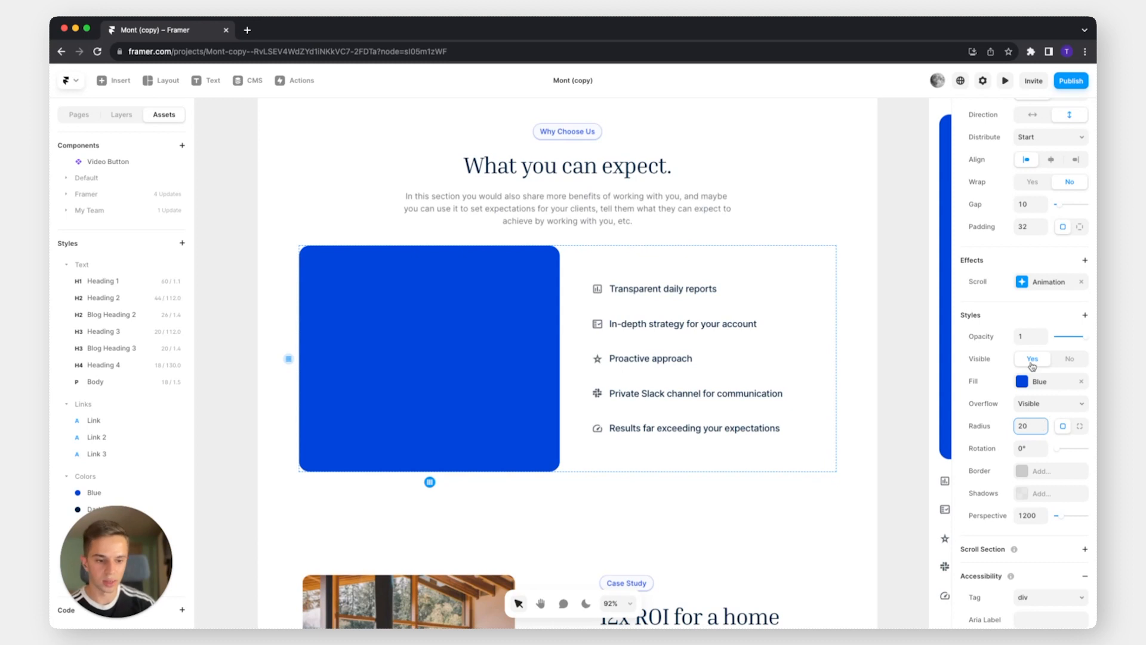
{"action": "scroll", "coordinate": [770, 333], "scroll_direction": "up", "scroll_amount": 6}
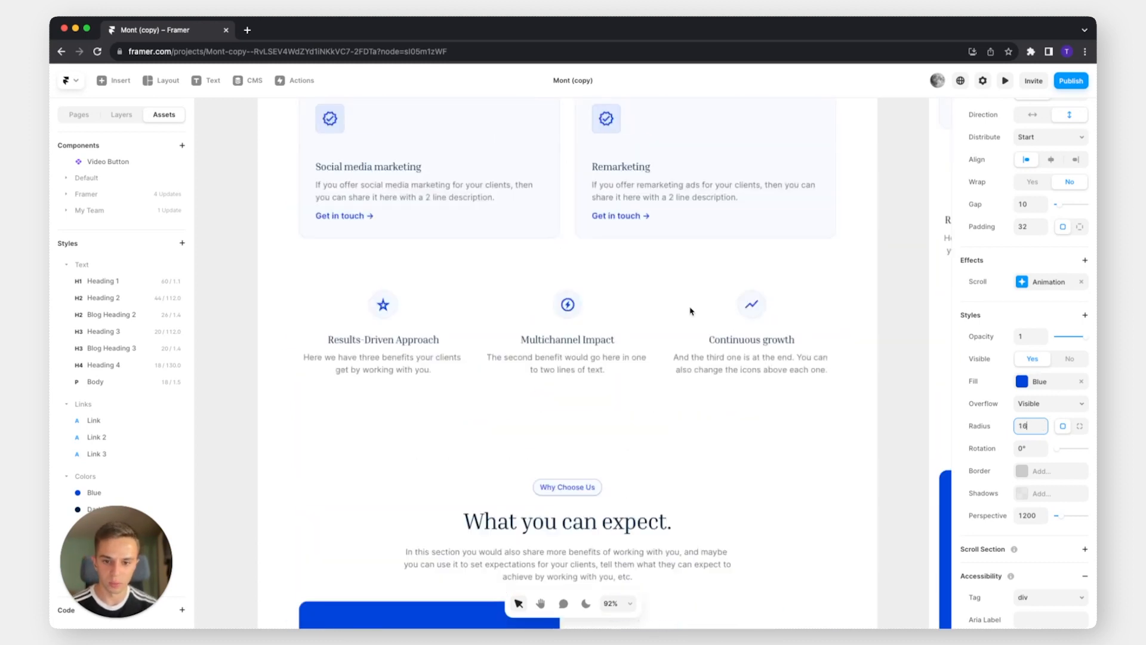
{"action": "left_click", "coordinate": [804, 227]}
{"action": "scroll", "coordinate": [1036, 494], "scroll_direction": "down", "scroll_amount": 3}
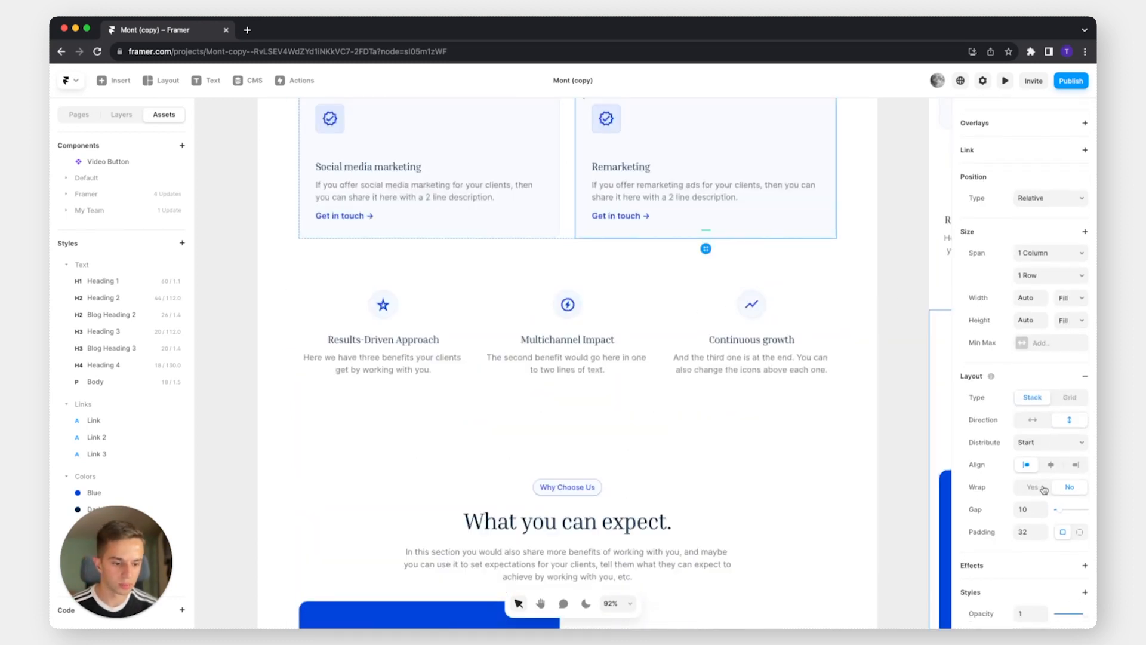
{"action": "scroll", "coordinate": [423, 419], "scroll_direction": "down", "scroll_amount": 5}
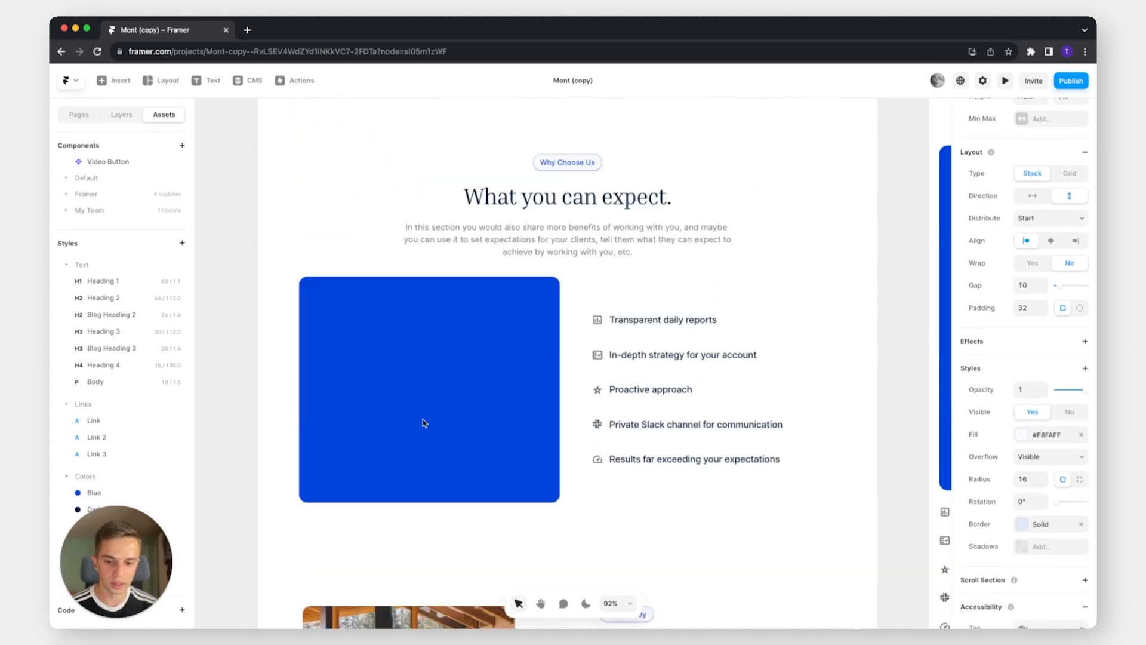
{"action": "left_click", "coordinate": [411, 421]}
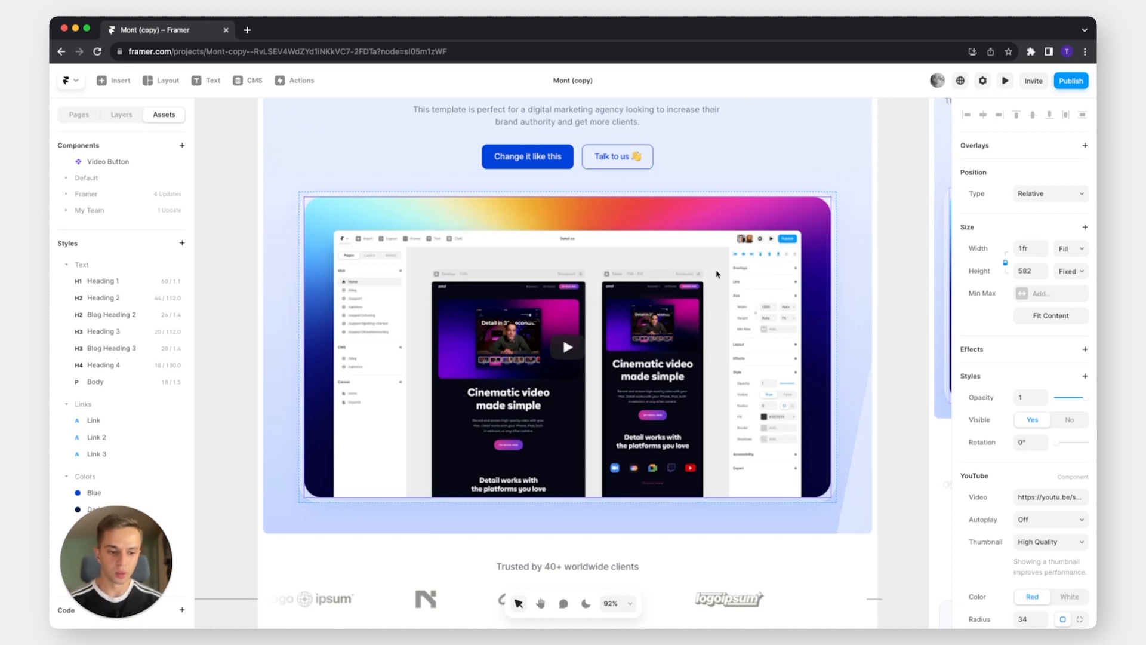
Review the hero YouTube component's settings and open its video link for editing
{"action": "scroll", "coordinate": [991, 485], "scroll_direction": "down", "scroll_amount": 3}
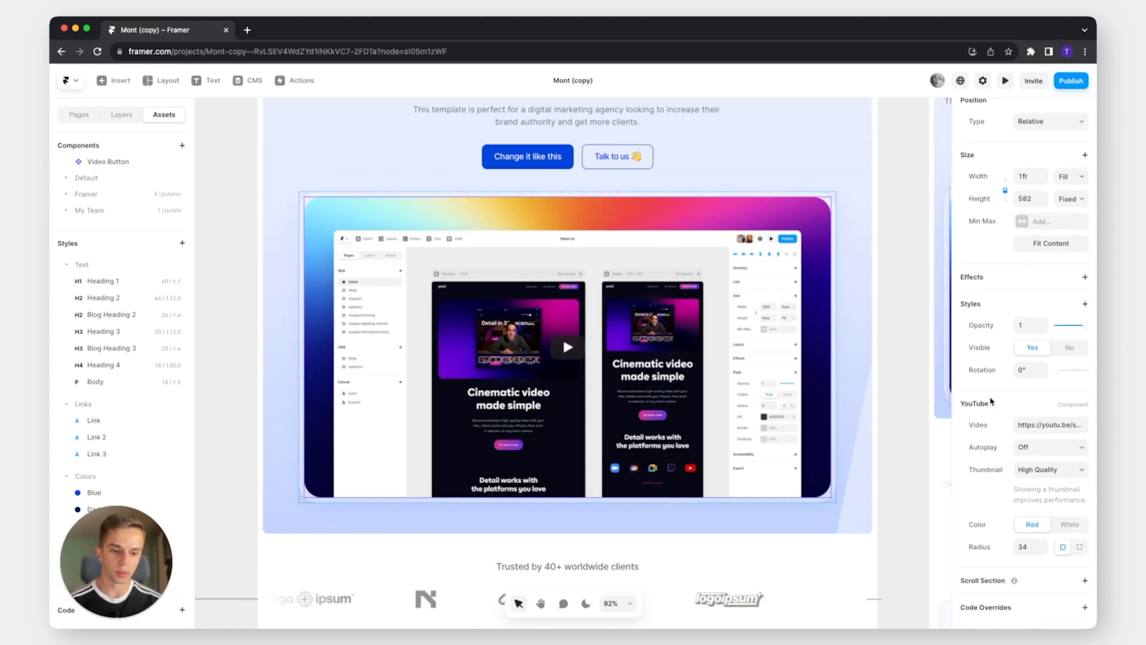
{"action": "left_click_drag", "start_coordinate": [1018, 424], "coordinate": [1090, 425]}
{"action": "left_click", "coordinate": [1034, 438]}
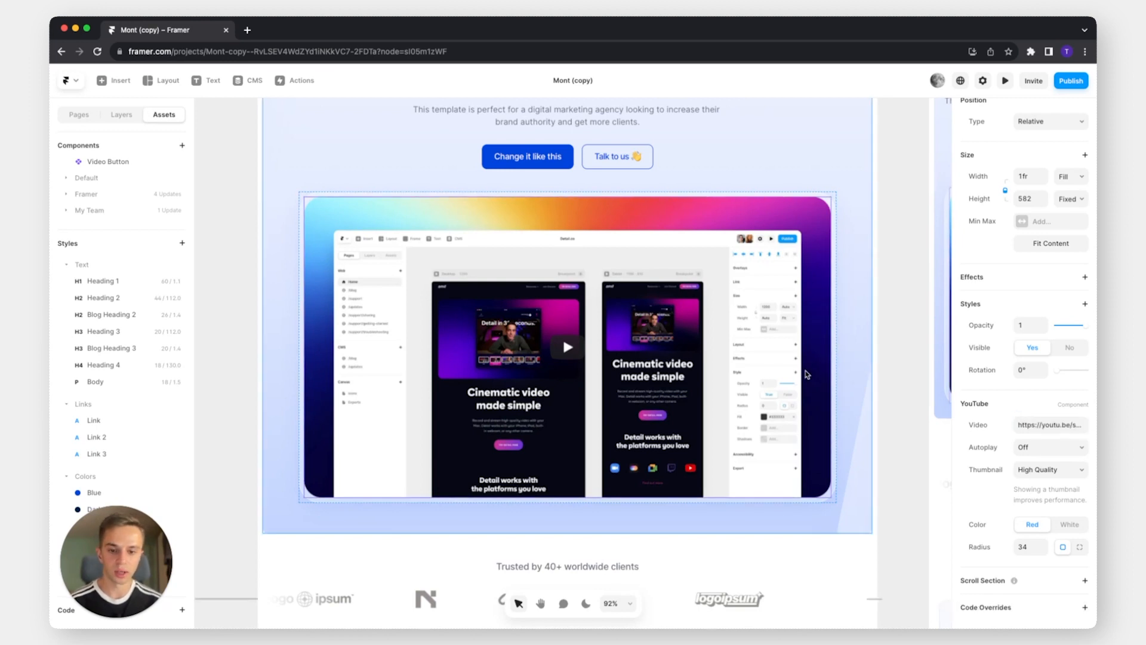
Replace the YouTube component in the Desktop hero with Framer's Video component
{"action": "right_click", "coordinate": [634, 322]}
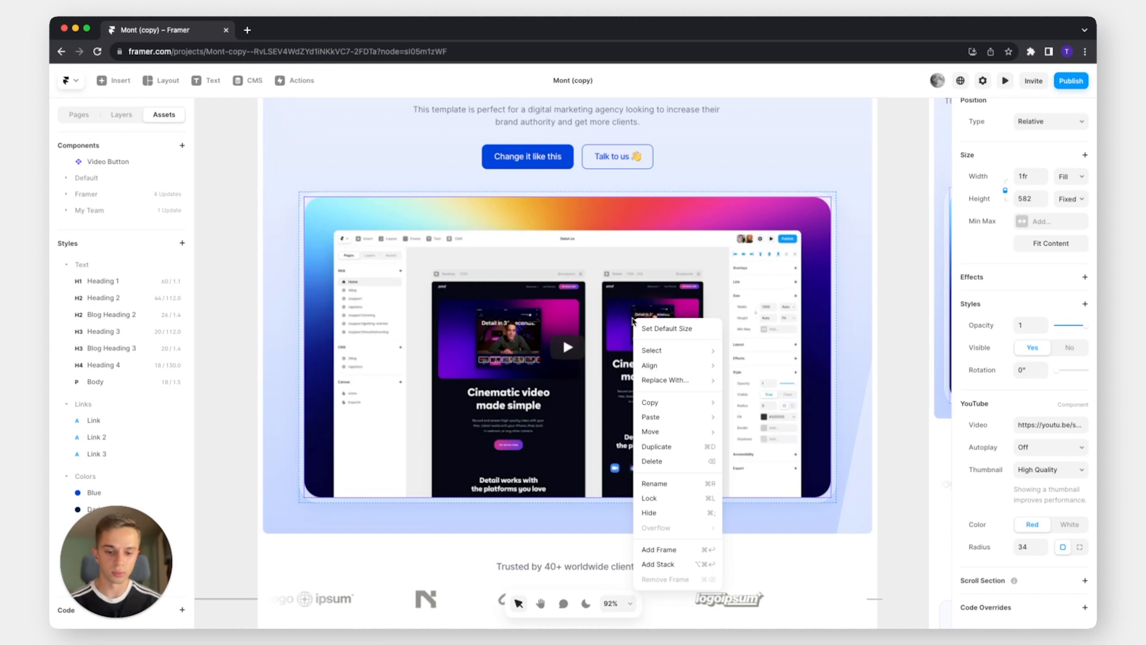
{"action": "mouse_move", "coordinate": [668, 379]}
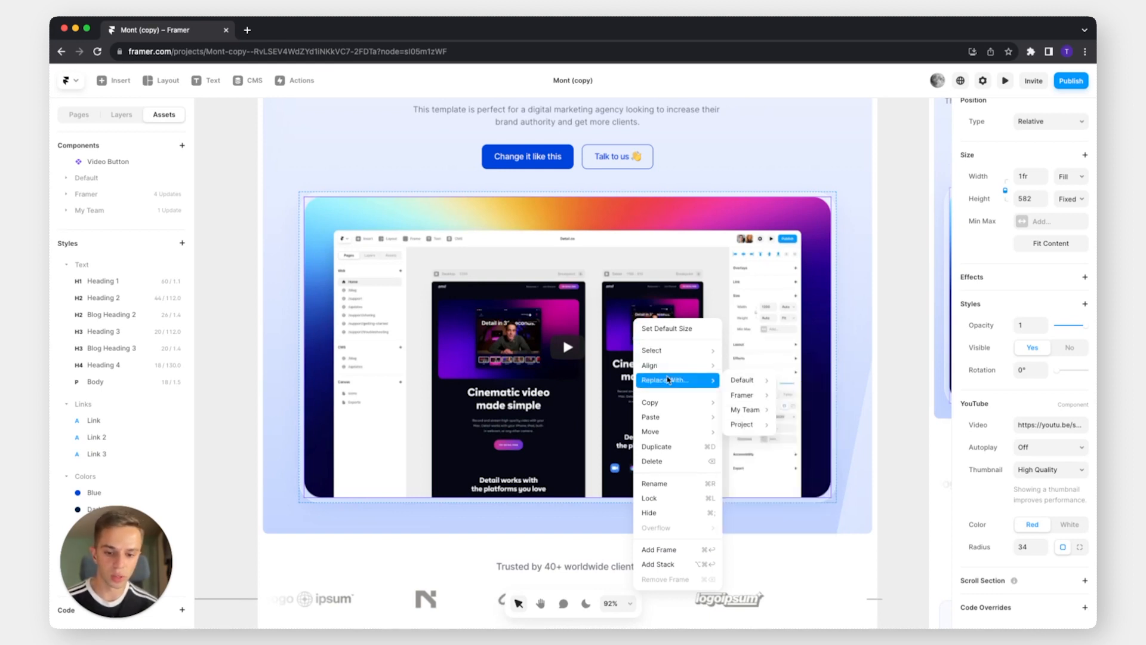
{"action": "mouse_move", "coordinate": [746, 394]}
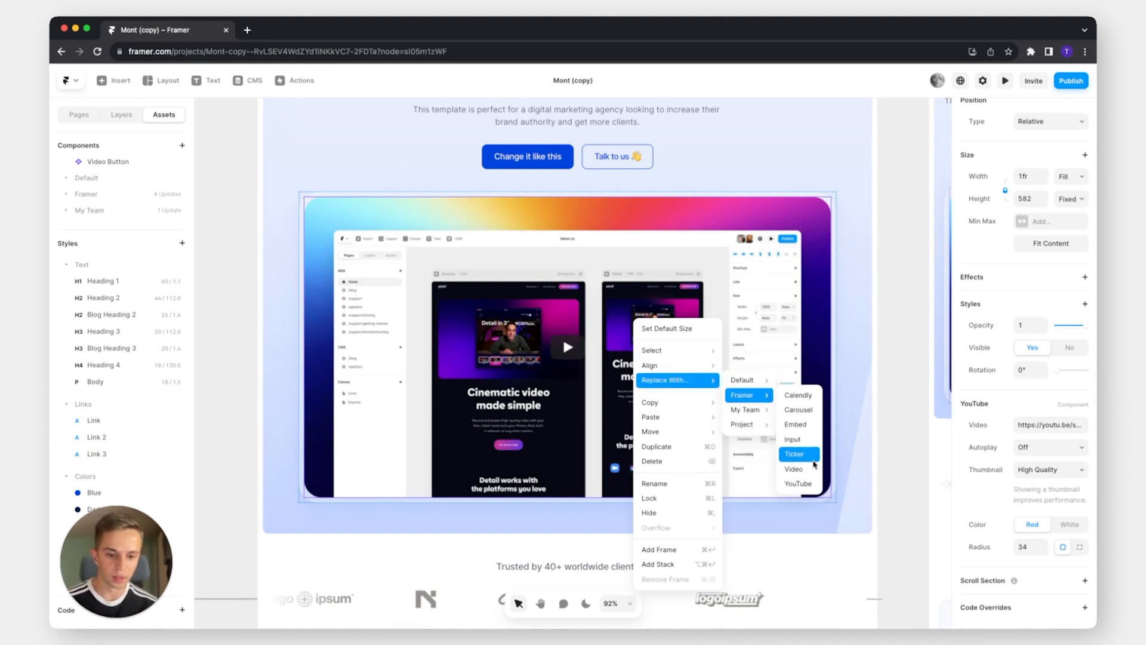
{"action": "left_click", "coordinate": [812, 473]}
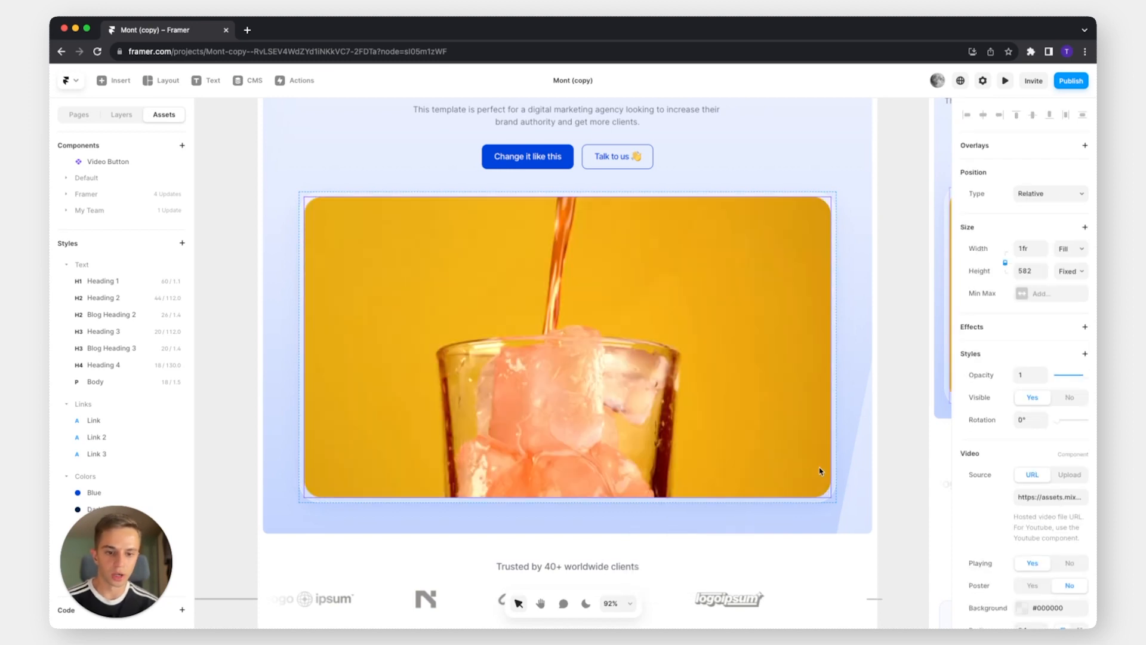
Review the hero video's URL and Upload source options and its hosted file link
{"action": "scroll", "coordinate": [1049, 485], "scroll_direction": "down", "scroll_amount": 2}
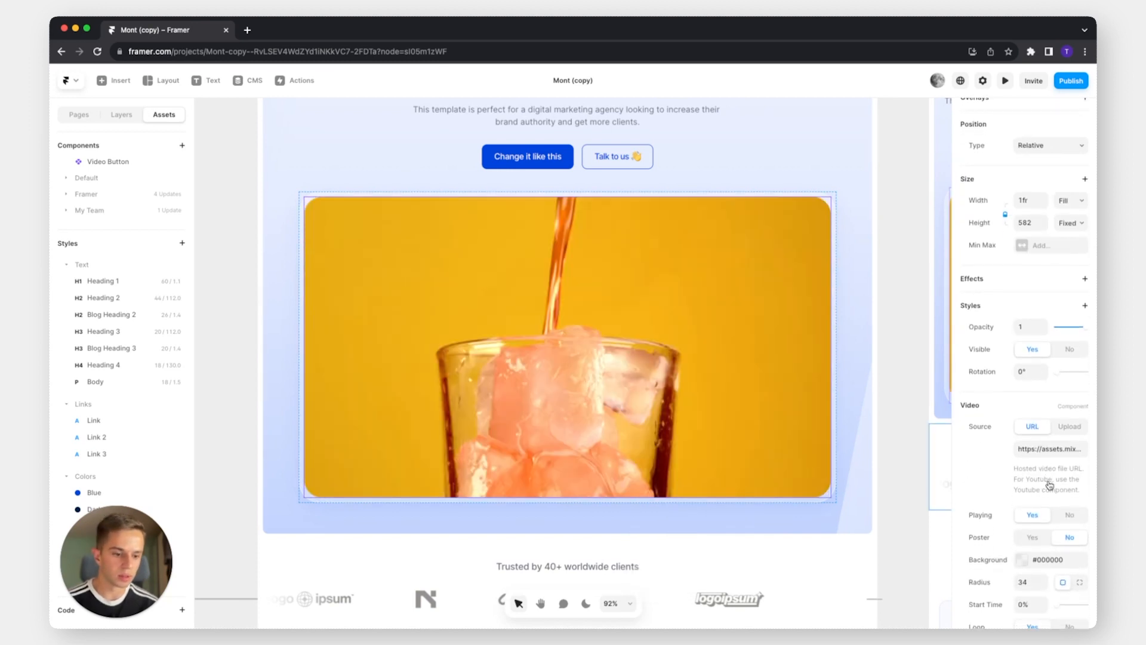
{"action": "left_click", "coordinate": [1070, 428]}
{"action": "left_click", "coordinate": [1042, 427]}
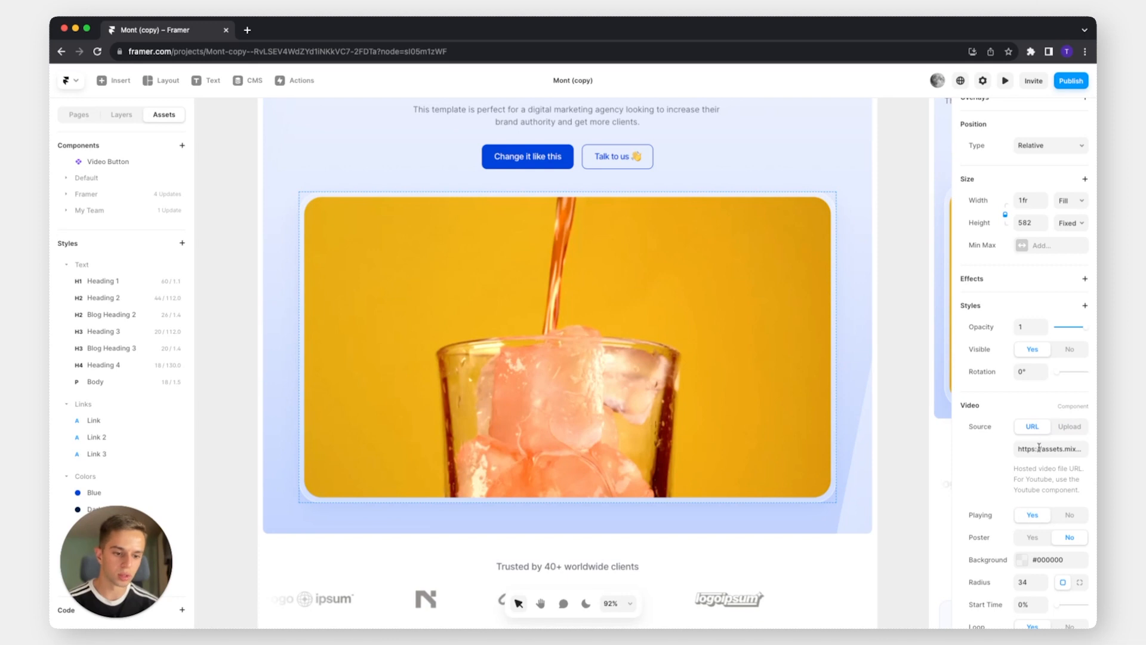
{"action": "left_click_drag", "start_coordinate": [1040, 447], "coordinate": [1080, 452]}
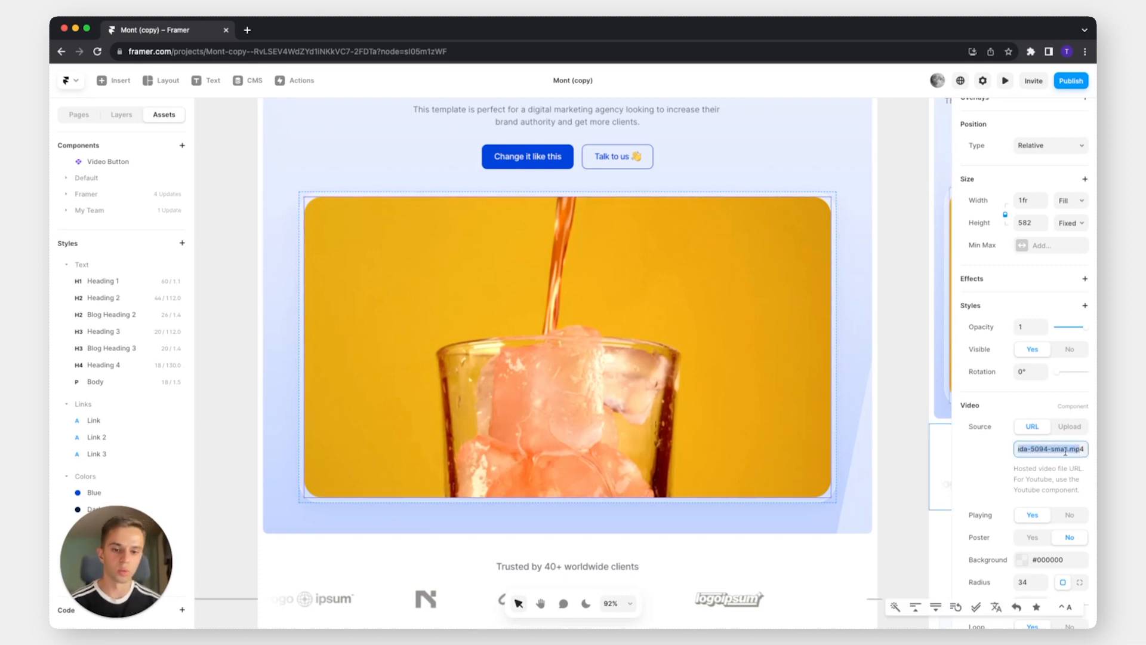
{"action": "left_click", "coordinate": [888, 402]}
Hide the VSL video section inside the Desktop hero by setting its visibility to No
{"action": "scroll", "coordinate": [883, 400], "scroll_direction": "up", "scroll_amount": 1}
{"action": "scroll", "coordinate": [554, 333], "scroll_direction": "up", "scroll_amount": 3}
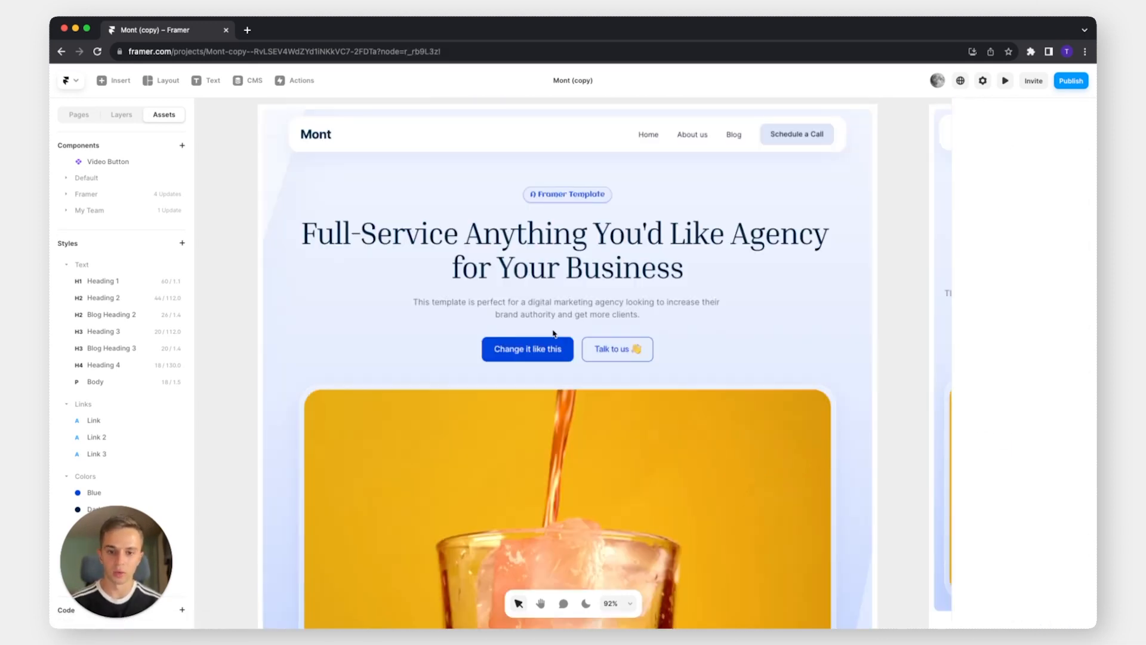
{"action": "scroll", "coordinate": [647, 325], "scroll_direction": "down", "scroll_amount": 2}
{"action": "scroll", "coordinate": [609, 395], "scroll_direction": "down", "scroll_amount": 3}
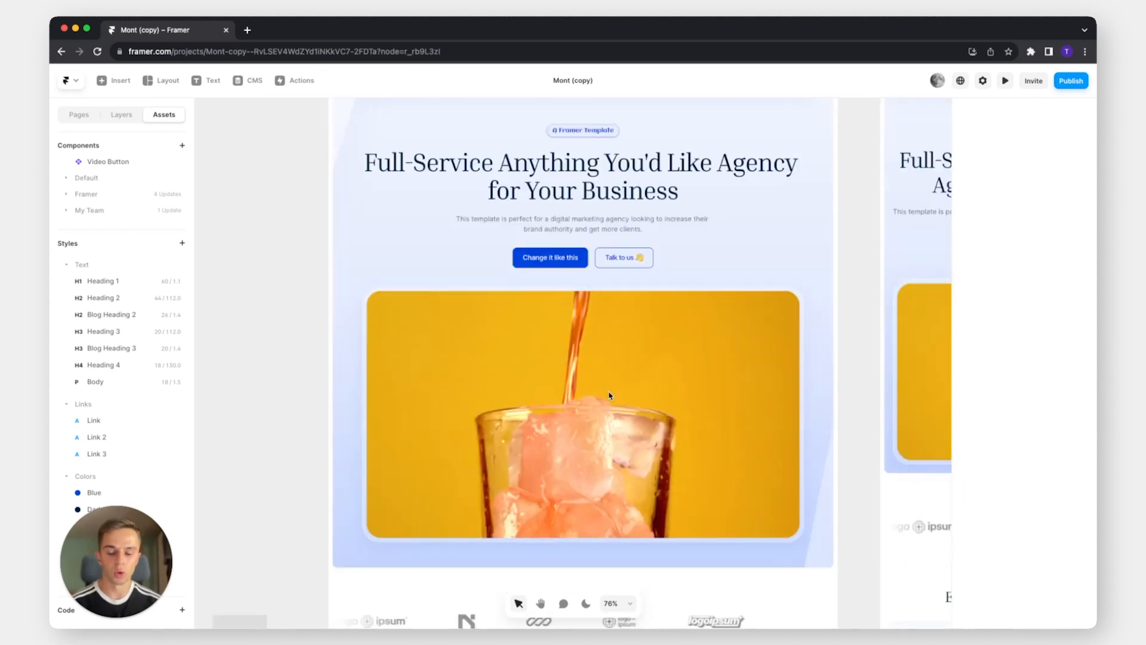
{"action": "scroll", "coordinate": [608, 388], "scroll_direction": "up", "scroll_amount": 3}
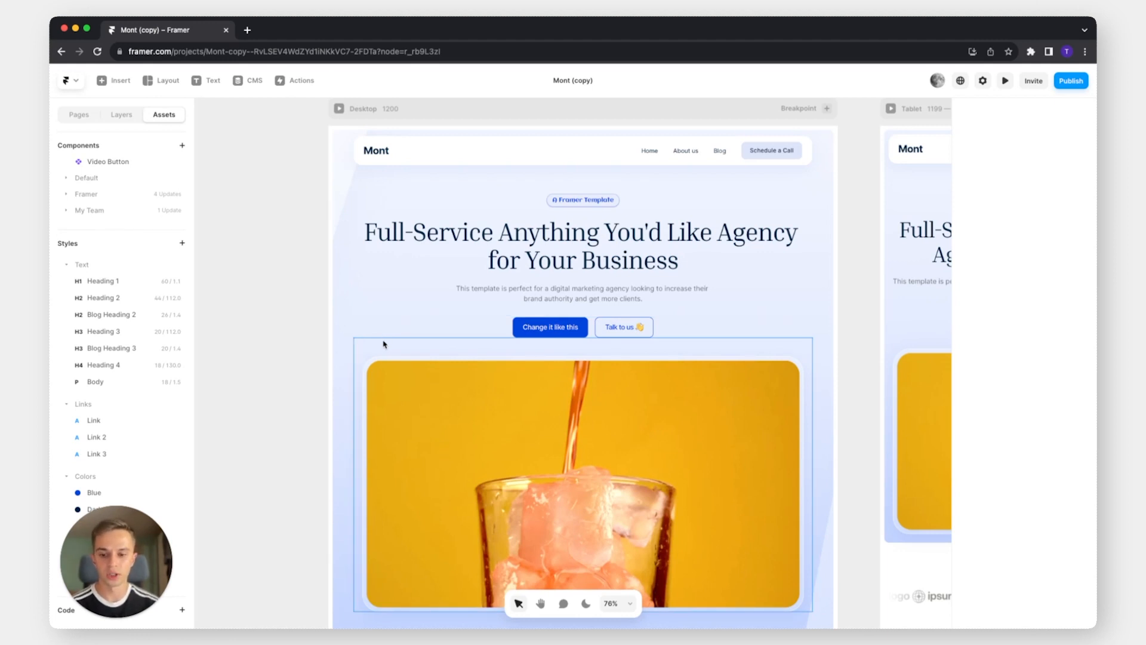
{"action": "scroll", "coordinate": [382, 298], "scroll_direction": "down", "scroll_amount": 2}
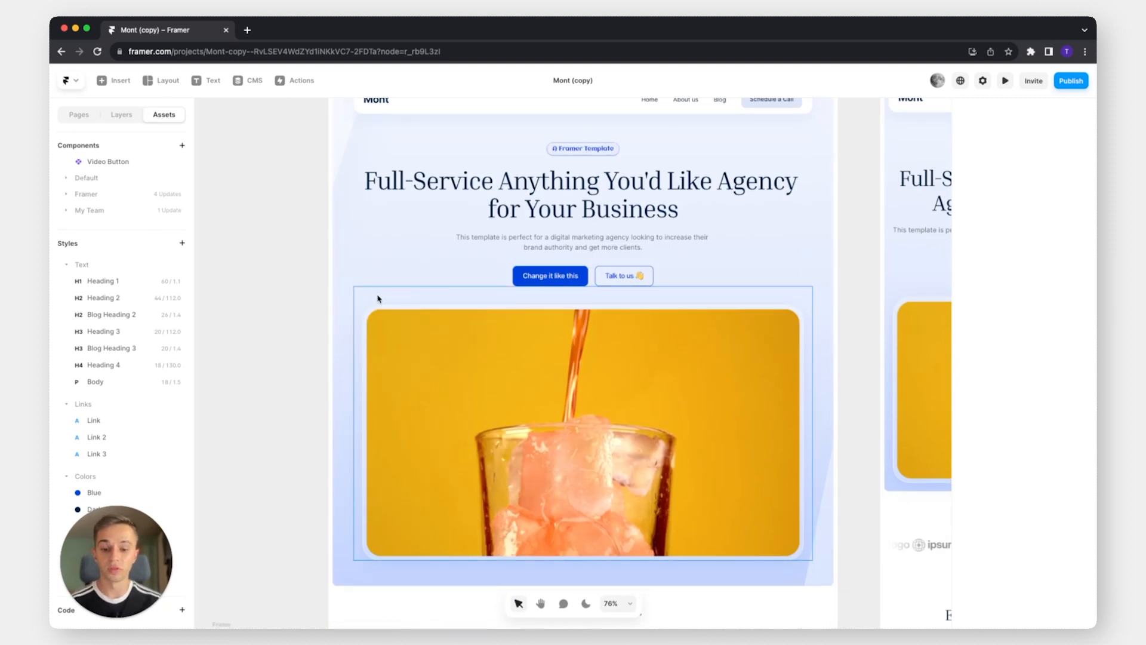
{"action": "left_click", "coordinate": [377, 298]}
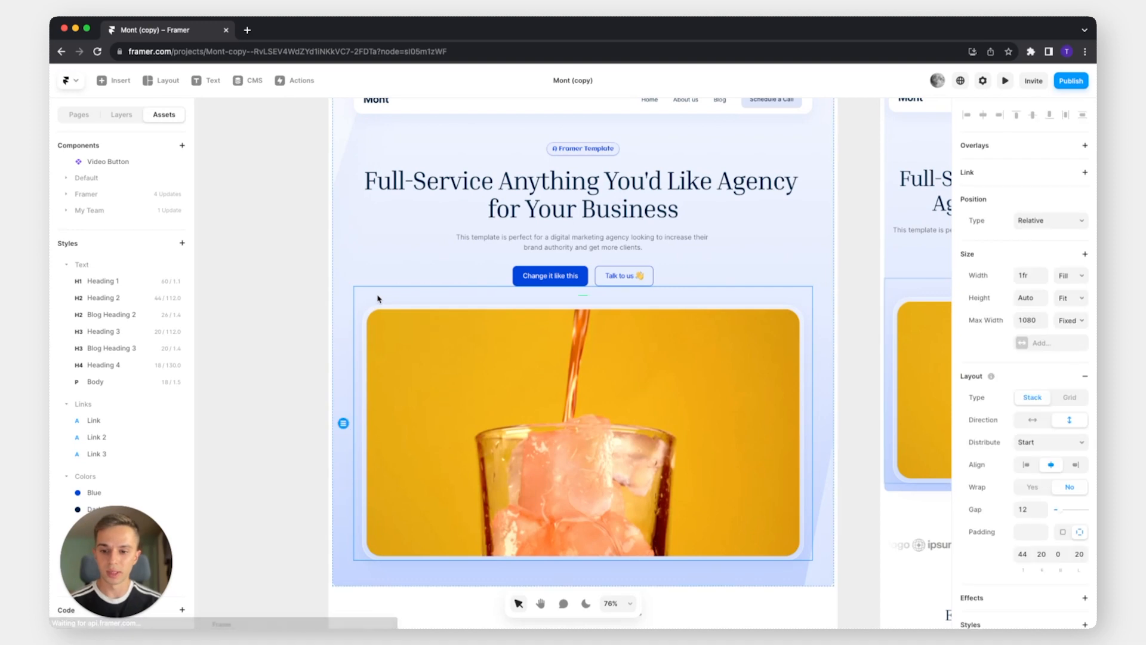
{"action": "left_click", "coordinate": [123, 115]}
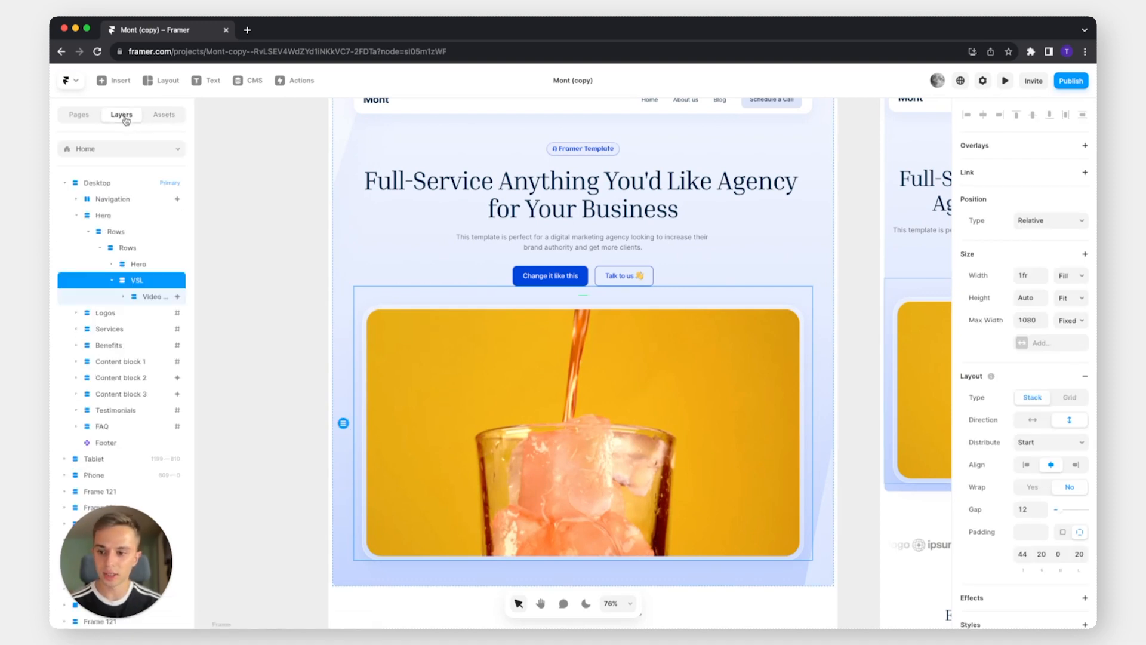
{"action": "left_click", "coordinate": [112, 280]}
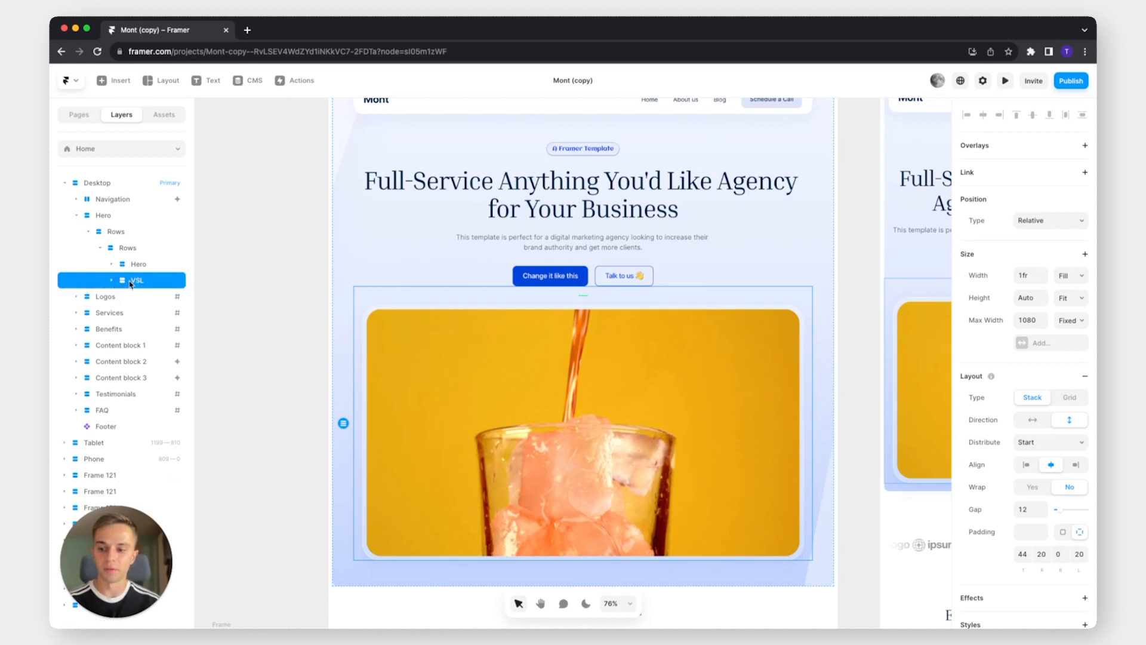
{"action": "scroll", "coordinate": [982, 379], "scroll_direction": "down", "scroll_amount": 5}
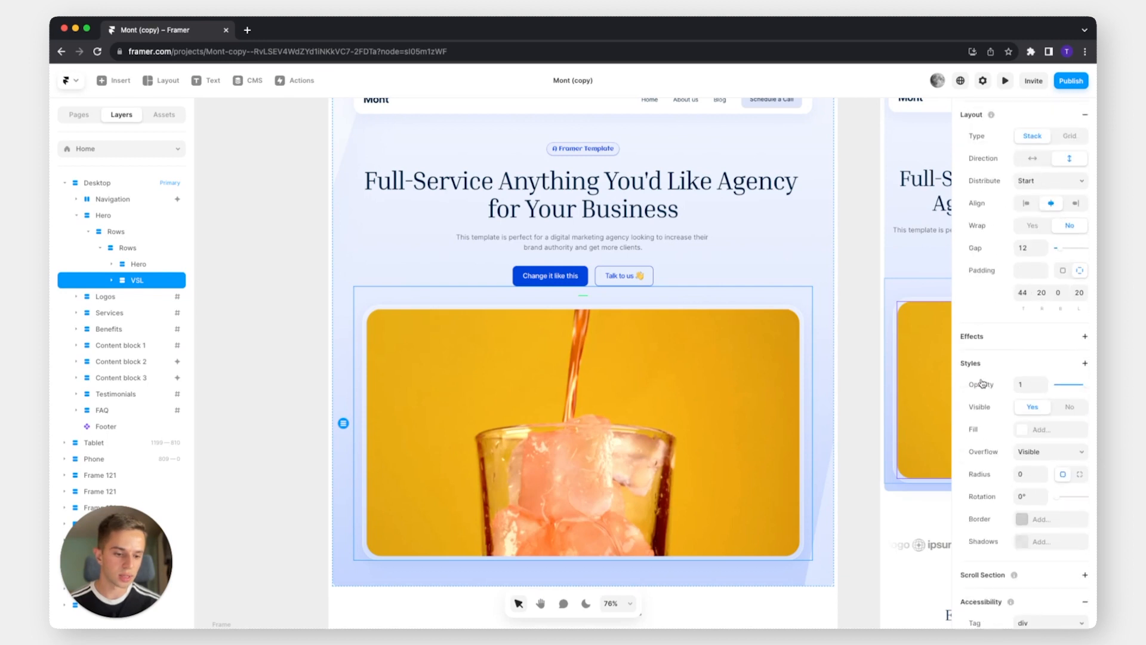
{"action": "scroll", "coordinate": [981, 383], "scroll_direction": "down", "scroll_amount": 1}
{"action": "left_click", "coordinate": [1069, 388]}
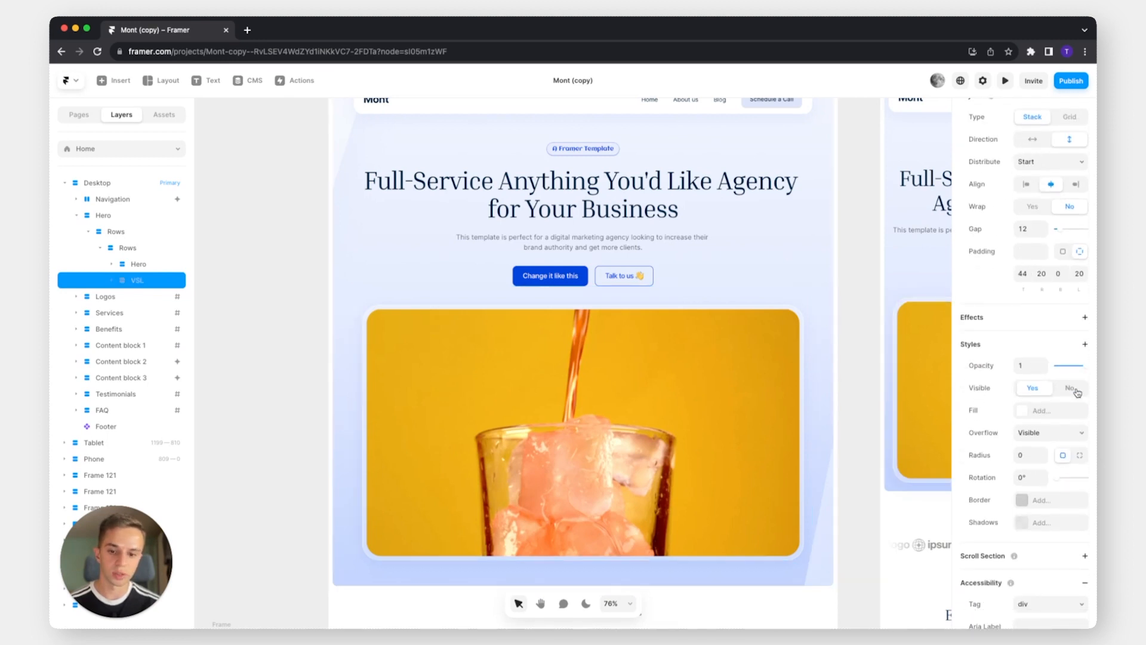
Hide Content block 2, the "12x ROI for a home remodeling firm" case study section, on the Desktop page
{"action": "scroll", "coordinate": [525, 195], "scroll_direction": "up", "scroll_amount": 4}
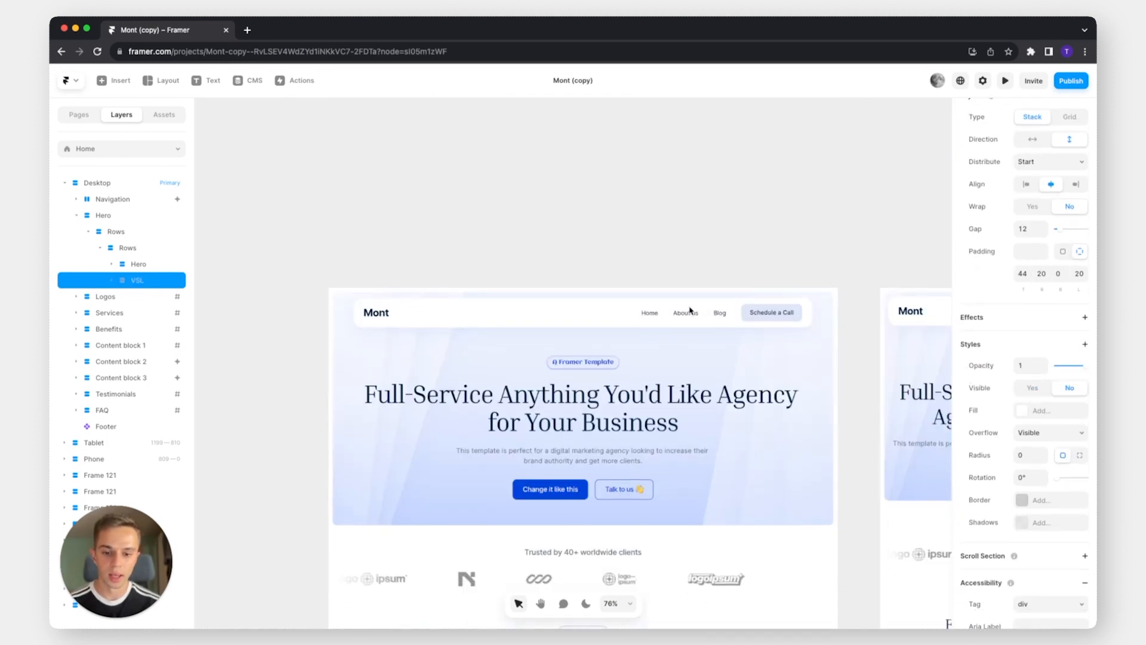
{"action": "scroll", "coordinate": [525, 194], "scroll_direction": "down", "scroll_amount": 5}
{"action": "scroll", "coordinate": [525, 194], "scroll_direction": "down", "scroll_amount": 15}
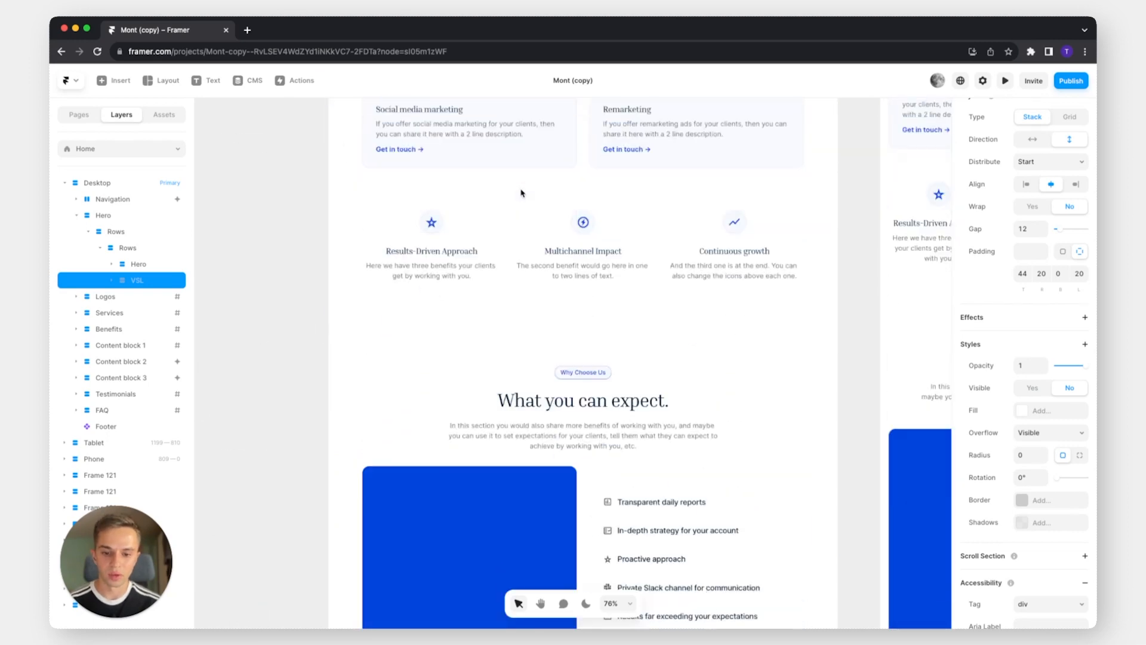
{"action": "scroll", "coordinate": [520, 196], "scroll_direction": "up", "scroll_amount": 3}
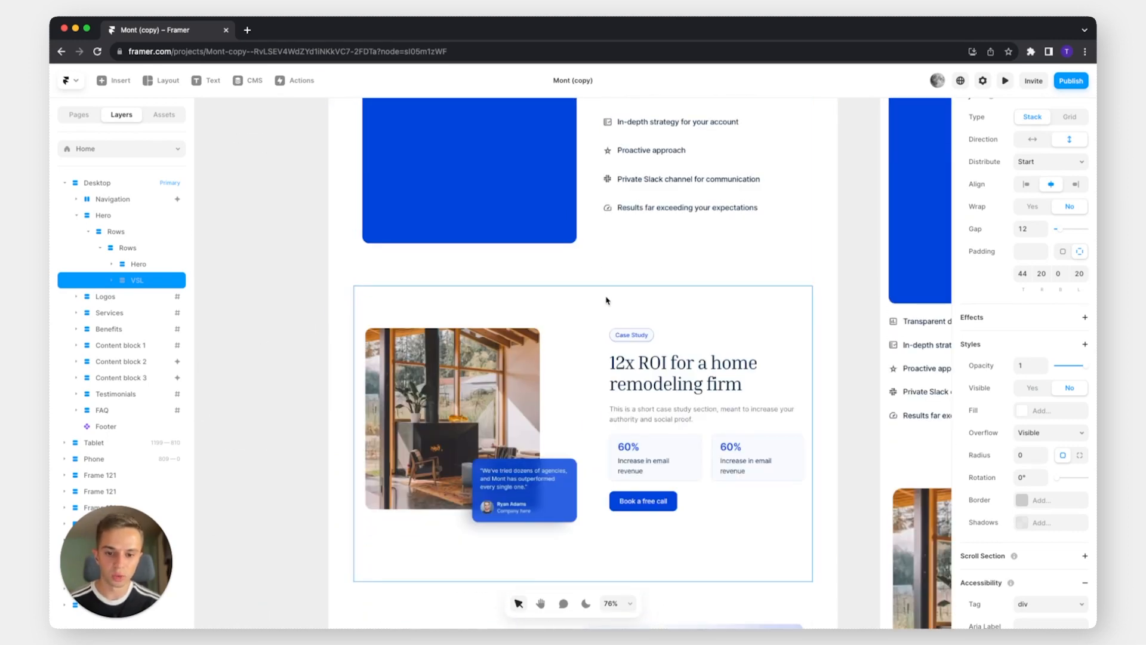
{"action": "left_click", "coordinate": [788, 301]}
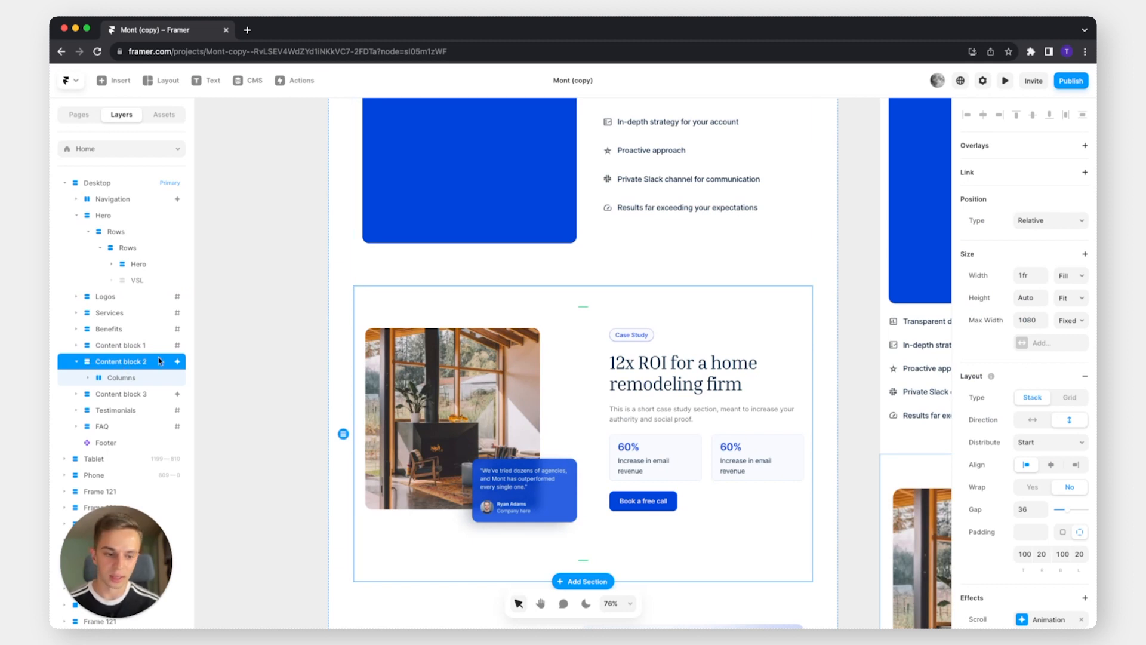
{"action": "scroll", "coordinate": [1061, 455], "scroll_direction": "down", "scroll_amount": 5}
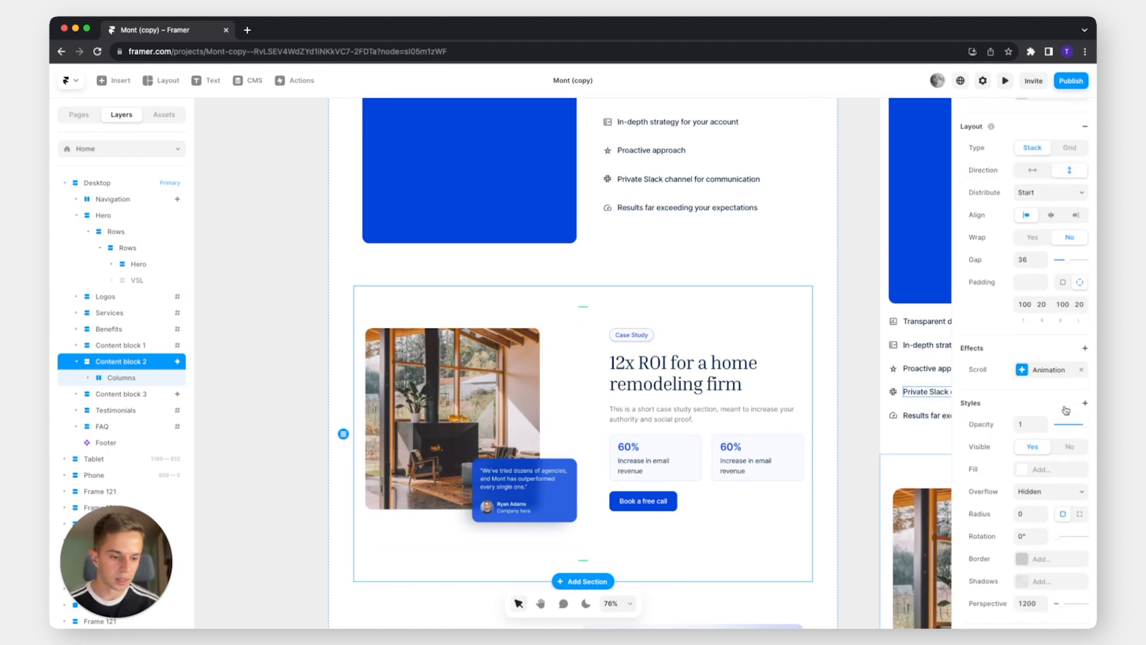
{"action": "left_click", "coordinate": [1065, 449]}
Inspect the Title, Video Testimonials and Text Testimonials layers of the Testimonials section and collapse the section's layer group
{"action": "scroll", "coordinate": [776, 358], "scroll_direction": "down", "scroll_amount": 6}
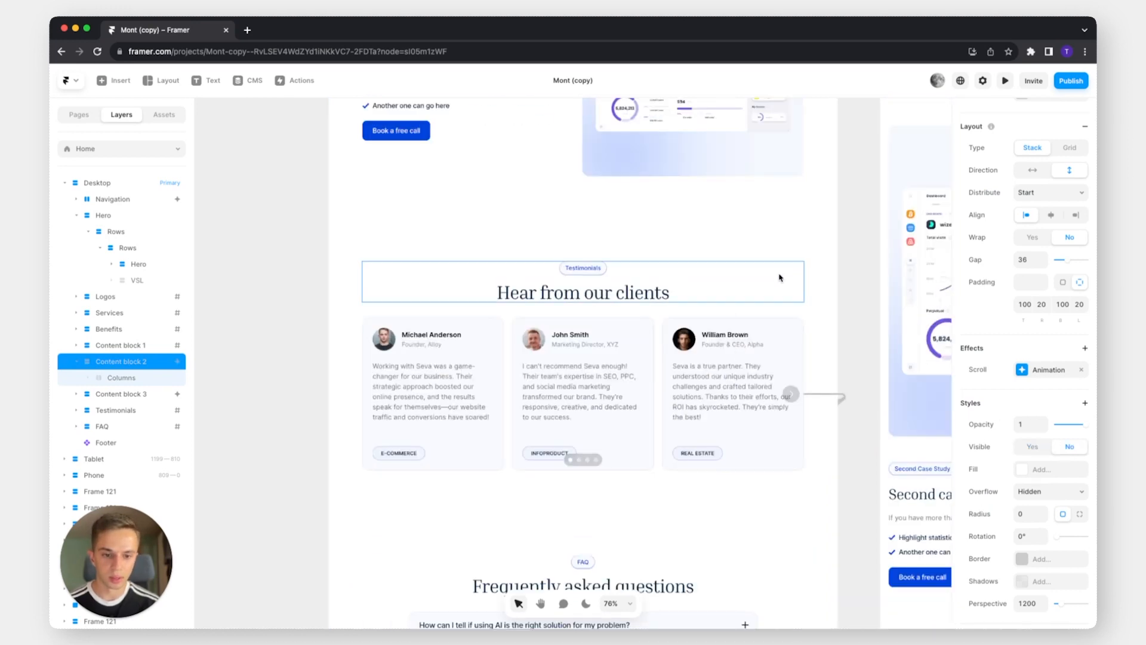
{"action": "left_click", "coordinate": [763, 248]}
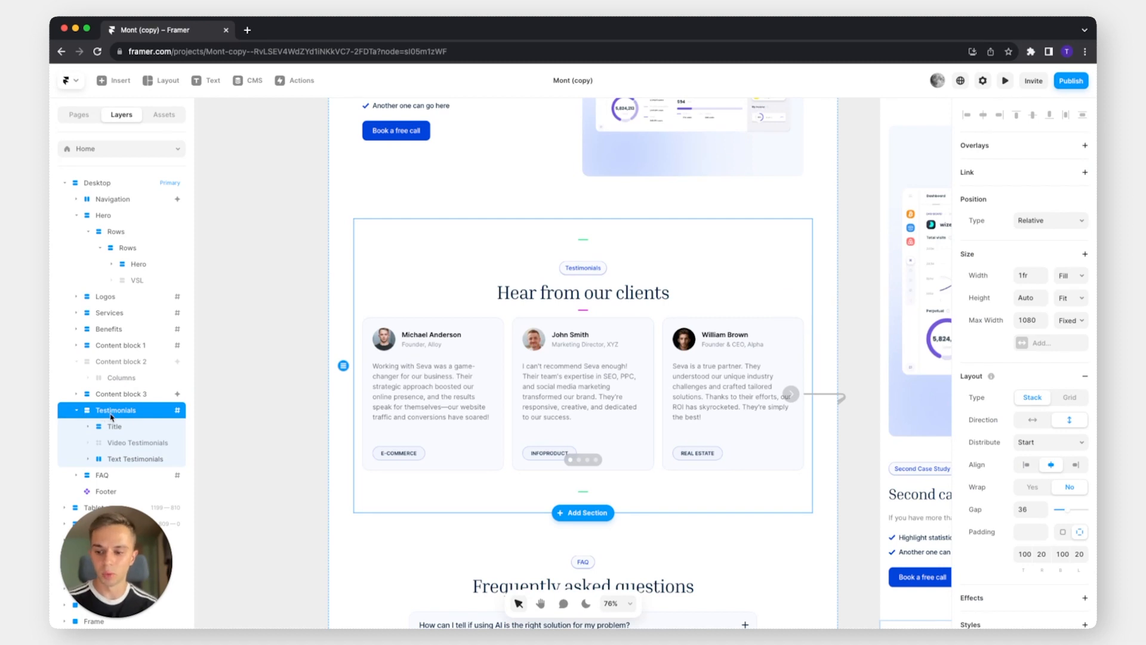
{"action": "left_click", "coordinate": [123, 427]}
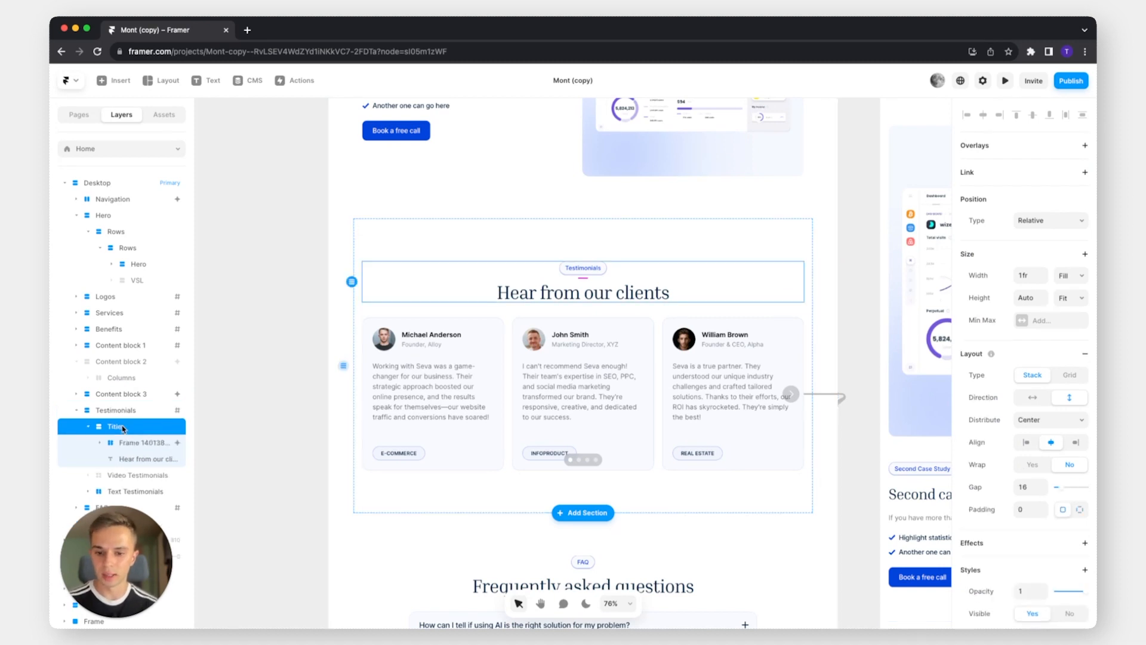
{"action": "left_click", "coordinate": [132, 476]}
{"action": "left_click", "coordinate": [137, 492]}
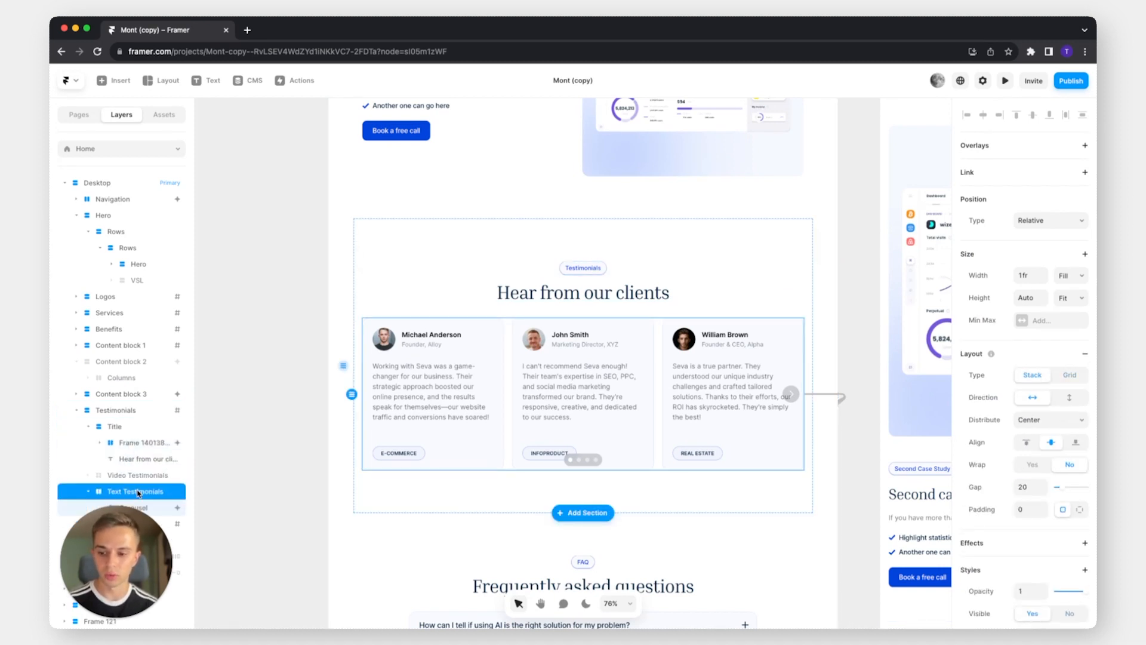
{"action": "left_click", "coordinate": [76, 410]}
Make the VSL video section in the Desktop hero visible again
{"action": "scroll", "coordinate": [593, 321], "scroll_direction": "up", "scroll_amount": 3}
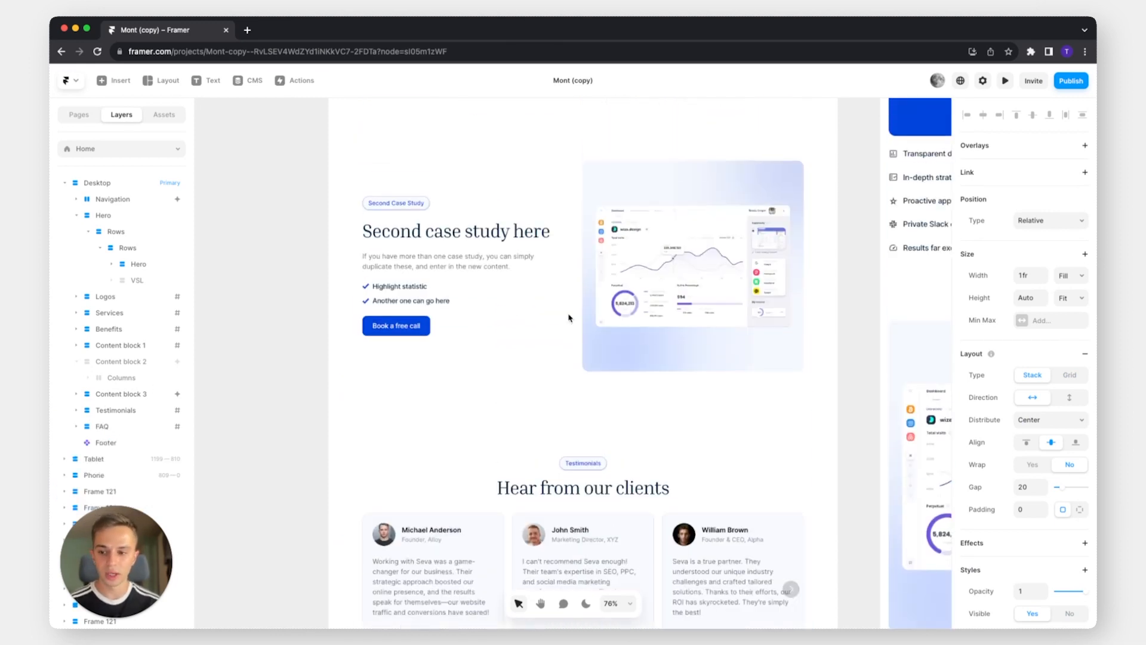
{"action": "scroll", "coordinate": [269, 311], "scroll_direction": "up", "scroll_amount": 3}
{"action": "left_click", "coordinate": [132, 279]}
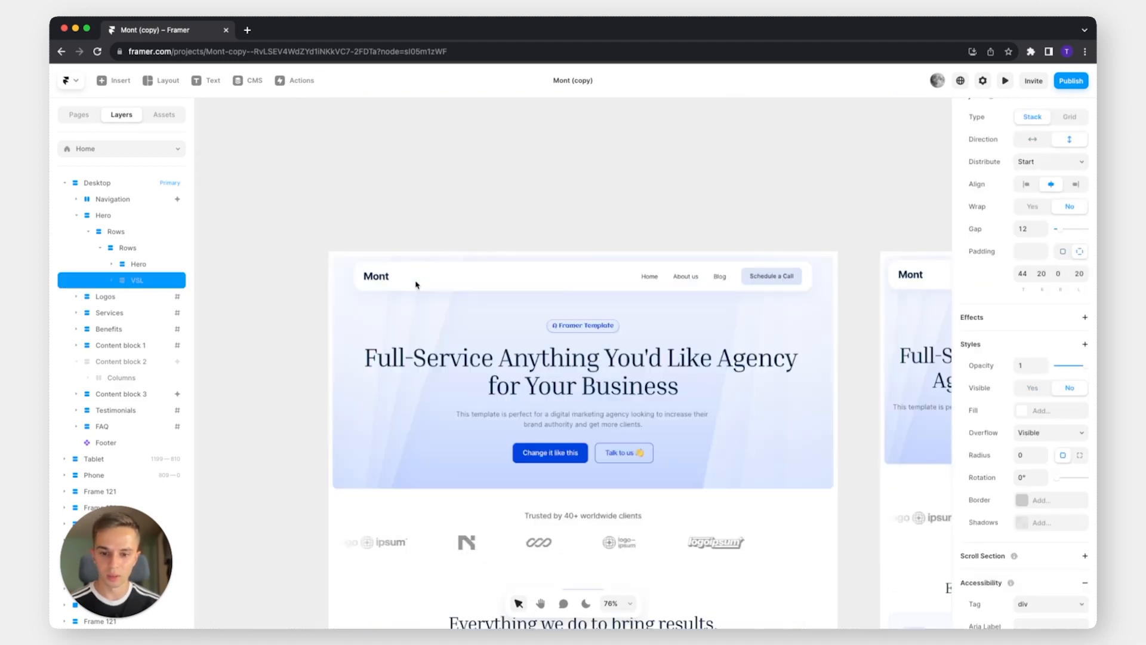
{"action": "left_click", "coordinate": [1033, 388]}
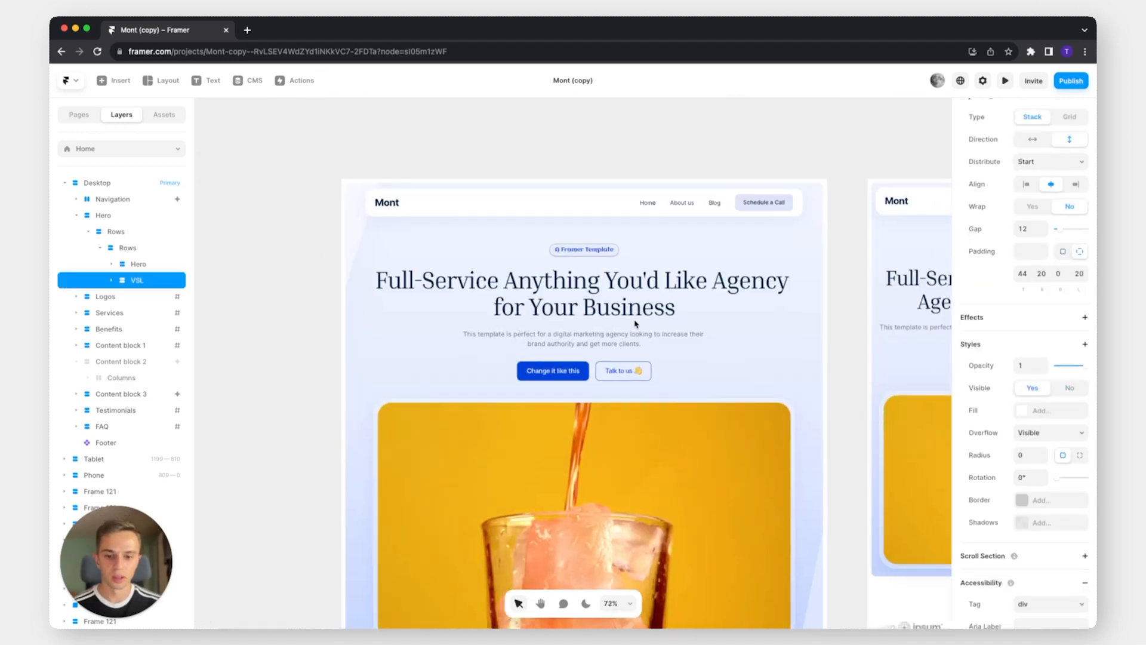
Examine the nested rows in the Hero layer group and leave the group collapsed
{"action": "left_click", "coordinate": [77, 216]}
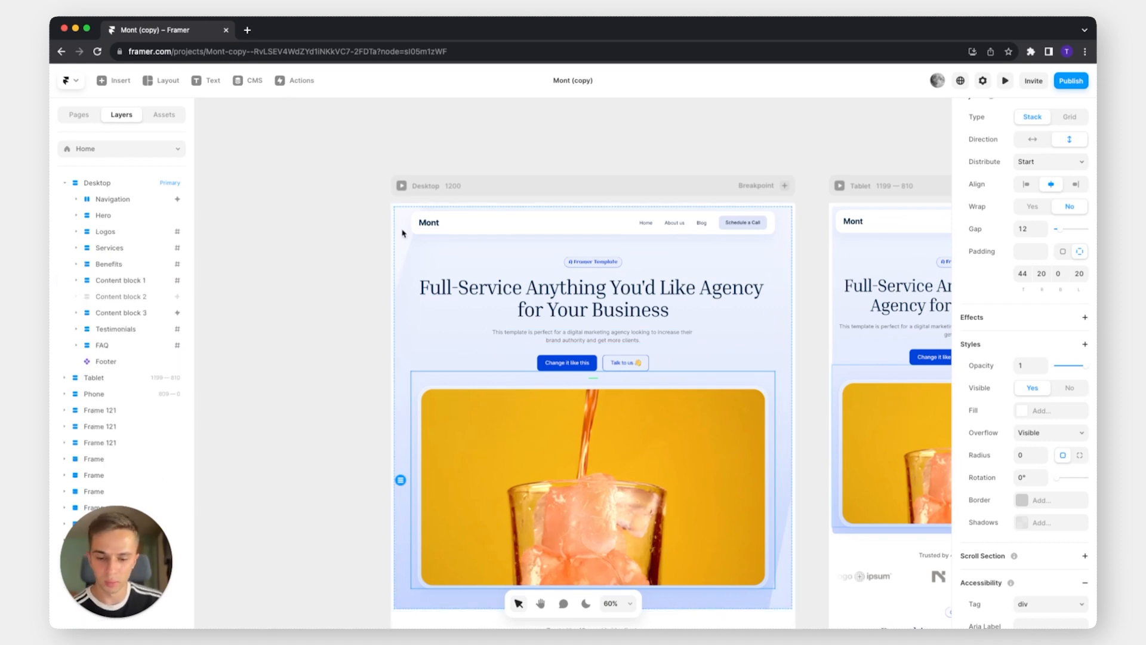
{"action": "scroll", "coordinate": [412, 188], "scroll_direction": "down", "scroll_amount": 5}
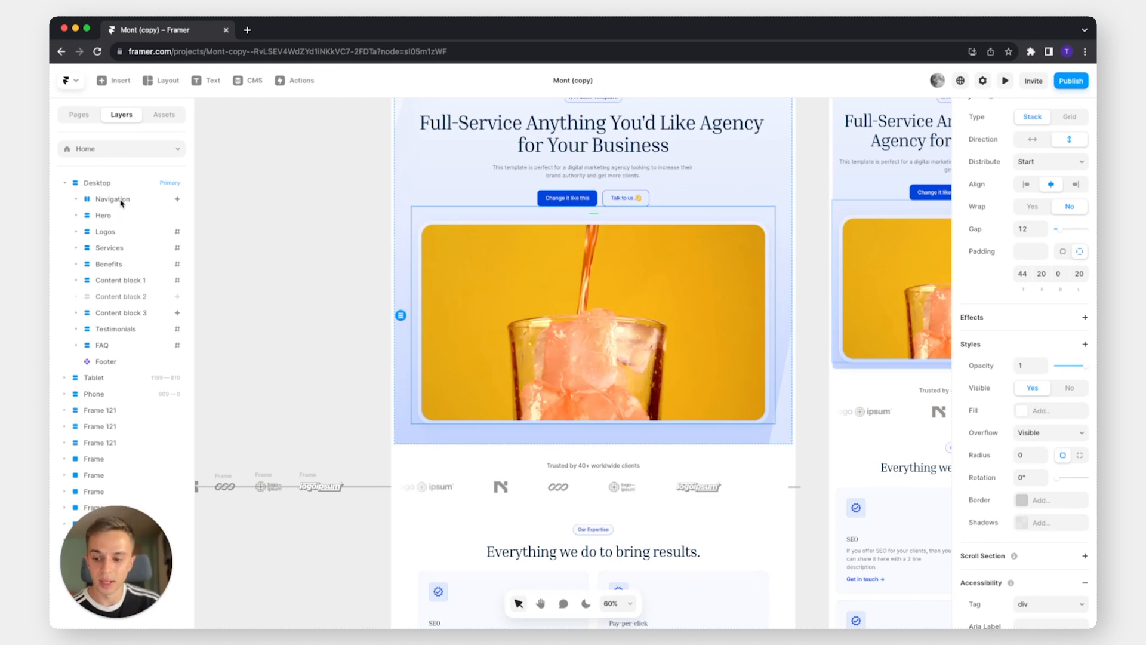
{"action": "left_click", "coordinate": [76, 214]}
{"action": "left_click", "coordinate": [88, 232]}
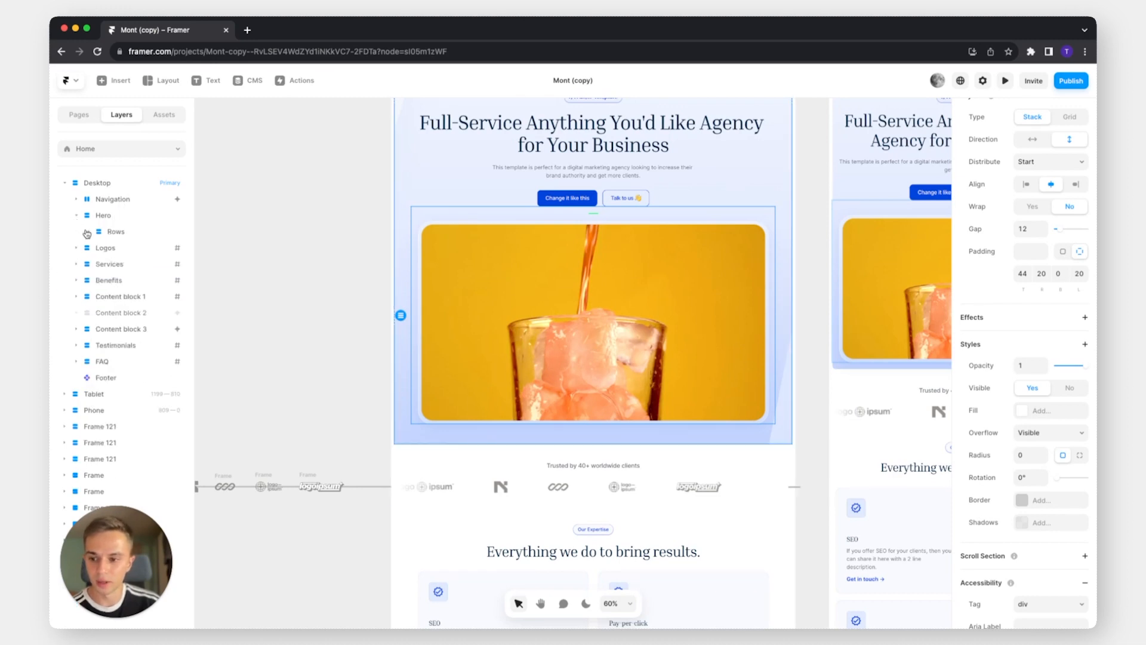
{"action": "left_click", "coordinate": [76, 216]}
Move the Services section below the Benefits section in the Desktop layer order
{"action": "scroll", "coordinate": [392, 263], "scroll_direction": "down", "scroll_amount": 5}
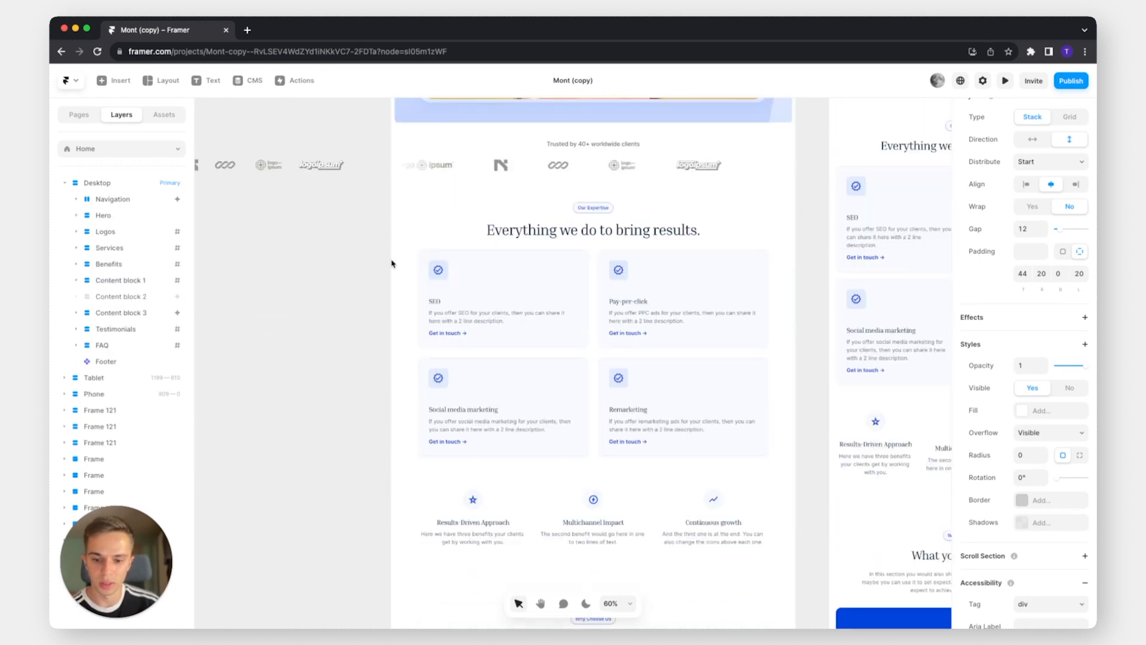
{"action": "scroll", "coordinate": [391, 269], "scroll_direction": "down", "scroll_amount": 2}
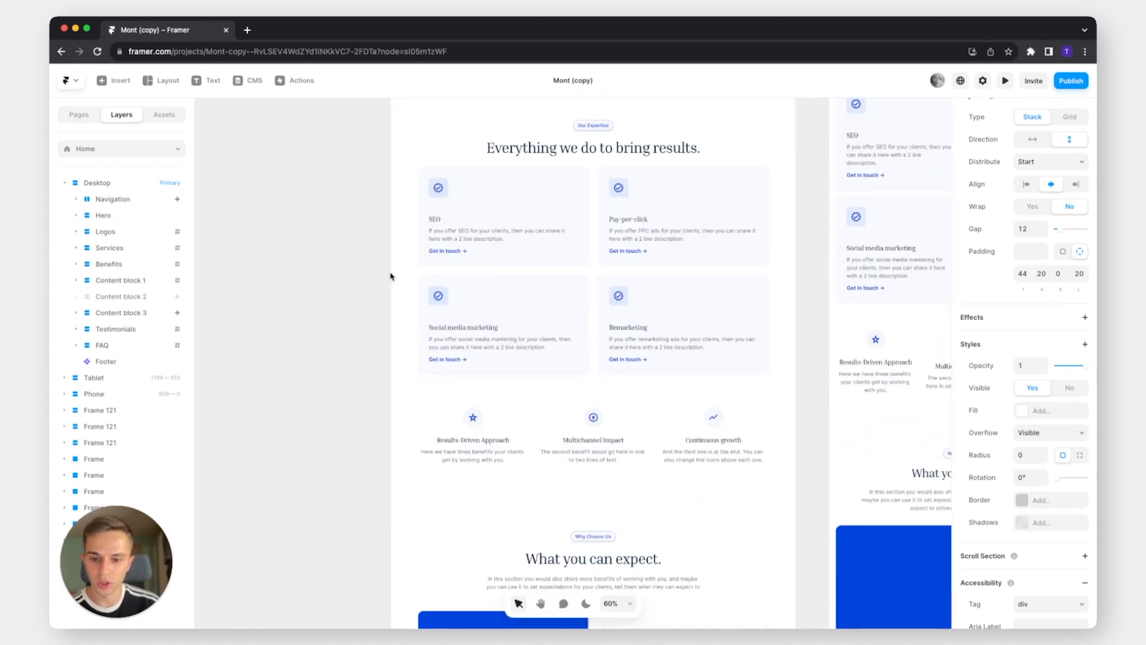
{"action": "left_click", "coordinate": [122, 252]}
{"action": "left_click", "coordinate": [76, 247]}
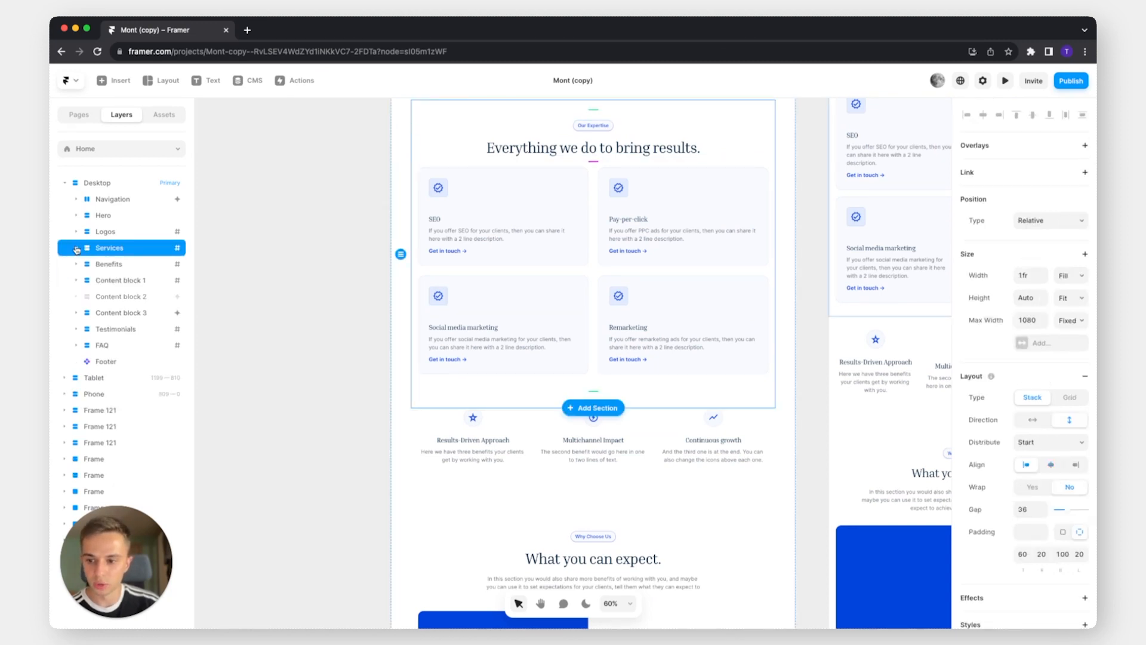
{"action": "left_click_drag", "start_coordinate": [111, 250], "coordinate": [113, 271]}
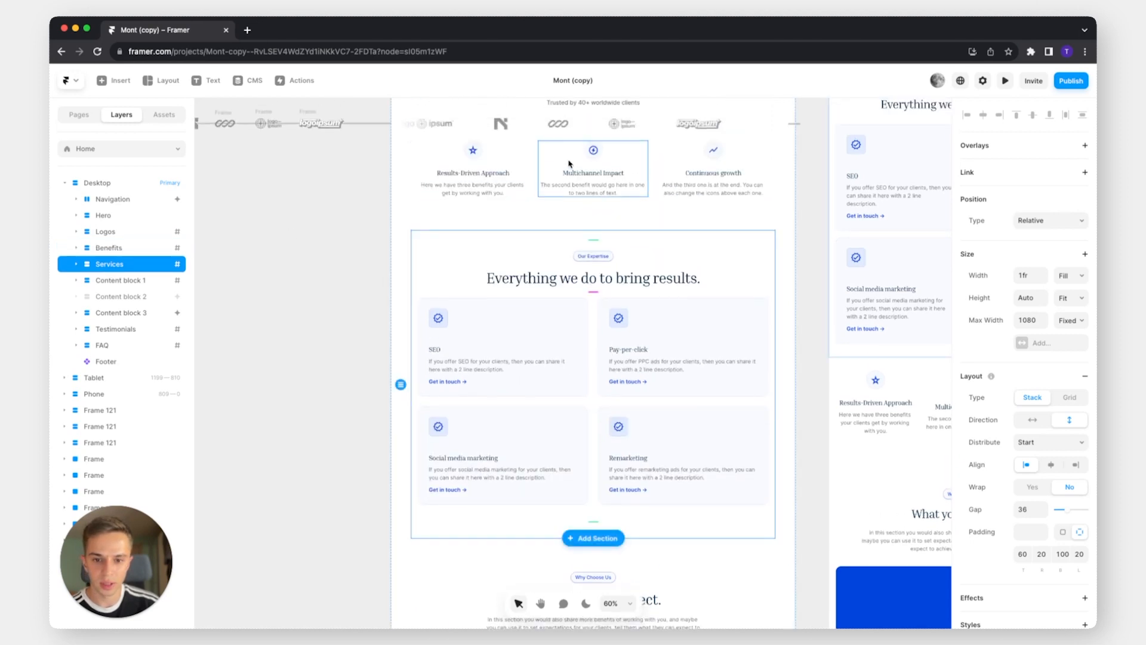
Set the top padding of the Benefits section on the Desktop layout to 100
{"action": "scroll", "coordinate": [577, 161], "scroll_direction": "up", "scroll_amount": 3}
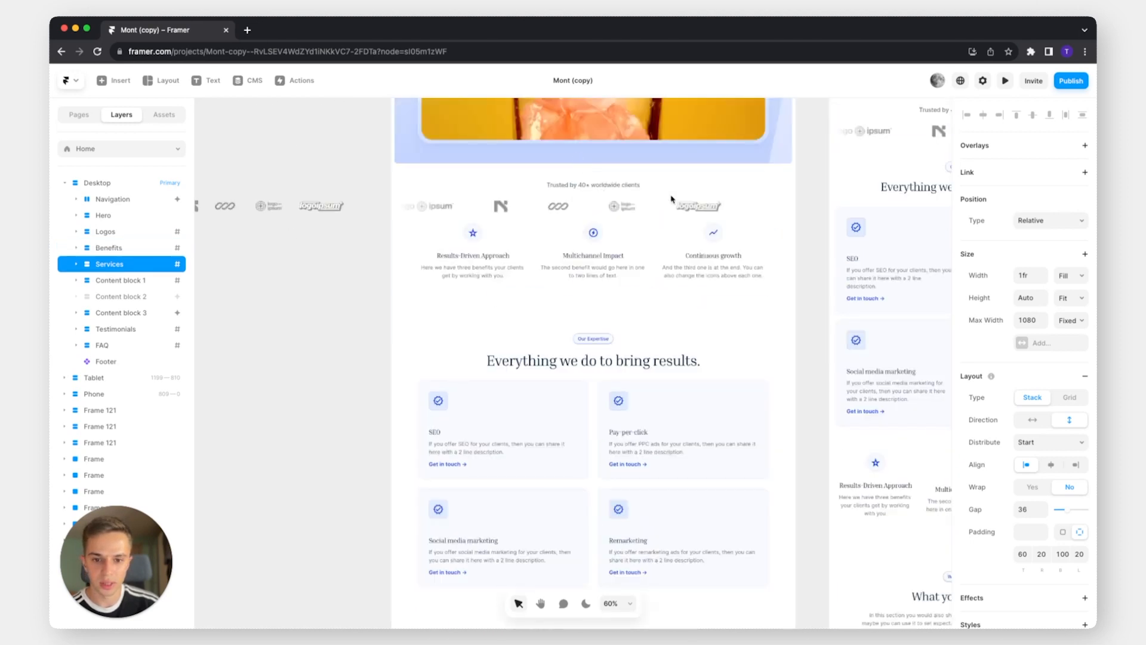
{"action": "left_click", "coordinate": [511, 294]}
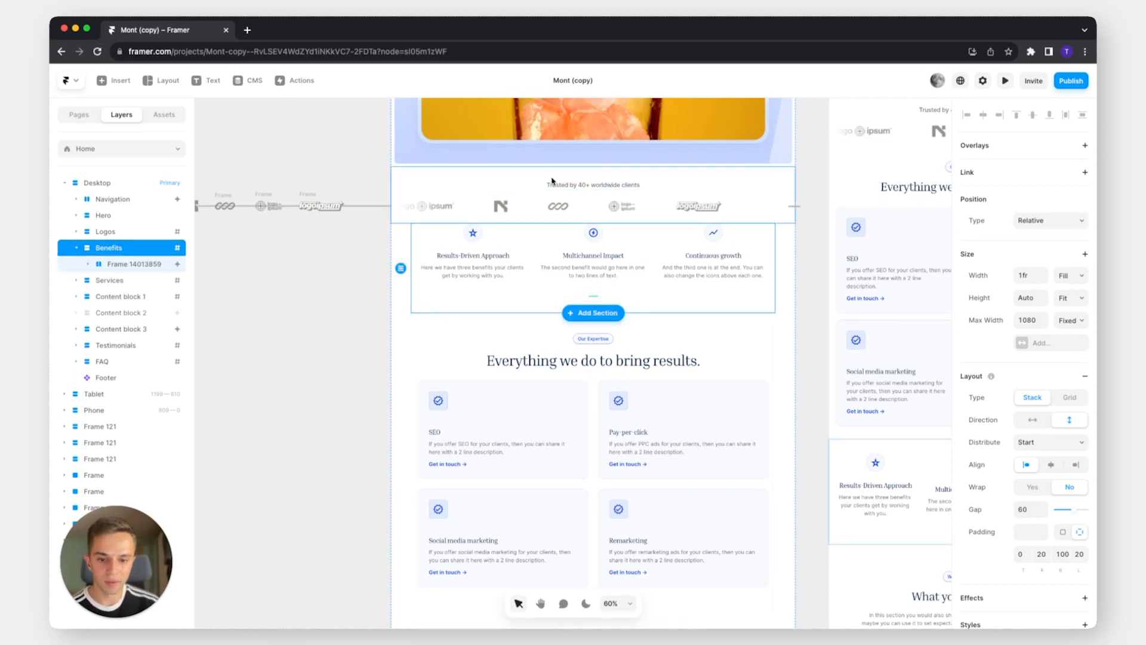
{"action": "left_click", "coordinate": [267, 336]}
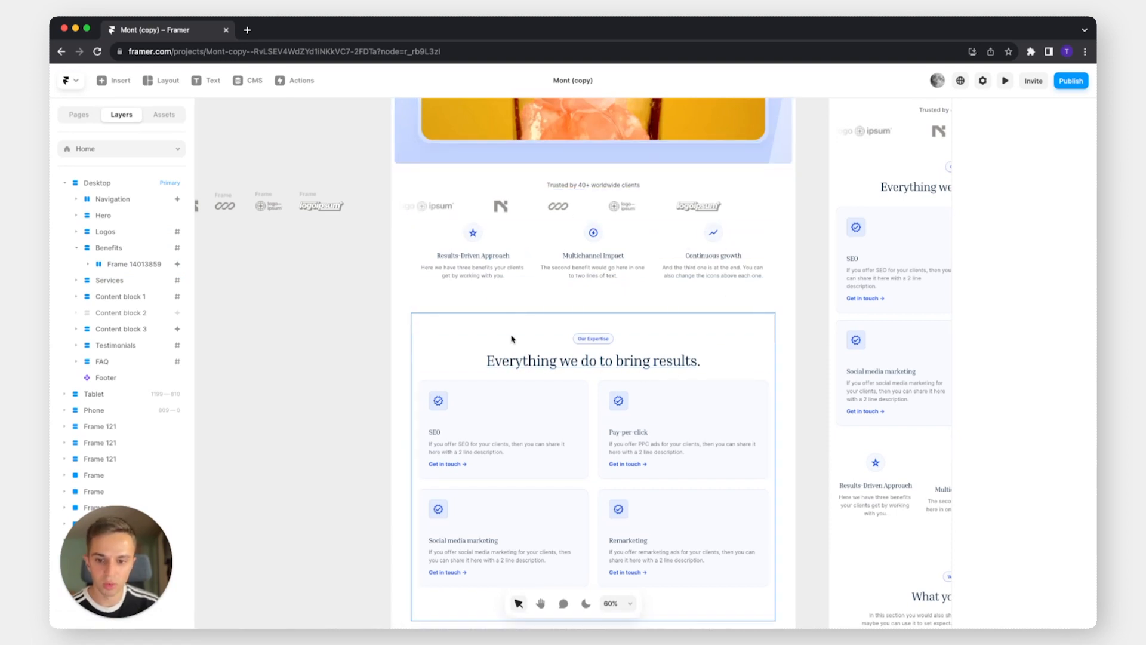
{"action": "left_click", "coordinate": [505, 305]}
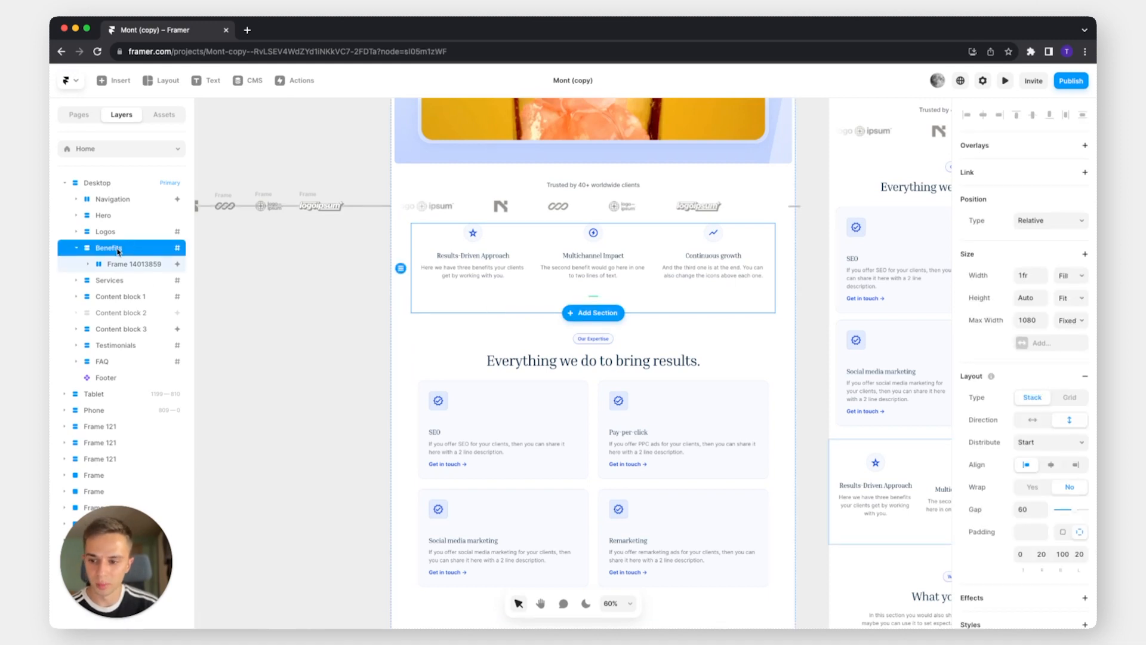
{"action": "left_click", "coordinate": [1026, 552]}
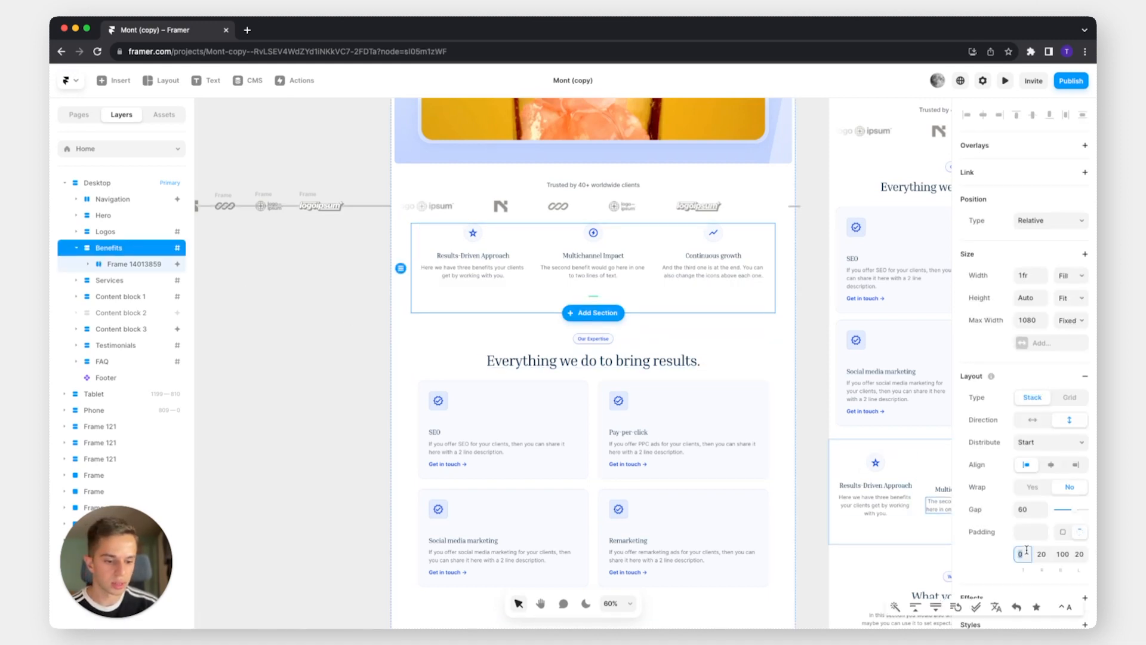
{"action": "type", "text": "100"}
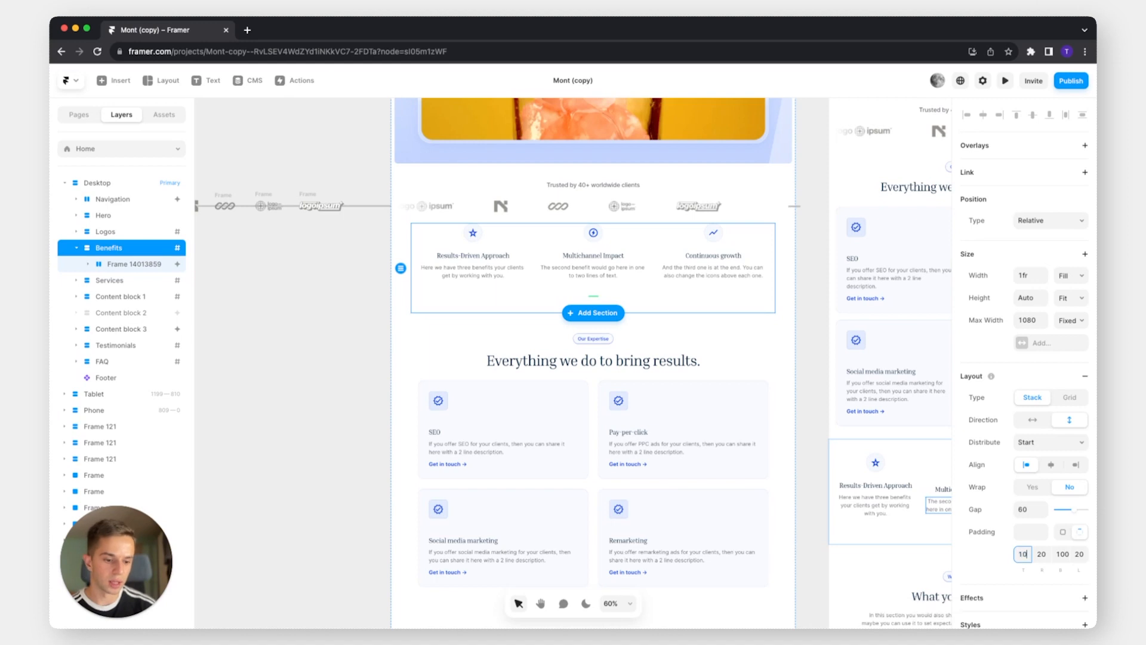
{"action": "key", "text": "Return"}
{"action": "left_click", "coordinate": [397, 395]}
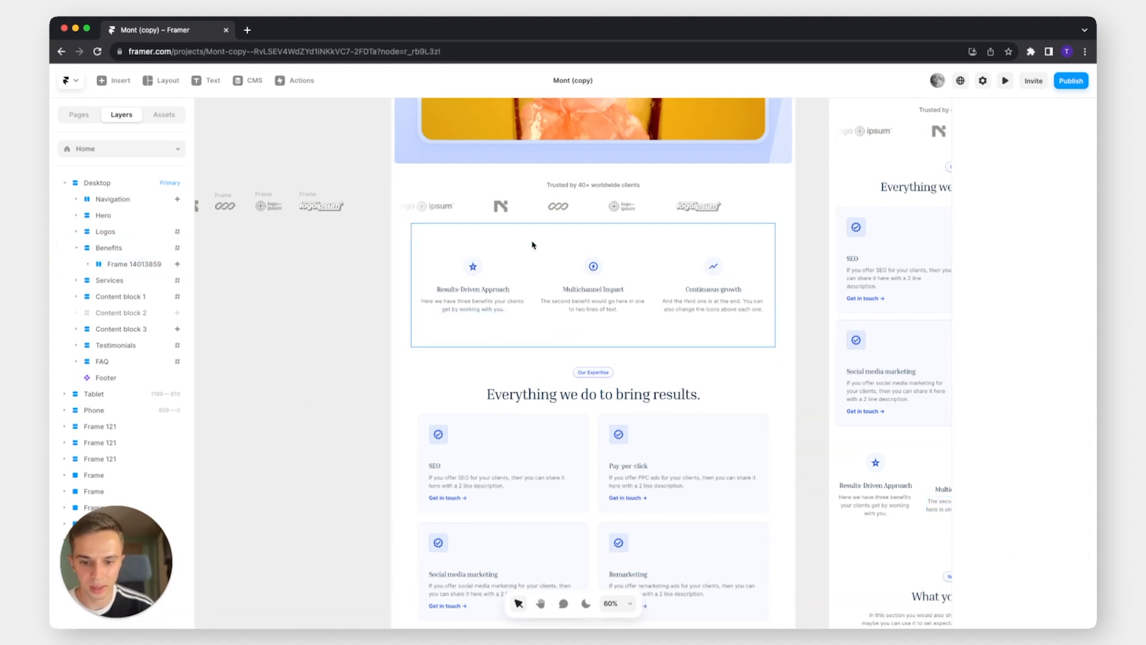
Collapse the Benefits layer group and try to move Content block 3 above Content block 1 in the Desktop layer order
{"action": "scroll", "coordinate": [425, 404], "scroll_direction": "down", "scroll_amount": 5}
{"action": "scroll", "coordinate": [421, 405], "scroll_direction": "down", "scroll_amount": 13}
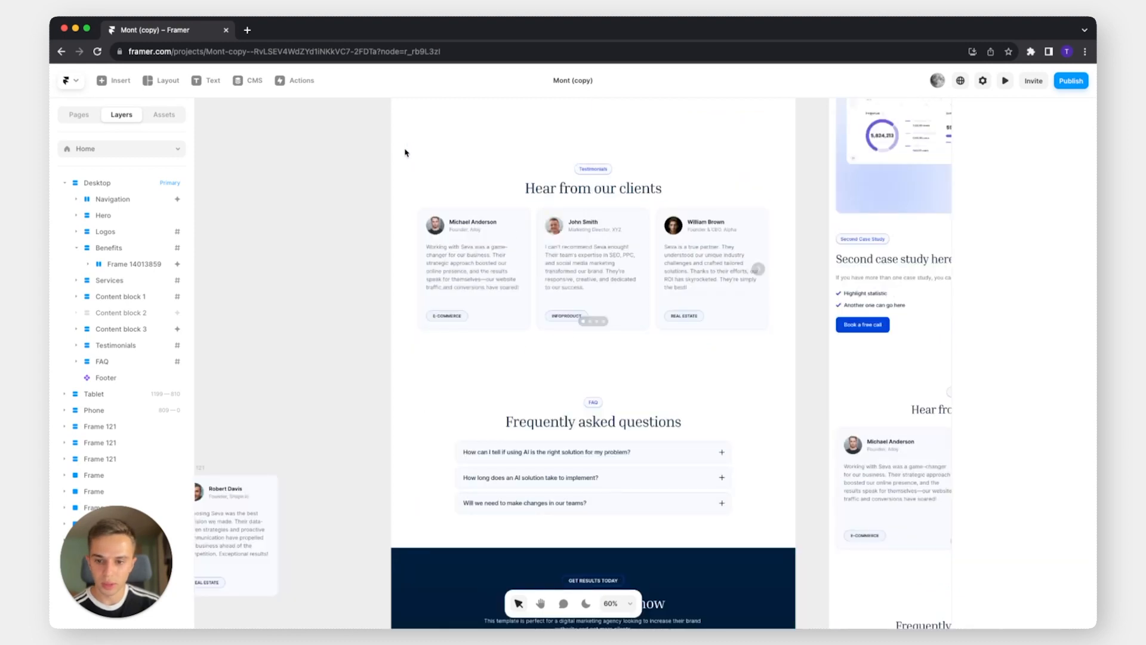
{"action": "left_click", "coordinate": [69, 248]}
{"action": "left_click", "coordinate": [70, 248]}
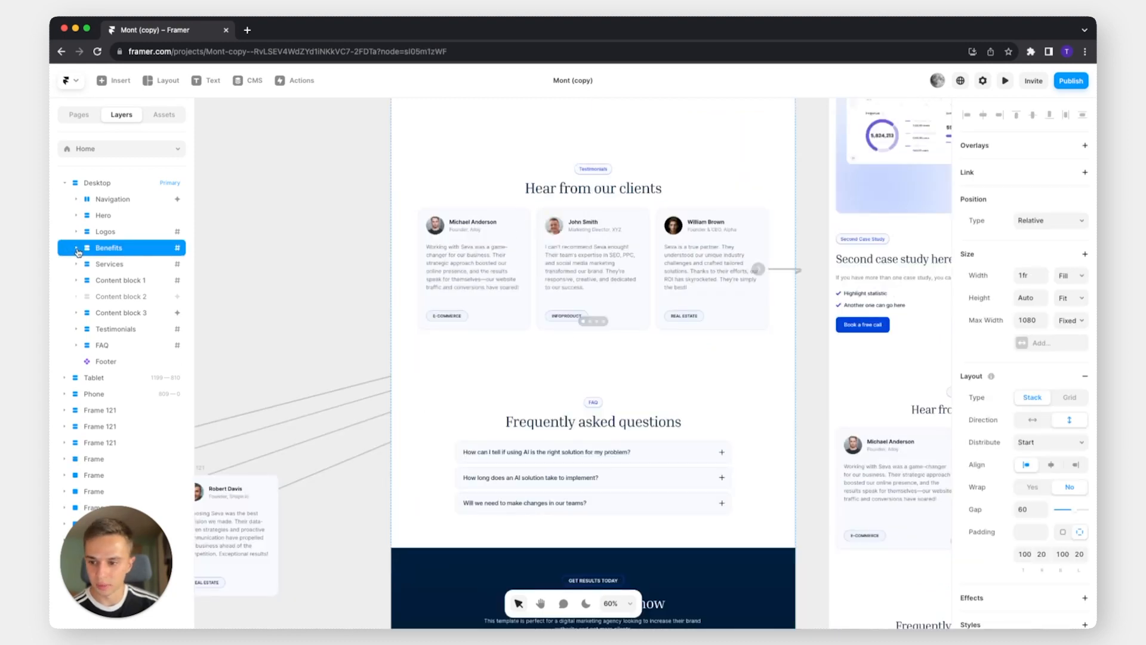
{"action": "left_click", "coordinate": [107, 312]}
{"action": "scroll", "coordinate": [472, 281], "scroll_direction": "up", "scroll_amount": 8}
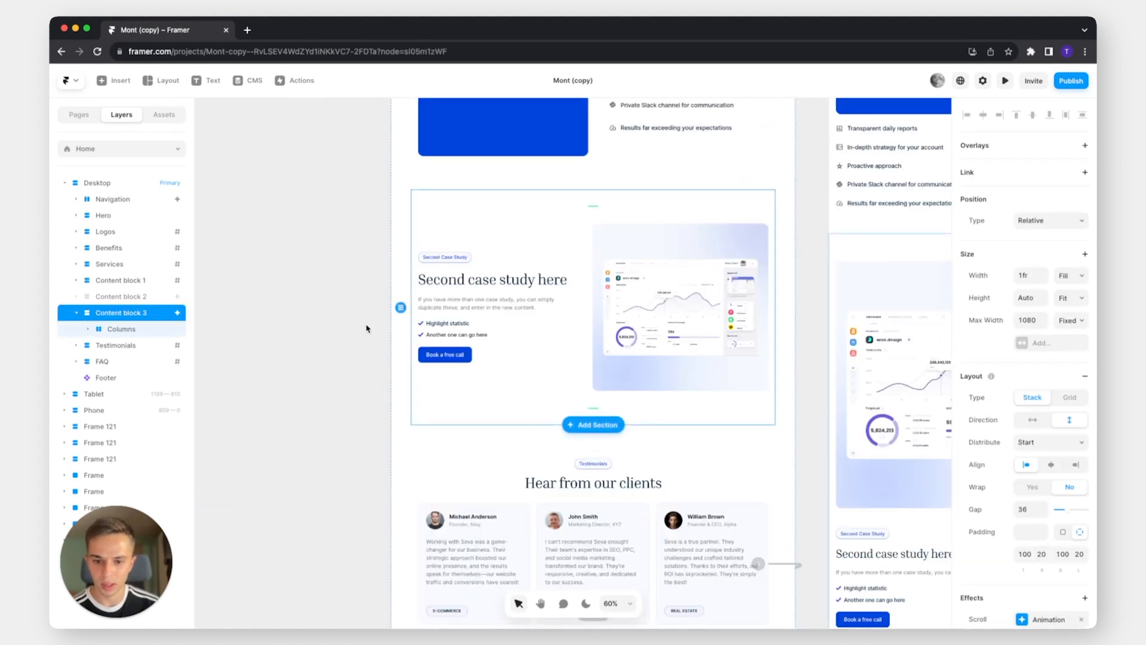
{"action": "left_click_drag", "start_coordinate": [119, 312], "coordinate": [118, 279]}
{"action": "scroll", "coordinate": [440, 278], "scroll_direction": "up", "scroll_amount": 2}
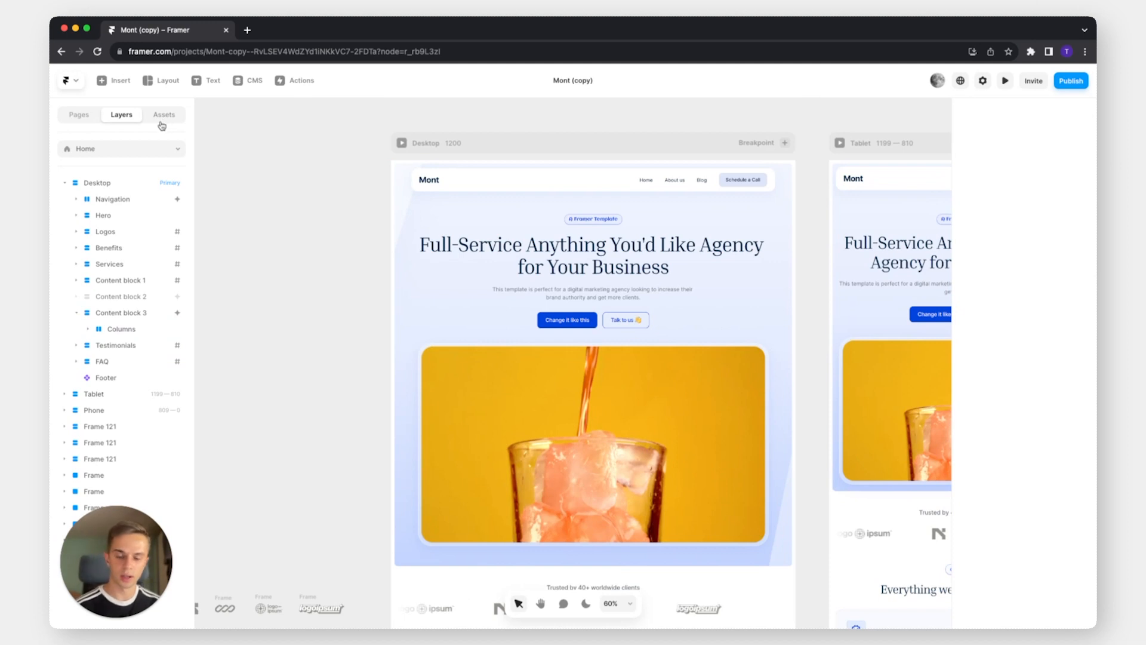
Change the Blue color style in the project assets to green #07AB59
{"action": "left_click", "coordinate": [160, 121]}
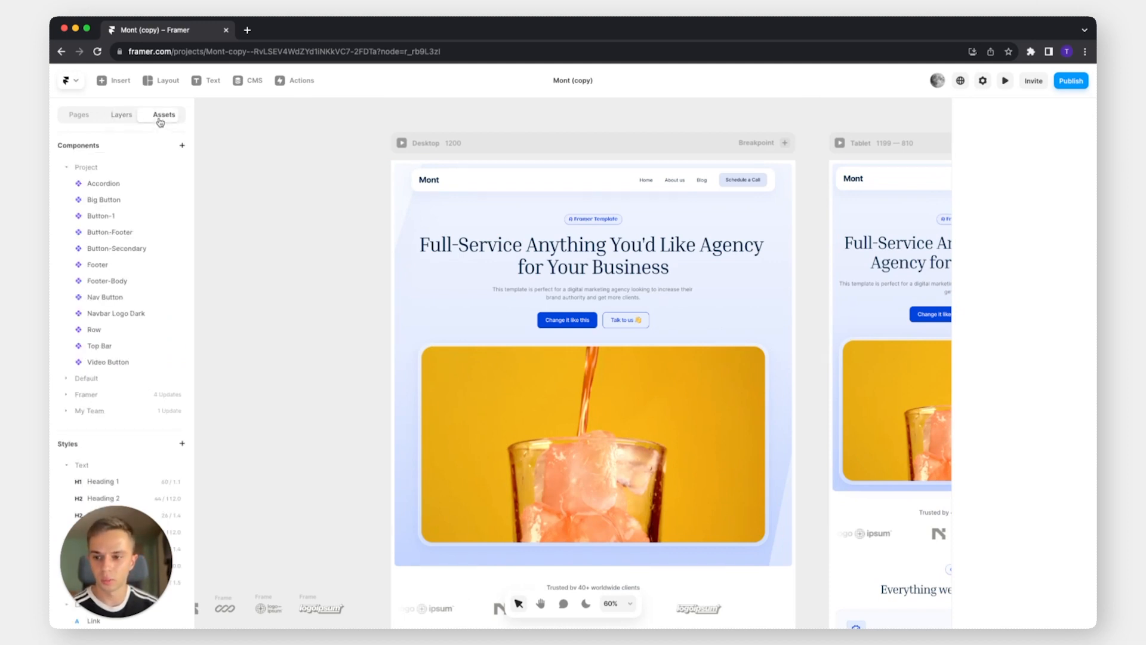
{"action": "left_click_drag", "start_coordinate": [107, 542], "coordinate": [287, 503]}
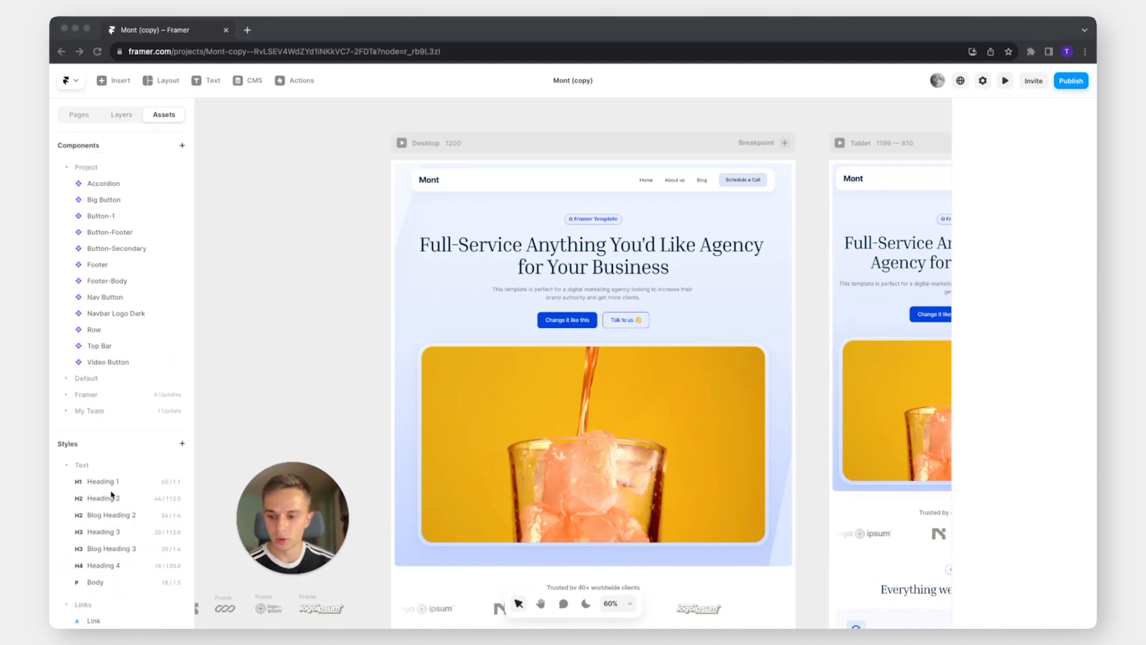
{"action": "scroll", "coordinate": [132, 254], "scroll_direction": "down", "scroll_amount": 5}
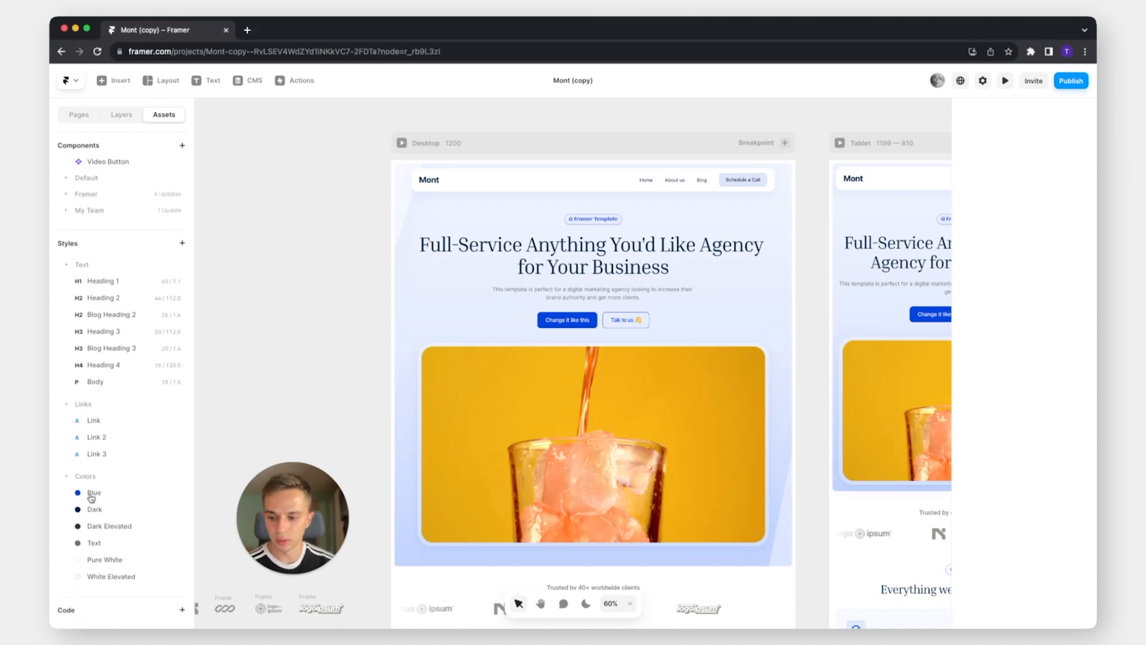
{"action": "left_click", "coordinate": [93, 492]}
{"action": "left_click_drag", "start_coordinate": [303, 521], "coordinate": [293, 349]}
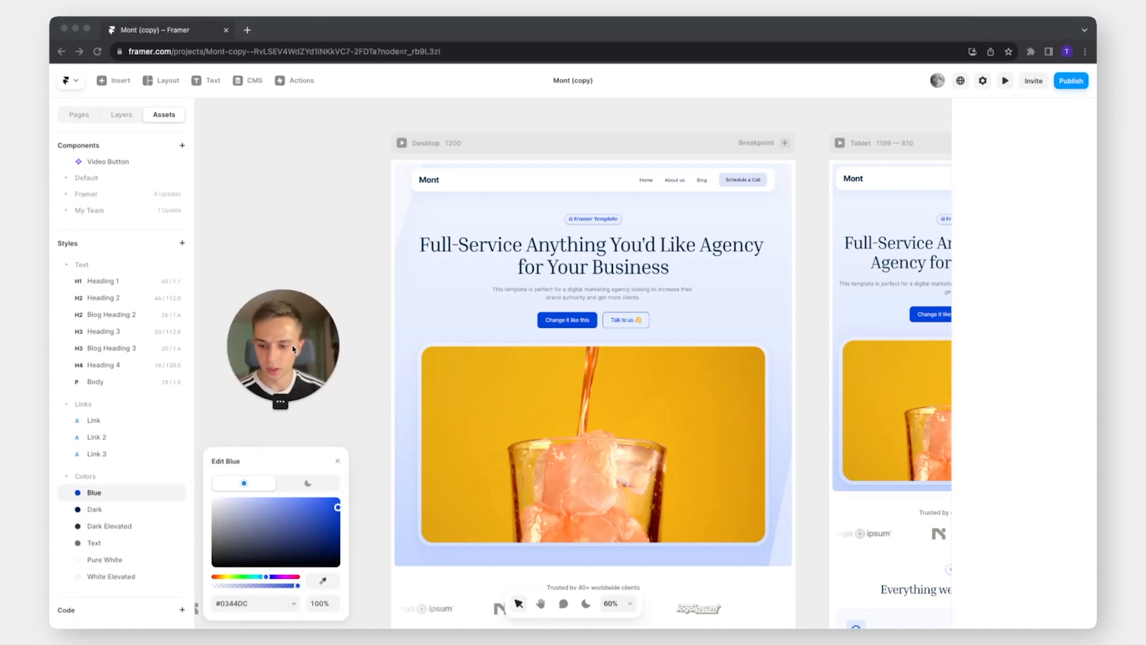
{"action": "left_click", "coordinate": [246, 578]}
{"action": "left_click_drag", "start_coordinate": [246, 578], "coordinate": [249, 578]}
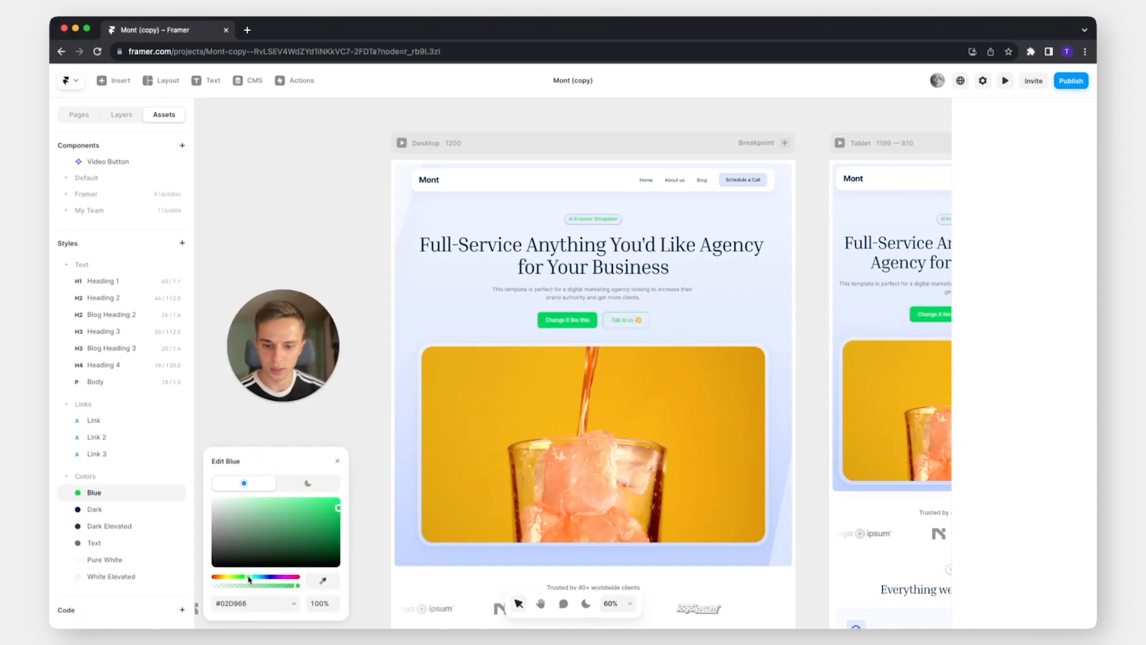
{"action": "left_click", "coordinate": [335, 523]}
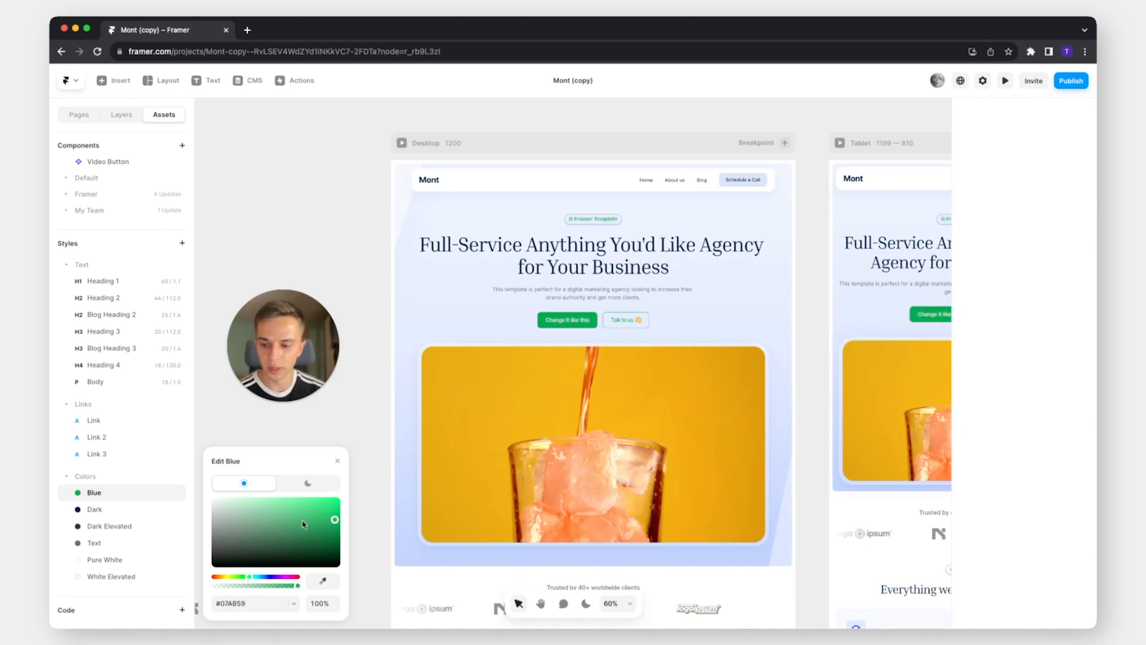
Shift the Dark, Dark Elevated and Text color styles to green hues, with Text set to #6D786F
{"action": "left_click", "coordinate": [115, 515]}
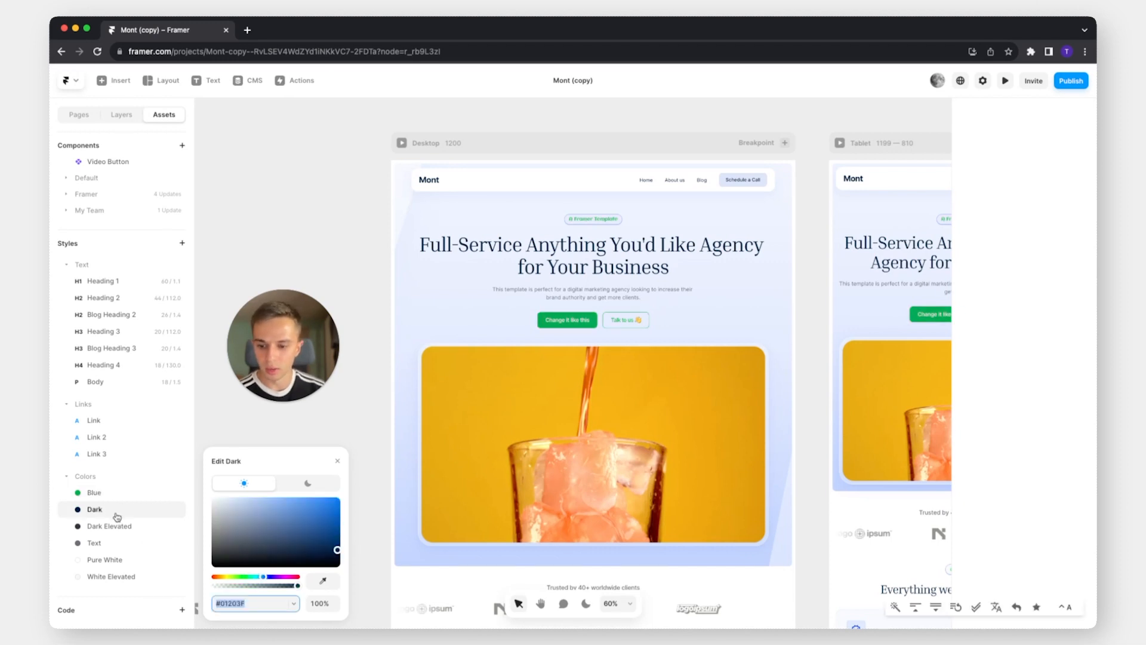
{"action": "left_click", "coordinate": [245, 578]}
{"action": "left_click", "coordinate": [114, 528]}
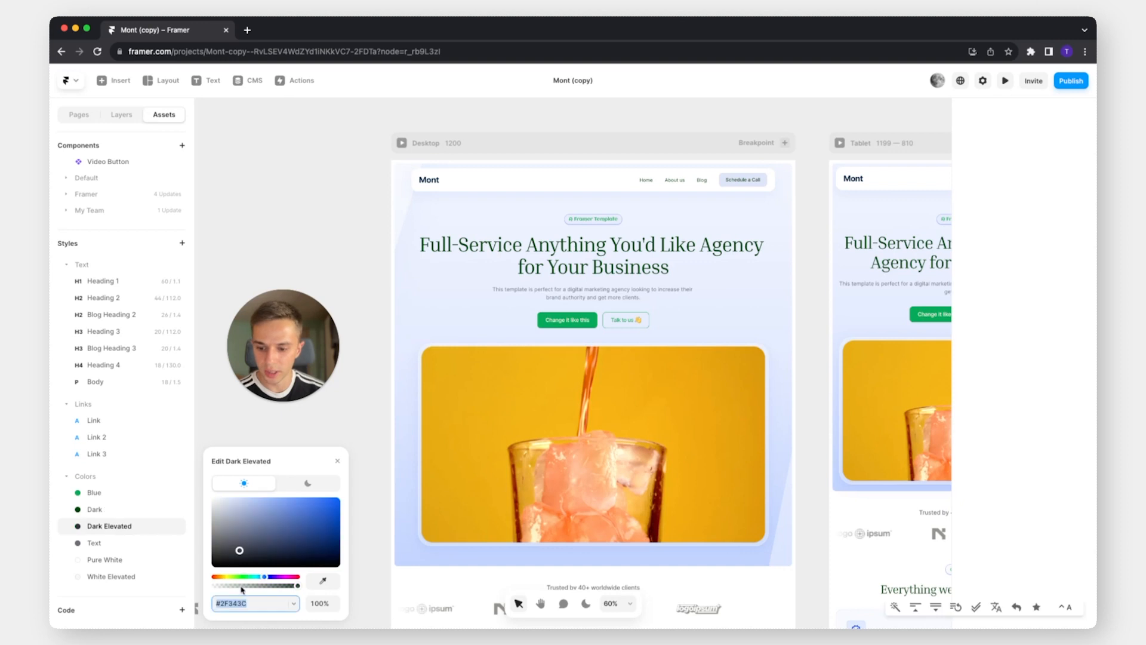
{"action": "left_click", "coordinate": [244, 578]}
{"action": "left_click", "coordinate": [113, 543]}
{"action": "left_click", "coordinate": [245, 578]}
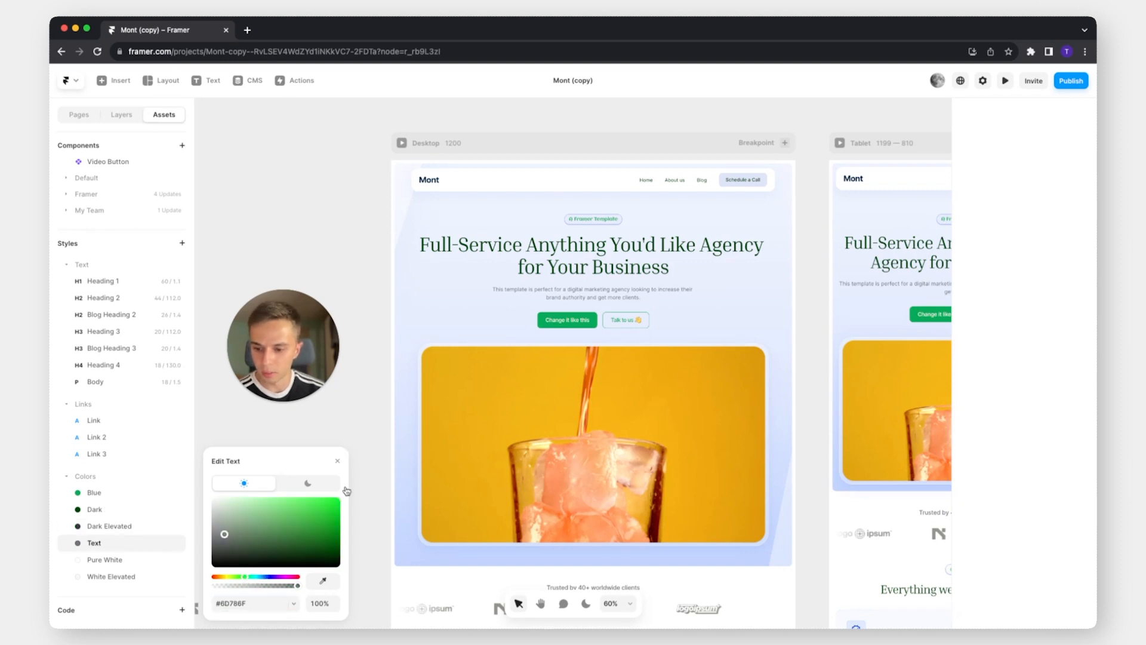
{"action": "left_click", "coordinate": [331, 460]}
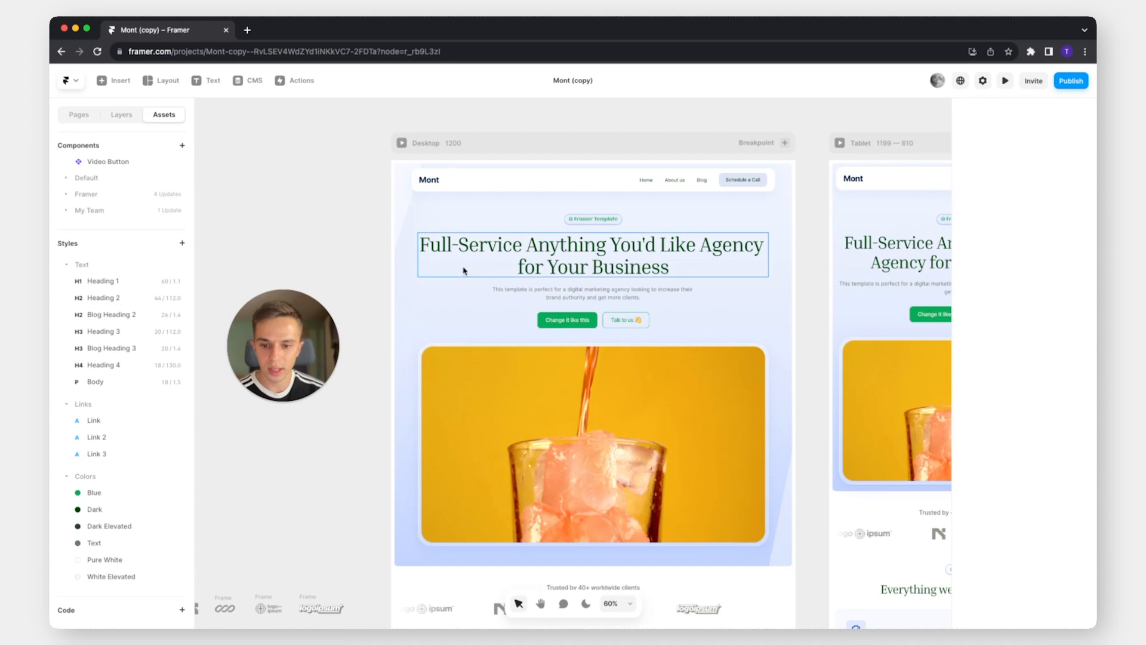
Change the first gradient stop of the outer Rows layer's linear fill in the Hero section to pale green #F5FFF6
{"action": "left_click", "coordinate": [397, 354]}
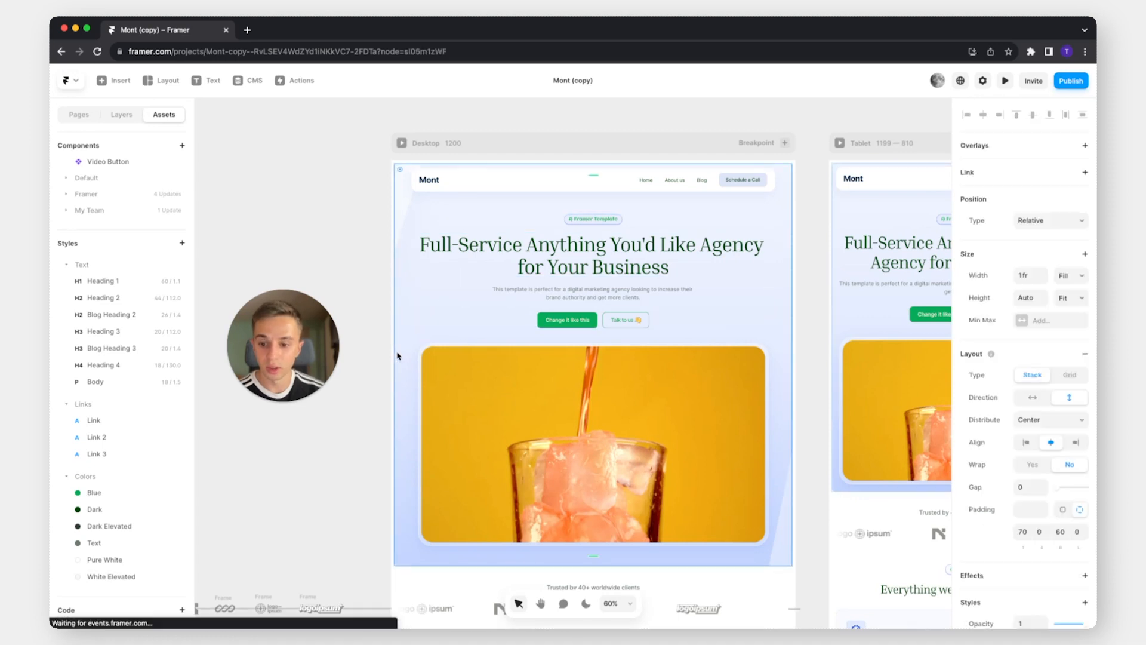
{"action": "left_click", "coordinate": [122, 116]}
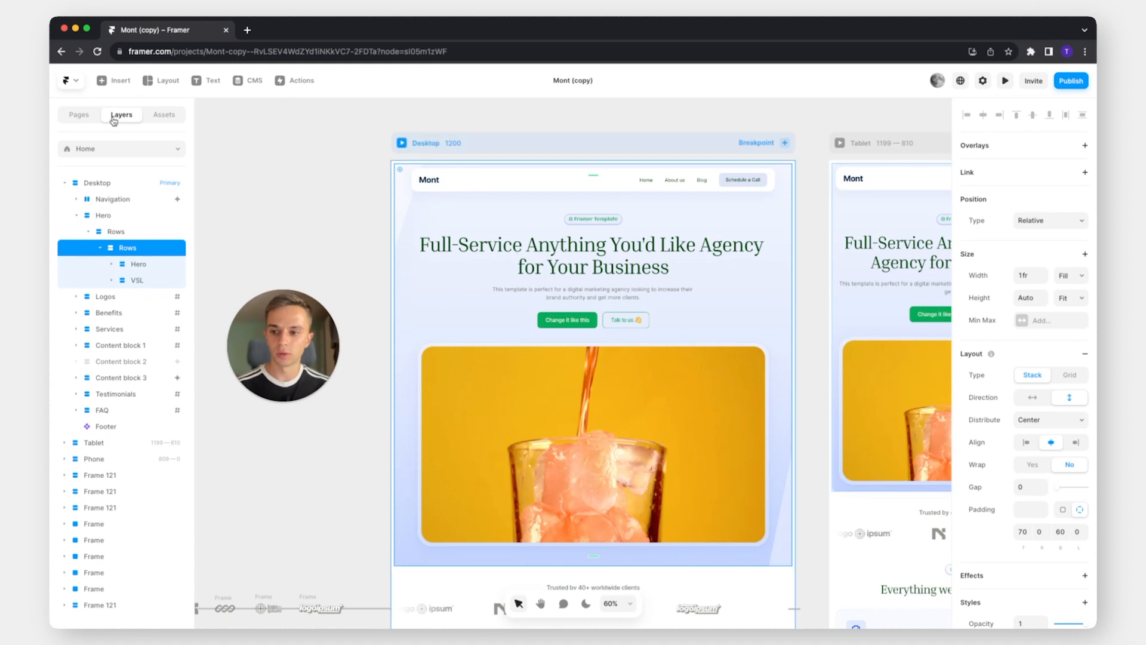
{"action": "left_click", "coordinate": [133, 237]}
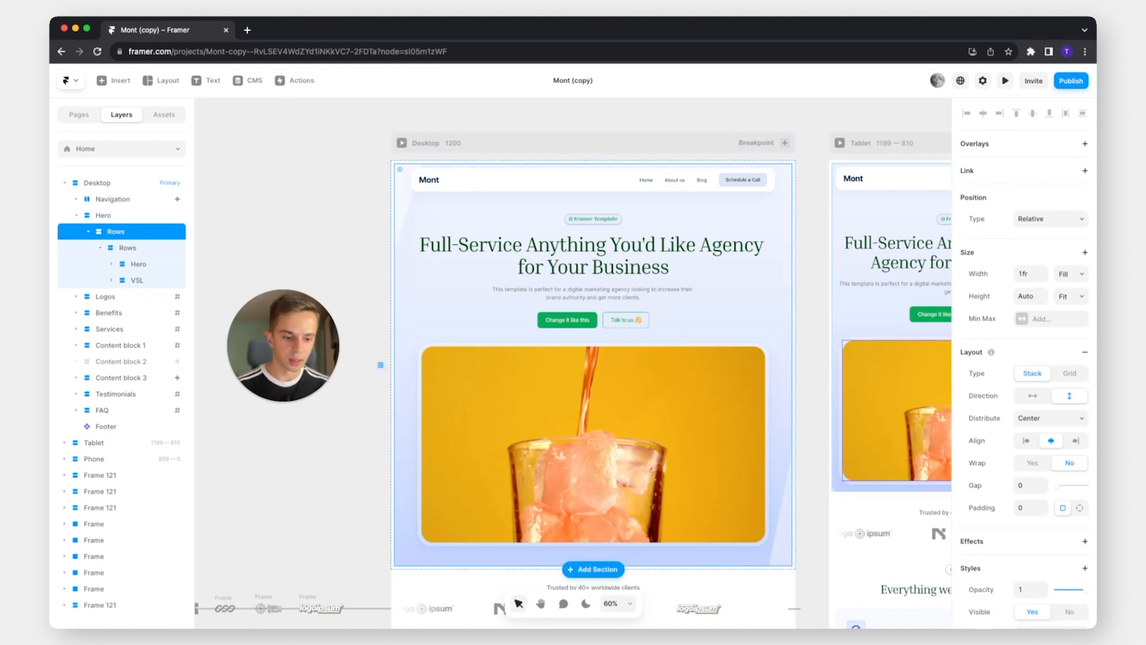
{"action": "scroll", "coordinate": [1021, 389], "scroll_direction": "down", "scroll_amount": 3}
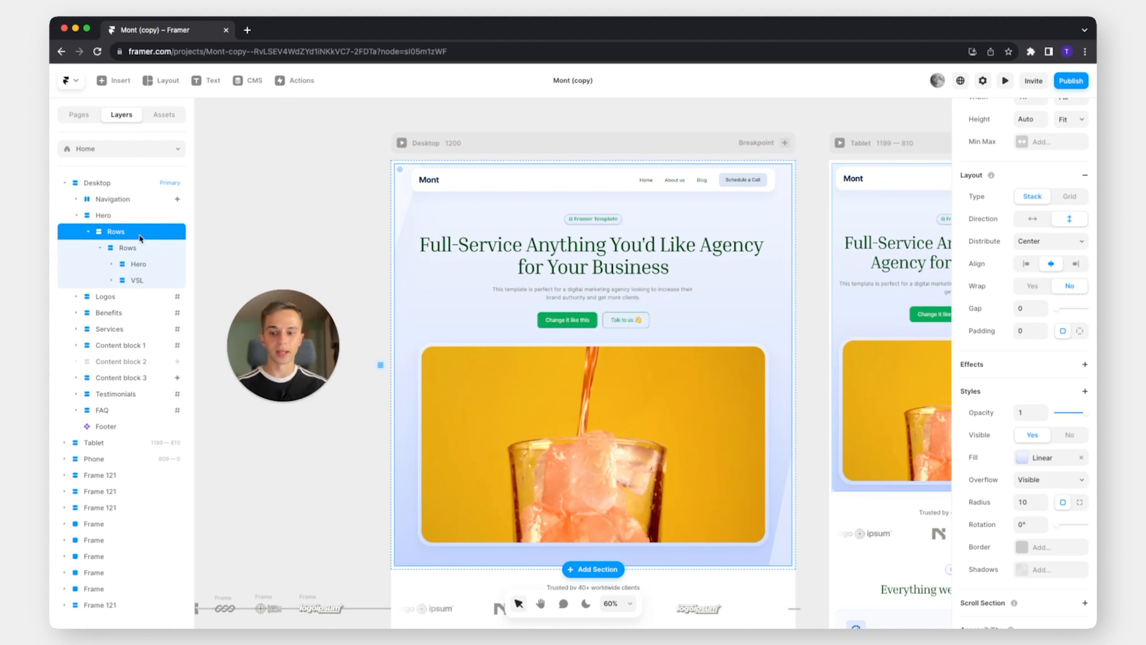
{"action": "left_click", "coordinate": [1022, 460]}
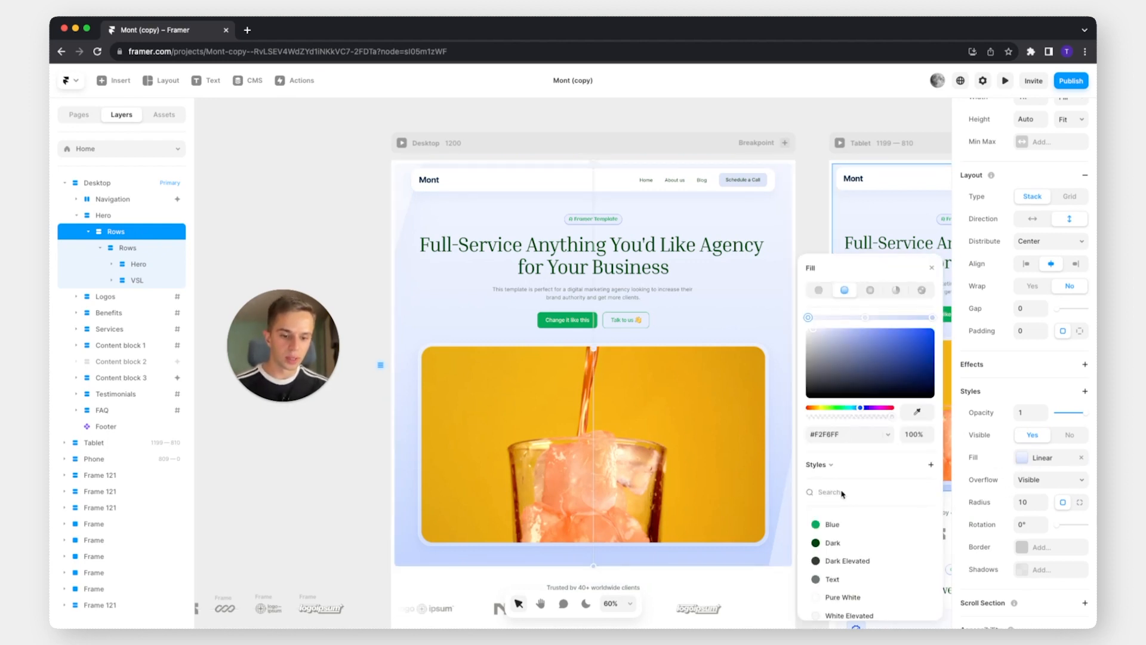
{"action": "left_click", "coordinate": [838, 408]}
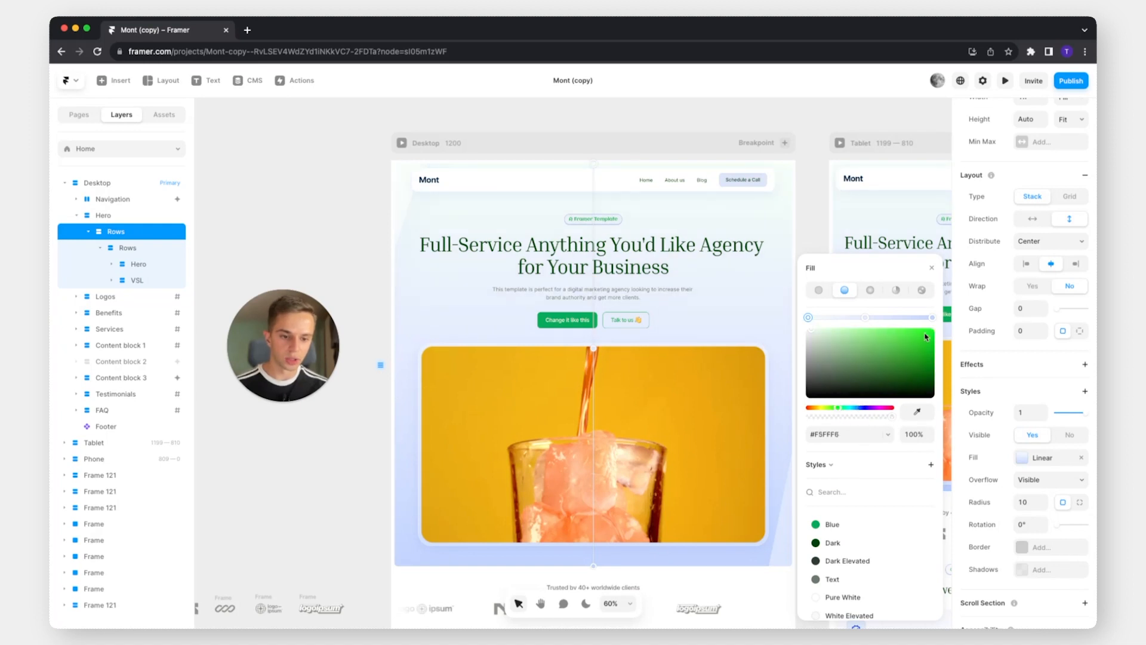
Recolor the middle stop of the hero gradient light green and set its last stop to #A1CEA2
{"action": "left_click", "coordinate": [865, 319]}
{"action": "left_click_drag", "start_coordinate": [866, 320], "coordinate": [870, 321]}
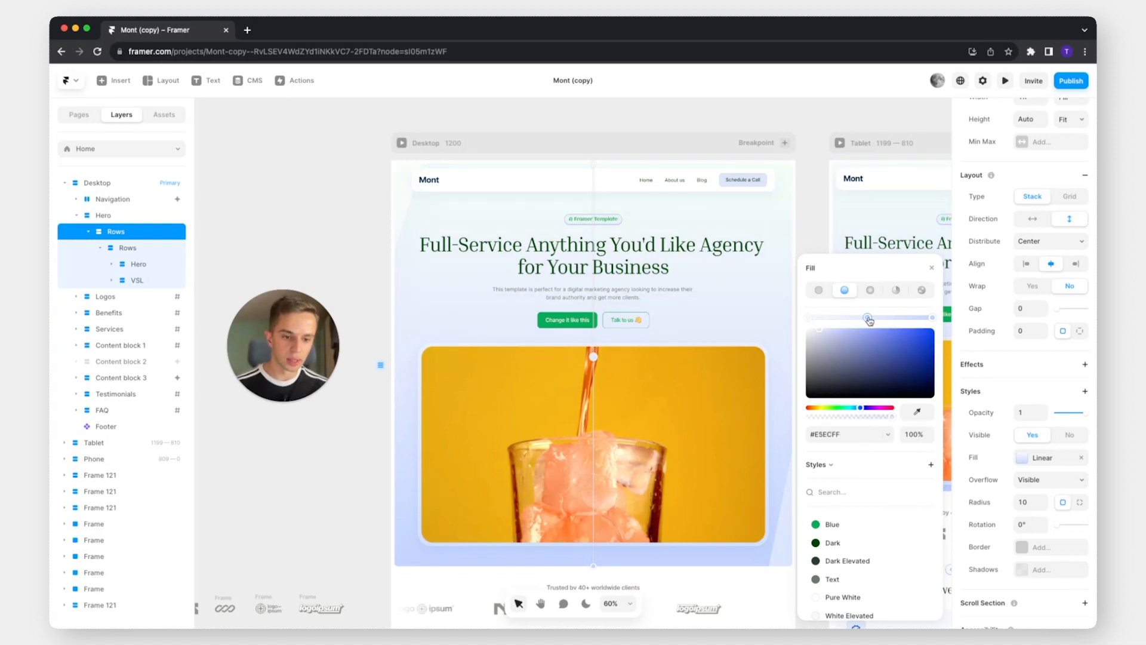
{"action": "left_click", "coordinate": [839, 408]}
{"action": "left_click", "coordinate": [932, 318]}
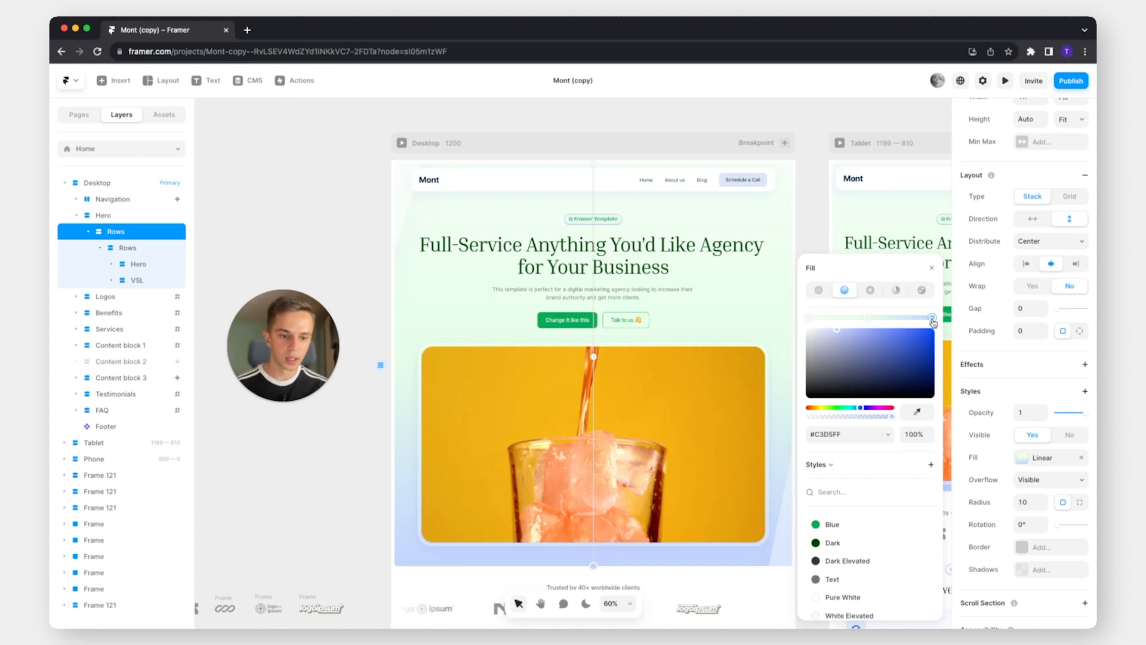
{"action": "left_click", "coordinate": [840, 408]}
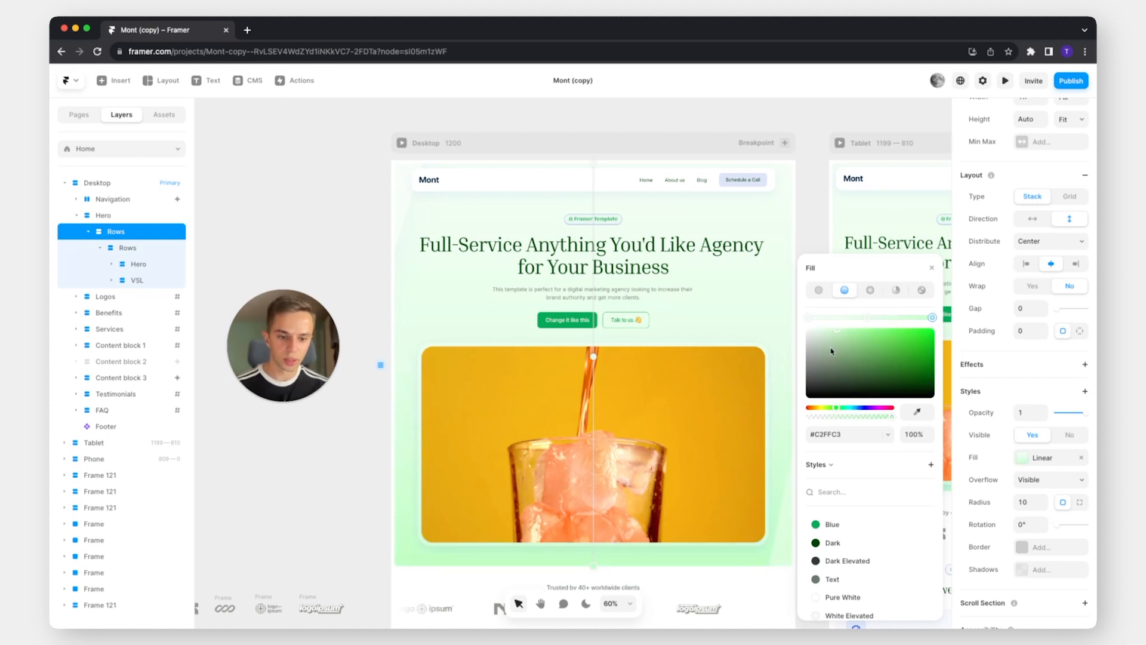
{"action": "left_click_drag", "start_coordinate": [831, 351], "coordinate": [834, 341]}
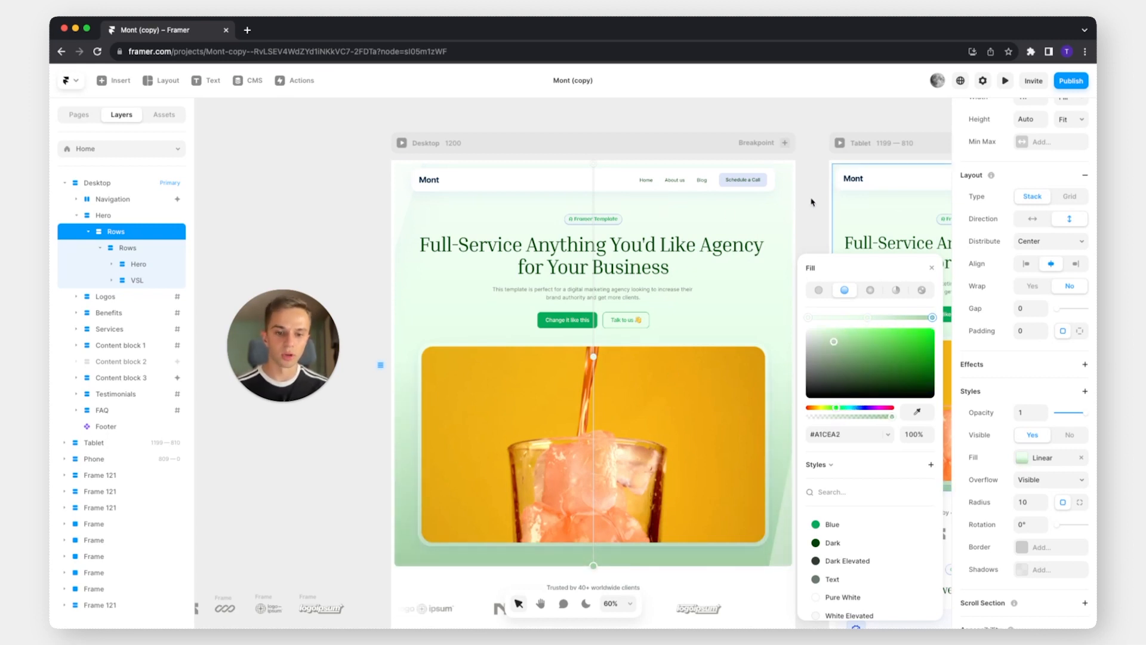
{"action": "left_click", "coordinate": [812, 202]}
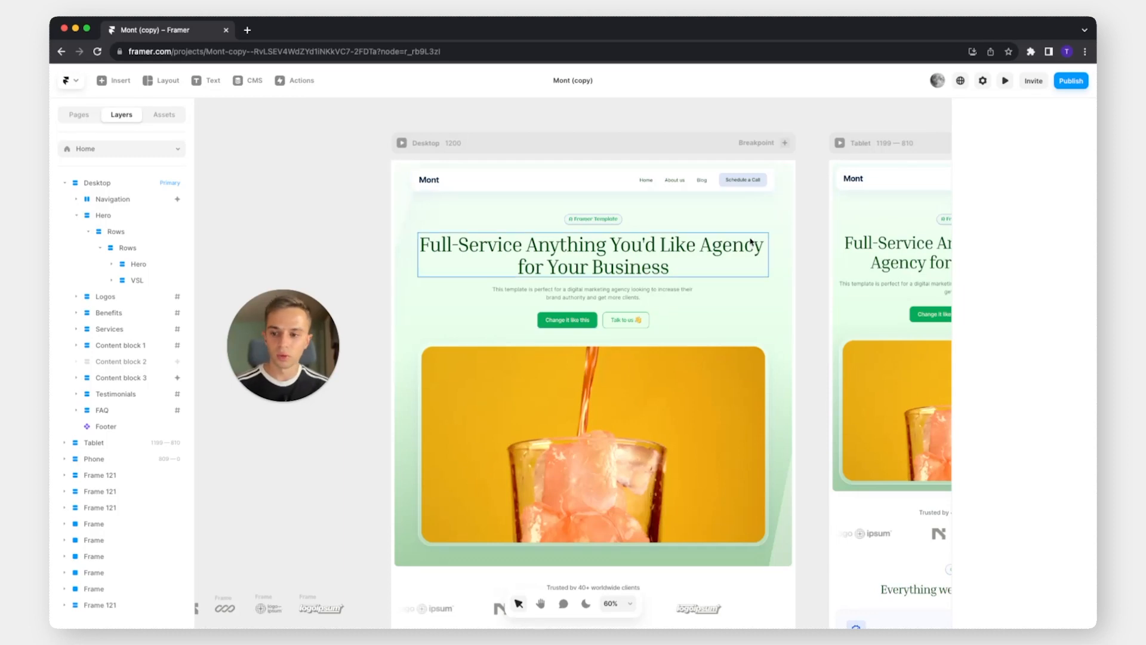
Apply the Blue color style to the fill of the Join shape inside the SEO card's icon in the Services section
{"action": "scroll", "coordinate": [686, 299], "scroll_direction": "down", "scroll_amount": 10}
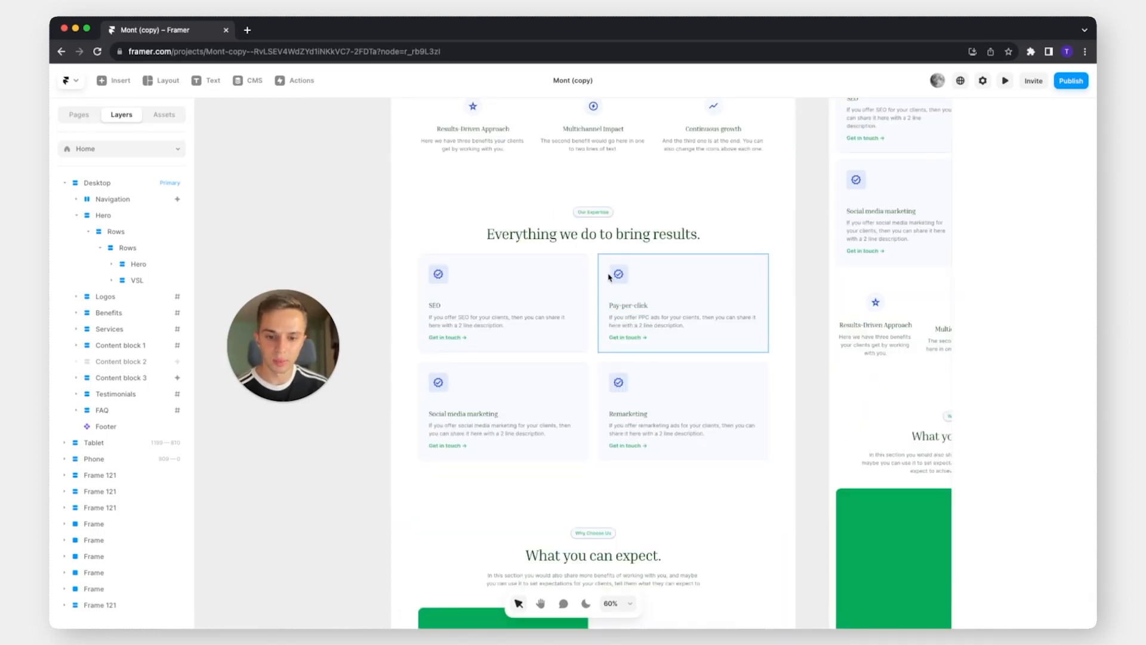
{"action": "left_click", "coordinate": [445, 281]}
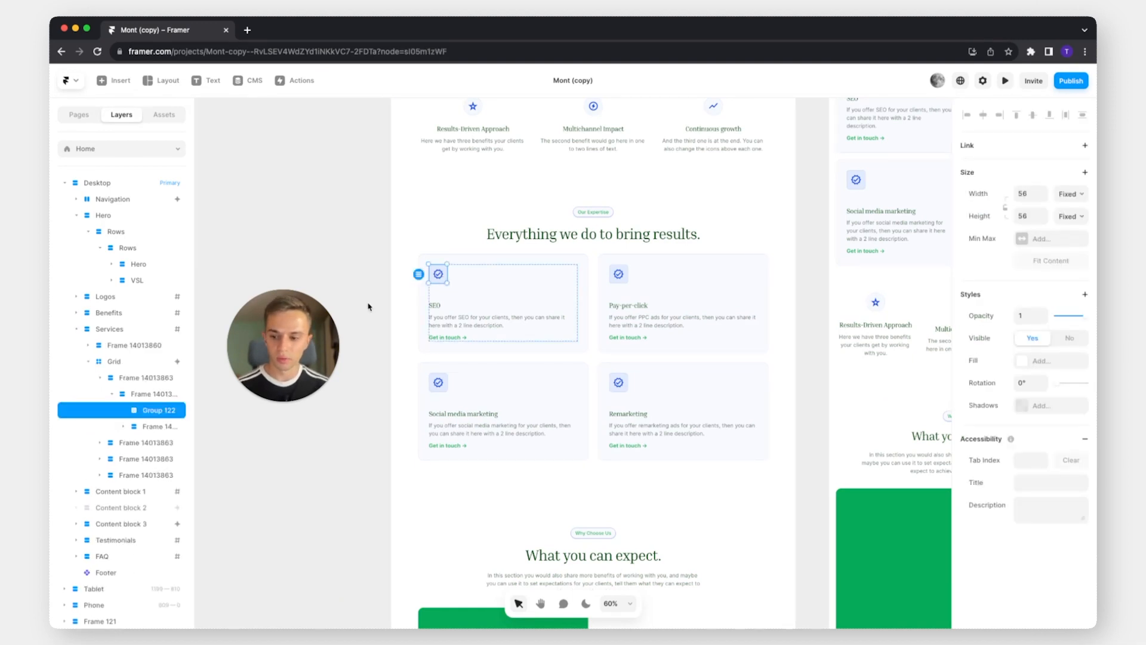
{"action": "double_click", "coordinate": [439, 279]}
{"action": "left_click", "coordinate": [125, 202]}
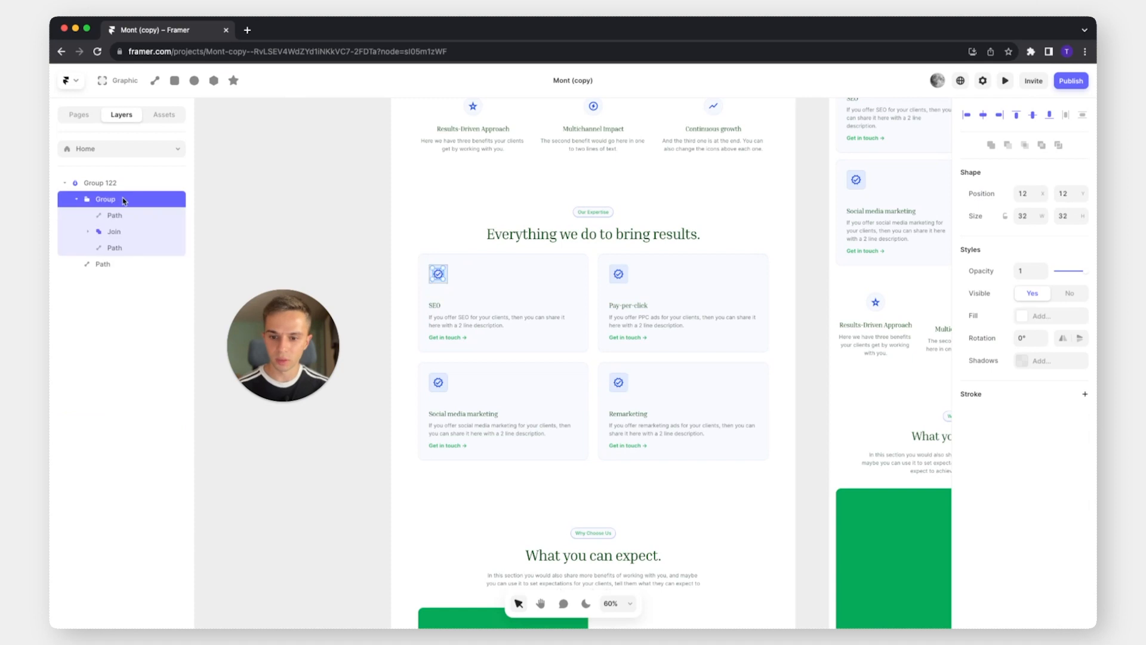
{"action": "left_click", "coordinate": [137, 232]}
{"action": "scroll", "coordinate": [401, 299], "scroll_direction": "up", "scroll_amount": 5}
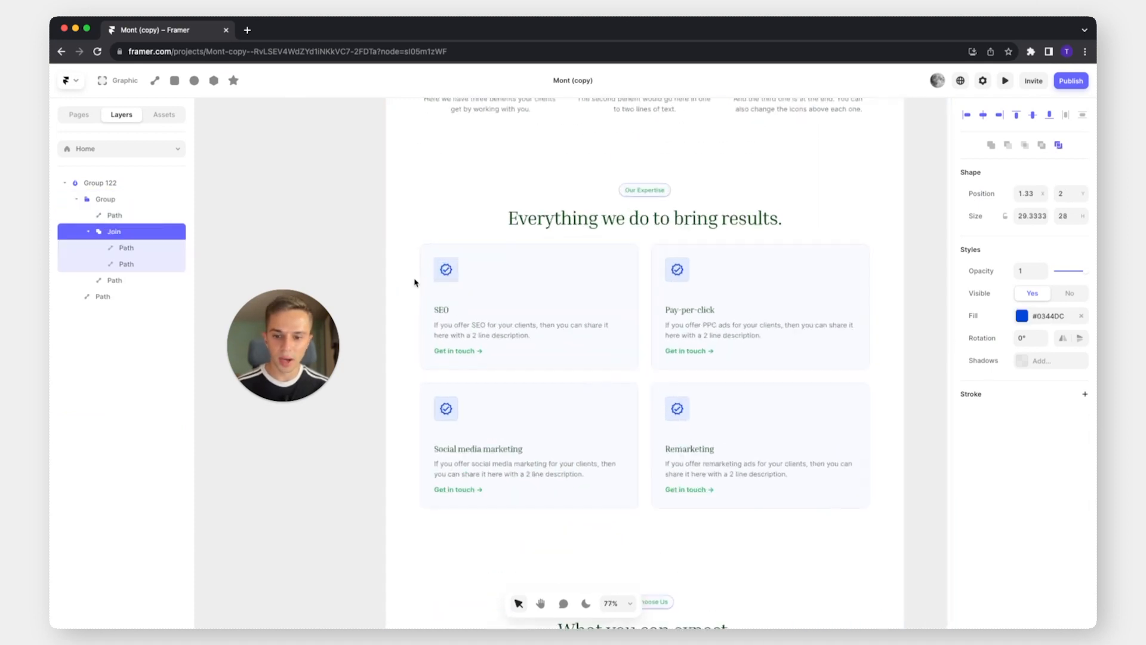
{"action": "scroll", "coordinate": [376, 253], "scroll_direction": "up", "scroll_amount": 2}
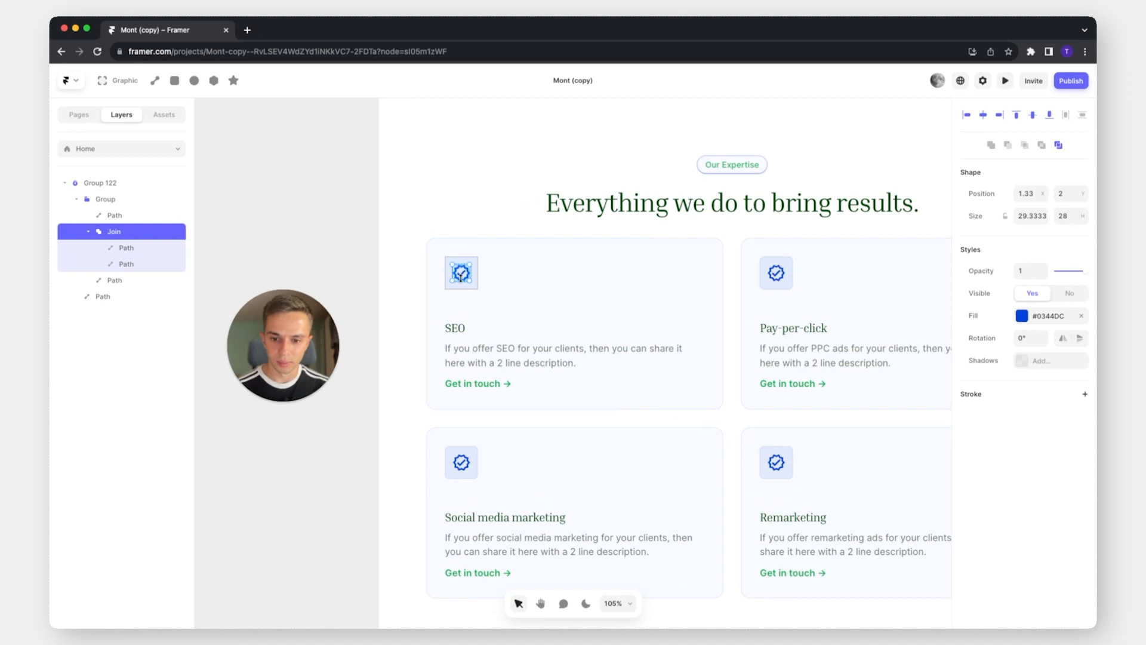
{"action": "left_click", "coordinate": [1022, 316]}
{"action": "left_click", "coordinate": [847, 512]}
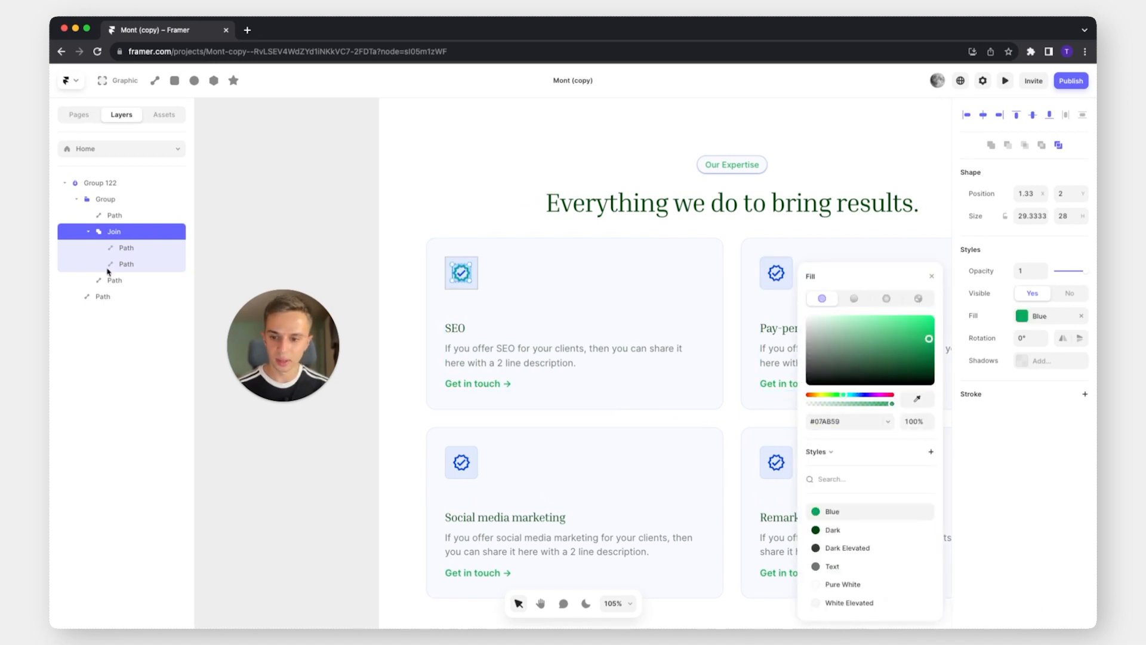
Find the checkmark path in the SEO icon group and apply the Blue color style to its fill
{"action": "left_click", "coordinate": [127, 281]}
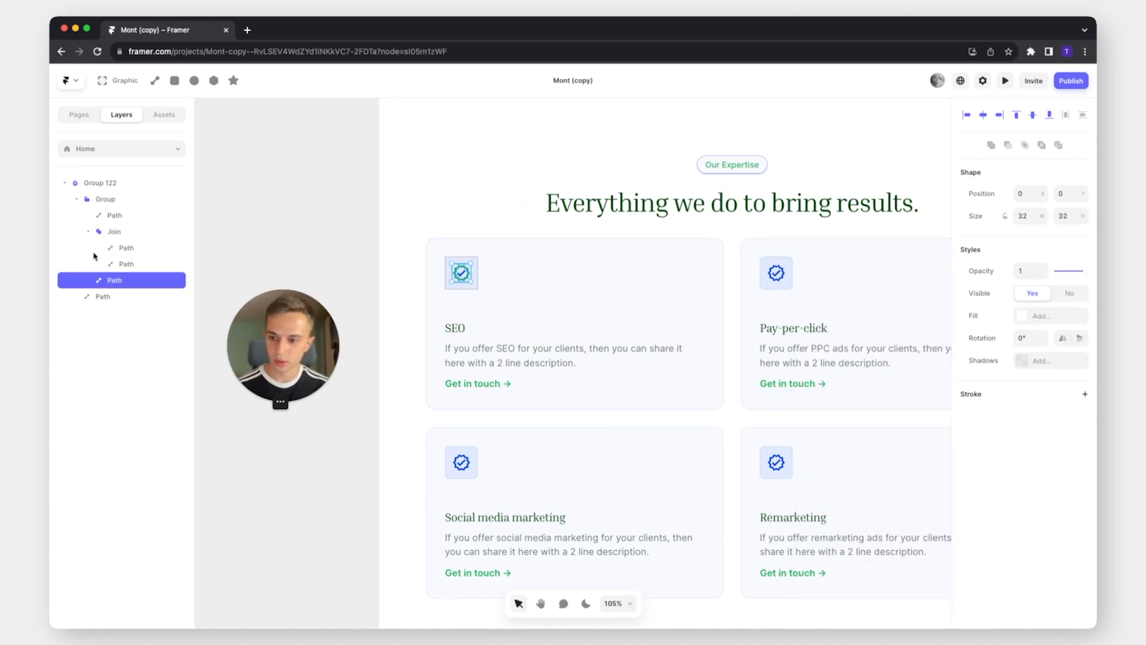
{"action": "left_click", "coordinate": [150, 265]}
{"action": "left_click", "coordinate": [145, 254]}
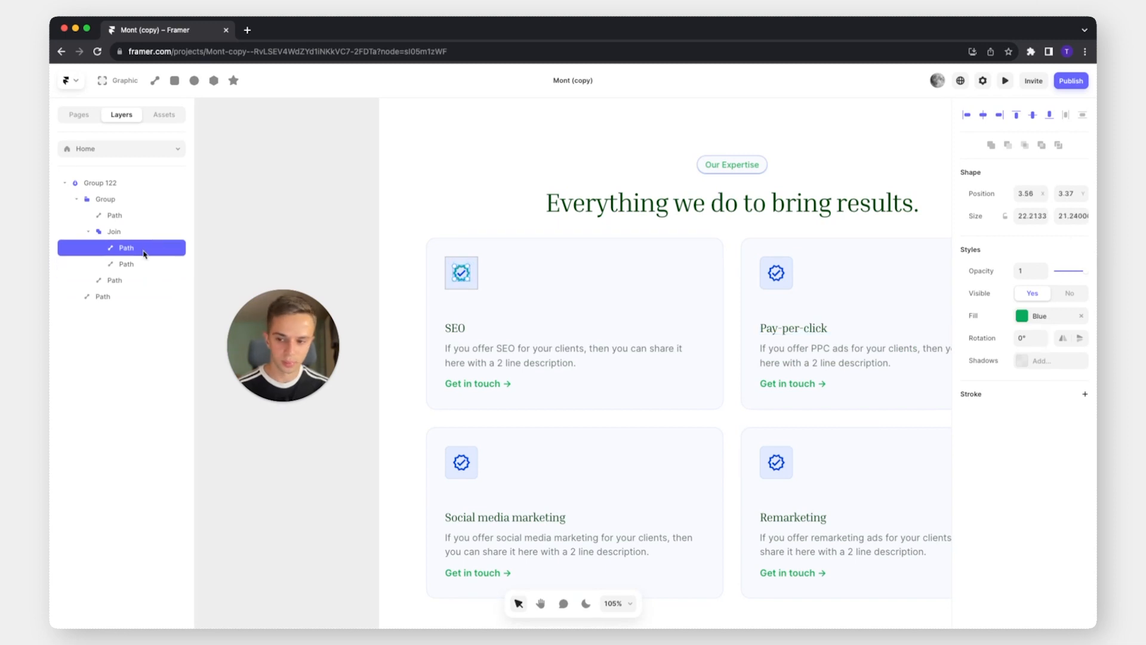
{"action": "left_click", "coordinate": [136, 264]}
{"action": "left_click", "coordinate": [105, 299]}
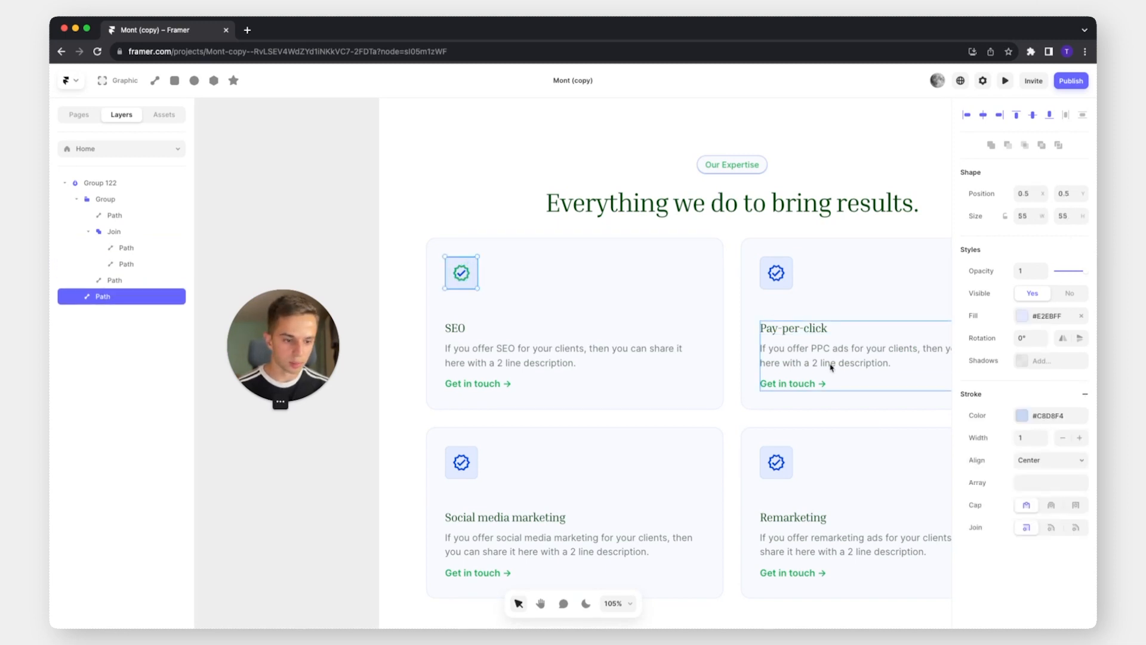
{"action": "left_click", "coordinate": [138, 216]}
{"action": "left_click", "coordinate": [1018, 321]}
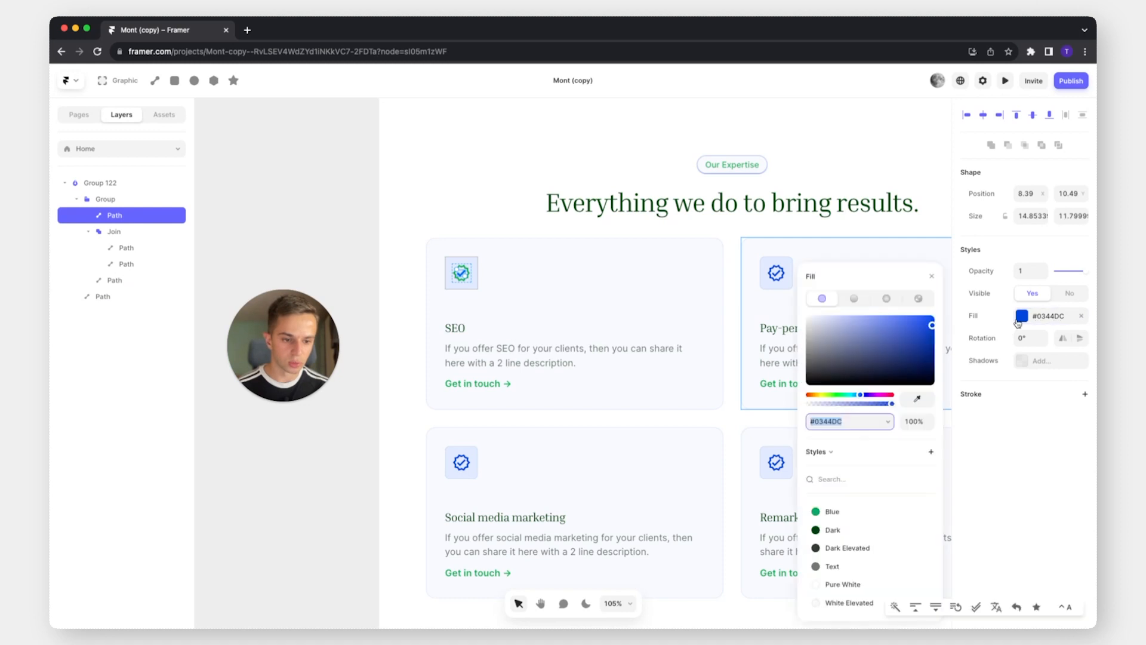
{"action": "left_click", "coordinate": [857, 511]}
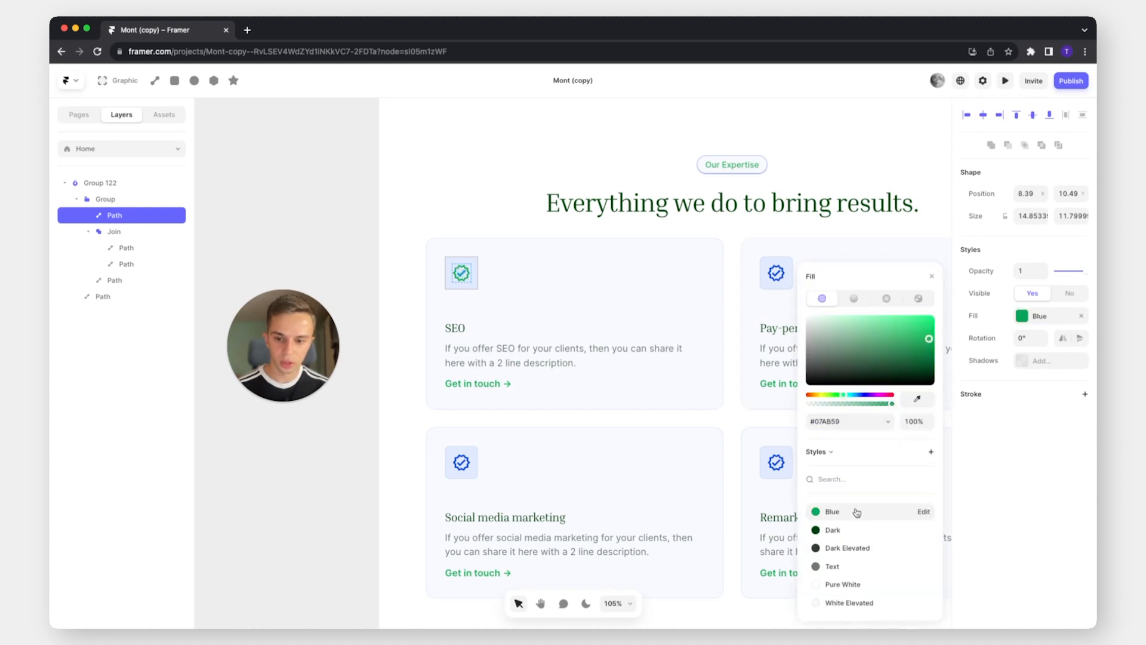
Recolor the fill of the SEO icon's square background path to pale green #E3F8ED
{"action": "left_click", "coordinate": [104, 298]}
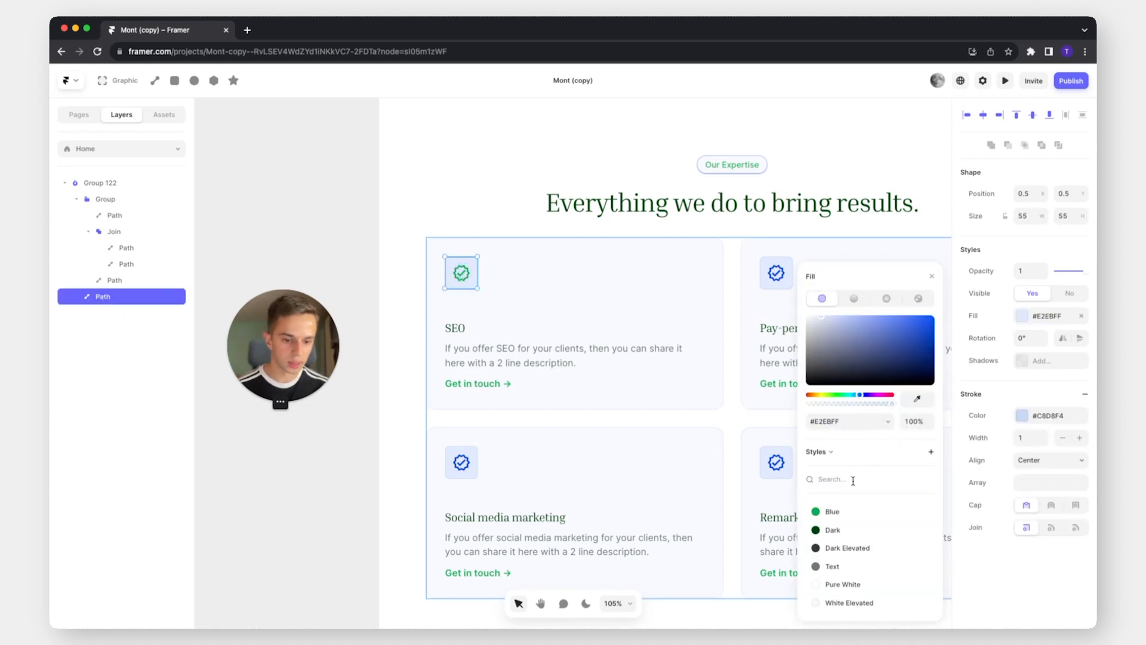
{"action": "left_click", "coordinate": [831, 512]}
{"action": "left_click_drag", "start_coordinate": [869, 329], "coordinate": [821, 322]}
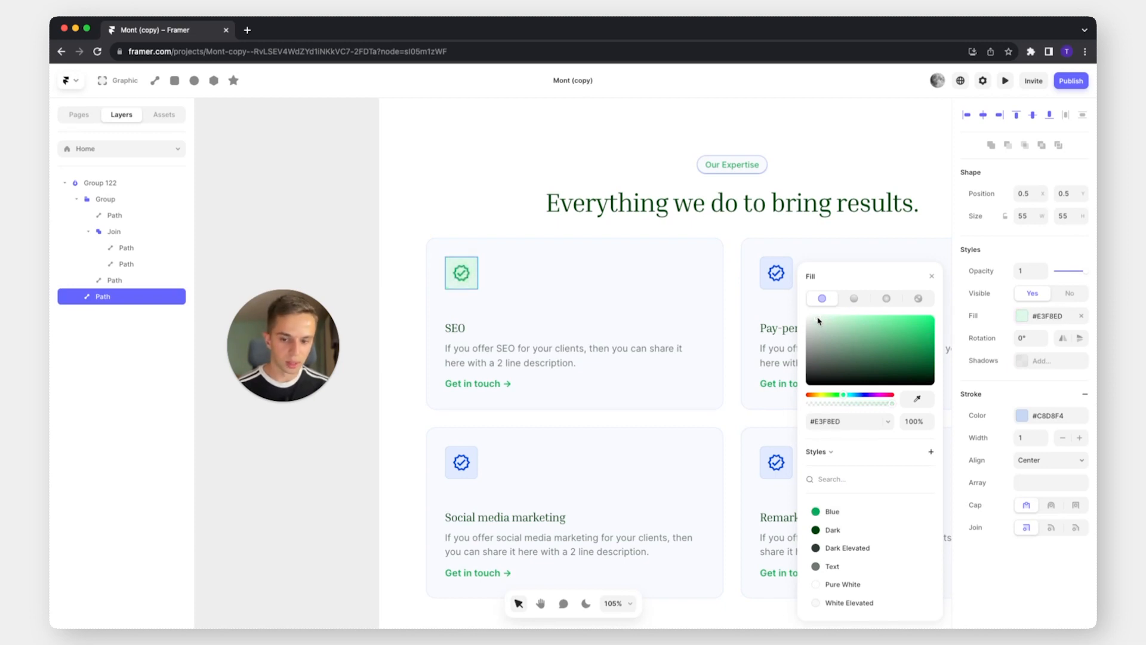
{"action": "left_click", "coordinate": [330, 197]}
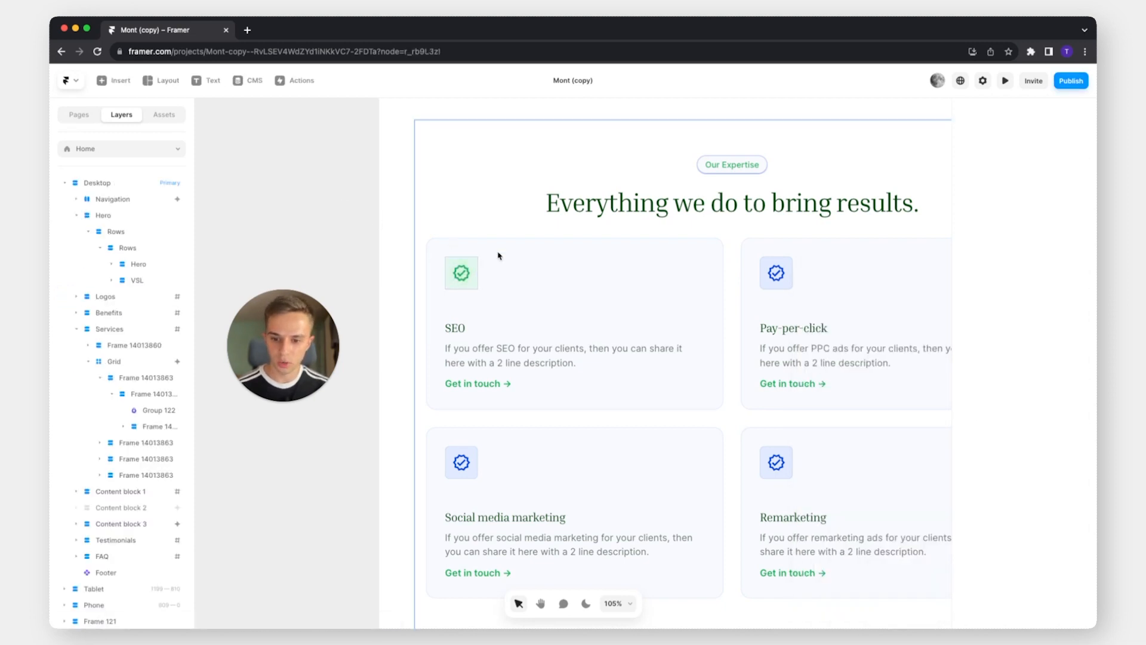
Set the corner radius of the SEO card's icon graphic to 10
{"action": "left_click", "coordinate": [469, 266]}
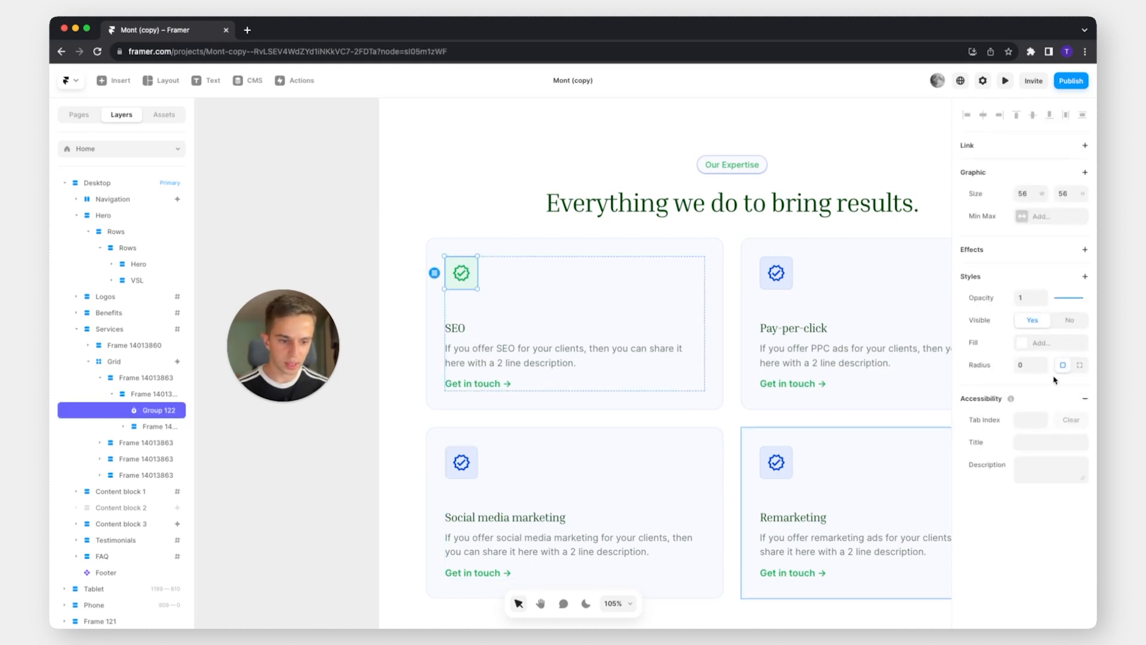
{"action": "left_click", "coordinate": [776, 273]}
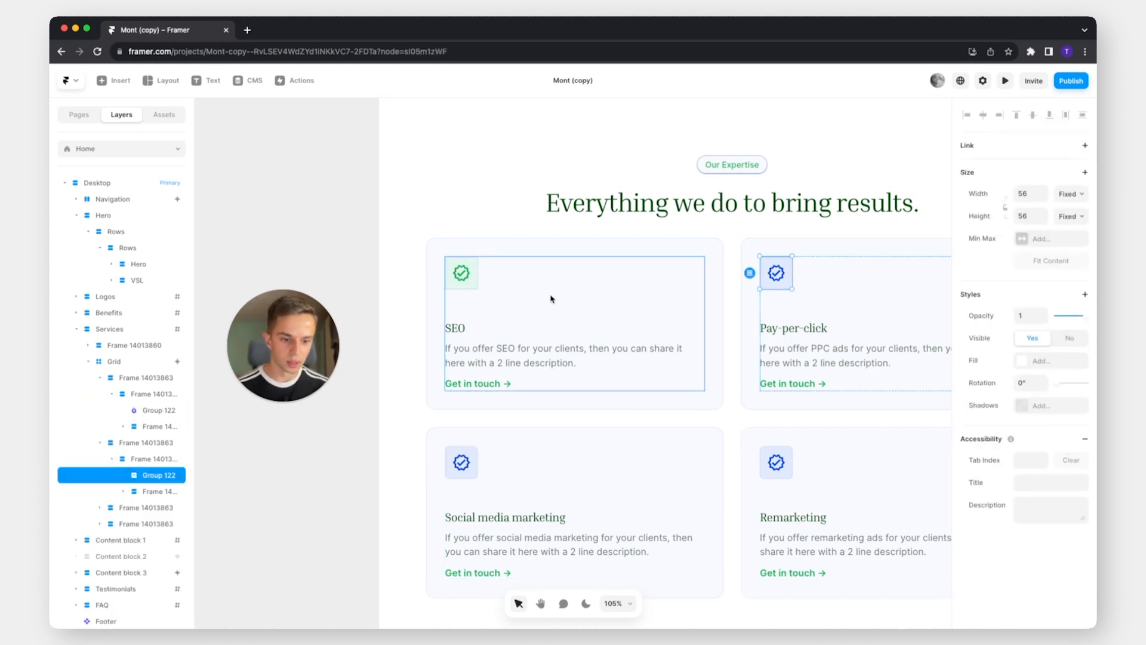
{"action": "left_click", "coordinate": [476, 280]}
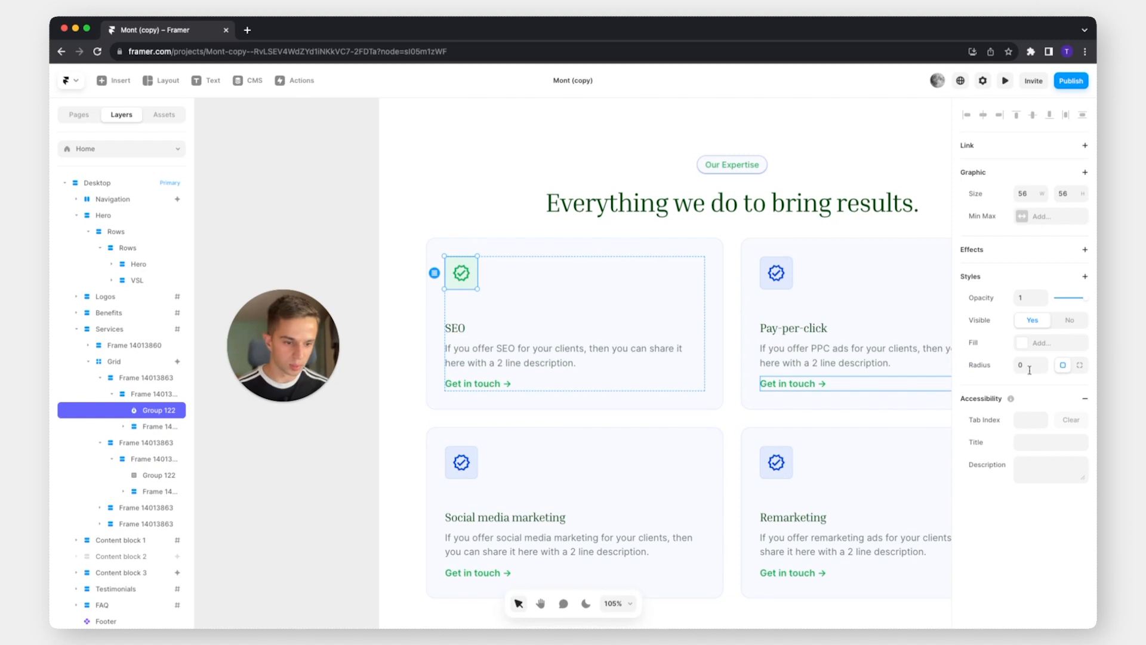
{"action": "left_click", "coordinate": [1024, 365]}
{"action": "type", "text": "5"}
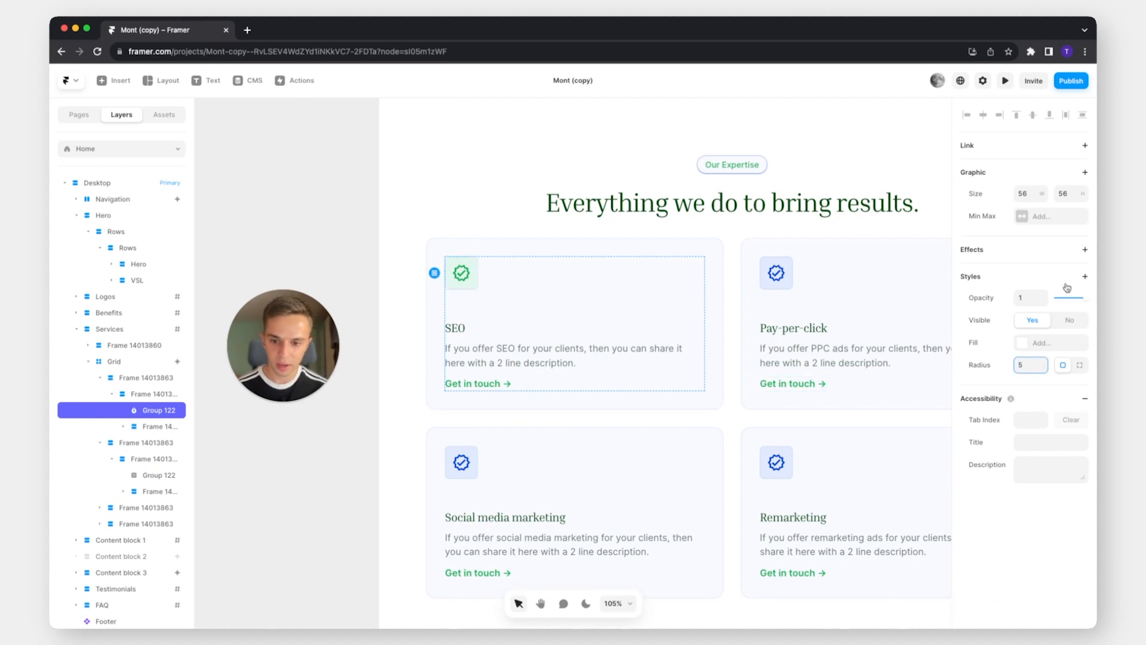
{"action": "key", "text": "BackSpace"}
{"action": "type", "text": "10"}
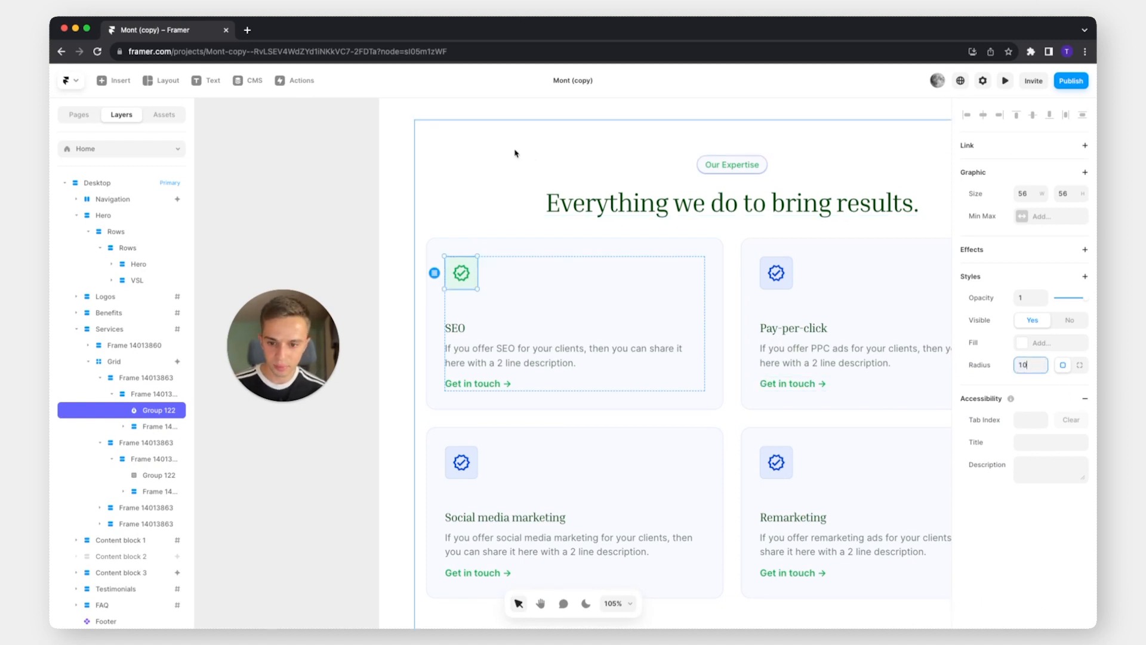
{"action": "left_click", "coordinate": [461, 113]}
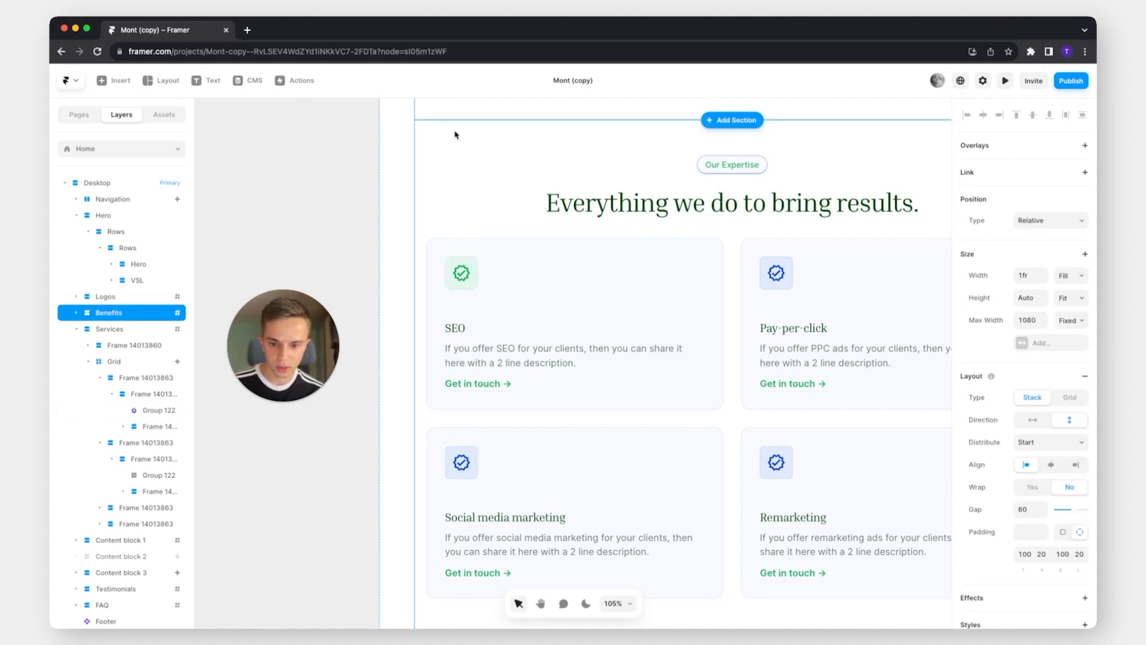
{"action": "double_click", "coordinate": [462, 278]}
{"action": "left_click", "coordinate": [297, 259]}
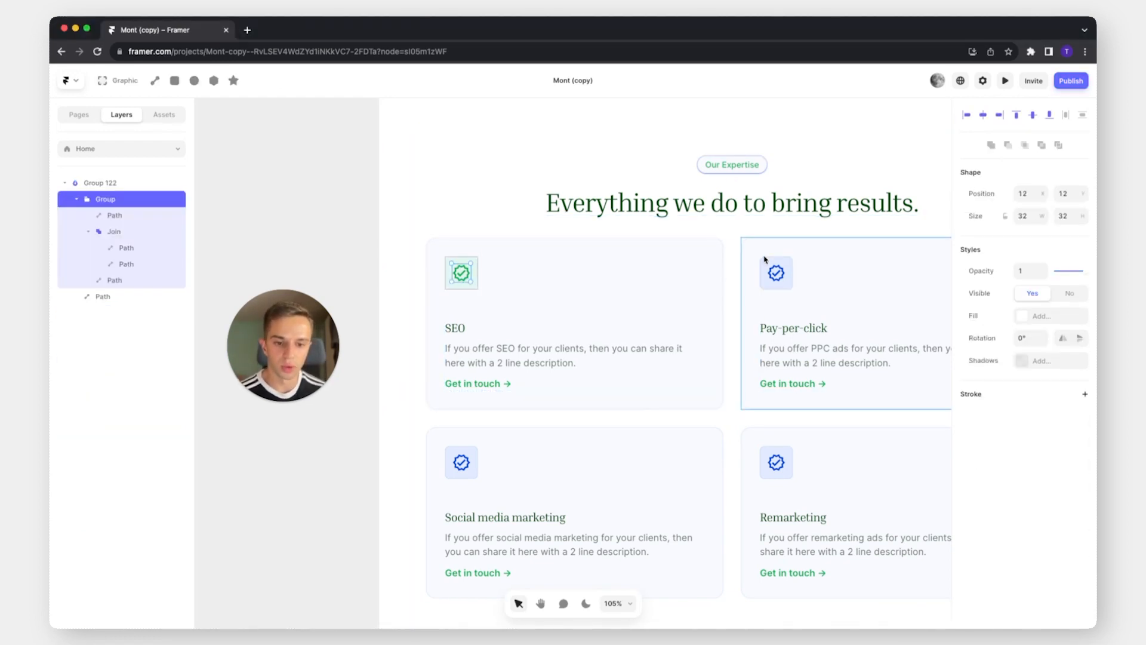
Change the "Our Expertise" badge's fill to the Blue color style at 3% opacity
{"action": "scroll", "coordinate": [589, 281], "scroll_direction": "right", "scroll_amount": 3}
{"action": "scroll", "coordinate": [588, 267], "scroll_direction": "up", "scroll_amount": 3}
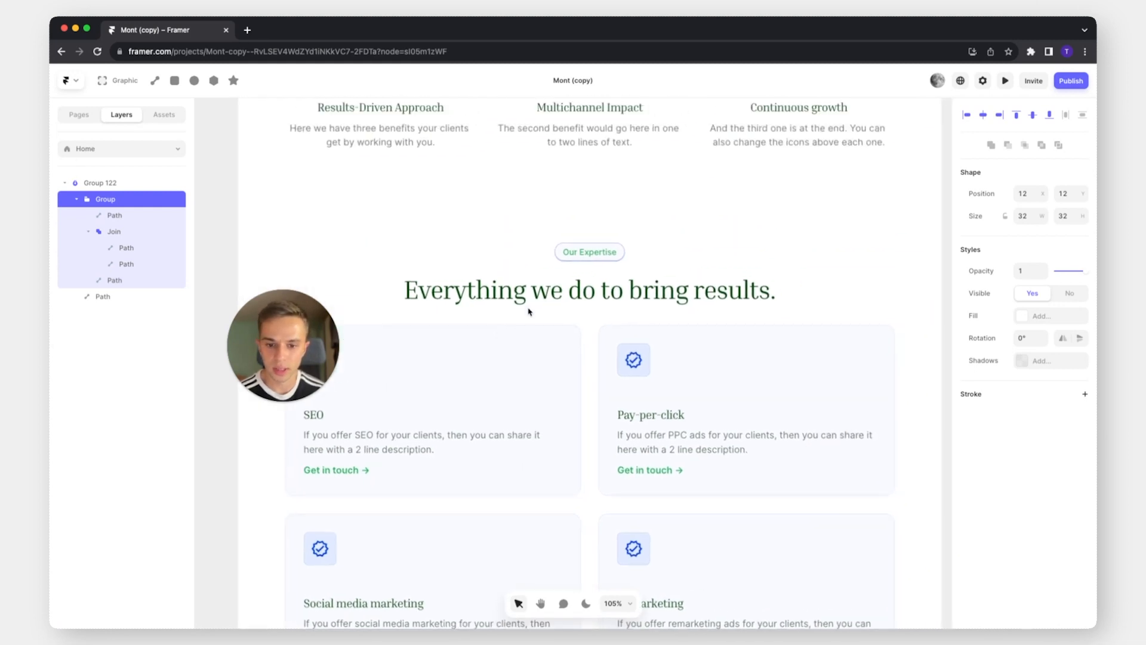
{"action": "left_click", "coordinate": [583, 261]}
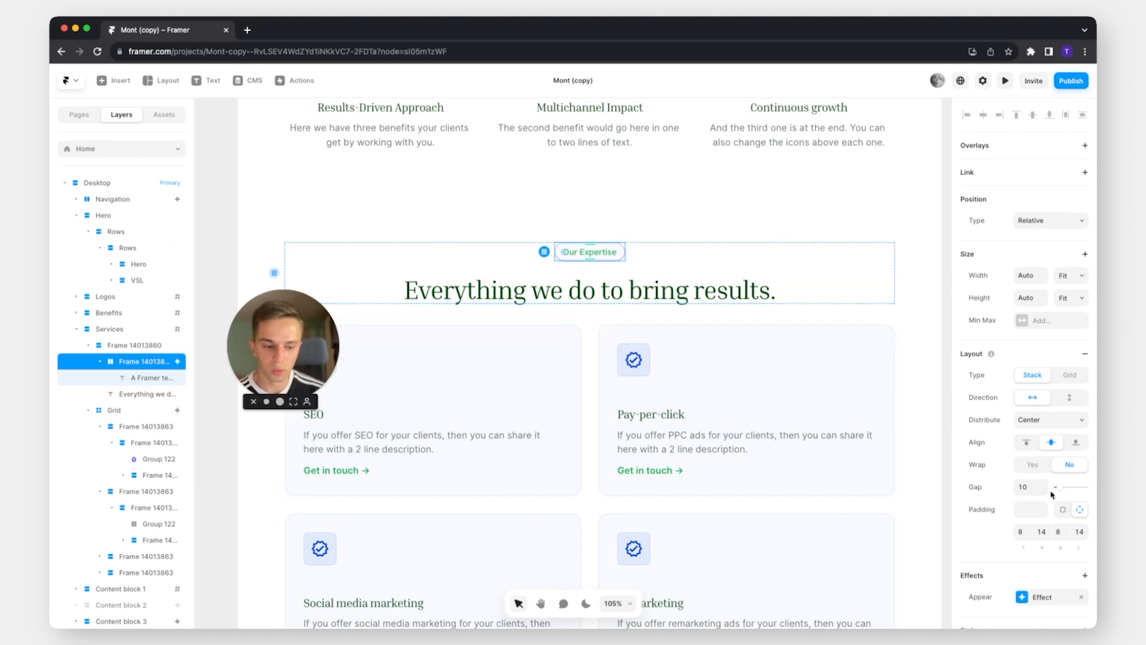
{"action": "scroll", "coordinate": [1029, 482], "scroll_direction": "down", "scroll_amount": 5}
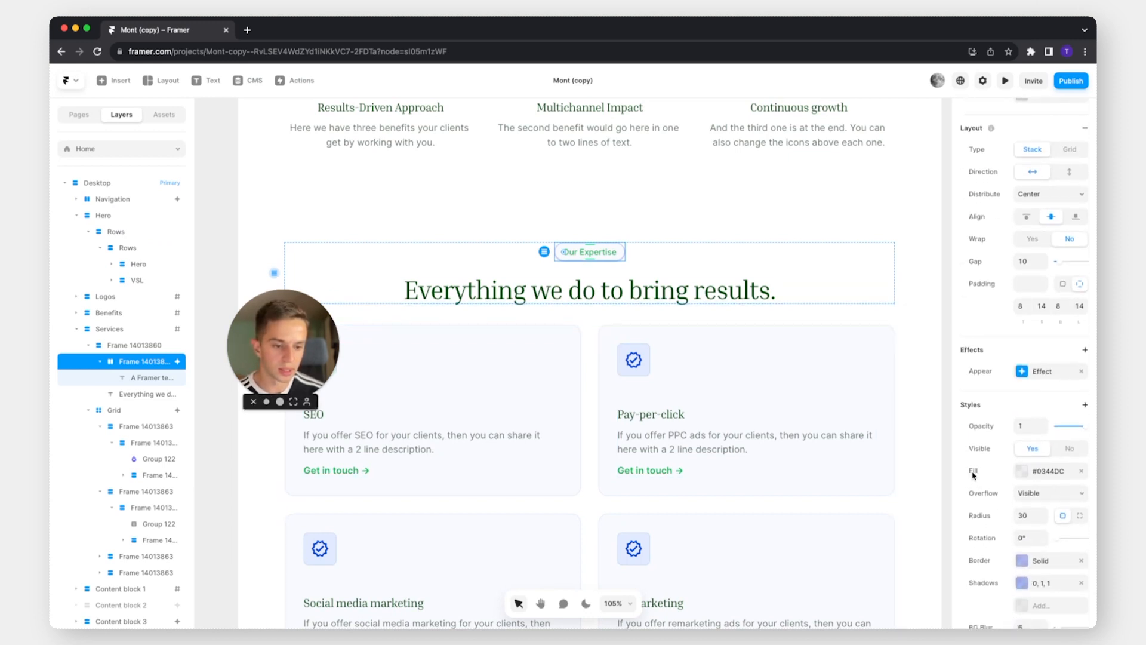
{"action": "left_click", "coordinate": [1030, 471]}
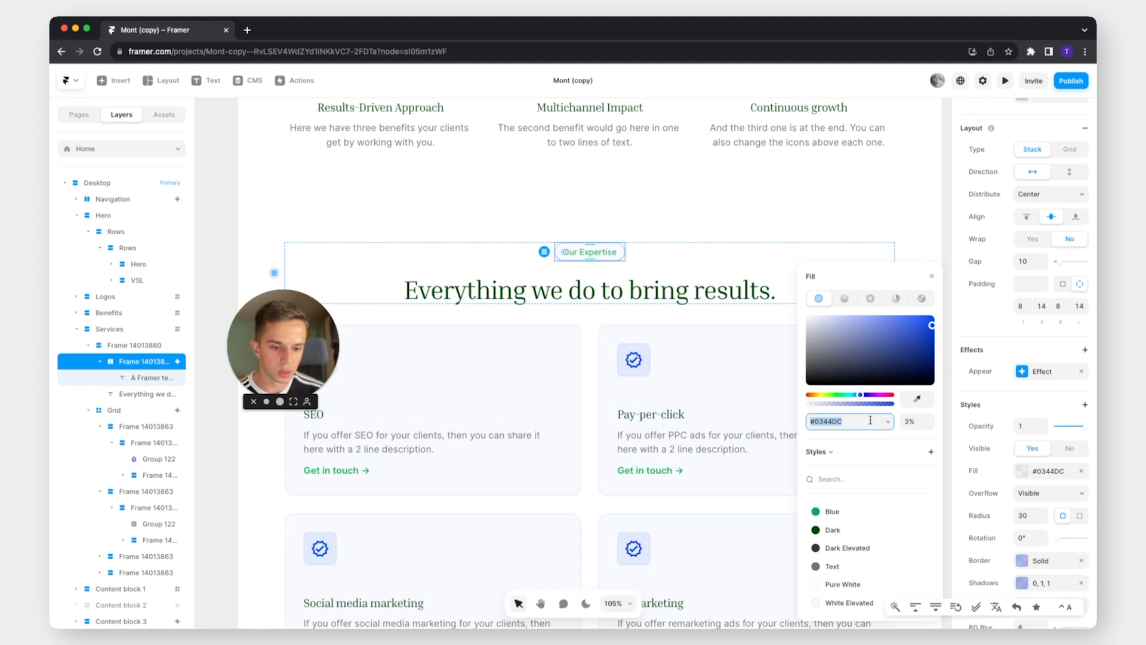
{"action": "left_click", "coordinate": [830, 511]}
{"action": "left_click", "coordinate": [914, 422]}
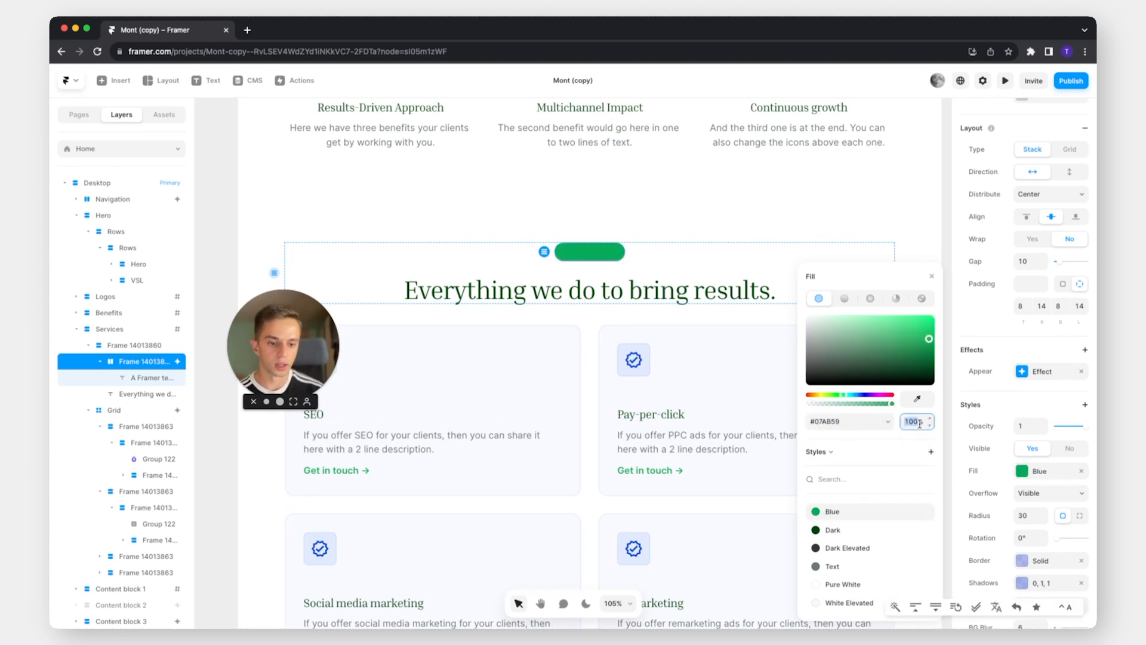
{"action": "type", "text": "3"}
{"action": "key", "text": "Return"}
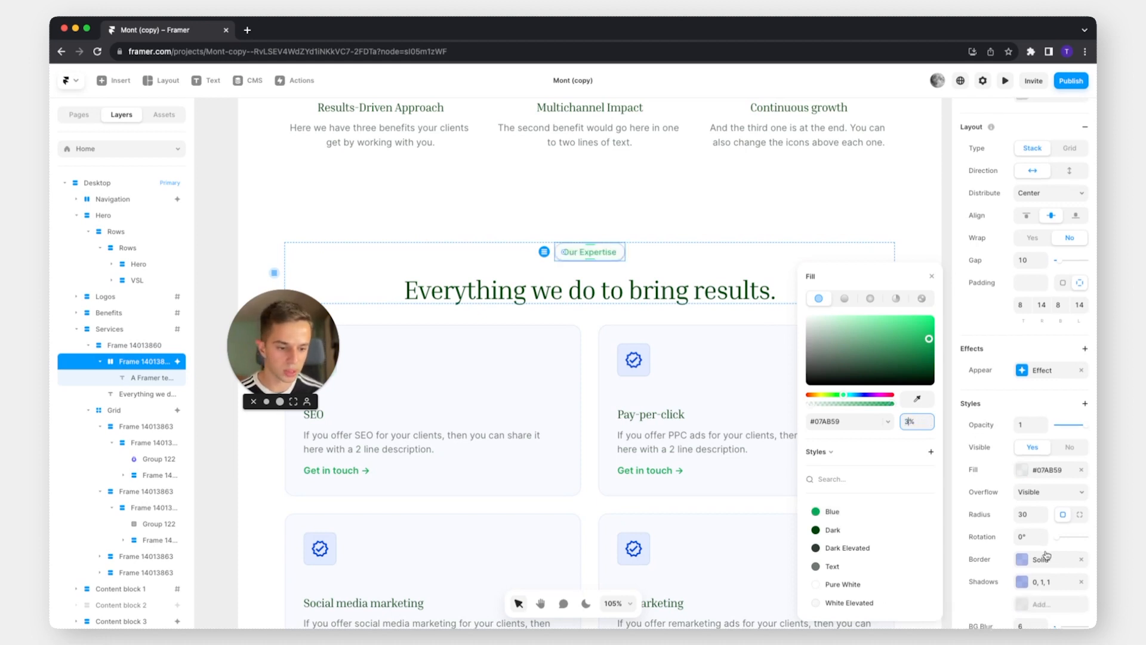
Change the "Our Expertise" badge's border color to the Blue style at 36% opacity
{"action": "scroll", "coordinate": [1039, 555], "scroll_direction": "down", "scroll_amount": 1}
{"action": "left_click", "coordinate": [1038, 546]}
{"action": "left_click", "coordinate": [902, 566]}
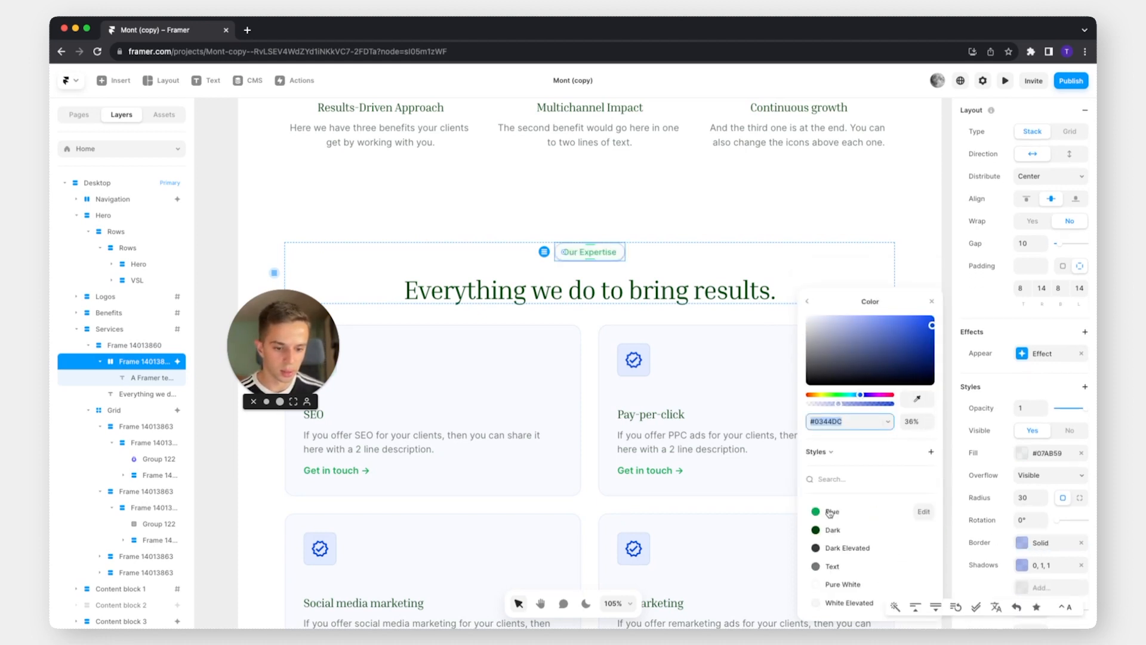
{"action": "left_click", "coordinate": [829, 513]}
{"action": "left_click", "coordinate": [916, 420]}
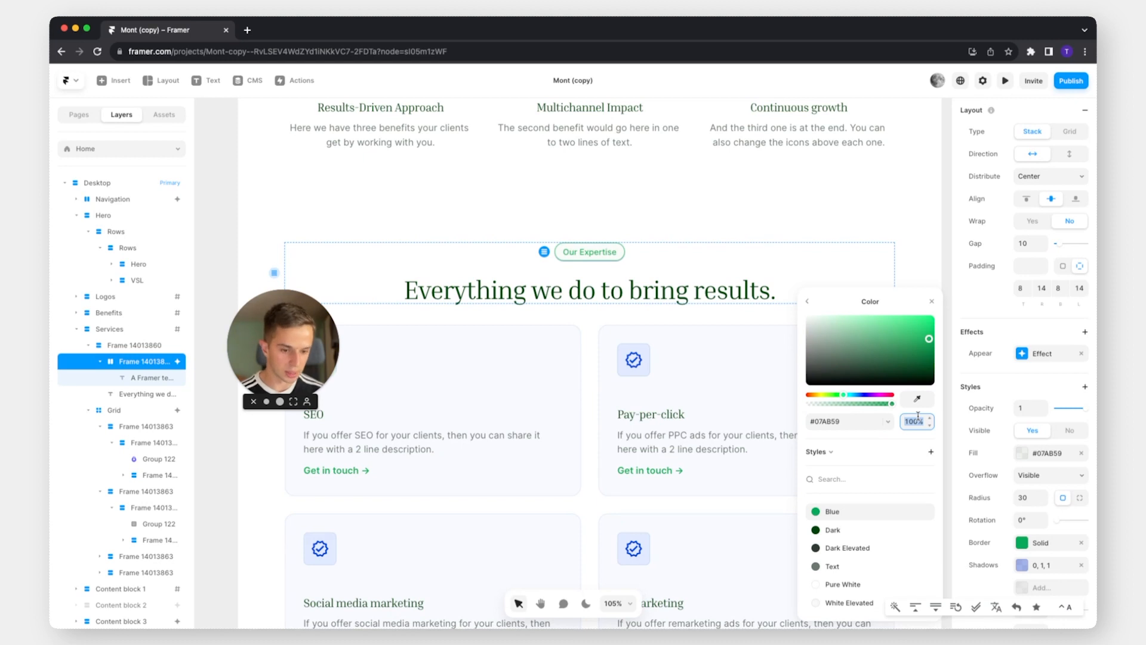
{"action": "type", "text": "36"}
Change the "Our Expertise" badge's shadow color to the Blue style at 40% opacity
{"action": "left_click", "coordinate": [1039, 566]}
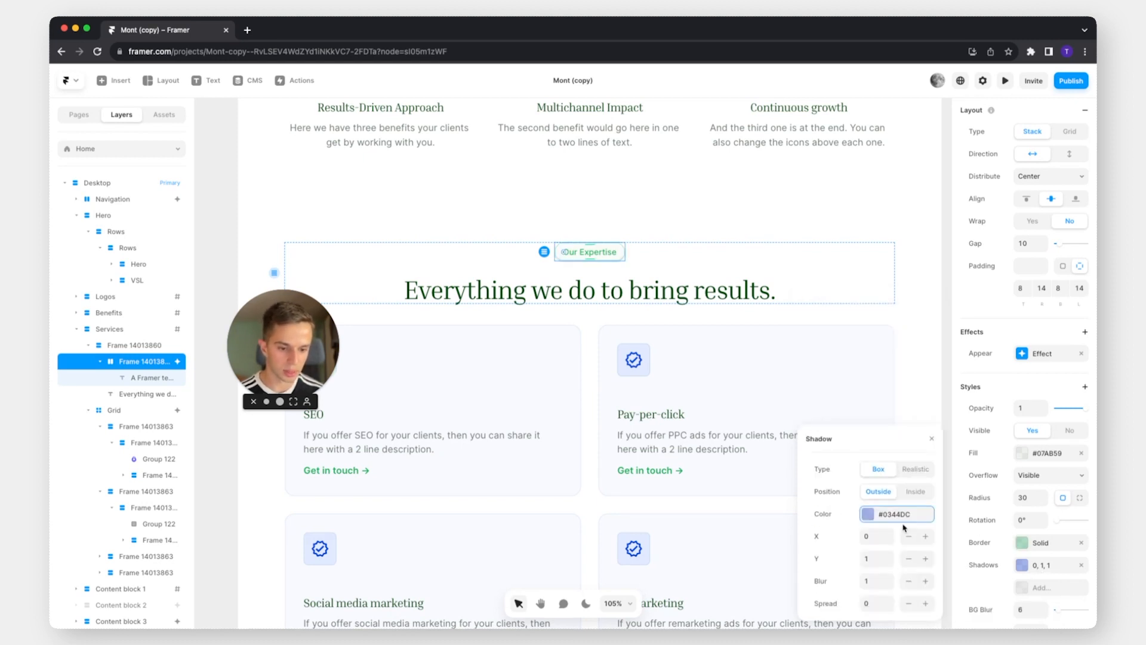
{"action": "left_click", "coordinate": [859, 513]}
{"action": "left_click", "coordinate": [839, 512]}
{"action": "left_click", "coordinate": [910, 422]}
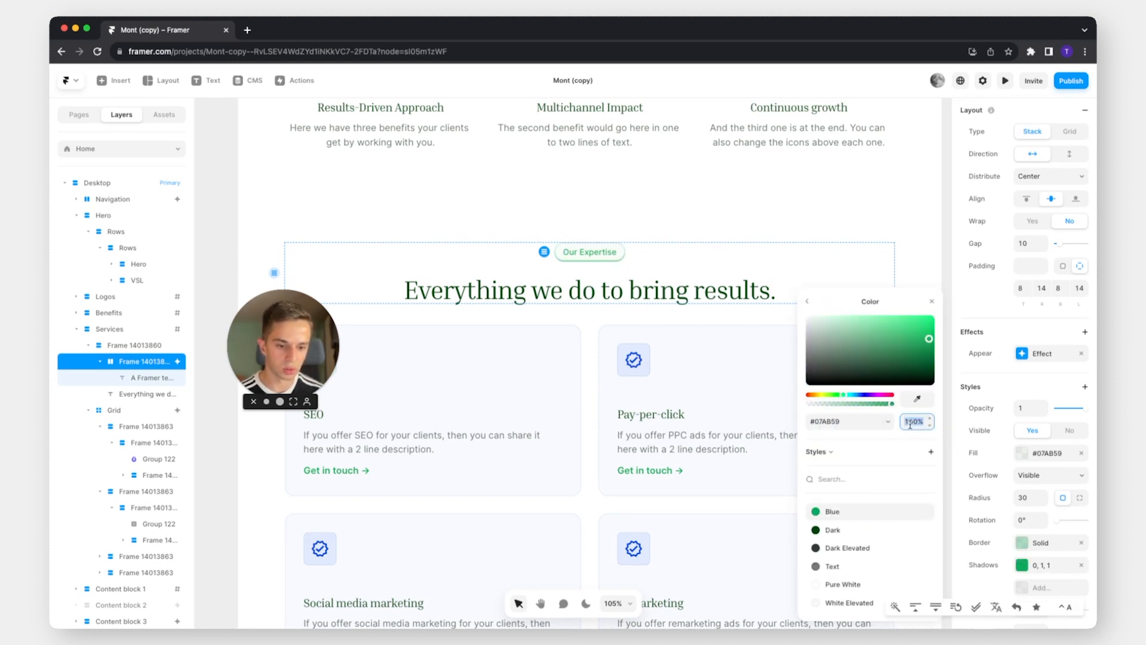
{"action": "type", "text": "40"}
{"action": "key", "text": "Return"}
{"action": "left_click", "coordinate": [818, 234]}
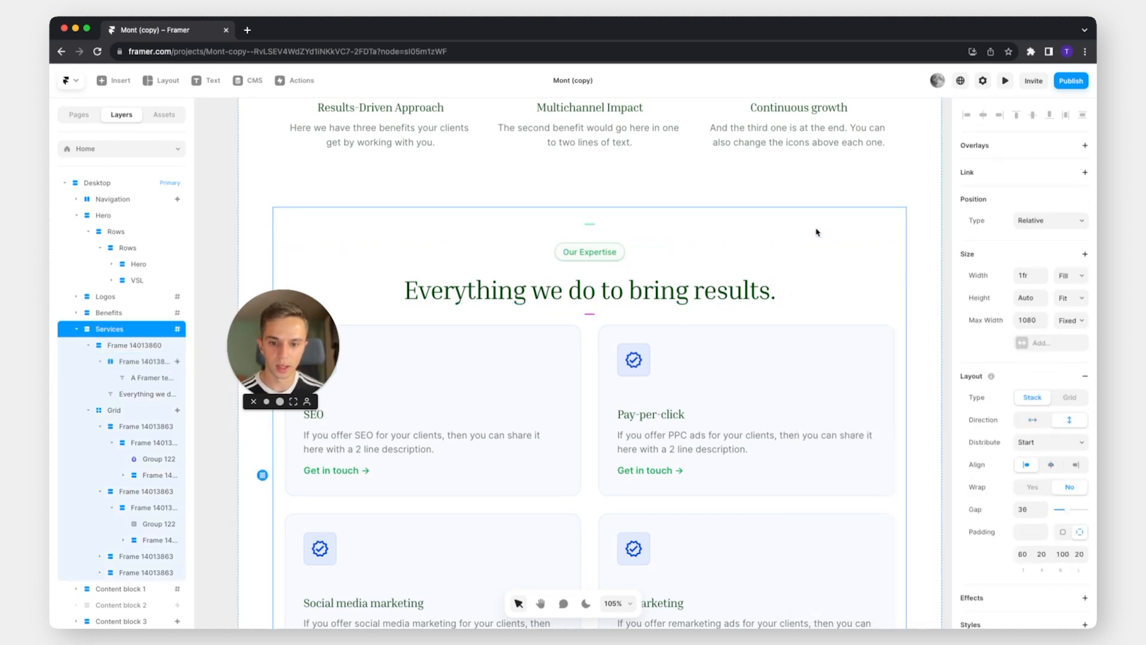
{"action": "scroll", "coordinate": [595, 276], "scroll_direction": "down", "scroll_amount": 3}
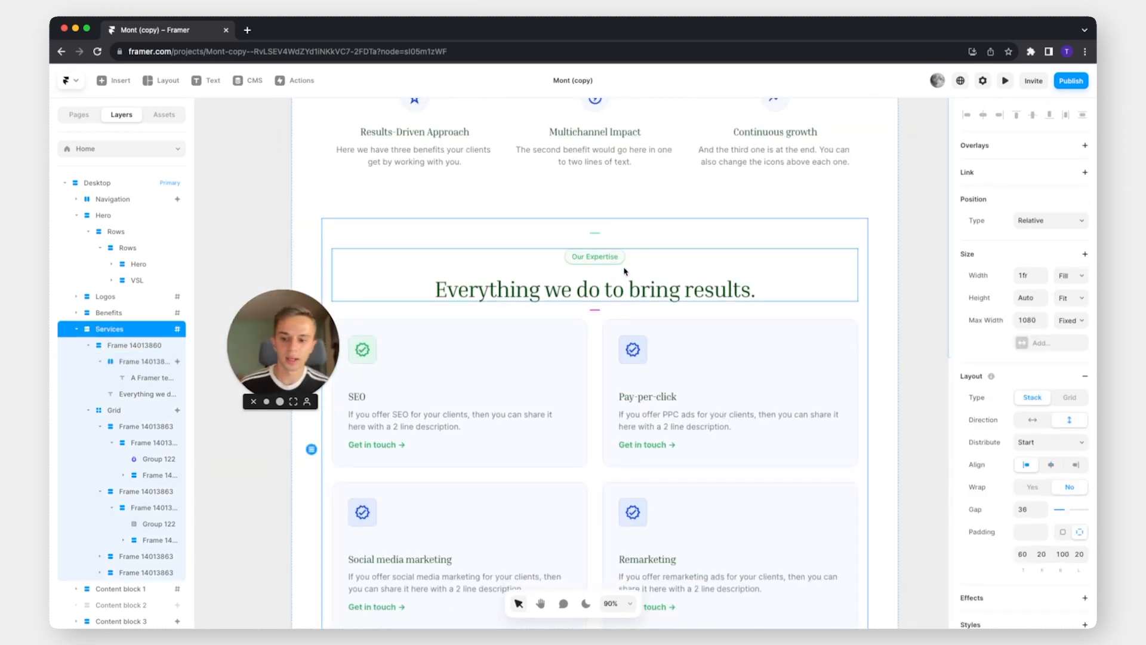
{"action": "left_click", "coordinate": [625, 268]}
{"action": "right_click", "coordinate": [625, 268]}
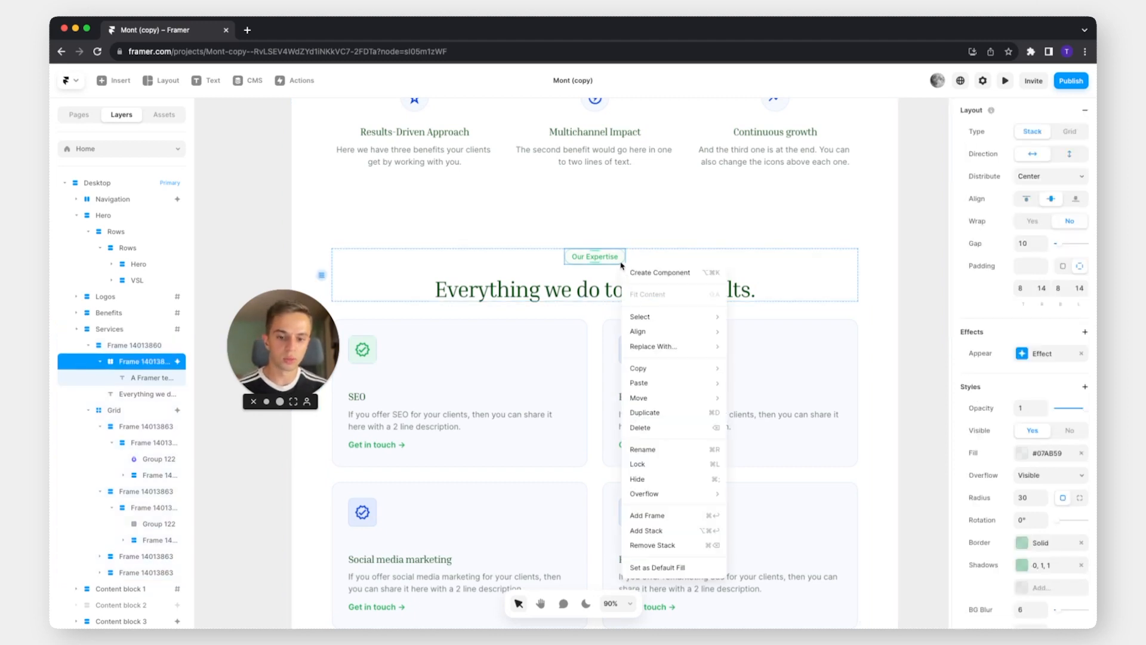
{"action": "mouse_move", "coordinate": [645, 329]}
{"action": "left_click", "coordinate": [601, 262]}
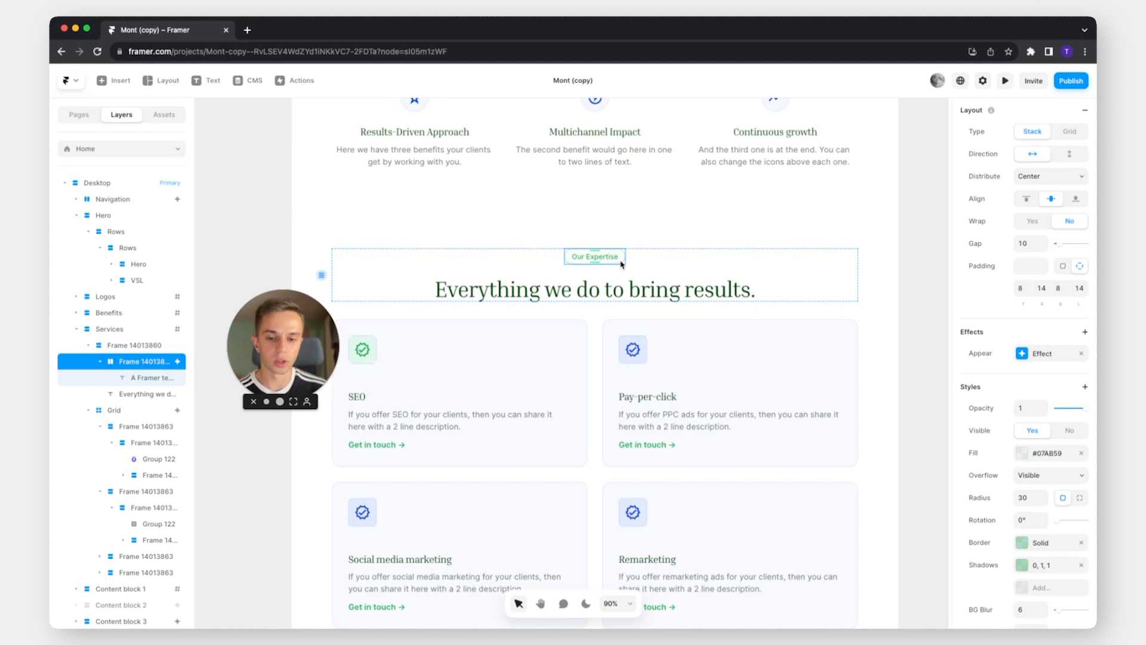
Copy the style of the "Our Expertise" badge
{"action": "right_click", "coordinate": [621, 264]}
{"action": "mouse_move", "coordinate": [686, 370]}
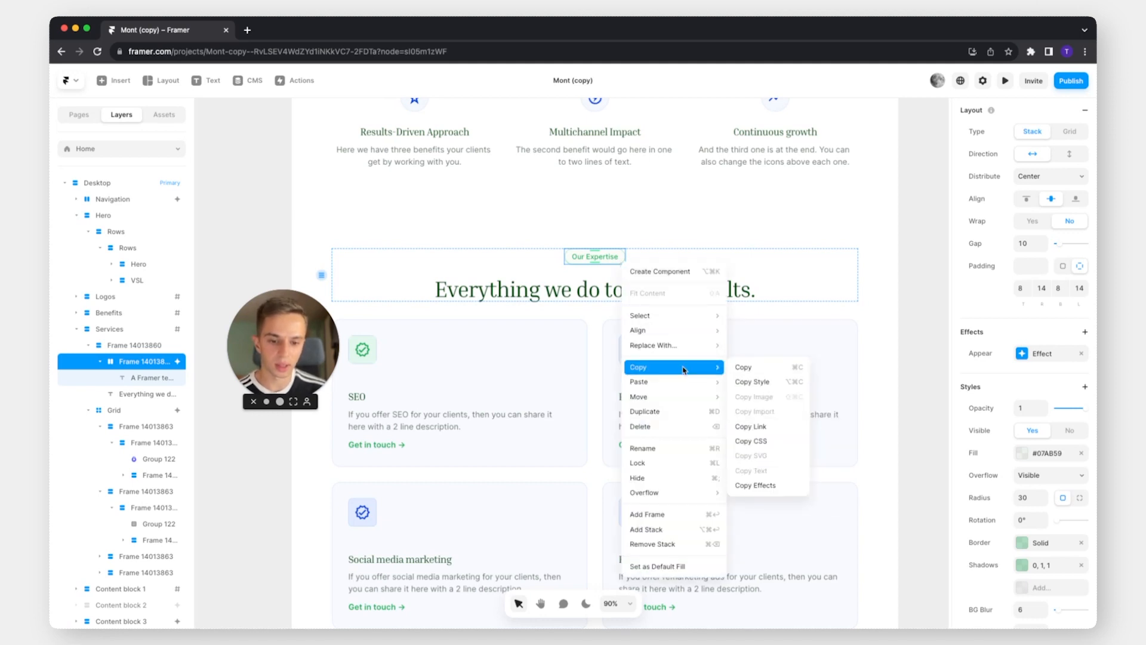
{"action": "left_click", "coordinate": [777, 380]}
Paste the copied badge style onto the hero badge and the other section badges, including "Why Choose Us" and "FAQ"
{"action": "scroll", "coordinate": [663, 328], "scroll_direction": "up", "scroll_amount": 15}
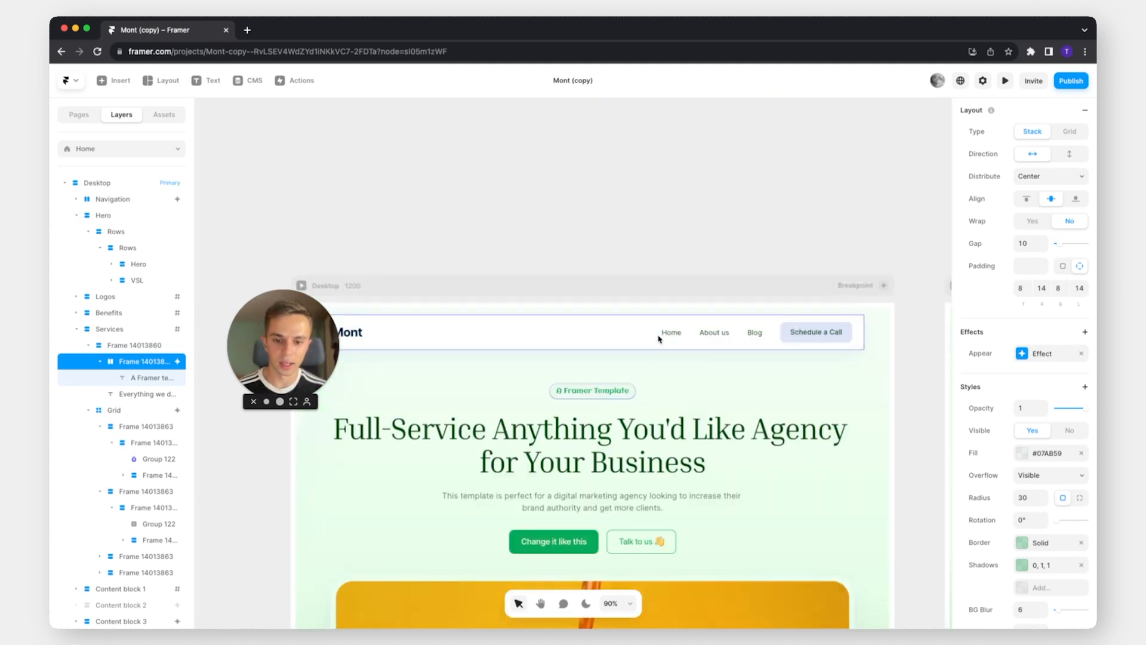
{"action": "left_click", "coordinate": [623, 398]}
{"action": "scroll", "coordinate": [647, 453], "scroll_direction": "down", "scroll_amount": 10}
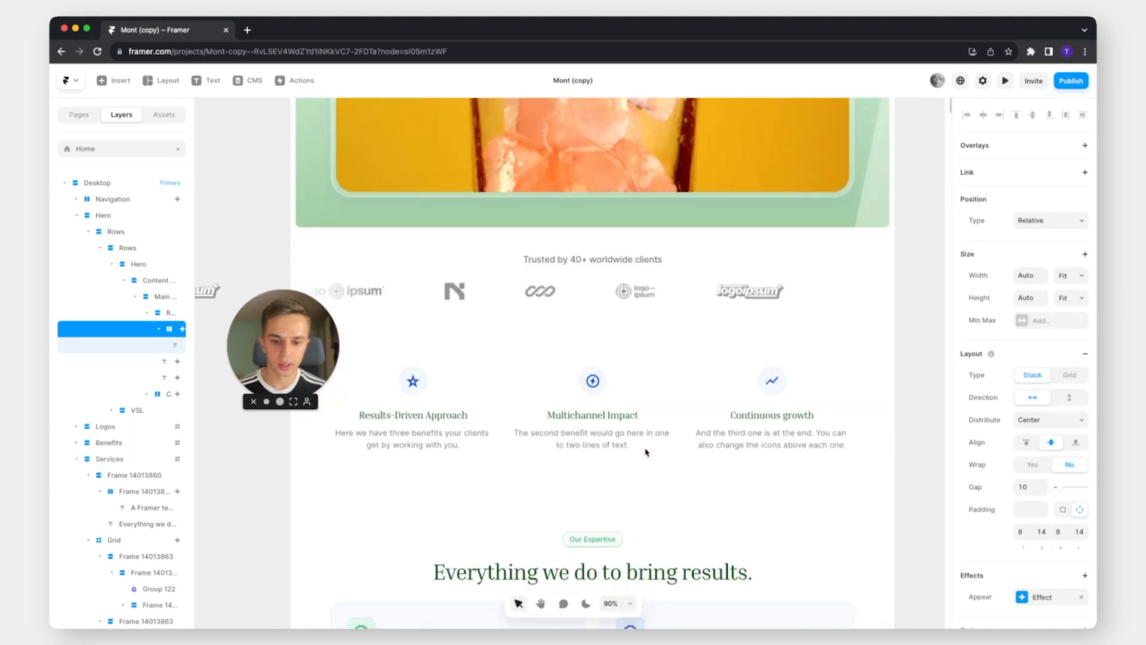
{"action": "scroll", "coordinate": [647, 453], "scroll_direction": "down", "scroll_amount": 15}
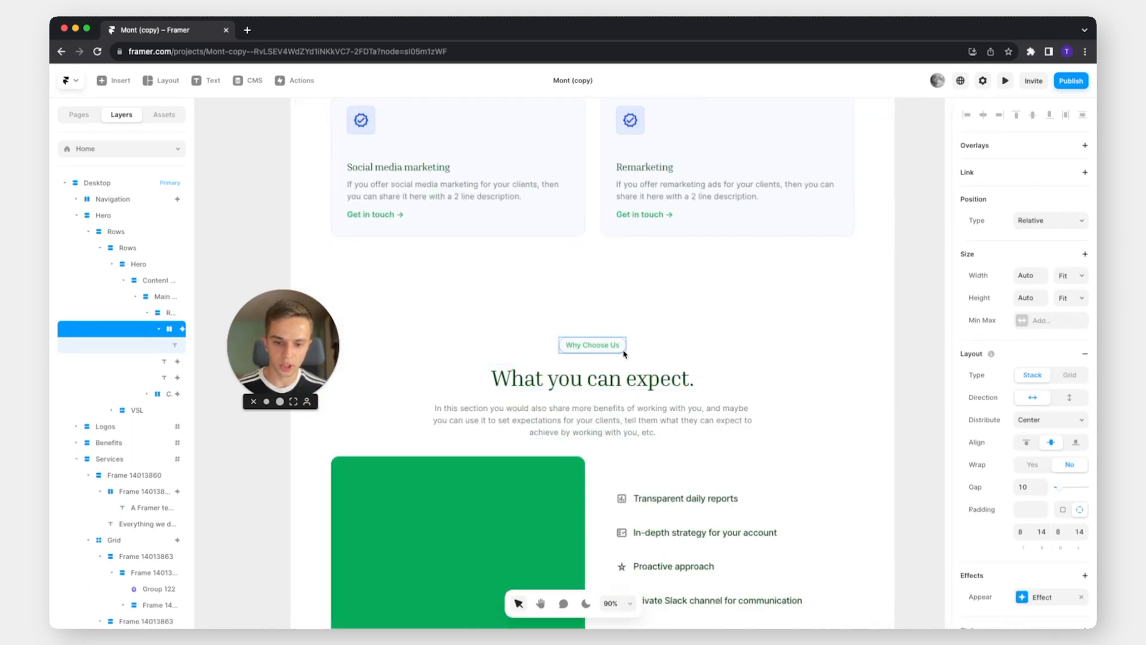
{"action": "left_click", "coordinate": [624, 353]}
{"action": "scroll", "coordinate": [624, 354], "scroll_direction": "down", "scroll_amount": 10}
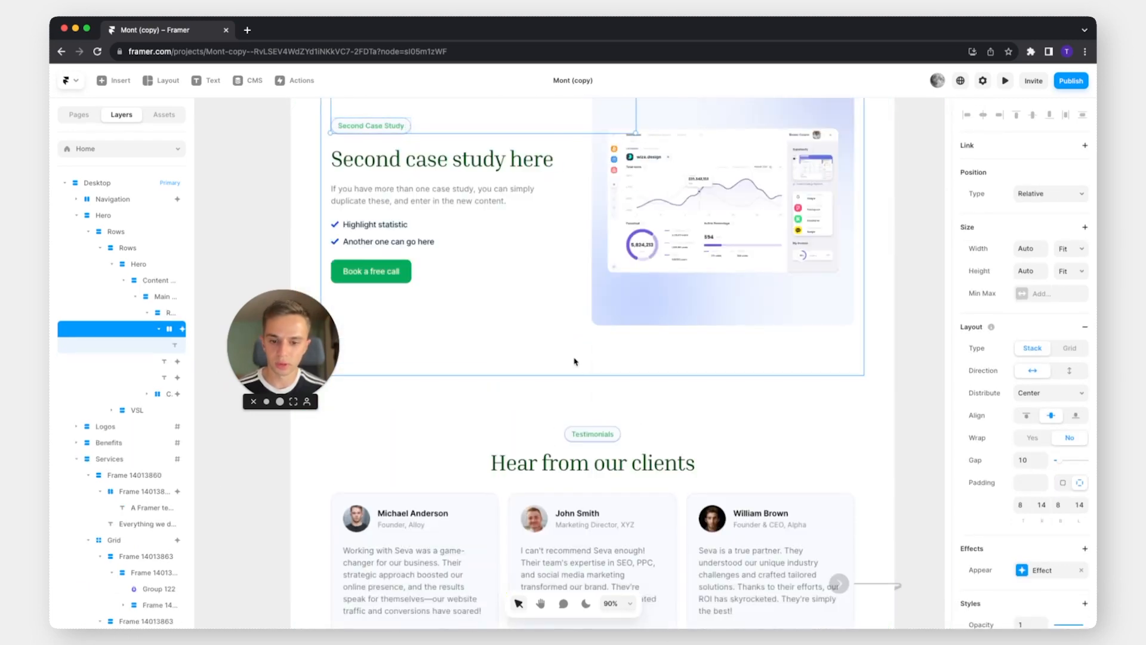
{"action": "scroll", "coordinate": [591, 417], "scroll_direction": "down", "scroll_amount": 10}
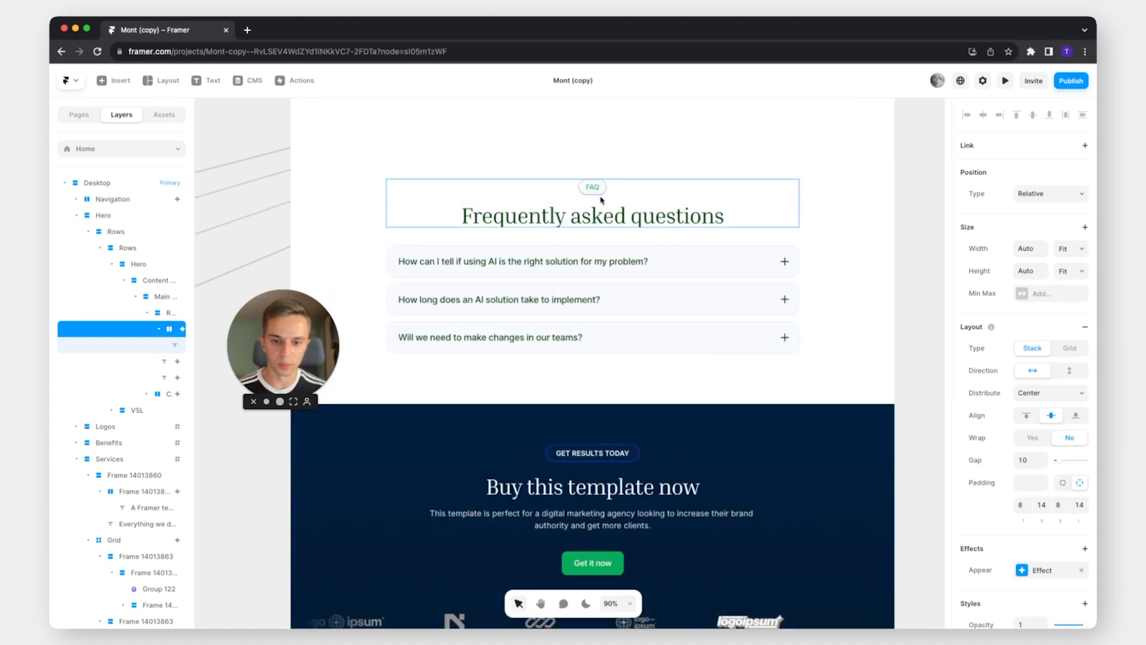
{"action": "right_click", "coordinate": [603, 191]}
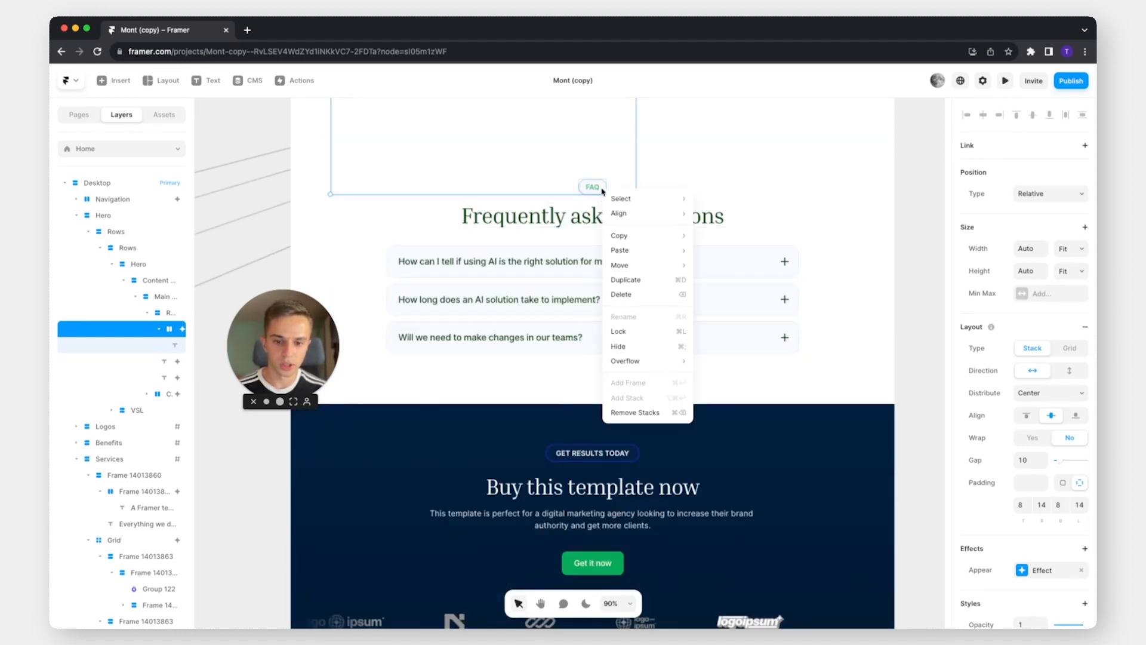
{"action": "mouse_move", "coordinate": [655, 250]}
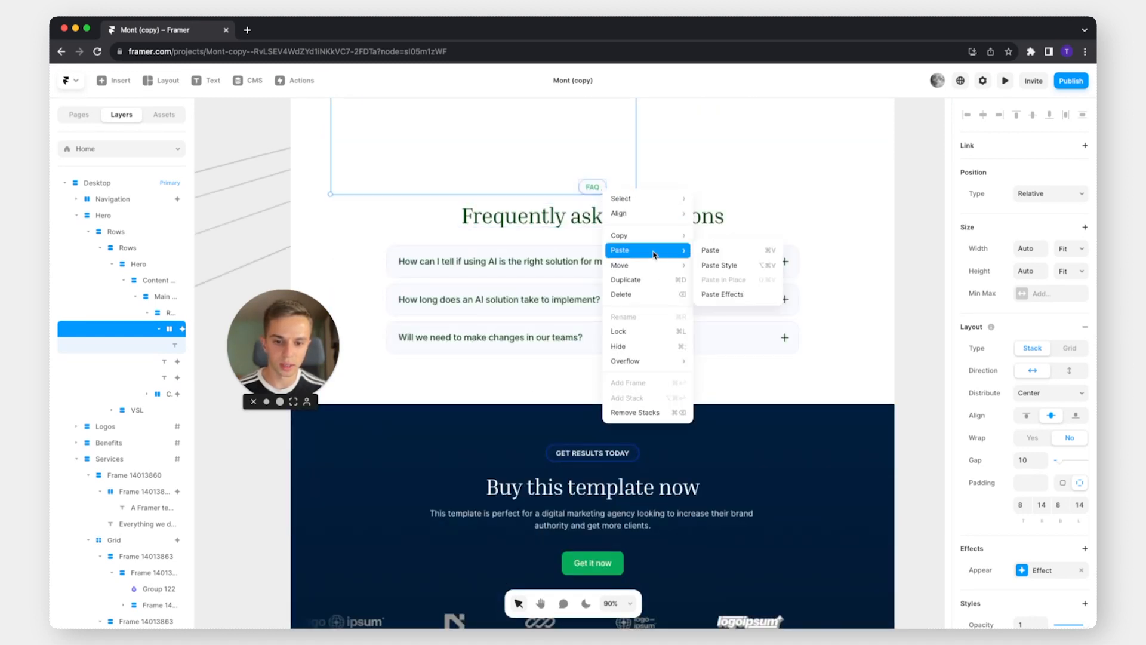
{"action": "left_click", "coordinate": [745, 265]}
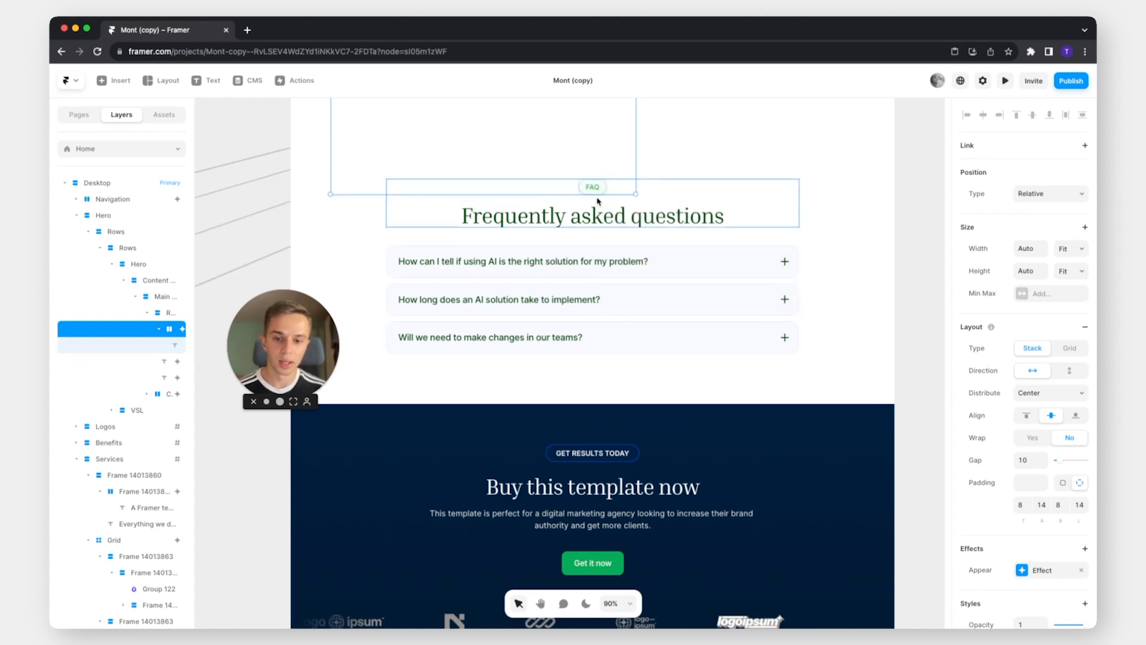
{"action": "scroll", "coordinate": [830, 360], "scroll_direction": "down", "scroll_amount": 1}
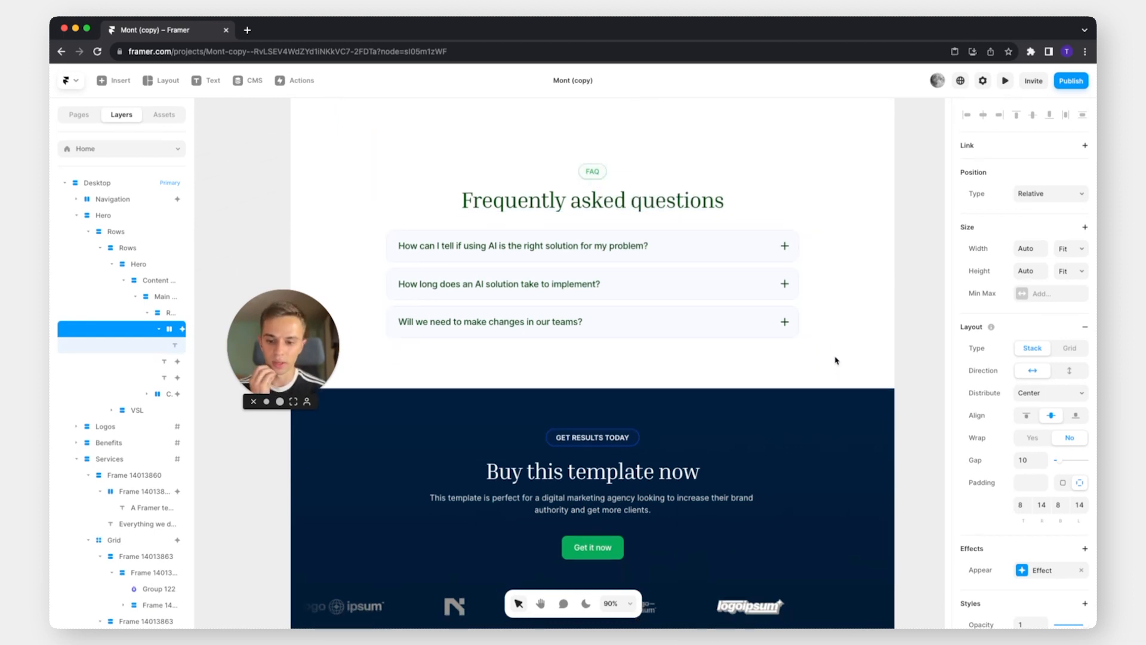
{"action": "key", "text": "Escape"}
Open the Navbar Logo Dark component from the page's navigation bar for editing
{"action": "scroll", "coordinate": [815, 307], "scroll_direction": "up", "scroll_amount": 3}
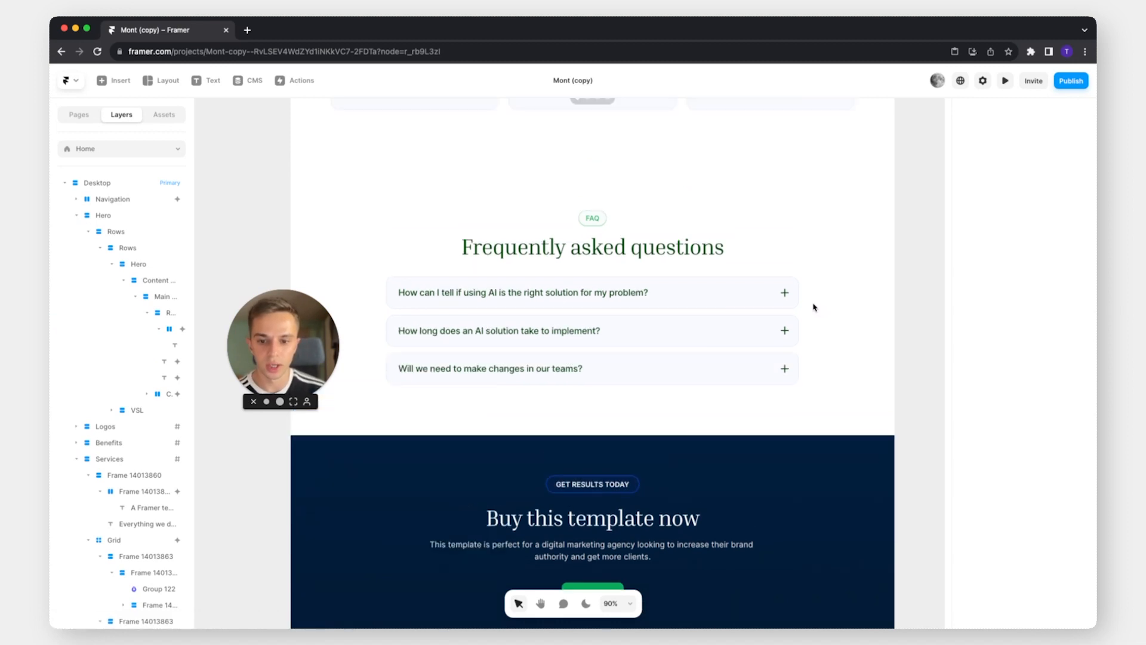
{"action": "scroll", "coordinate": [665, 302], "scroll_direction": "up", "scroll_amount": 2}
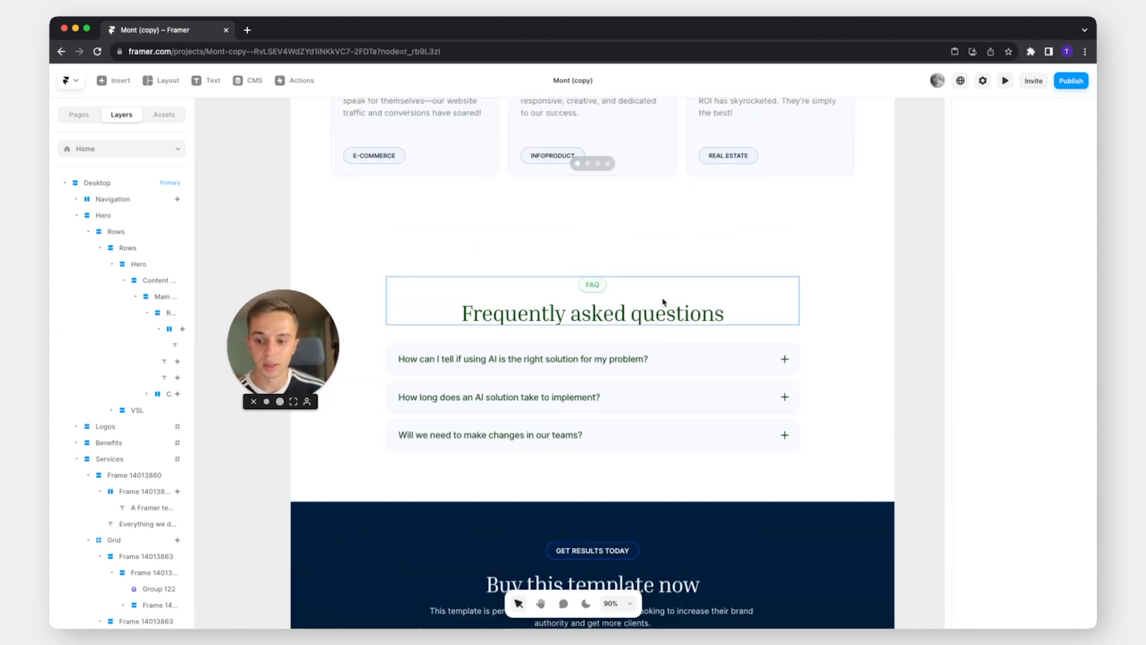
{"action": "scroll", "coordinate": [665, 308], "scroll_direction": "up", "scroll_amount": 7}
{"action": "scroll", "coordinate": [692, 408], "scroll_direction": "up", "scroll_amount": 10}
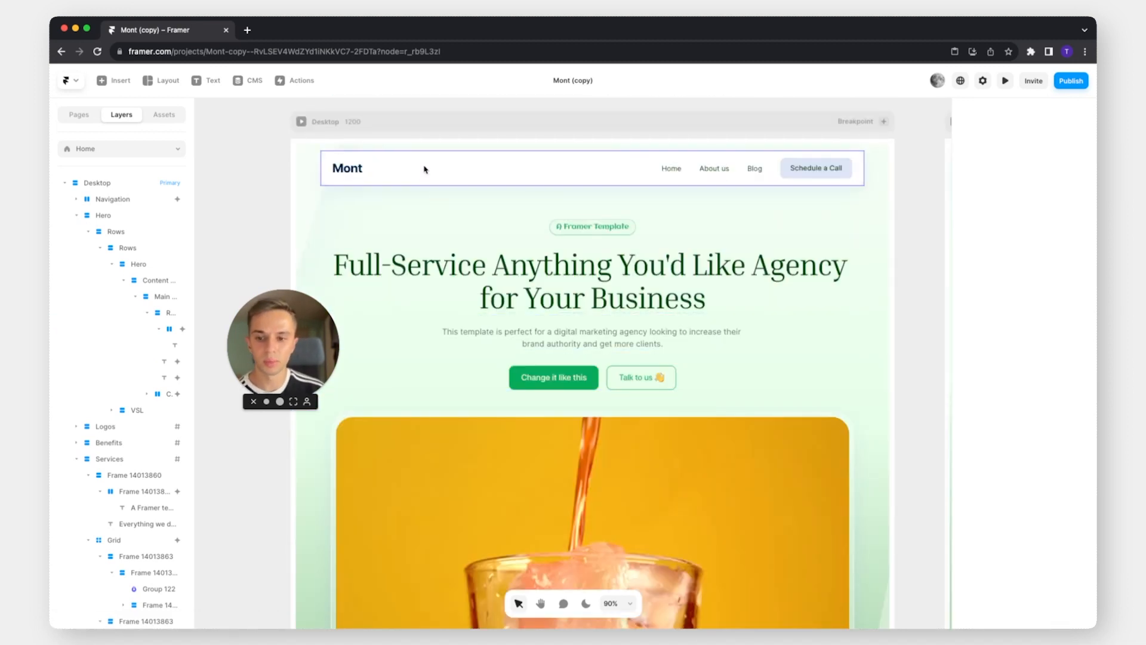
{"action": "left_click", "coordinate": [389, 160]}
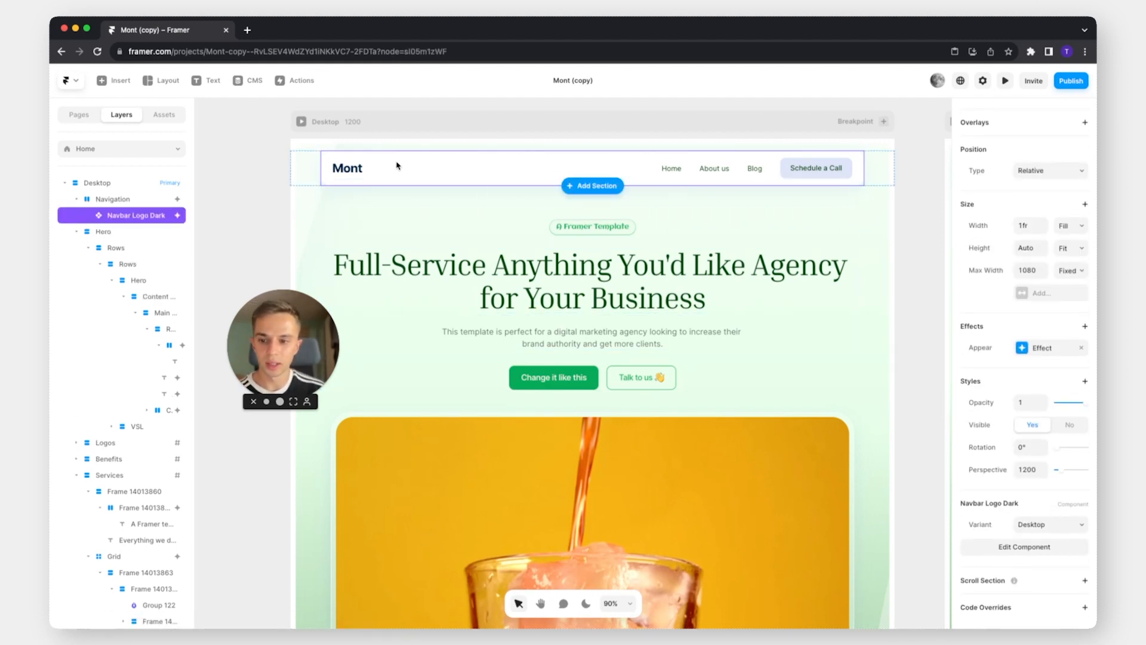
{"action": "double_click", "coordinate": [361, 166]}
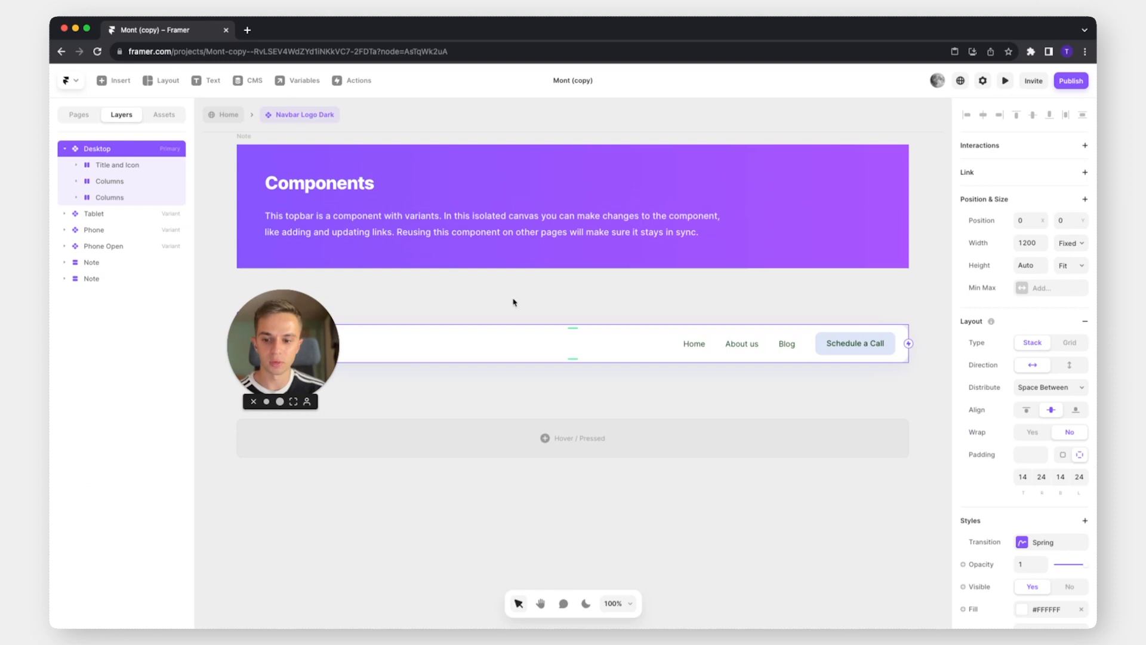
{"action": "left_click_drag", "start_coordinate": [281, 343], "coordinate": [149, 560]}
{"action": "left_click", "coordinate": [437, 550]}
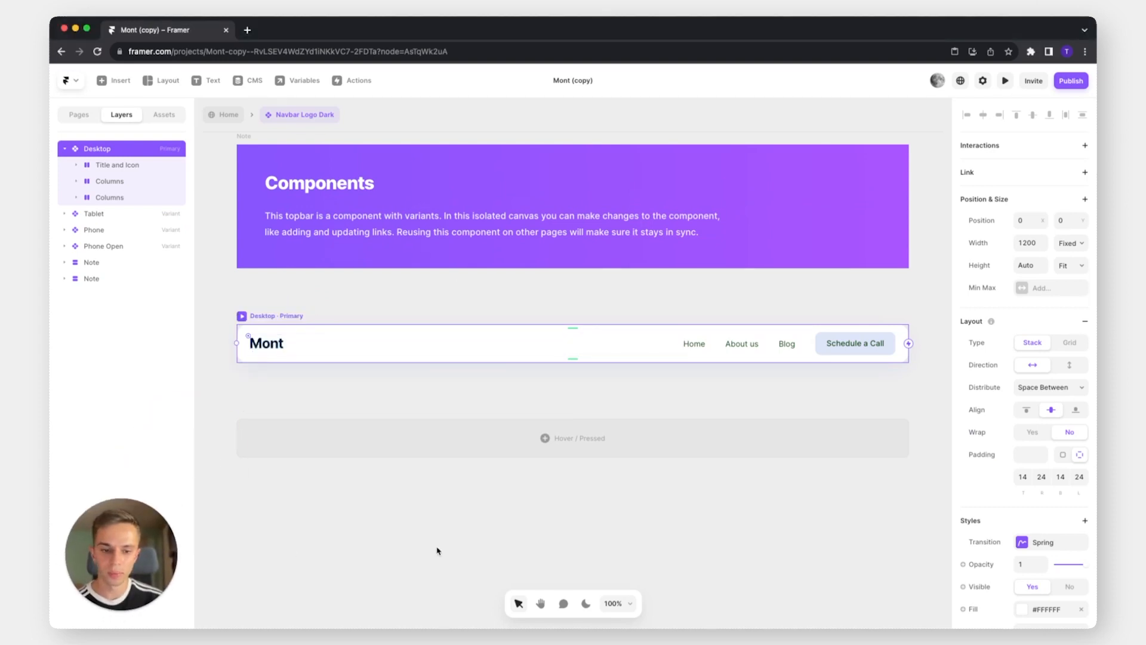
Unlock the proportions of the Mont logo in the Desktop navbar and widen it to 75
{"action": "left_click", "coordinate": [265, 344]}
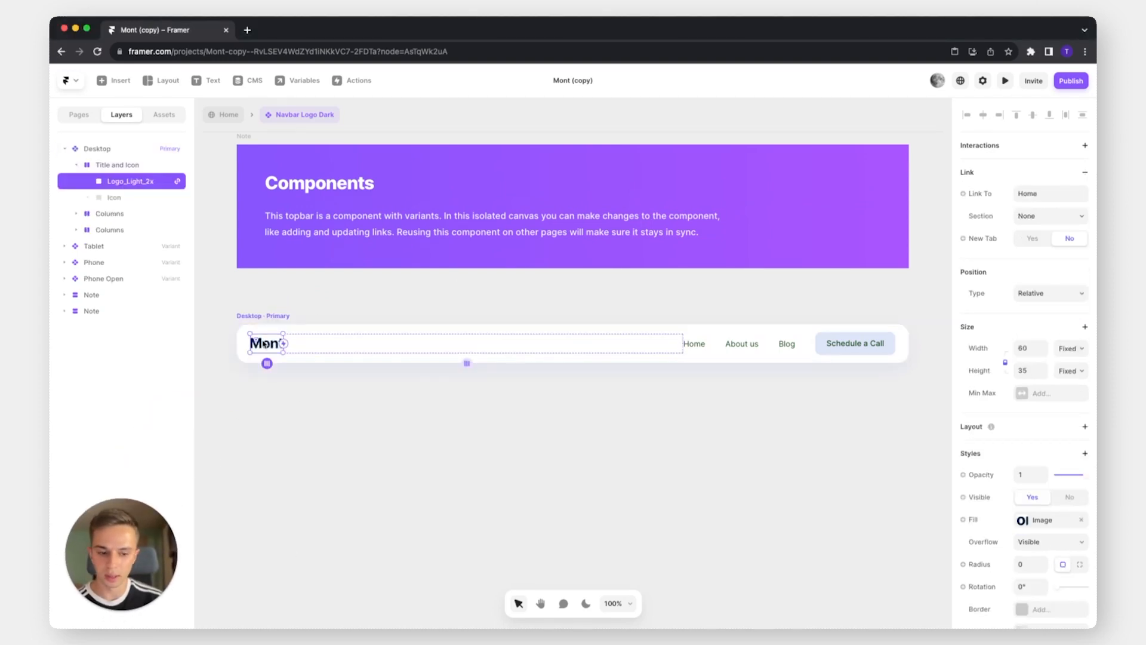
{"action": "left_click", "coordinate": [1025, 522]}
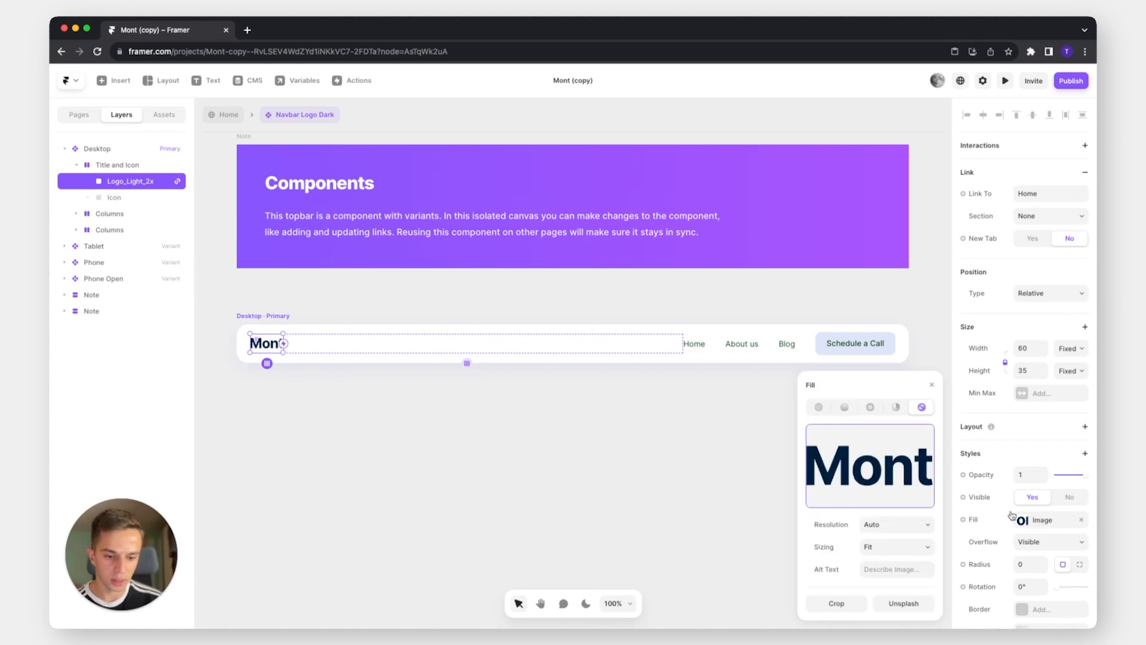
{"action": "mouse_move", "coordinate": [872, 469]}
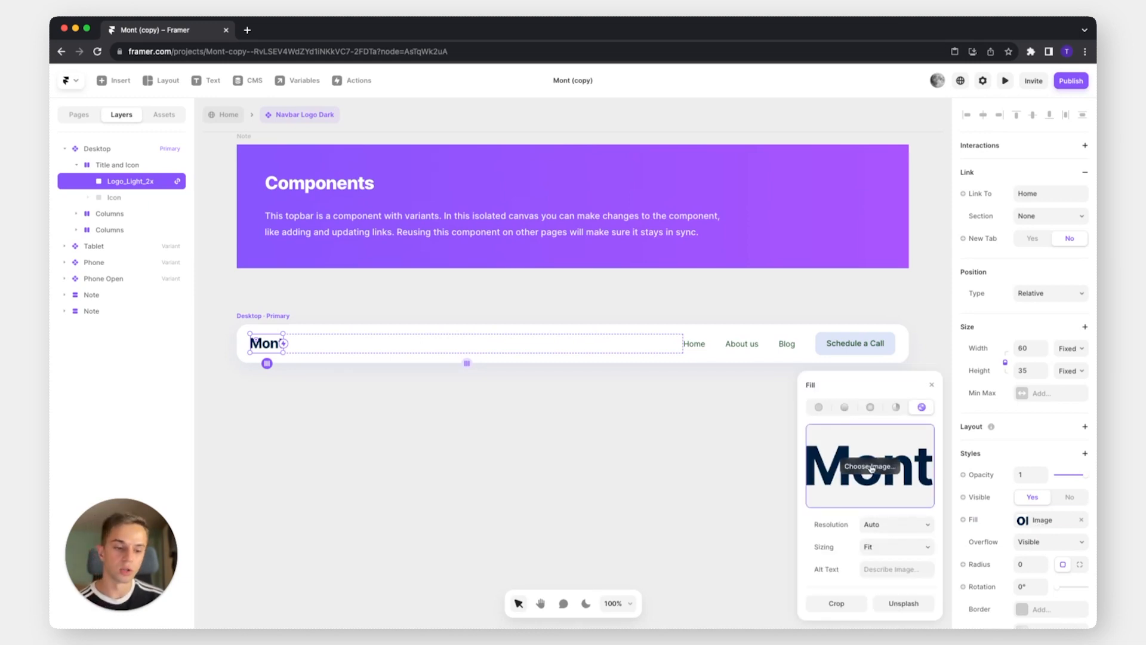
{"action": "left_click", "coordinate": [1024, 518]}
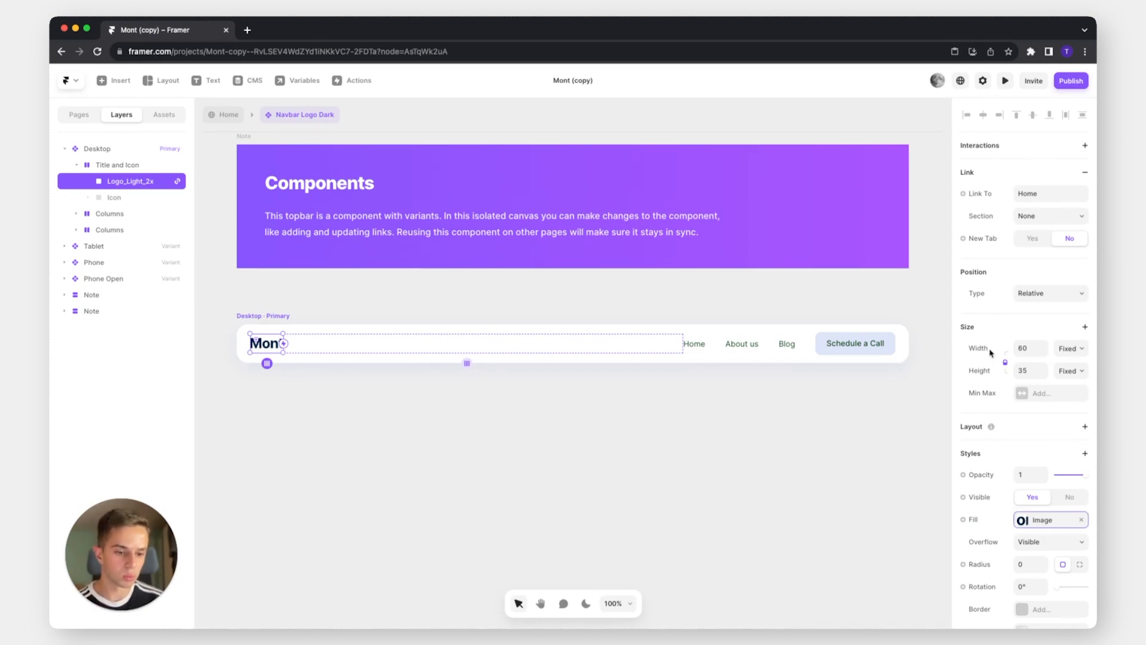
{"action": "left_click", "coordinate": [1004, 363]}
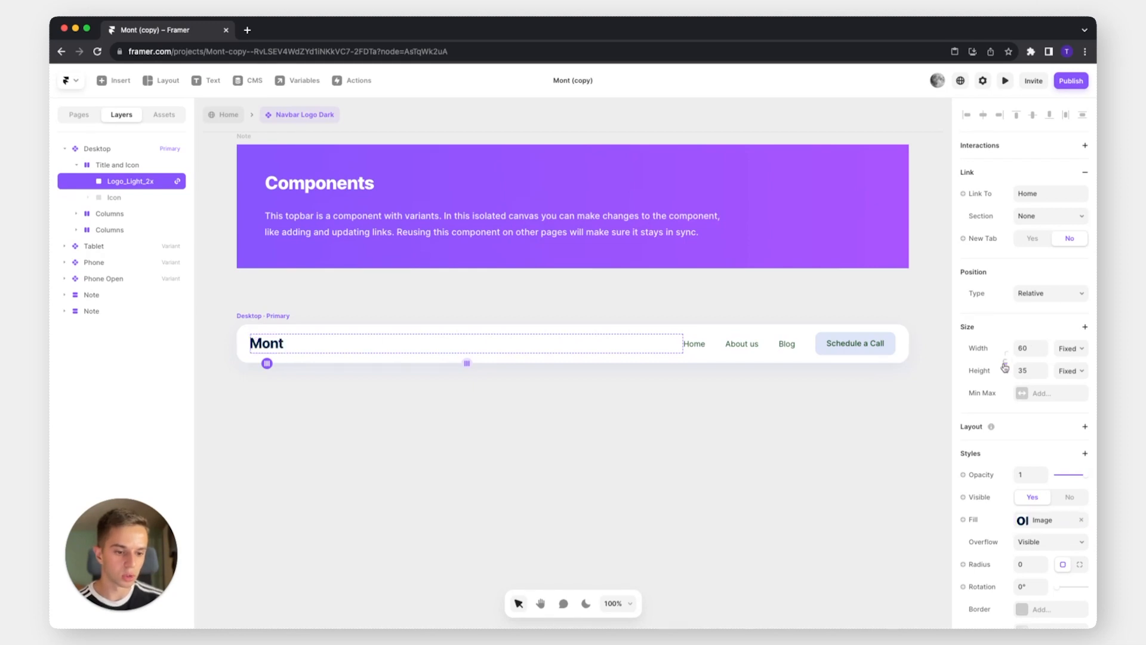
{"action": "key", "text": "Return"}
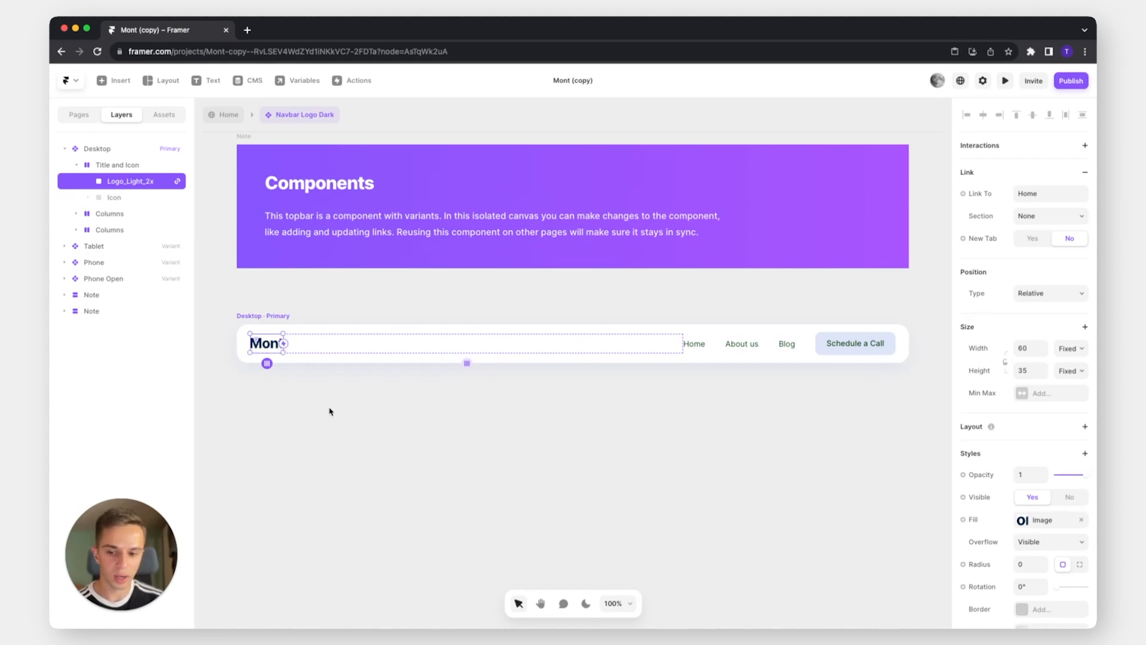
{"action": "left_click_drag", "start_coordinate": [284, 345], "coordinate": [293, 348]}
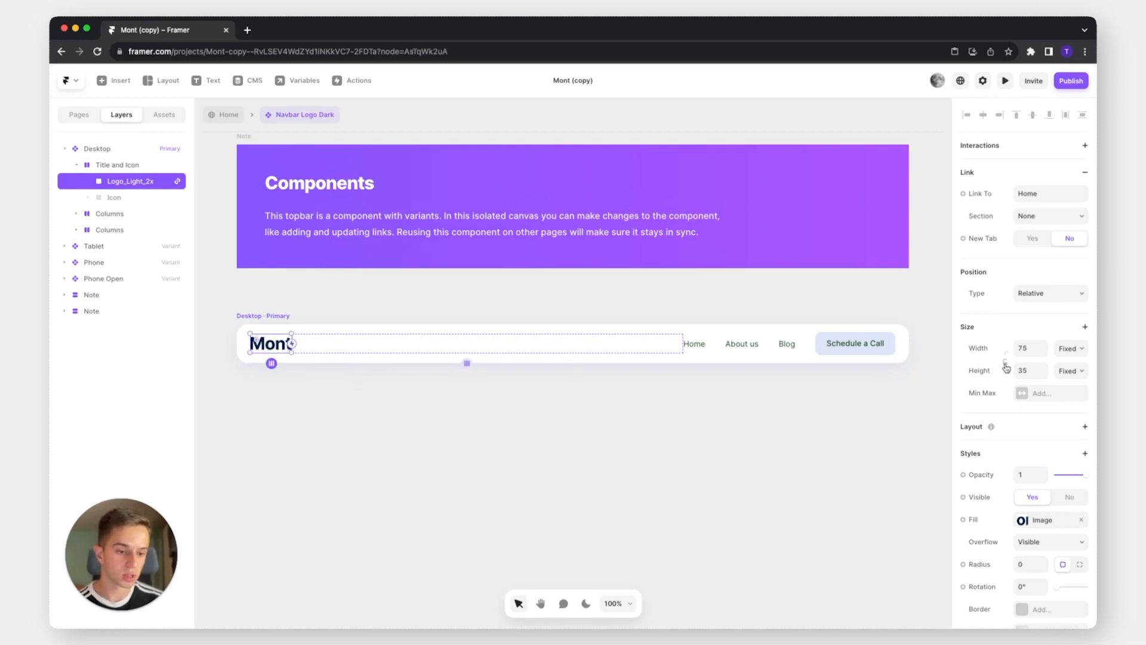
{"action": "left_click", "coordinate": [754, 424]}
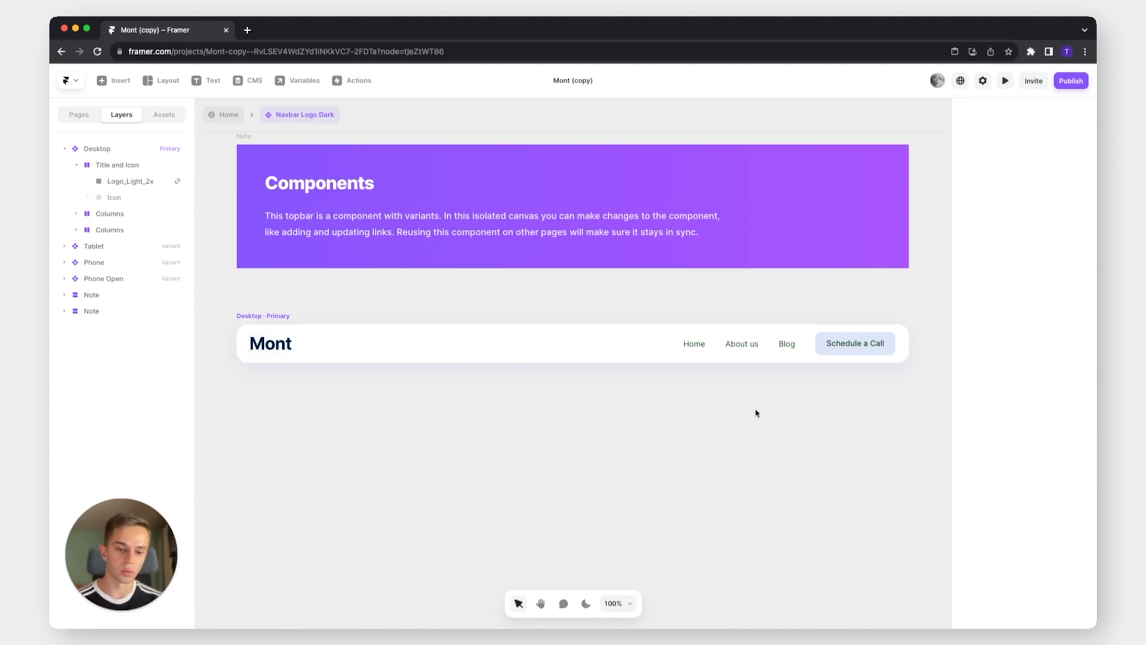
Open the Schedule a Call button's component and shift its primary variant's fill to light green #DEF7E2
{"action": "left_click", "coordinate": [827, 353]}
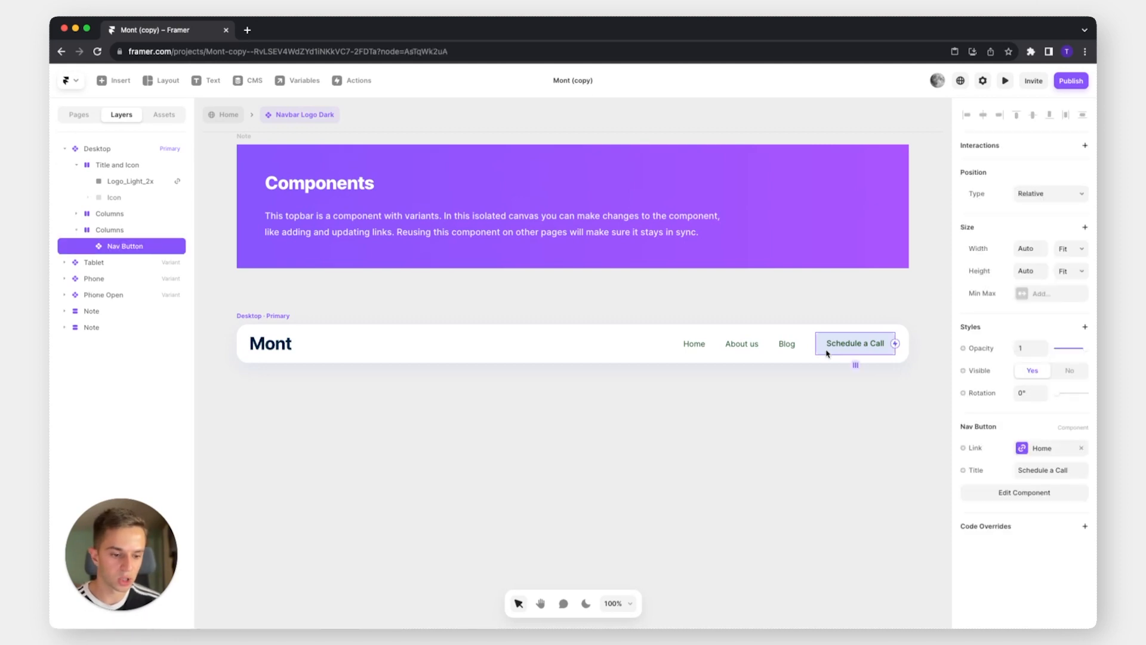
{"action": "double_click", "coordinate": [825, 350]}
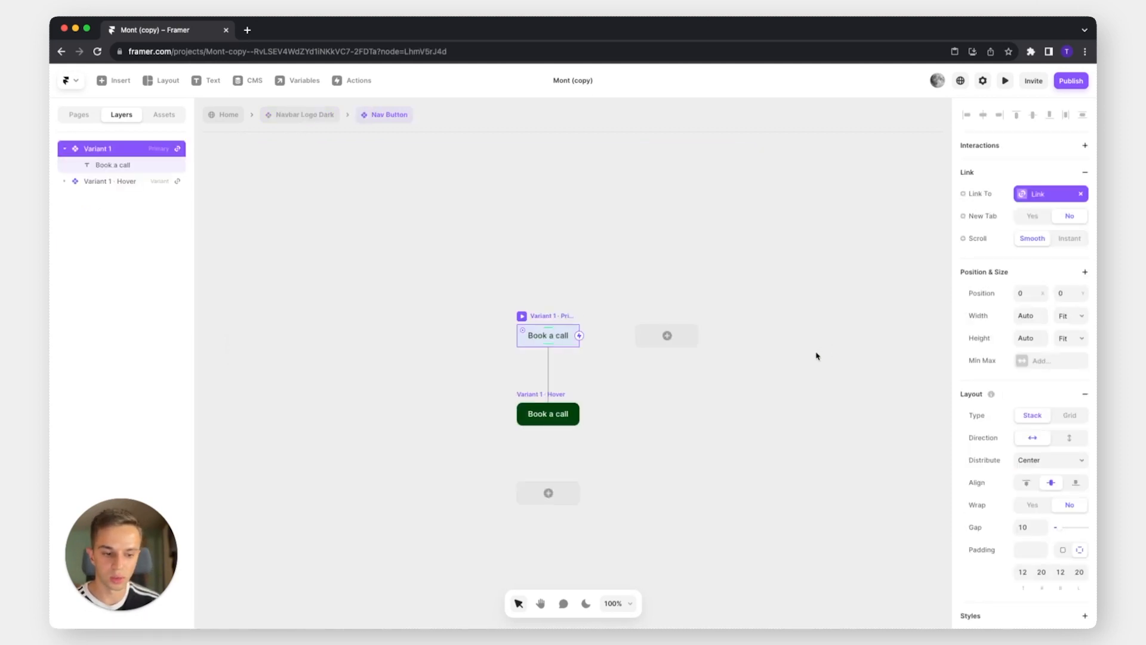
{"action": "scroll", "coordinate": [993, 410], "scroll_direction": "down", "scroll_amount": 5}
{"action": "left_click", "coordinate": [1021, 473]}
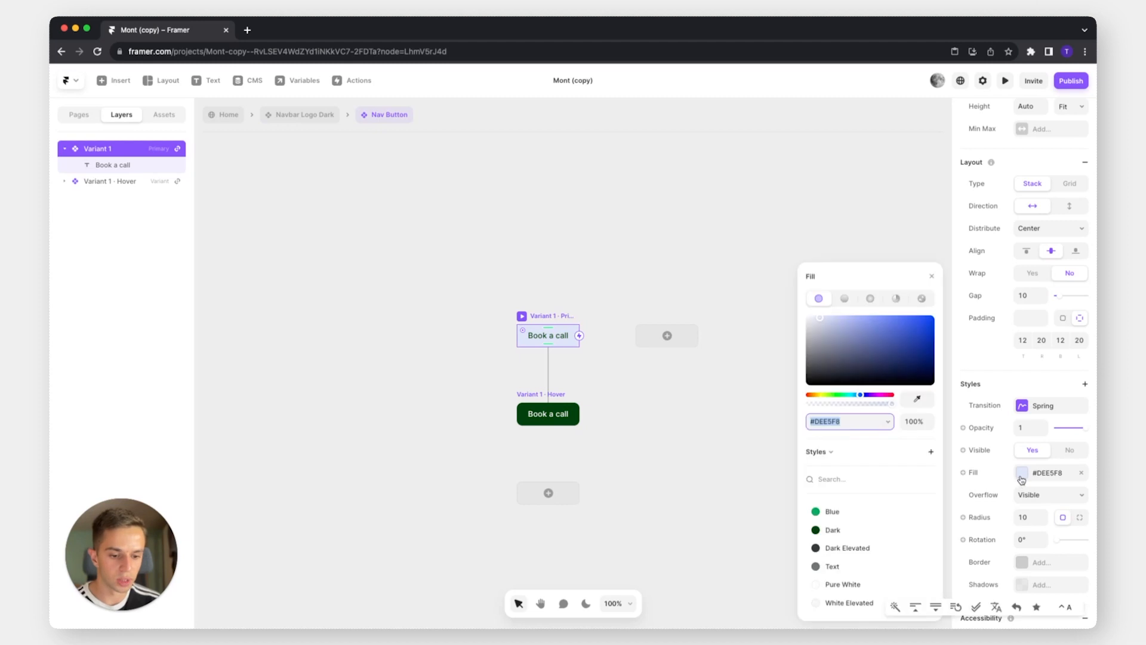
{"action": "left_click", "coordinate": [839, 395]}
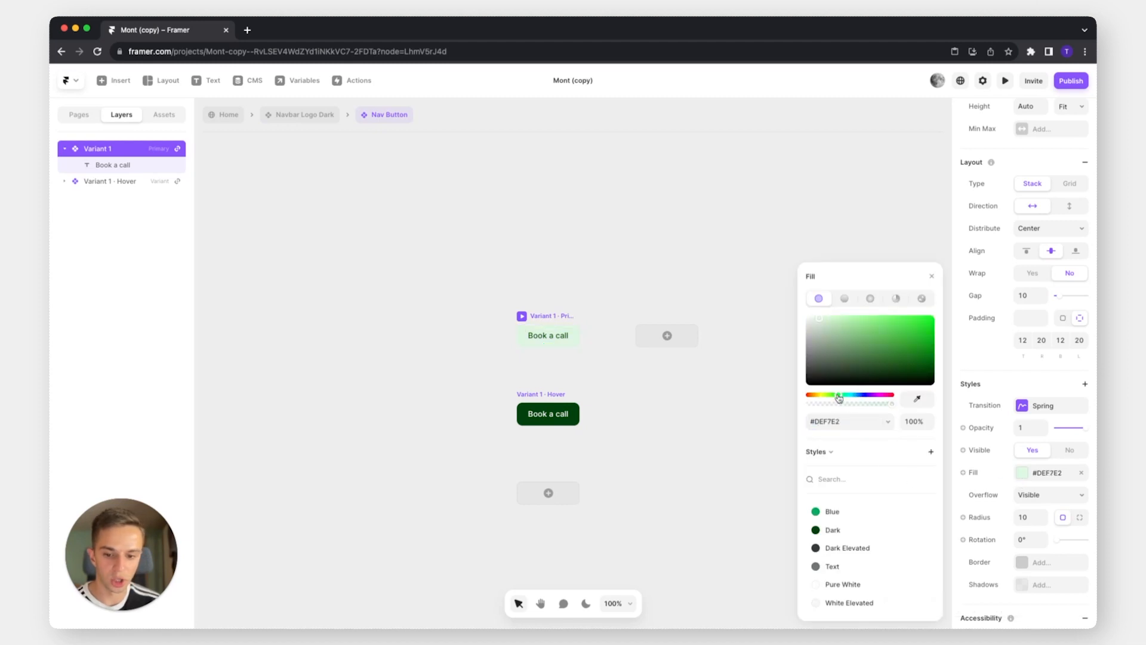
Check the text style of the primary button's label and return to the Navbar Logo Dark component
{"action": "left_click", "coordinate": [543, 336]}
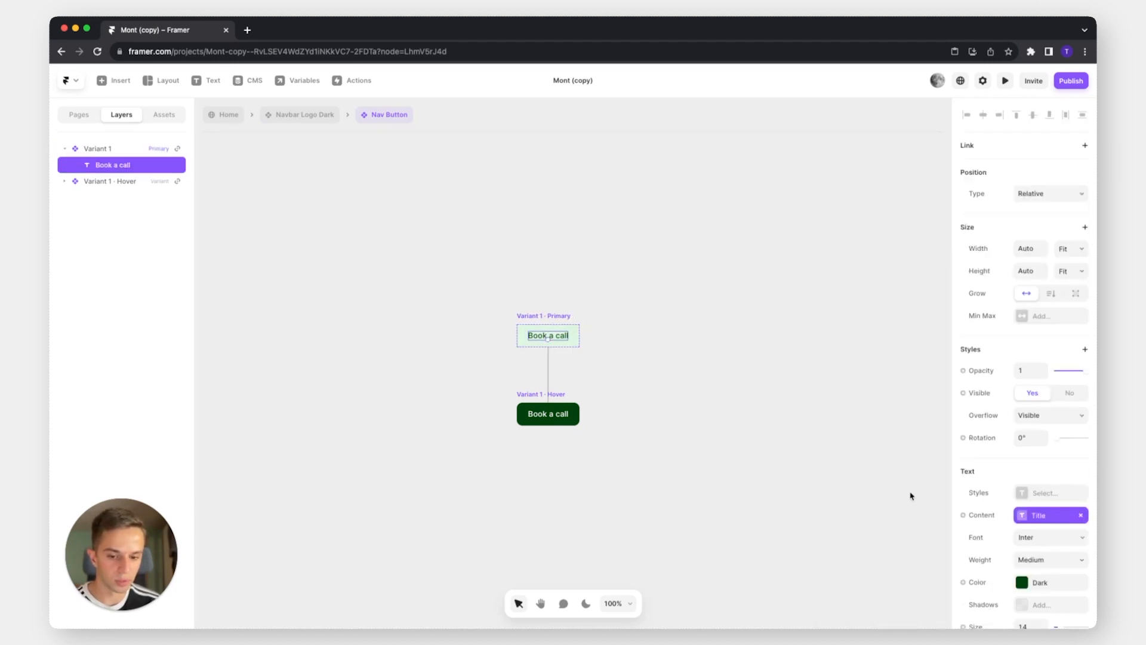
{"action": "left_click", "coordinate": [911, 496]}
{"action": "left_click", "coordinate": [545, 339]}
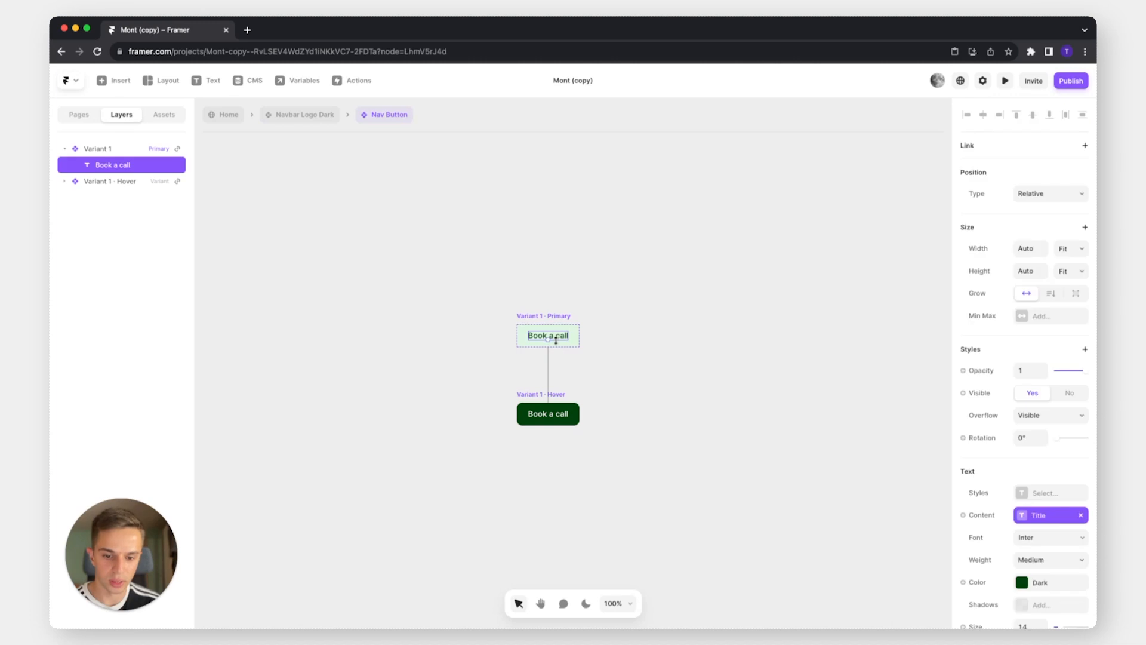
{"action": "left_click", "coordinate": [635, 312]}
{"action": "left_click", "coordinate": [309, 116]}
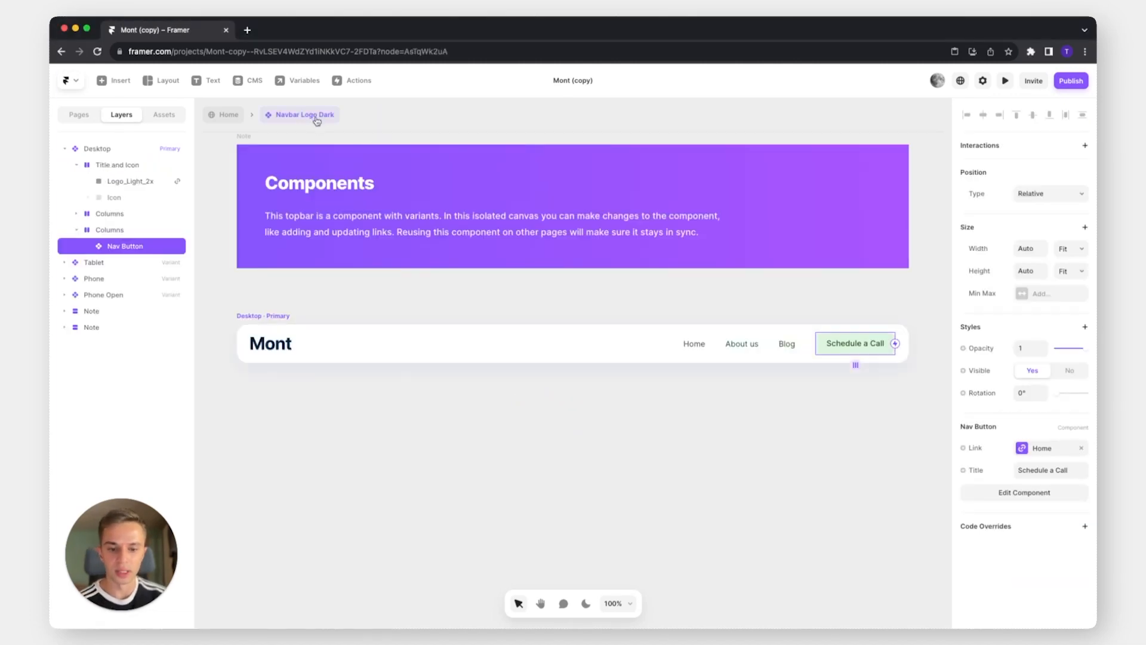
Recolor the Desktop navbar's shadow with the Blue color style at 8% opacity
{"action": "left_click", "coordinate": [292, 315]}
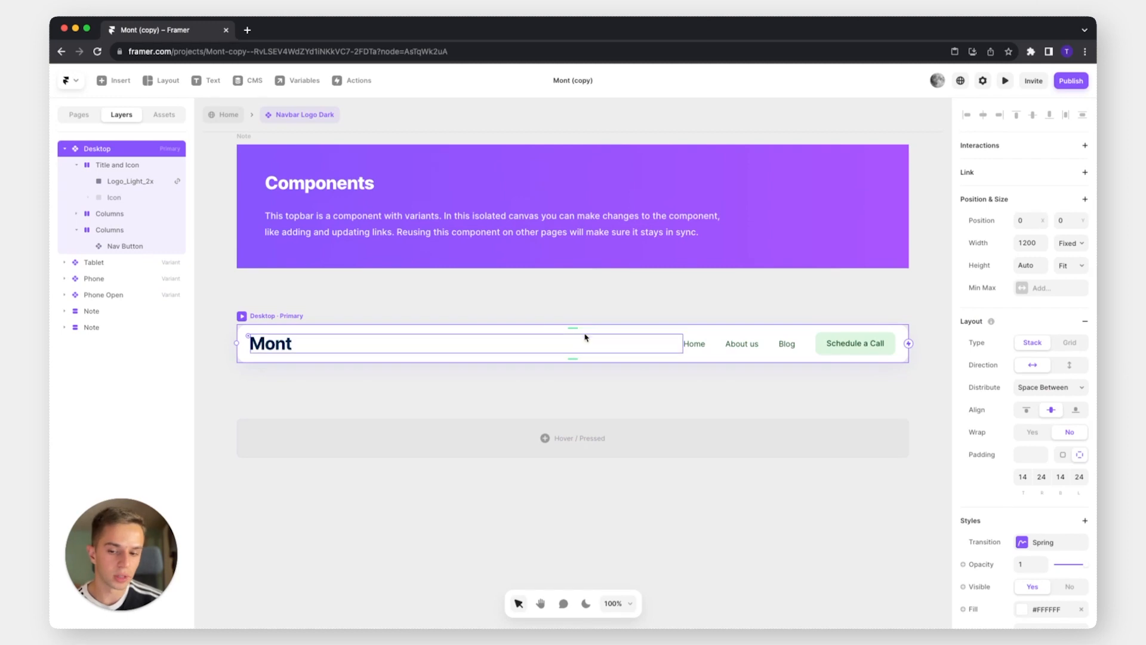
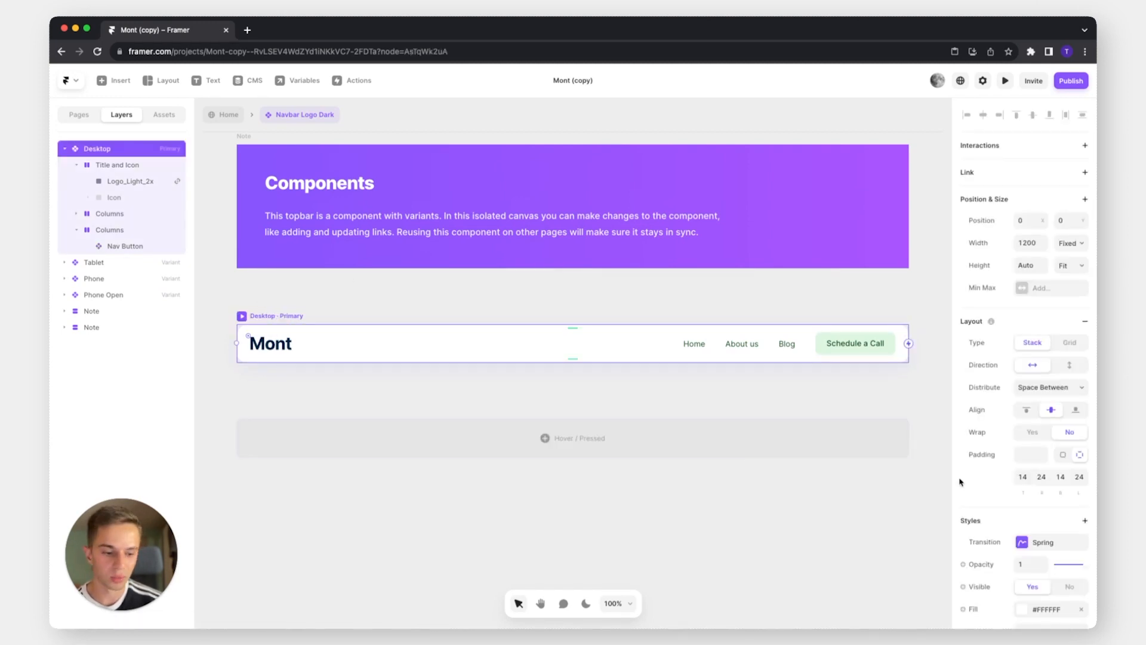
{"action": "scroll", "coordinate": [1066, 474], "scroll_direction": "down", "scroll_amount": 1}
{"action": "scroll", "coordinate": [1065, 473], "scroll_direction": "down", "scroll_amount": 5}
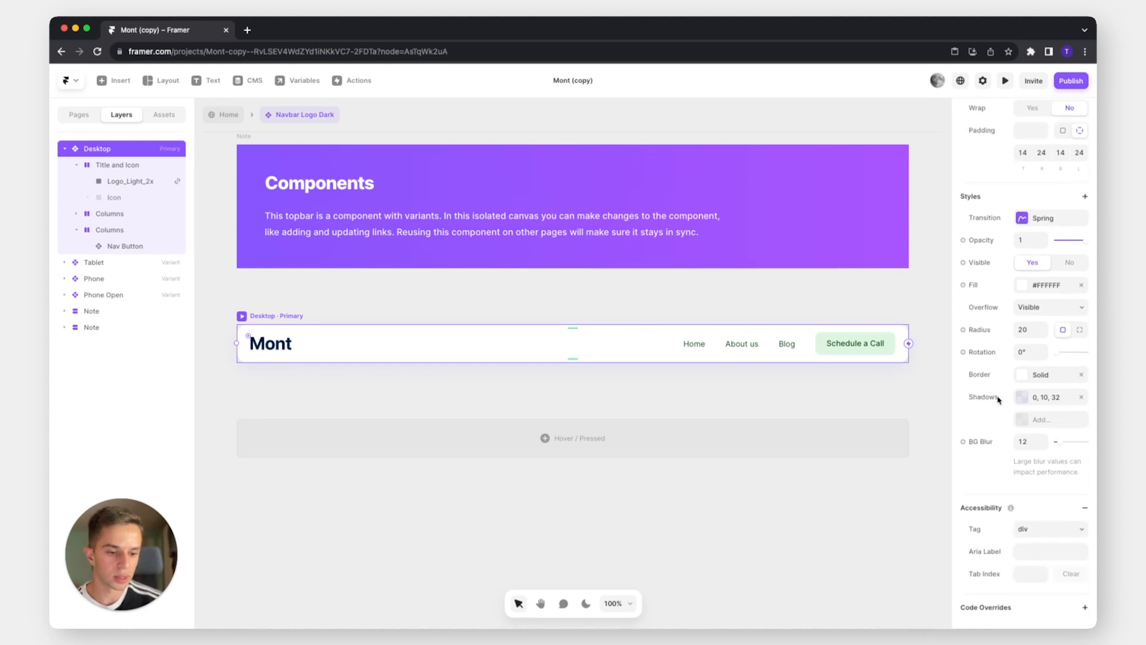
{"action": "left_click", "coordinate": [1047, 397]}
{"action": "left_click", "coordinate": [896, 477]}
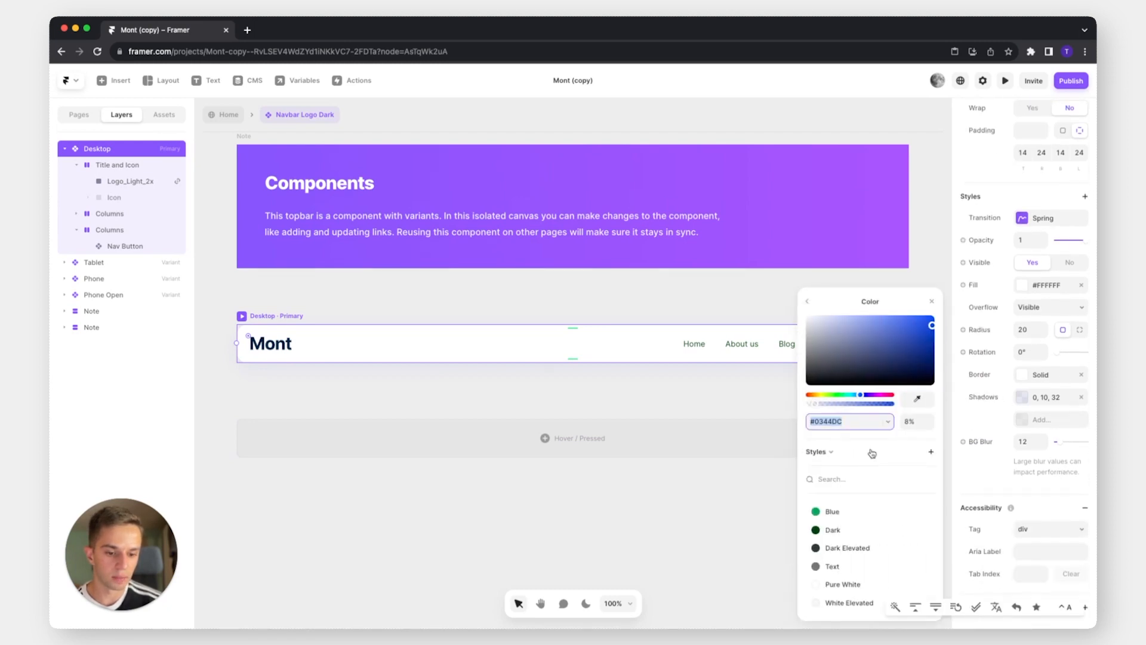
{"action": "left_click", "coordinate": [859, 515]}
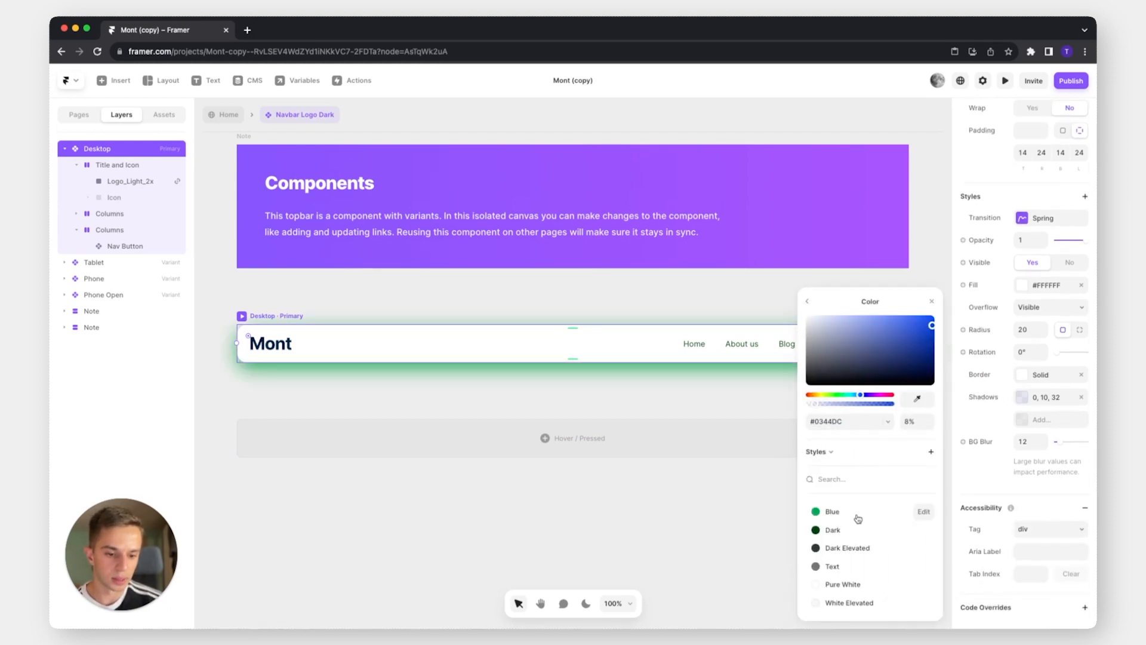
{"action": "left_click", "coordinate": [918, 425]}
{"action": "type", "text": "8"}
{"action": "key", "text": "Return"}
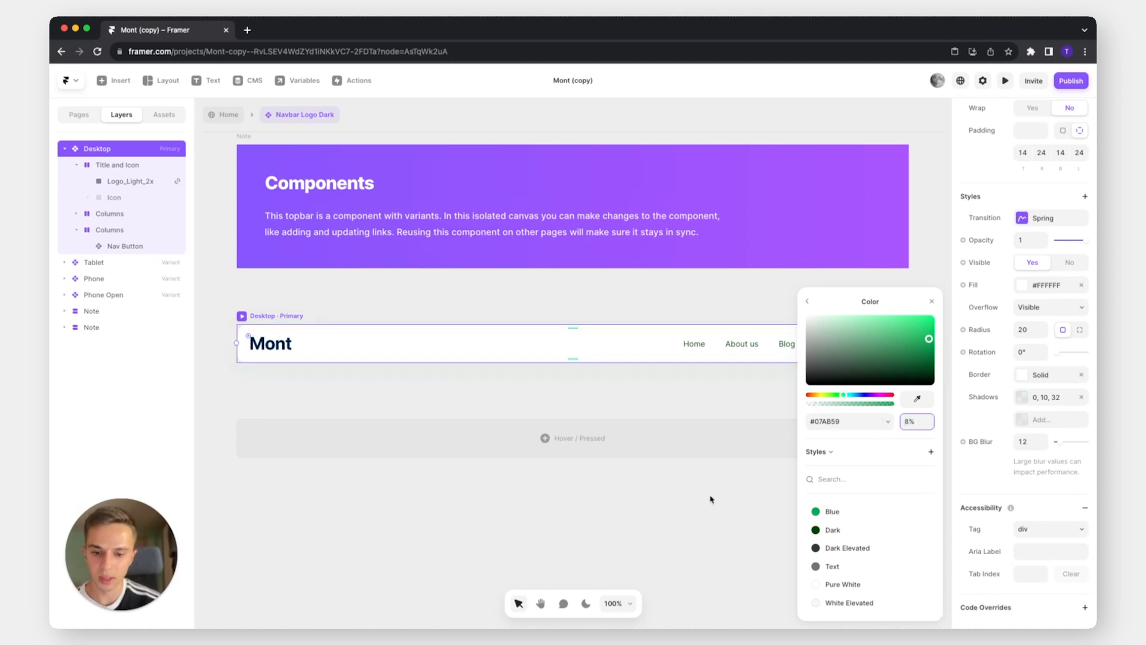
{"action": "left_click", "coordinate": [711, 500]}
Review the navbar's Tablet, Phone and Phone Open variants for the updated logo and button color
{"action": "scroll", "coordinate": [496, 440], "scroll_direction": "down", "scroll_amount": 5}
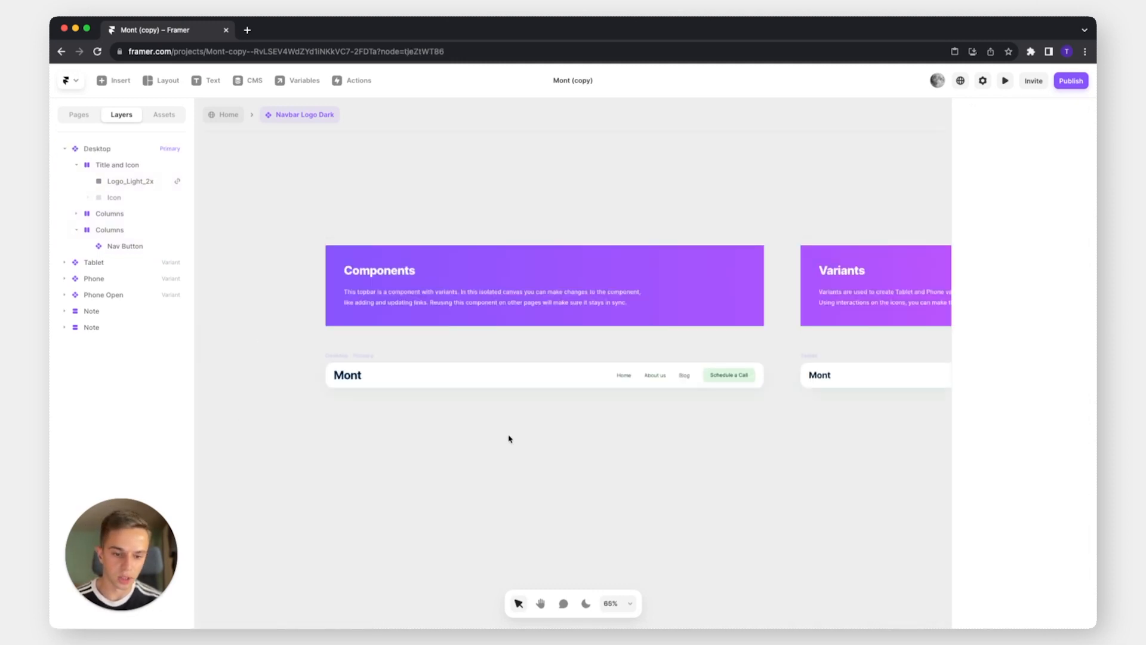
{"action": "scroll", "coordinate": [509, 439], "scroll_direction": "right", "scroll_amount": 10}
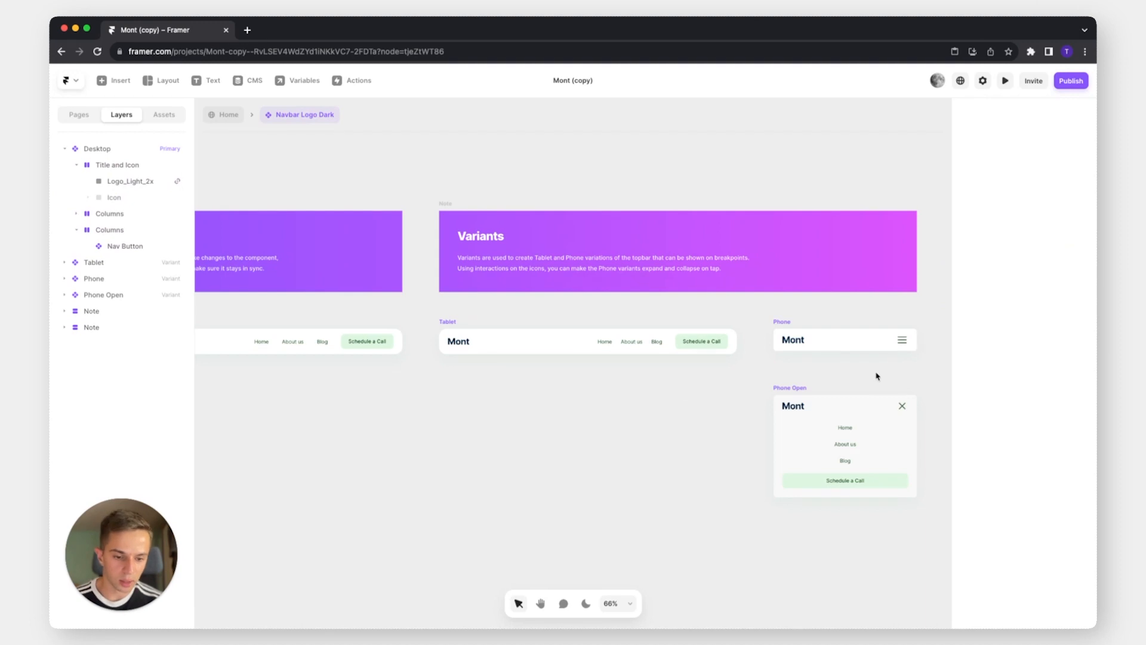
{"action": "scroll", "coordinate": [859, 382], "scroll_direction": "up", "scroll_amount": 6}
{"action": "scroll", "coordinate": [836, 411], "scroll_direction": "up", "scroll_amount": 3}
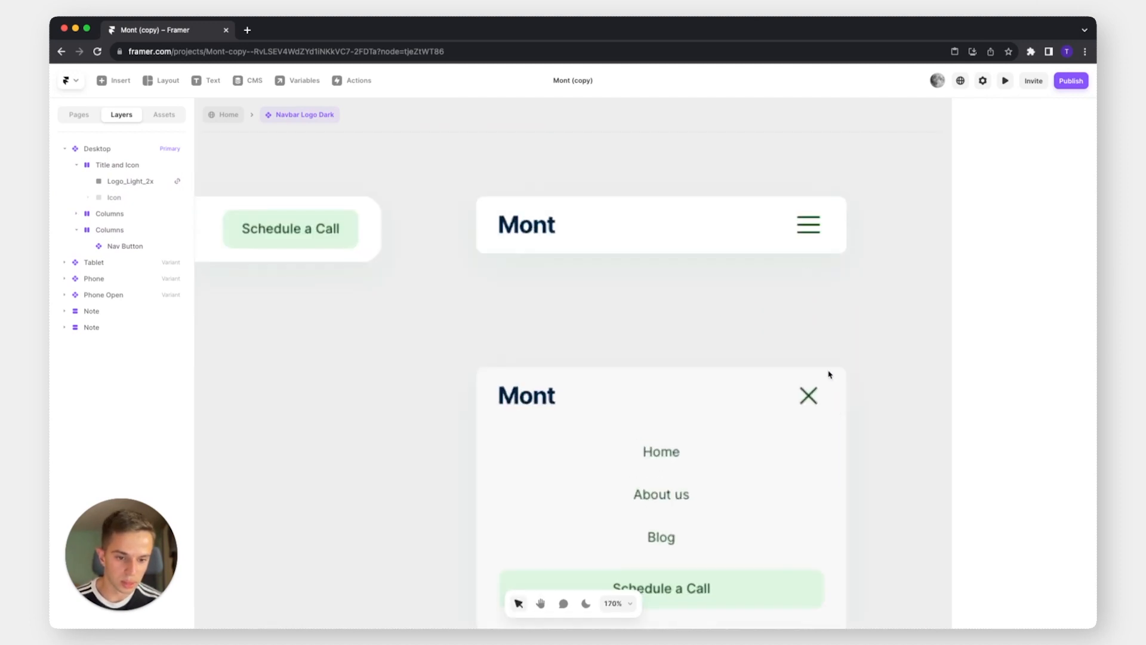
{"action": "scroll", "coordinate": [719, 339], "scroll_direction": "down", "scroll_amount": 2}
{"action": "scroll", "coordinate": [729, 337], "scroll_direction": "down", "scroll_amount": 5}
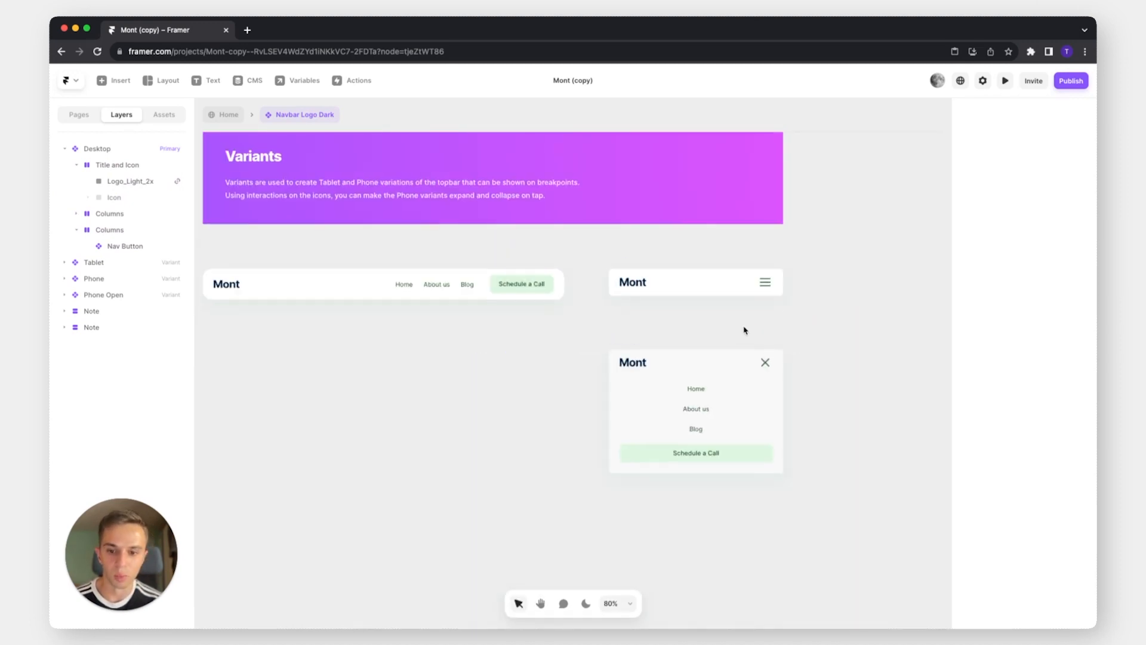
Return to the Home page and open the Footer component at the end of the page for editing
{"action": "left_click", "coordinate": [227, 114]}
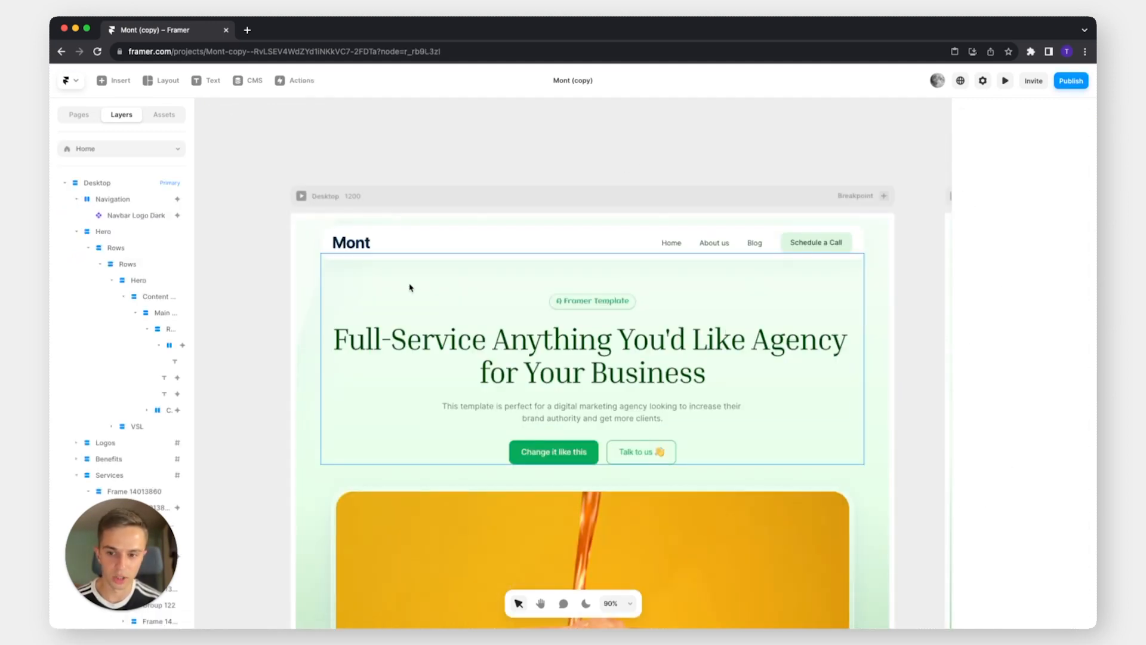
{"action": "scroll", "coordinate": [452, 468], "scroll_direction": "down", "scroll_amount": 20}
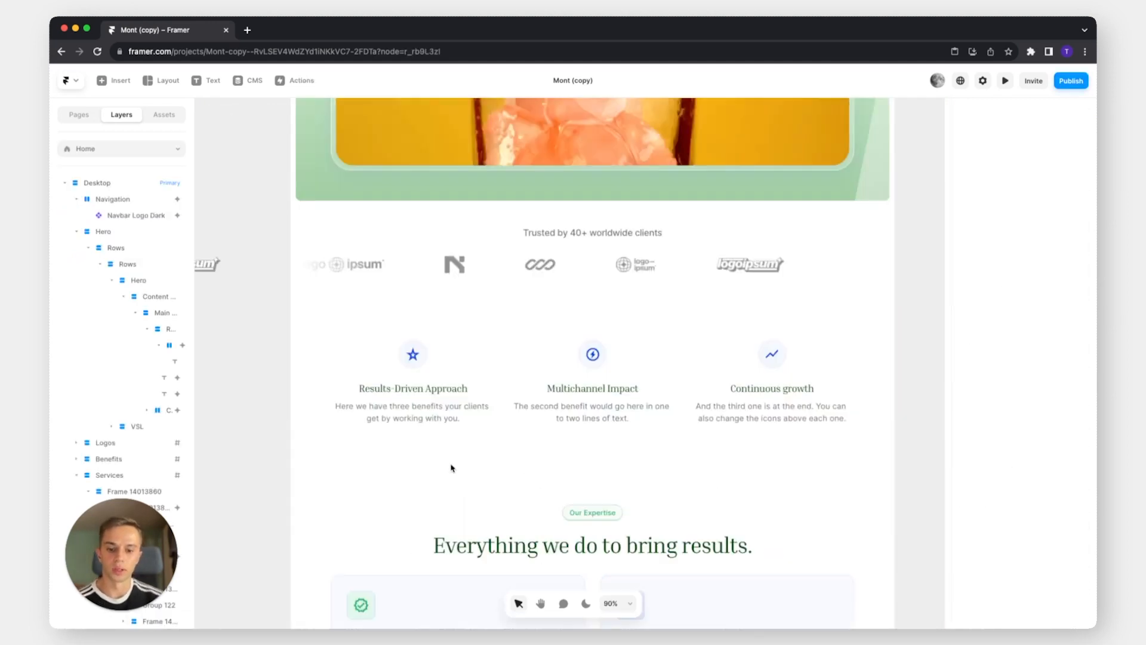
{"action": "scroll", "coordinate": [458, 451], "scroll_direction": "down", "scroll_amount": 10}
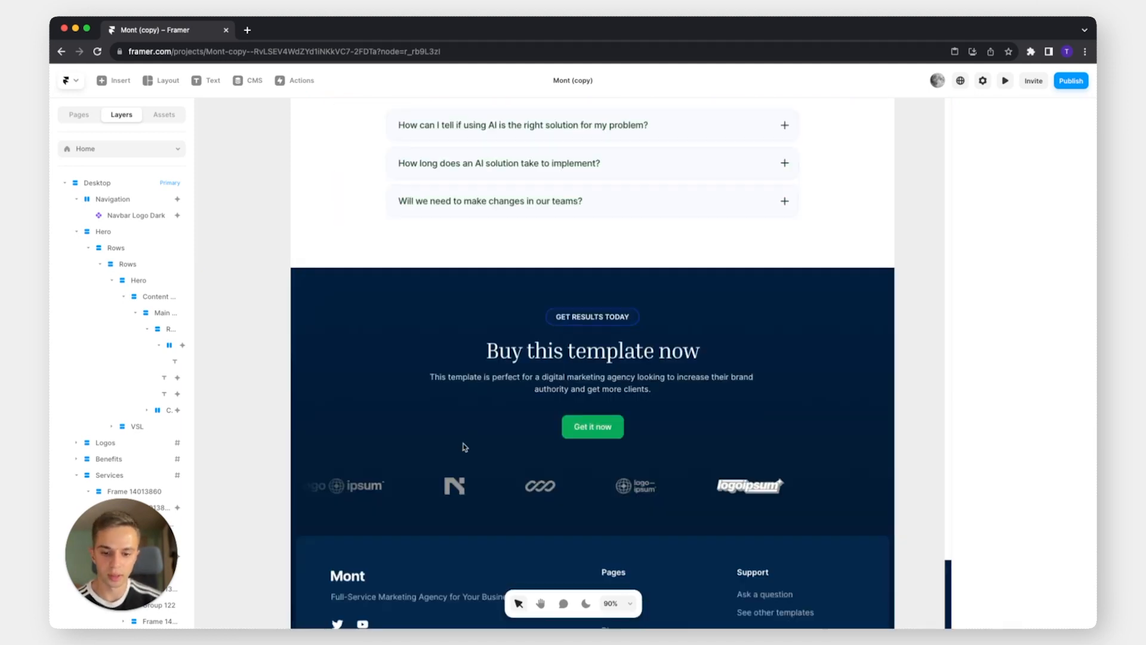
{"action": "scroll", "coordinate": [393, 389], "scroll_direction": "up", "scroll_amount": 1}
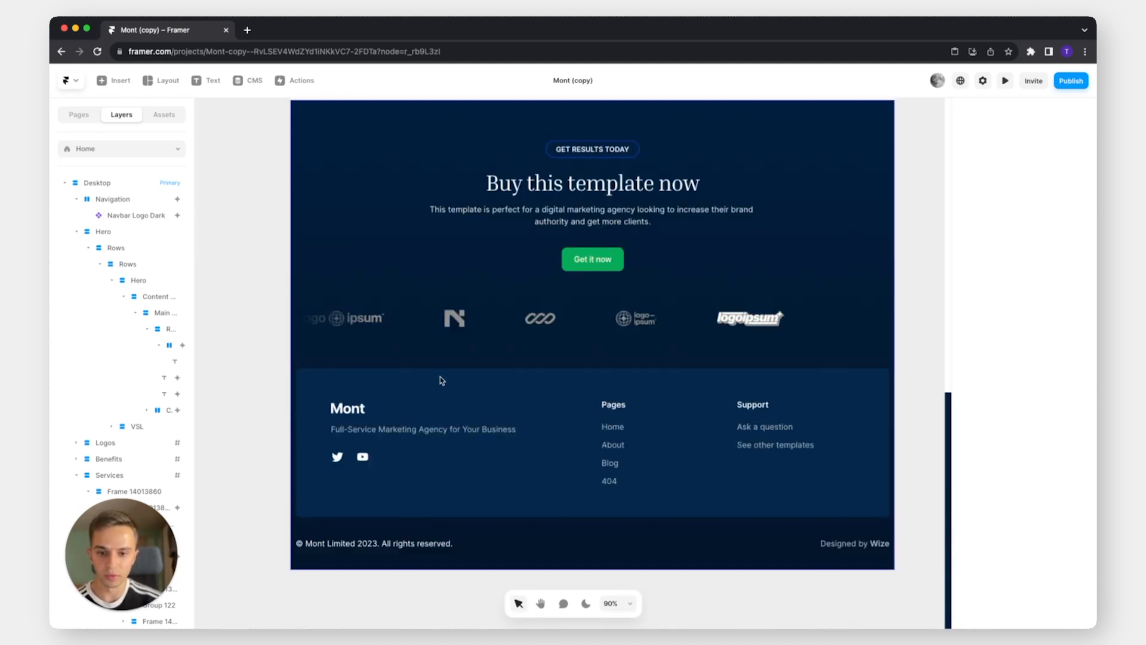
{"action": "scroll", "coordinate": [509, 391], "scroll_direction": "down", "scroll_amount": 2}
{"action": "double_click", "coordinate": [528, 239]}
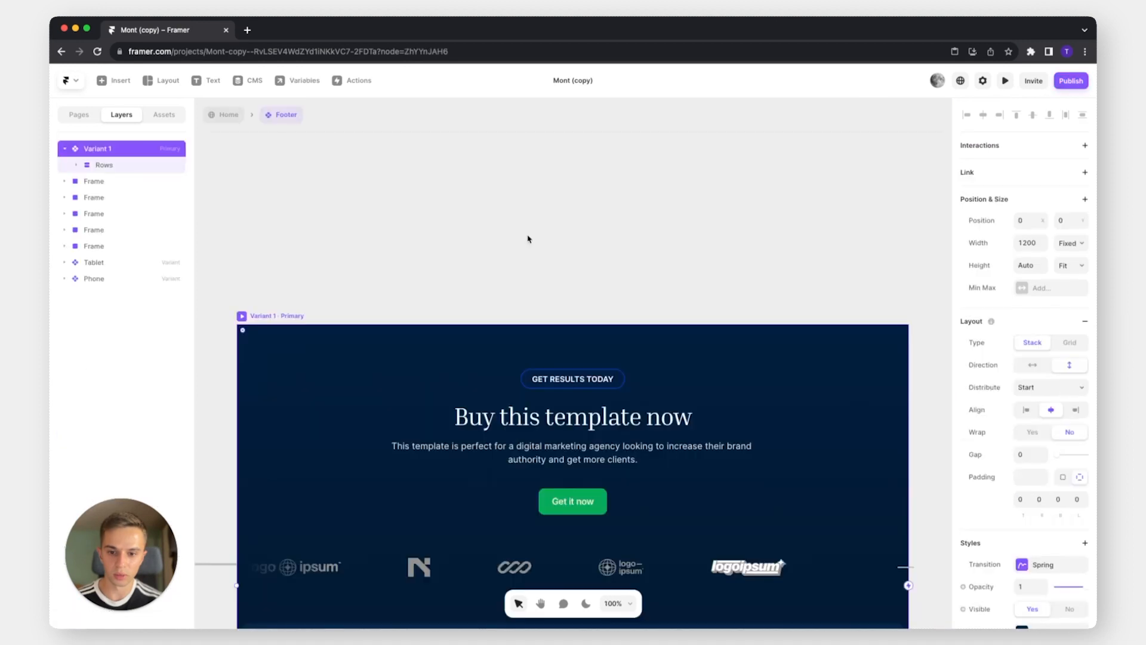
Change the first color stop of the footer primary variant's linear gradient fill to dark green #01410A
{"action": "scroll", "coordinate": [527, 237], "scroll_direction": "up", "scroll_amount": 1}
{"action": "scroll", "coordinate": [528, 248], "scroll_direction": "down", "scroll_amount": 3}
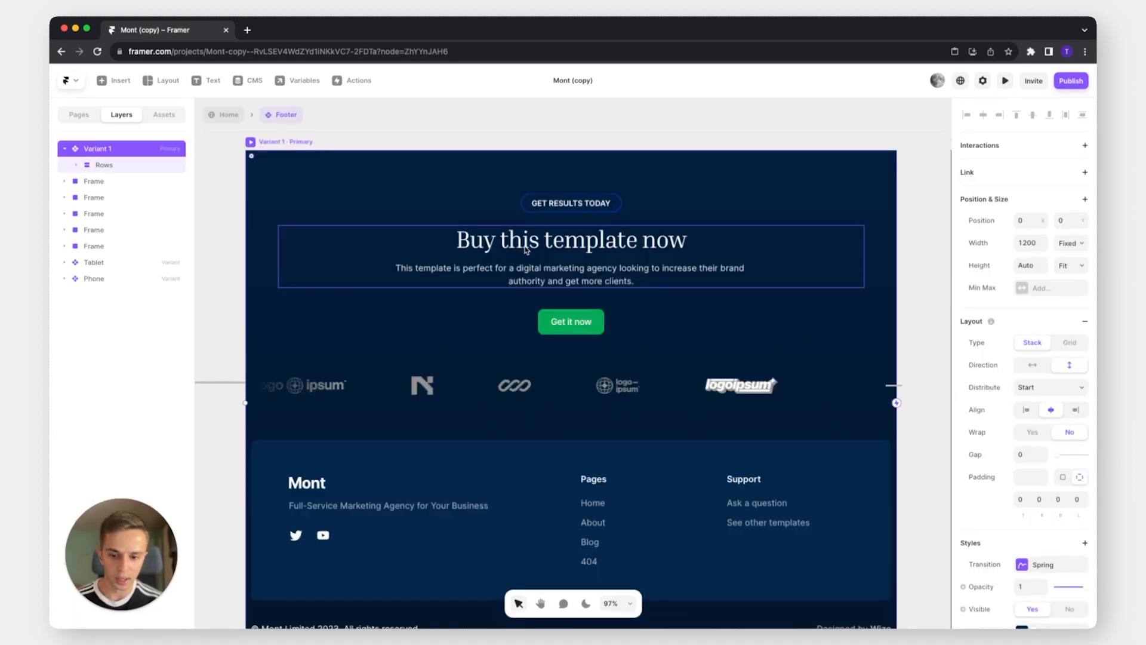
{"action": "scroll", "coordinate": [526, 249], "scroll_direction": "down", "scroll_amount": 3}
{"action": "scroll", "coordinate": [1078, 457], "scroll_direction": "down", "scroll_amount": 3}
{"action": "scroll", "coordinate": [1078, 457], "scroll_direction": "down", "scroll_amount": 2}
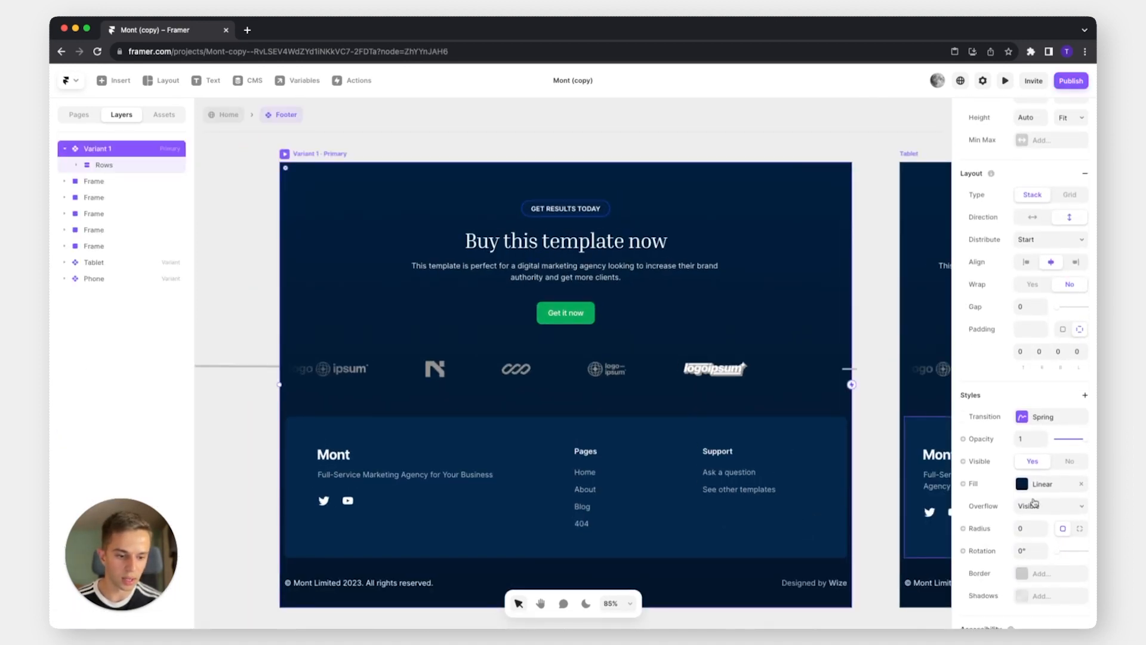
{"action": "left_click", "coordinate": [1022, 484]}
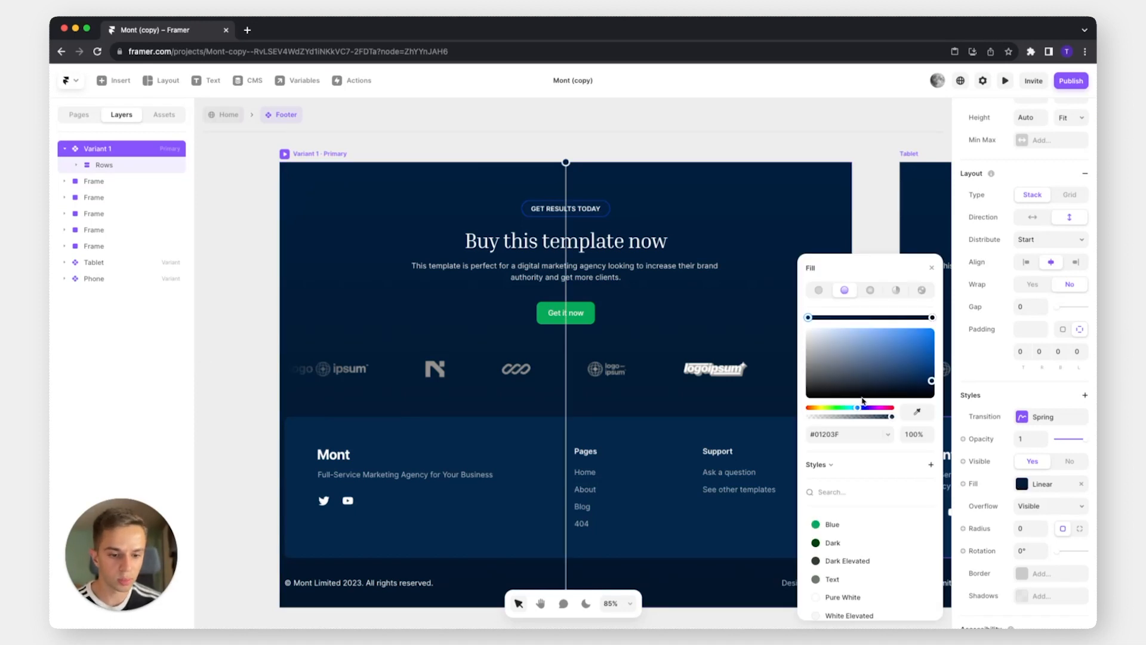
{"action": "left_click_drag", "start_coordinate": [833, 408], "coordinate": [839, 409]}
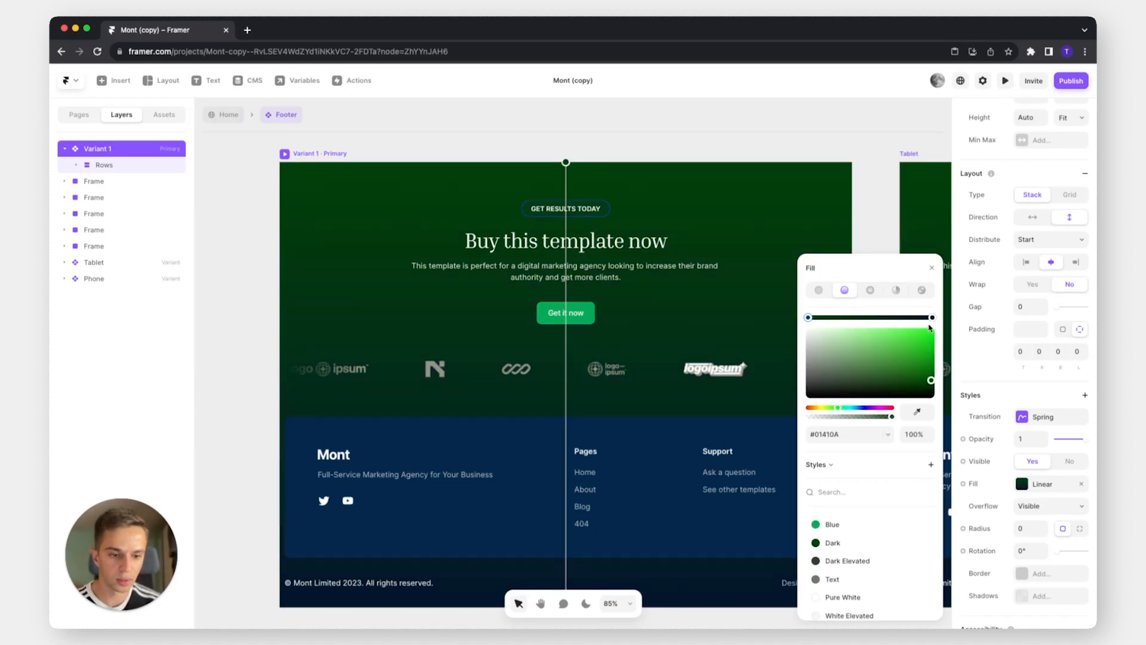
Change the second color stop of the footer primary variant's linear gradient fill to dark green #062D08
{"action": "left_click", "coordinate": [931, 318]}
{"action": "left_click", "coordinate": [838, 410]}
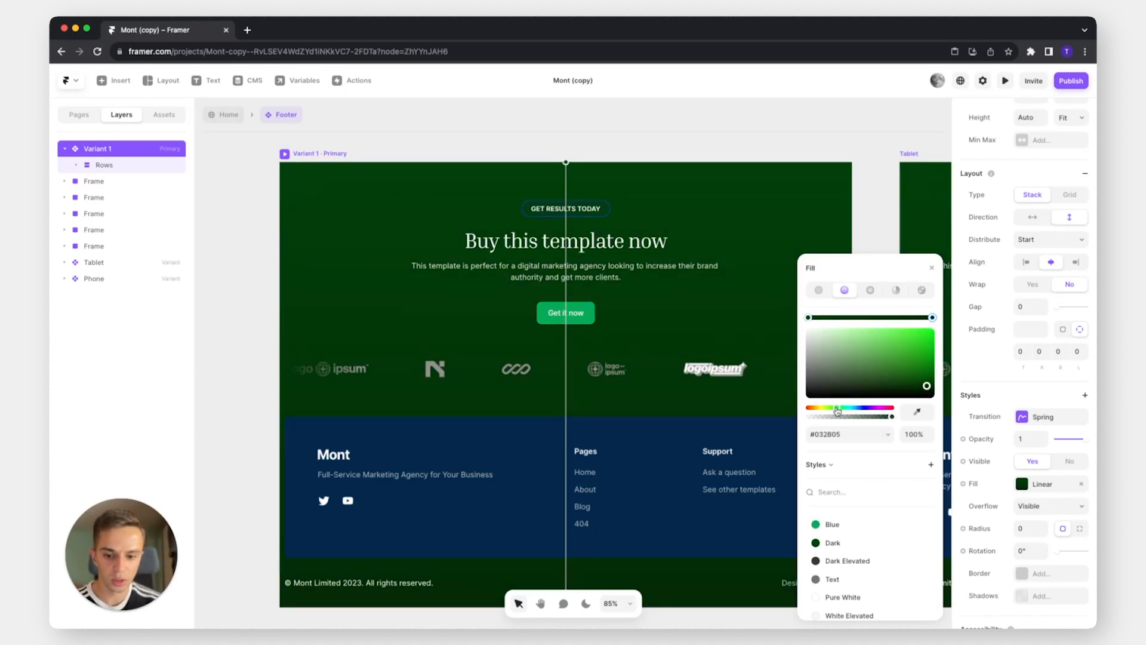
{"action": "left_click_drag", "start_coordinate": [925, 386], "coordinate": [917, 388]}
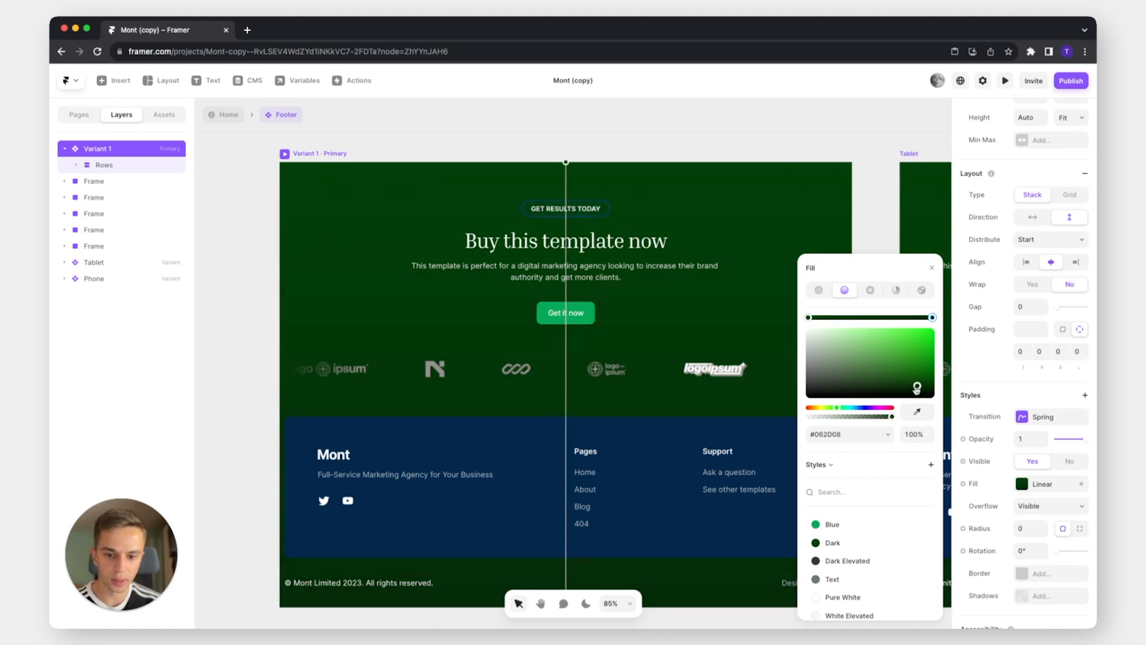
Recolor the border of the "GET RESULTS TODAY" badge frame in the footer with the Blue color style
{"action": "left_click", "coordinate": [608, 210]}
{"action": "left_click", "coordinate": [606, 213]}
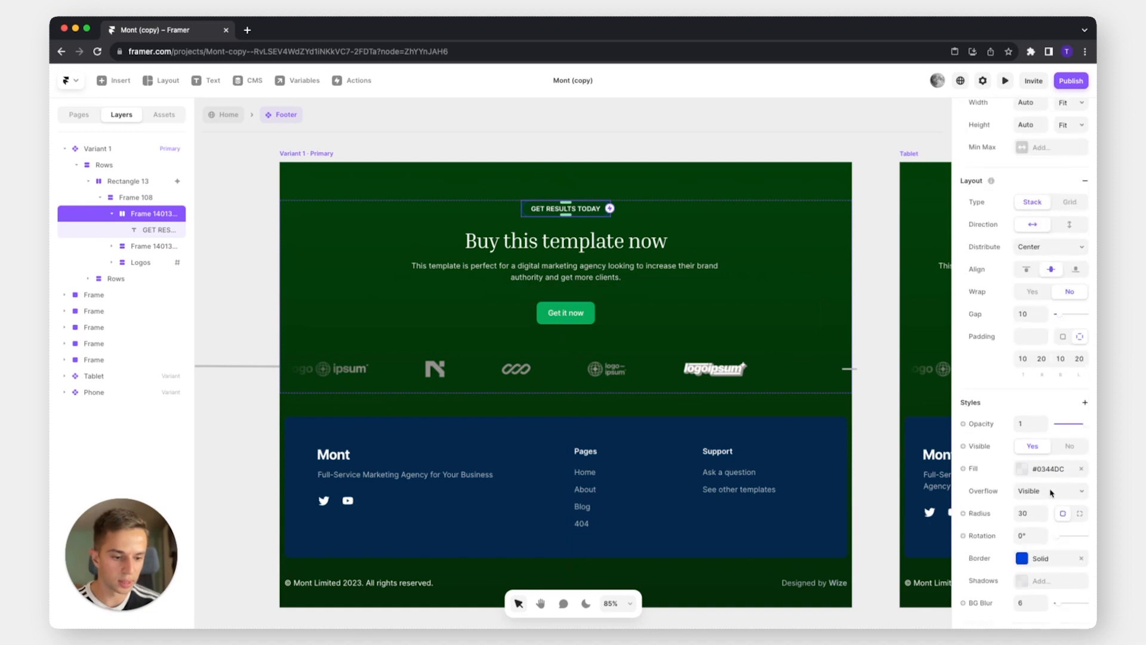
{"action": "scroll", "coordinate": [1052, 494], "scroll_direction": "down", "scroll_amount": 1}
{"action": "left_click", "coordinate": [1042, 537]}
{"action": "left_click", "coordinate": [869, 553]}
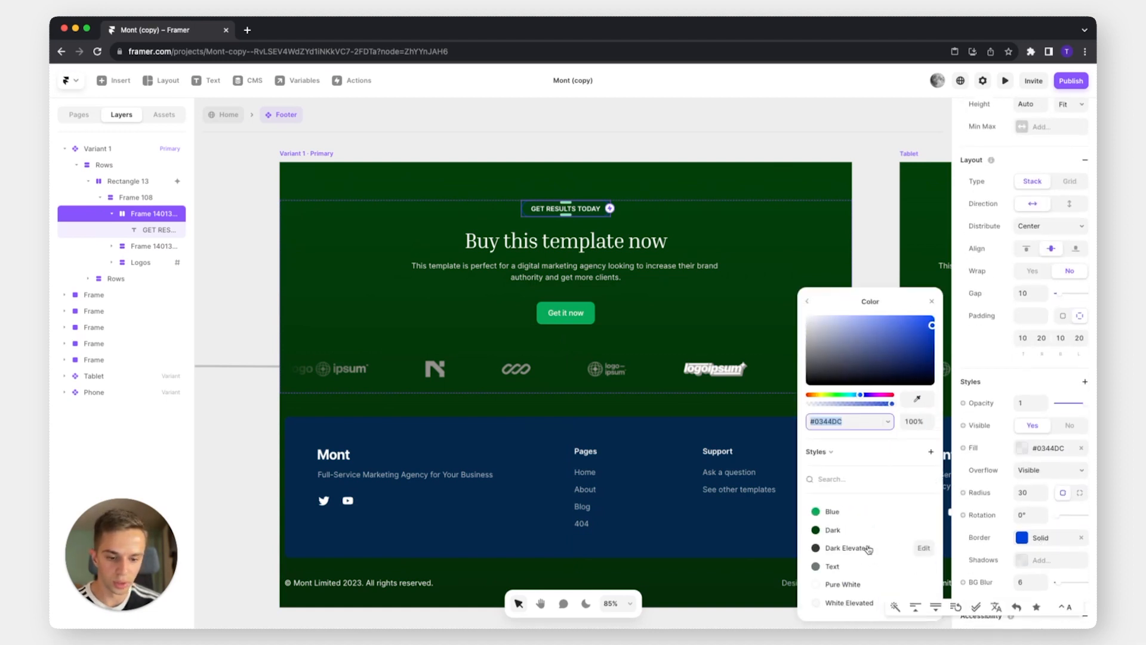
{"action": "left_click", "coordinate": [836, 512]}
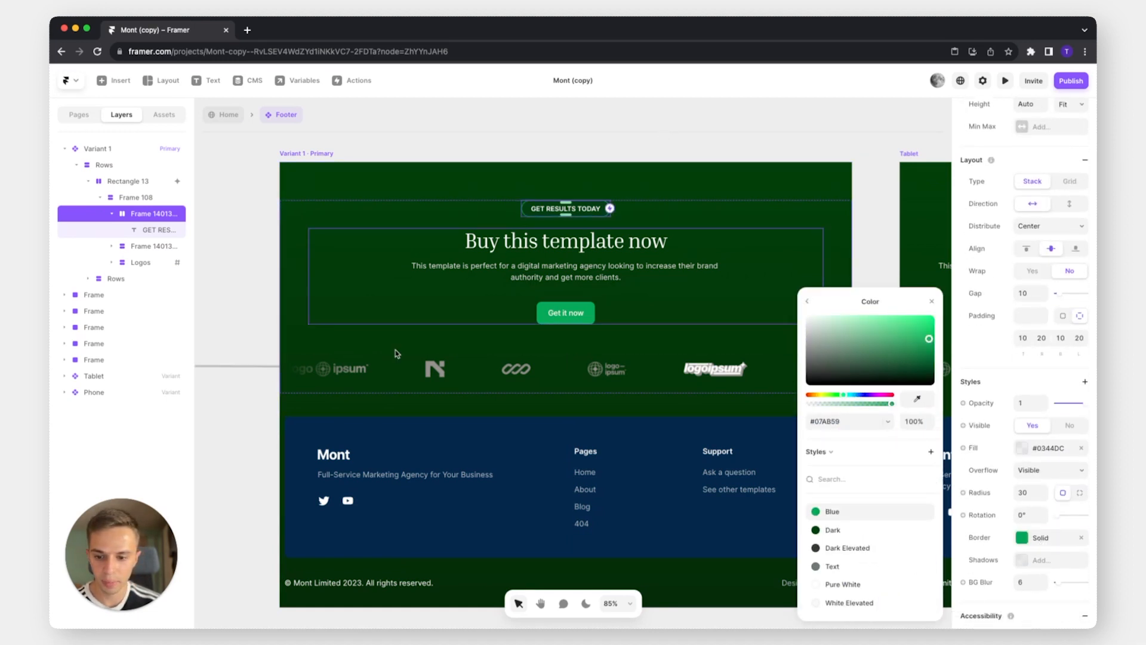
Open the nested Footer-Body component for editing and change its primary variant's fill to green #185422
{"action": "left_click", "coordinate": [266, 445]}
{"action": "scroll", "coordinate": [611, 405], "scroll_direction": "down", "scroll_amount": 2}
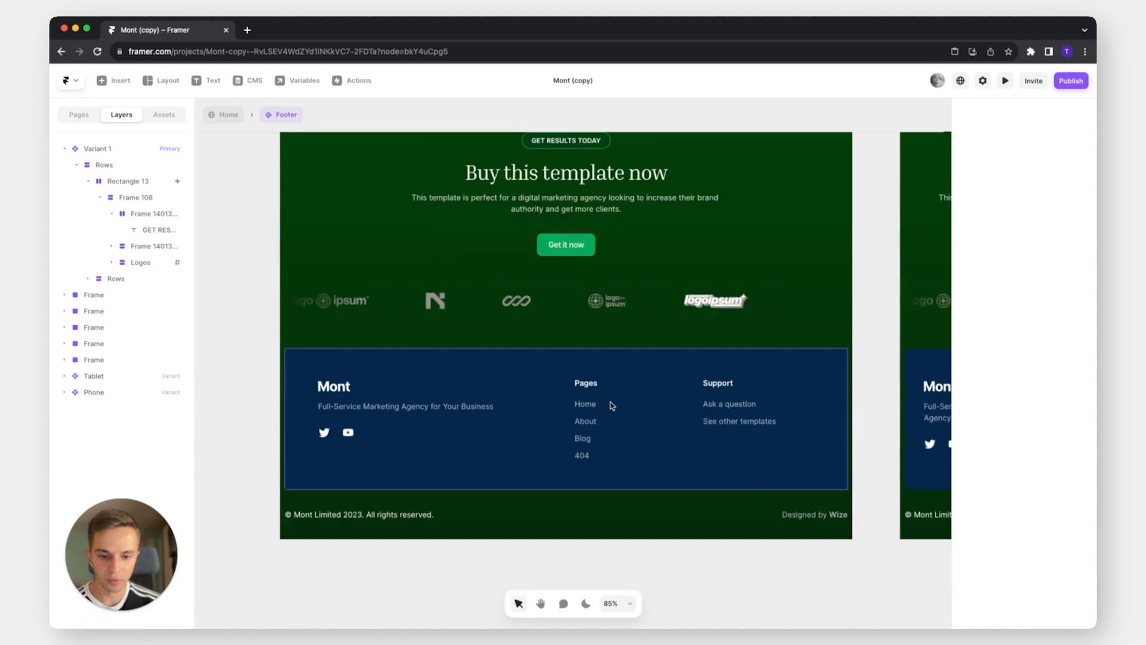
{"action": "double_click", "coordinate": [459, 365]}
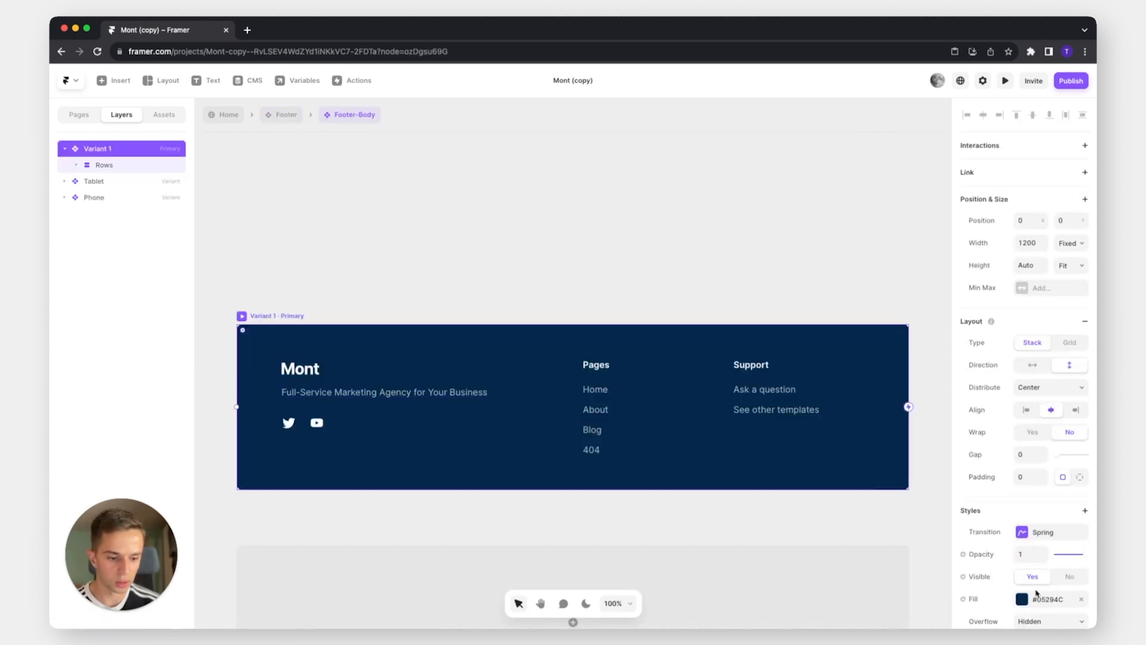
{"action": "left_click", "coordinate": [1037, 594]}
{"action": "left_click", "coordinate": [833, 530]}
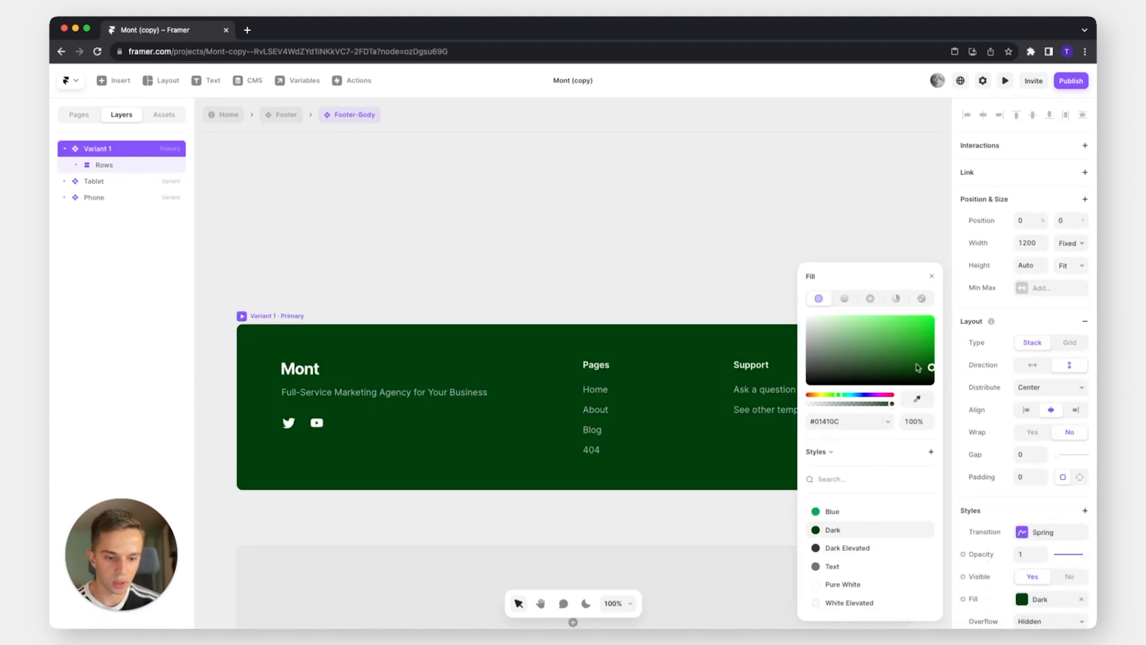
{"action": "left_click_drag", "start_coordinate": [915, 366], "coordinate": [898, 365]}
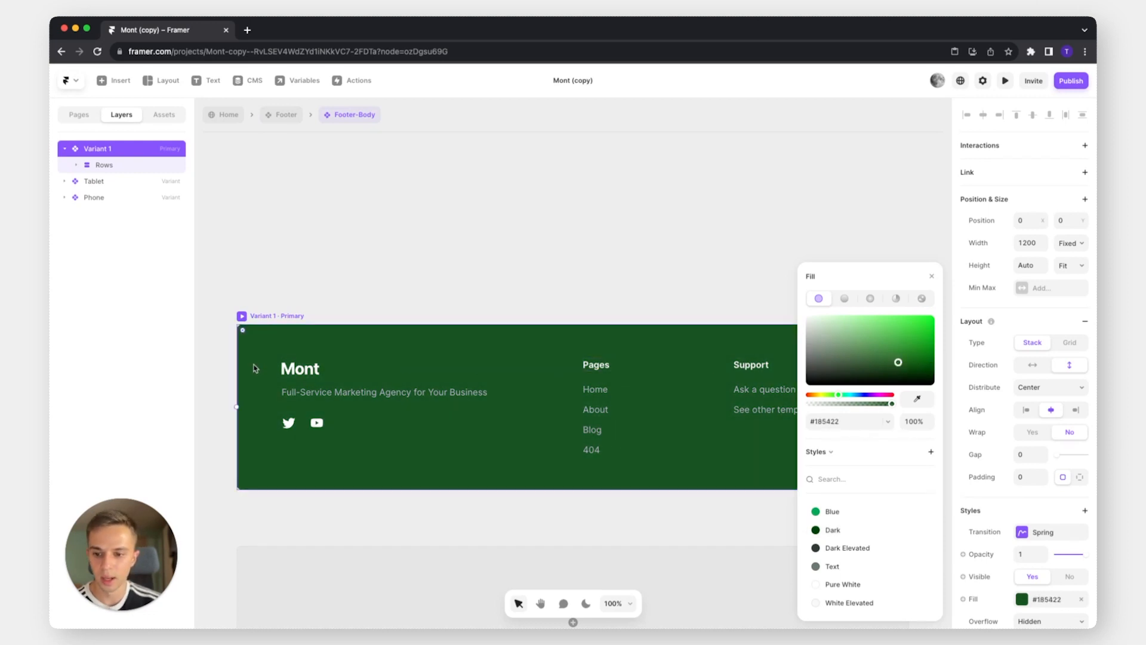
Examine the logo's image fill inside Footer-Body and the Image property of the Footer-Body instance in the Footer component
{"action": "left_click", "coordinate": [308, 373]}
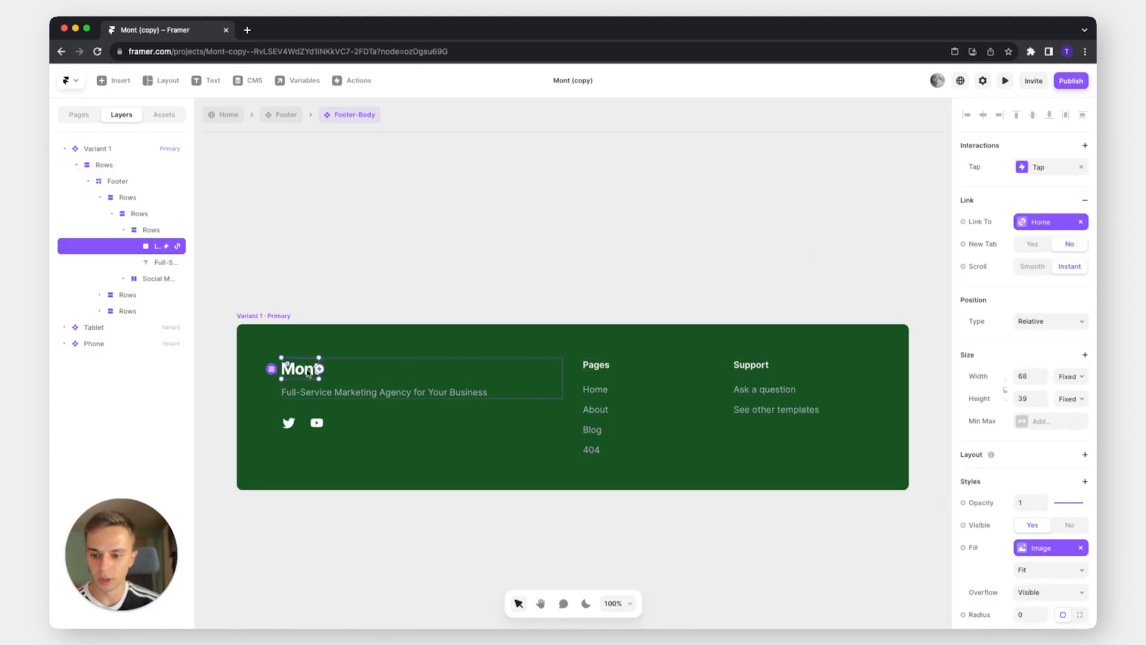
{"action": "left_click", "coordinate": [1030, 551]}
{"action": "left_click", "coordinate": [408, 154]}
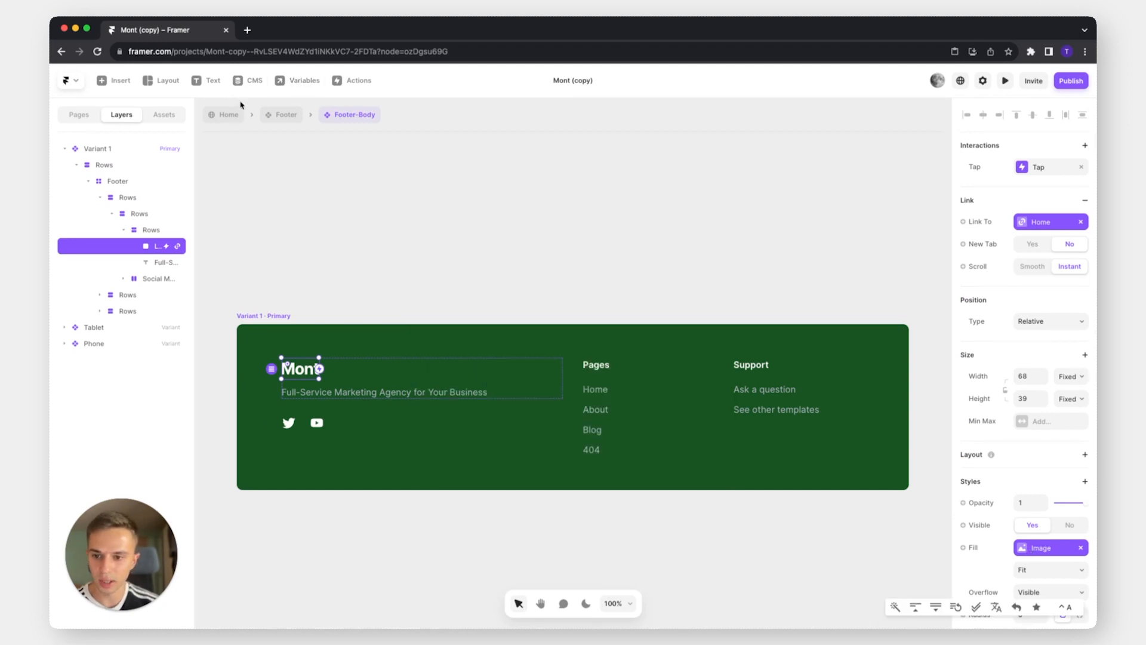
{"action": "left_click", "coordinate": [275, 119]}
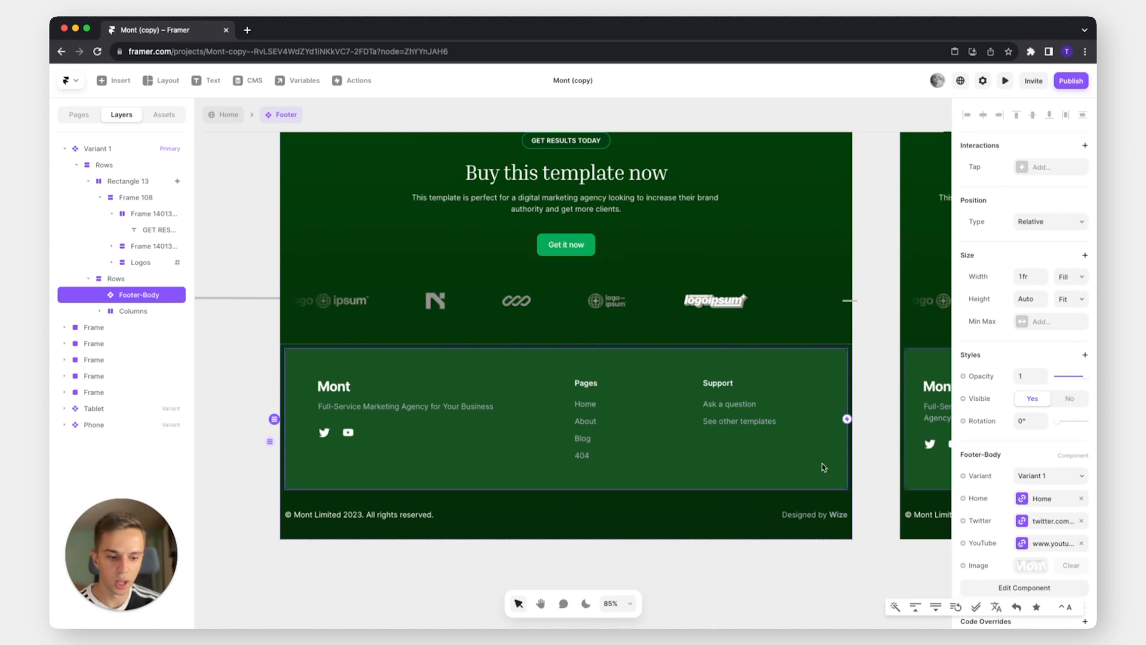
{"action": "scroll", "coordinate": [1015, 453], "scroll_direction": "down", "scroll_amount": 1}
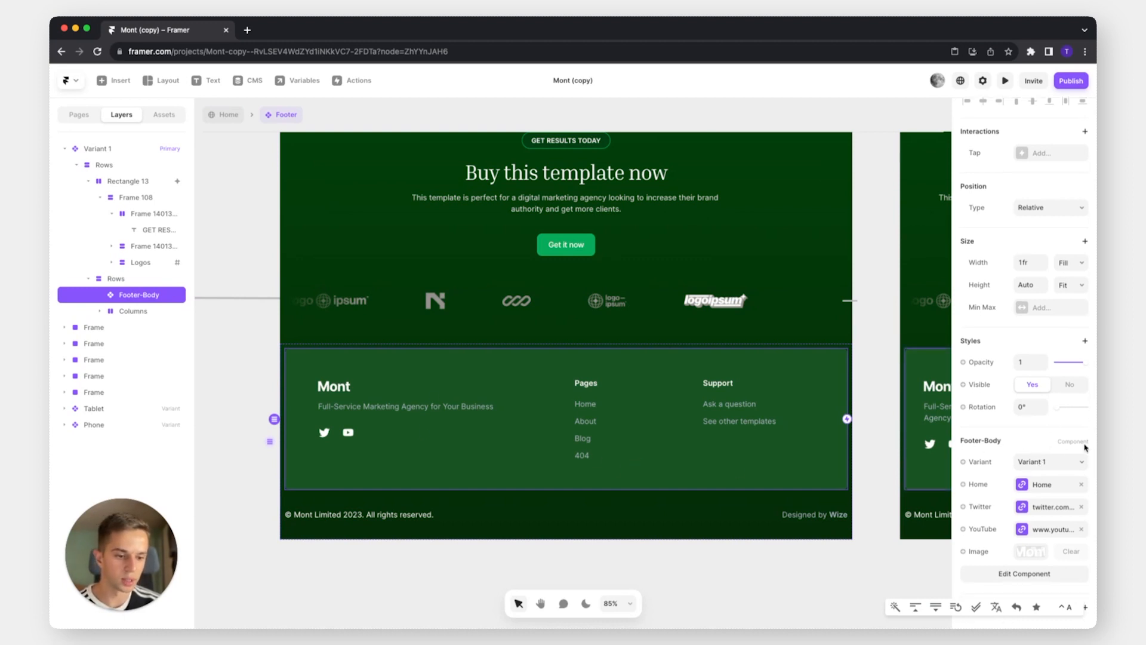
{"action": "left_click", "coordinate": [1027, 553]}
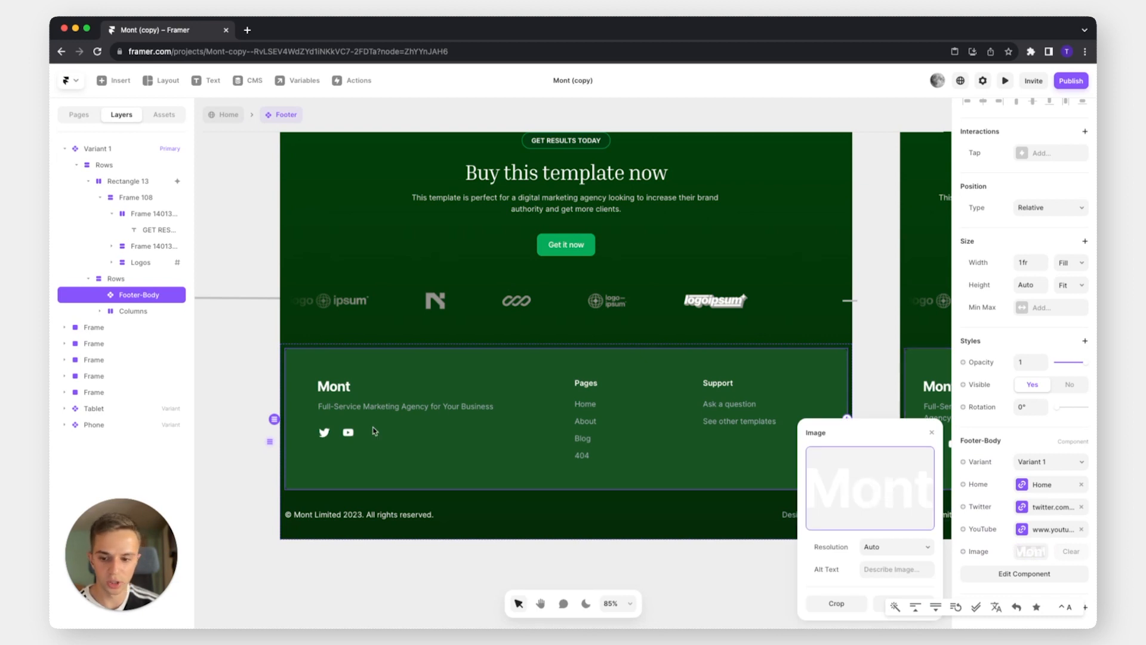
Reopen the Footer-Body component and slightly widen the Mont logo in its primary variant
{"action": "double_click", "coordinate": [431, 417]}
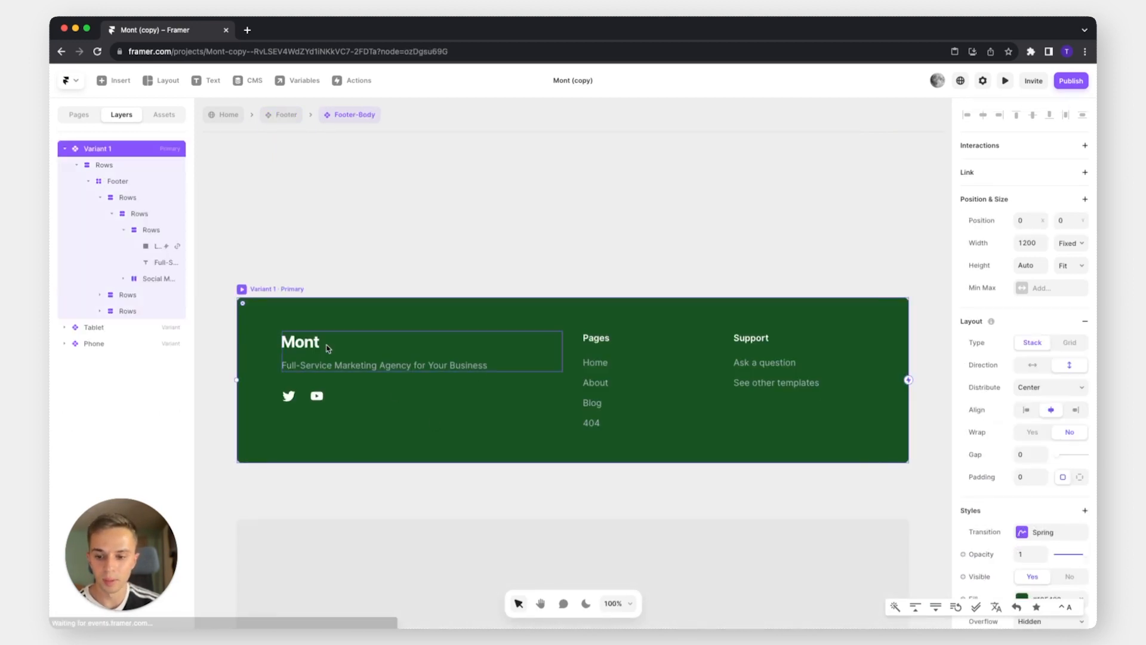
{"action": "left_click", "coordinate": [310, 344]}
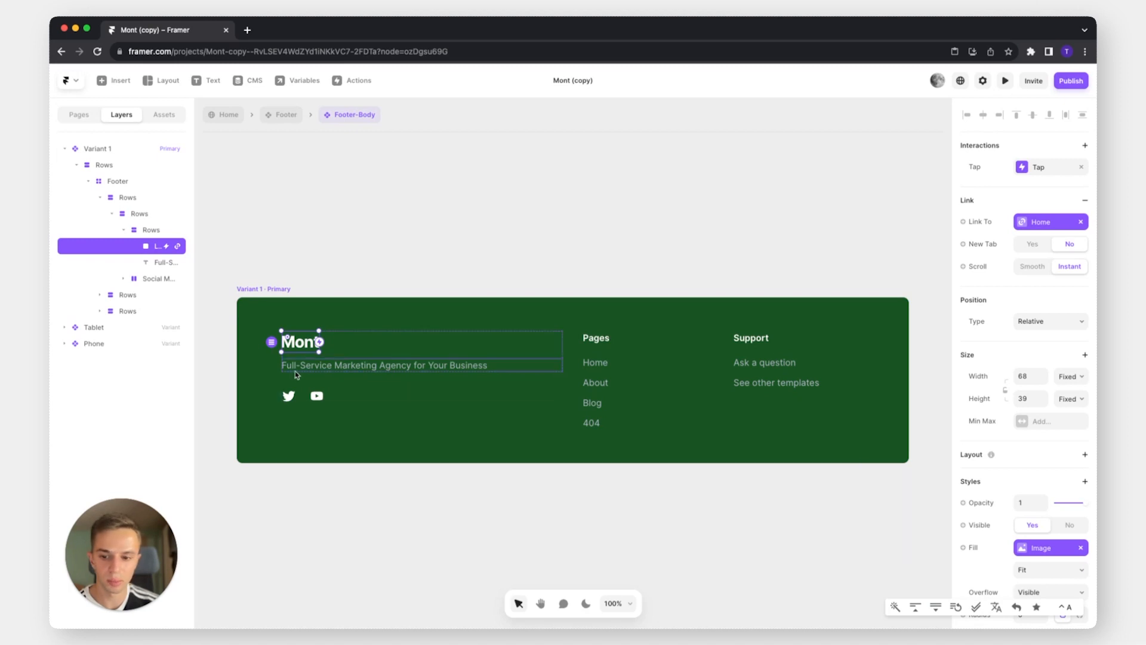
{"action": "left_click_drag", "start_coordinate": [319, 342], "coordinate": [328, 346]}
{"action": "left_click", "coordinate": [640, 230]}
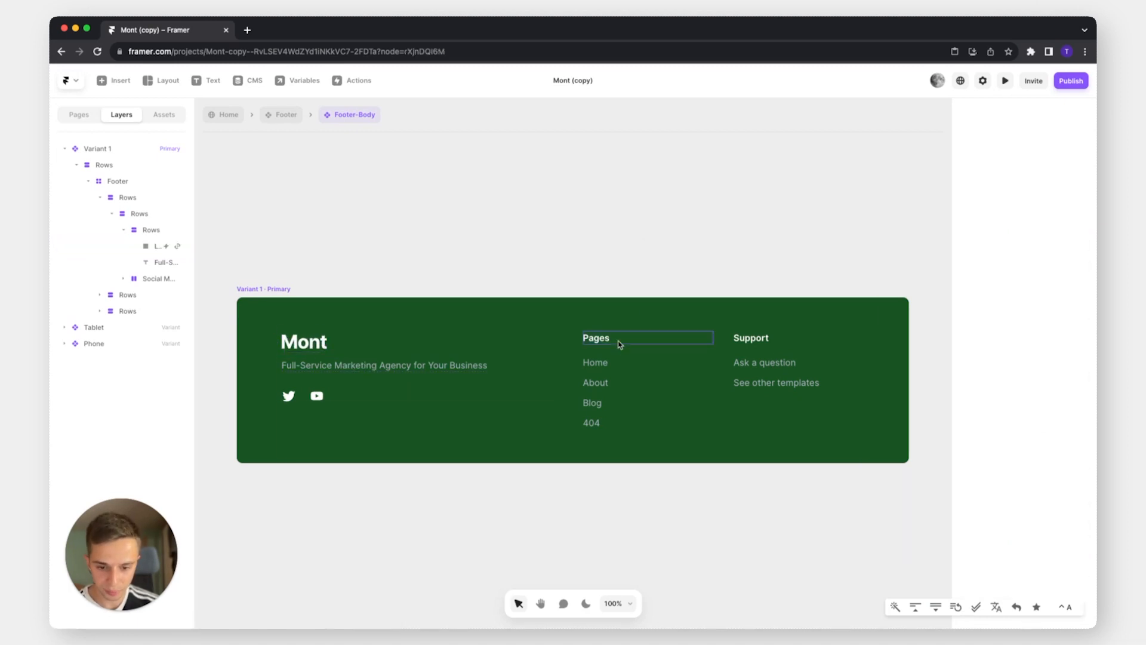
Edit the Link 3 style used by the footer's Home link and set its default color to #ABC4B1
{"action": "left_click", "coordinate": [608, 367]}
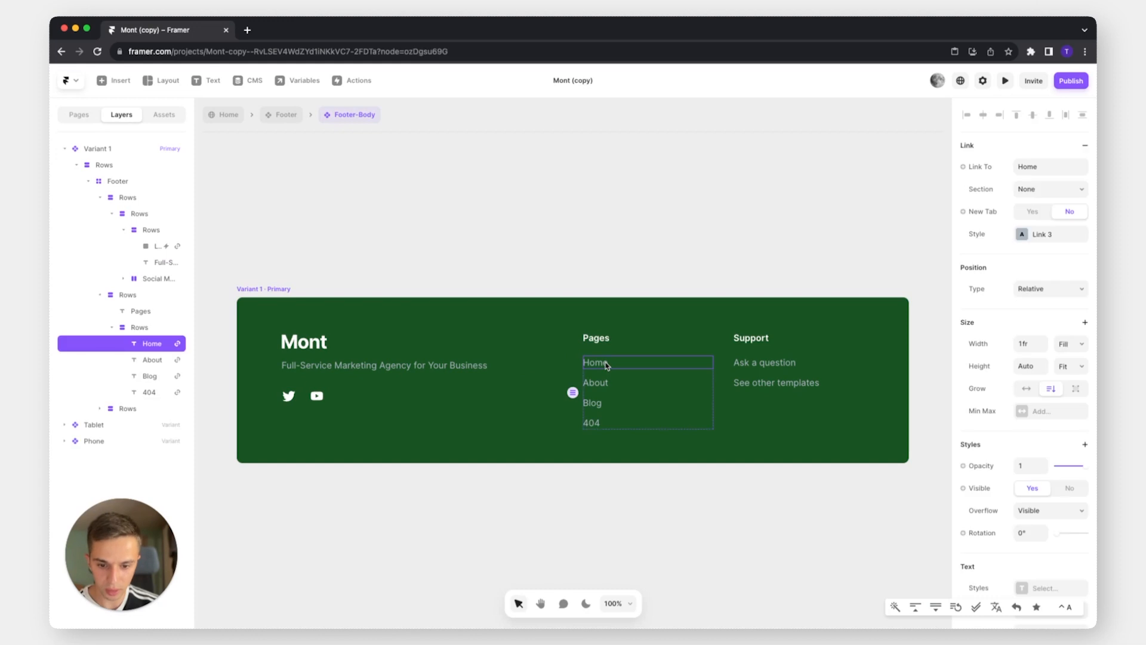
{"action": "left_click", "coordinate": [1055, 238]}
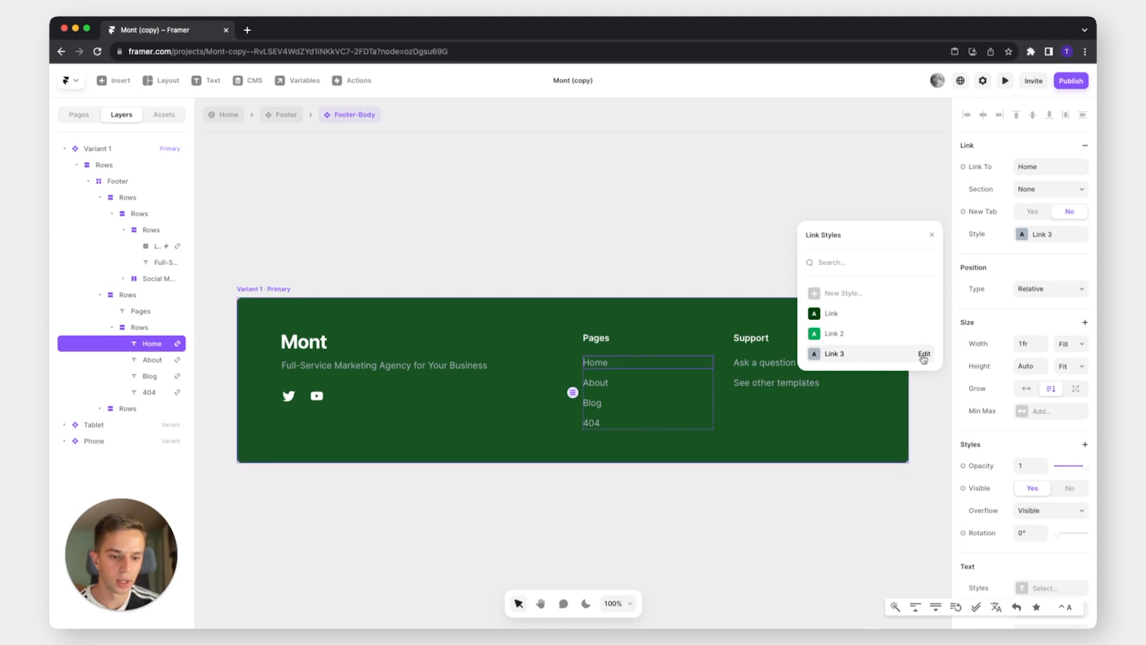
{"action": "left_click", "coordinate": [923, 356]}
{"action": "left_click", "coordinate": [869, 285]}
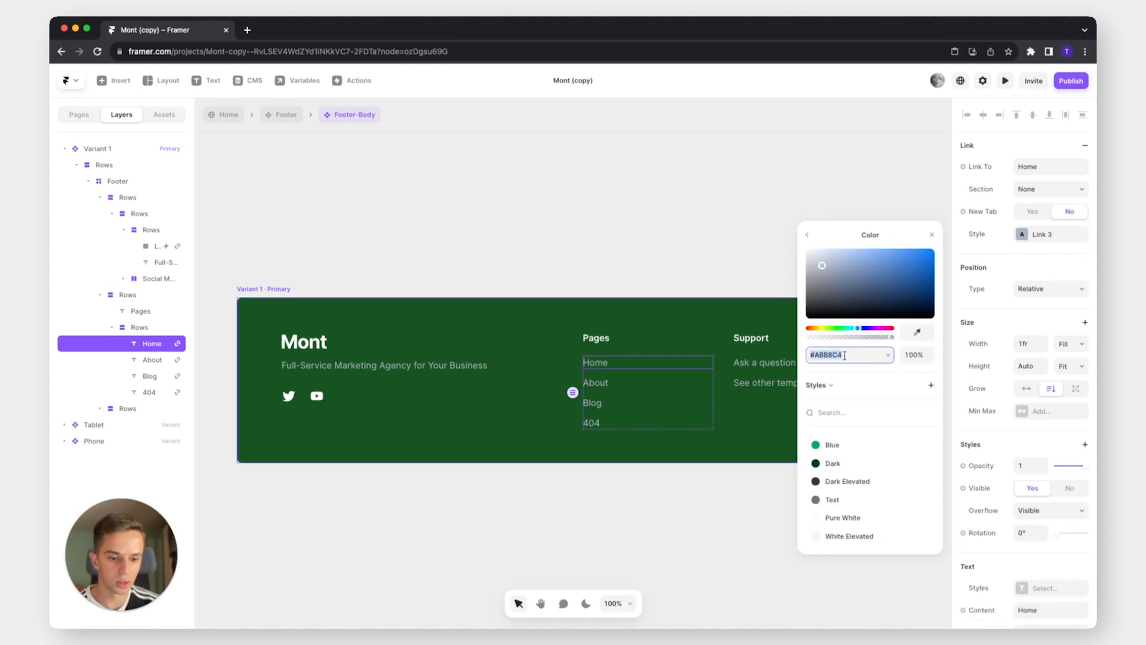
{"action": "left_click", "coordinate": [841, 328]}
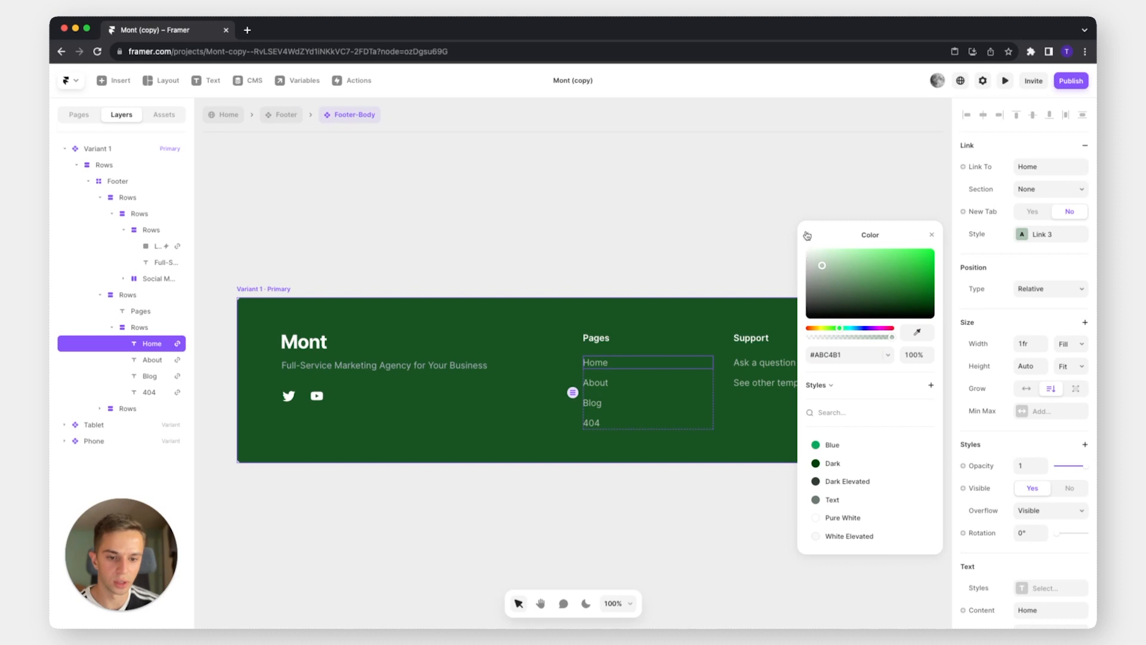
{"action": "left_click", "coordinate": [807, 235]}
Copy the Link 3 style's default color #ABC4B1 to its Current state color
{"action": "left_click", "coordinate": [893, 293]}
{"action": "key", "text": "super+c"}
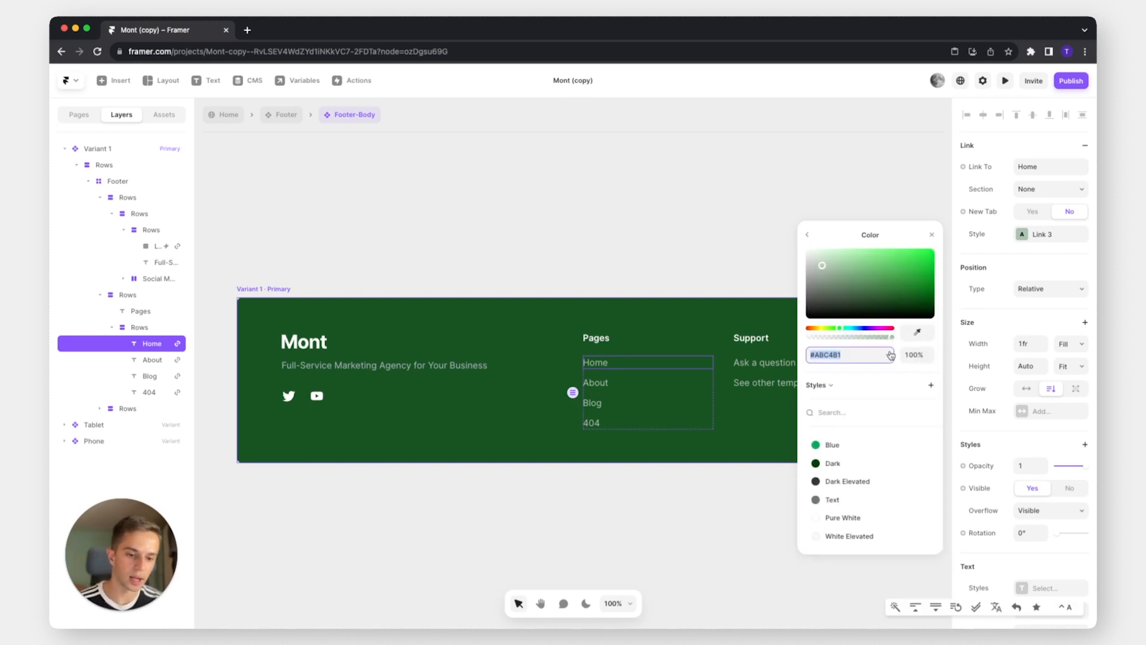
{"action": "left_click", "coordinate": [807, 235]}
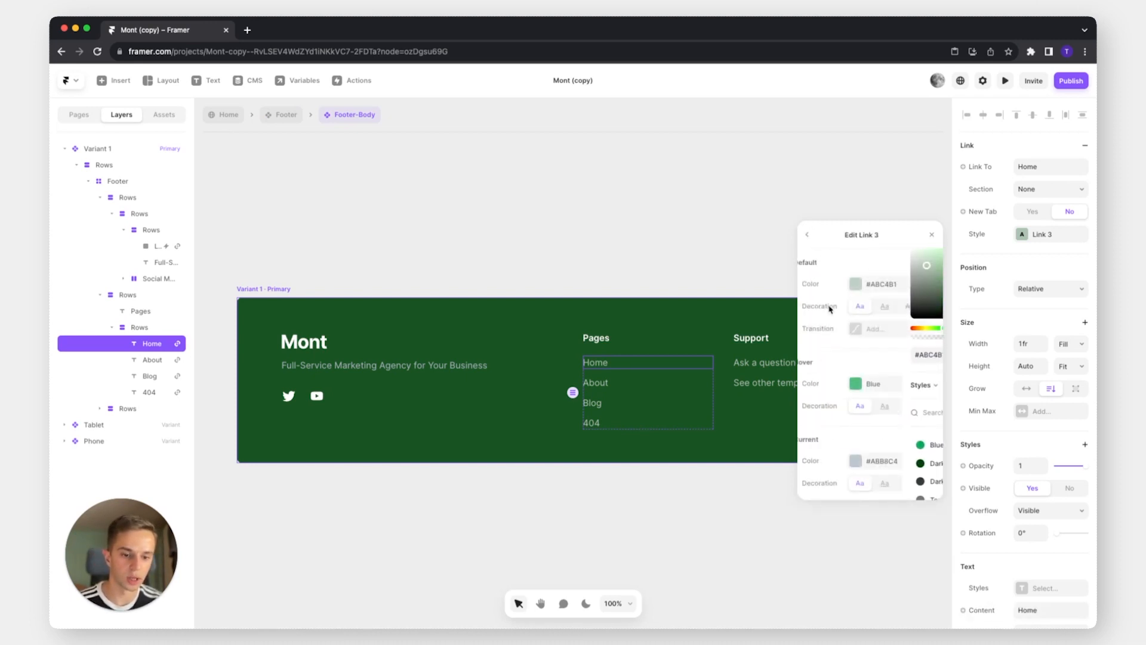
{"action": "left_click", "coordinate": [891, 460]}
{"action": "key", "text": "super+v"}
{"action": "key", "text": "Return"}
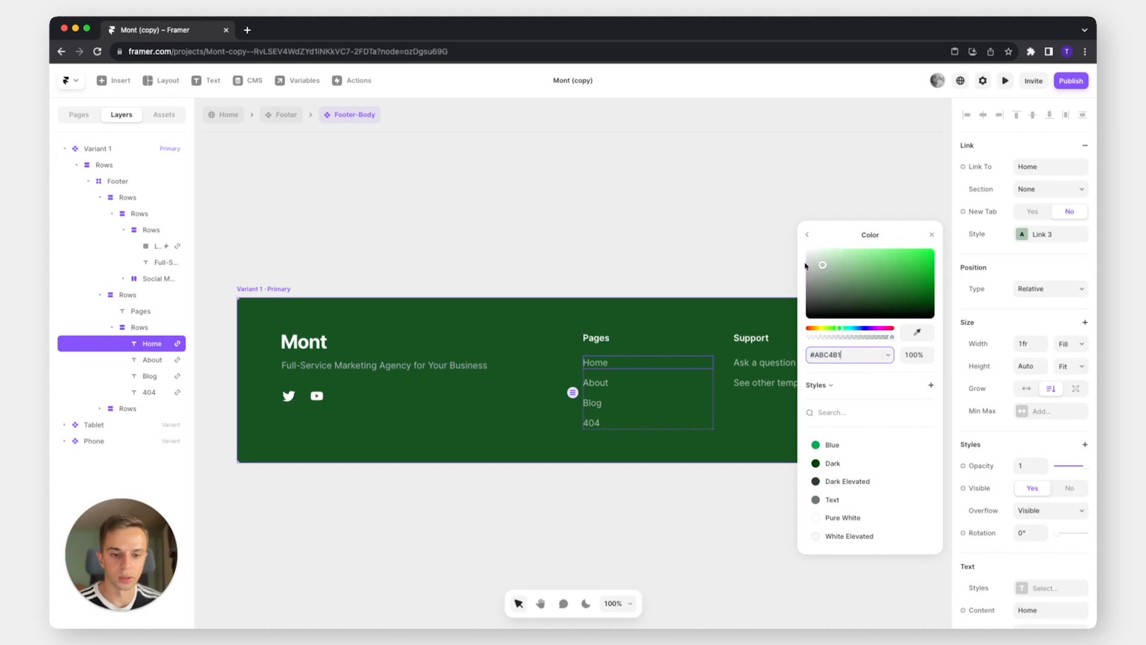
Set the text color of the "Full-Service Marketing Agency for Your Business" tagline to #ABC4B1
{"action": "left_click", "coordinate": [388, 365]}
{"action": "left_click", "coordinate": [1022, 582]}
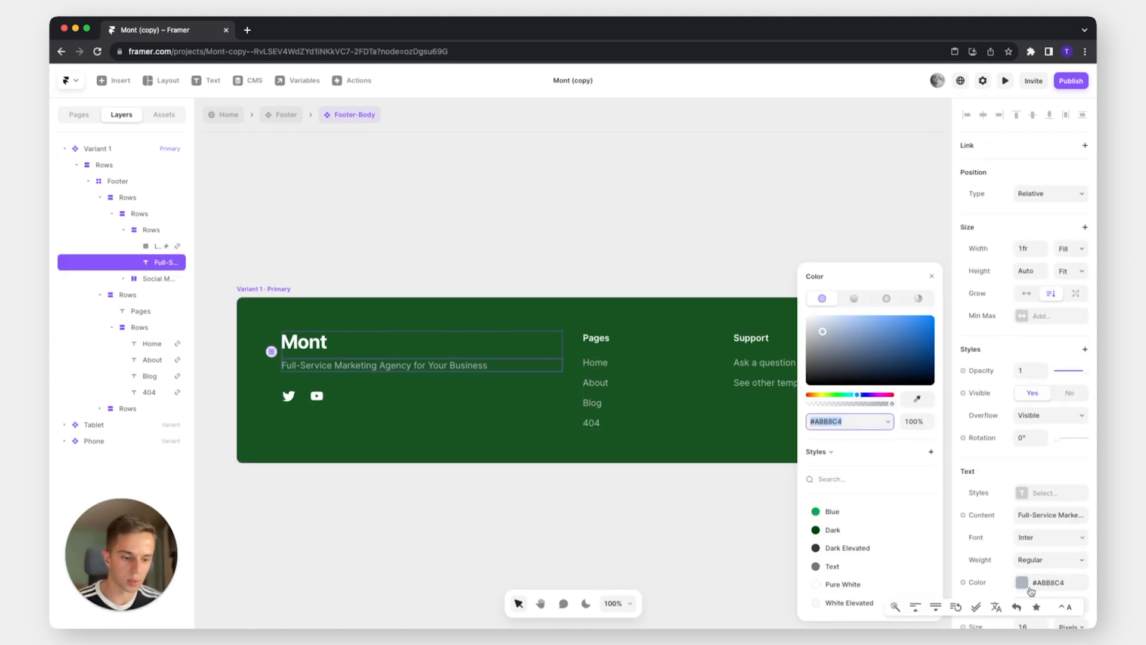
{"action": "key", "text": "super+v"}
{"action": "key", "text": "Return"}
{"action": "left_click", "coordinate": [579, 237]}
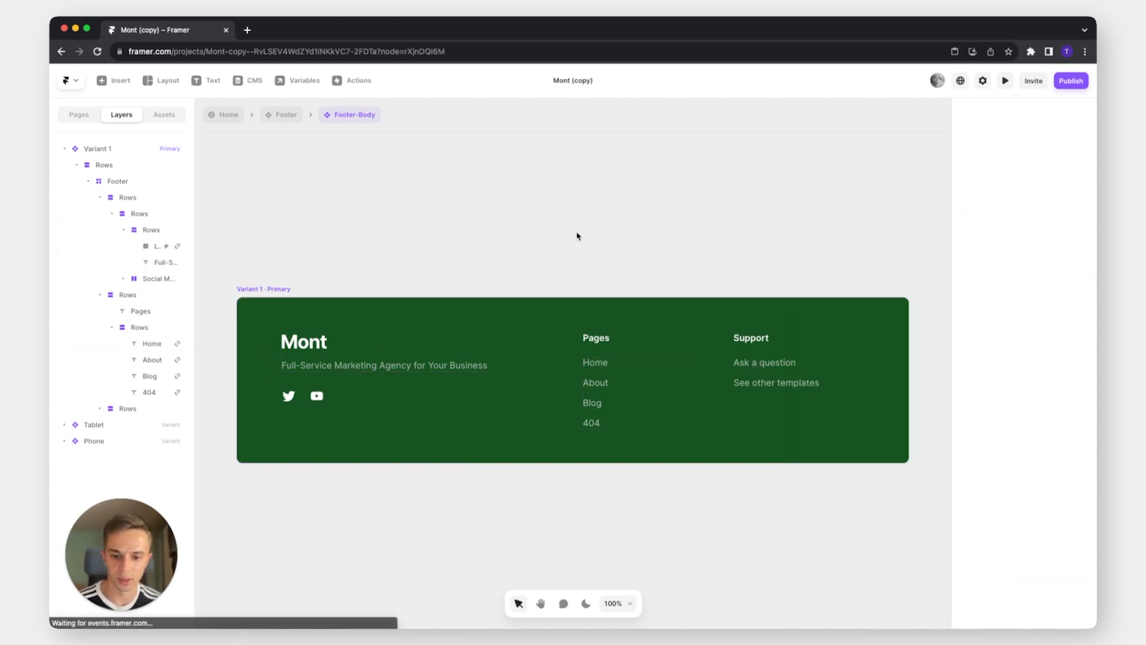
Return through the Footer component to the Home page and review the recolored footer and the hero section
{"action": "left_click", "coordinate": [281, 114]}
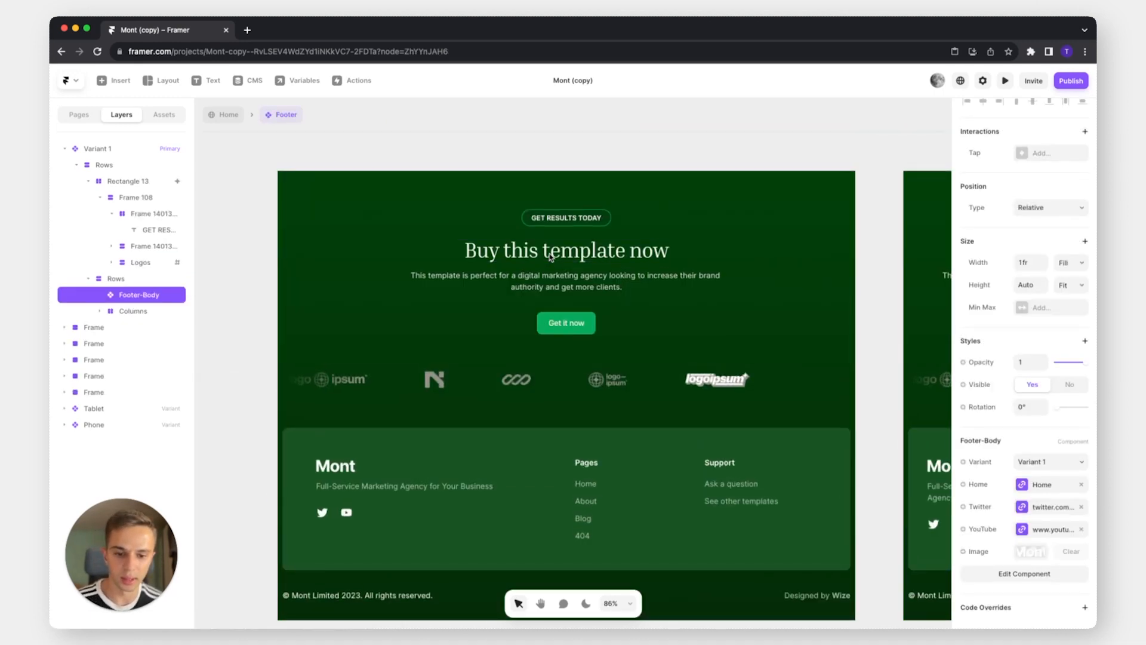
{"action": "scroll", "coordinate": [549, 257], "scroll_direction": "down", "scroll_amount": 3}
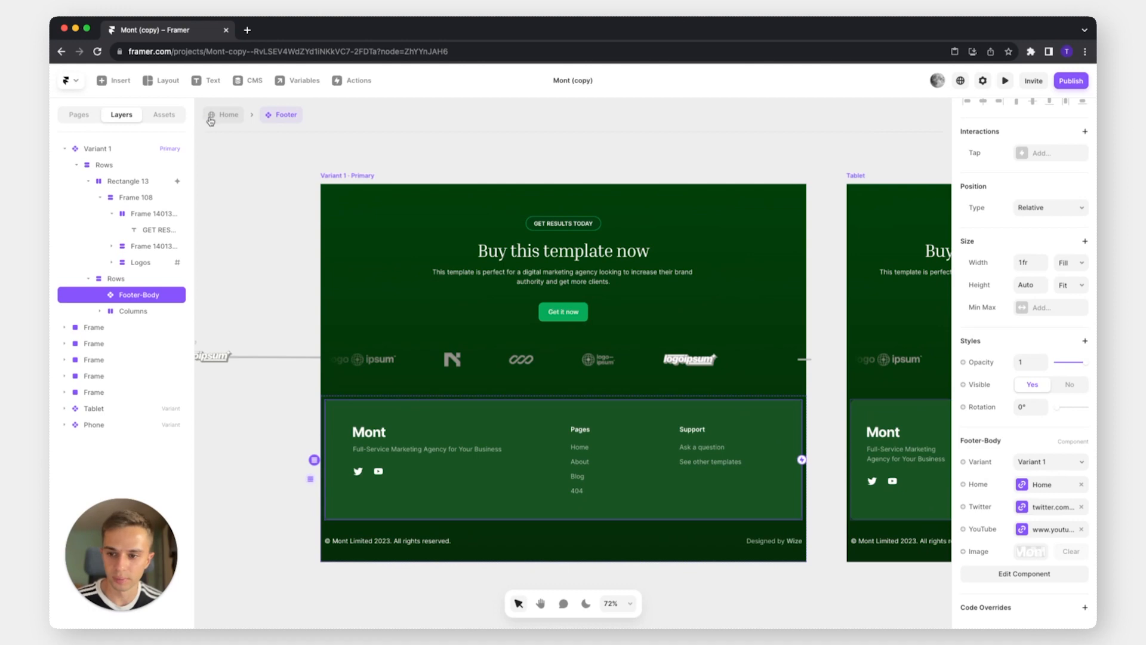
{"action": "left_click", "coordinate": [211, 120]}
{"action": "scroll", "coordinate": [576, 305], "scroll_direction": "up", "scroll_amount": 3}
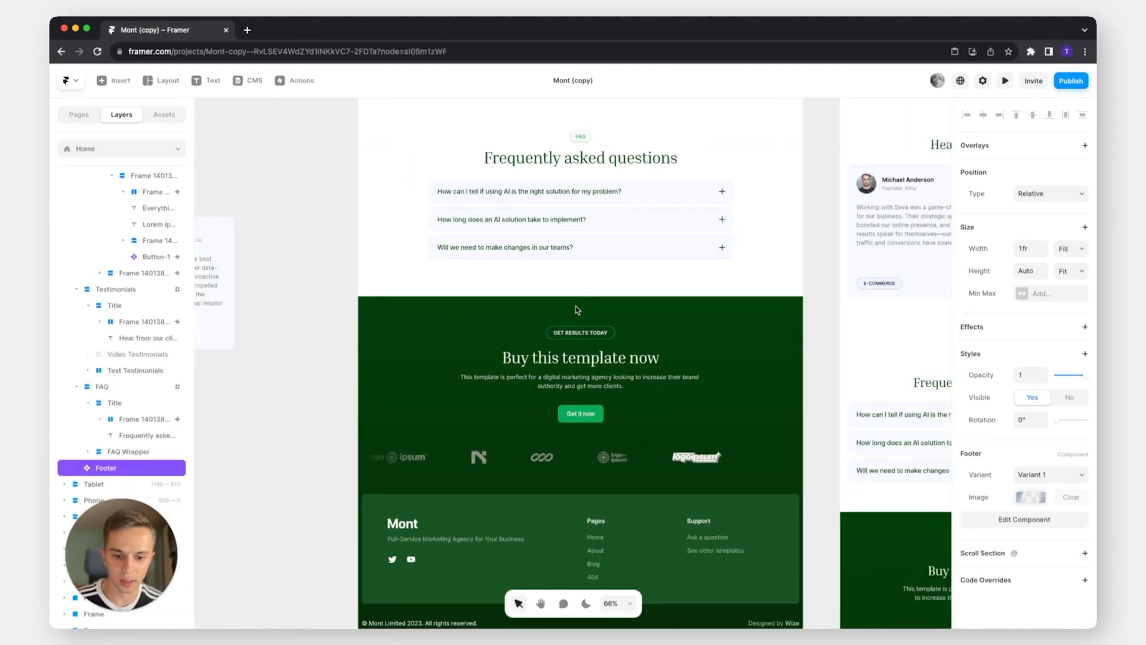
{"action": "scroll", "coordinate": [575, 306], "scroll_direction": "down", "scroll_amount": 2}
{"action": "scroll", "coordinate": [575, 305], "scroll_direction": "up", "scroll_amount": 10}
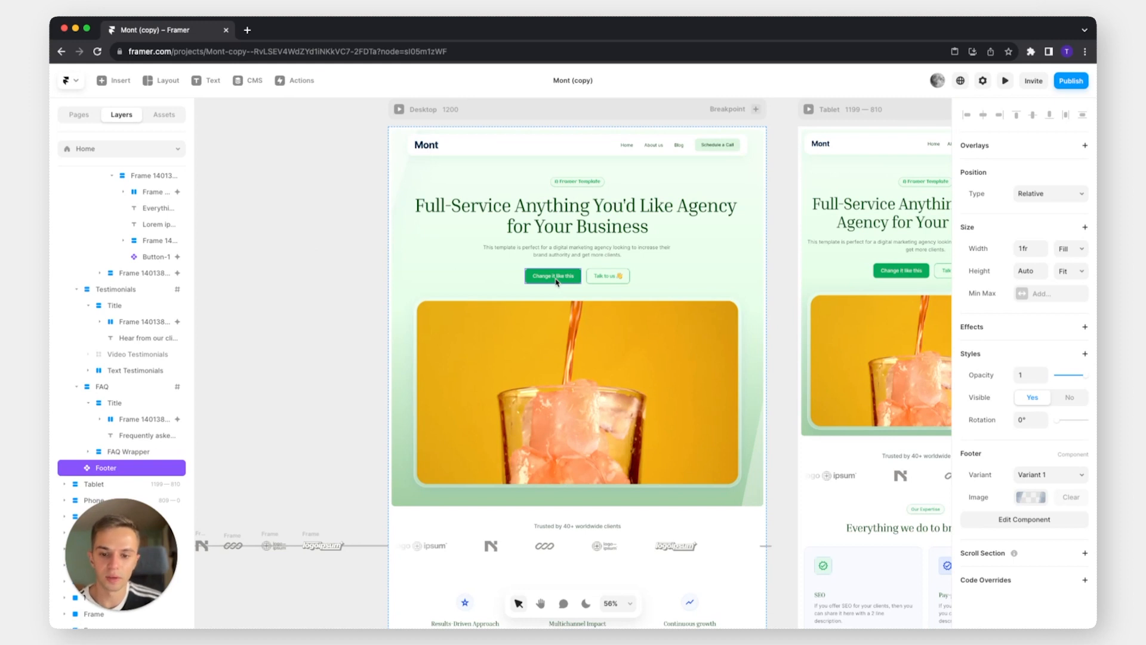
Open the hero's green Button-1 component for editing and add a 1 px solid #222222 border to its primary variant
{"action": "double_click", "coordinate": [556, 278]}
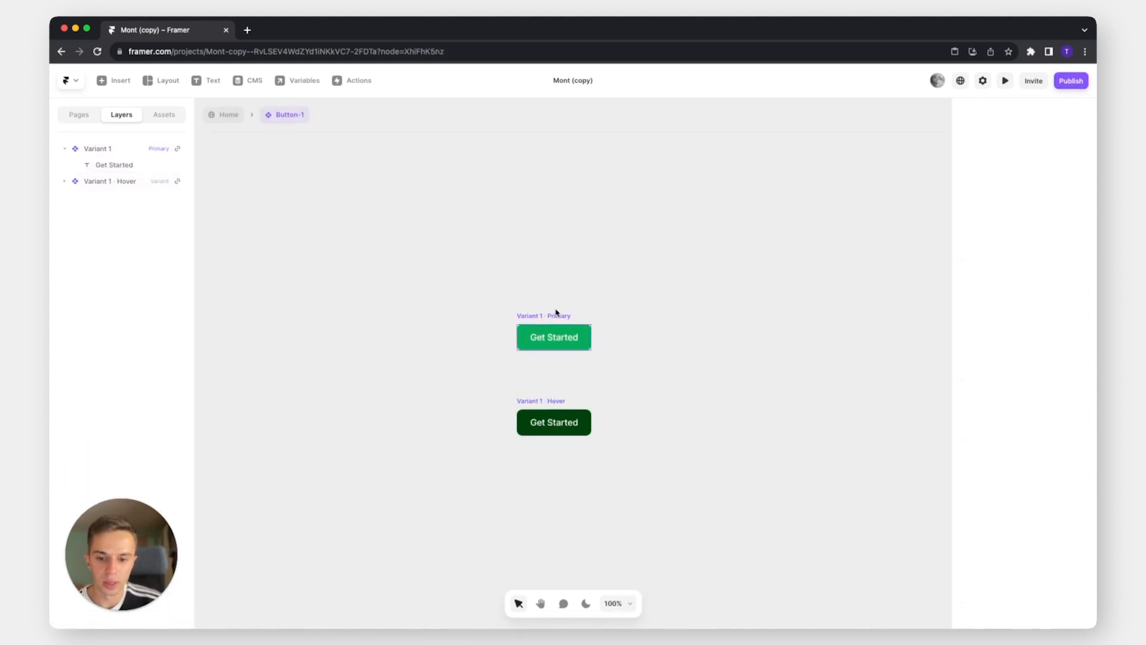
{"action": "scroll", "coordinate": [1010, 376], "scroll_direction": "down", "scroll_amount": 10}
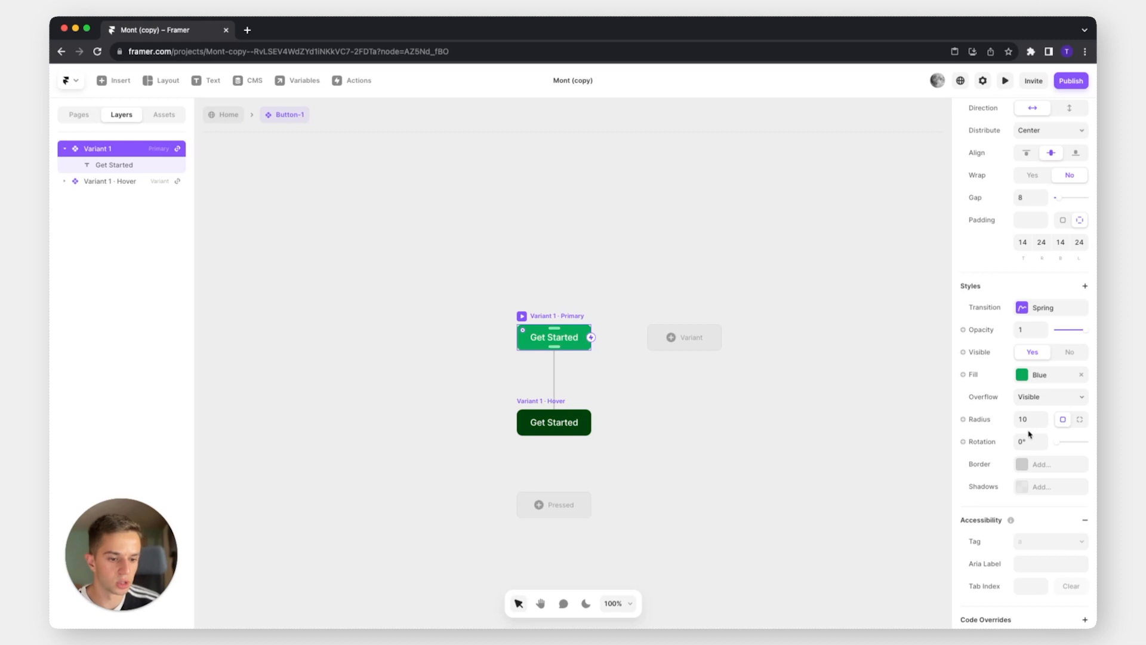
{"action": "left_click", "coordinate": [1024, 464]}
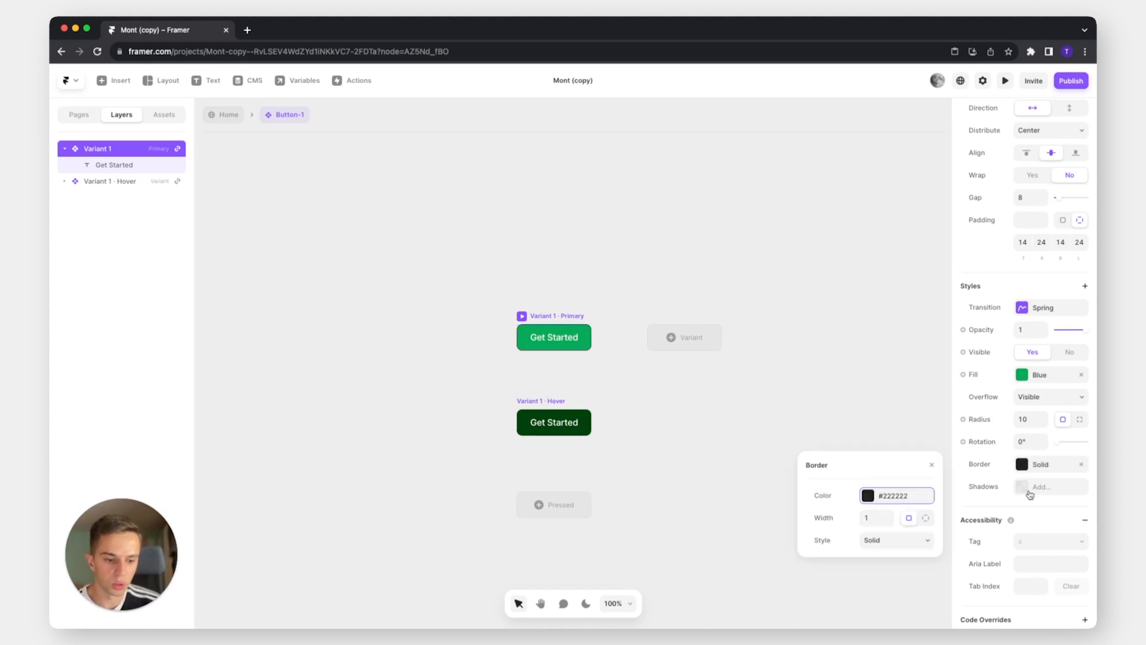
Add an outside box shadow in #000000 to the button's primary variant and set its Y offset to 10
{"action": "left_click", "coordinate": [1025, 486]}
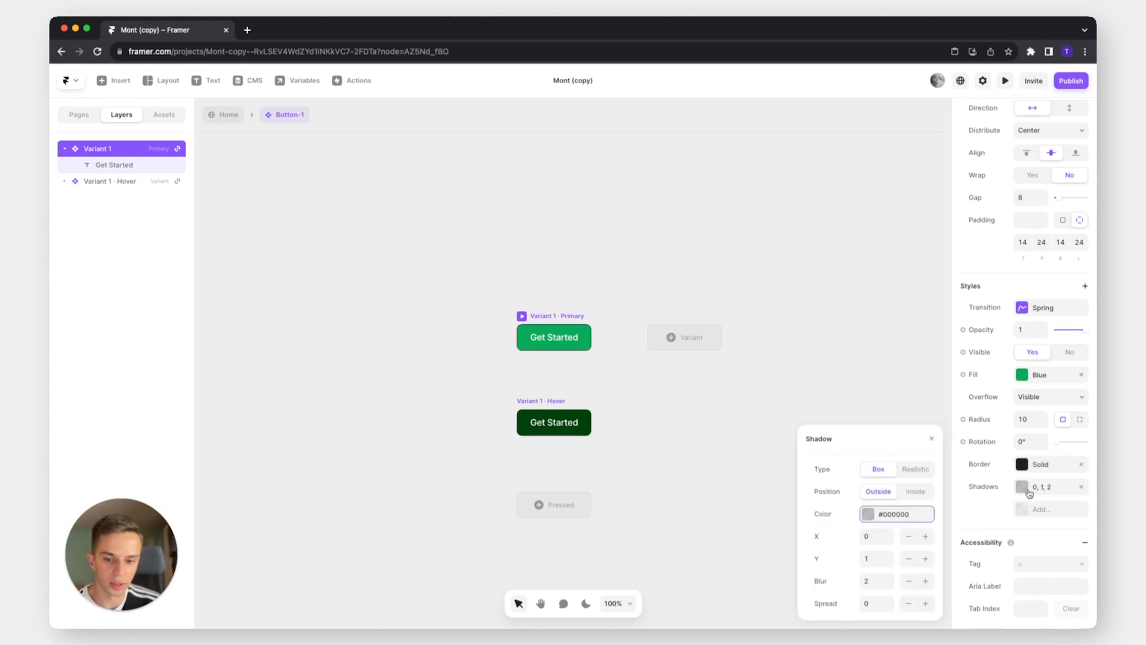
{"action": "left_click", "coordinate": [883, 560]}
{"action": "type", "text": "0"}
{"action": "key", "text": "Return"}
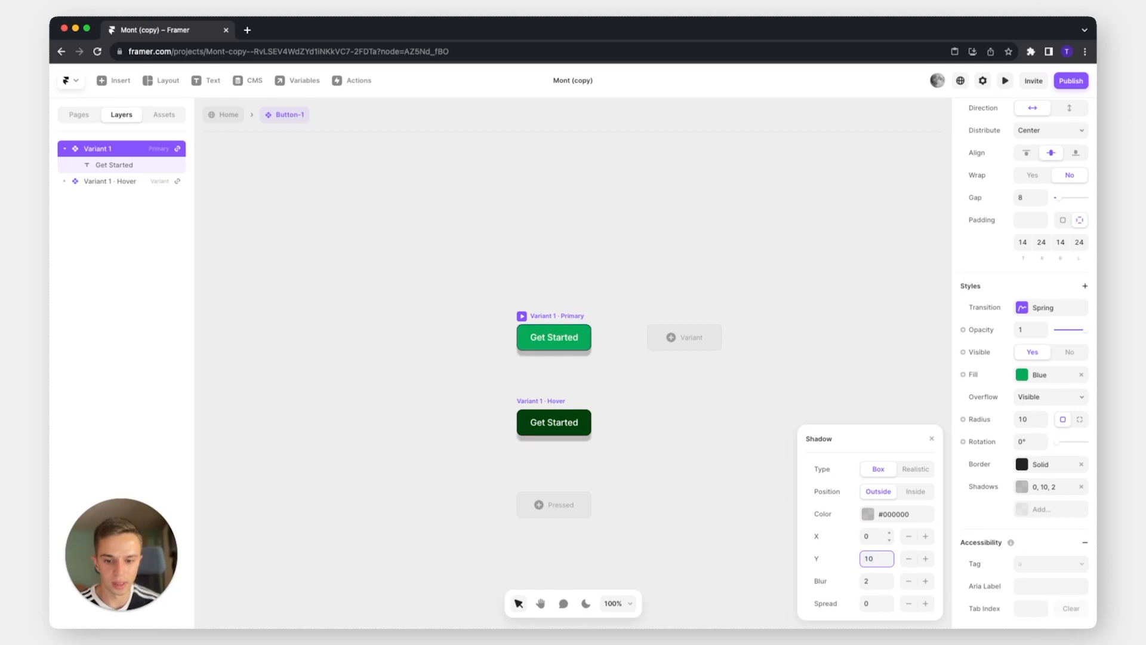
Set the primary variant's shadow blur to 20 and its color to the Blue style
{"action": "left_click", "coordinate": [880, 579]}
{"action": "type", "text": "0"}
{"action": "left_click", "coordinate": [868, 514]}
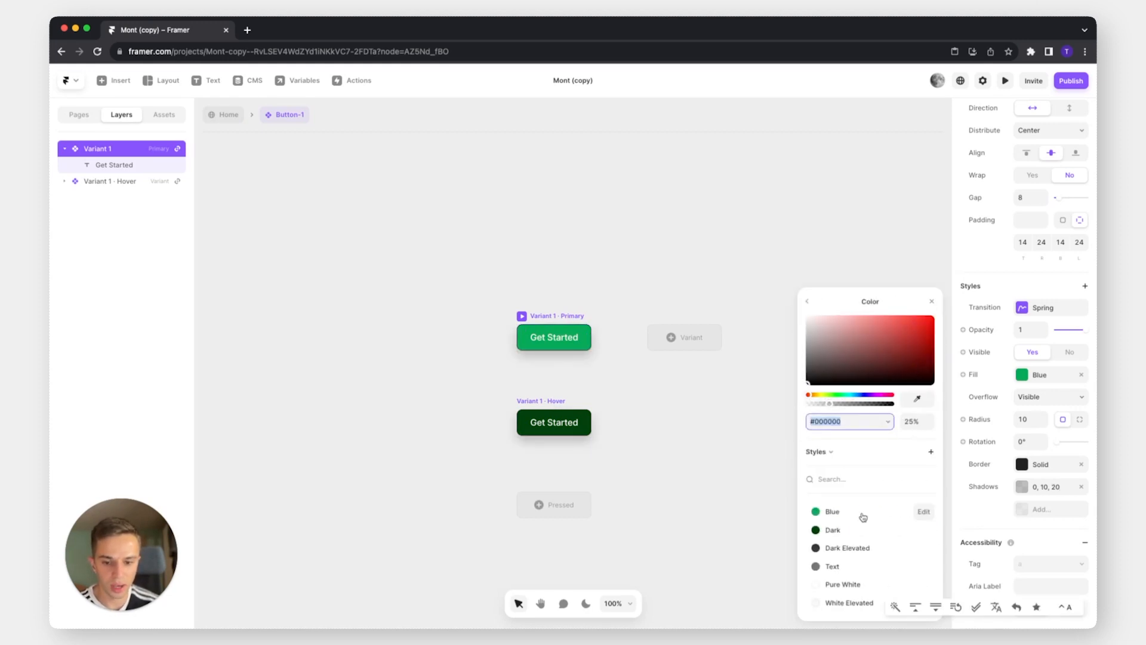
{"action": "left_click", "coordinate": [833, 512]}
Reduce the shadow color's opacity to 20% and remove the border from the button's primary variant
{"action": "left_click", "coordinate": [917, 426]}
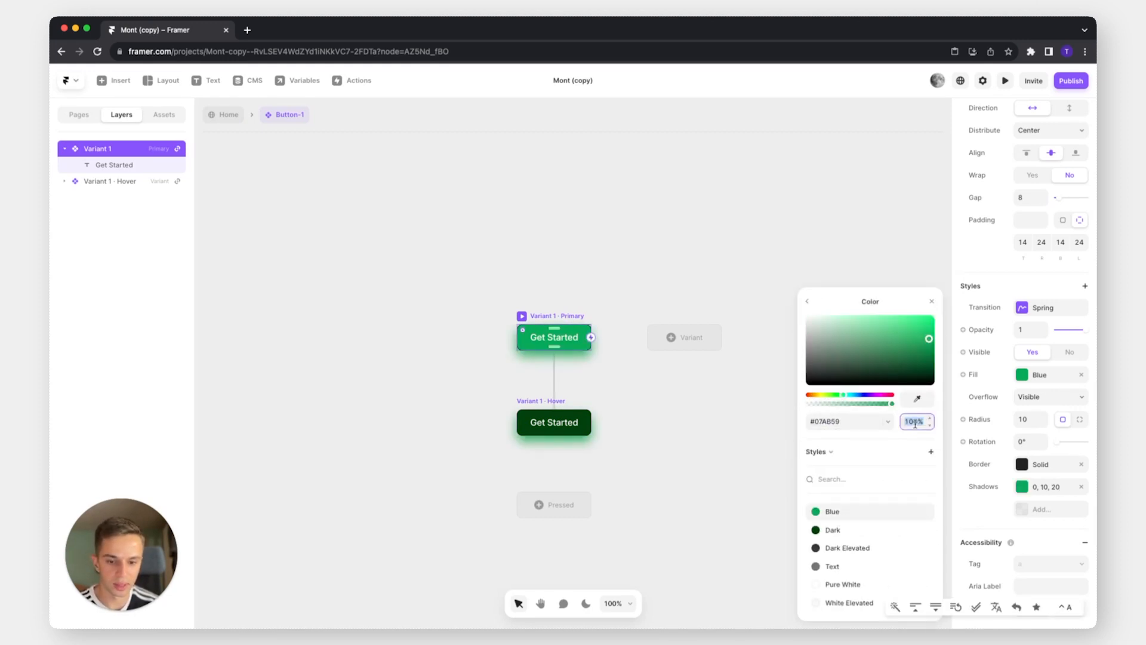
{"action": "type", "text": "50"}
{"action": "double_click", "coordinate": [912, 421]}
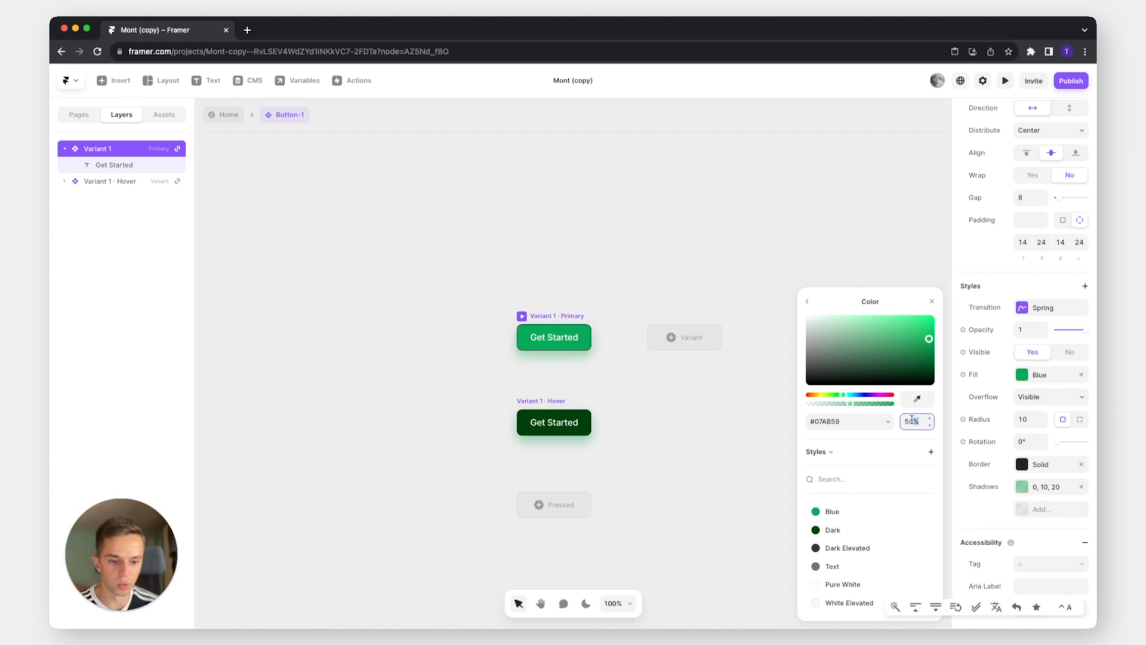
{"action": "type", "text": "40"}
{"action": "key", "text": "Return"}
{"action": "double_click", "coordinate": [911, 420]}
{"action": "type", "text": "20"}
{"action": "key", "text": "Return"}
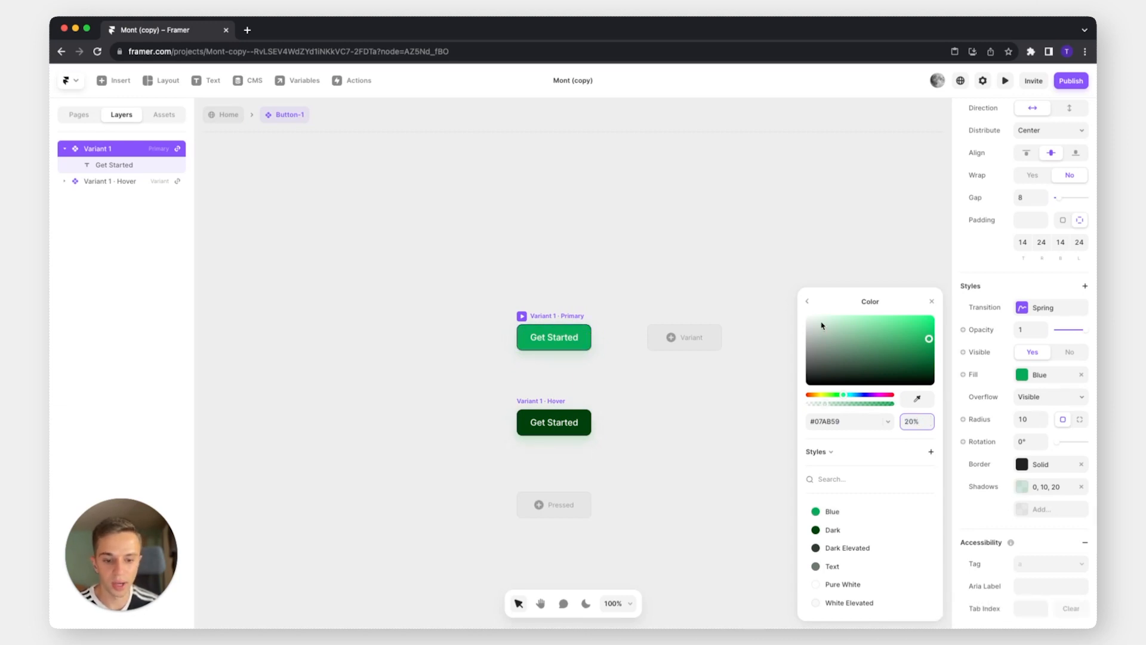
{"action": "left_click", "coordinate": [902, 281]}
Set the Y offset of the hover variant's shadow to 3
{"action": "left_click", "coordinate": [550, 404]}
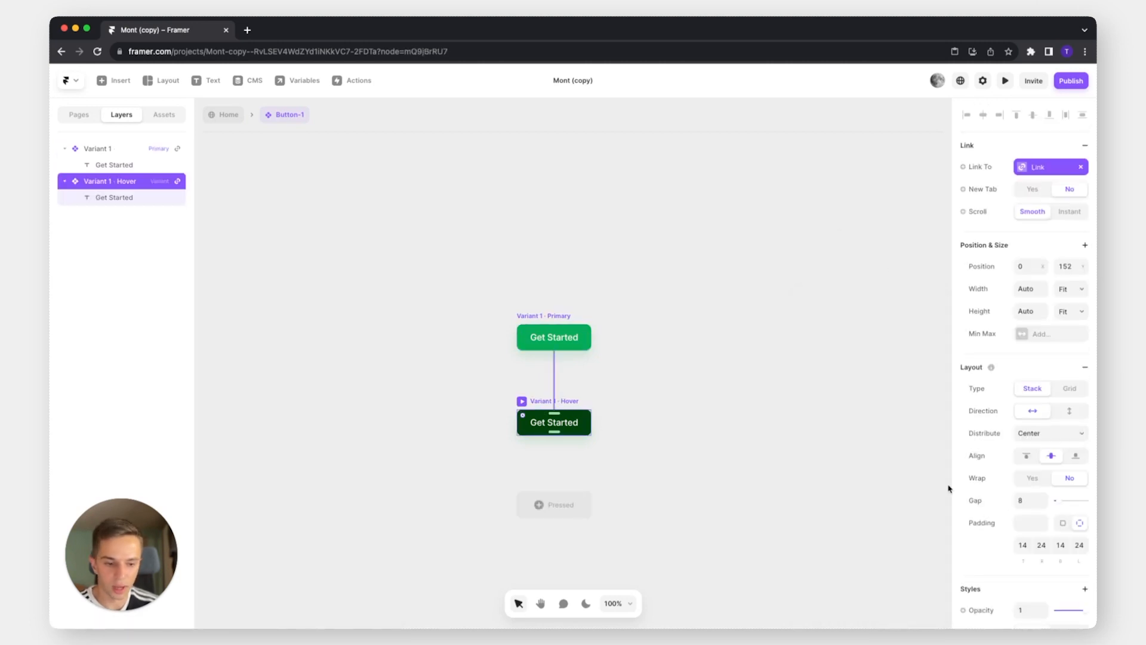
{"action": "scroll", "coordinate": [1045, 491], "scroll_direction": "down", "scroll_amount": 5}
{"action": "left_click", "coordinate": [1020, 494]}
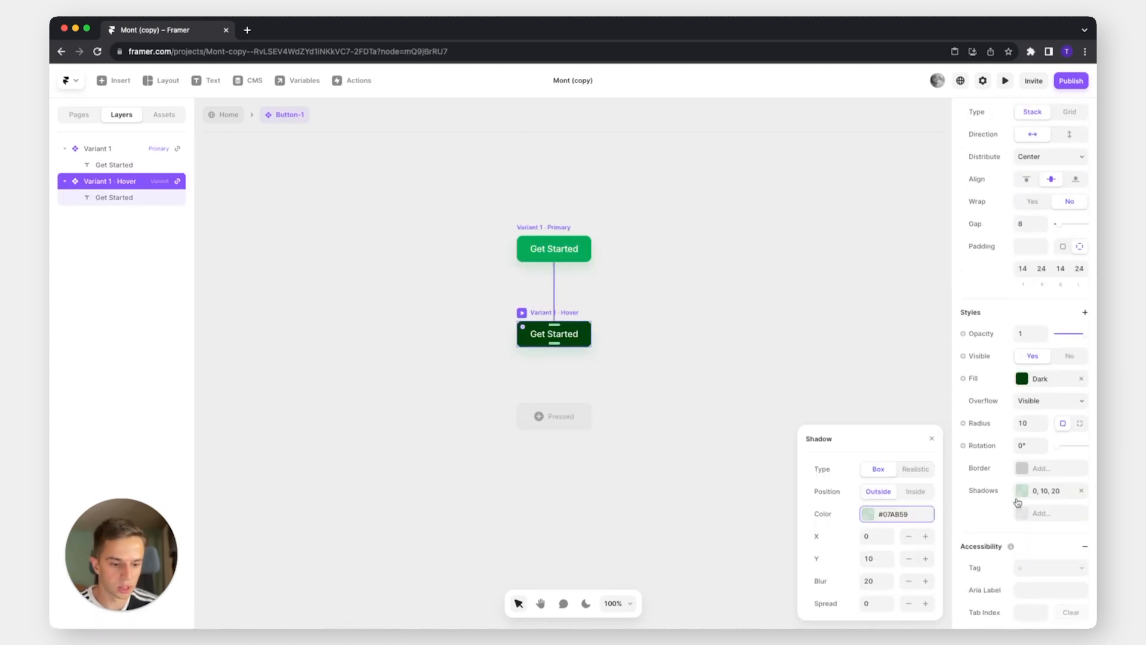
{"action": "left_click", "coordinate": [876, 557]}
{"action": "type", "text": "0"}
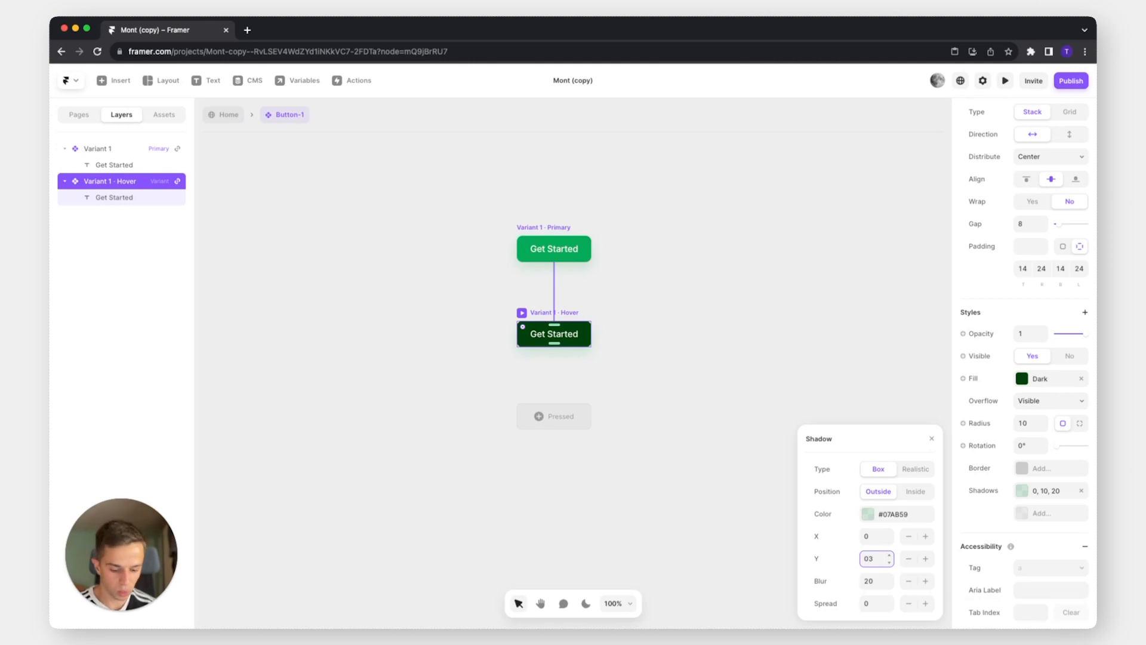
{"action": "type", "text": "3"}
{"action": "left_click", "coordinate": [691, 415]}
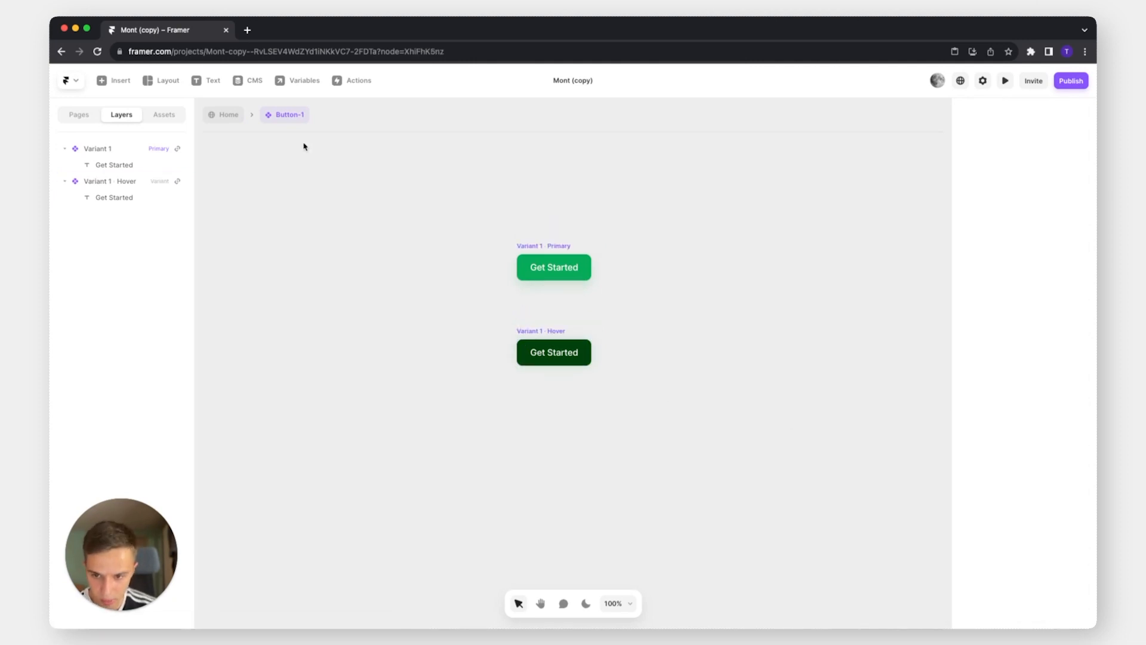
Preview the button component, examine its primary and hover variants on the canvas, and return to the Home page
{"action": "left_click", "coordinate": [1005, 81]}
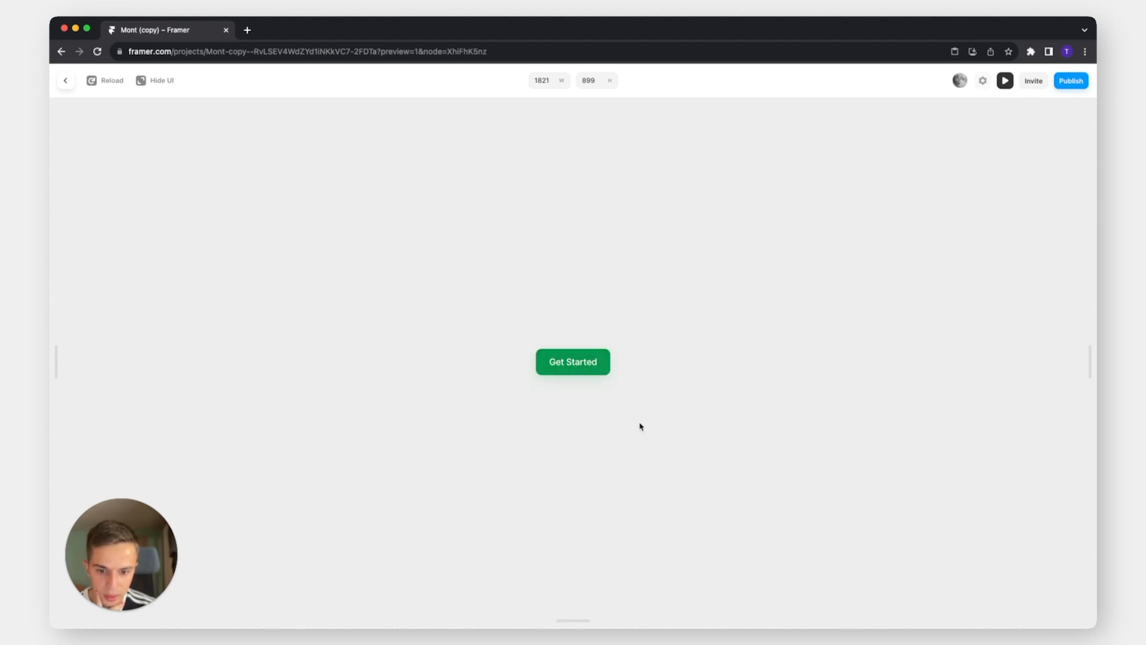
{"action": "left_click", "coordinate": [64, 80]}
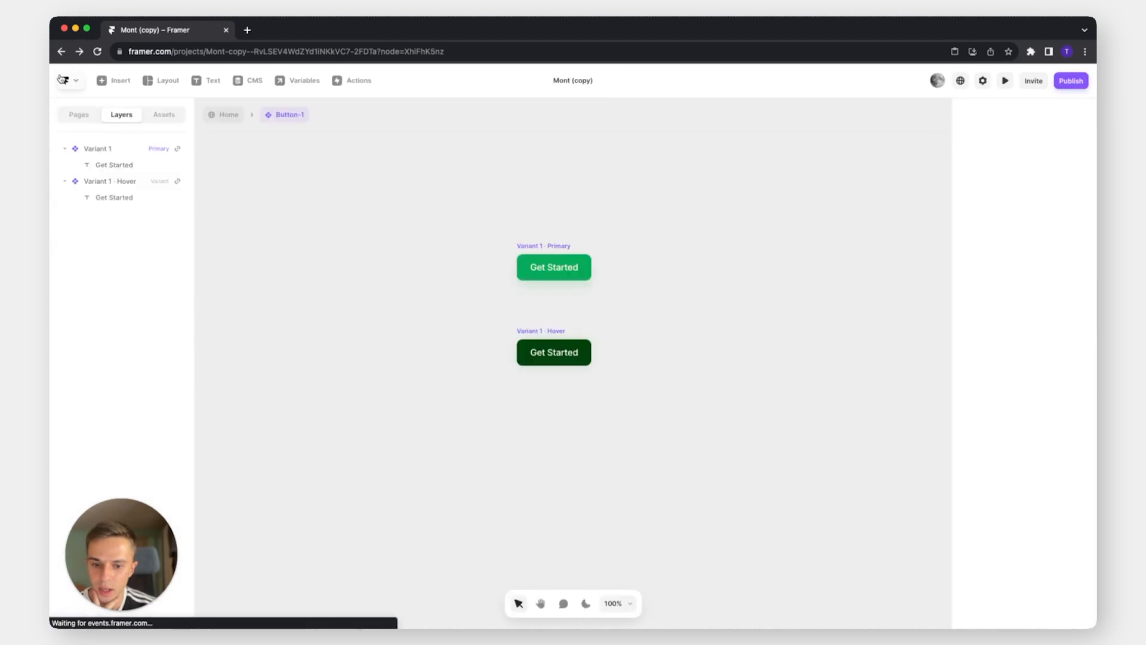
{"action": "left_click_drag", "start_coordinate": [440, 186], "coordinate": [643, 312]}
{"action": "left_click_drag", "start_coordinate": [399, 305], "coordinate": [678, 473]}
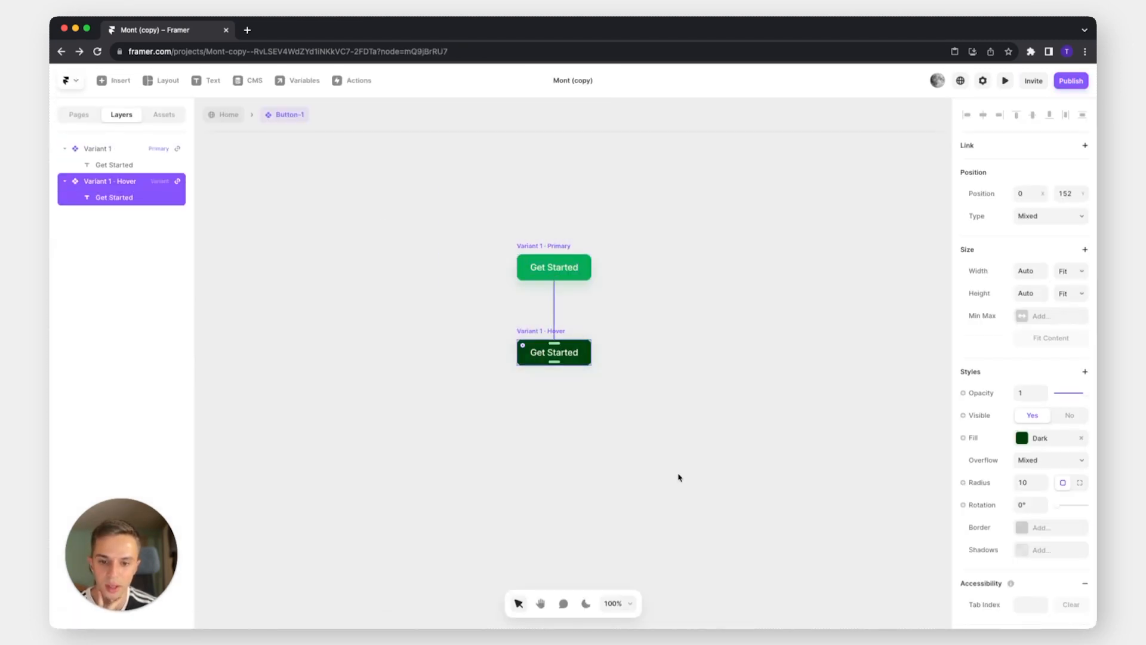
{"action": "left_click", "coordinate": [679, 475]}
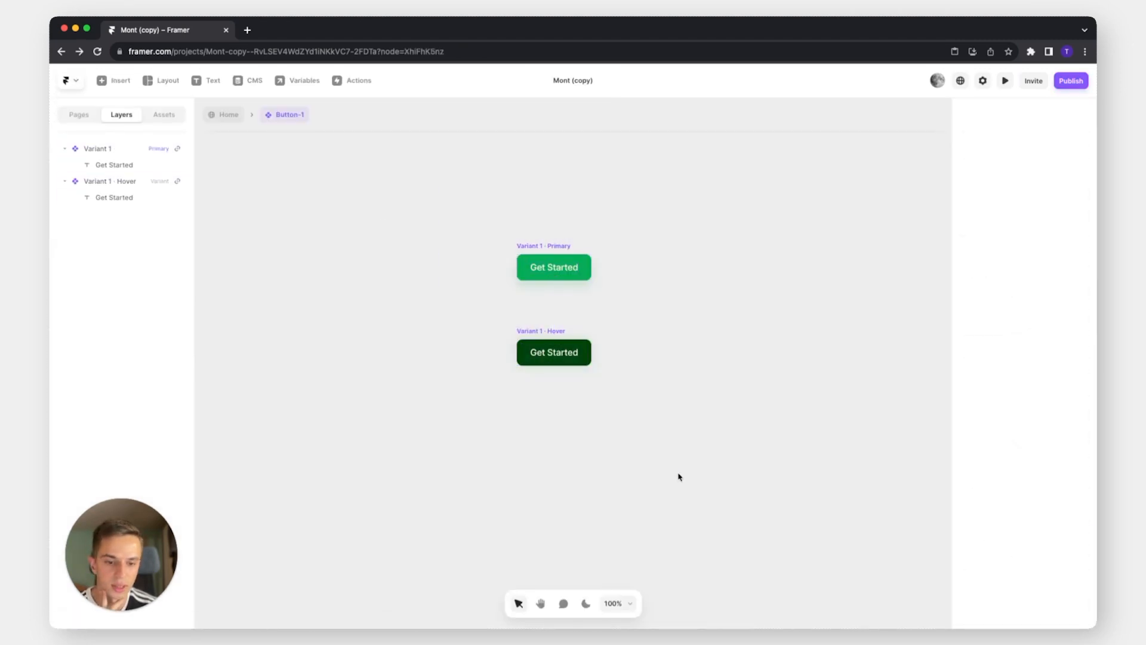
{"action": "left_click", "coordinate": [547, 272]}
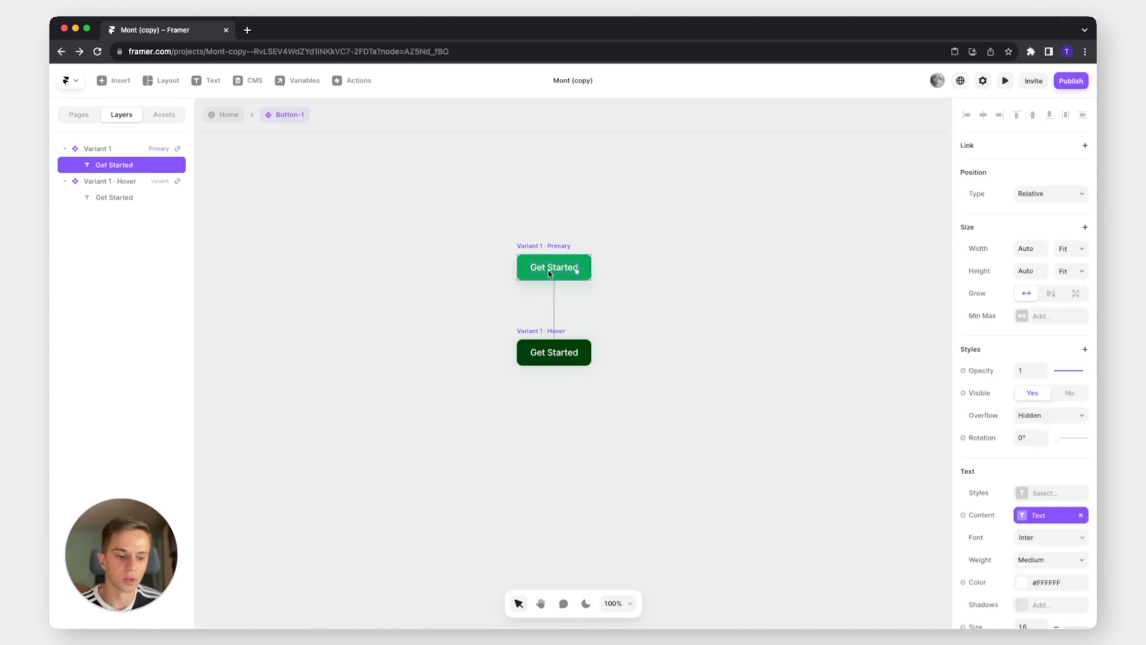
{"action": "scroll", "coordinate": [1009, 454], "scroll_direction": "down", "scroll_amount": 5}
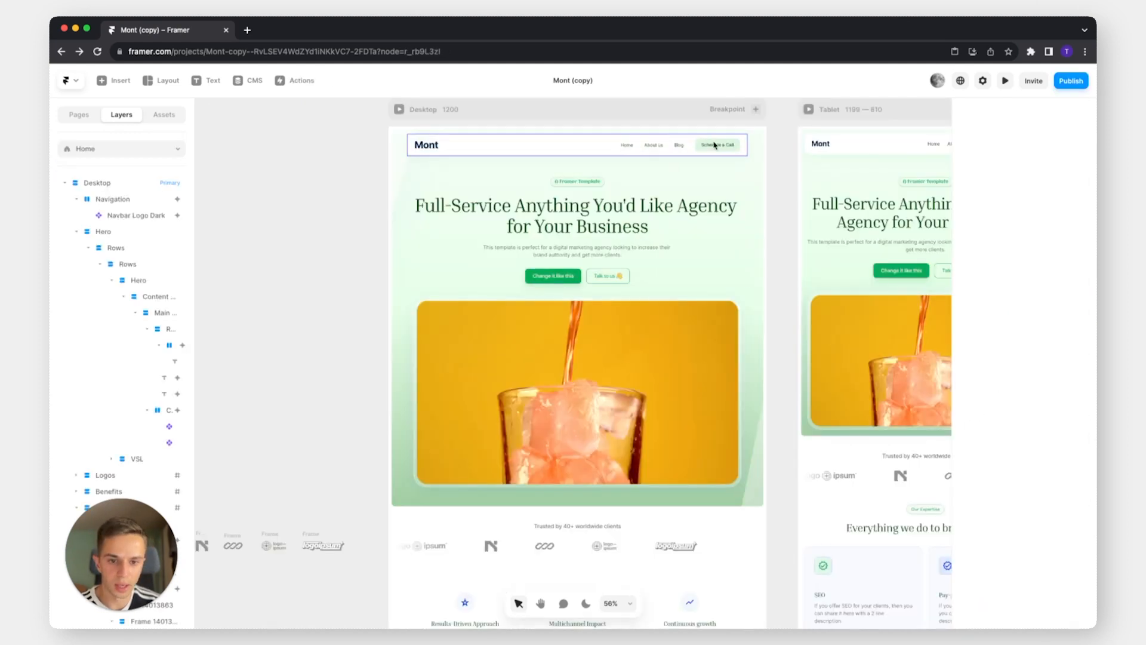
Open the Nav Button component through the navbar, review its primary and hover variants, and return to the Home page
{"action": "double_click", "coordinate": [714, 146]}
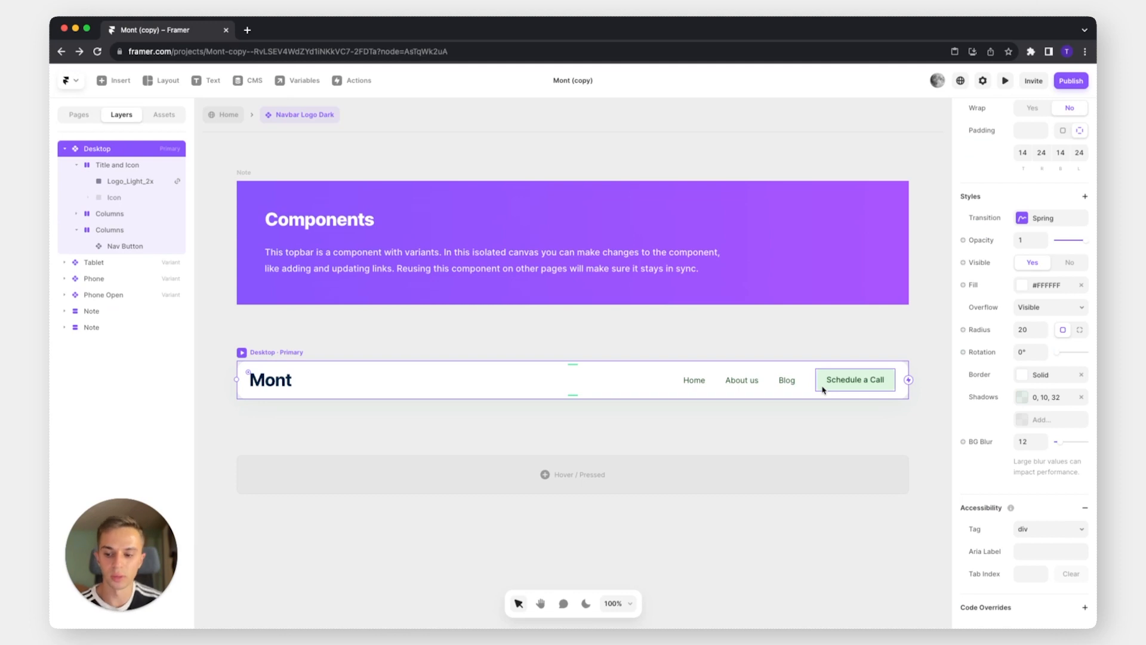
{"action": "double_click", "coordinate": [823, 389]}
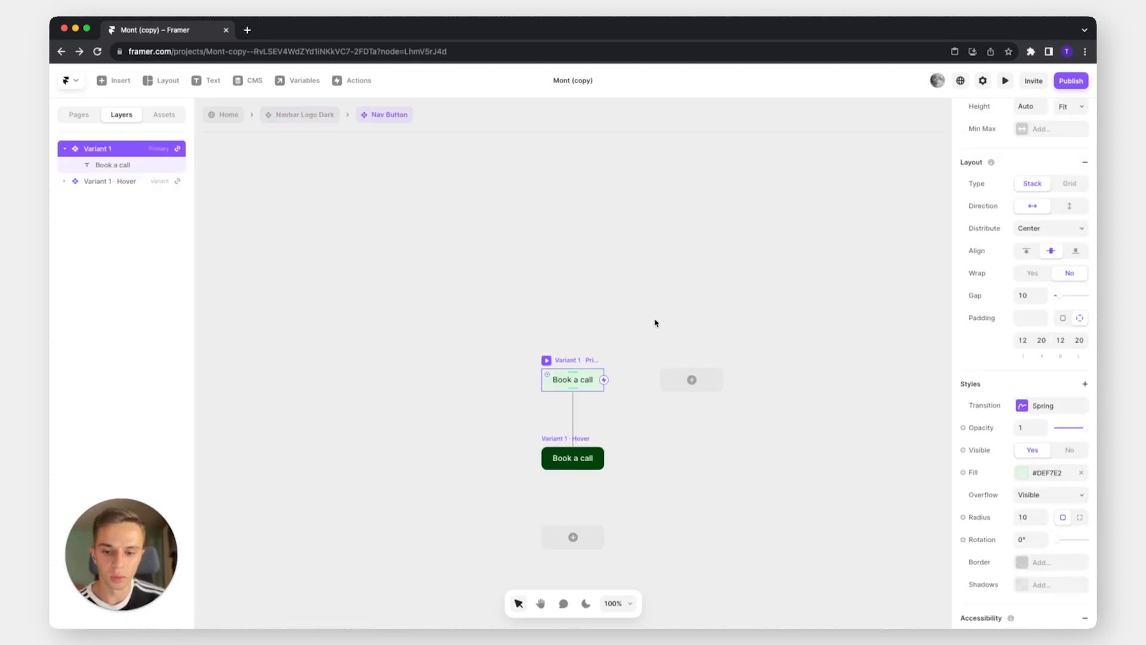
{"action": "left_click_drag", "start_coordinate": [456, 285], "coordinate": [648, 545]}
{"action": "left_click", "coordinate": [501, 263]}
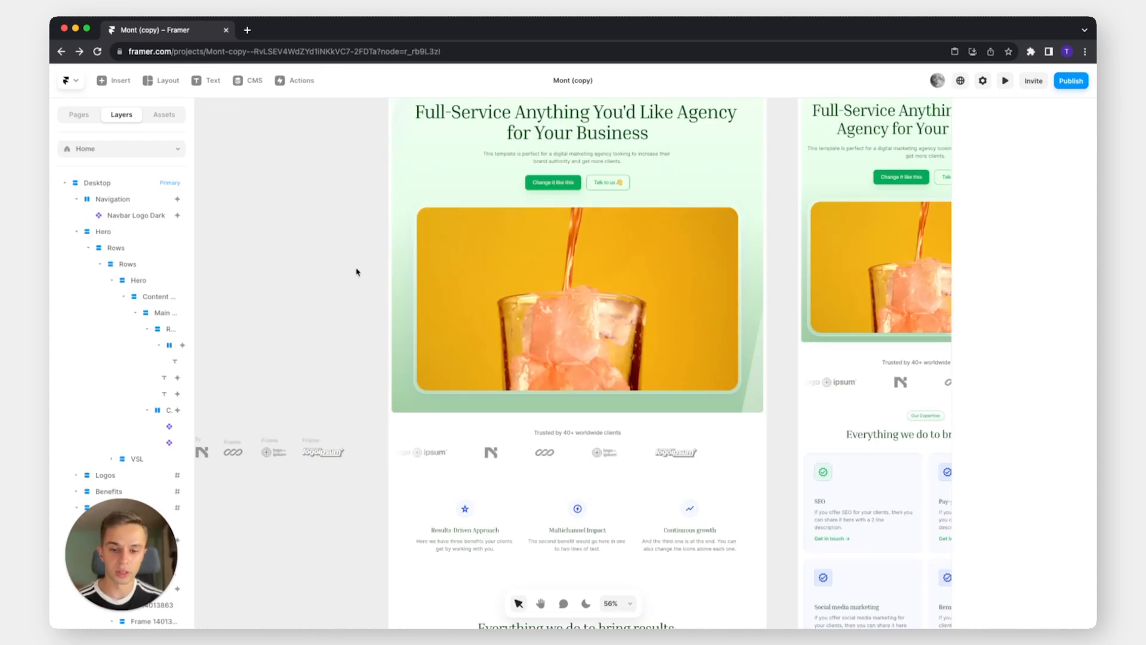
Examine the five logo frames beside the Desktop layout and their connections to the logo ticker
{"action": "key", "text": "space"}
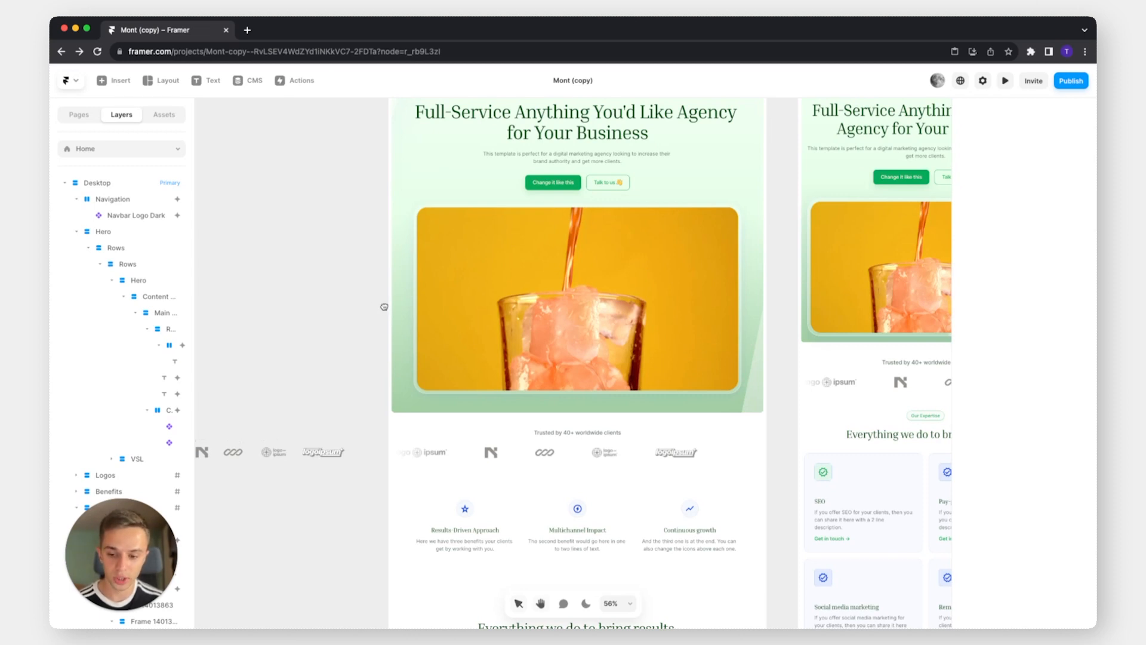
{"action": "left_click_drag", "start_coordinate": [383, 307], "coordinate": [567, 261]}
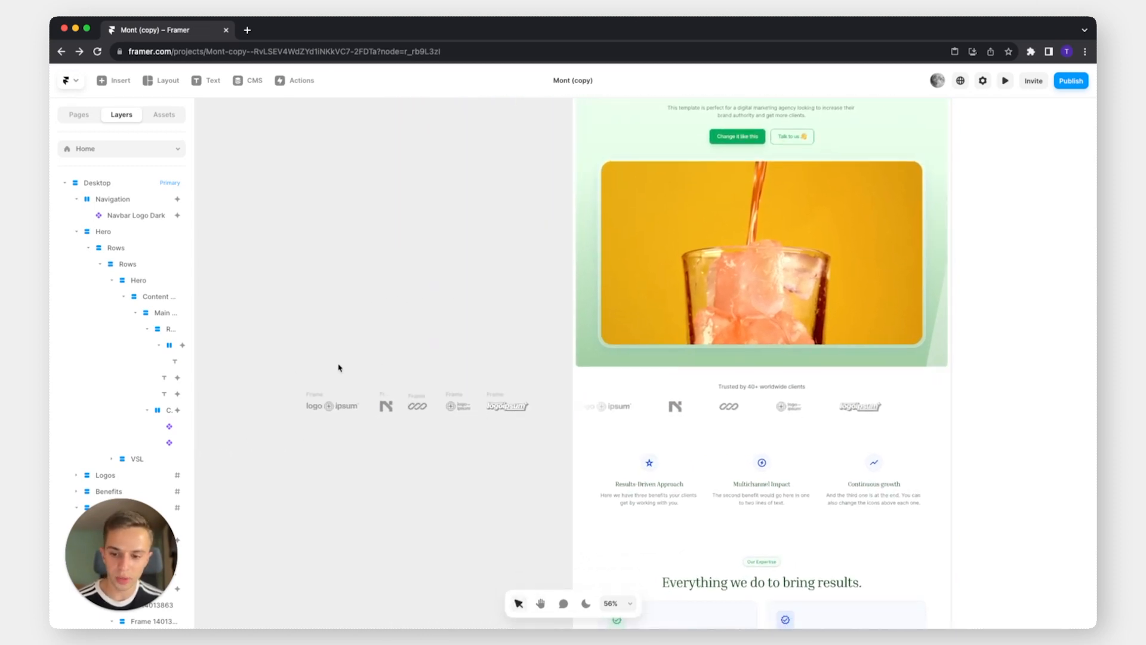
{"action": "left_click_drag", "start_coordinate": [260, 357], "coordinate": [559, 497]}
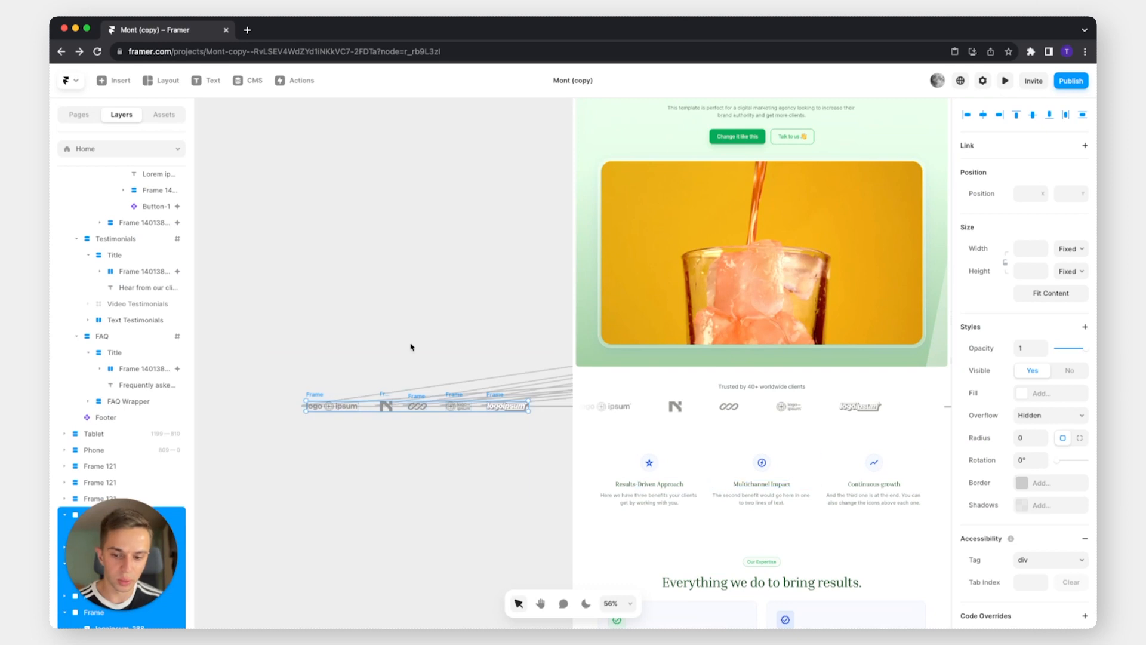
{"action": "left_click", "coordinate": [283, 293]}
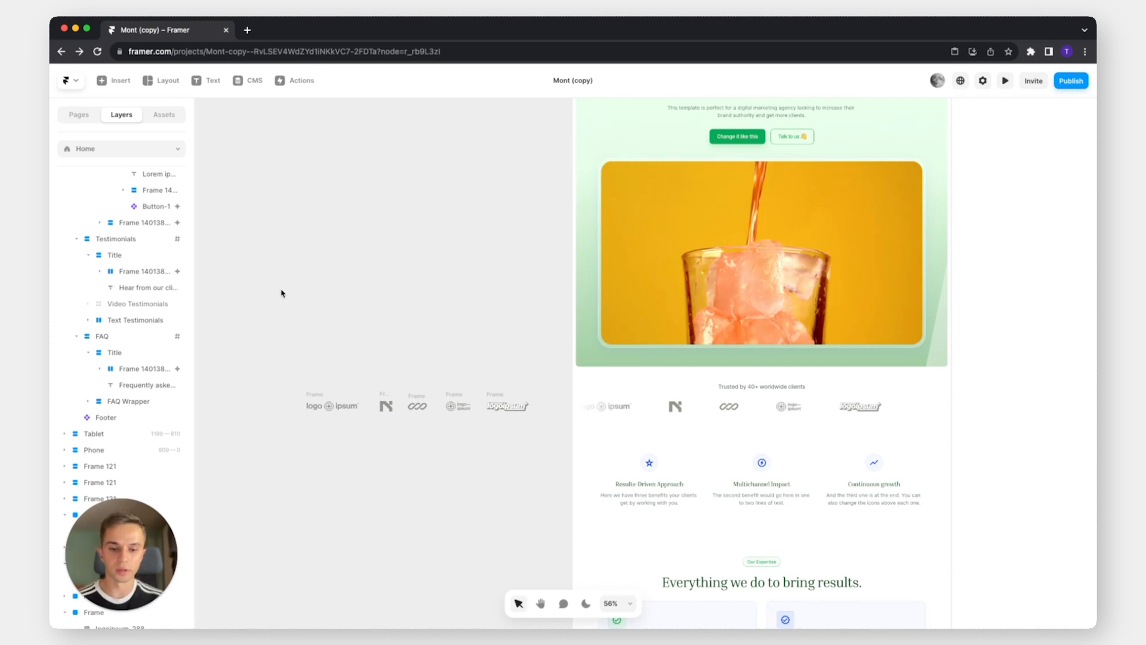
{"action": "left_click_drag", "start_coordinate": [281, 349], "coordinate": [545, 485]}
{"action": "left_click", "coordinate": [545, 479]}
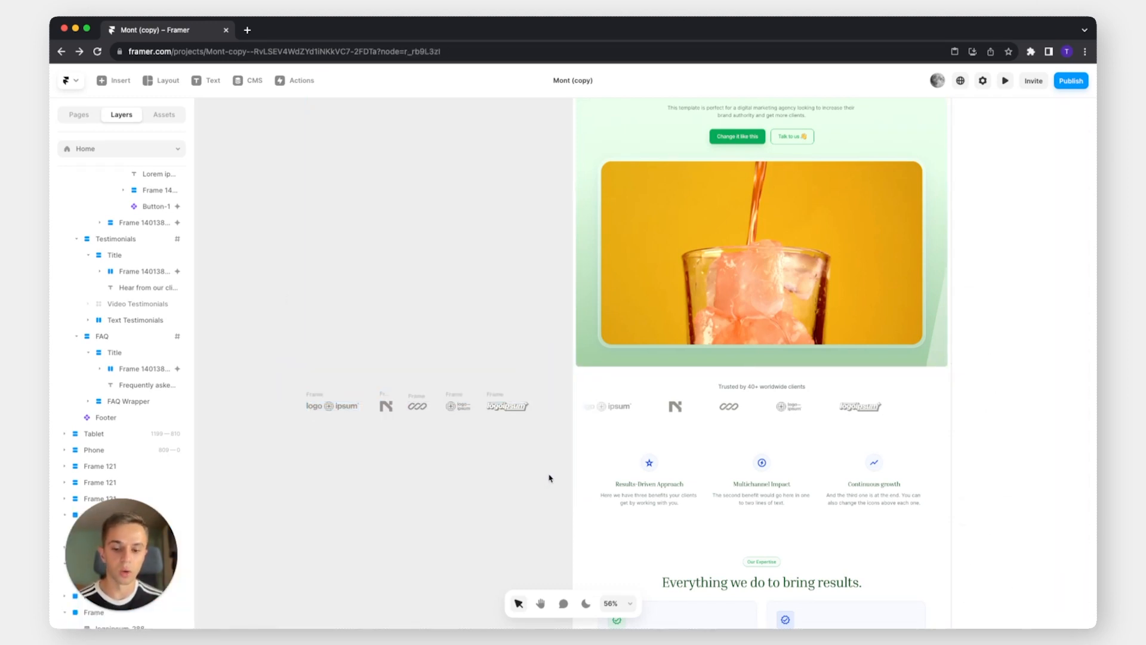
{"action": "left_click_drag", "start_coordinate": [545, 428], "coordinate": [477, 362]}
{"action": "left_click", "coordinate": [420, 377]}
{"action": "left_click_drag", "start_coordinate": [231, 375], "coordinate": [567, 465]}
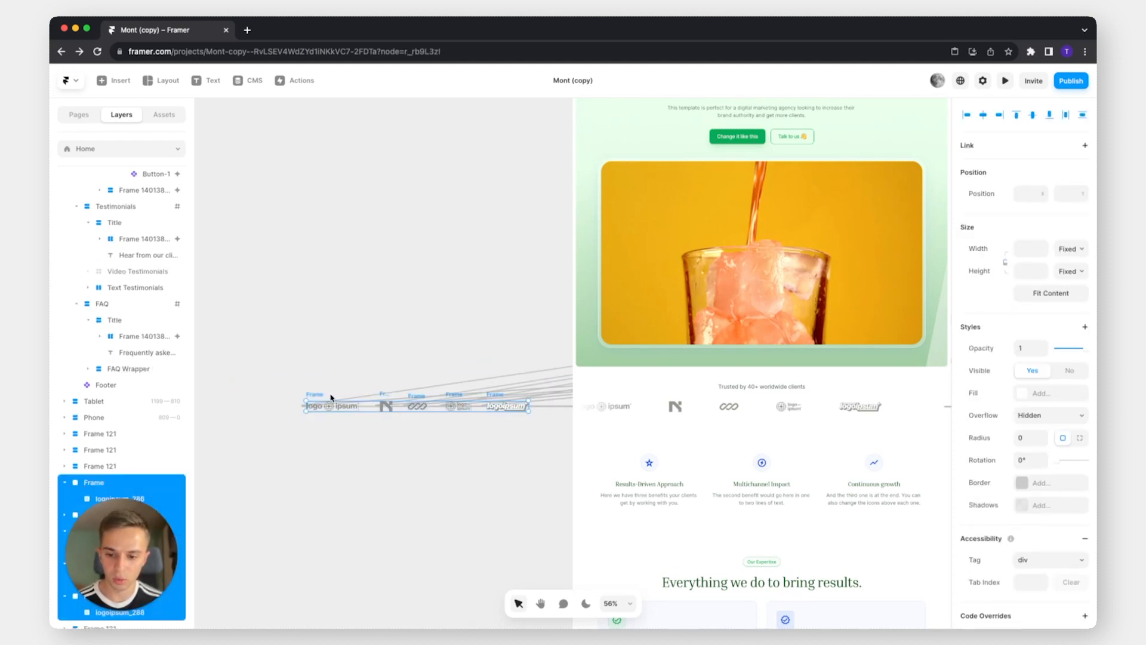
{"action": "left_click", "coordinate": [322, 355]}
{"action": "left_click", "coordinate": [312, 395]}
Try resizing the logo ipsum frame, enlarging it to about 768 by 138, and undo the resizing
{"action": "left_click_drag", "start_coordinate": [306, 403], "coordinate": [160, 262]}
{"action": "left_click_drag", "start_coordinate": [367, 291], "coordinate": [461, 268]}
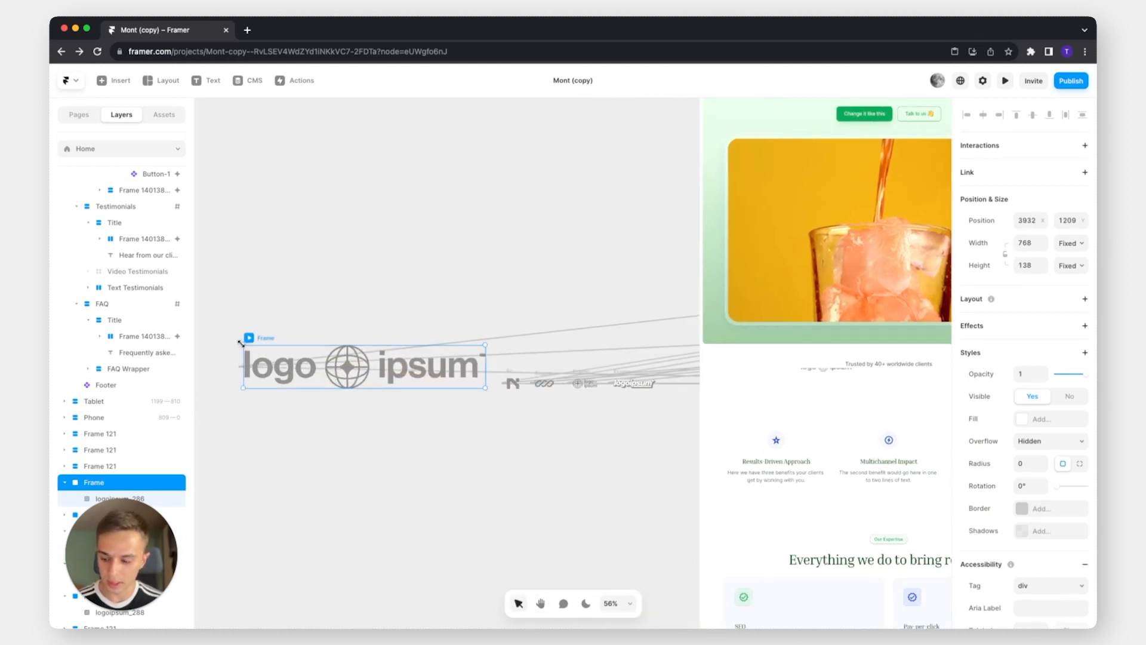
{"action": "left_click_drag", "start_coordinate": [241, 343], "coordinate": [443, 377]}
{"action": "double_click", "coordinate": [470, 386]}
{"action": "key", "text": "super+z"}
{"action": "left_click", "coordinate": [453, 371]}
{"action": "left_click", "coordinate": [454, 335]}
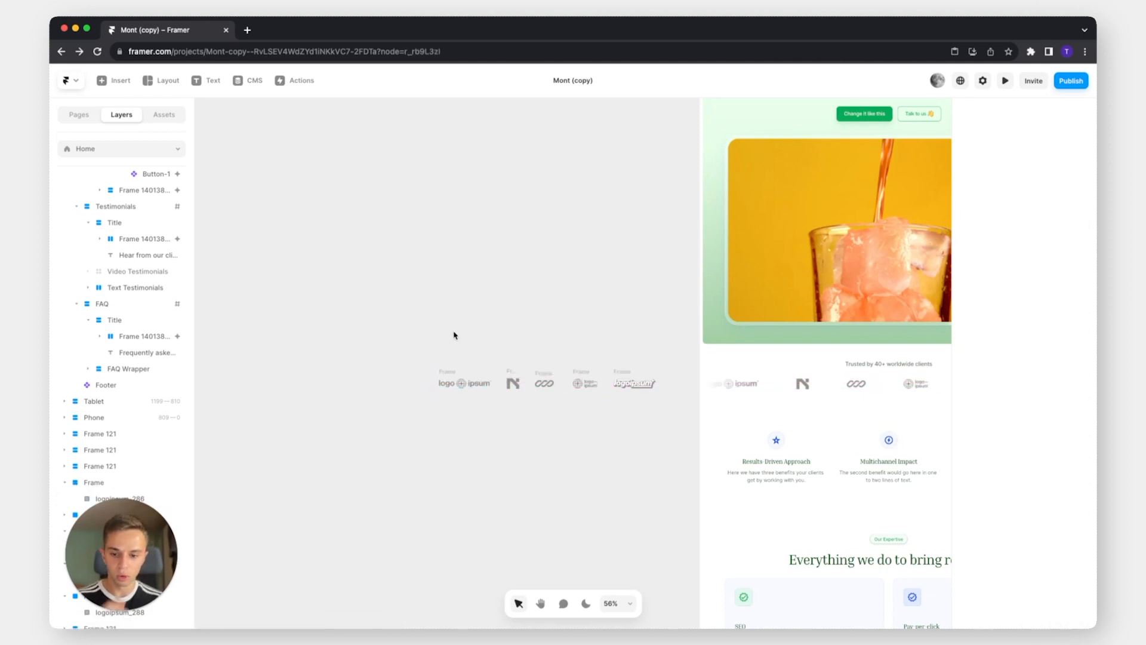
Remove the frame wrapped around the logo ipsum image beside the Desktop layout
{"action": "left_click", "coordinate": [459, 390]}
{"action": "key", "text": "super+f"}
{"action": "right_click", "coordinate": [453, 388]}
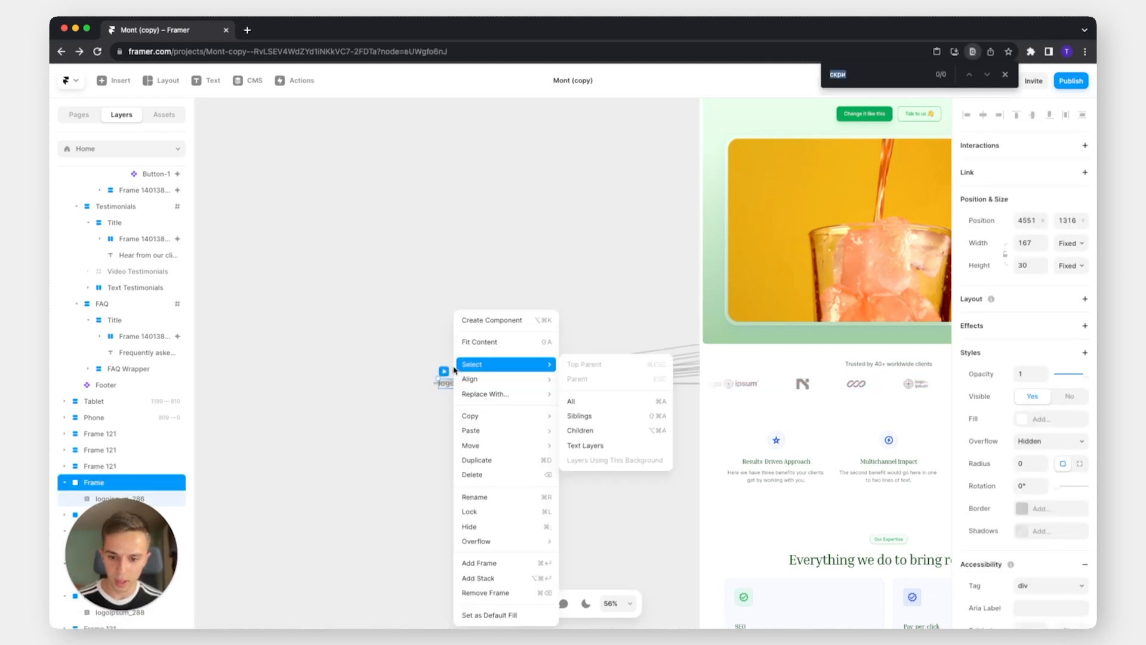
{"action": "left_click", "coordinate": [485, 592]}
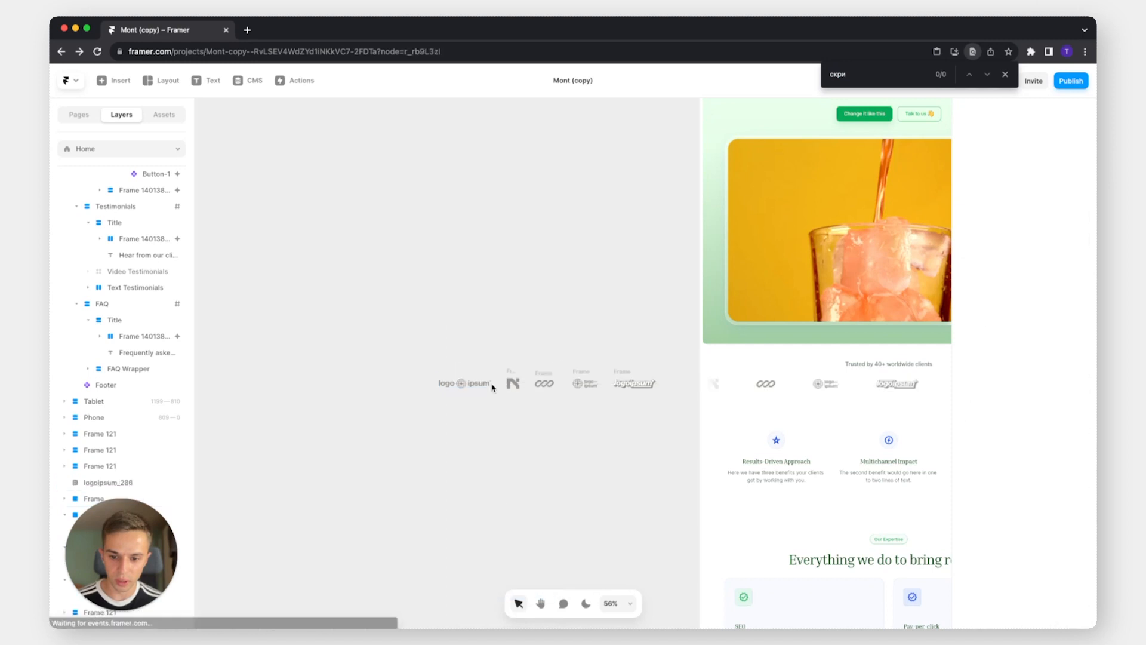
Inspect the logo ticker under "Trusted by 40+ worldwide clients" and try to connect it to the unframed logo ipsum image
{"action": "left_click", "coordinate": [735, 388]}
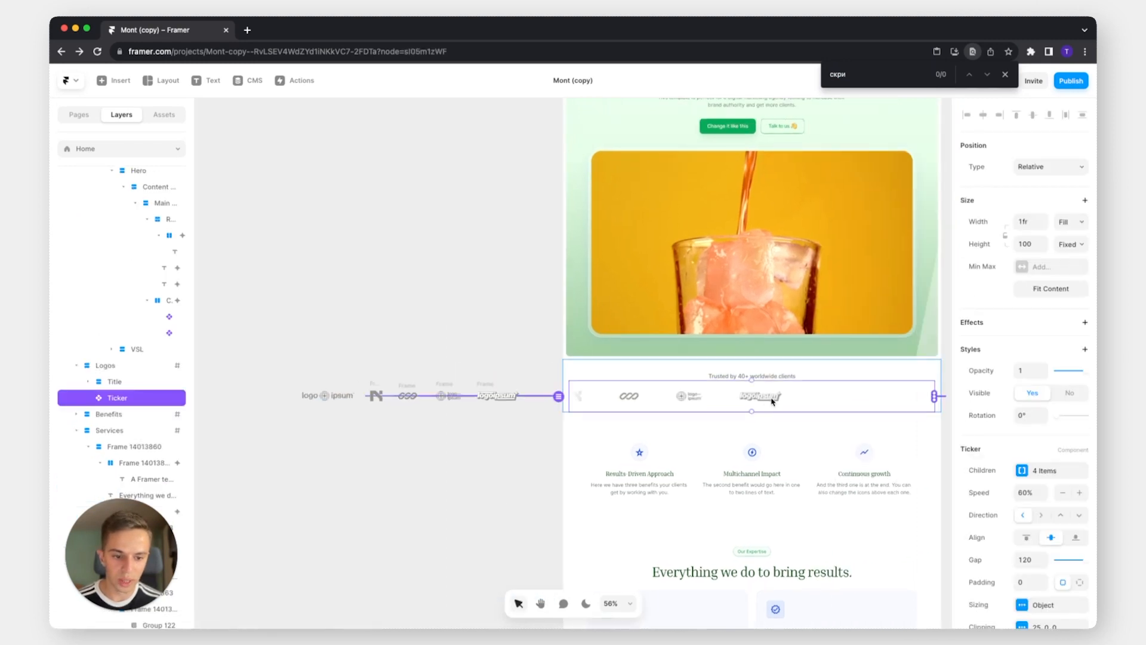
{"action": "left_click", "coordinate": [542, 442]}
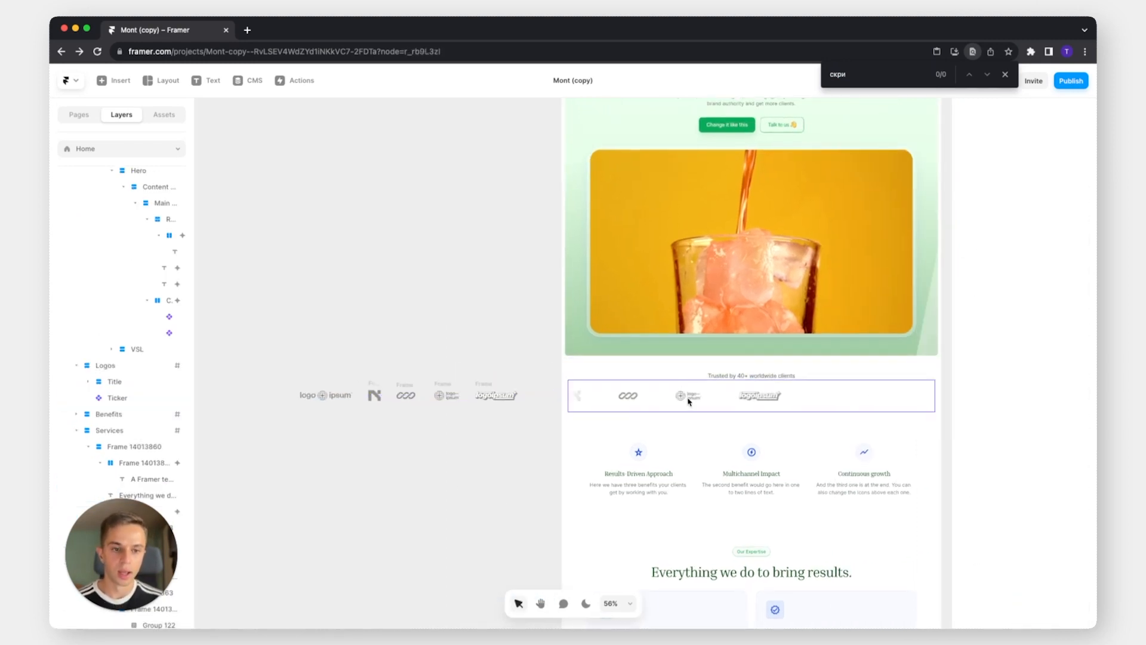
{"action": "left_click", "coordinate": [1006, 74]}
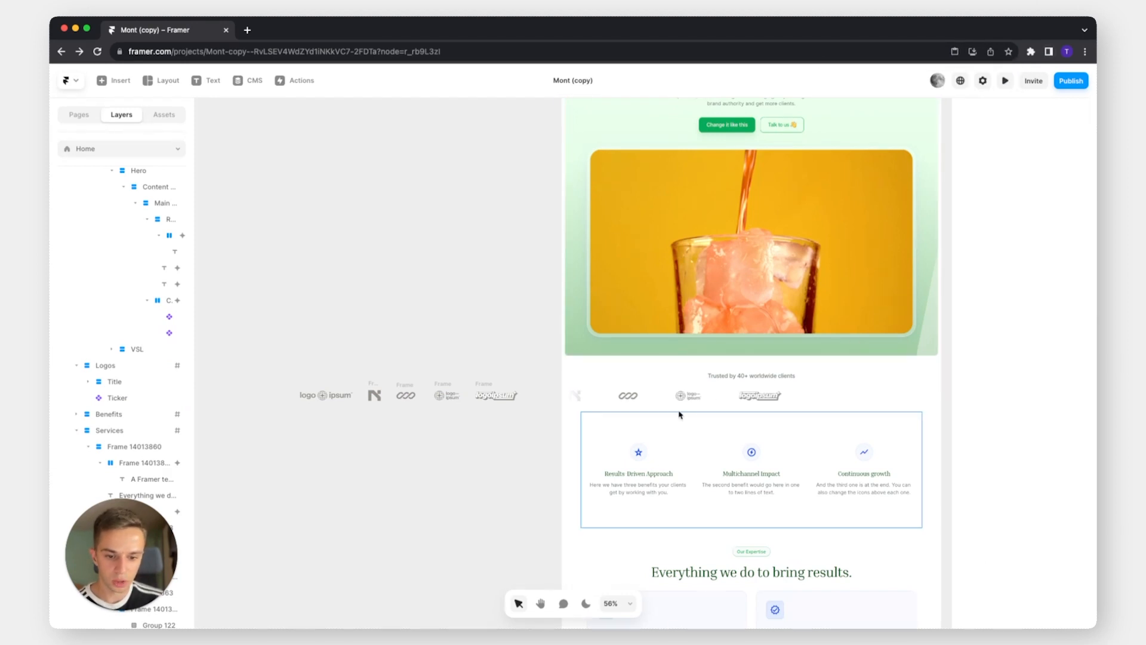
{"action": "left_click", "coordinate": [935, 399]}
{"action": "left_click_drag", "start_coordinate": [935, 399], "coordinate": [324, 400]}
Wrap the logo ipsum image in a new frame and remove the frame's #FFFFFF fill
{"action": "right_click", "coordinate": [325, 400]}
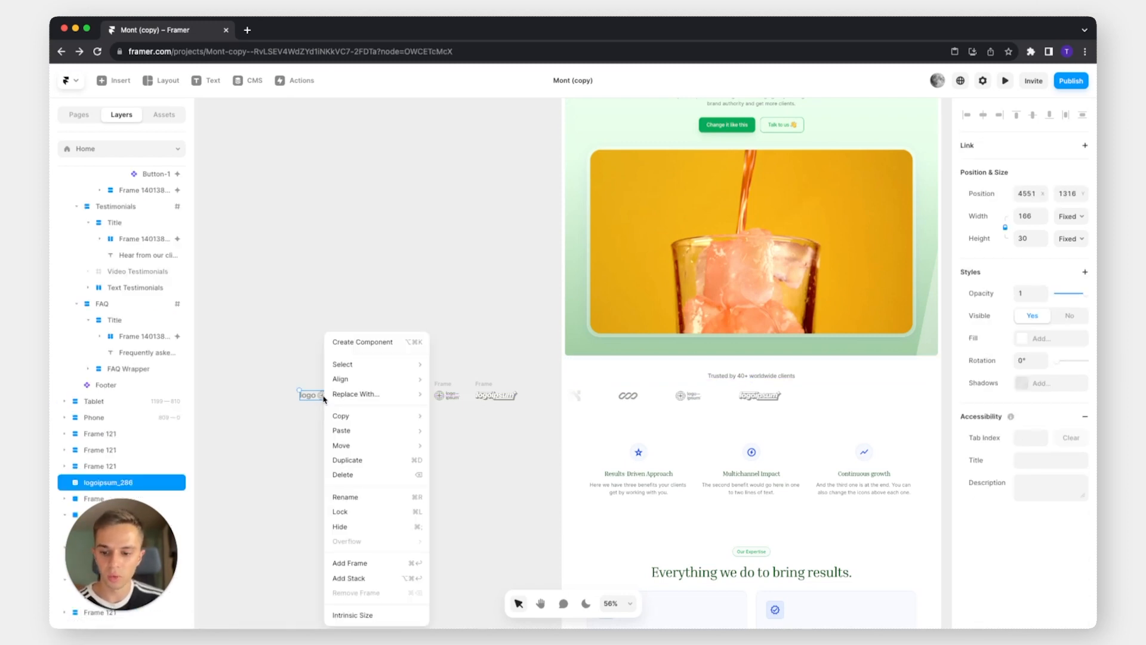
{"action": "left_click", "coordinate": [381, 562]}
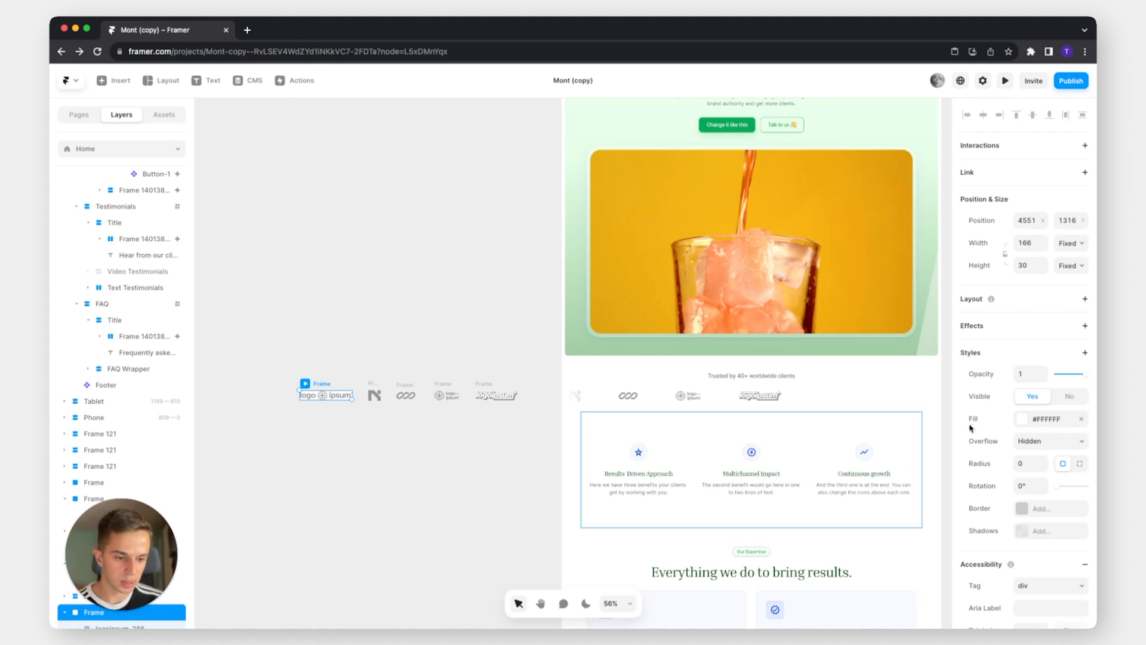
{"action": "left_click", "coordinate": [1081, 418]}
Connect the logo ticker to the newly framed logo ipsum image as an additional item
{"action": "left_click", "coordinate": [895, 404]}
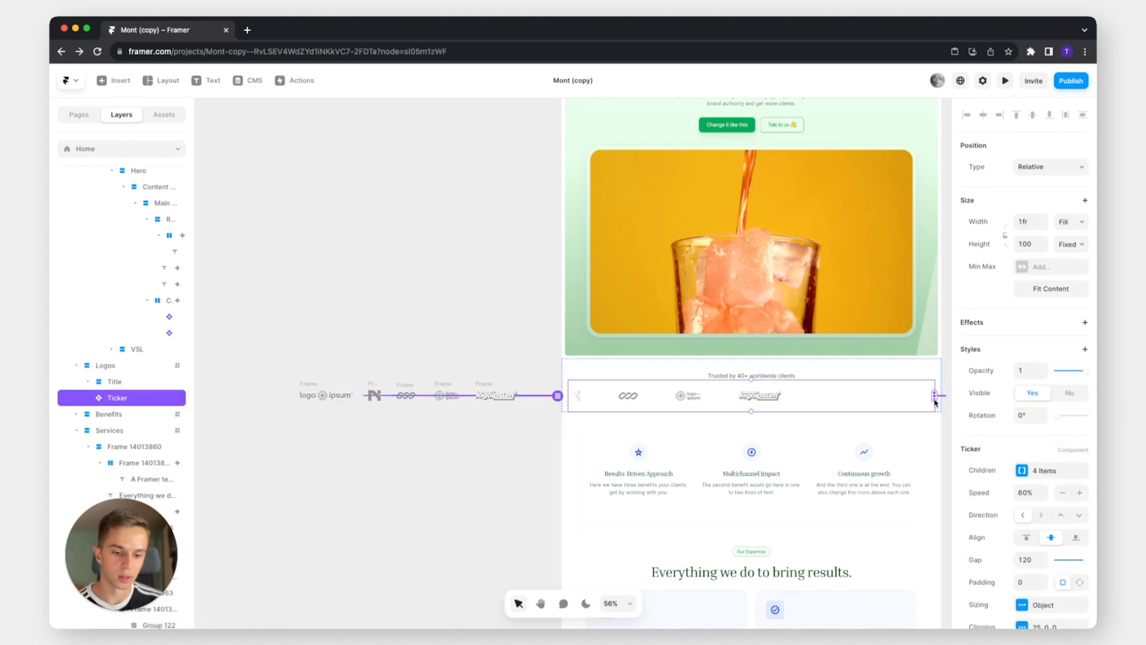
{"action": "left_click_drag", "start_coordinate": [934, 401], "coordinate": [317, 401]}
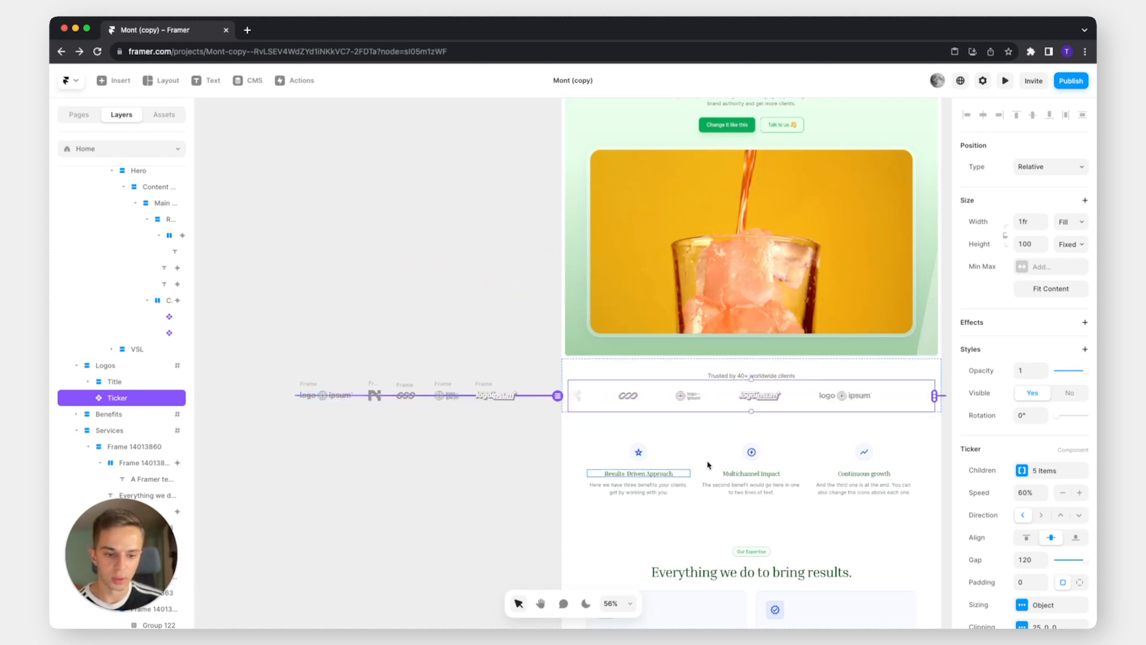
{"action": "left_click", "coordinate": [466, 478]}
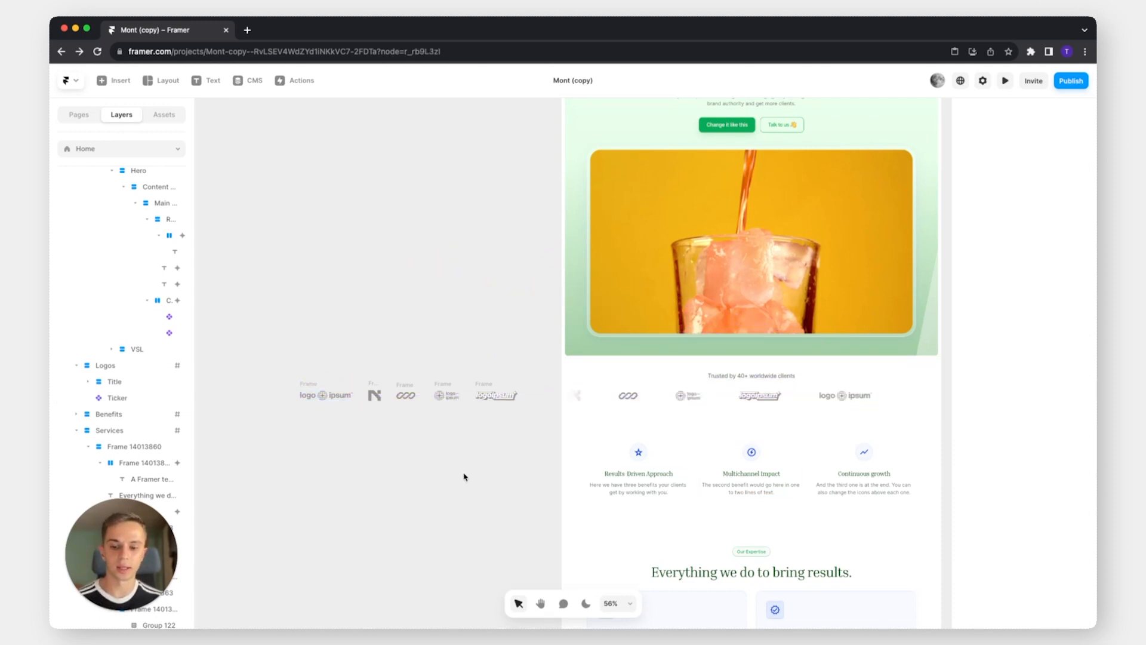
Remove the second item from the children of the logo ticker under "Trusted by 40+ worldwide clients"
{"action": "left_click", "coordinate": [700, 406]}
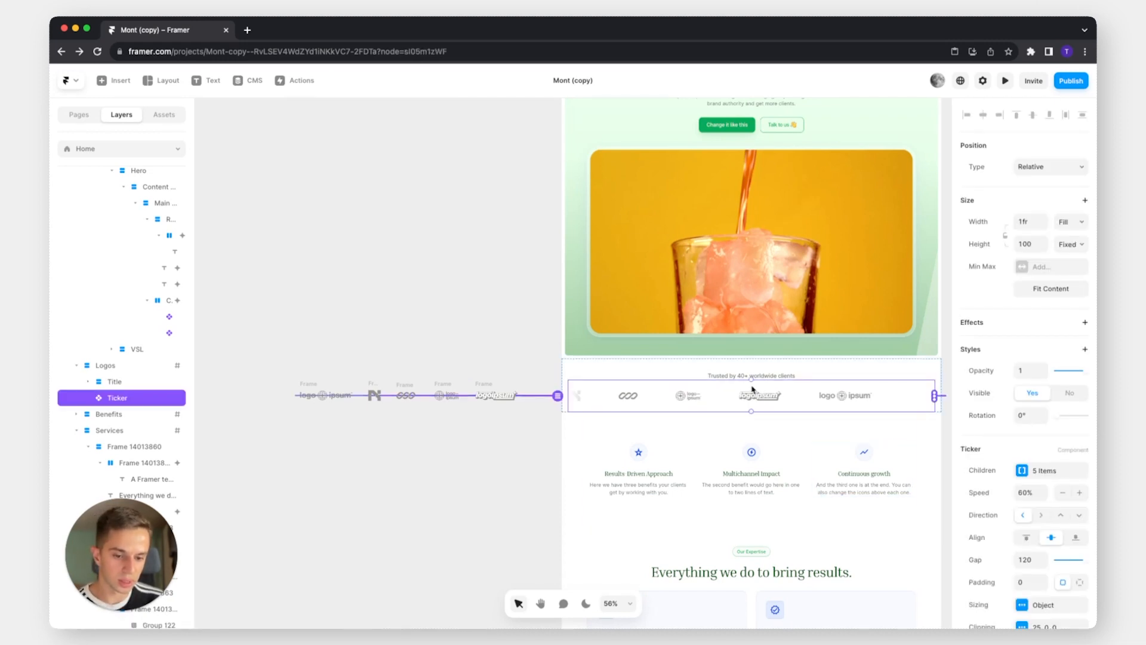
{"action": "left_click", "coordinate": [1026, 472]}
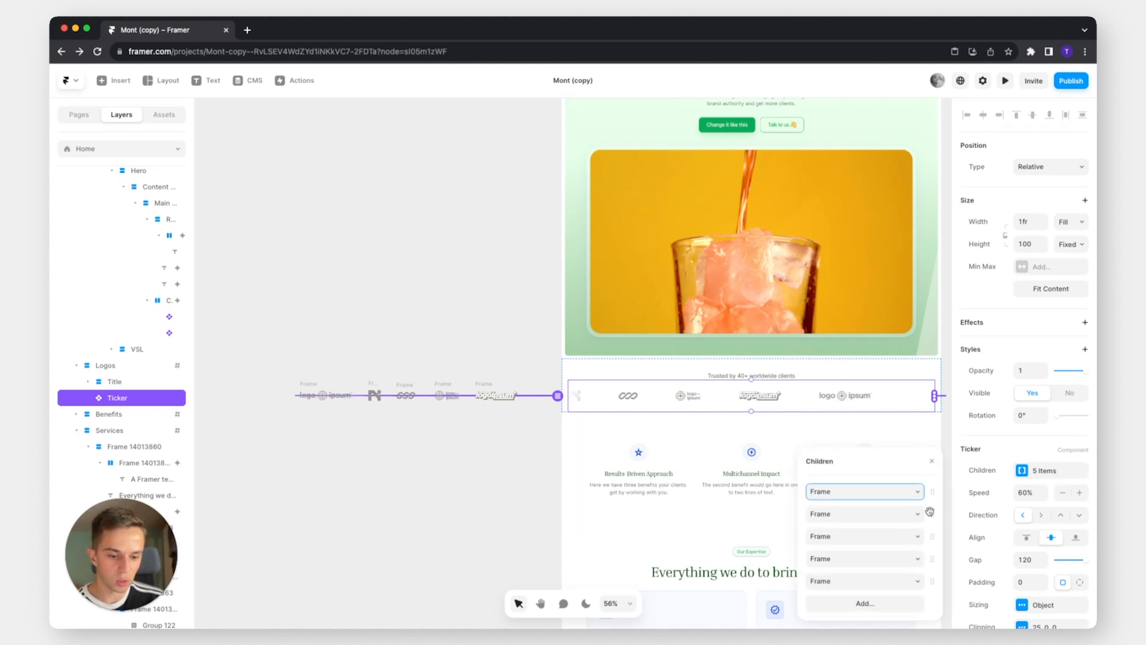
{"action": "right_click", "coordinate": [934, 513]}
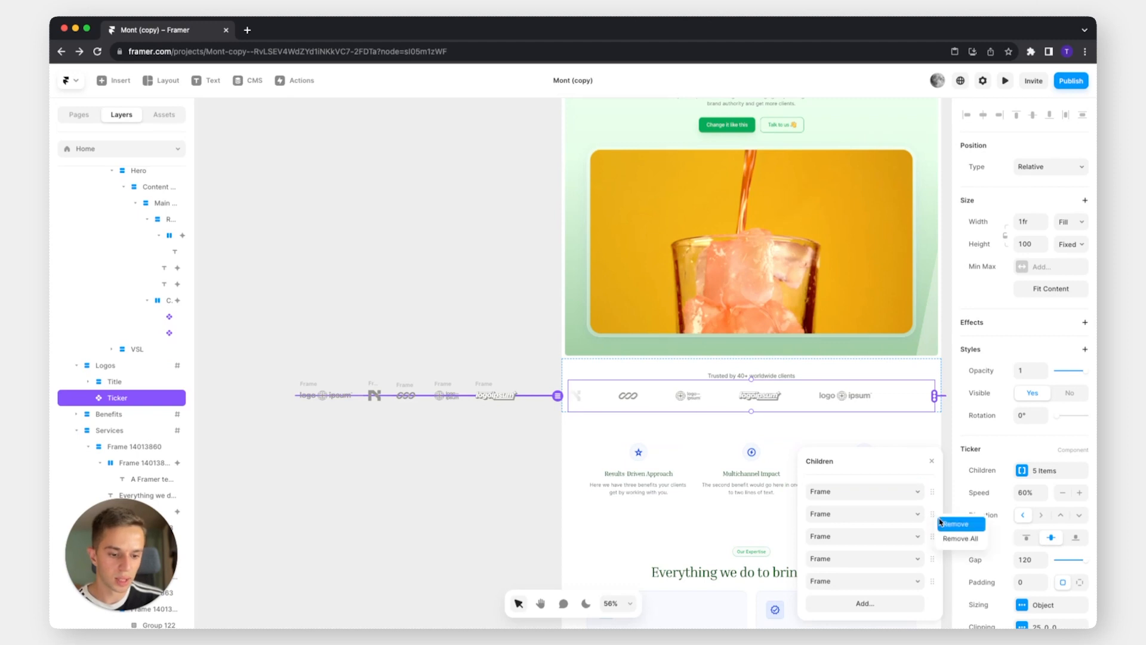
{"action": "left_click", "coordinate": [955, 523]}
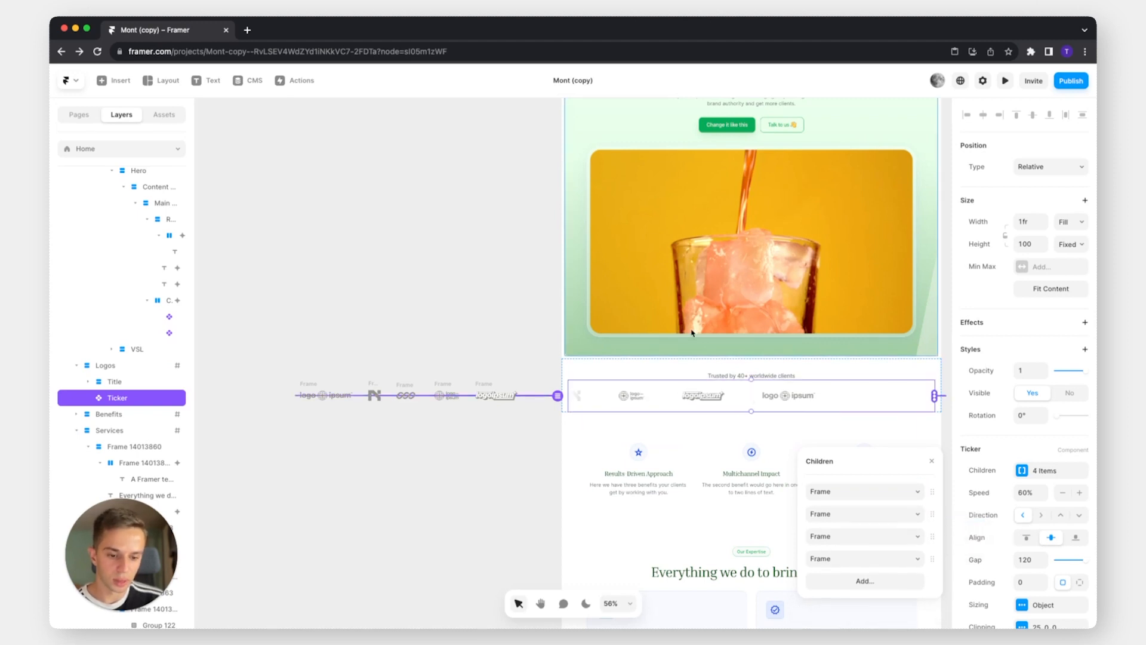
{"action": "left_click", "coordinate": [524, 455]}
Examine the testimonial carousel under "Hear from our clients" and the separate testimonial cards connected to it
{"action": "scroll", "coordinate": [427, 465], "scroll_direction": "down", "scroll_amount": 10}
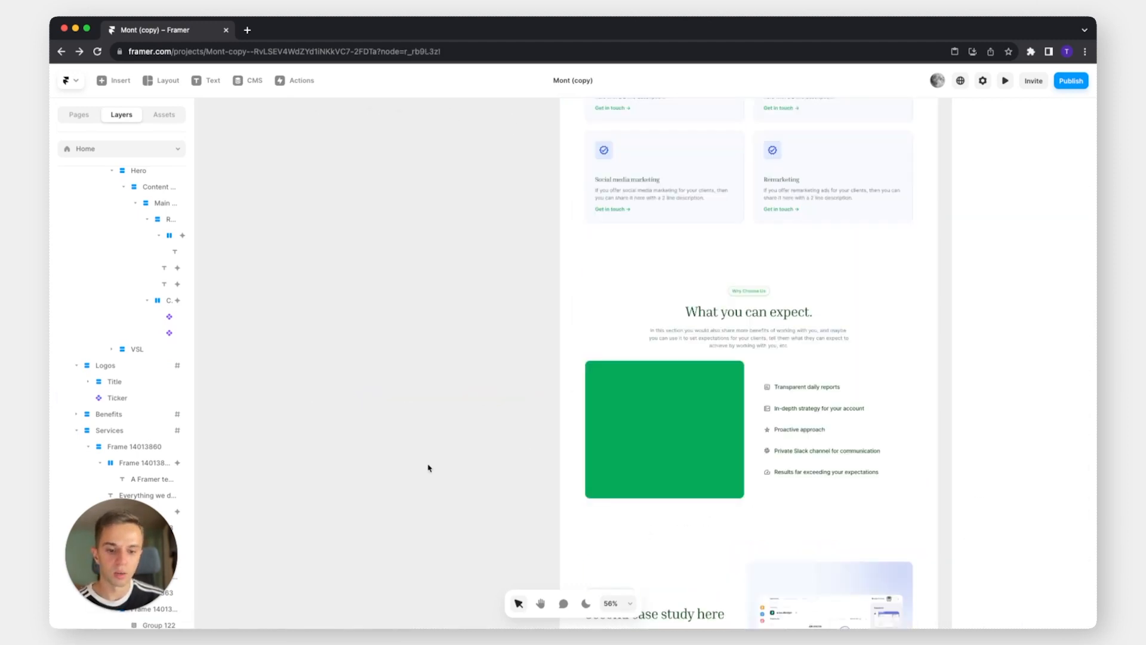
{"action": "left_click_drag", "start_coordinate": [463, 411], "coordinate": [630, 351]}
{"action": "scroll", "coordinate": [630, 351], "scroll_direction": "down", "scroll_amount": 5}
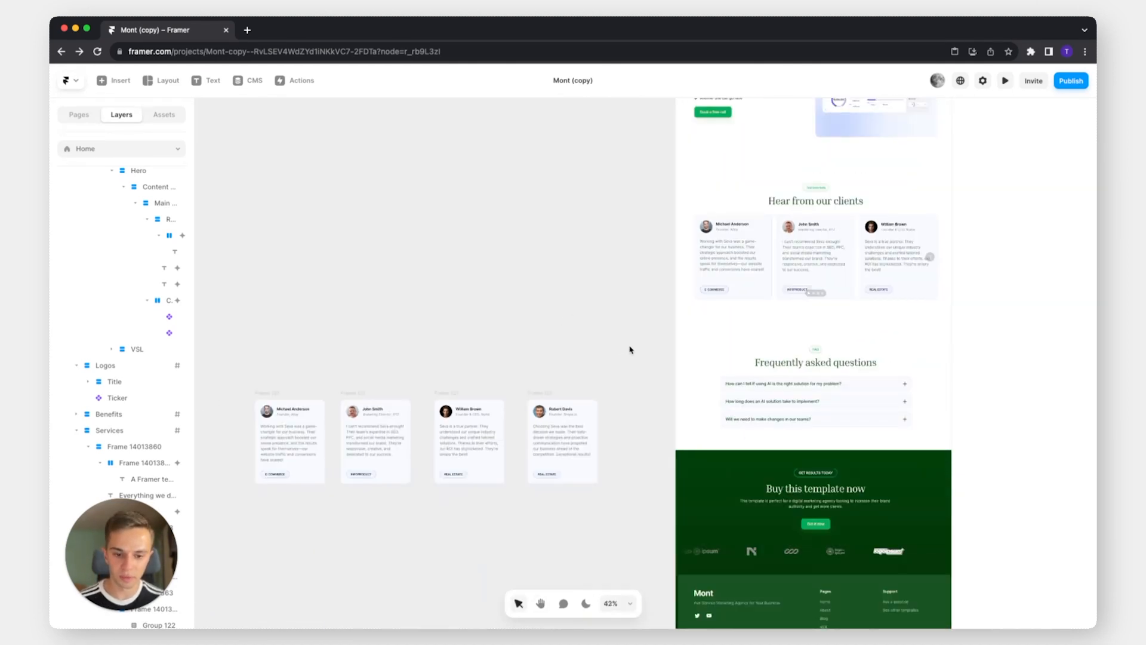
{"action": "left_click_drag", "start_coordinate": [294, 307], "coordinate": [661, 535]}
{"action": "left_click_drag", "start_coordinate": [560, 438], "coordinate": [607, 278]}
{"action": "left_click", "coordinate": [626, 340]}
{"action": "scroll", "coordinate": [708, 248], "scroll_direction": "up", "scroll_amount": 1}
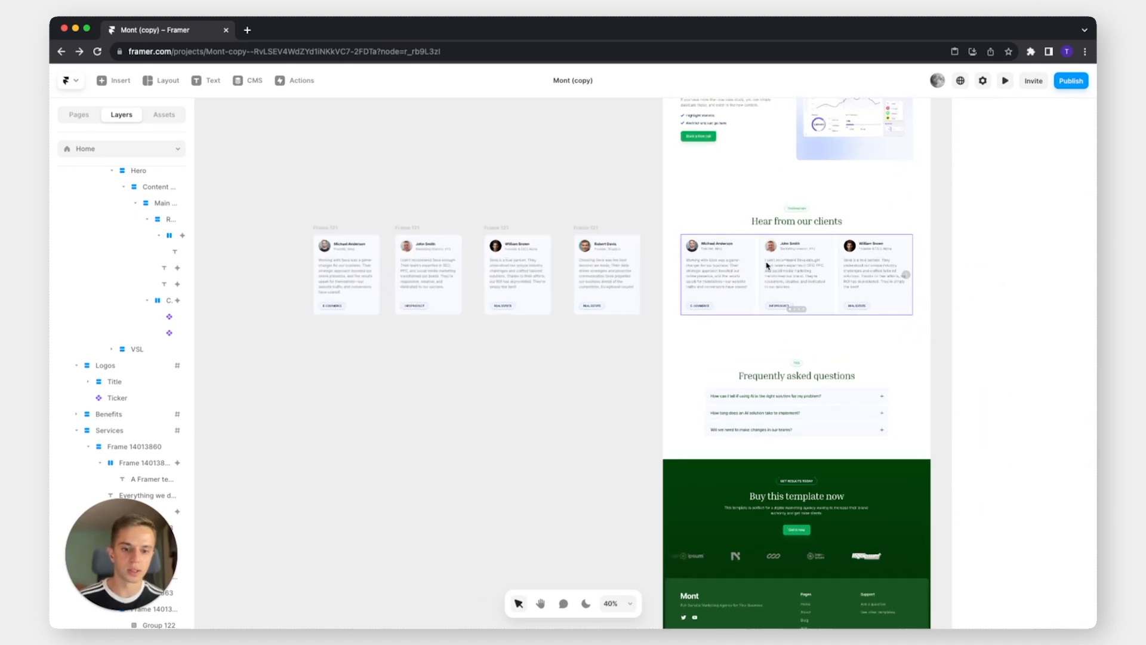
{"action": "left_click", "coordinate": [809, 257]}
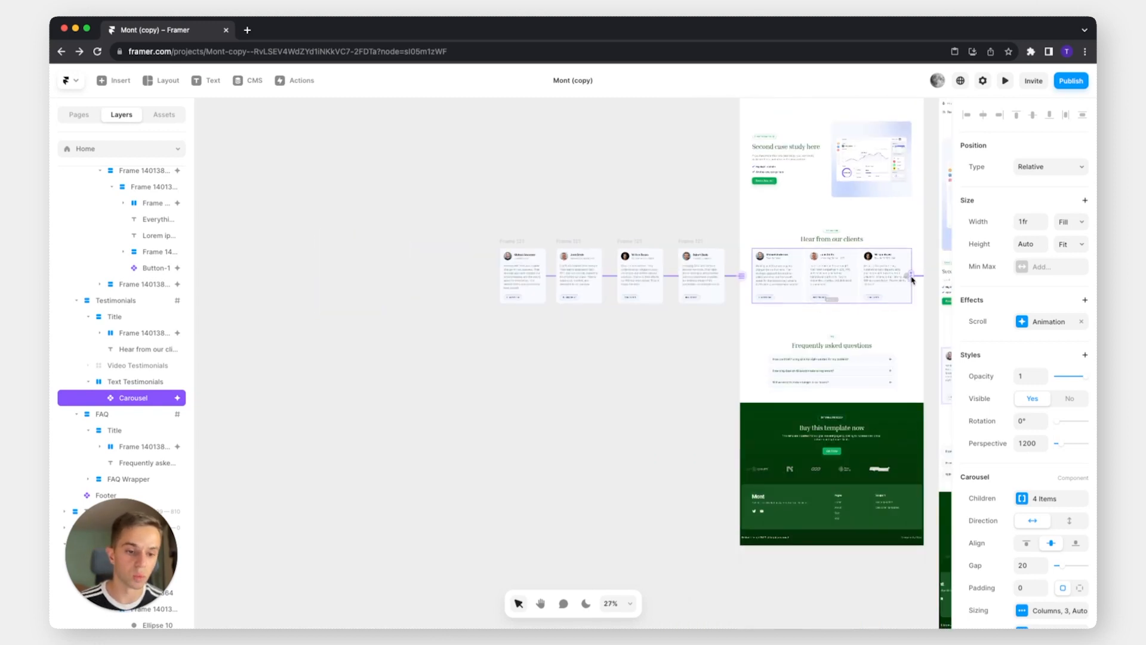
{"action": "scroll", "coordinate": [908, 279], "scroll_direction": "up", "scroll_amount": 5}
{"action": "scroll", "coordinate": [879, 280], "scroll_direction": "down", "scroll_amount": 5}
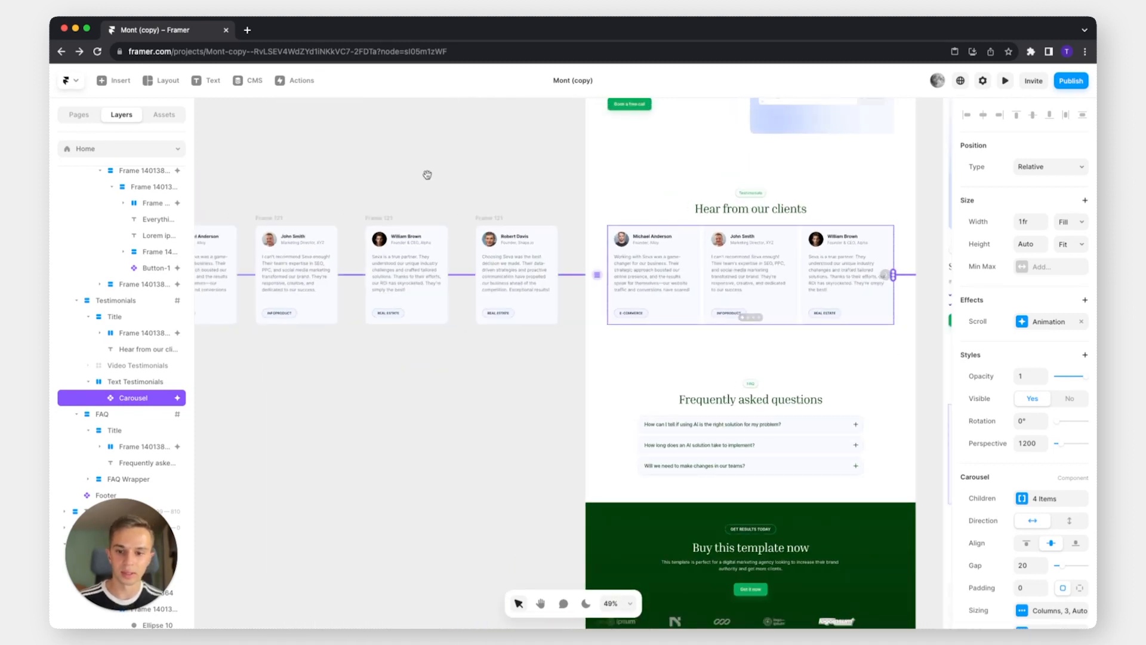
{"action": "left_click_drag", "start_coordinate": [426, 174], "coordinate": [602, 217]}
{"action": "left_click", "coordinate": [278, 235]}
{"action": "left_click_drag", "start_coordinate": [273, 225], "coordinate": [794, 476]}
{"action": "left_click", "coordinate": [426, 228]}
Change the fill of the first testimonial card beside the Desktop layout to the green tint #FAFFFC
{"action": "left_click", "coordinate": [361, 263]}
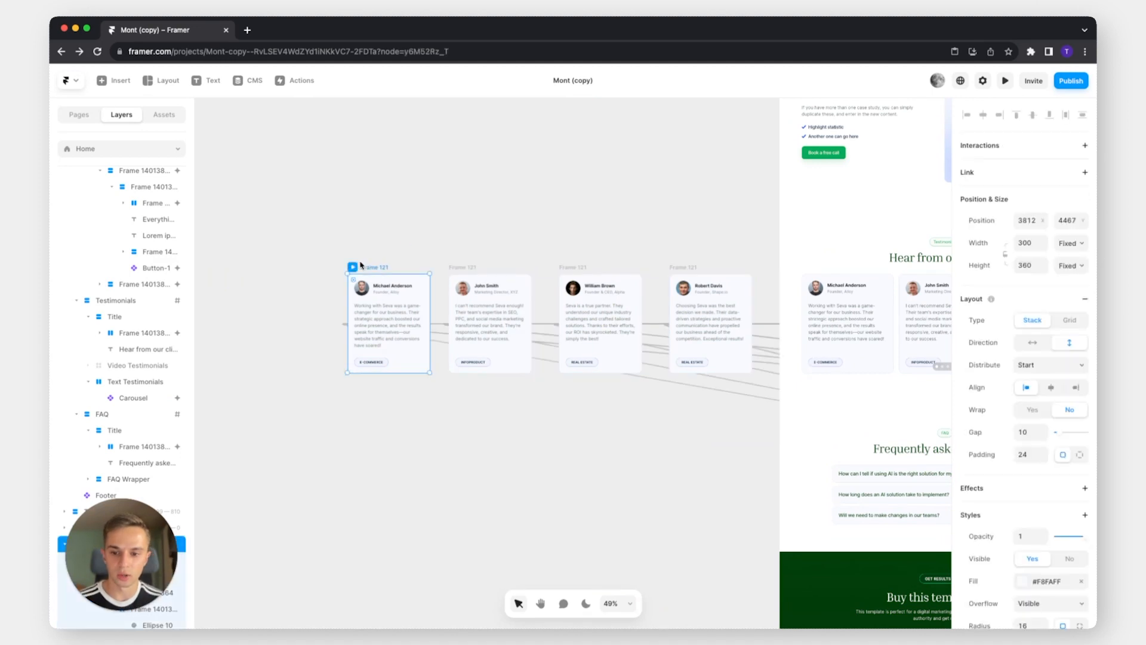
{"action": "left_click", "coordinate": [317, 197]}
{"action": "left_click", "coordinate": [360, 267]}
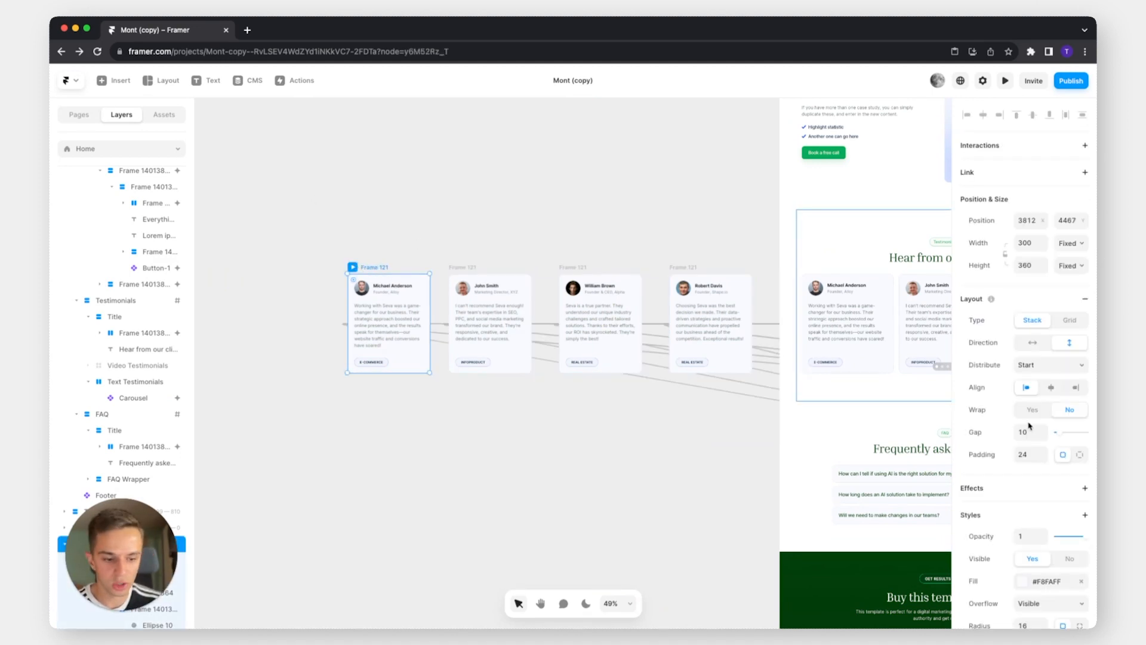
{"action": "scroll", "coordinate": [1027, 418], "scroll_direction": "down", "scroll_amount": 2}
{"action": "left_click", "coordinate": [1042, 508]}
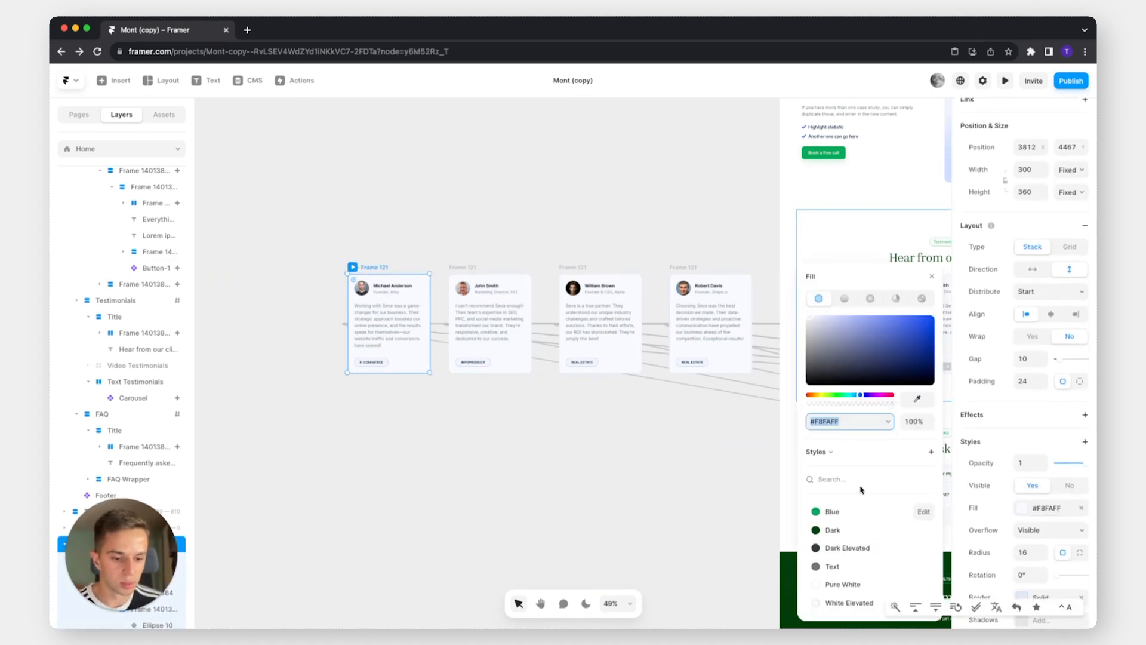
{"action": "left_click", "coordinate": [838, 395]}
Shift the first testimonial card's border color from blue to a light green hue
{"action": "scroll", "coordinate": [1027, 478], "scroll_direction": "down", "scroll_amount": 3}
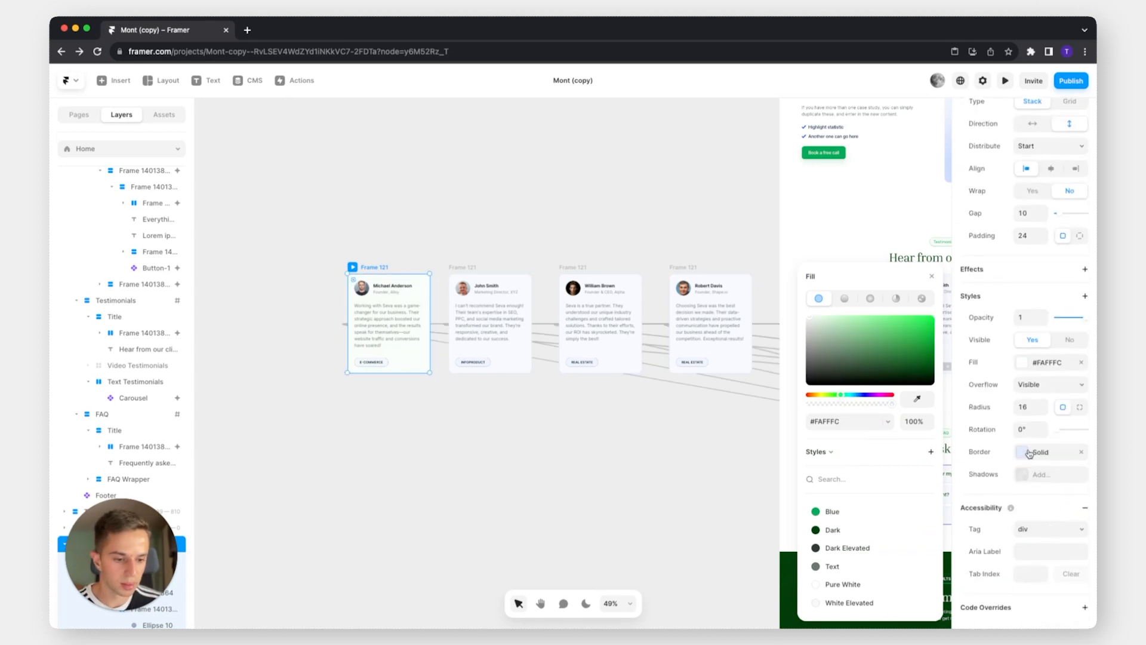
{"action": "left_click", "coordinate": [1023, 454]}
{"action": "left_click", "coordinate": [890, 493]}
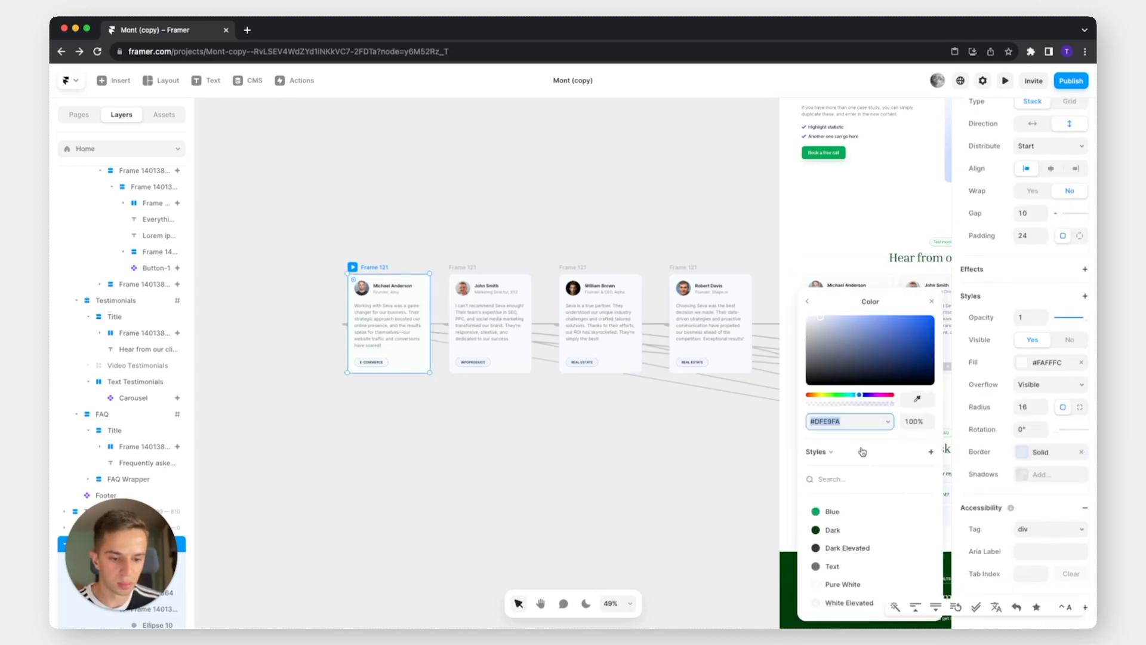
{"action": "left_click", "coordinate": [838, 395]}
{"action": "left_click", "coordinate": [435, 411]}
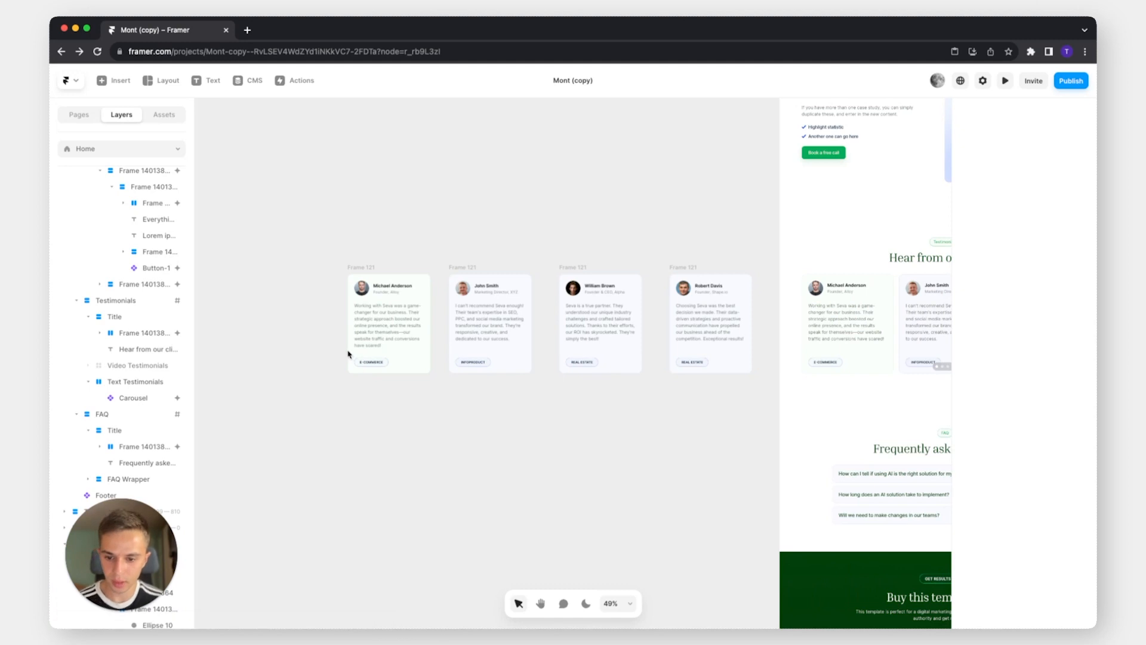
Change the E-commerce tag's fill color to #02D91F and shift its border color to the same green hue
{"action": "scroll", "coordinate": [348, 354], "scroll_direction": "up", "scroll_amount": 5}
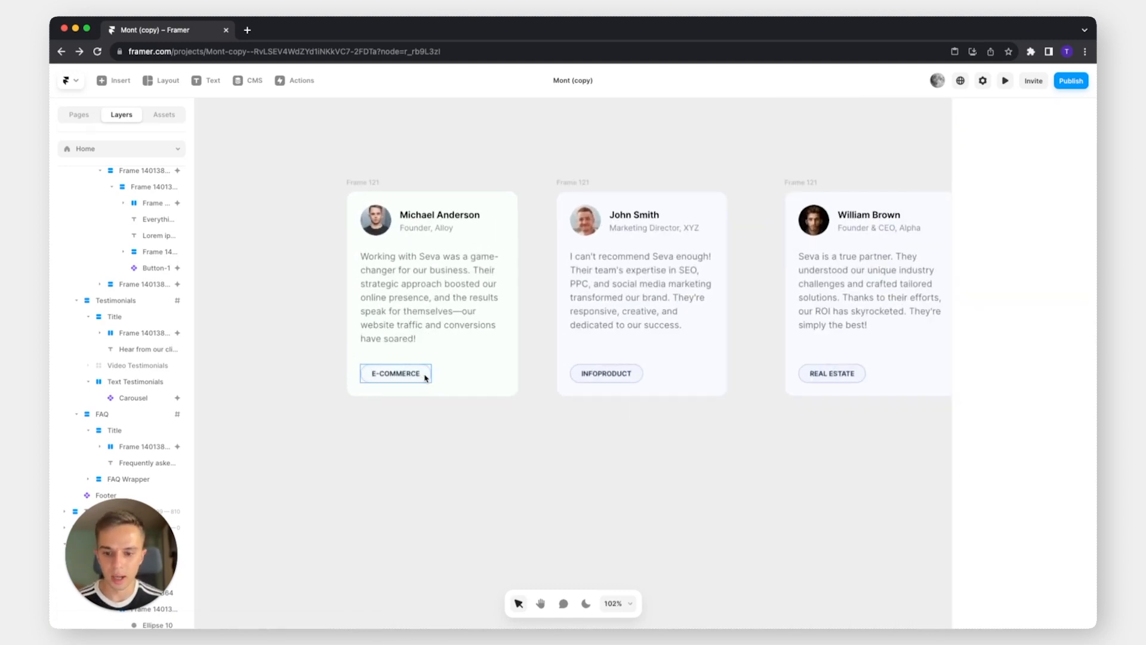
{"action": "left_click", "coordinate": [426, 378]}
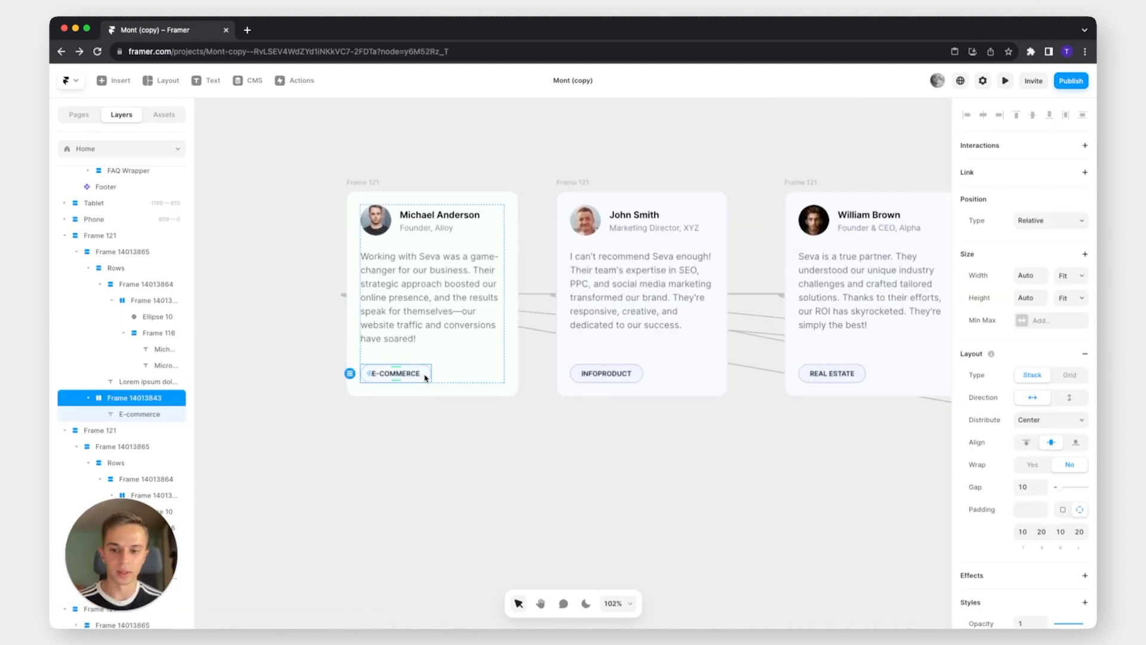
{"action": "scroll", "coordinate": [1026, 448], "scroll_direction": "down", "scroll_amount": 5}
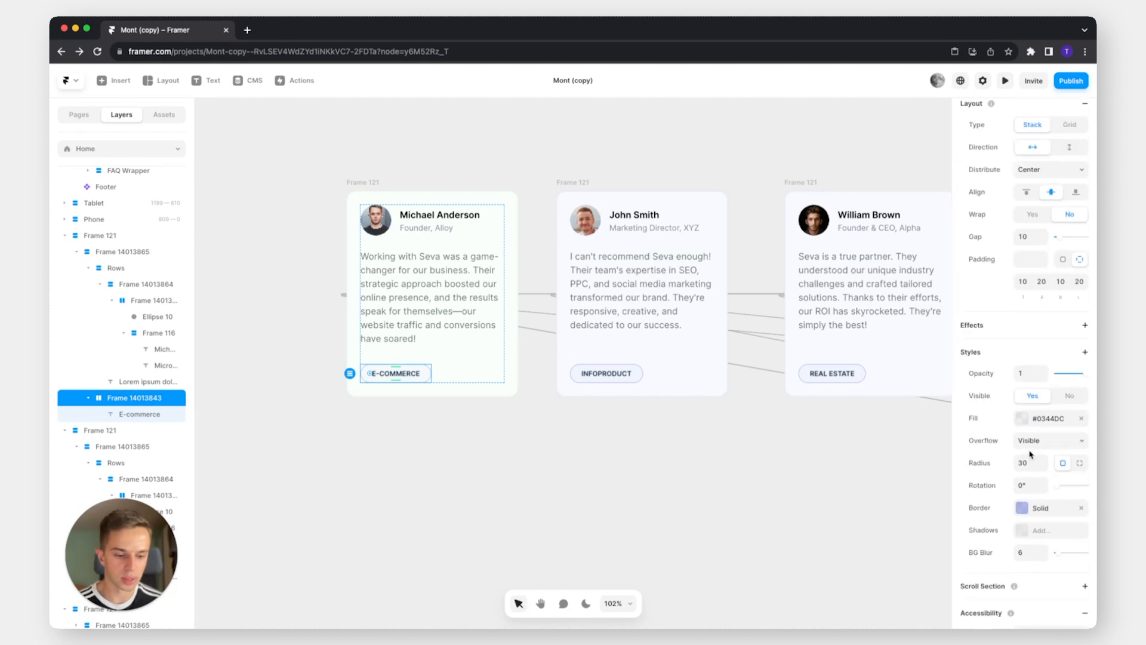
{"action": "left_click", "coordinate": [1022, 418]}
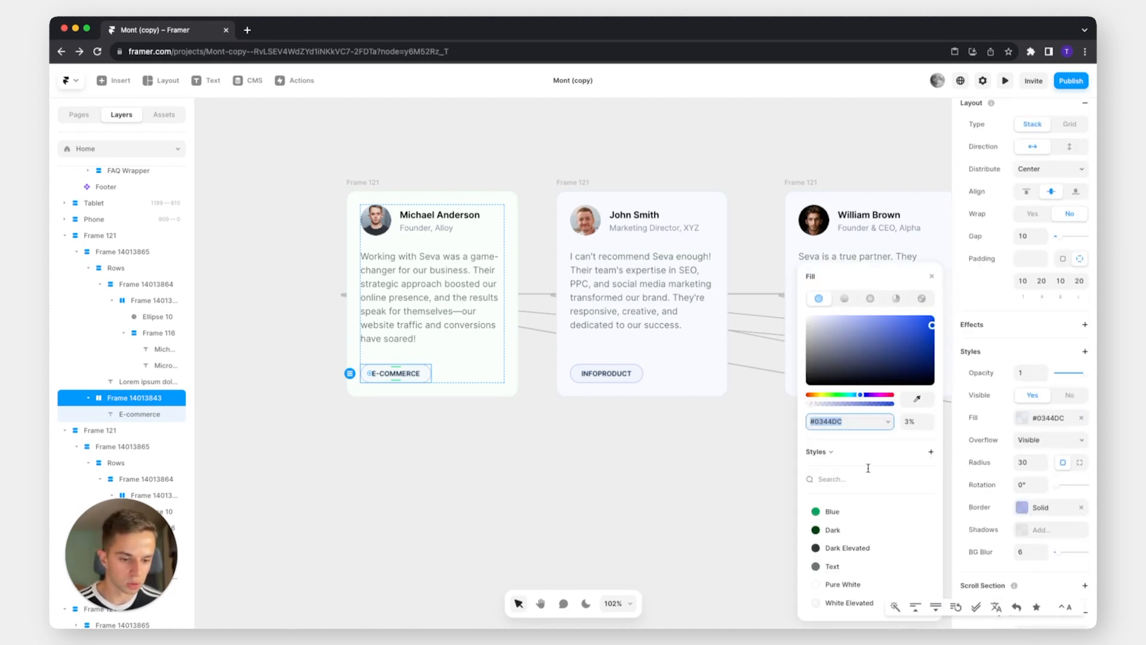
{"action": "left_click", "coordinate": [839, 395]}
{"action": "left_click", "coordinate": [1023, 509]}
{"action": "left_click", "coordinate": [871, 539]}
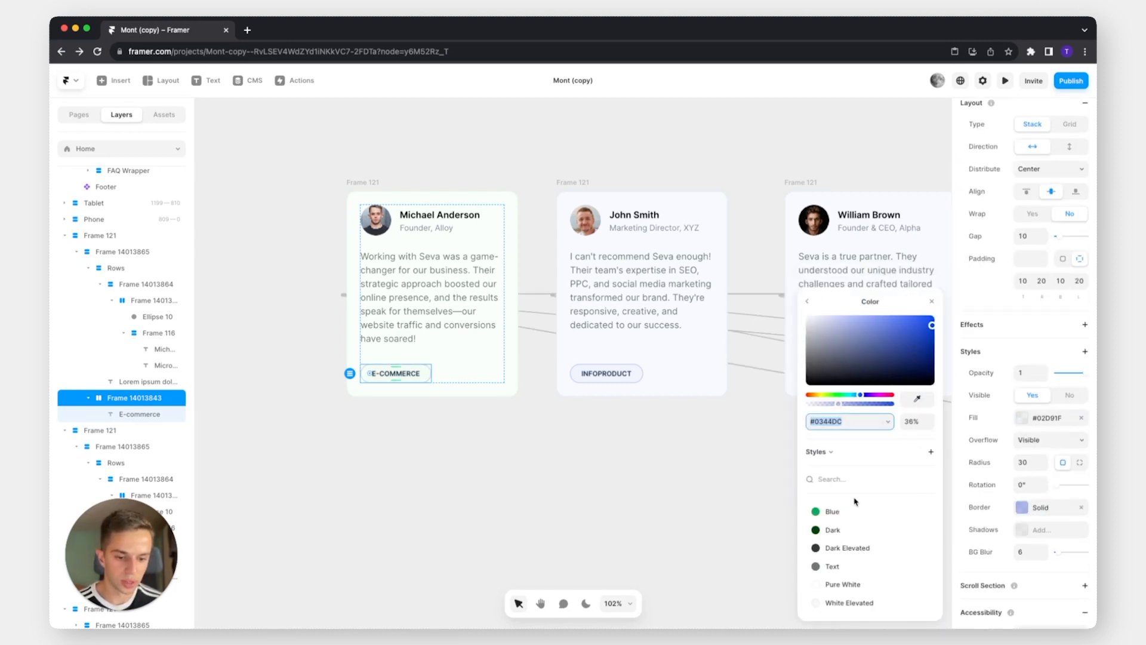
{"action": "left_click", "coordinate": [838, 395]}
{"action": "left_click", "coordinate": [455, 408]}
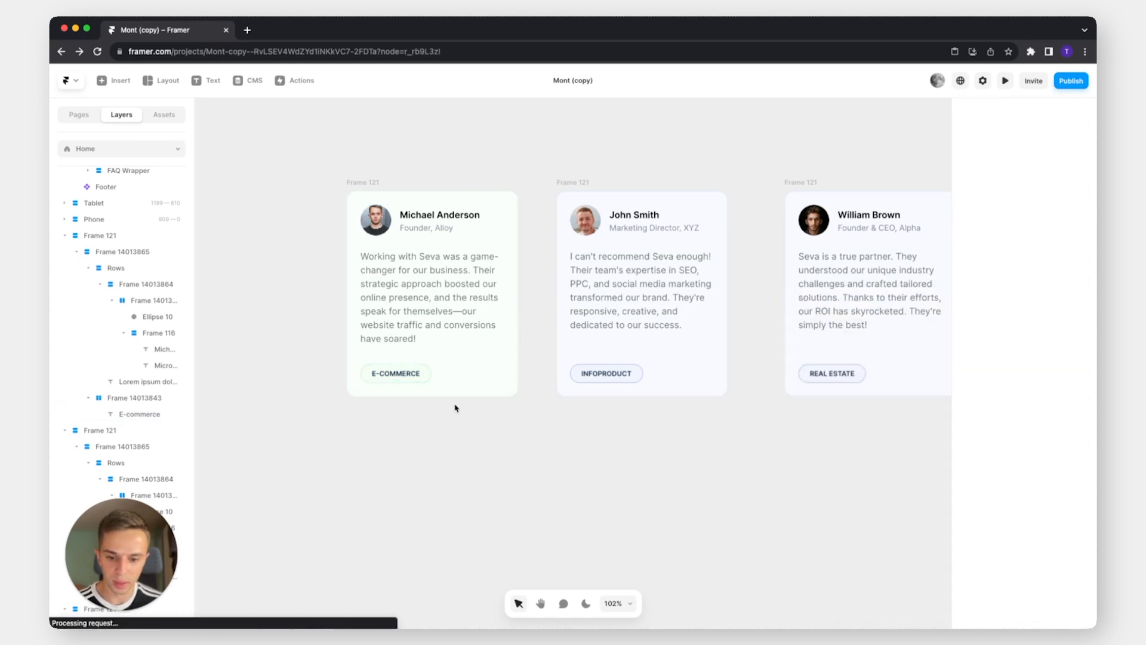
Apply the Dark color style to the E-commerce tag's text on the first testimonial card
{"action": "double_click", "coordinate": [387, 373]}
{"action": "scroll", "coordinate": [1045, 567], "scroll_direction": "down", "scroll_amount": 3}
{"action": "left_click", "coordinate": [1022, 531]}
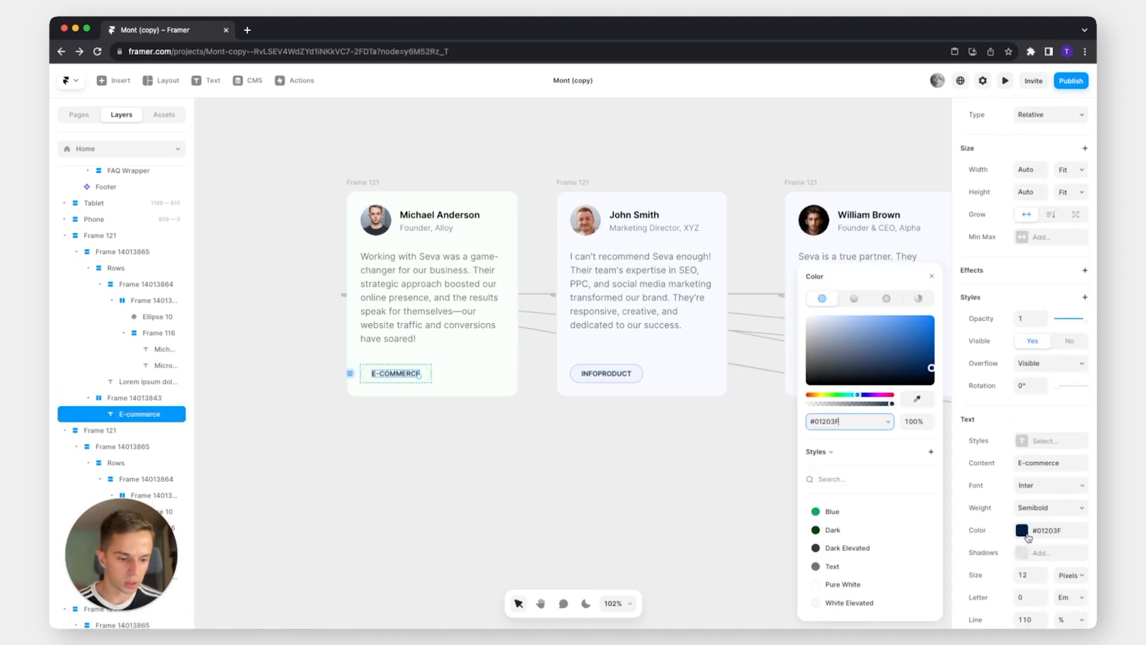
{"action": "left_click", "coordinate": [833, 530]}
{"action": "left_click", "coordinate": [539, 412]}
Apply the Dark color style to the client's name on the first testimonial card
{"action": "scroll", "coordinate": [495, 359], "scroll_direction": "up", "scroll_amount": 1}
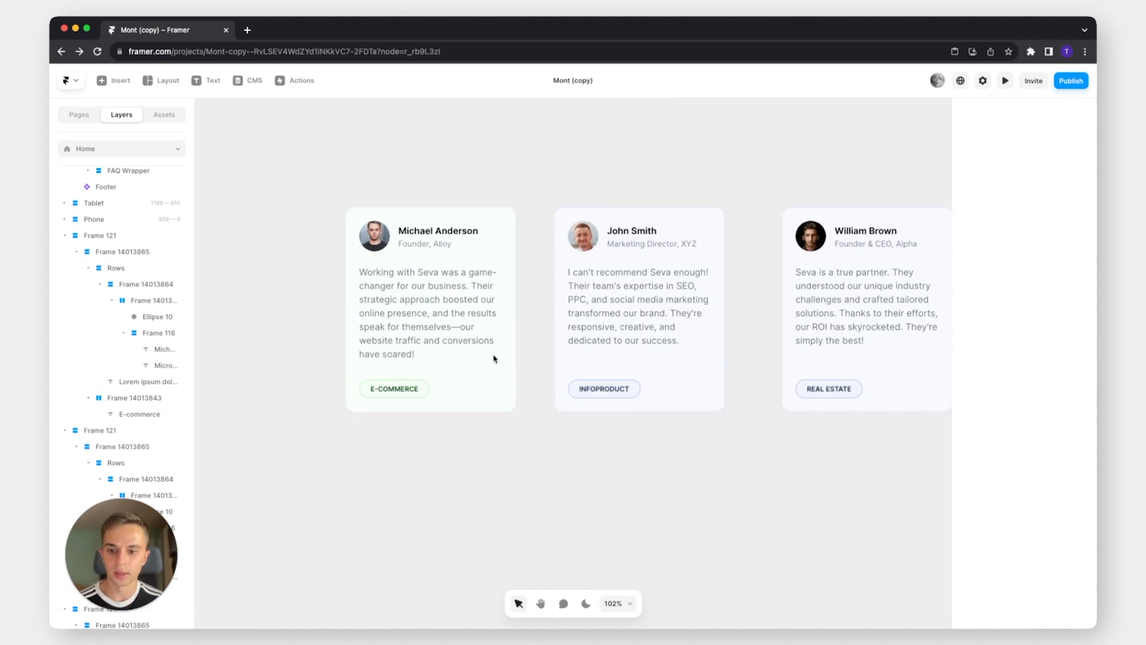
{"action": "double_click", "coordinate": [388, 284]}
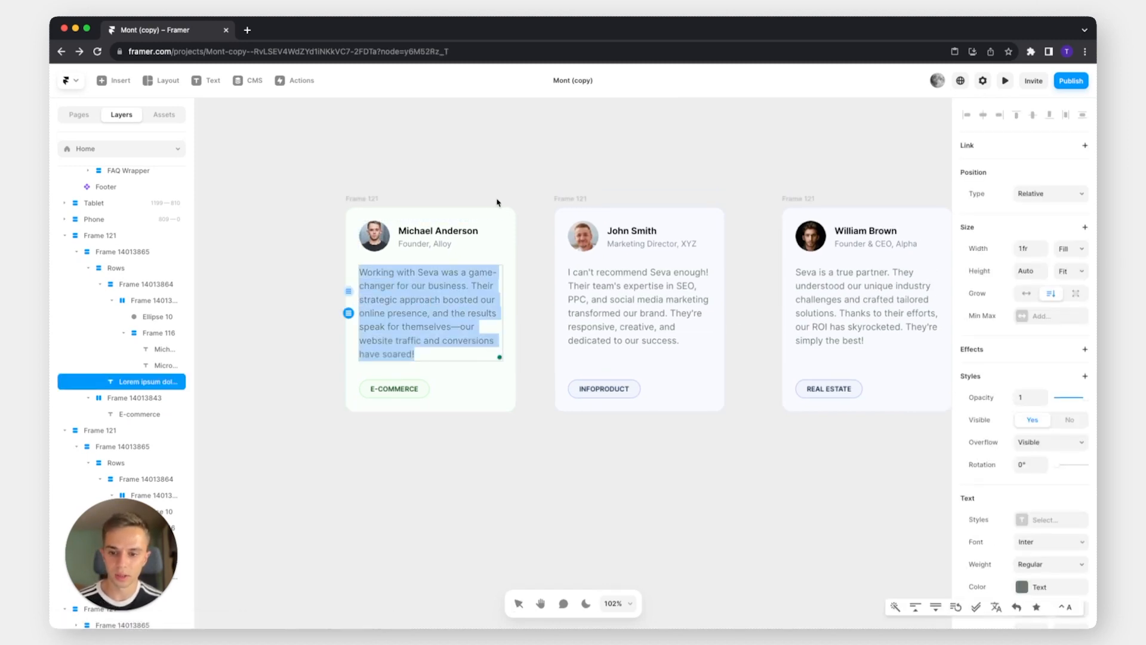
{"action": "key", "text": "Escape"}
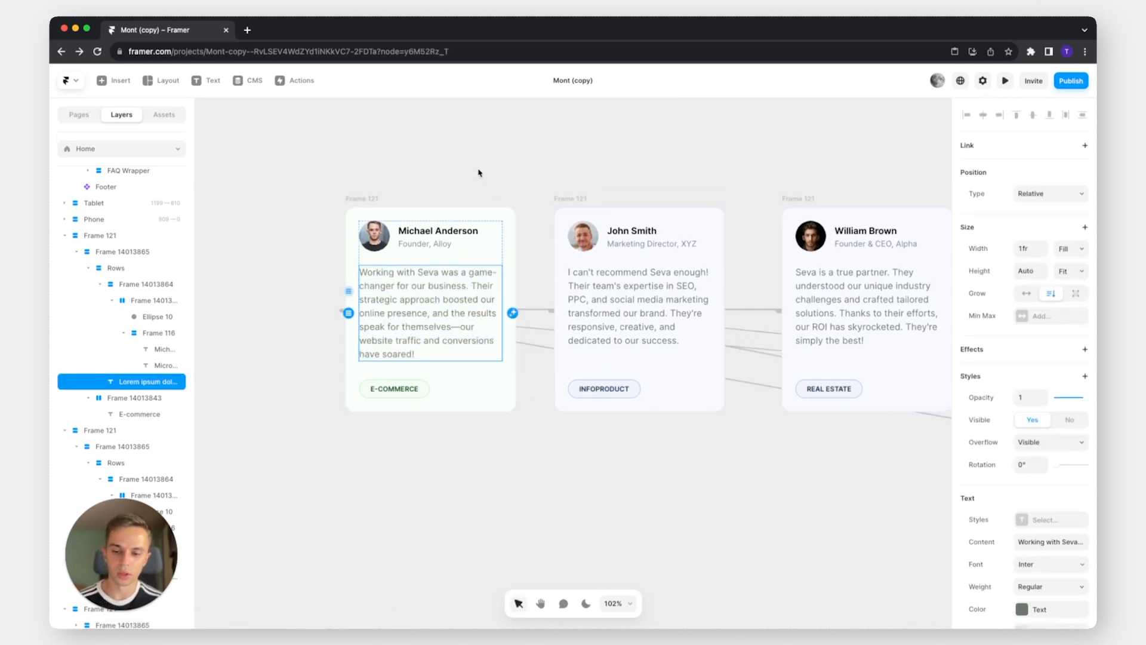
{"action": "left_click", "coordinate": [373, 237]}
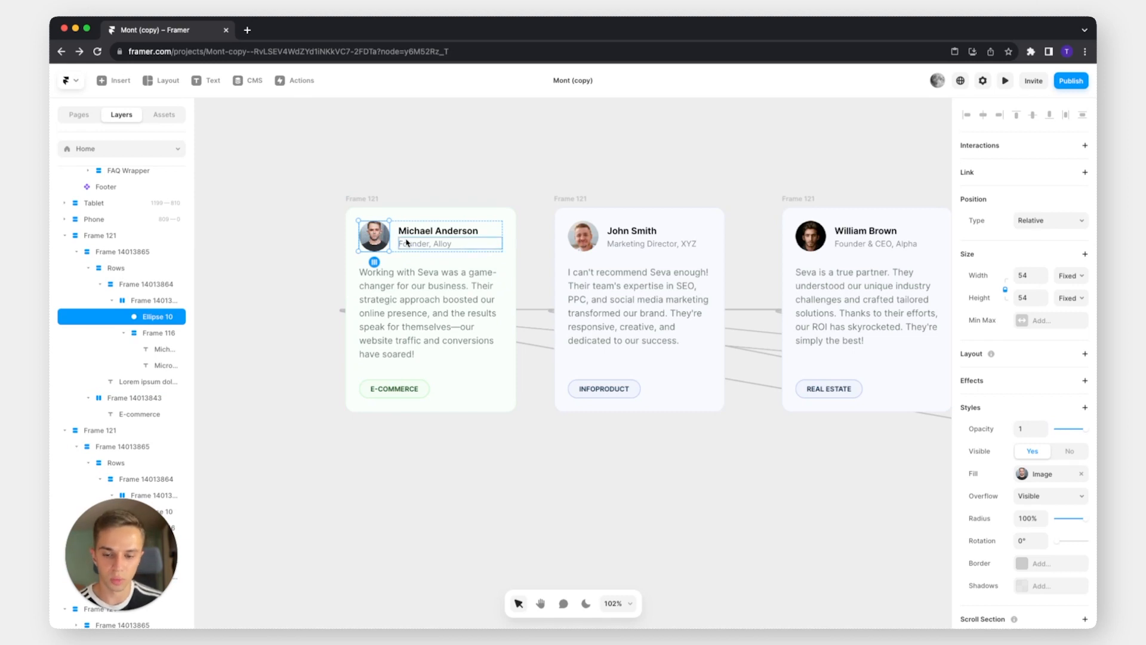
{"action": "left_click", "coordinate": [422, 233]}
{"action": "scroll", "coordinate": [1027, 539], "scroll_direction": "down", "scroll_amount": 3}
{"action": "left_click", "coordinate": [1025, 537]}
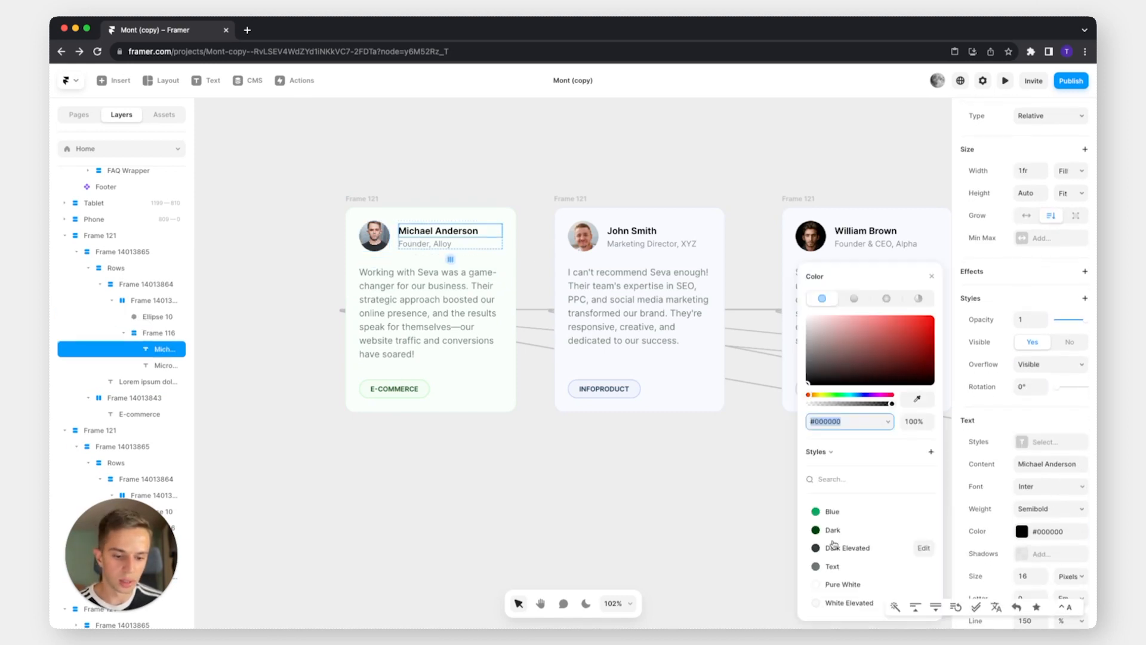
{"action": "left_click", "coordinate": [833, 530]}
{"action": "left_click", "coordinate": [643, 535]}
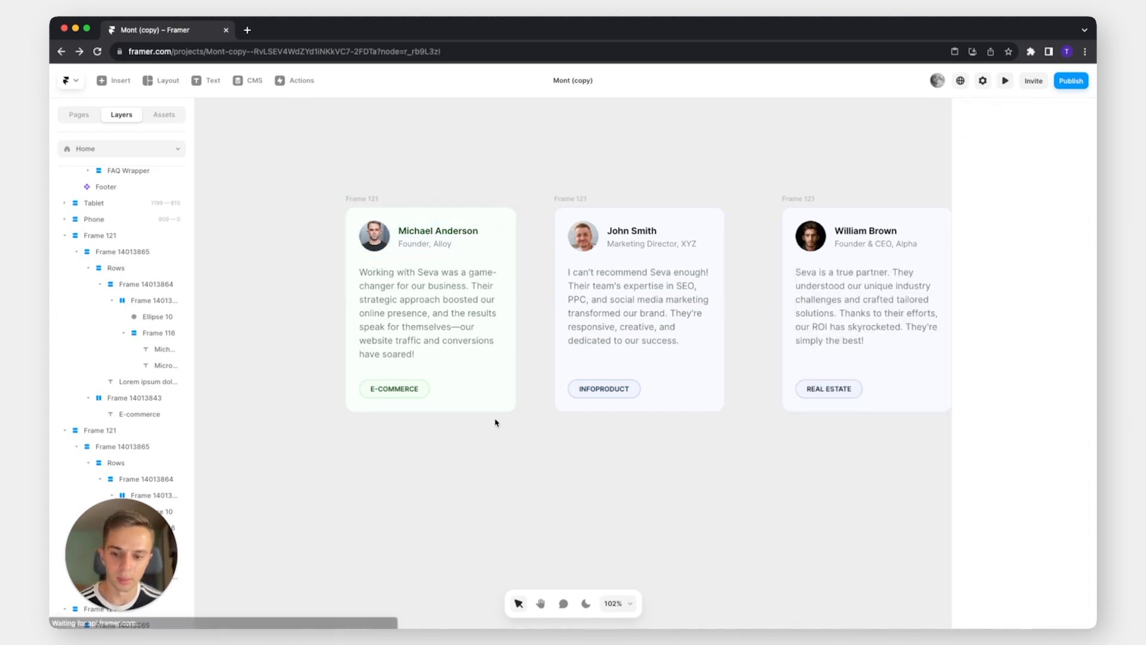
Check the corner radius setting of the first testimonial card
{"action": "left_click", "coordinate": [370, 198]}
{"action": "left_click", "coordinate": [1029, 406]}
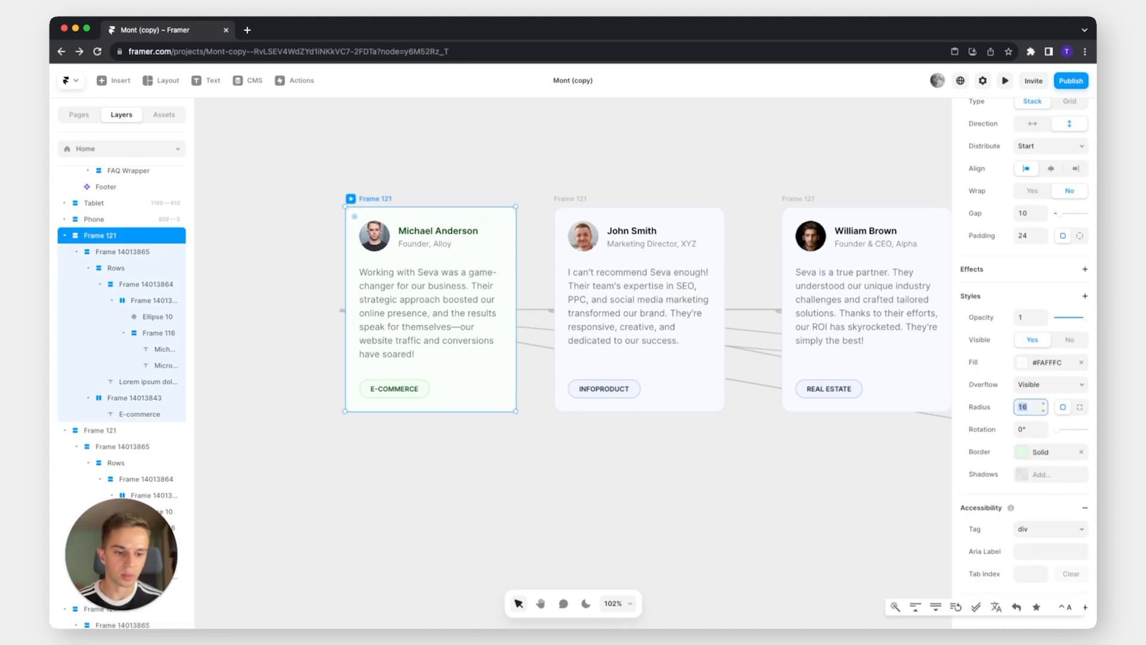
{"action": "left_click", "coordinate": [643, 463]}
Duplicate the green testimonial card and place the copy to the left of the original
{"action": "scroll", "coordinate": [519, 364], "scroll_direction": "down", "scroll_amount": 5}
{"action": "scroll", "coordinate": [518, 364], "scroll_direction": "down", "scroll_amount": 3}
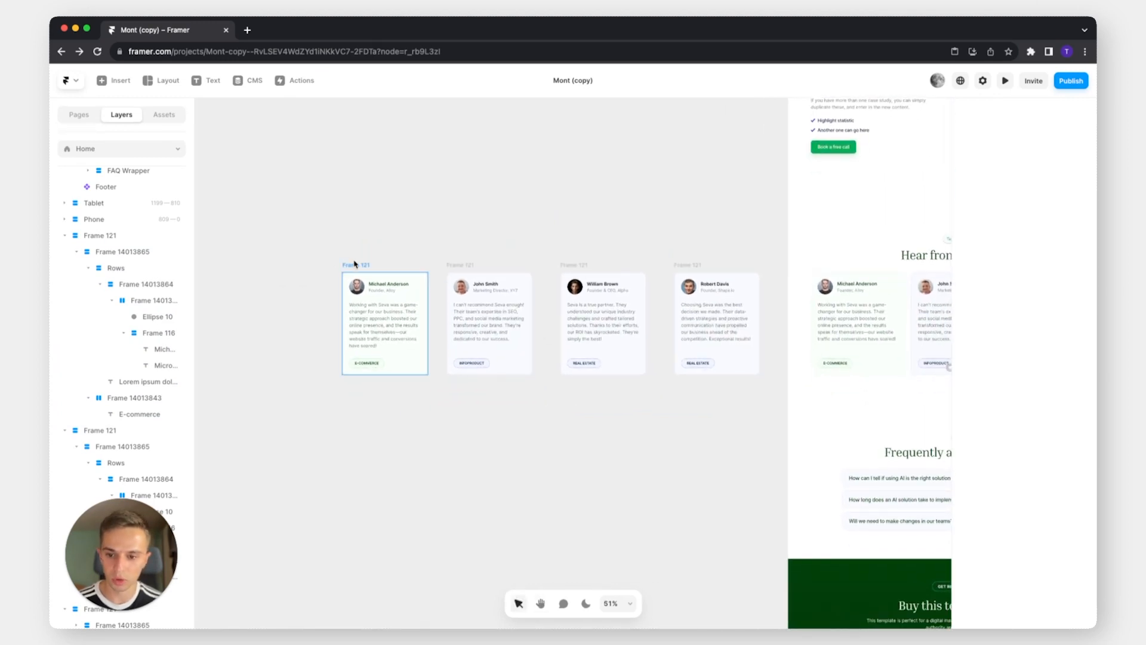
{"action": "left_click", "coordinate": [354, 265]}
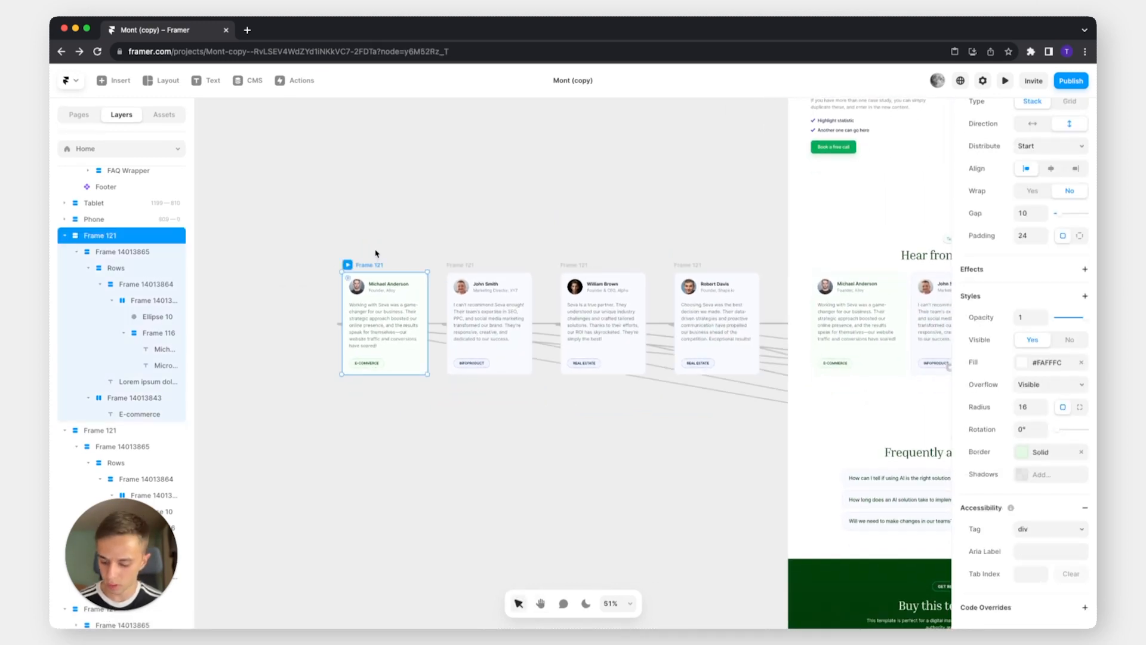
{"action": "mouse_move", "coordinate": [366, 265]}
{"action": "left_mouse_down"}
{"action": "mouse_move", "coordinate": [239, 266]}
{"action": "mouse_move", "coordinate": [348, 261]}
{"action": "left_mouse_up"}
{"action": "left_click", "coordinate": [281, 217]}
{"action": "key", "text": "space"}
{"action": "scroll", "coordinate": [248, 320], "scroll_direction": "down", "scroll_amount": 5}
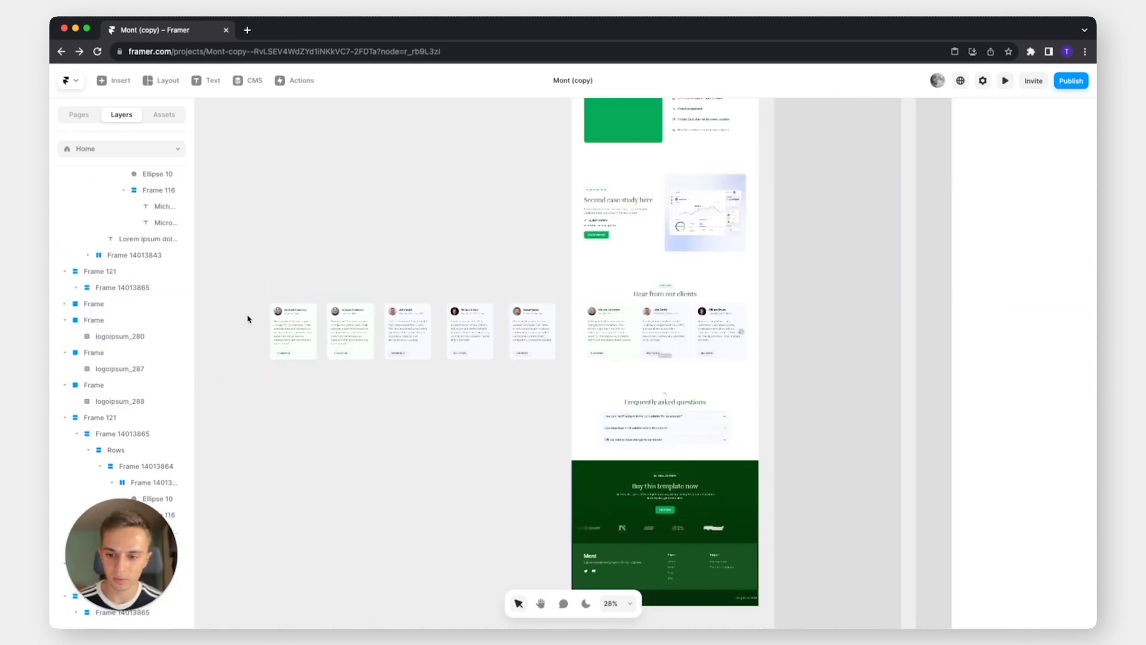
On the leftmost testimonial card, change the client's name to "Put a new testimonial" and the quote to "Edit the text"
{"action": "scroll", "coordinate": [281, 311], "scroll_direction": "up", "scroll_amount": 8}
{"action": "left_click", "coordinate": [294, 308]}
{"action": "double_click", "coordinate": [296, 308]}
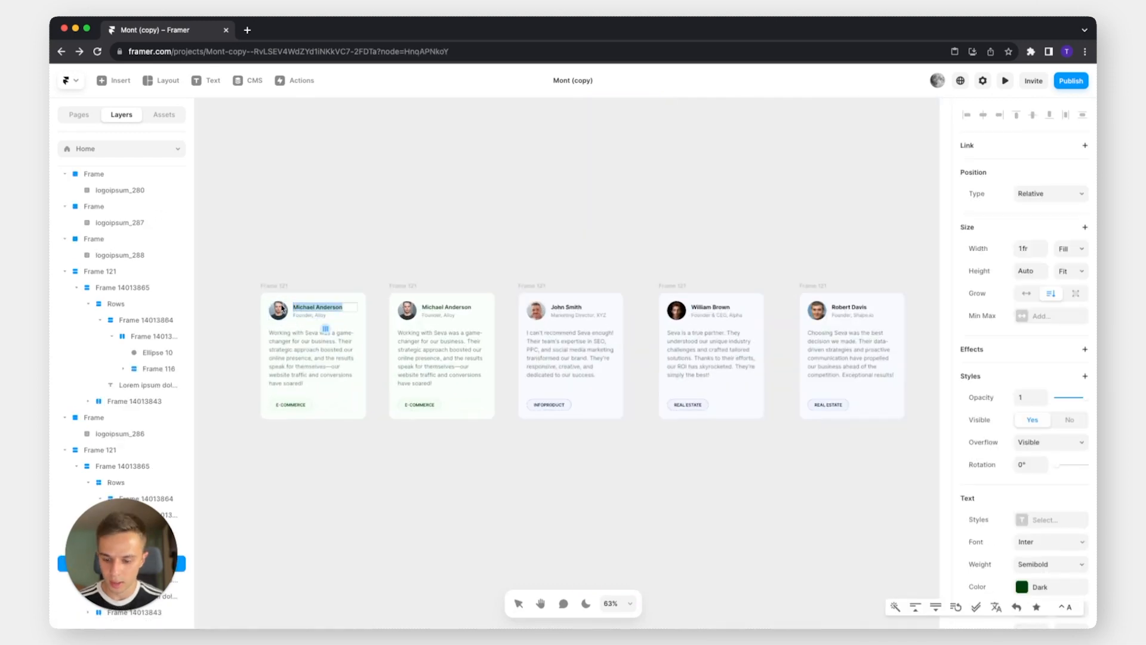
{"action": "type", "text": "Put a new testimonial"}
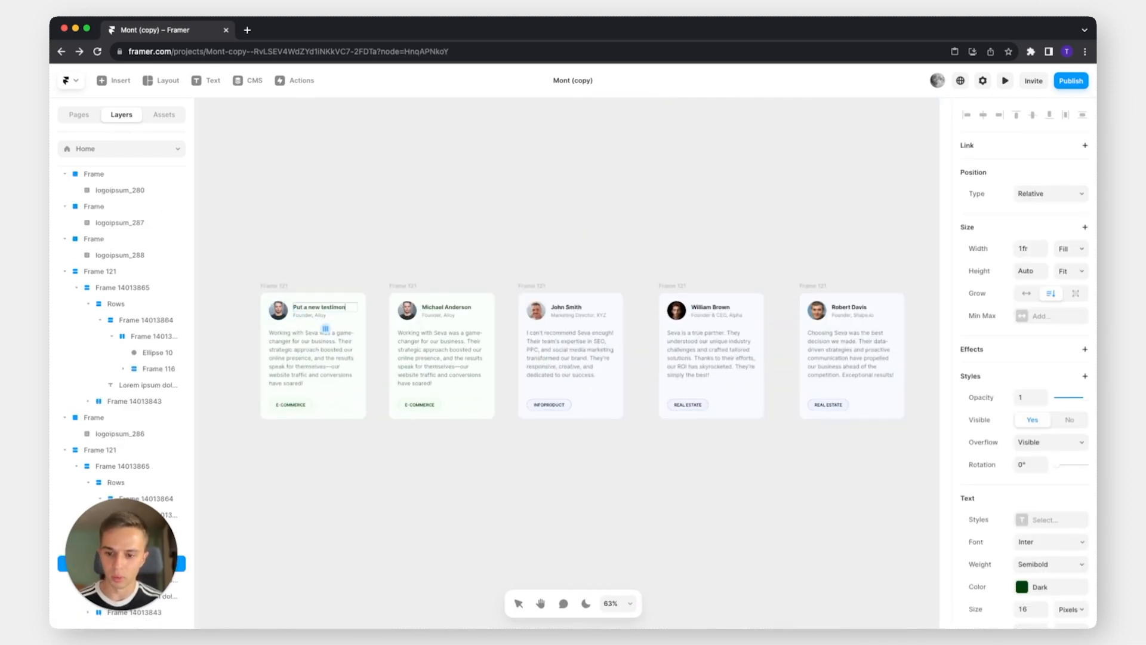
{"action": "double_click", "coordinate": [314, 384]}
{"action": "type", "text": "Edit the te"}
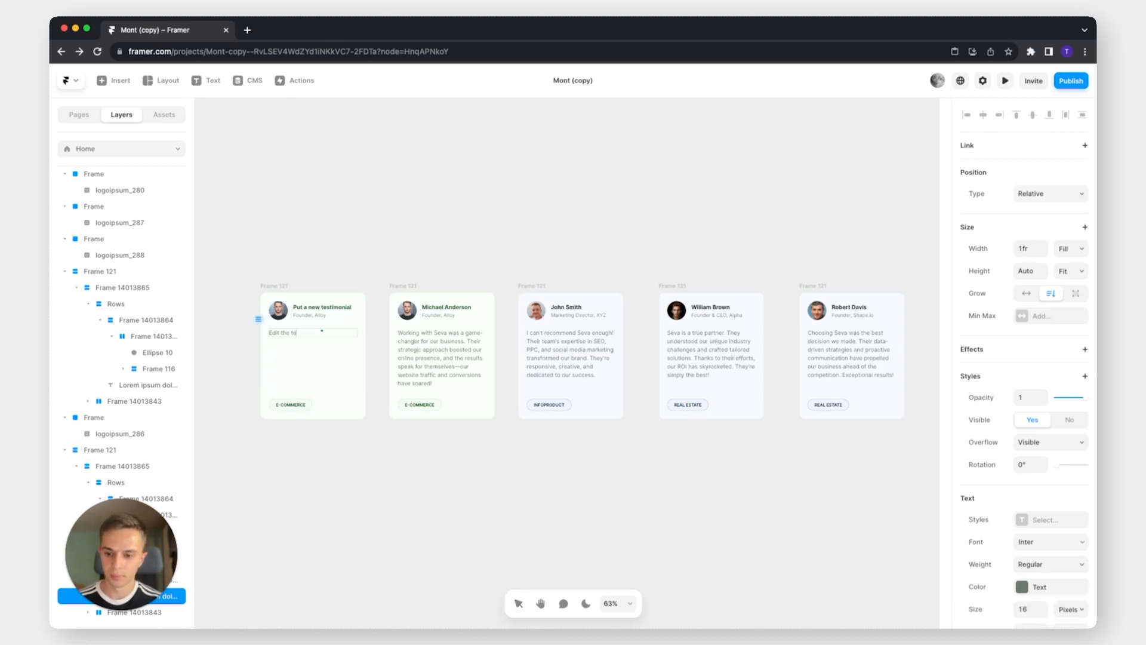
{"action": "type", "text": "xt"}
Change the tag on the leftmost testimonial card to "Industry"
{"action": "double_click", "coordinate": [291, 405]}
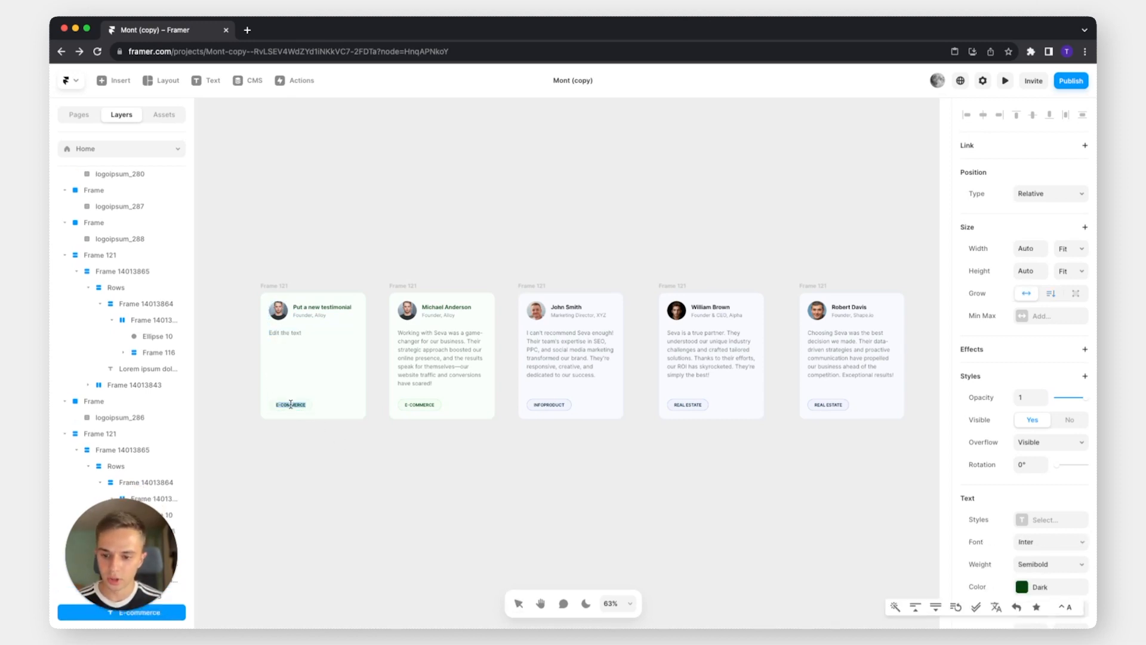
{"action": "type", "text": "INDUSTRY"}
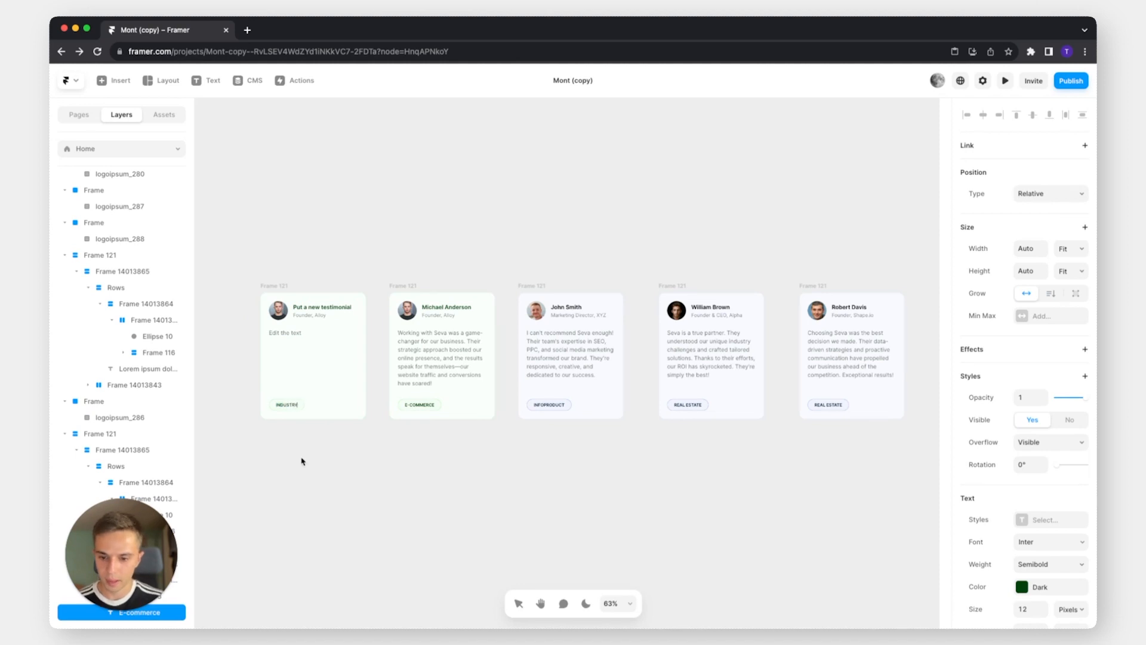
{"action": "left_click", "coordinate": [301, 461]}
Connect the new leftmost testimonial card to the carousel under "Hear from our clients" as an additional item
{"action": "scroll", "coordinate": [353, 506], "scroll_direction": "down", "scroll_amount": 5}
{"action": "left_click_drag", "start_coordinate": [440, 522], "coordinate": [357, 473]}
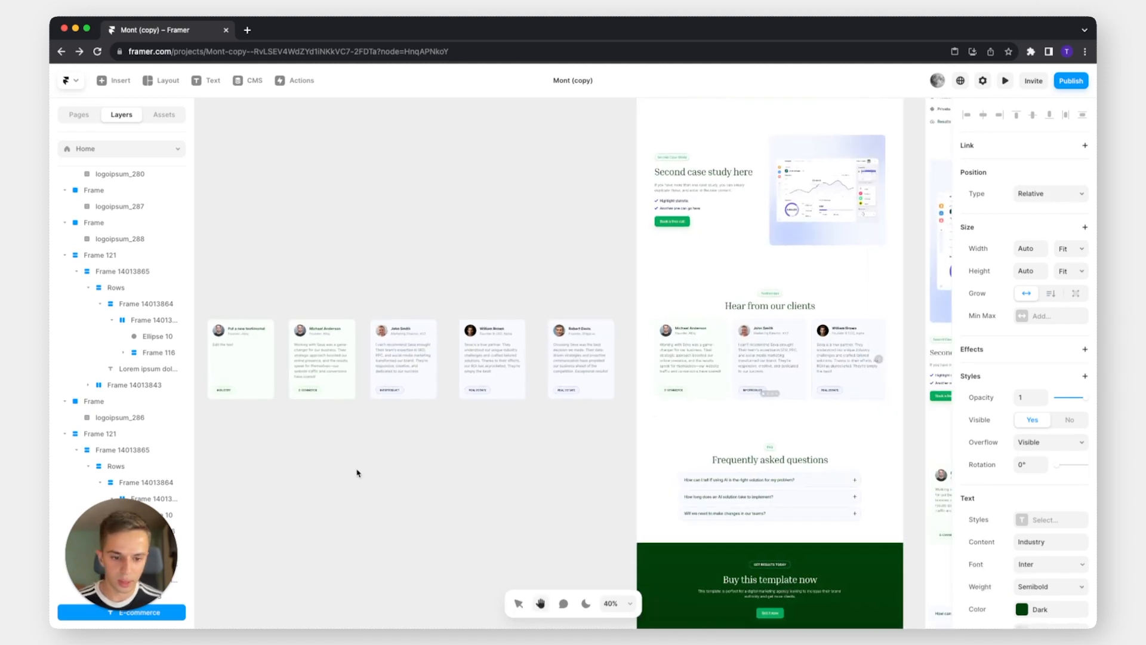
{"action": "scroll", "coordinate": [357, 473], "scroll_direction": "down", "scroll_amount": 2}
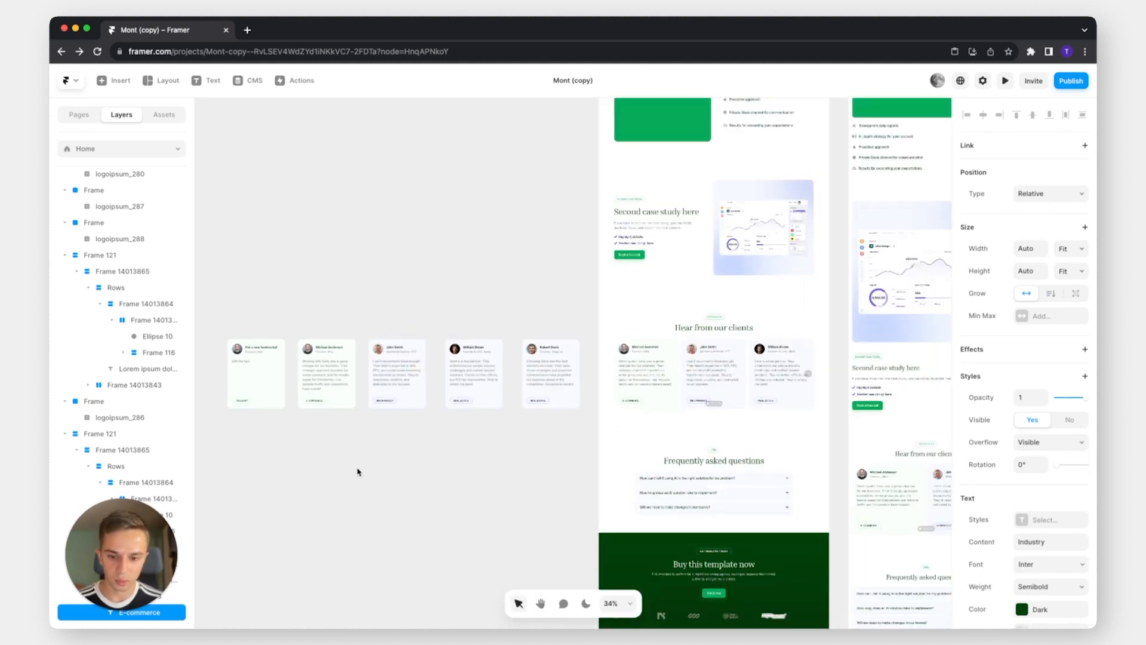
{"action": "left_click", "coordinate": [734, 384]}
{"action": "left_click_drag", "start_coordinate": [811, 374], "coordinate": [259, 360]}
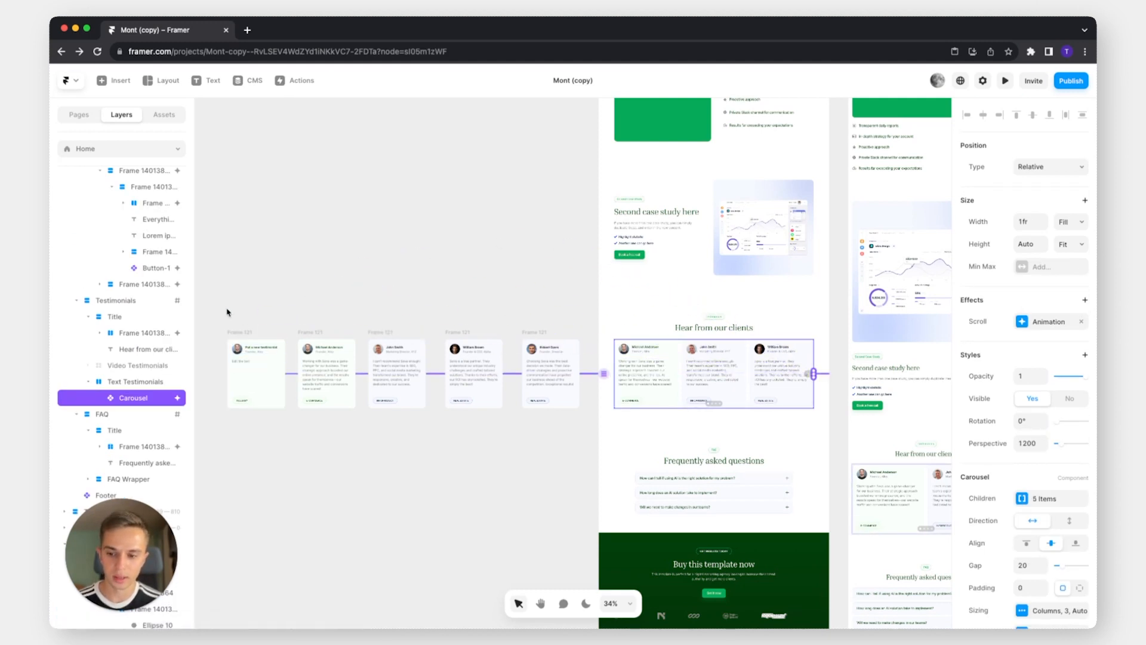
Preview the site, page forward and back through the testimonials carousel, and return to the editor
{"action": "left_click", "coordinate": [1006, 82]}
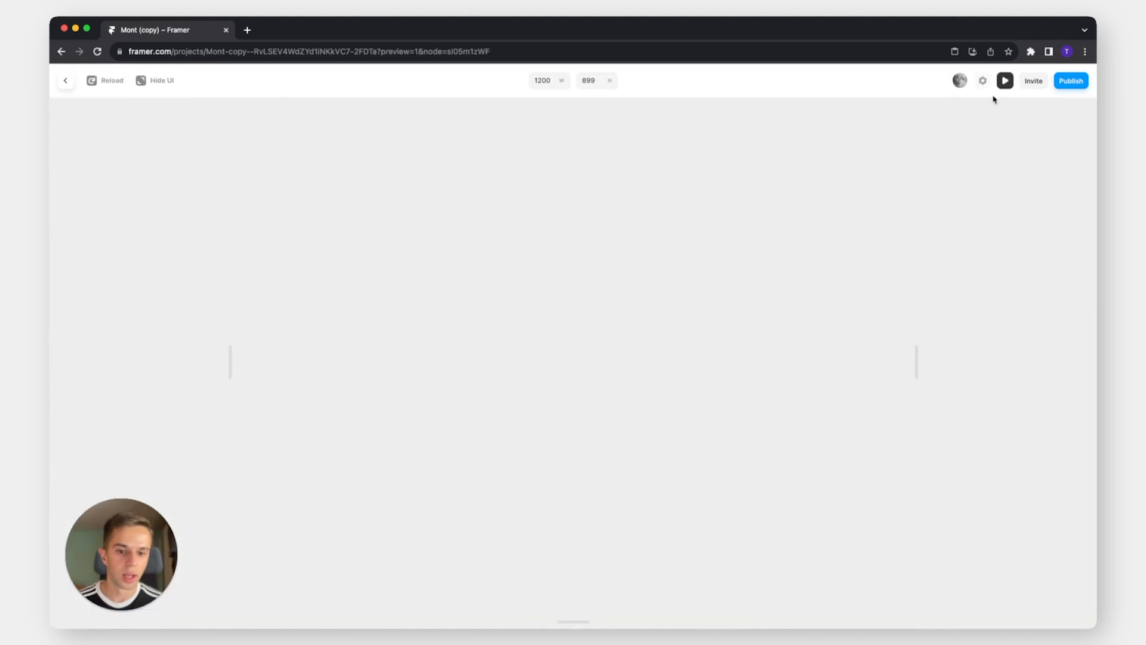
{"action": "scroll", "coordinate": [847, 269], "scroll_direction": "down", "scroll_amount": 10}
{"action": "scroll", "coordinate": [845, 270], "scroll_direction": "down", "scroll_amount": 15}
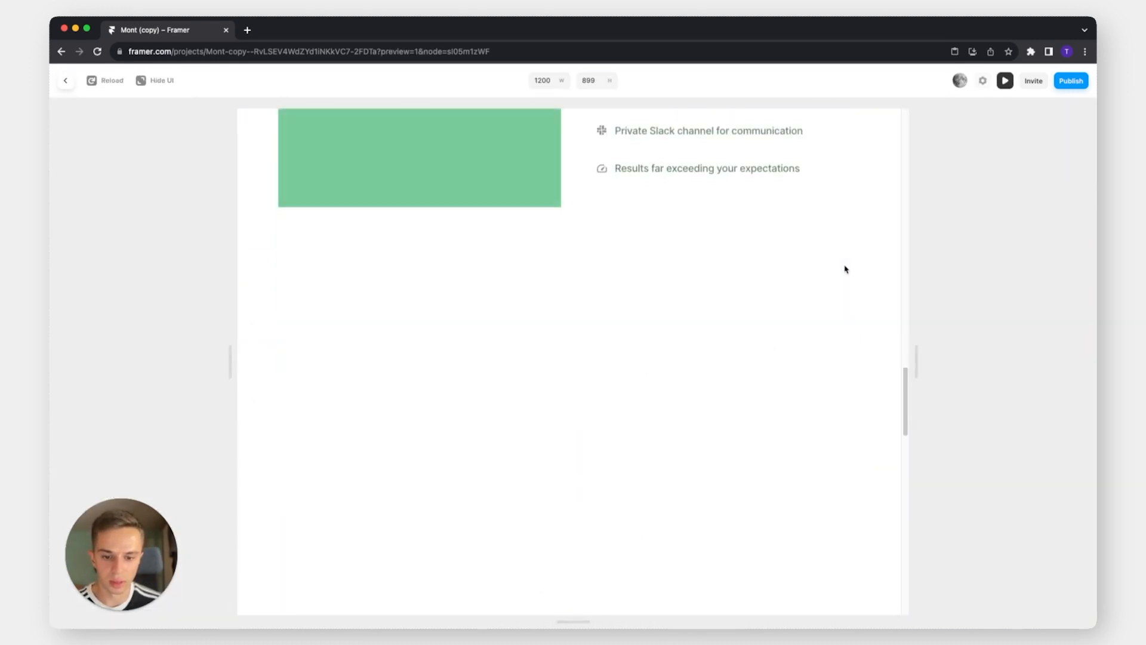
{"action": "scroll", "coordinate": [845, 265], "scroll_direction": "up", "scroll_amount": 5}
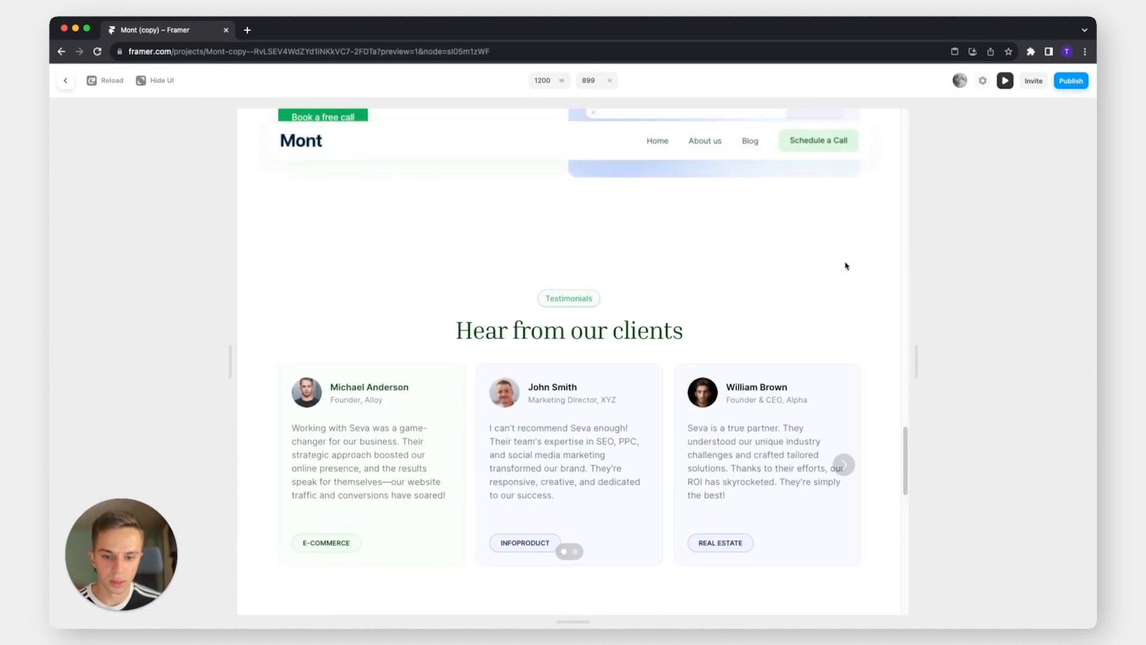
{"action": "scroll", "coordinate": [678, 374], "scroll_direction": "down", "scroll_amount": 1}
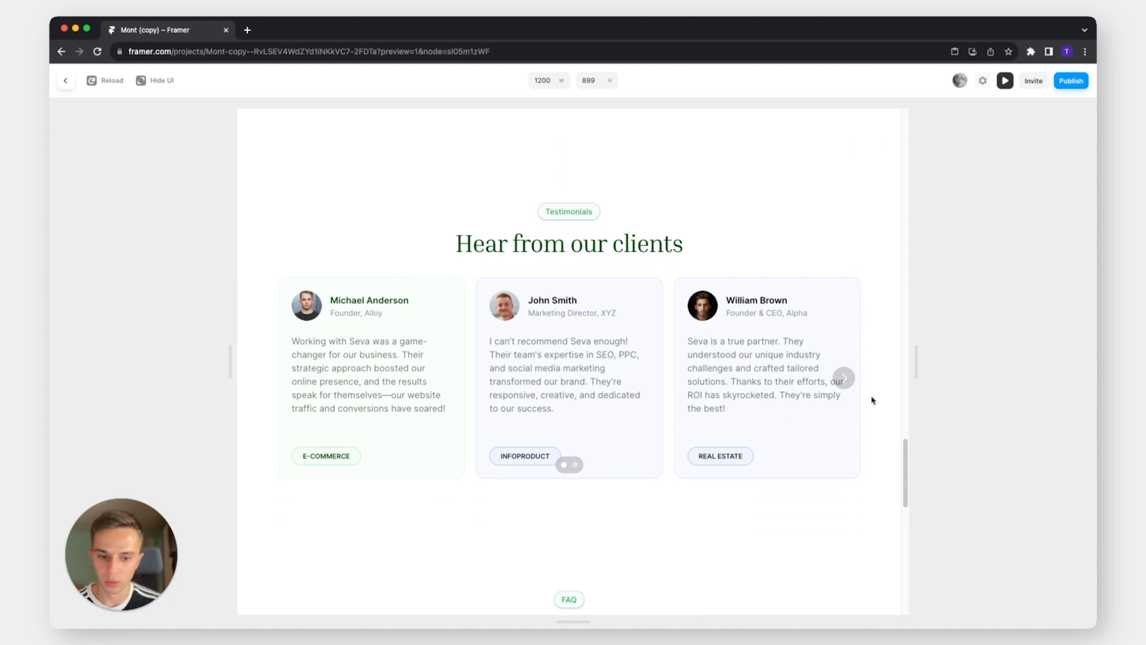
{"action": "left_click", "coordinate": [844, 378]}
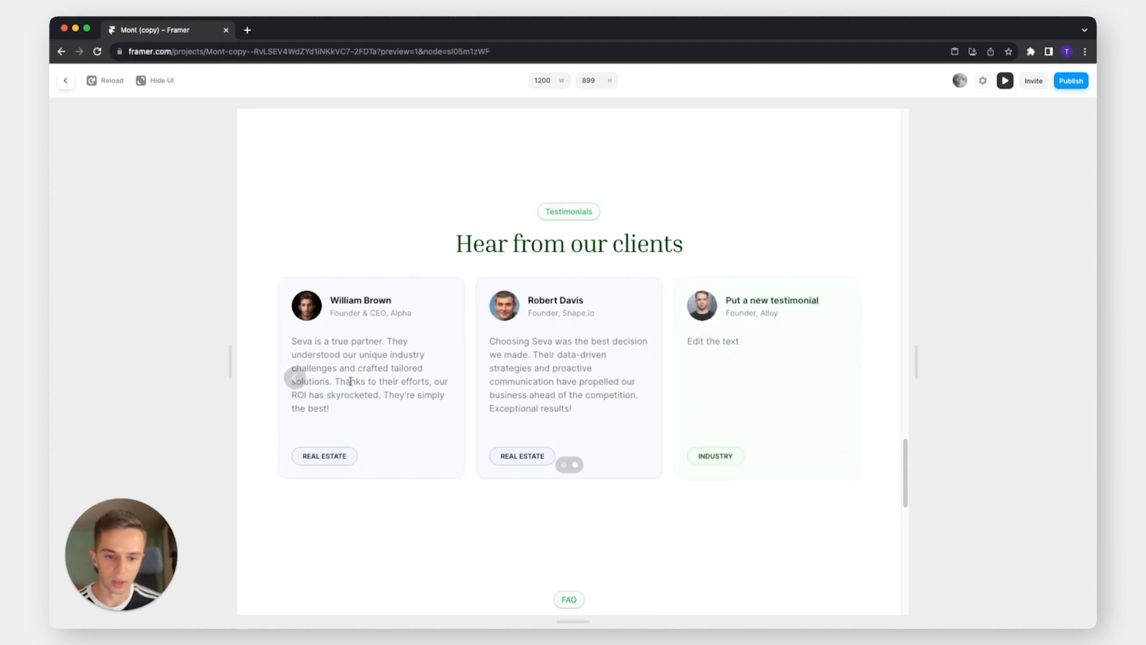
{"action": "left_click", "coordinate": [302, 387]}
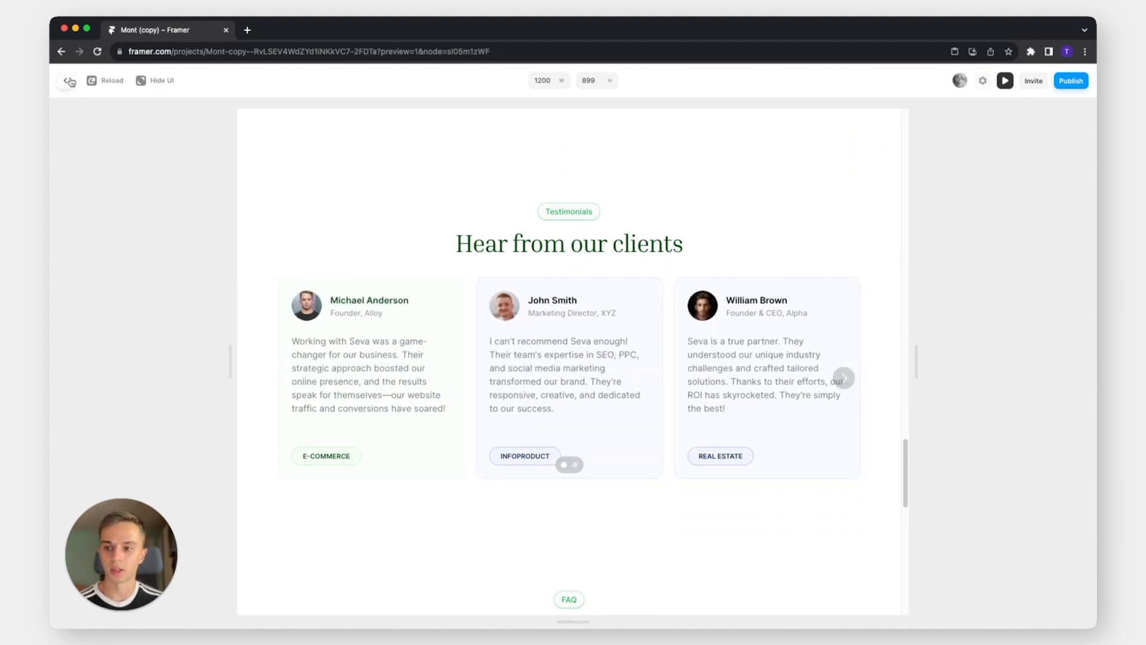
{"action": "left_click", "coordinate": [69, 81]}
{"action": "left_click", "coordinate": [528, 271]}
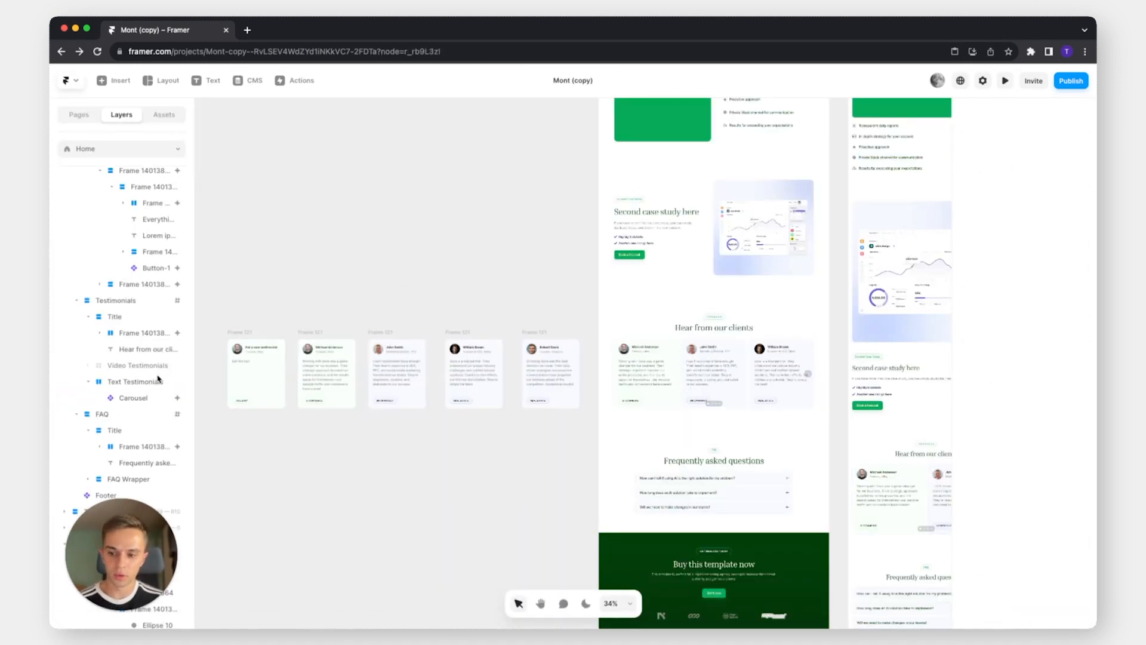
Hide the Text Testimonials stack in the Testimonials section
{"action": "left_click", "coordinate": [159, 381]}
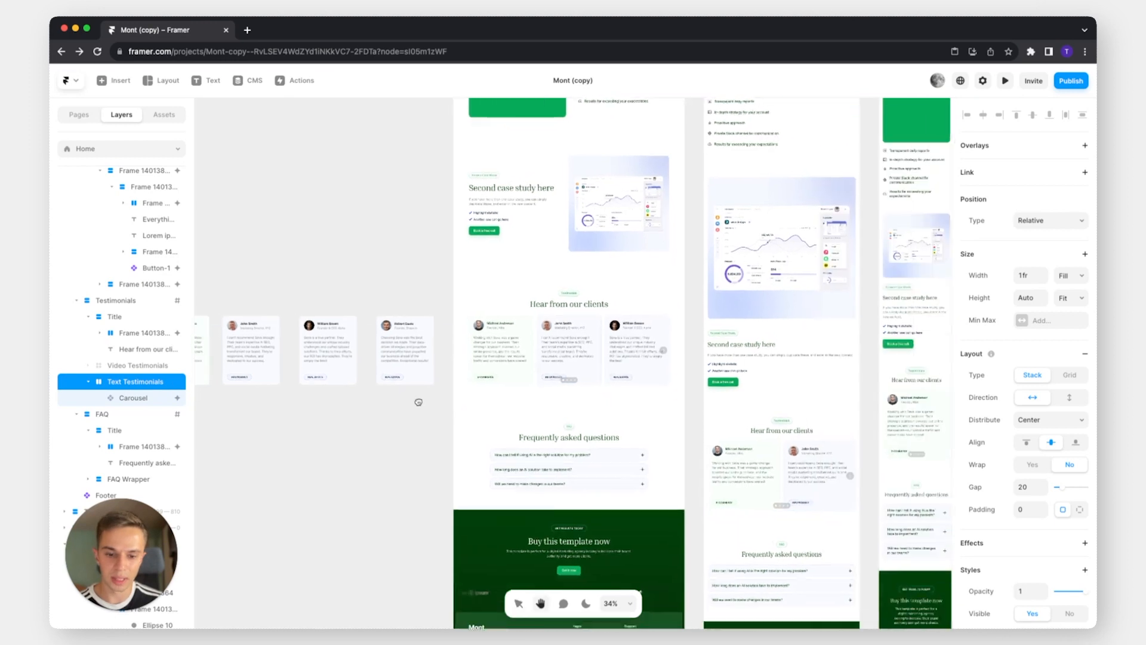
{"action": "scroll", "coordinate": [417, 399], "scroll_direction": "right", "scroll_amount": 5}
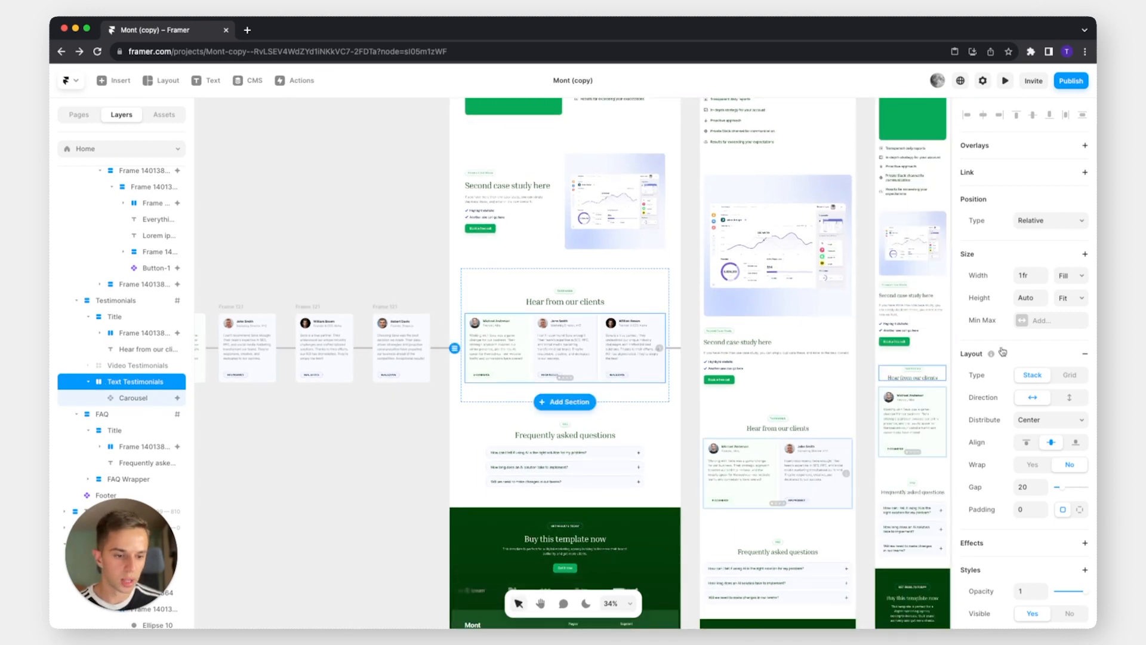
{"action": "scroll", "coordinate": [1003, 355], "scroll_direction": "down", "scroll_amount": 5}
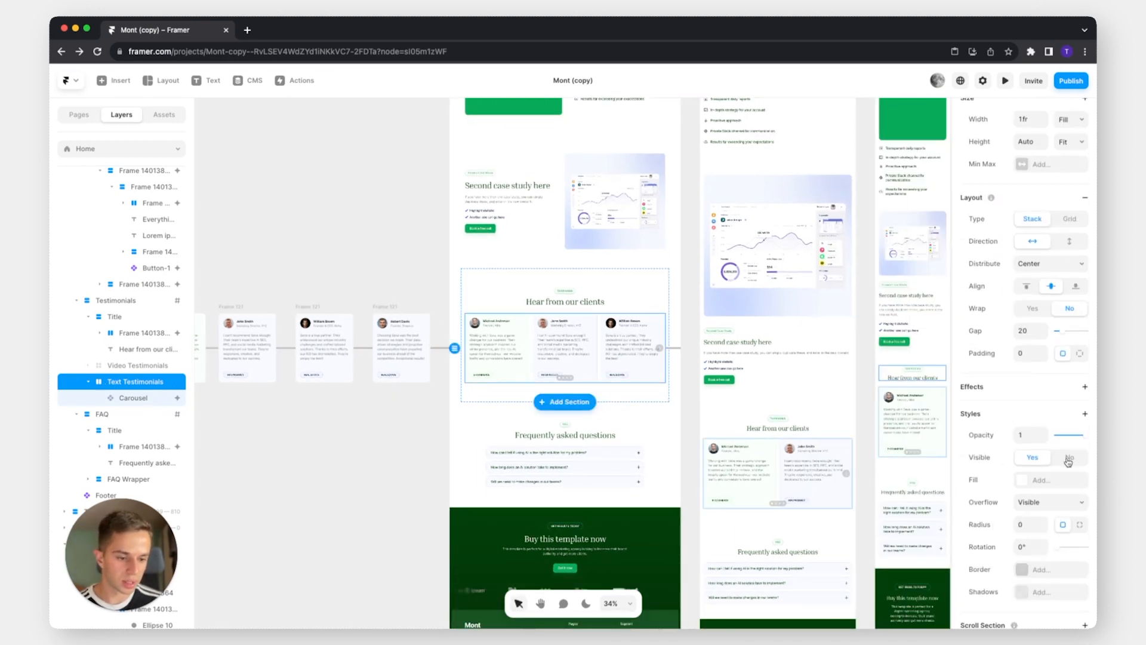
{"action": "left_click", "coordinate": [1068, 458]}
Make the Video Testimonials grid visible in the Testimonials section
{"action": "left_click", "coordinate": [109, 366]}
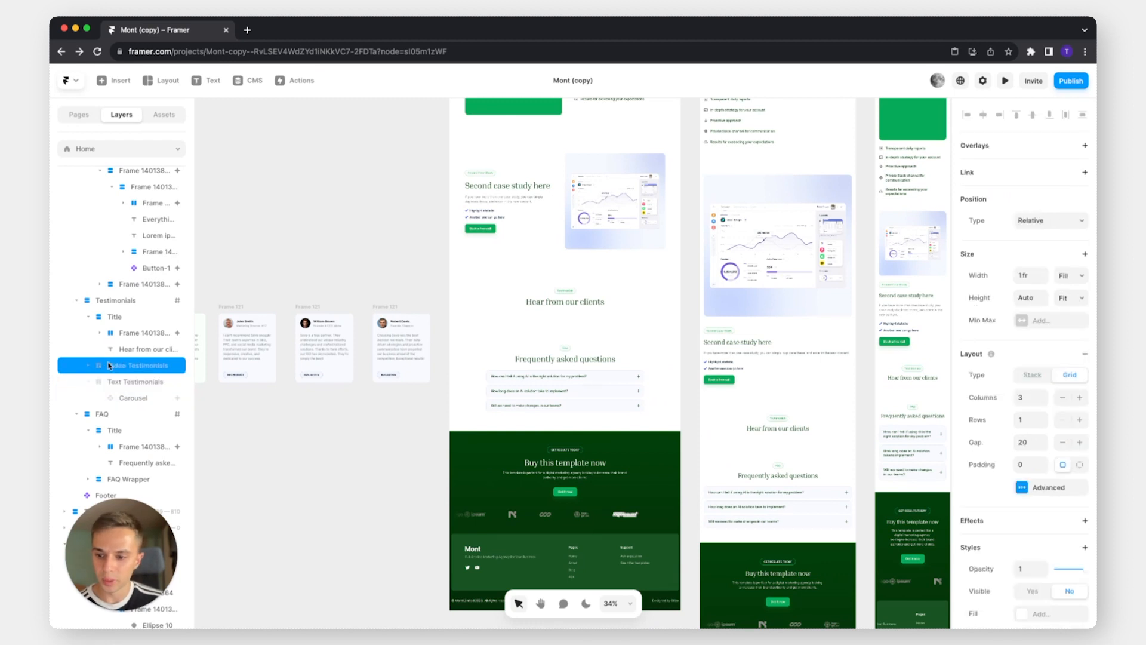
{"action": "scroll", "coordinate": [1037, 523], "scroll_direction": "down", "scroll_amount": 2}
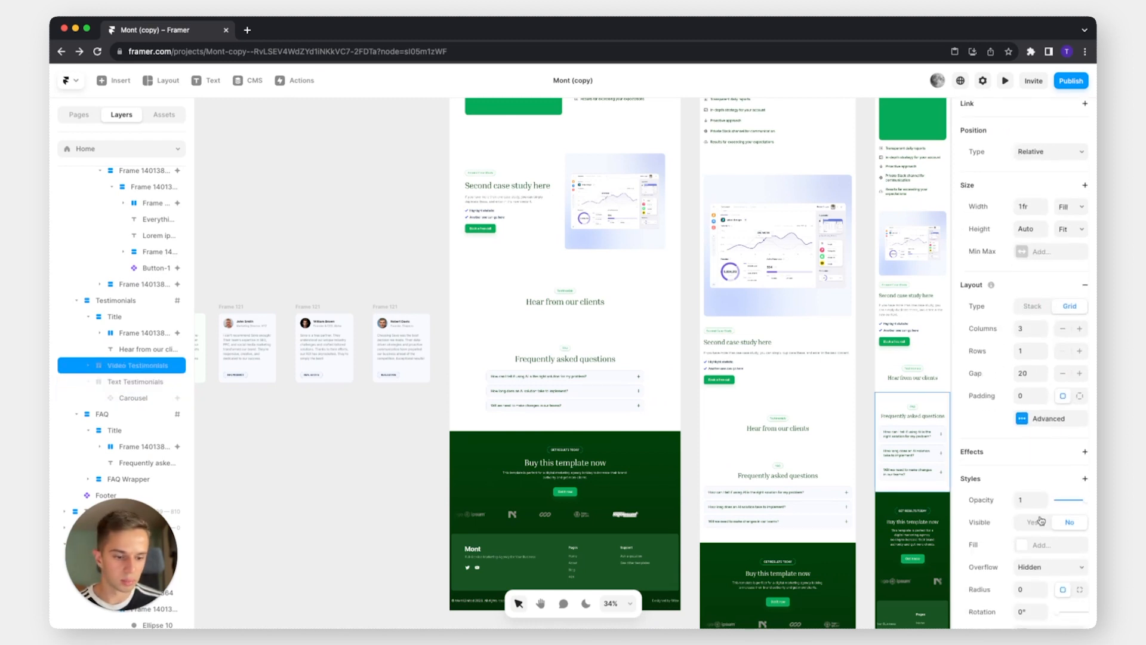
{"action": "left_click", "coordinate": [1037, 523]}
{"action": "left_click", "coordinate": [440, 427]}
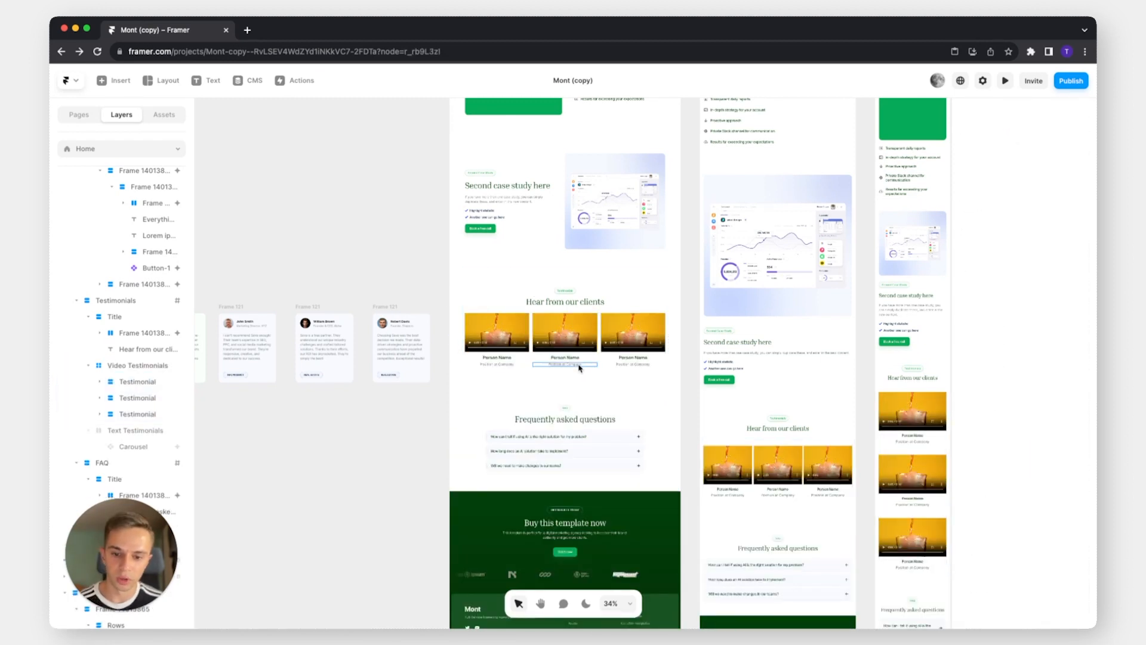
Set the corner radius of the testimonial videos to 10
{"action": "scroll", "coordinate": [580, 367], "scroll_direction": "up", "scroll_amount": 5}
{"action": "scroll", "coordinate": [560, 361], "scroll_direction": "up", "scroll_amount": 2}
{"action": "left_click", "coordinate": [430, 304]}
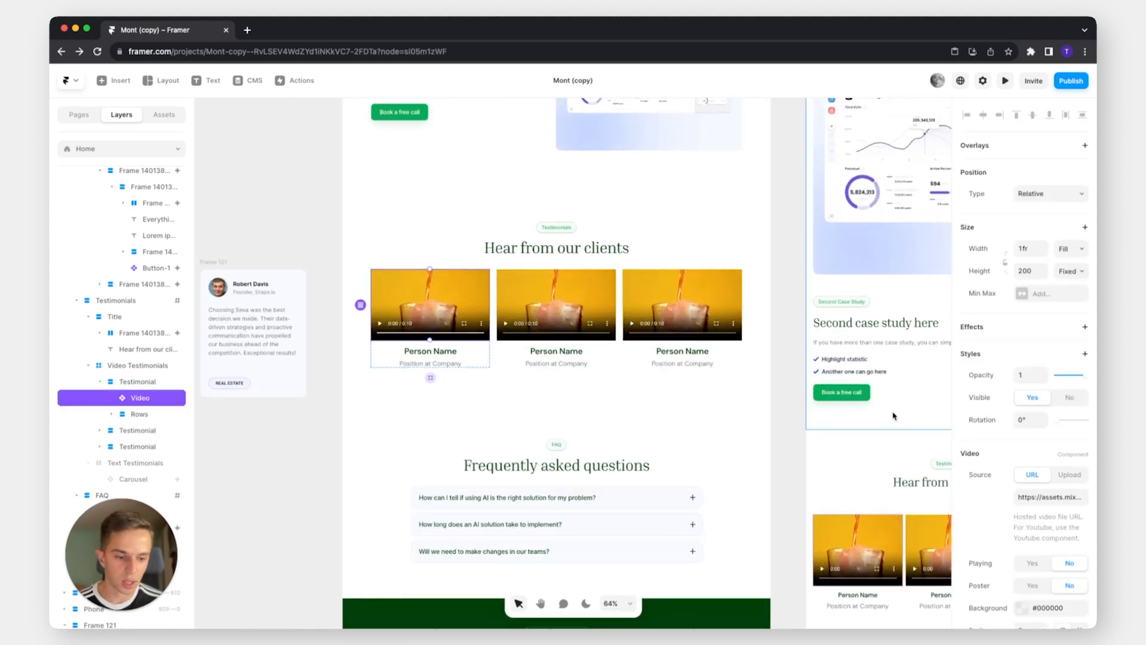
{"action": "scroll", "coordinate": [1064, 447], "scroll_direction": "down", "scroll_amount": 2}
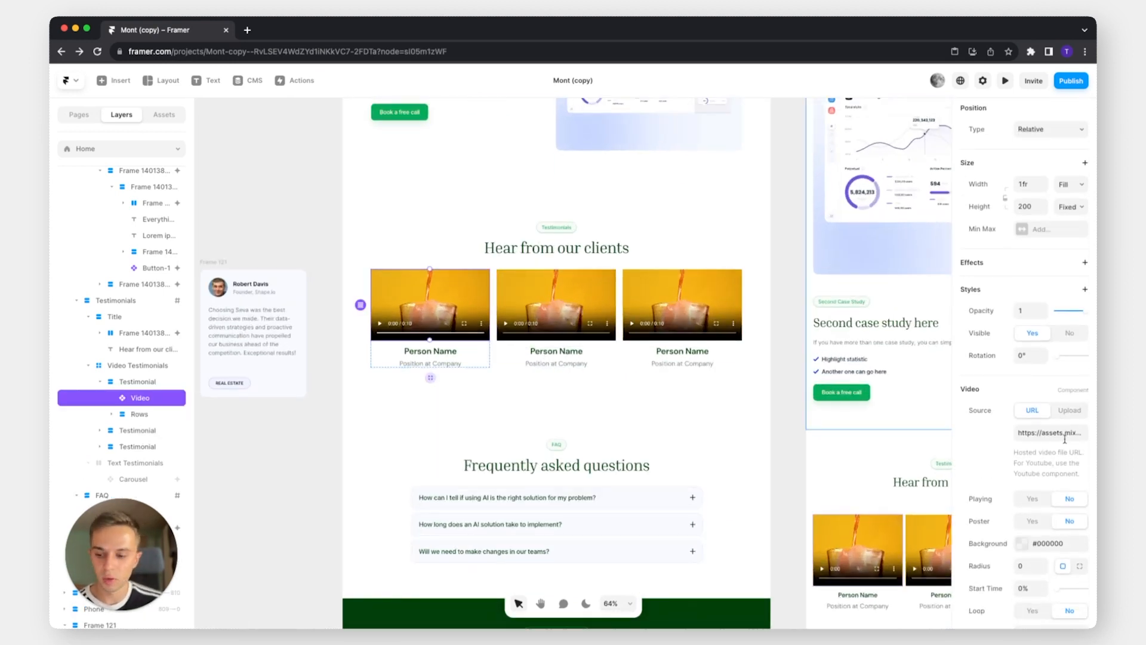
{"action": "scroll", "coordinate": [1065, 439], "scroll_direction": "down", "scroll_amount": 3}
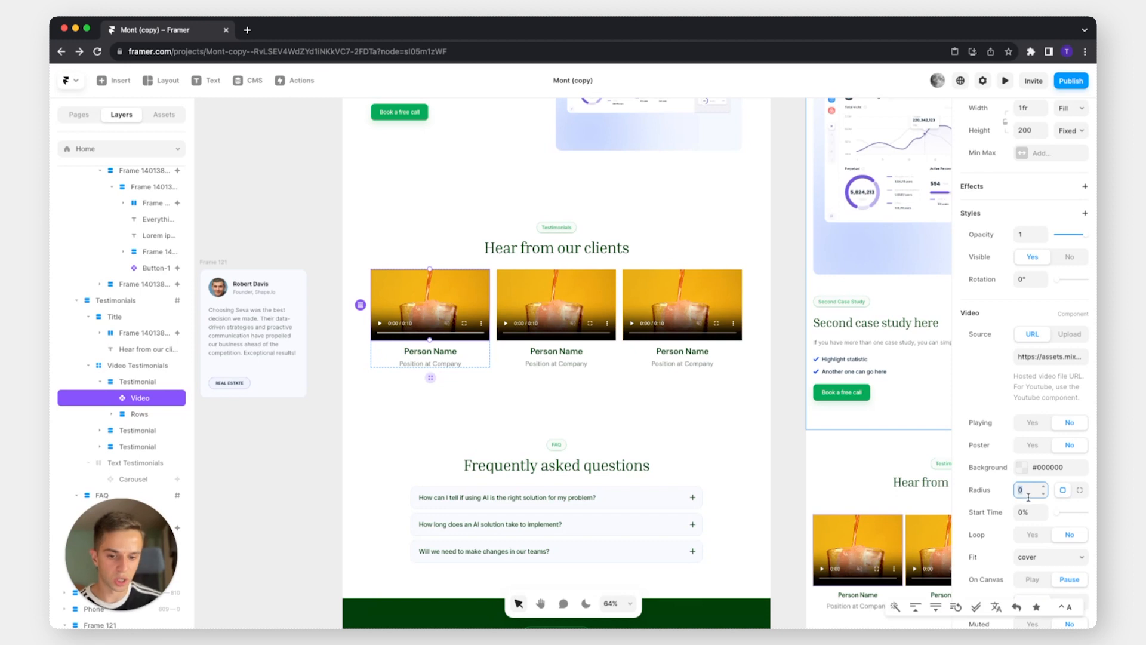
{"action": "left_click", "coordinate": [555, 302]}
{"action": "left_click", "coordinate": [711, 297], "text": "shift"}
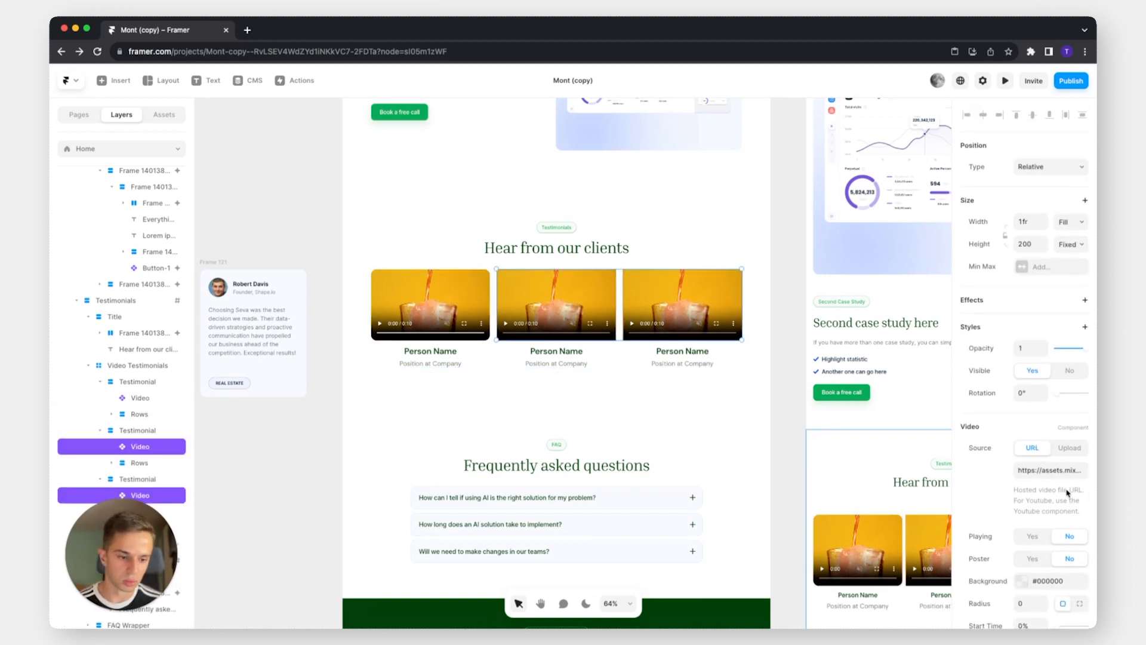
{"action": "scroll", "coordinate": [1069, 495], "scroll_direction": "down", "scroll_amount": 6}
{"action": "left_click", "coordinate": [1027, 422]}
{"action": "type", "text": "10"}
{"action": "key", "text": "Return"}
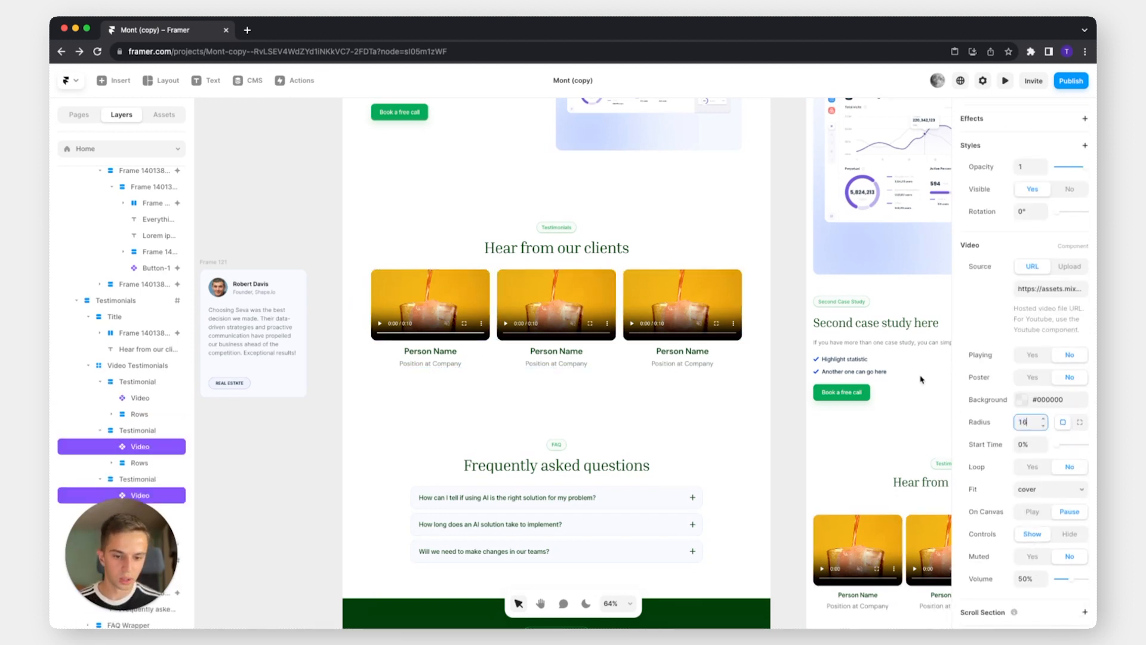
{"action": "left_click", "coordinate": [788, 341]}
Check the video source options of the third testimonial video
{"action": "left_click", "coordinate": [708, 312], "text": "super"}
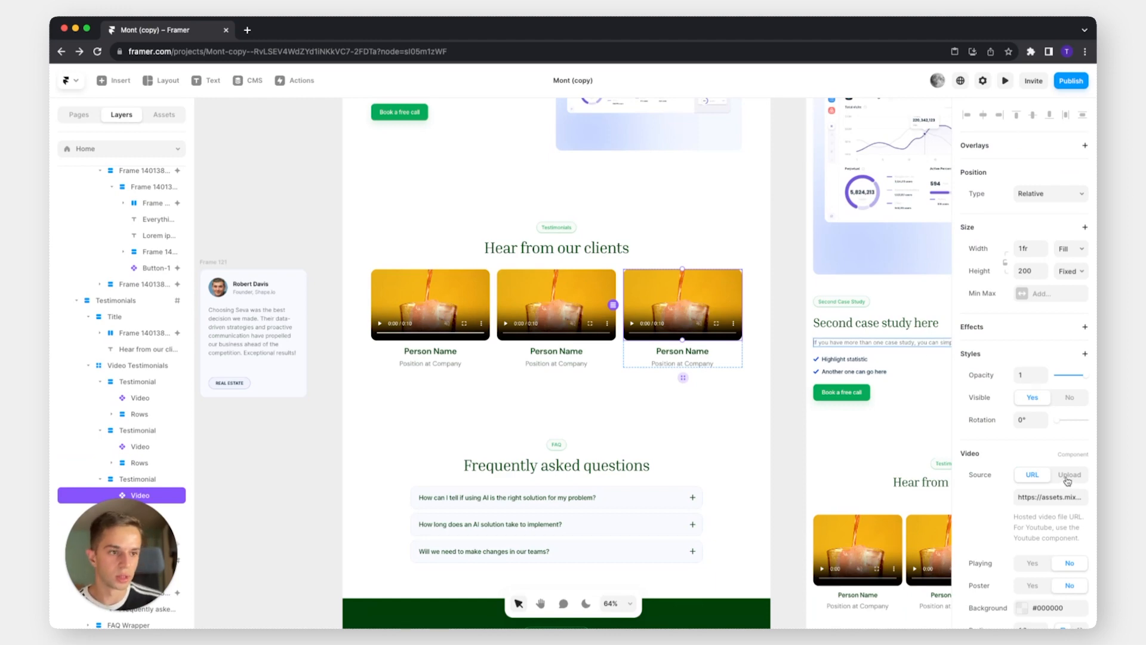
{"action": "scroll", "coordinate": [798, 440], "scroll_direction": "down", "scroll_amount": 2}
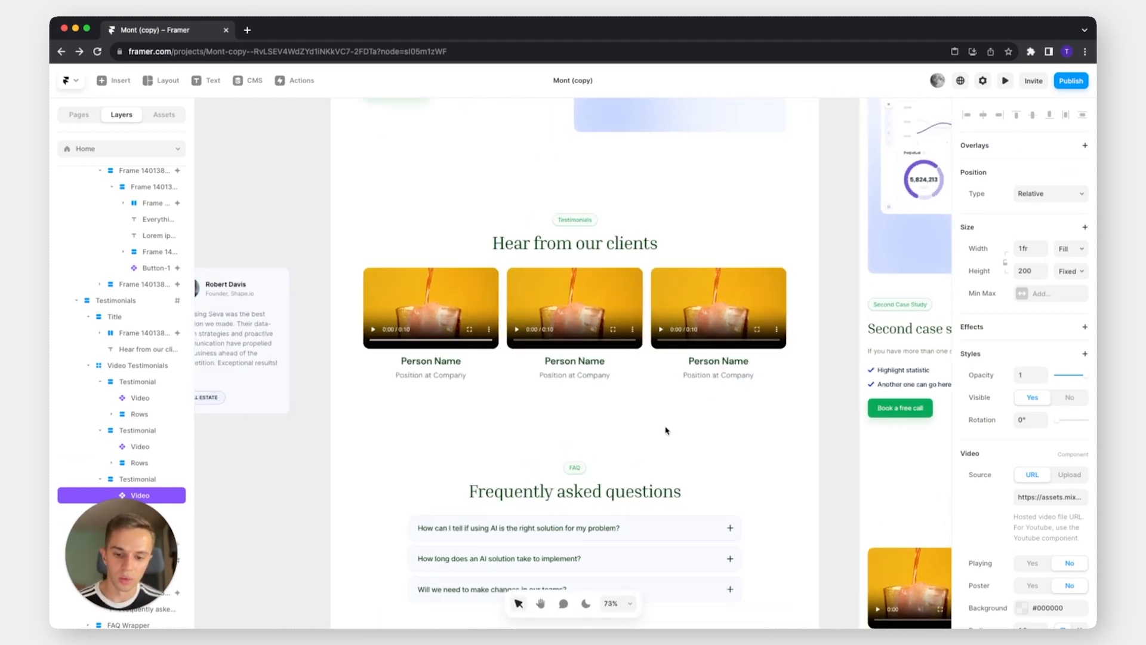
{"action": "scroll", "coordinate": [666, 431], "scroll_direction": "down", "scroll_amount": 8}
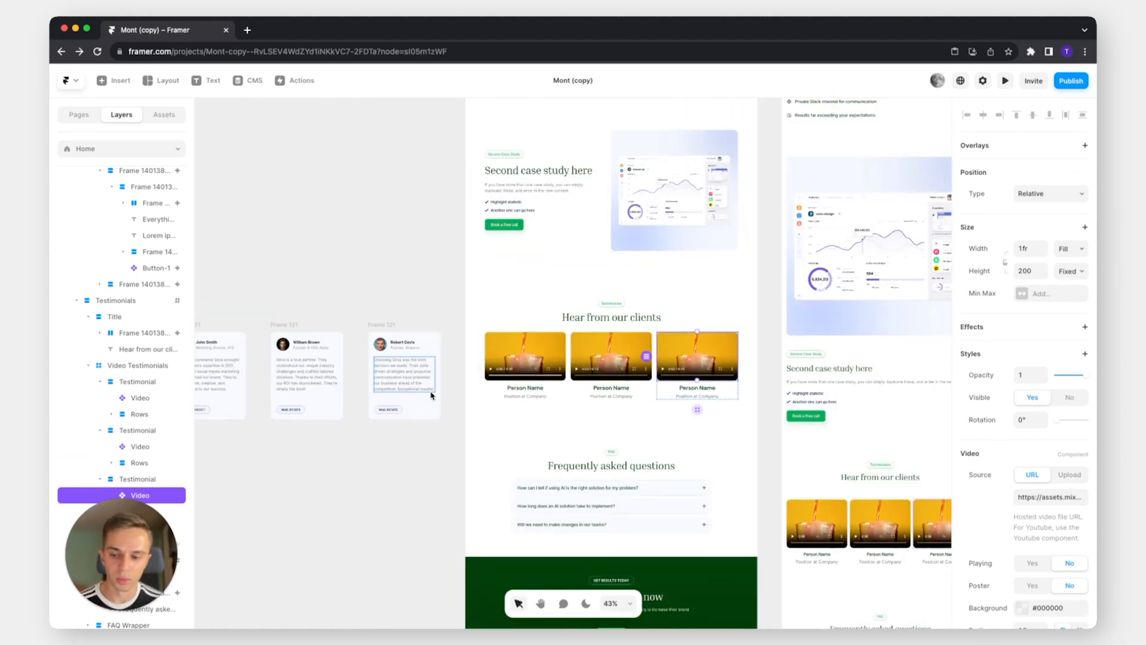
Show the Text Testimonials stack together with the video testimonials and hide it again
{"action": "scroll", "coordinate": [149, 430], "scroll_direction": "down", "scroll_amount": 5}
{"action": "left_click", "coordinate": [140, 431]}
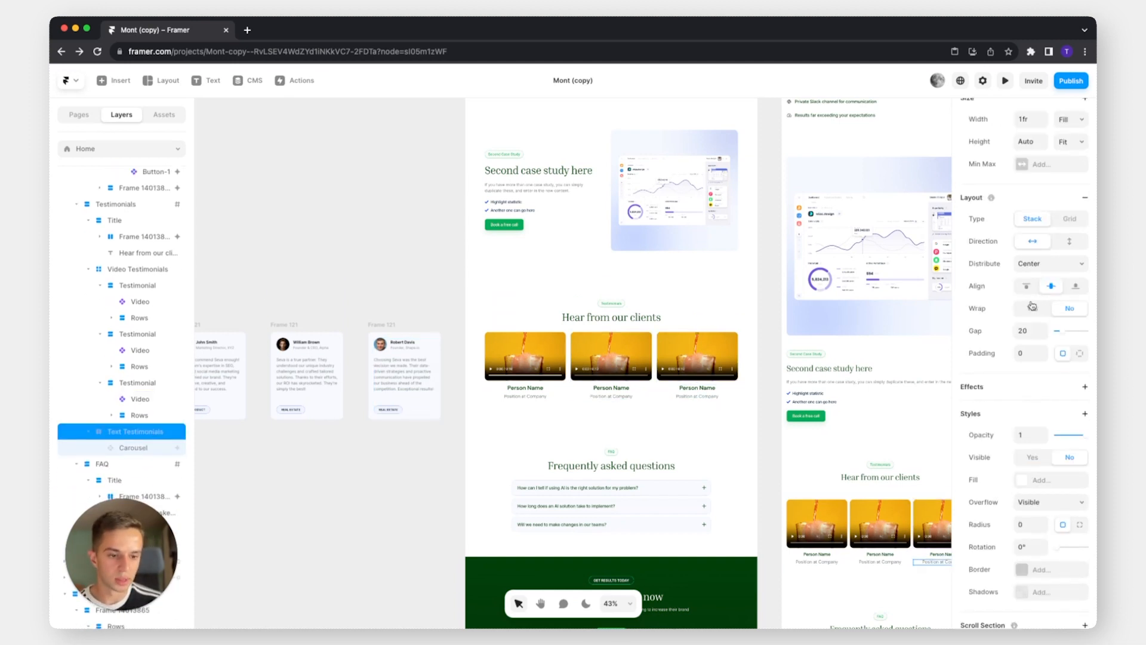
{"action": "left_click", "coordinate": [1034, 458]}
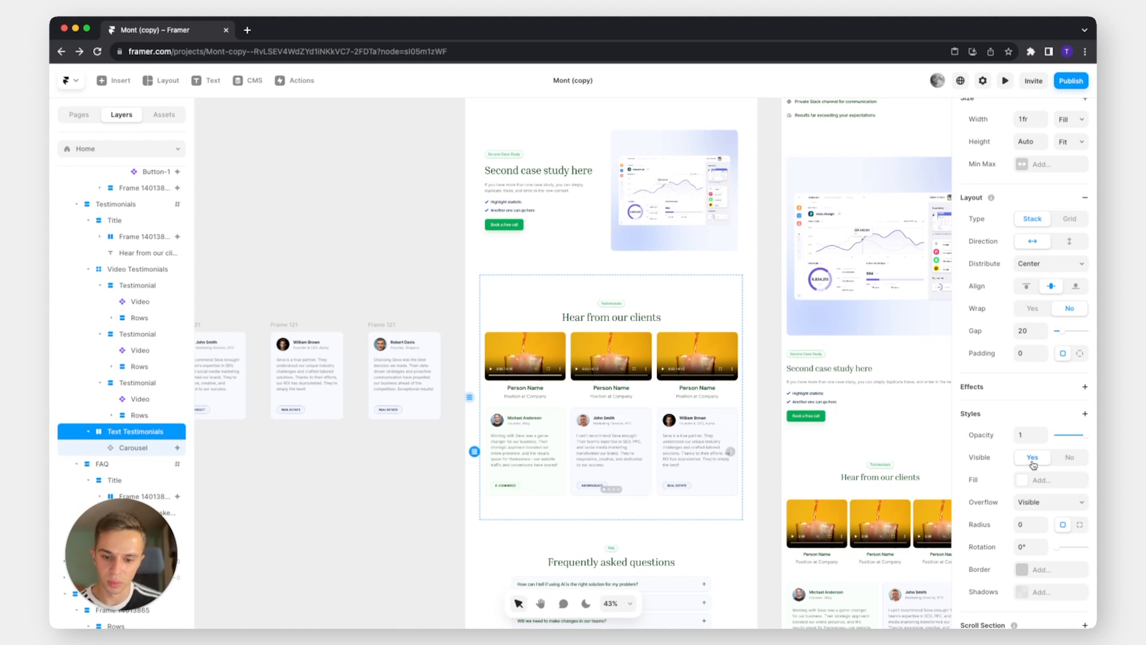
{"action": "left_click", "coordinate": [1065, 459]}
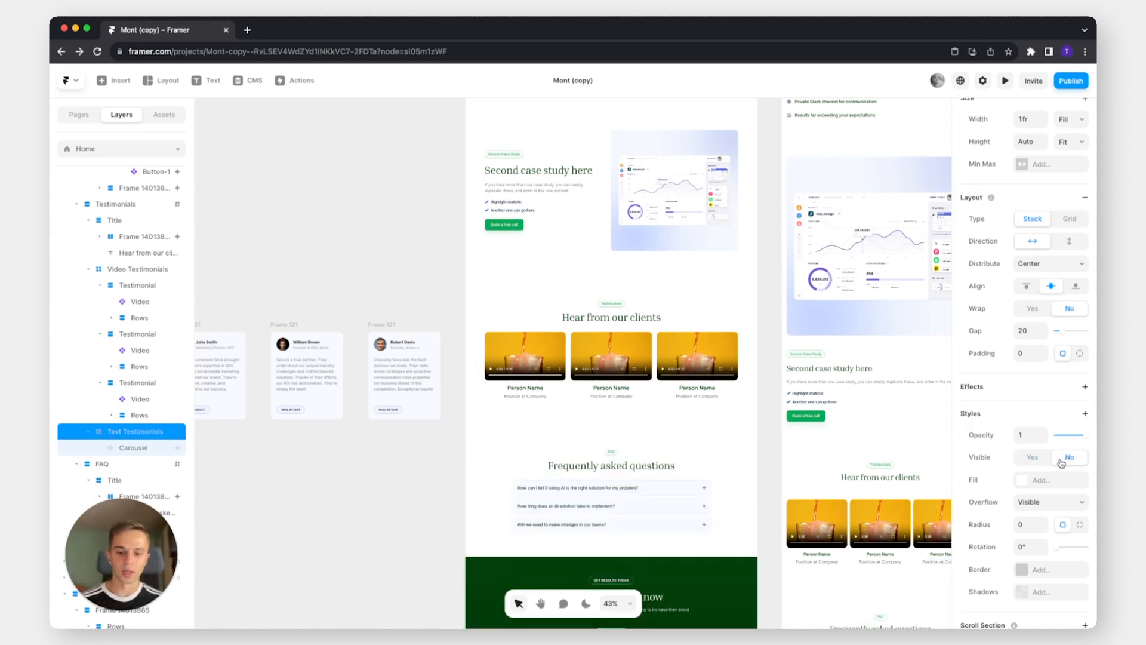
Open the FAQ section's Accordion component and check the question and answer text of its first row
{"action": "scroll", "coordinate": [717, 346], "scroll_direction": "down", "scroll_amount": 3}
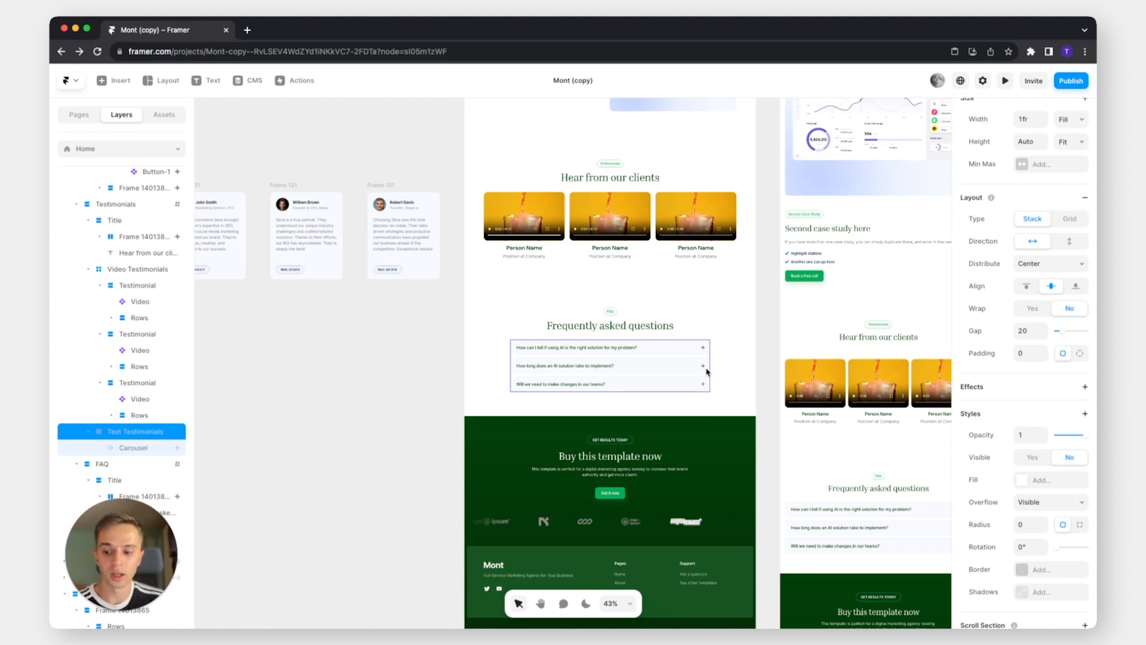
{"action": "double_click", "coordinate": [645, 363]}
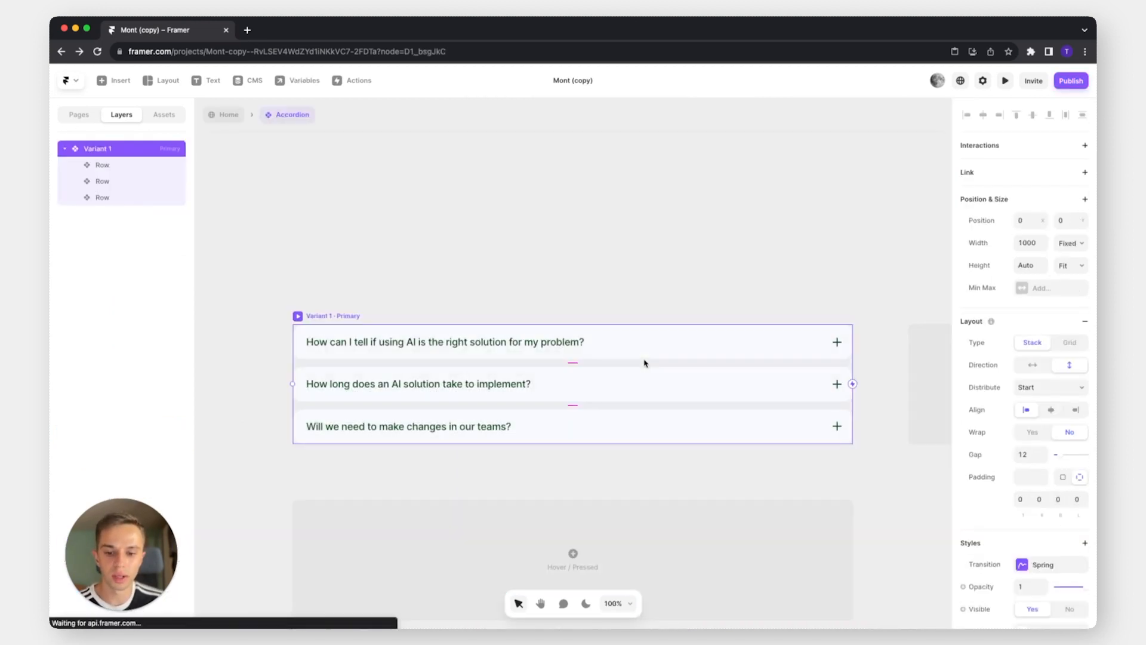
{"action": "left_click", "coordinate": [534, 340]}
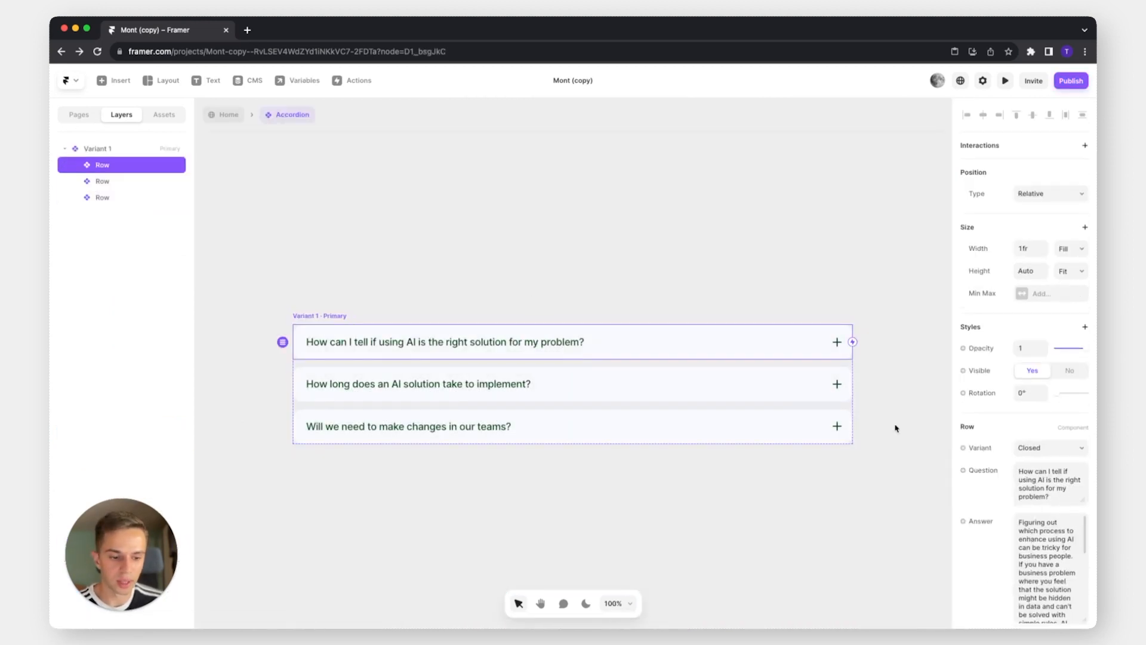
{"action": "scroll", "coordinate": [979, 440], "scroll_direction": "down", "scroll_amount": 3}
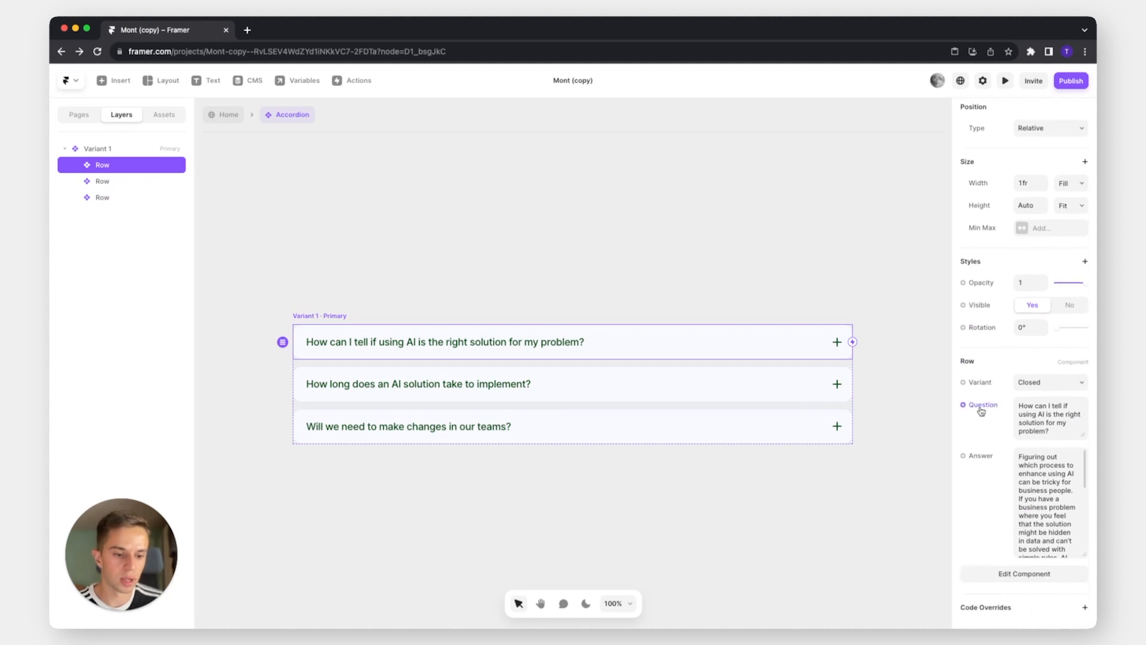
{"action": "left_click_drag", "start_coordinate": [1019, 405], "coordinate": [1068, 559]}
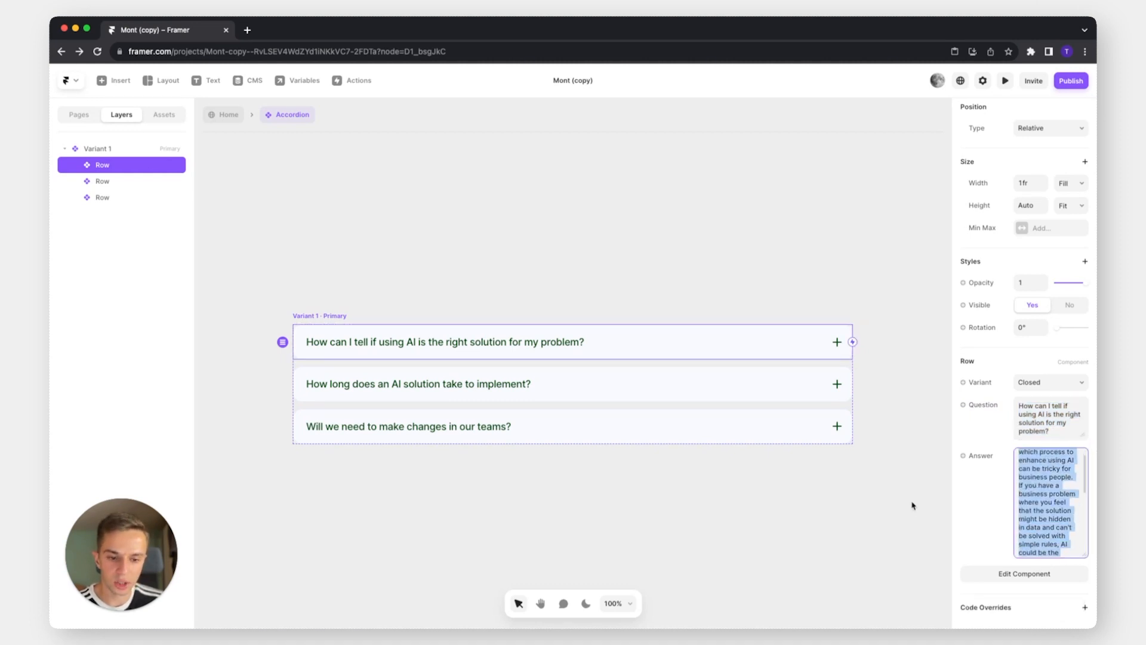
{"action": "left_click", "coordinate": [913, 503]}
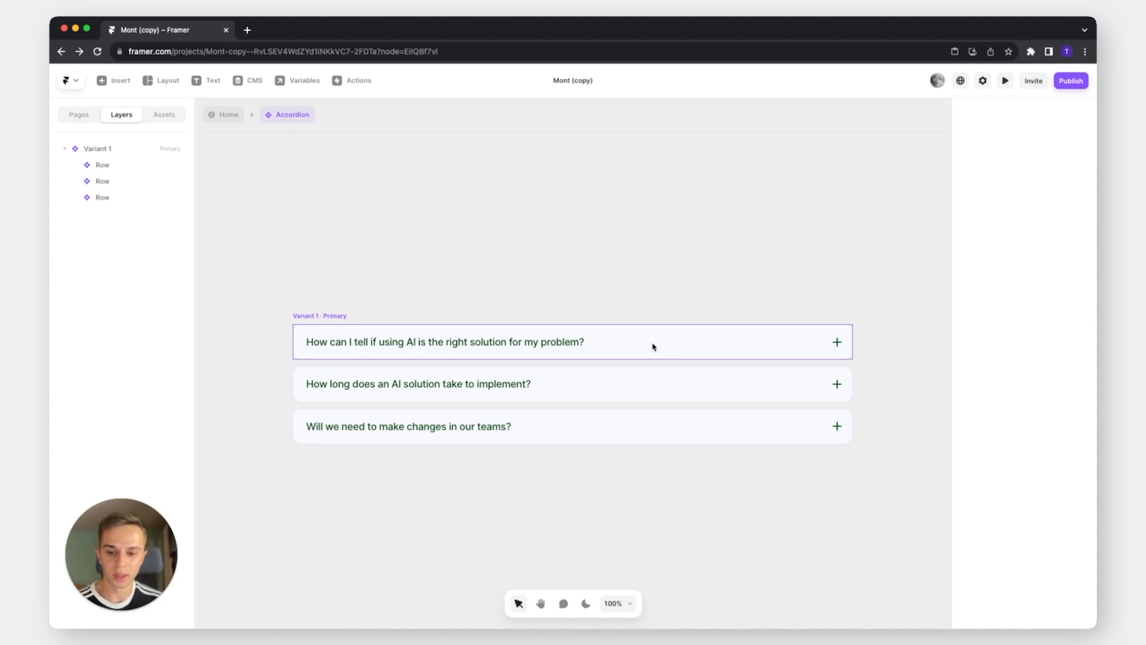
In the FAQ Row component, change the Closed variant's fill to light green #FAFFFA and its border color to #E0FAE1
{"action": "double_click", "coordinate": [654, 347]}
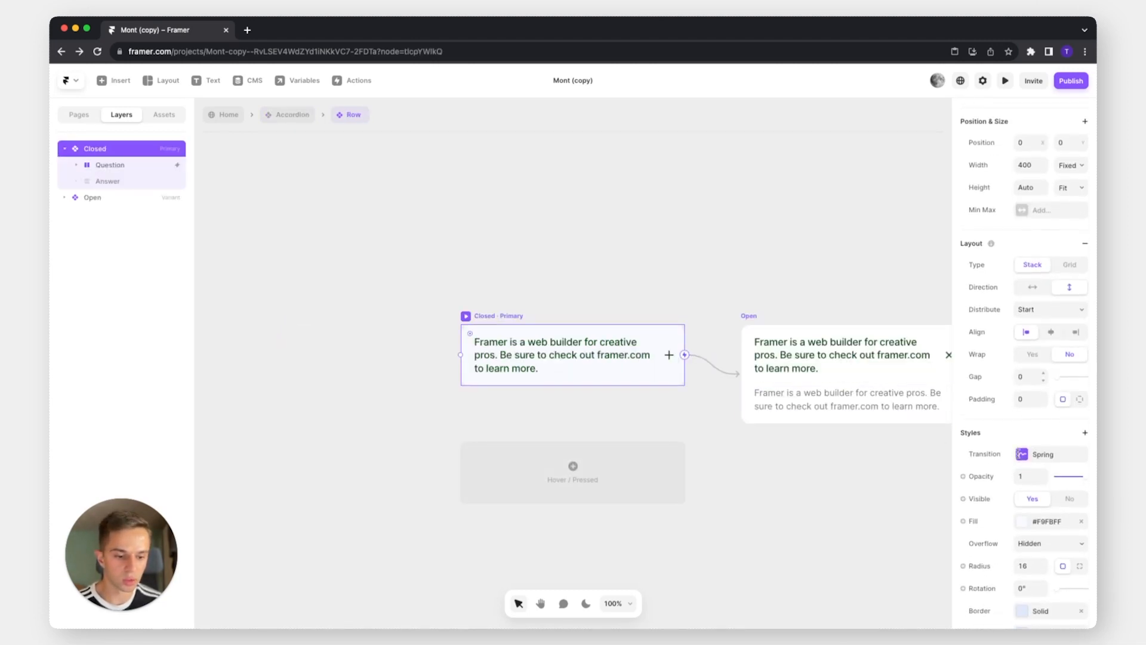
{"action": "scroll", "coordinate": [1022, 478], "scroll_direction": "down", "scroll_amount": 3}
{"action": "left_click", "coordinate": [1022, 431]}
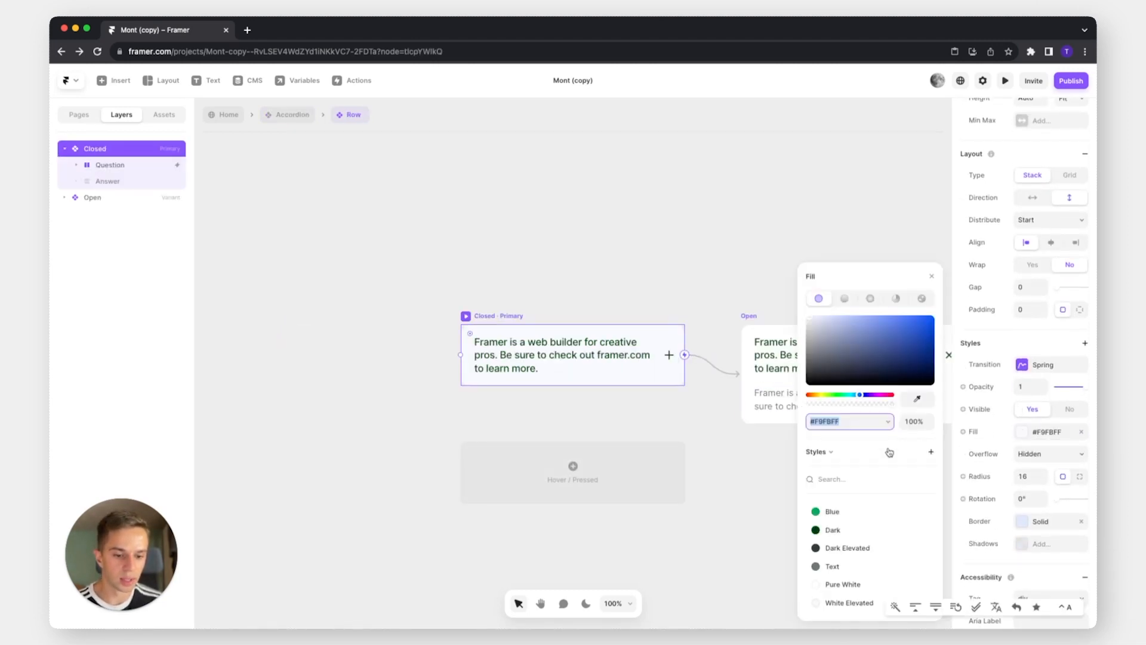
{"action": "left_click", "coordinate": [836, 395]}
{"action": "left_click", "coordinate": [1027, 523]}
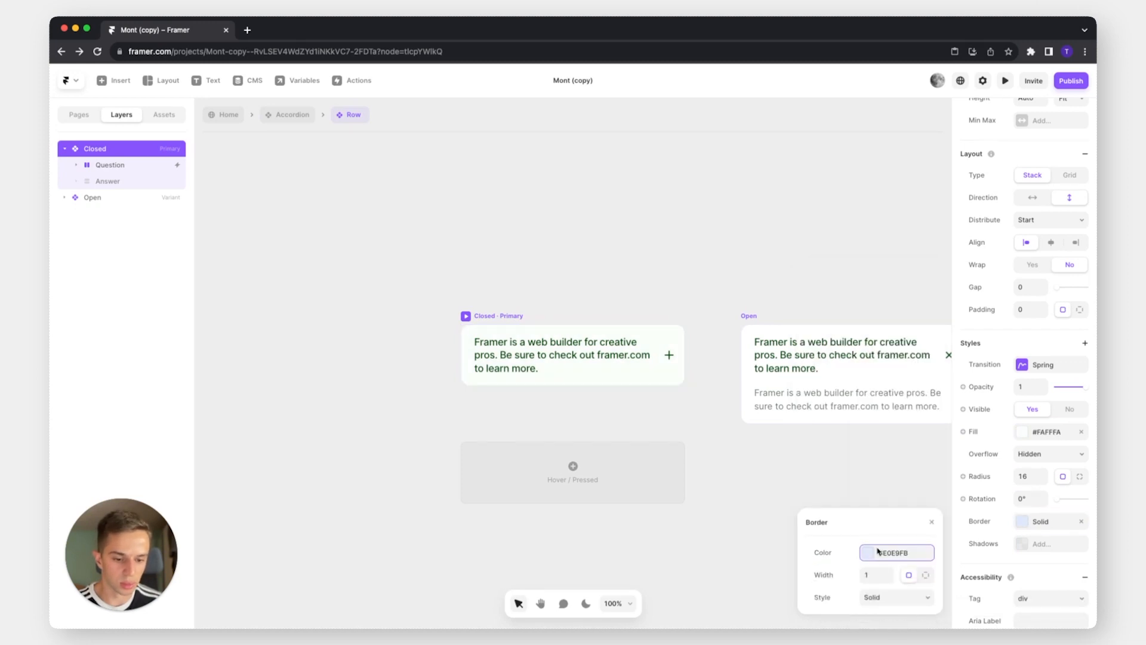
{"action": "left_click", "coordinate": [878, 551]}
{"action": "left_click", "coordinate": [837, 395]}
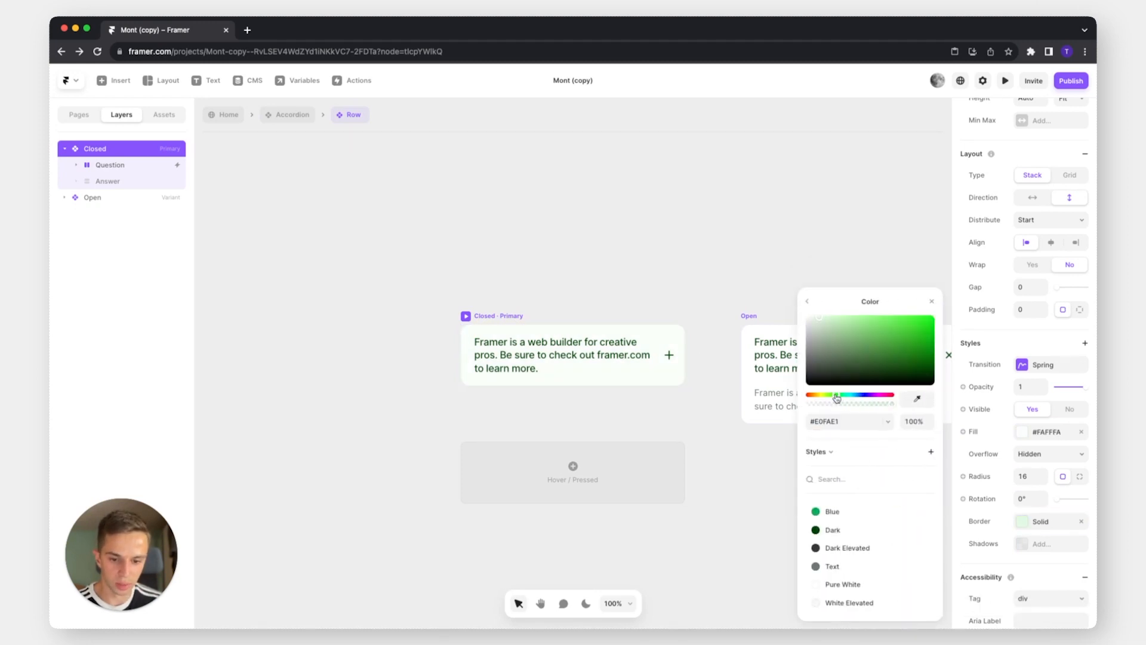
{"action": "left_click", "coordinate": [749, 431]}
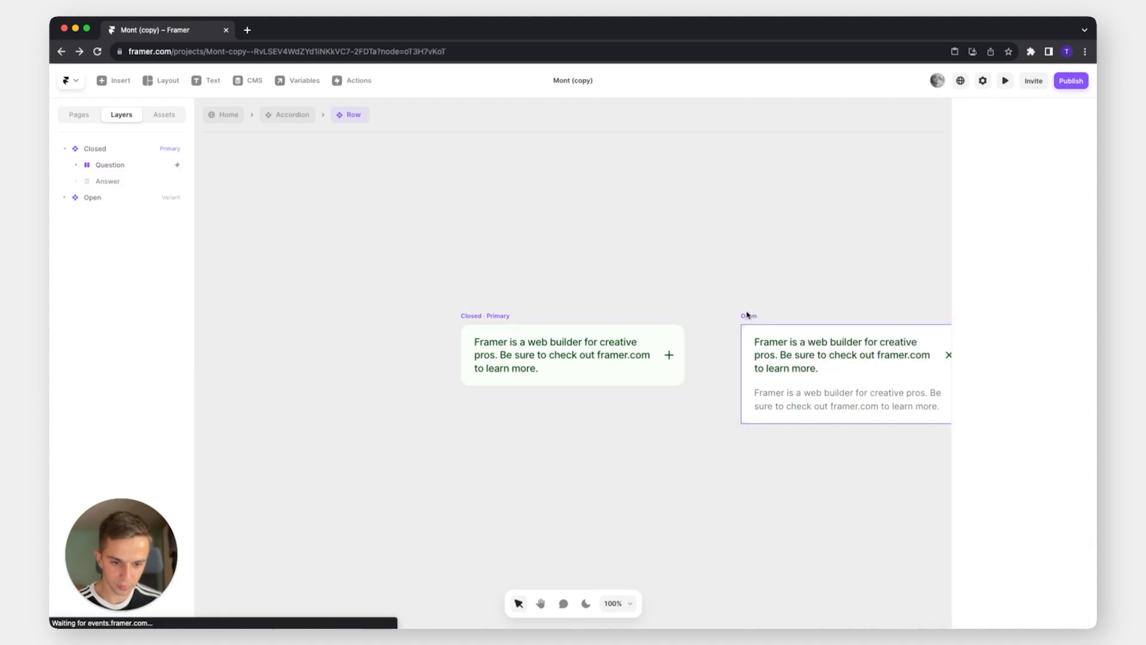
Apply the Blue color style to the border of the Row component's Open variant
{"action": "key", "text": "space"}
{"action": "left_click_drag", "start_coordinate": [746, 314], "coordinate": [542, 288]}
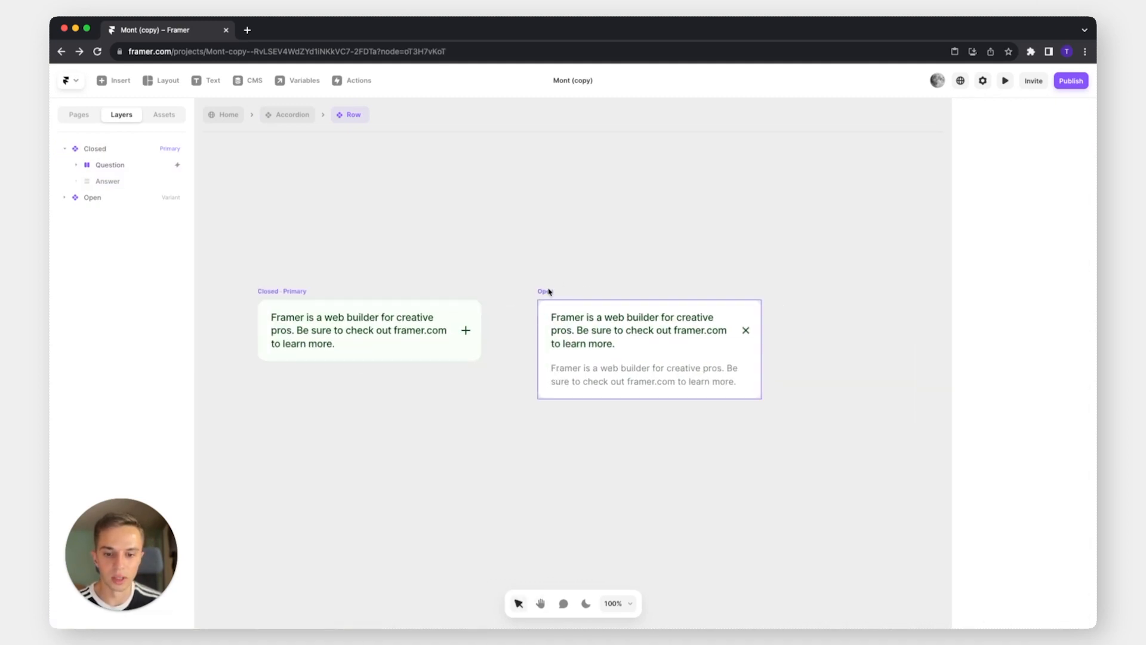
{"action": "left_click", "coordinate": [550, 292]}
{"action": "scroll", "coordinate": [1033, 463], "scroll_direction": "down", "scroll_amount": 3}
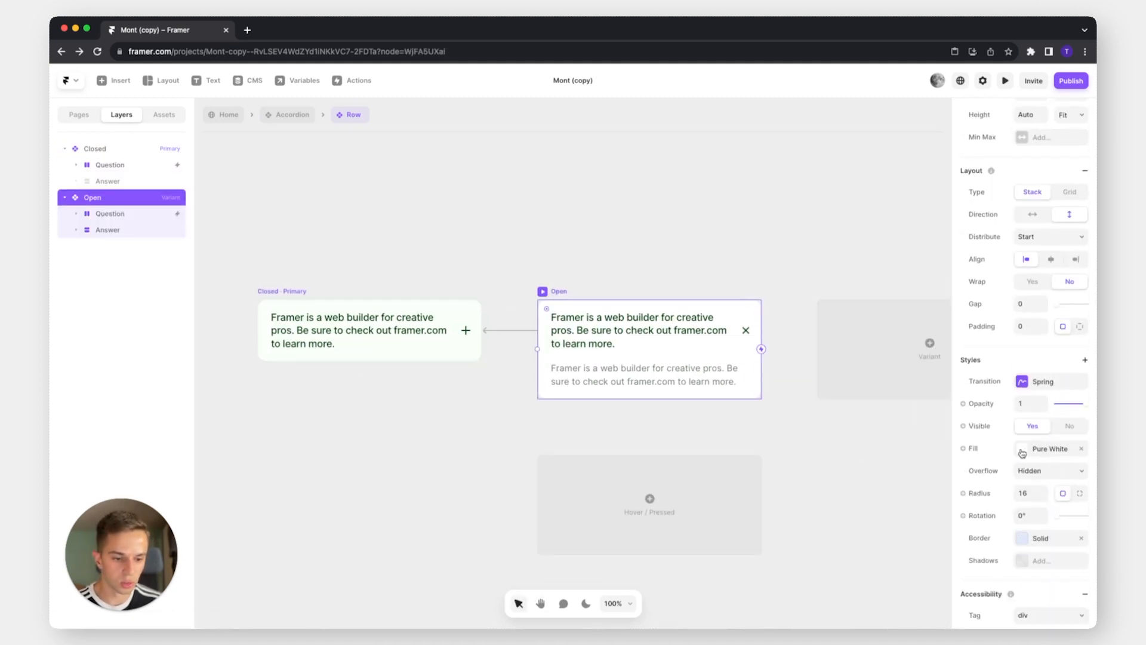
{"action": "scroll", "coordinate": [1022, 453], "scroll_direction": "down", "scroll_amount": 1}
{"action": "left_click", "coordinate": [1024, 522]}
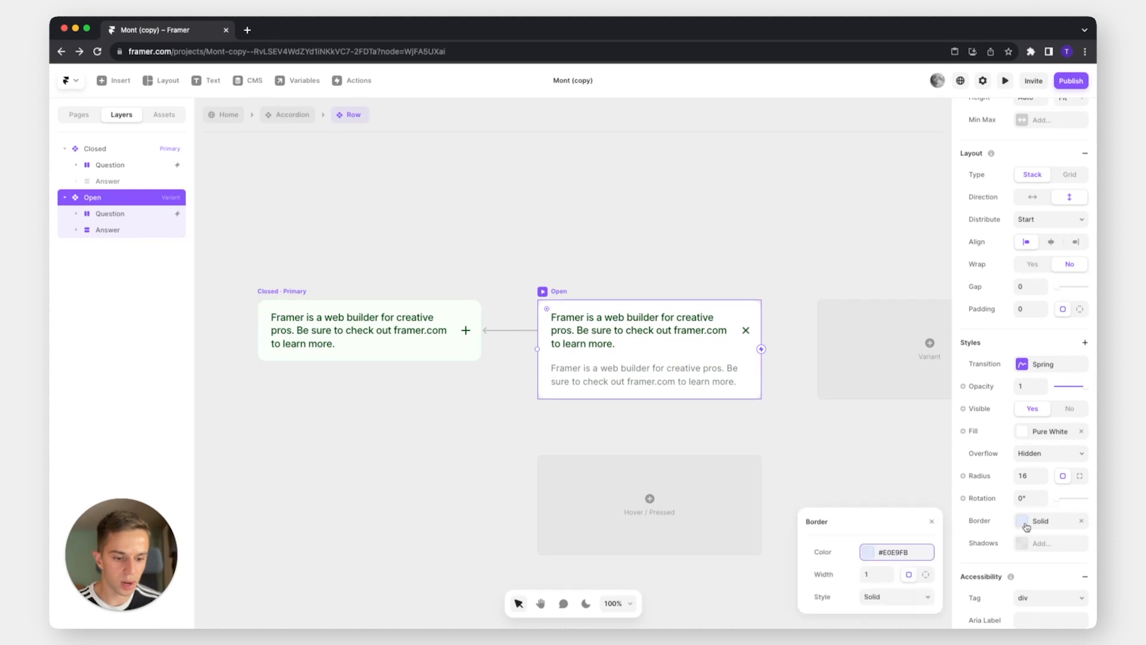
{"action": "left_click", "coordinate": [895, 554]}
{"action": "left_click", "coordinate": [840, 396]}
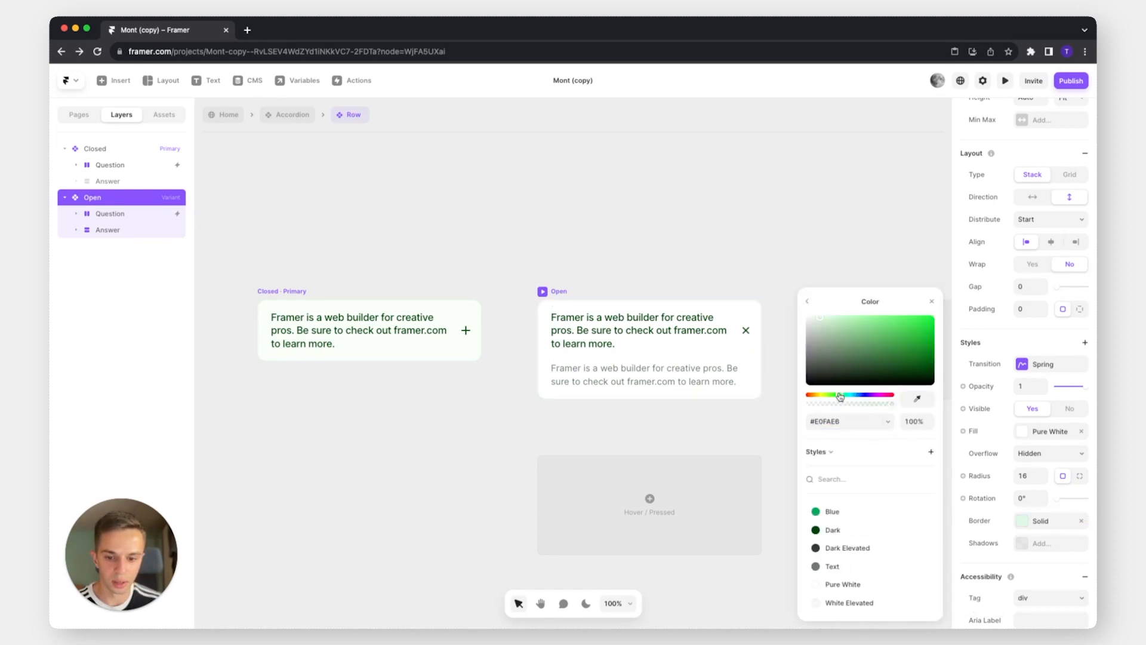
{"action": "left_click", "coordinate": [839, 512]}
{"action": "left_click", "coordinate": [732, 219]}
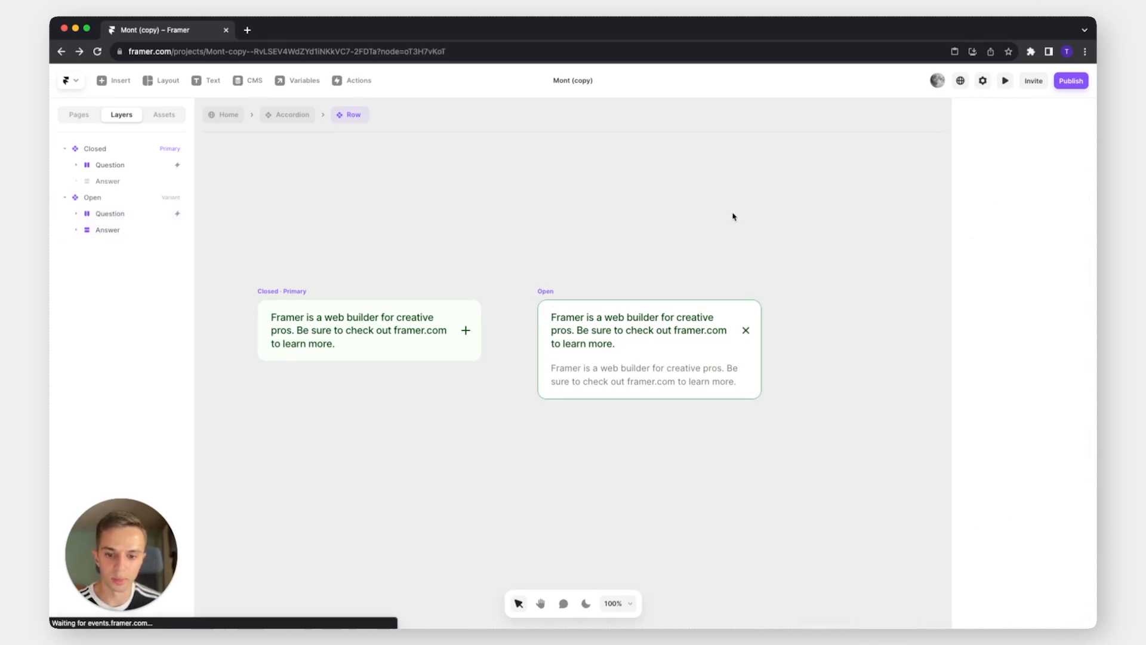
Return to the Home page and preview the FAQ, opening and closing the first question before leaving the preview
{"action": "left_click", "coordinate": [272, 115]}
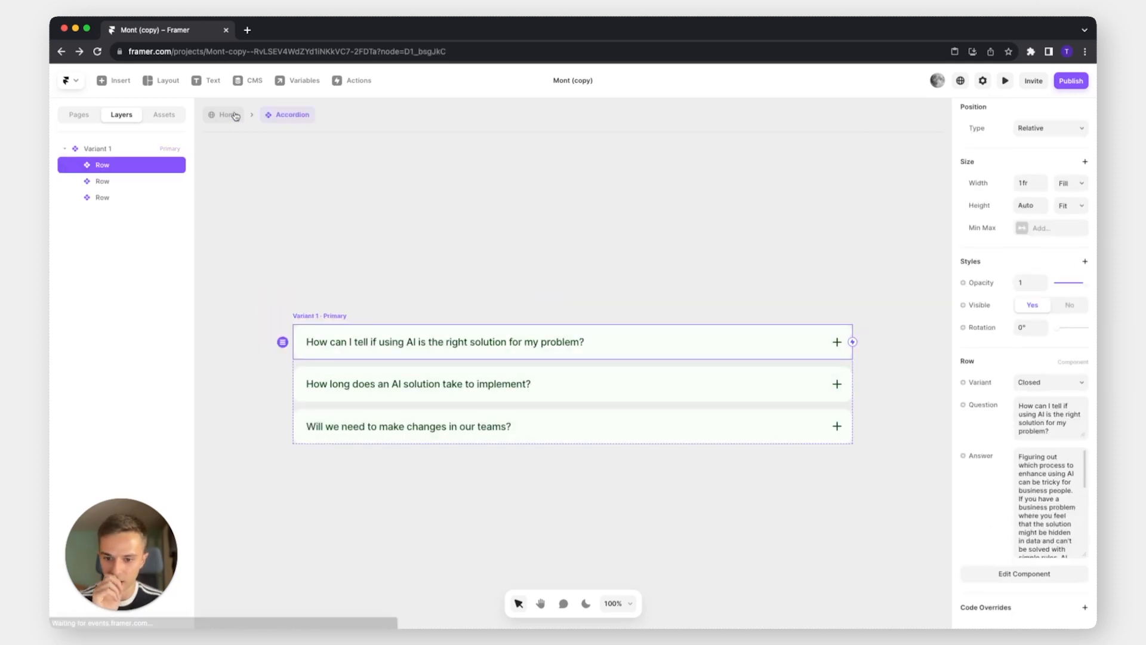
{"action": "left_click", "coordinate": [236, 116]}
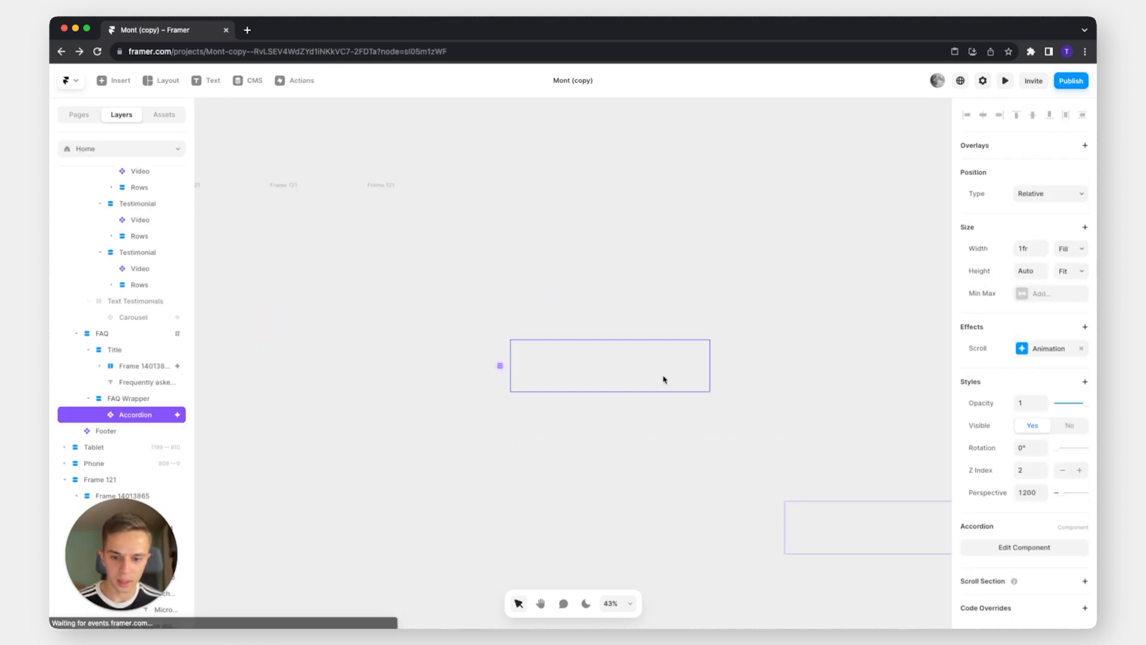
{"action": "left_click", "coordinate": [1007, 83]}
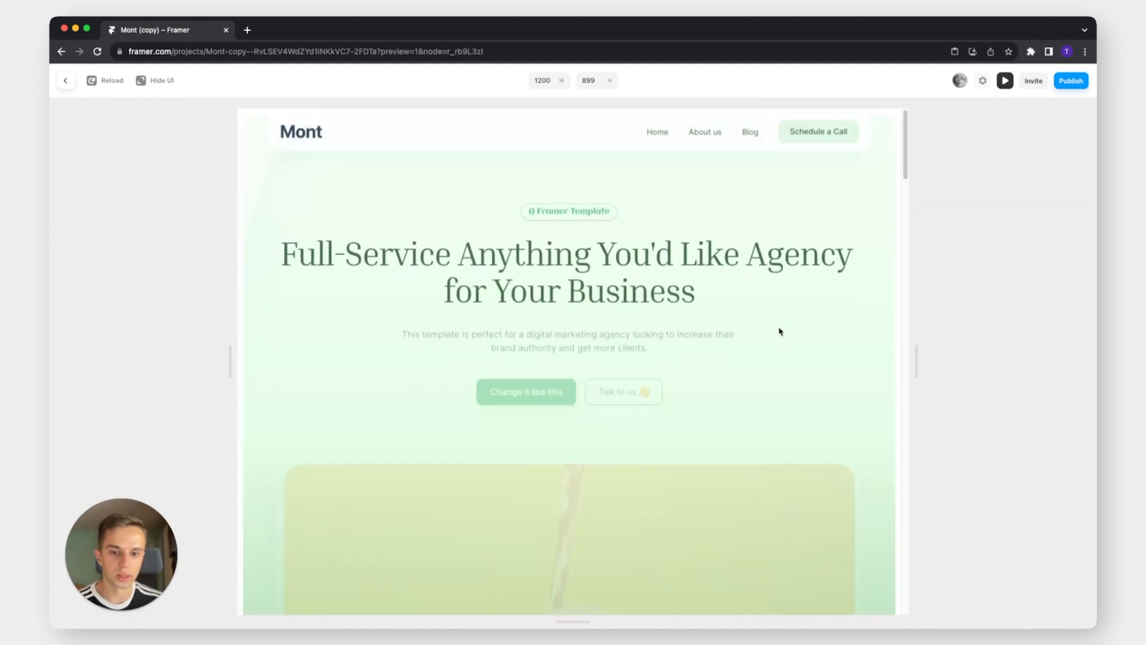
{"action": "scroll", "coordinate": [779, 325], "scroll_direction": "down", "scroll_amount": 20}
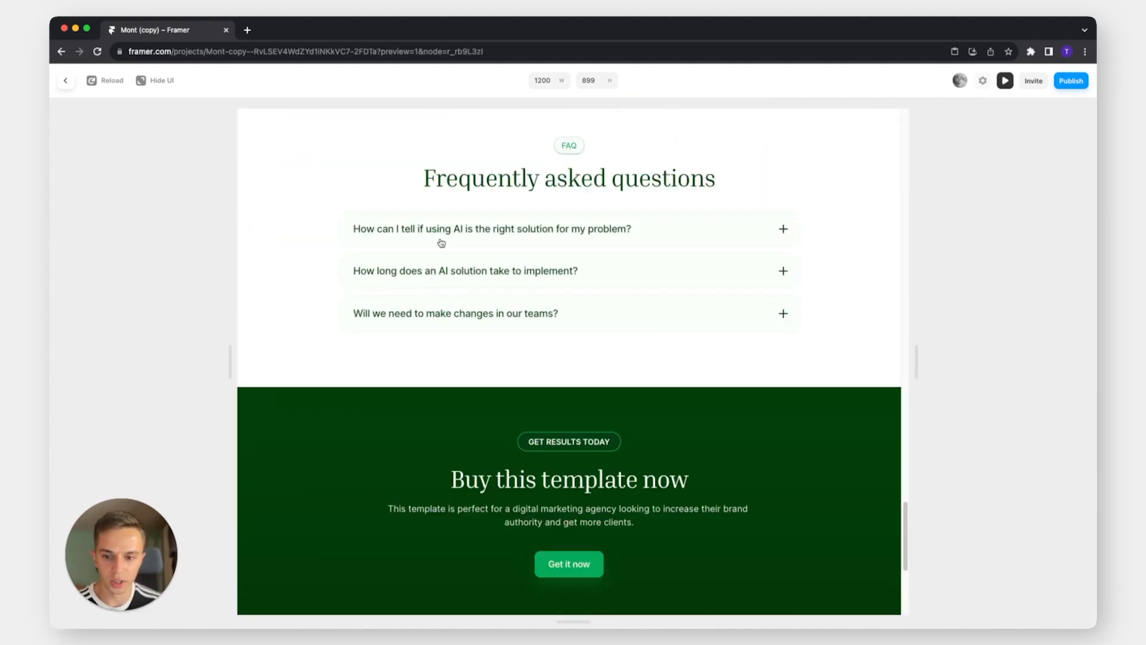
{"action": "scroll", "coordinate": [499, 259], "scroll_direction": "up", "scroll_amount": 5}
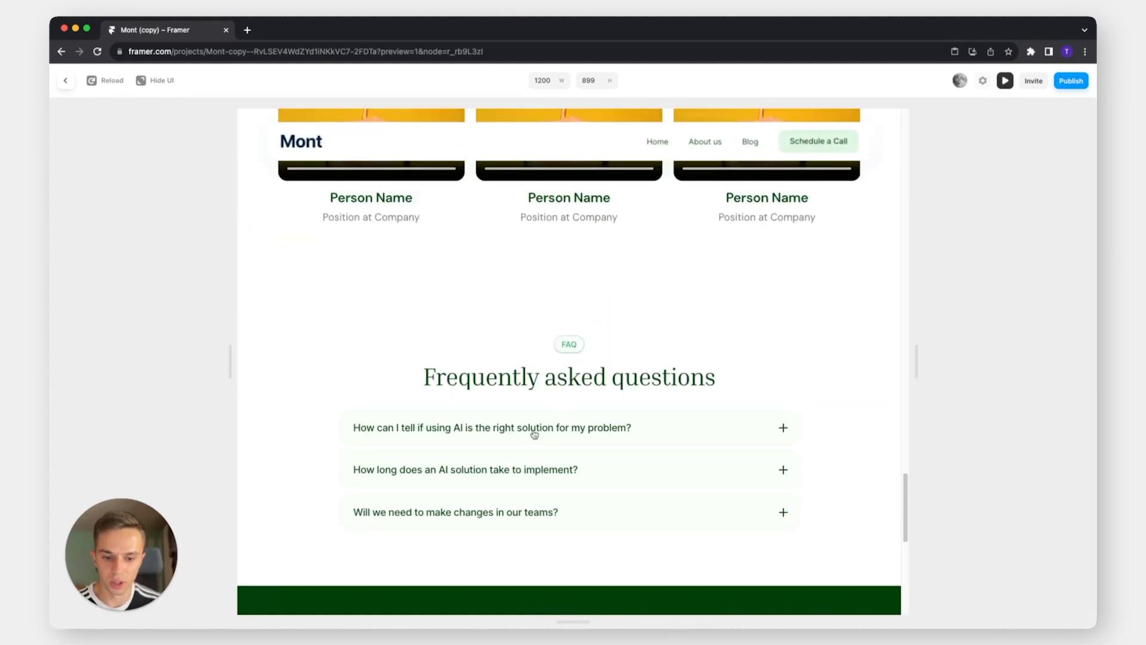
{"action": "left_click", "coordinate": [535, 430]}
{"action": "scroll", "coordinate": [508, 418], "scroll_direction": "down", "scroll_amount": 1}
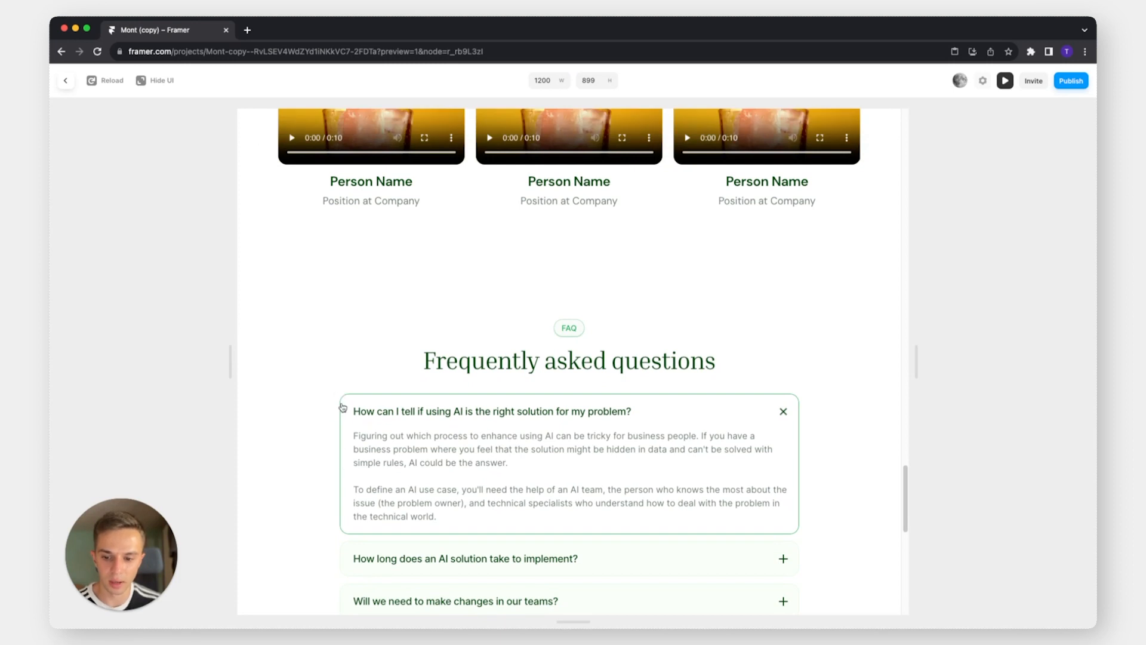
{"action": "left_click", "coordinate": [369, 413]}
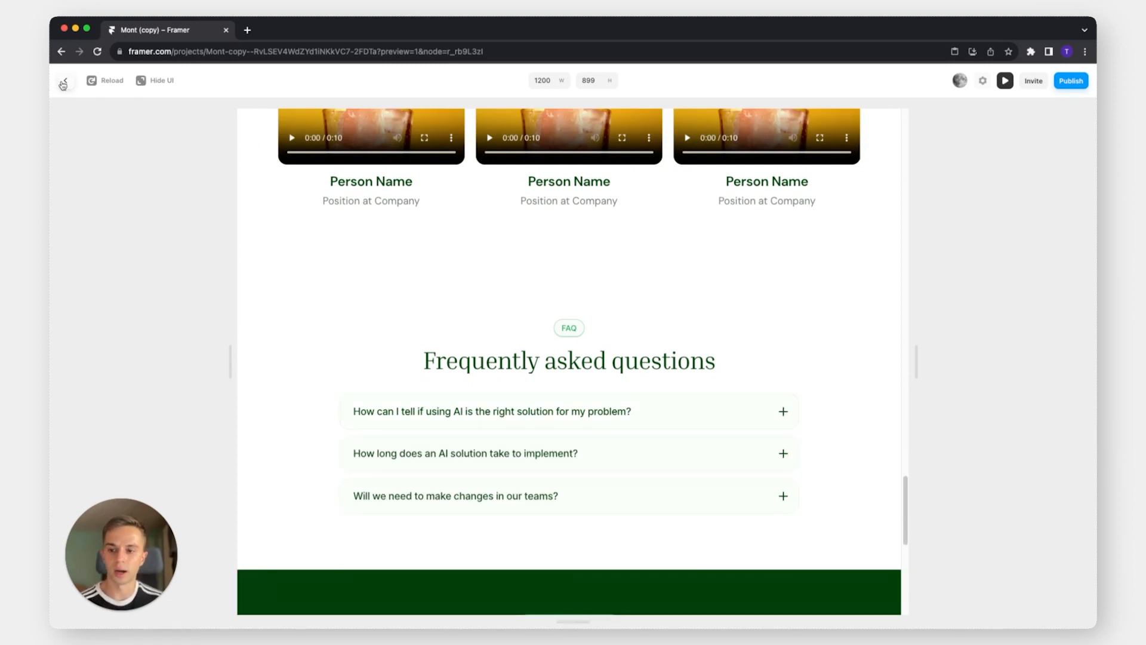
{"action": "left_click", "coordinate": [399, 412]}
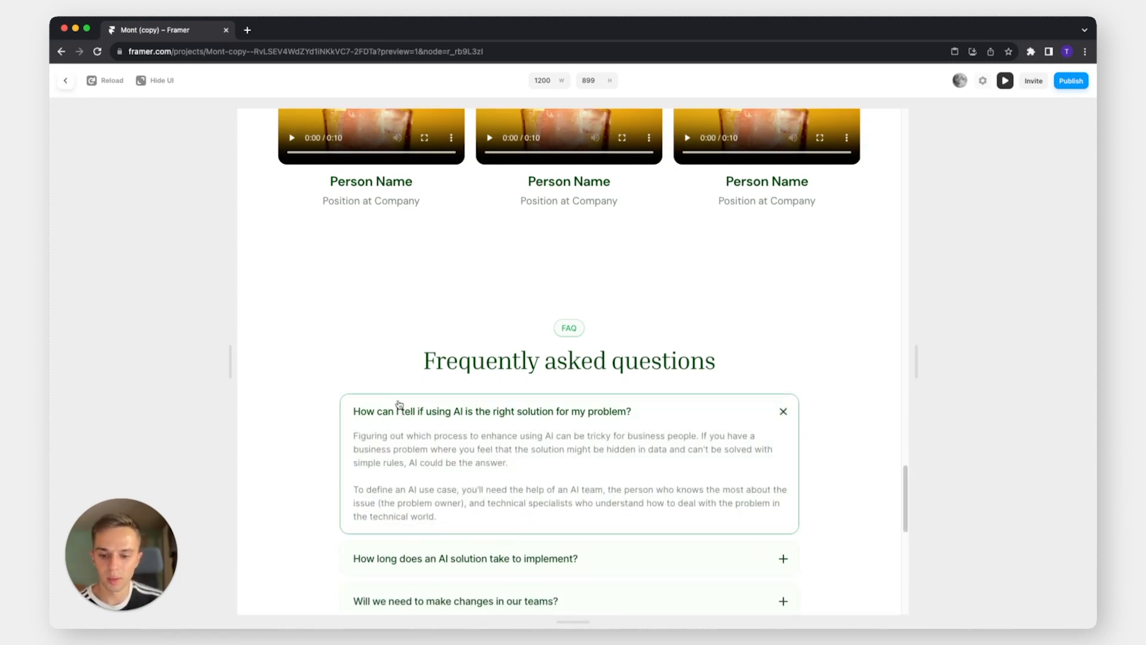
{"action": "left_click", "coordinate": [64, 84]}
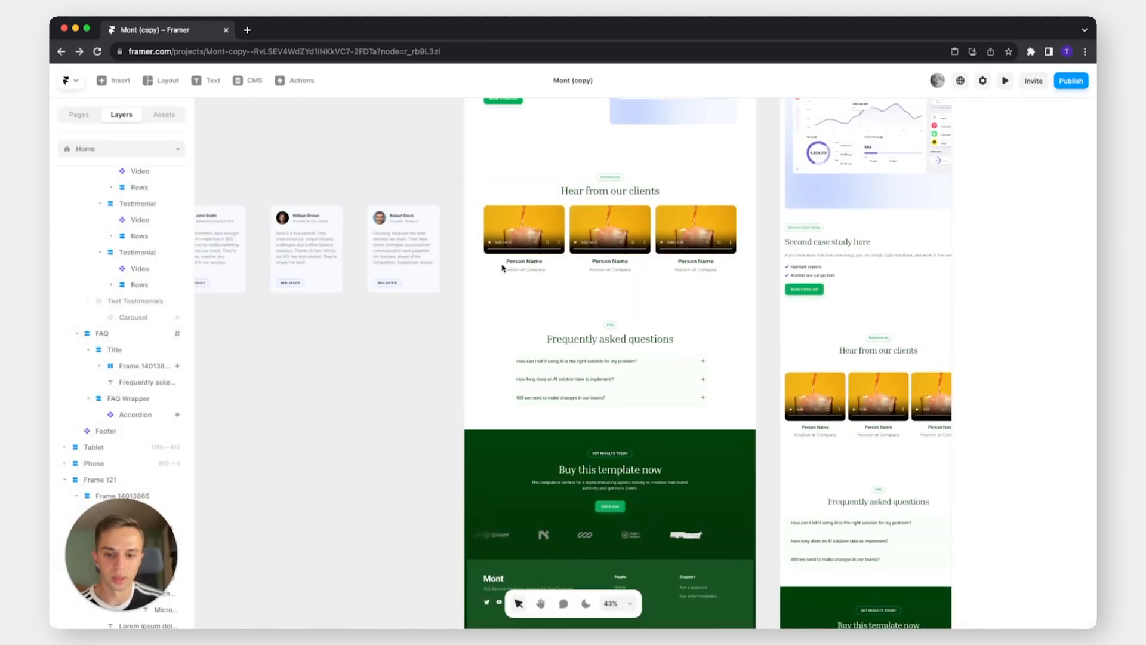
Open the Footer component and inspect its Get it now button, logo ticker and the separate logo frames beside it
{"action": "scroll", "coordinate": [600, 399], "scroll_direction": "down", "scroll_amount": 3}
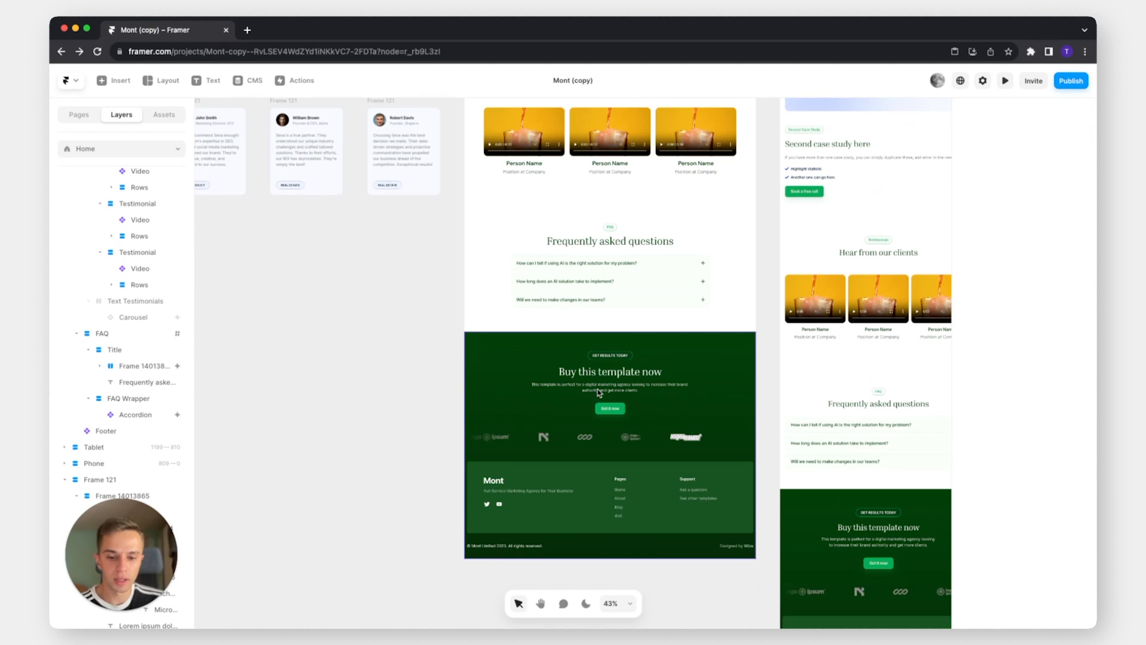
{"action": "double_click", "coordinate": [600, 392]}
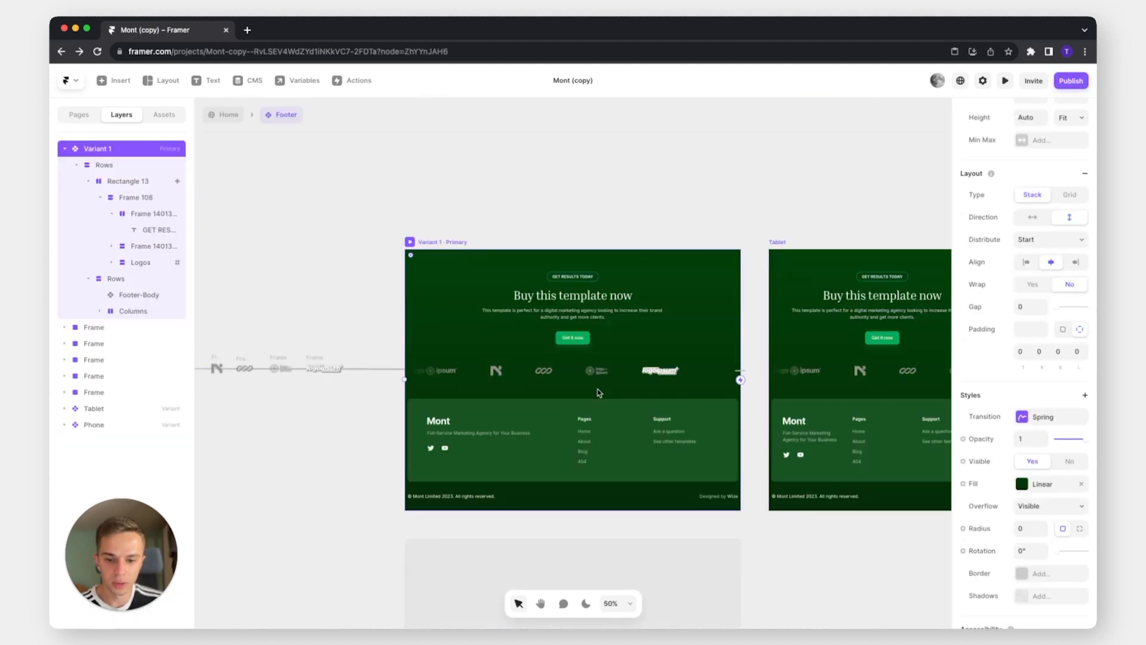
{"action": "left_click", "coordinate": [582, 335]}
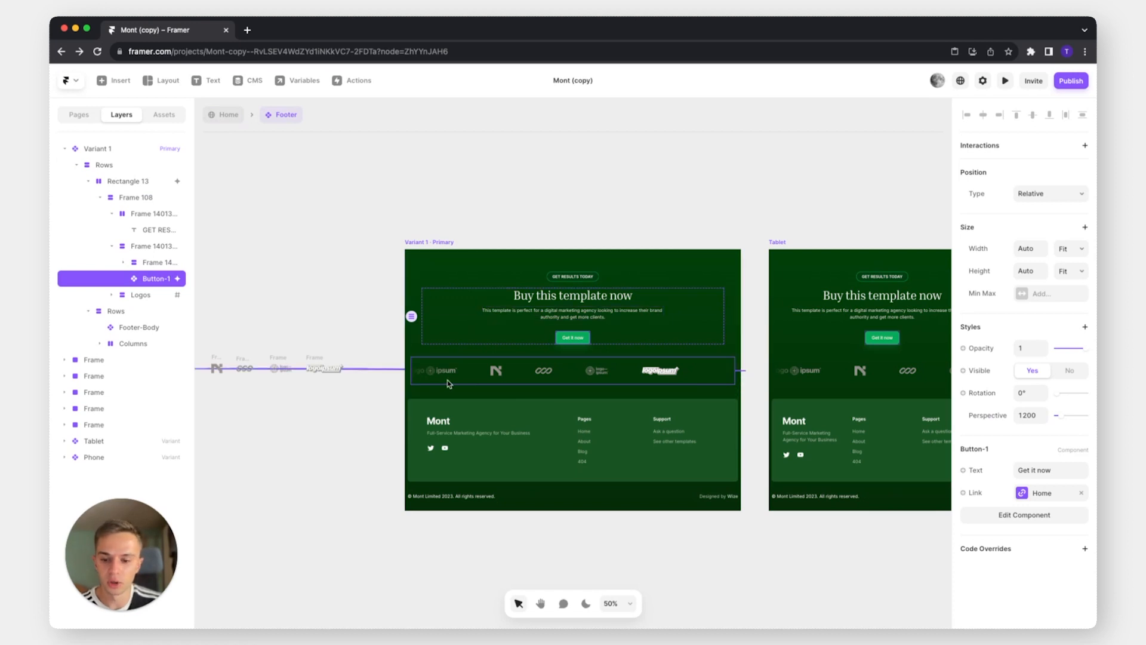
{"action": "left_click_drag", "start_coordinate": [474, 380], "coordinate": [732, 346]}
{"action": "left_click", "coordinate": [732, 346]}
{"action": "left_click_drag", "start_coordinate": [313, 249], "coordinate": [622, 443]}
{"action": "scroll", "coordinate": [621, 442], "scroll_direction": "right", "scroll_amount": 5}
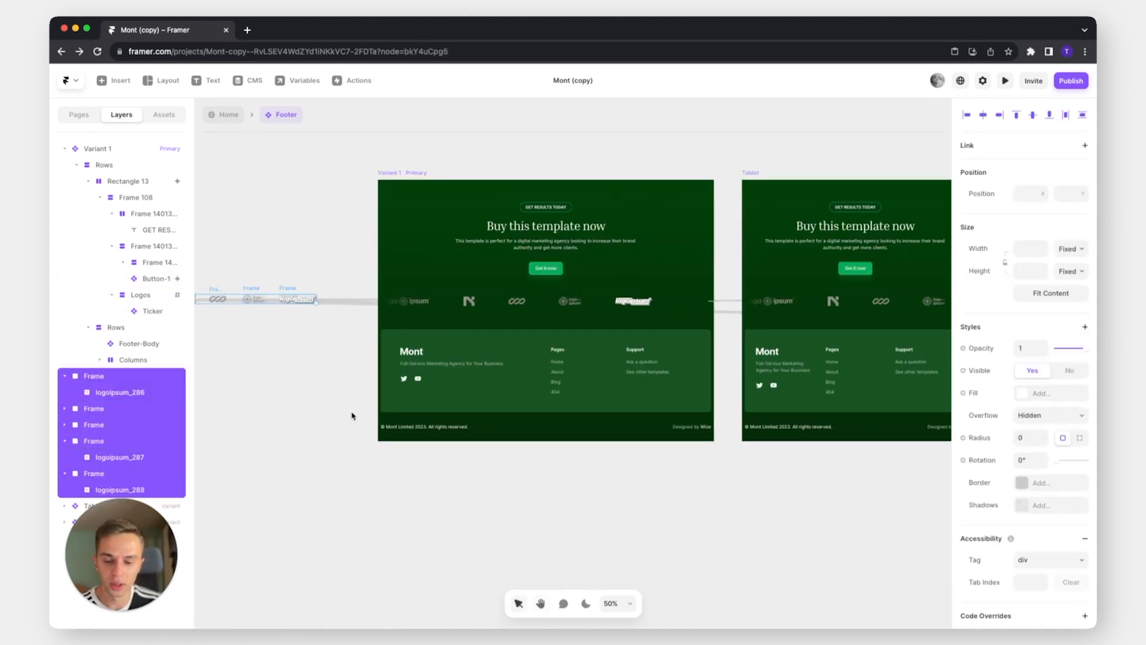
Open the Footer-Body component and open its tagline text under the Mont logo for editing
{"action": "double_click", "coordinate": [477, 384]}
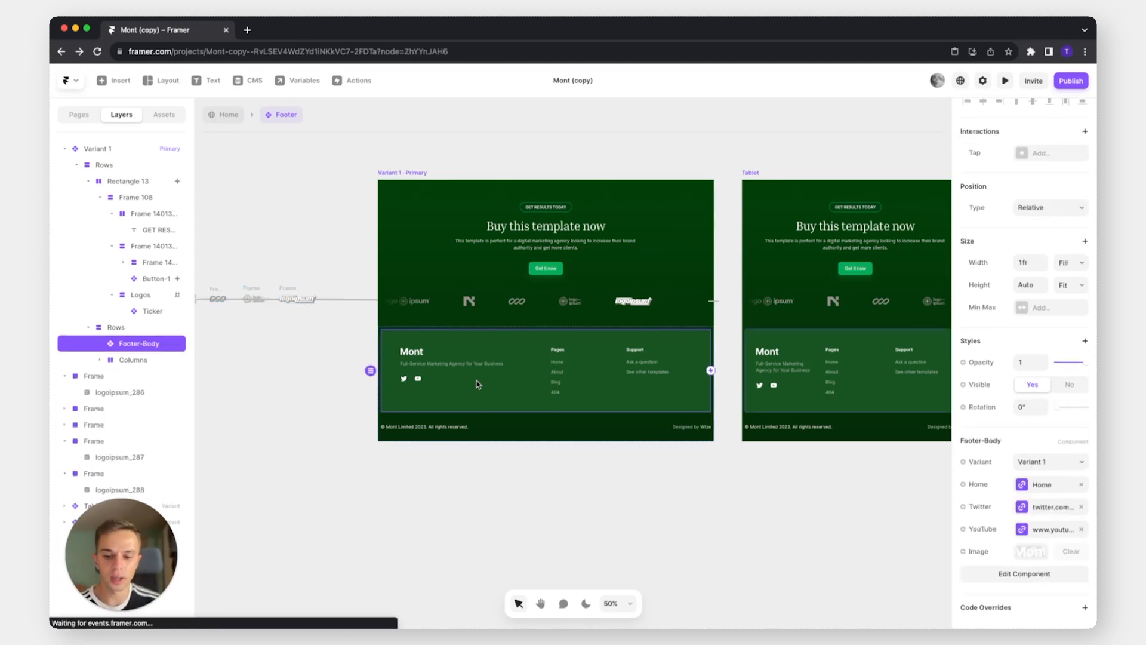
{"action": "left_click", "coordinate": [457, 366]}
{"action": "double_click", "coordinate": [458, 366]}
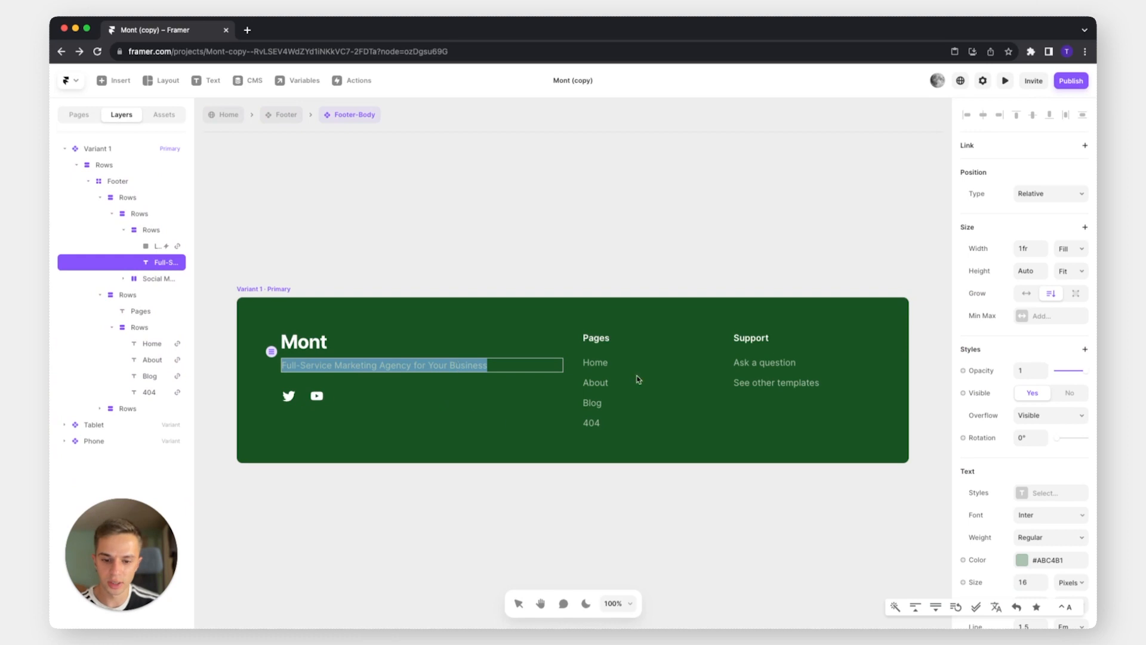
Go through the links in the footer's Pages column and delete the 404 link
{"action": "left_click", "coordinate": [615, 354]}
{"action": "left_click", "coordinate": [605, 366]}
{"action": "left_click", "coordinate": [608, 385]}
{"action": "left_click", "coordinate": [607, 405]}
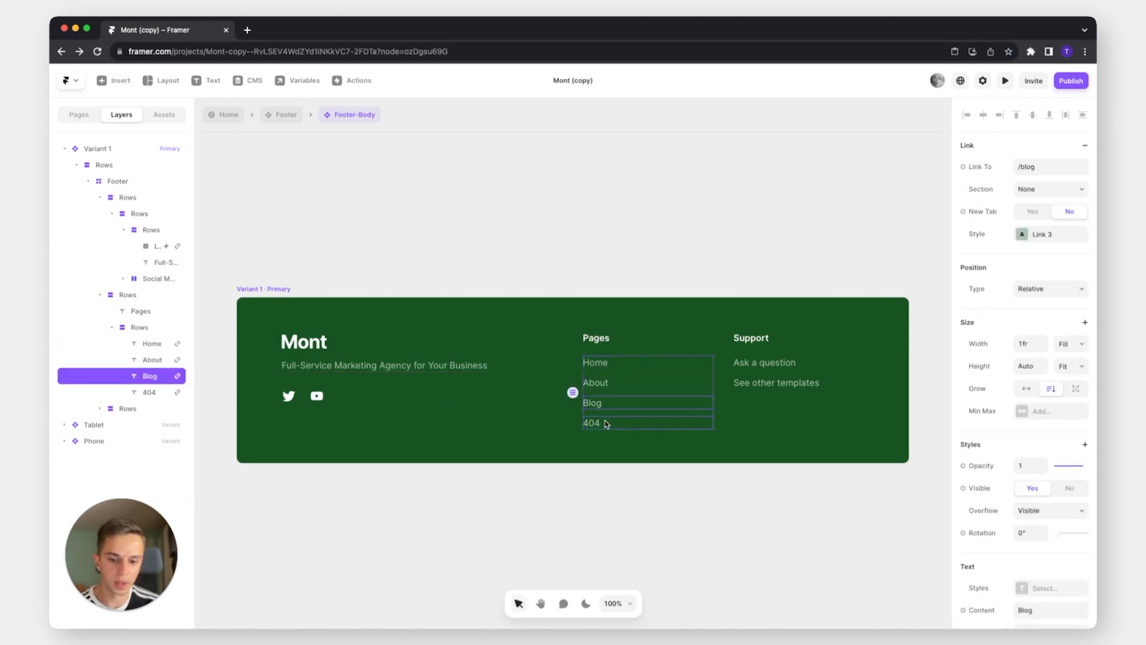
{"action": "left_click", "coordinate": [604, 421]}
{"action": "key", "text": "Delete"}
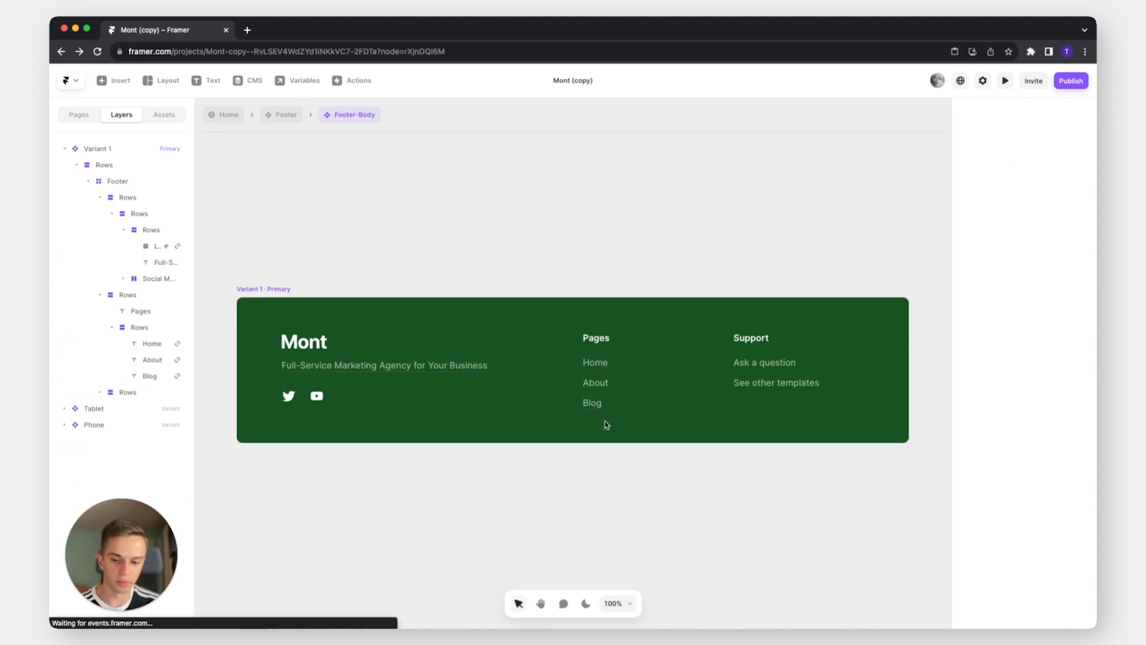
Duplicate the See other templates link in the Support column and the Blog link in the Pages column
{"action": "left_click", "coordinate": [777, 382]}
{"action": "key", "text": "super+d"}
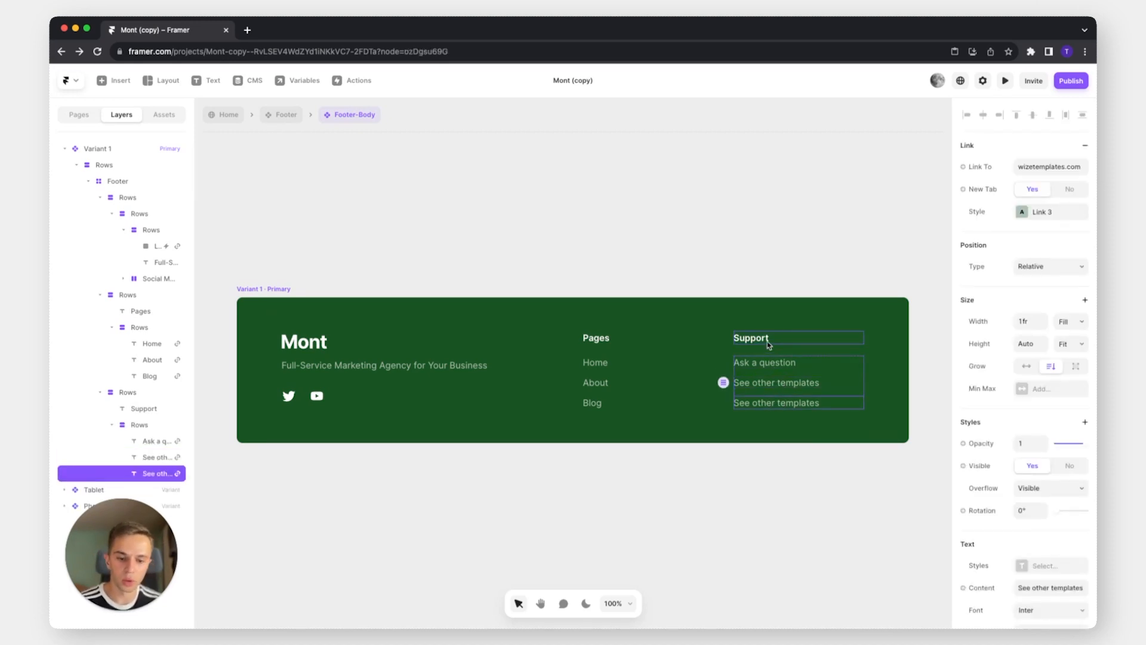
{"action": "left_click", "coordinate": [588, 403]}
{"action": "key", "text": "super+d"}
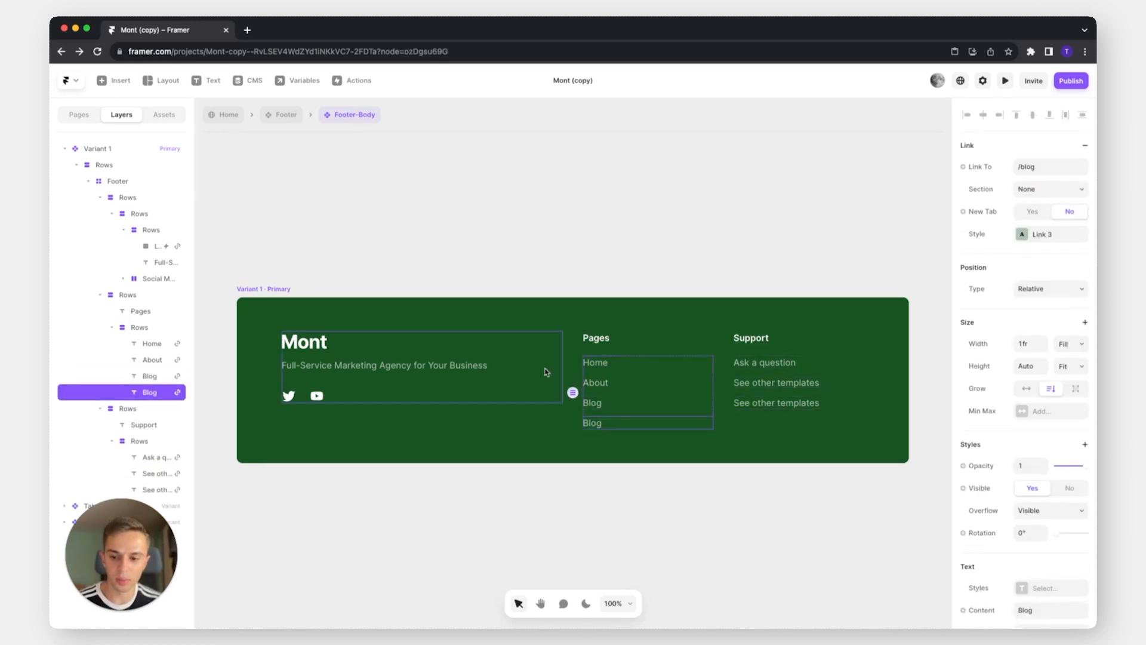
Leave the Footer-Body component, reopen the Footer component and check the Twitter and YouTube links set on Footer-Body
{"action": "key", "text": "Escape"}
{"action": "key", "text": "Escape"}
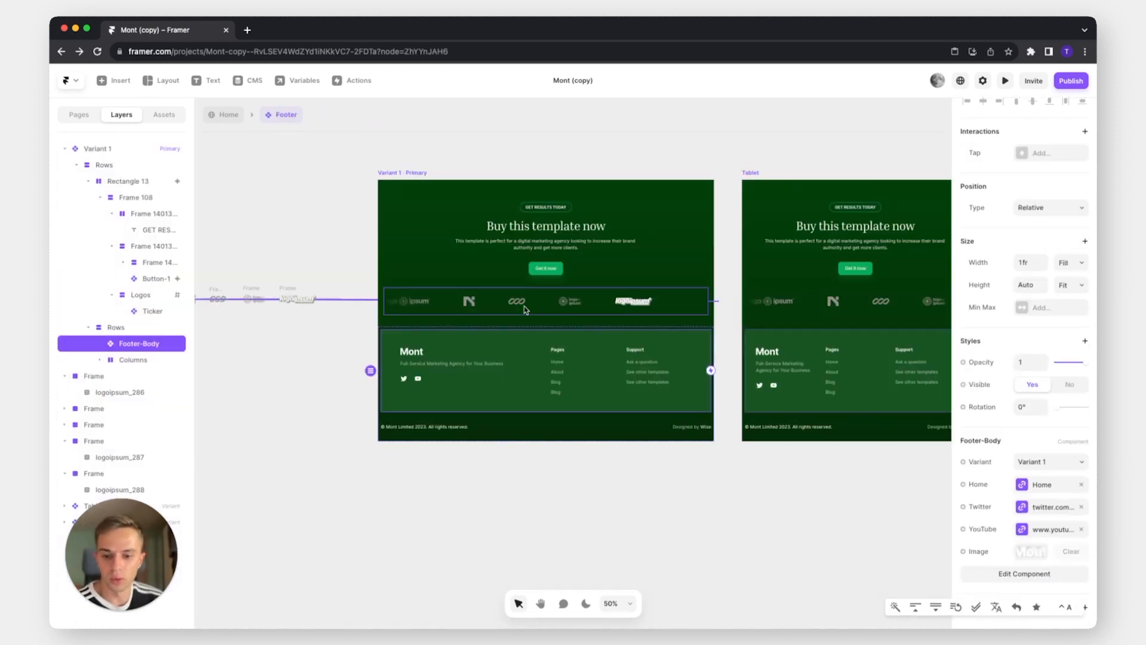
{"action": "key", "text": "Escape"}
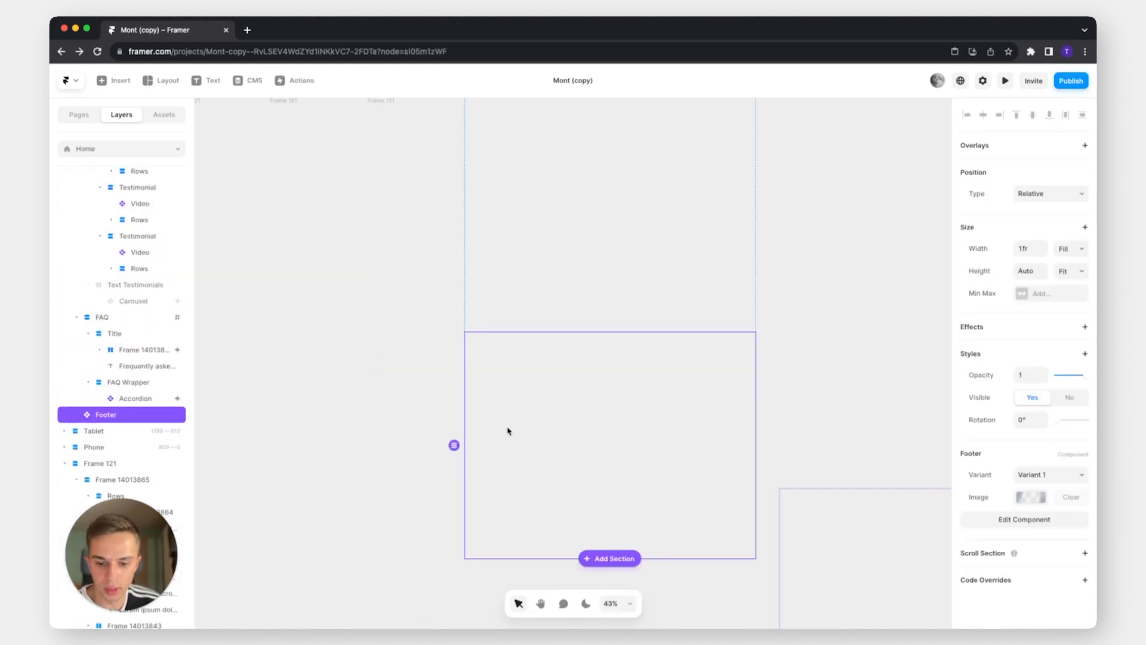
{"action": "double_click", "coordinate": [507, 430]}
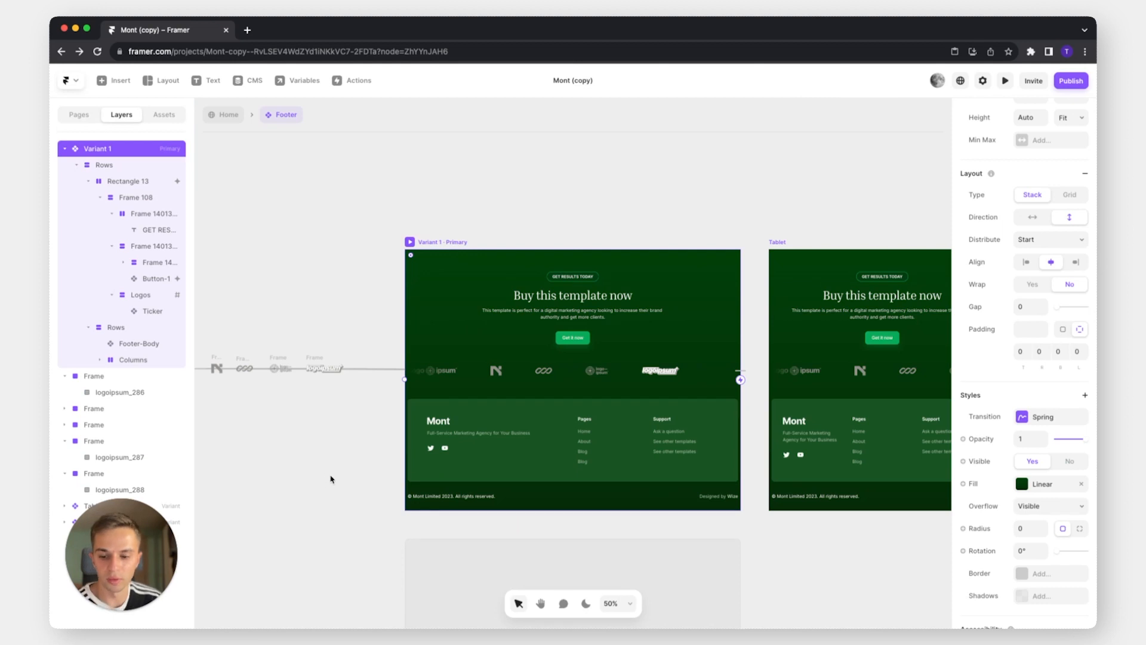
{"action": "left_click", "coordinate": [524, 462]}
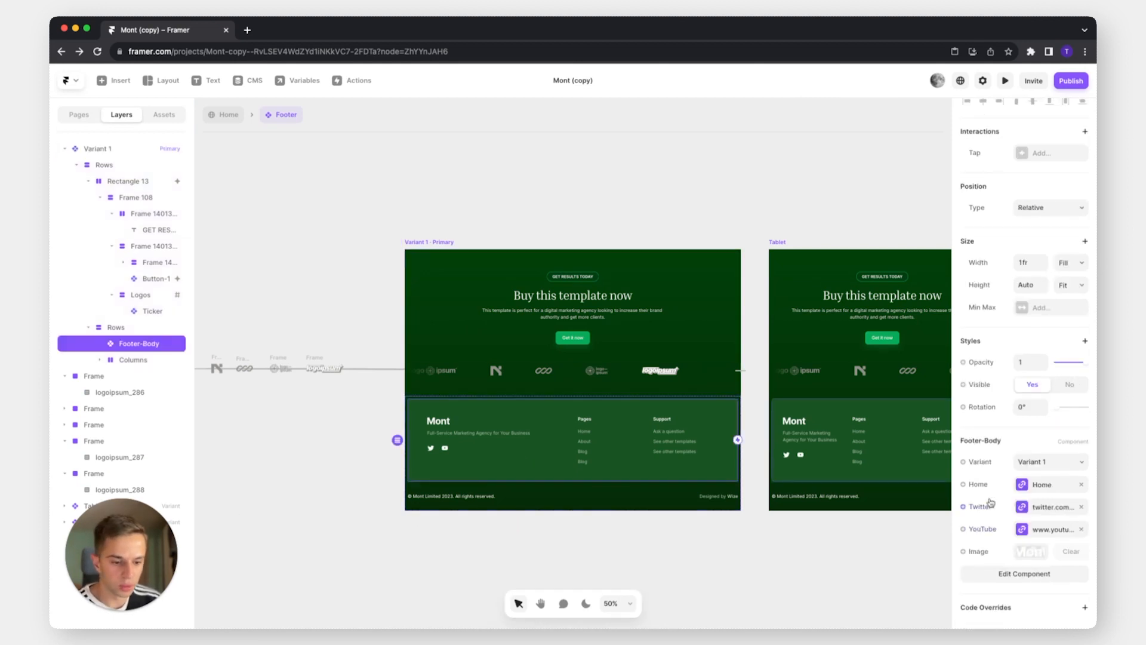
{"action": "left_click", "coordinate": [1054, 506]}
{"action": "left_click", "coordinate": [1052, 529]}
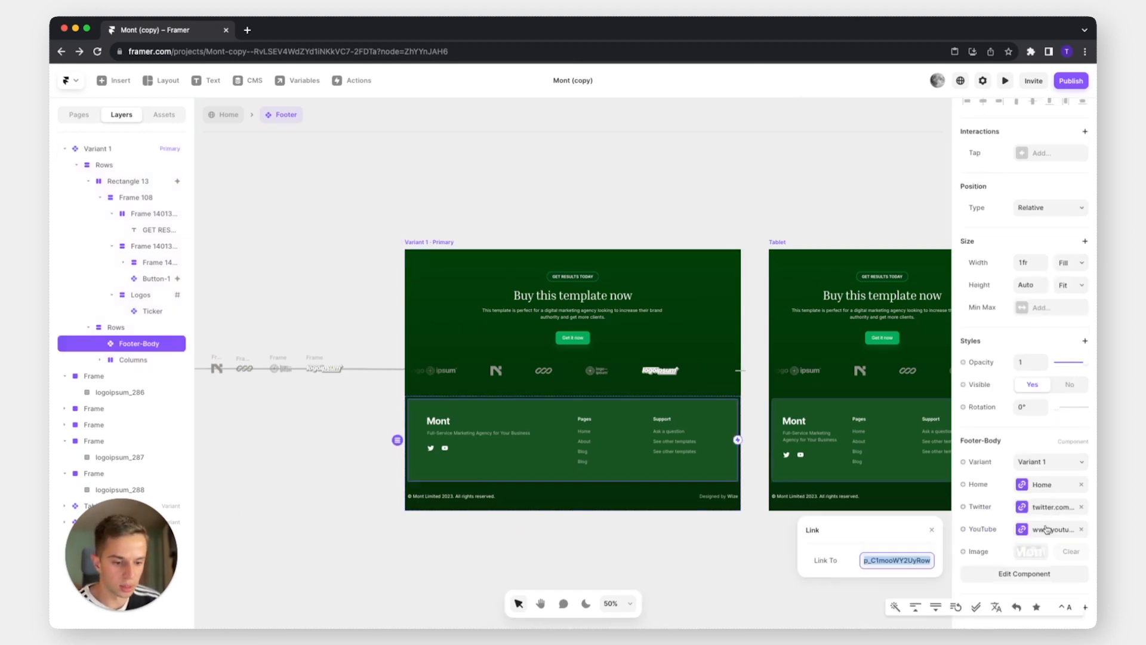
Inside Footer-Body, go through the hidden LinkedIn, Facebook and Instagram icons, make the Facebook icon visible and return to the Footer component
{"action": "double_click", "coordinate": [539, 425]}
{"action": "left_click", "coordinate": [360, 363]}
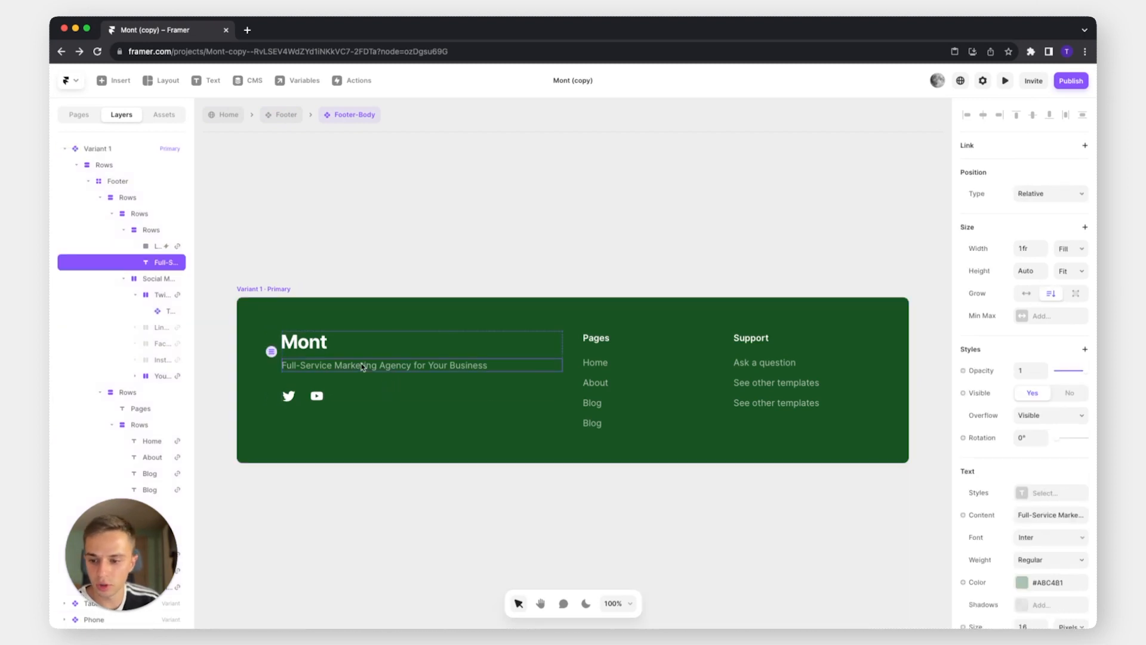
{"action": "left_click", "coordinate": [302, 402]}
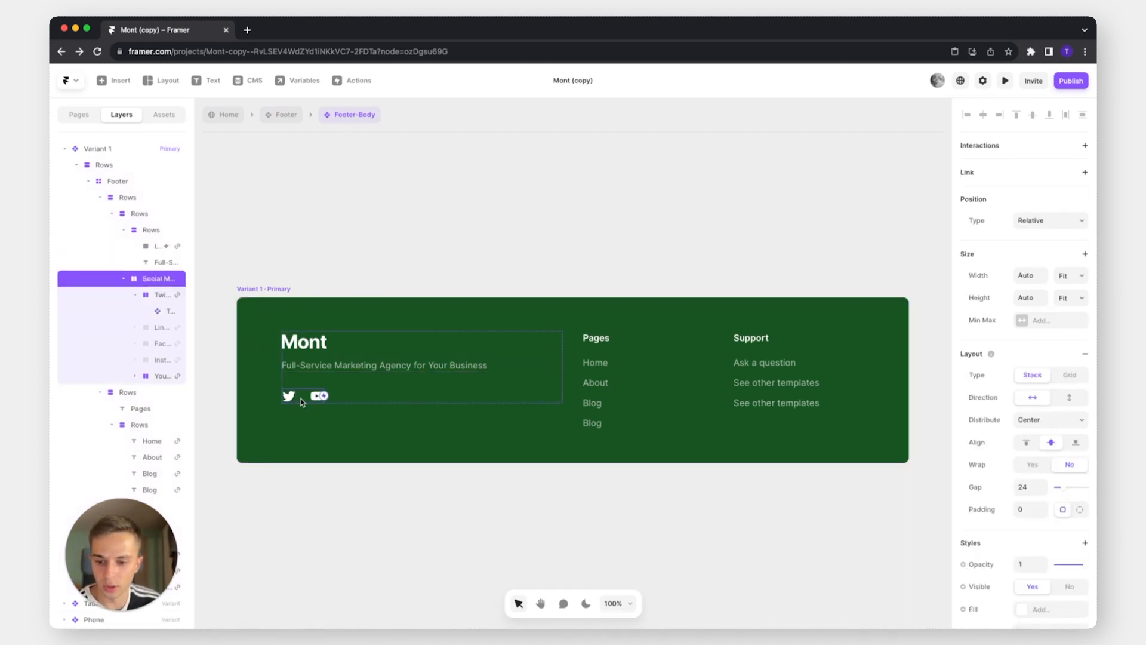
{"action": "left_click", "coordinate": [154, 330]}
{"action": "left_click", "coordinate": [156, 345]}
{"action": "left_click", "coordinate": [157, 360]}
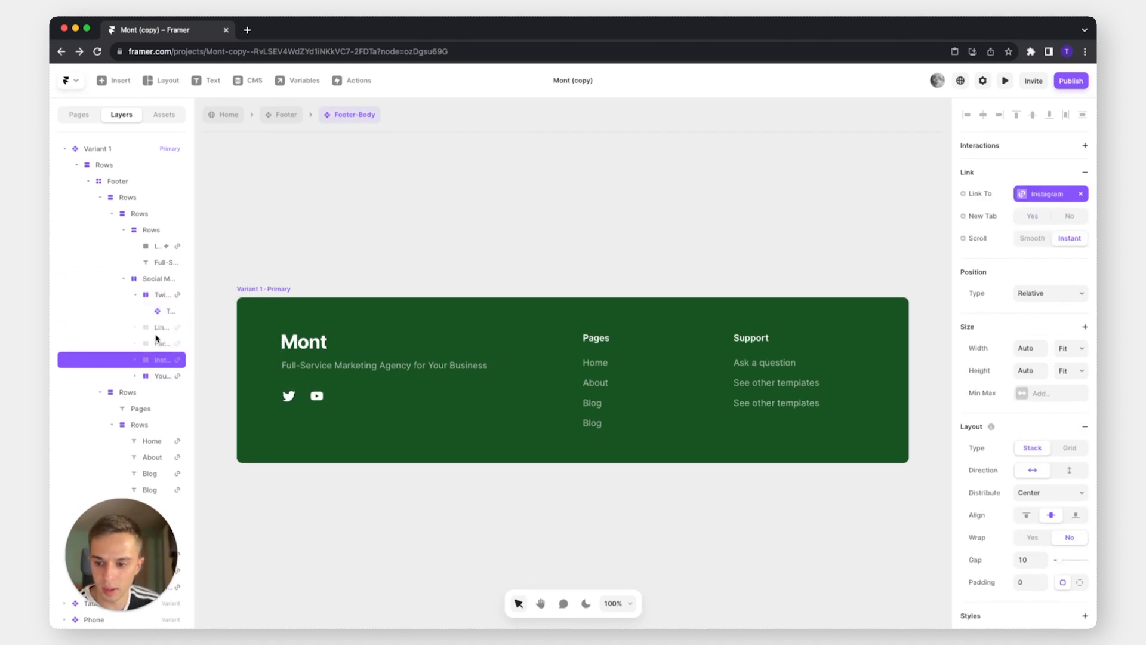
{"action": "left_click", "coordinate": [157, 330]}
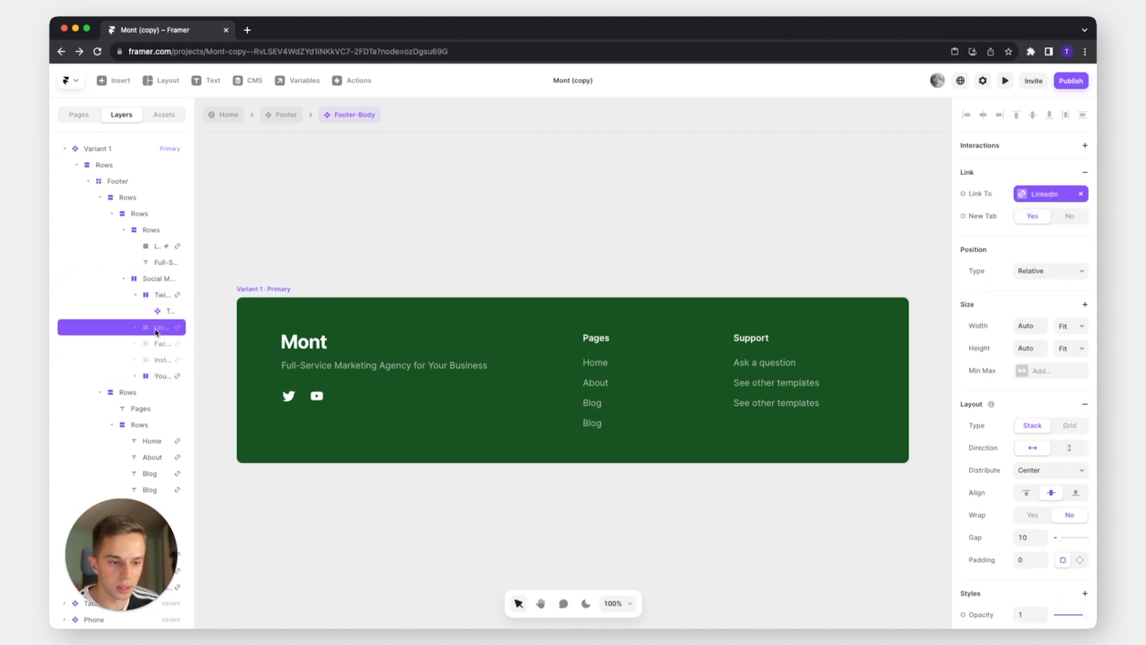
{"action": "left_click", "coordinate": [160, 348]}
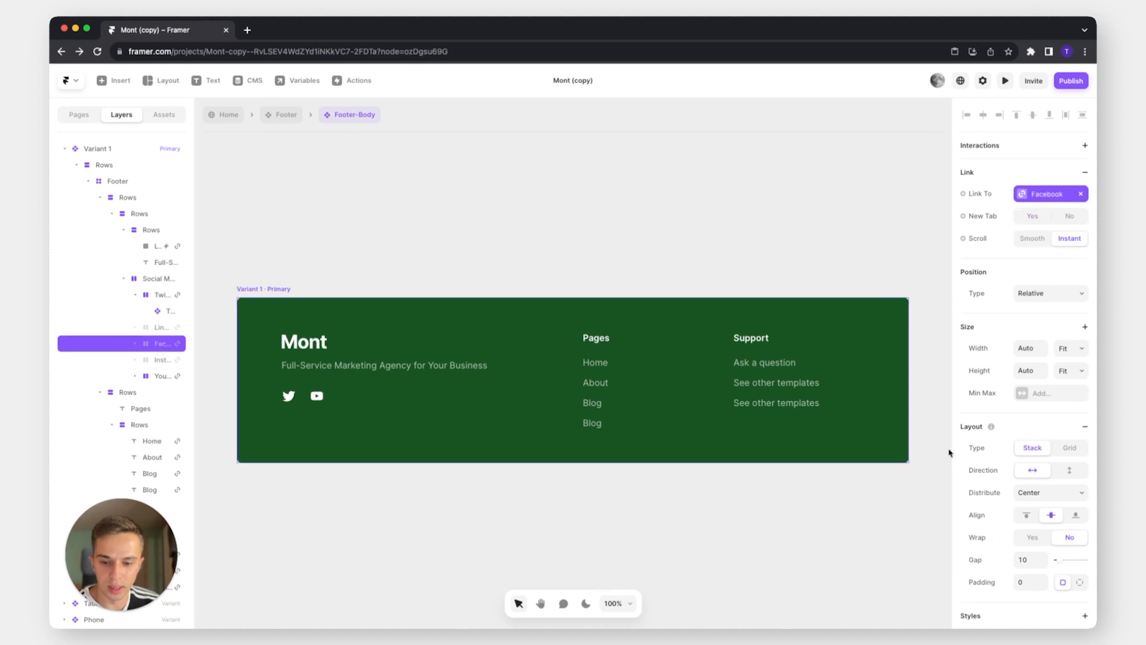
{"action": "scroll", "coordinate": [1021, 477], "scroll_direction": "down", "scroll_amount": 5}
{"action": "left_click", "coordinate": [1032, 515]}
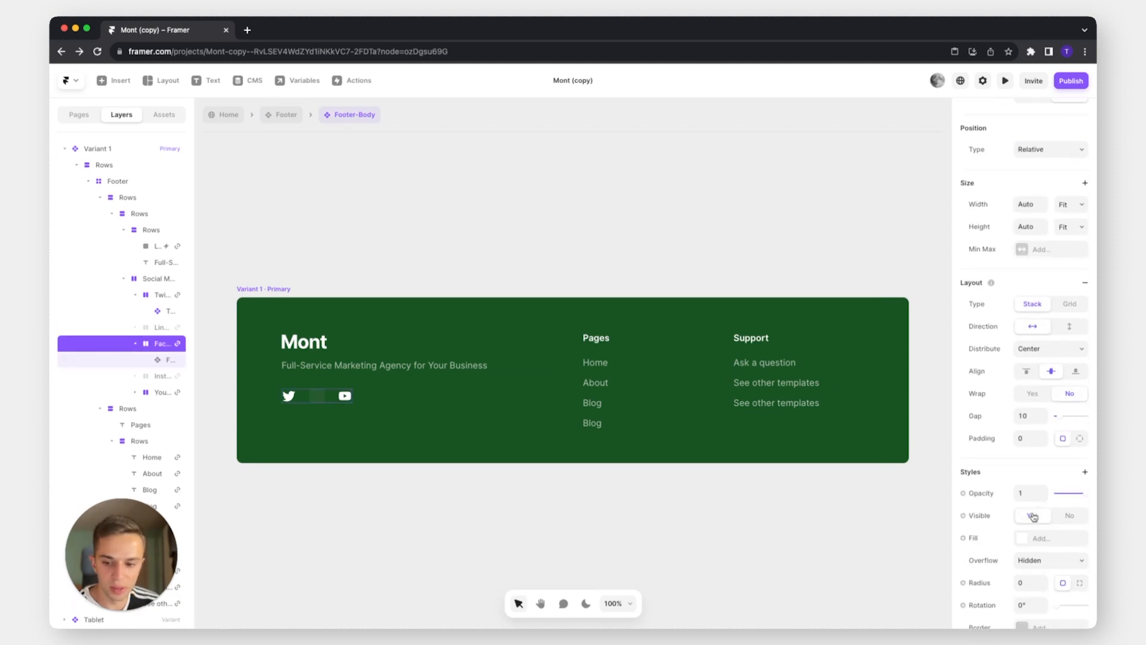
{"action": "left_click", "coordinate": [273, 115]}
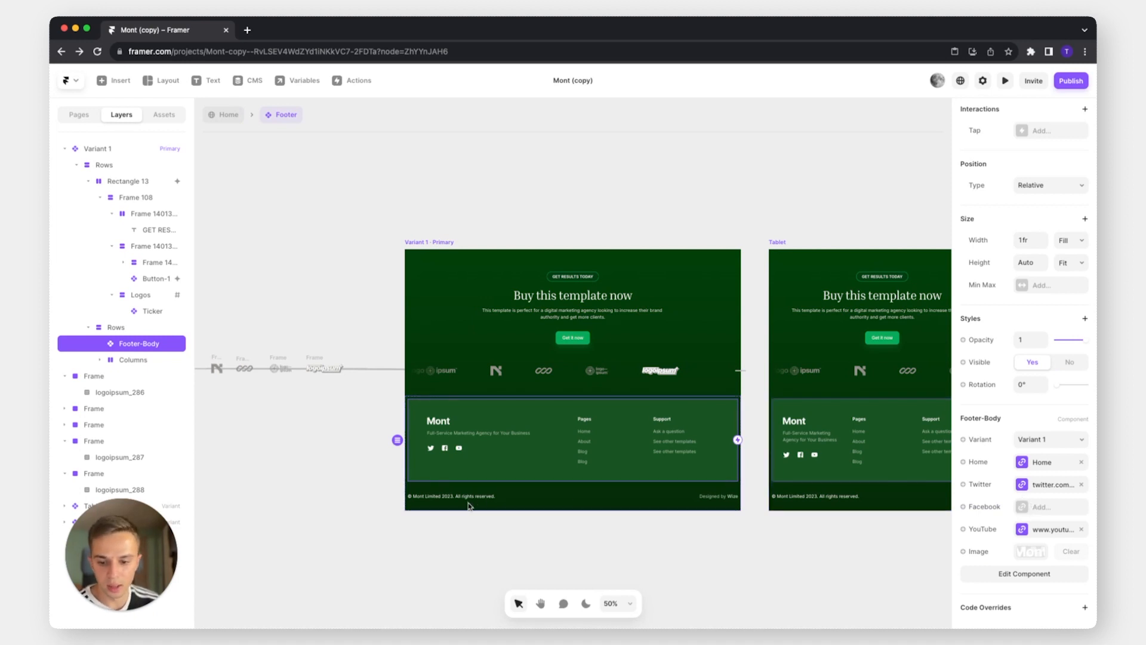
Open the copyright line beneath the footer body for editing and select the word Mont
{"action": "scroll", "coordinate": [439, 515], "scroll_direction": "up", "scroll_amount": 3}
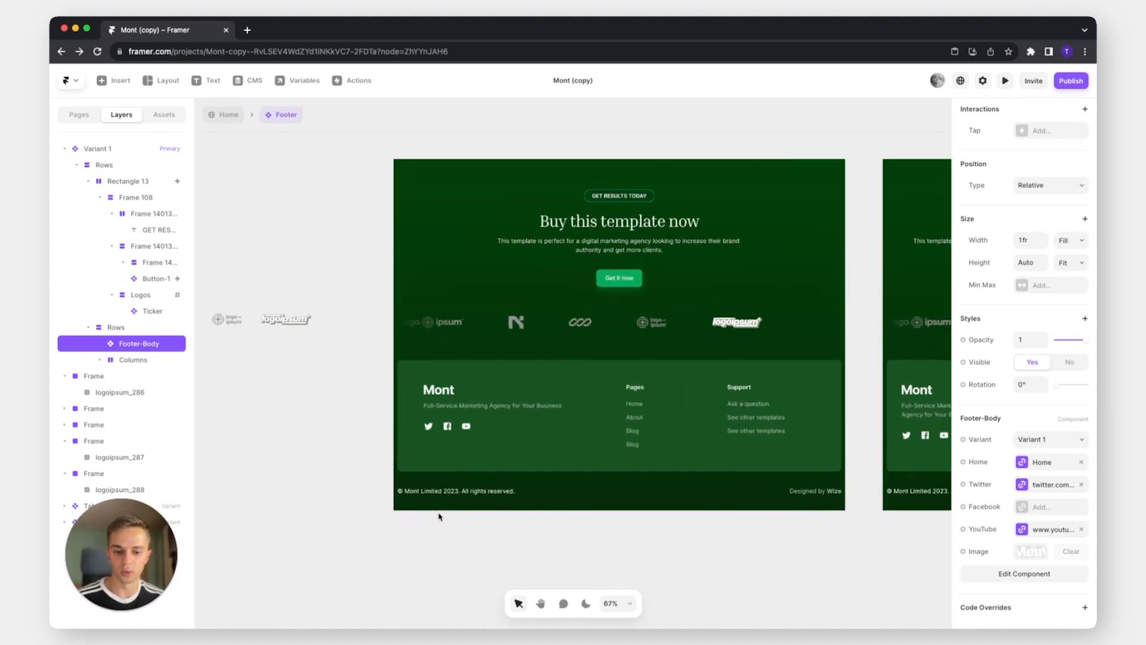
{"action": "left_click", "coordinate": [415, 493]}
{"action": "double_click", "coordinate": [414, 493]}
{"action": "double_click", "coordinate": [417, 490]}
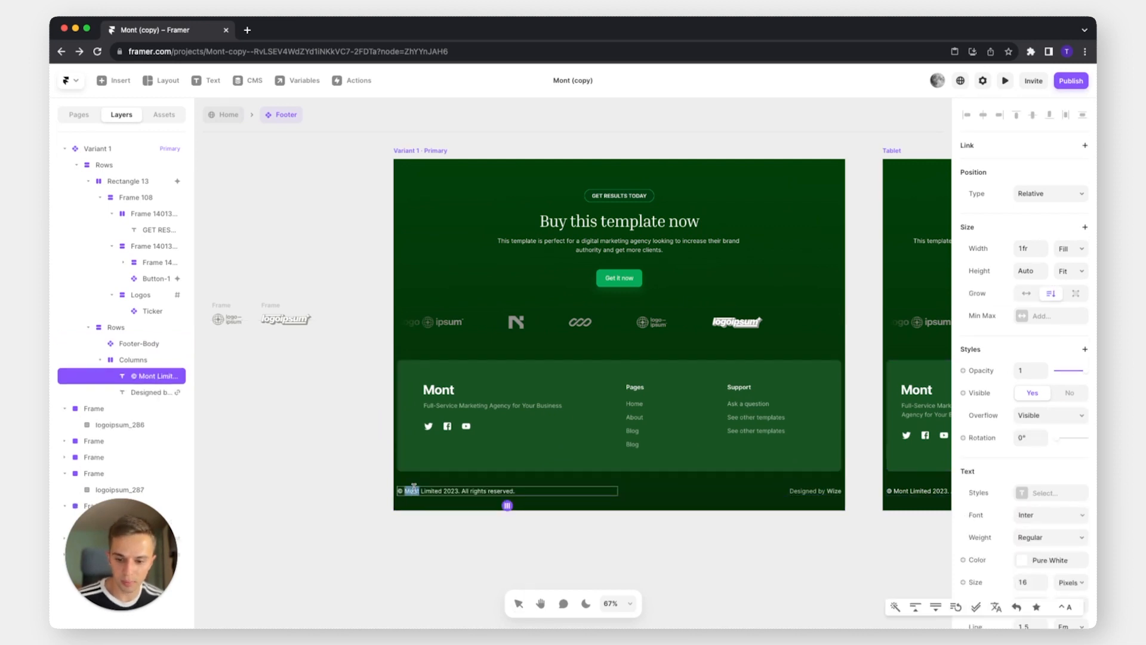
{"action": "left_click_drag", "start_coordinate": [416, 490], "coordinate": [423, 490]}
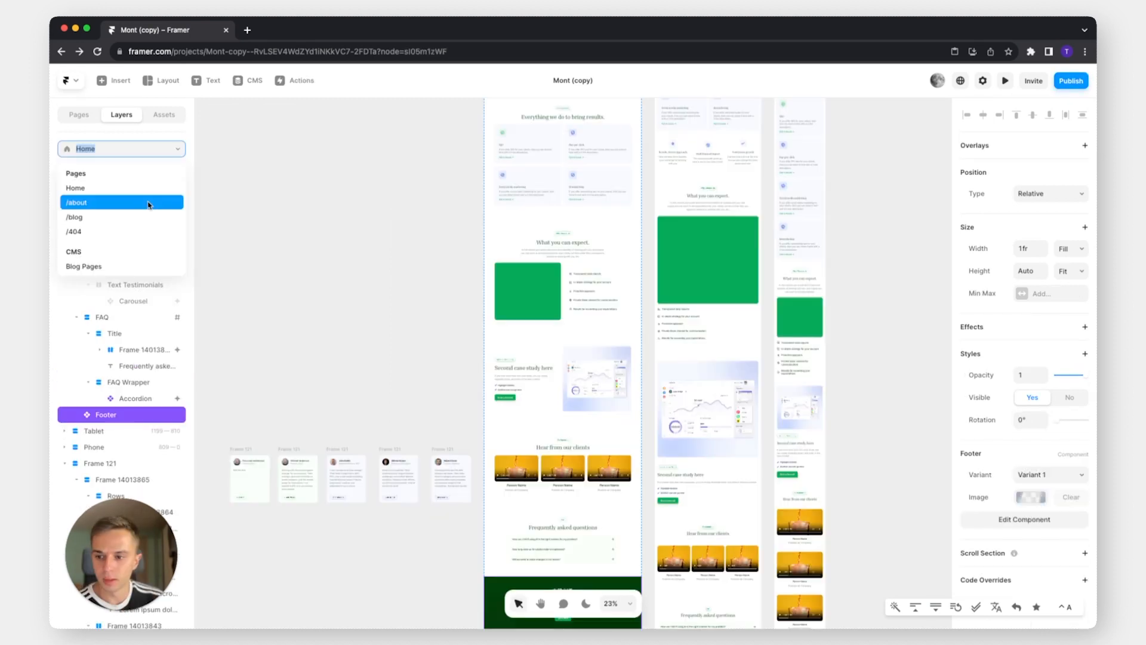
Switch to the /about page and look over its sections from the headline to the footer
{"action": "left_click", "coordinate": [149, 203]}
{"action": "scroll", "coordinate": [636, 169], "scroll_direction": "down", "scroll_amount": 2}
{"action": "scroll", "coordinate": [844, 189], "scroll_direction": "down", "scroll_amount": 2}
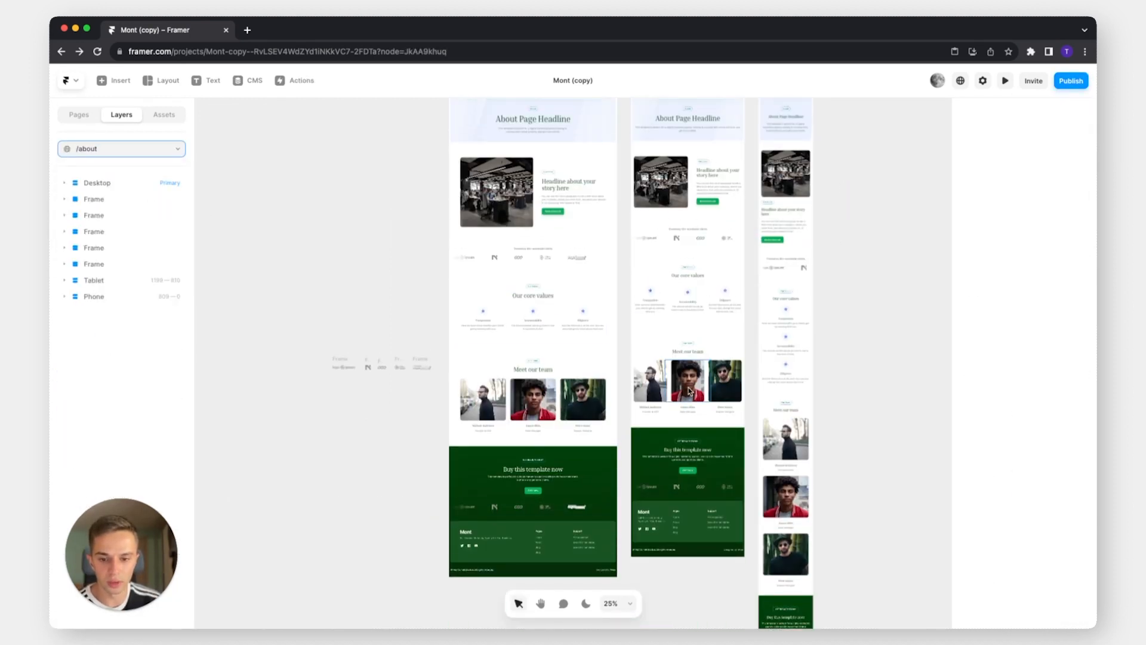
{"action": "scroll", "coordinate": [322, 253], "scroll_direction": "up", "scroll_amount": 3}
Copy Content block 1 (What you can expect) from the Home page and paste it into the /about page's Desktop breakpoint
{"action": "left_click", "coordinate": [146, 149]}
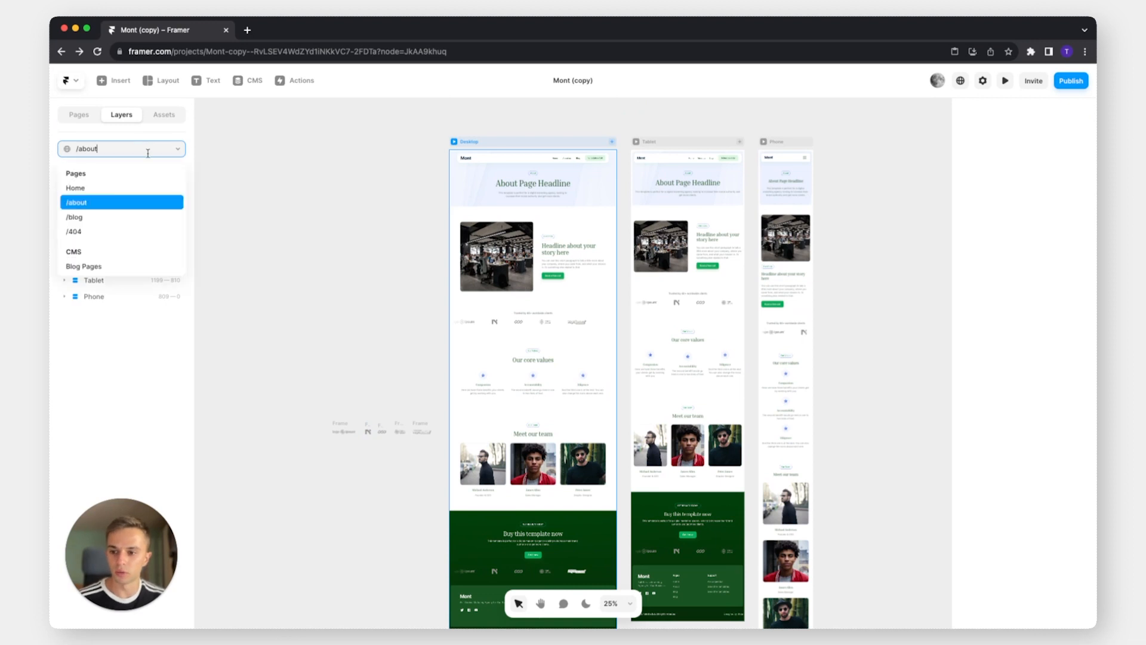
{"action": "left_click", "coordinate": [143, 186]}
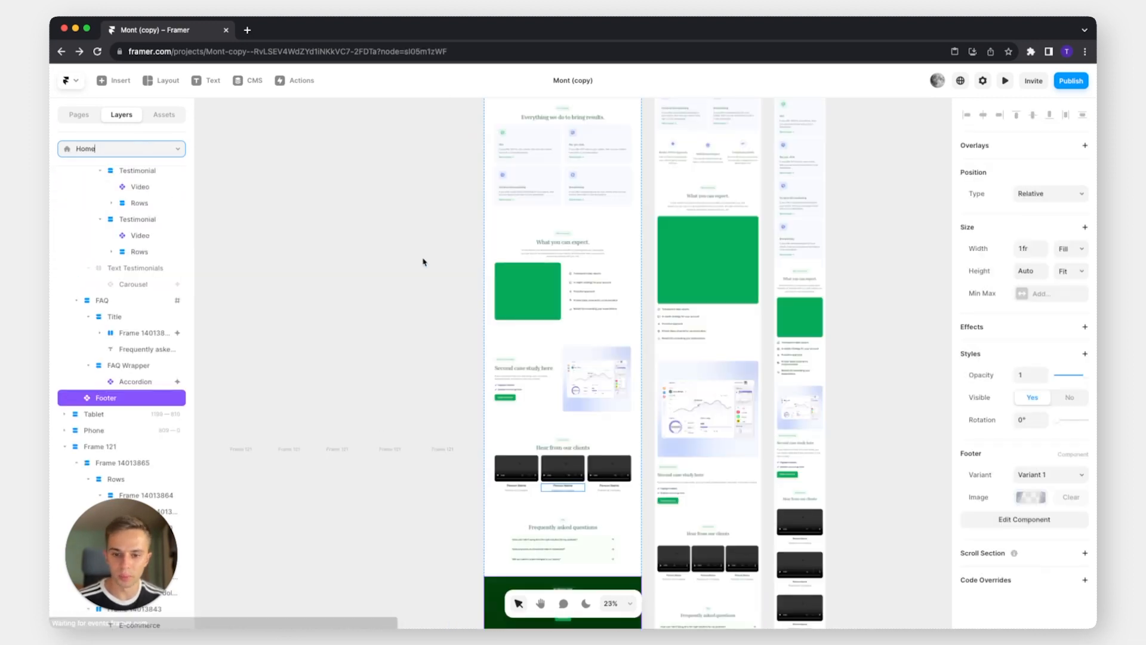
{"action": "left_click", "coordinate": [492, 230]}
{"action": "left_click", "coordinate": [111, 383]}
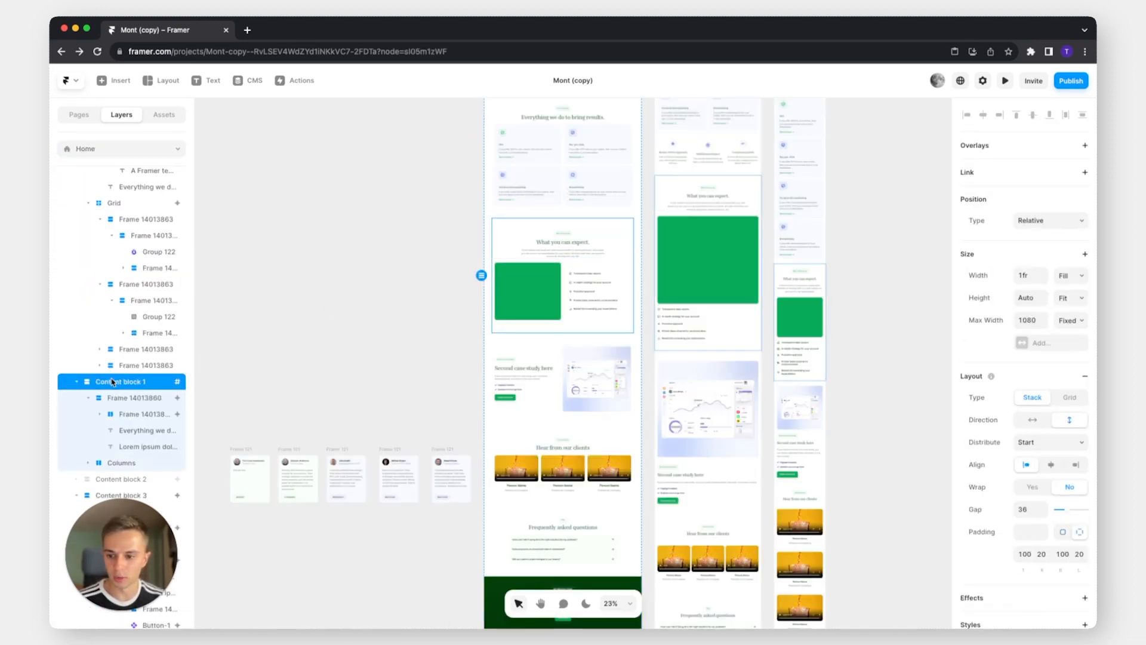
{"action": "left_click", "coordinate": [132, 152]}
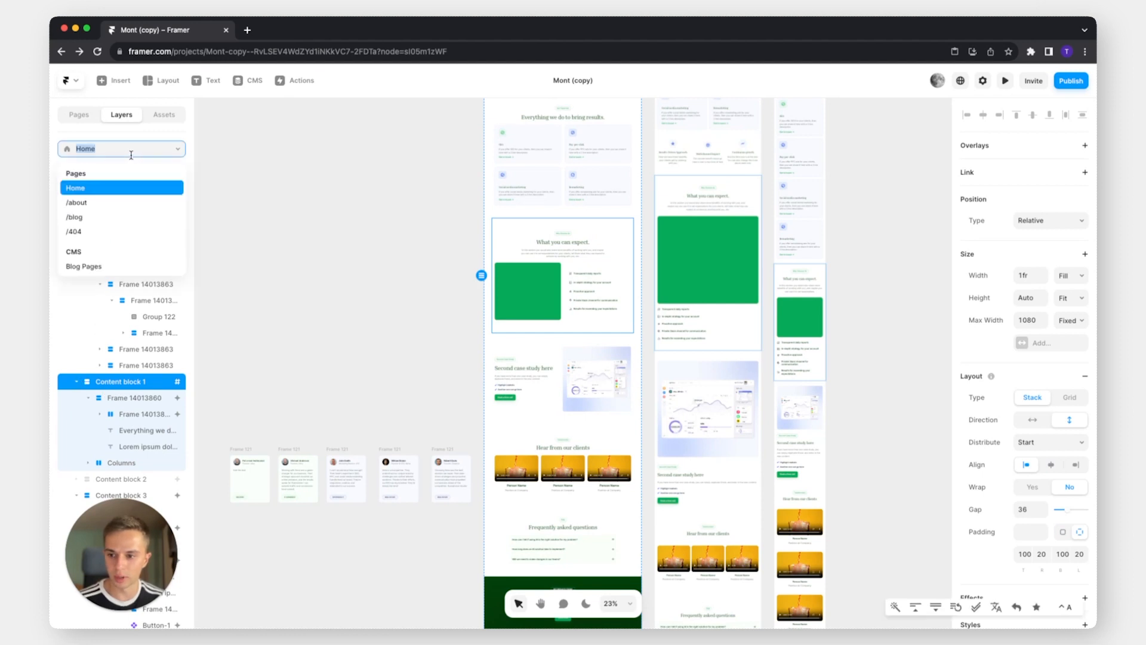
{"action": "left_click", "coordinate": [115, 203]}
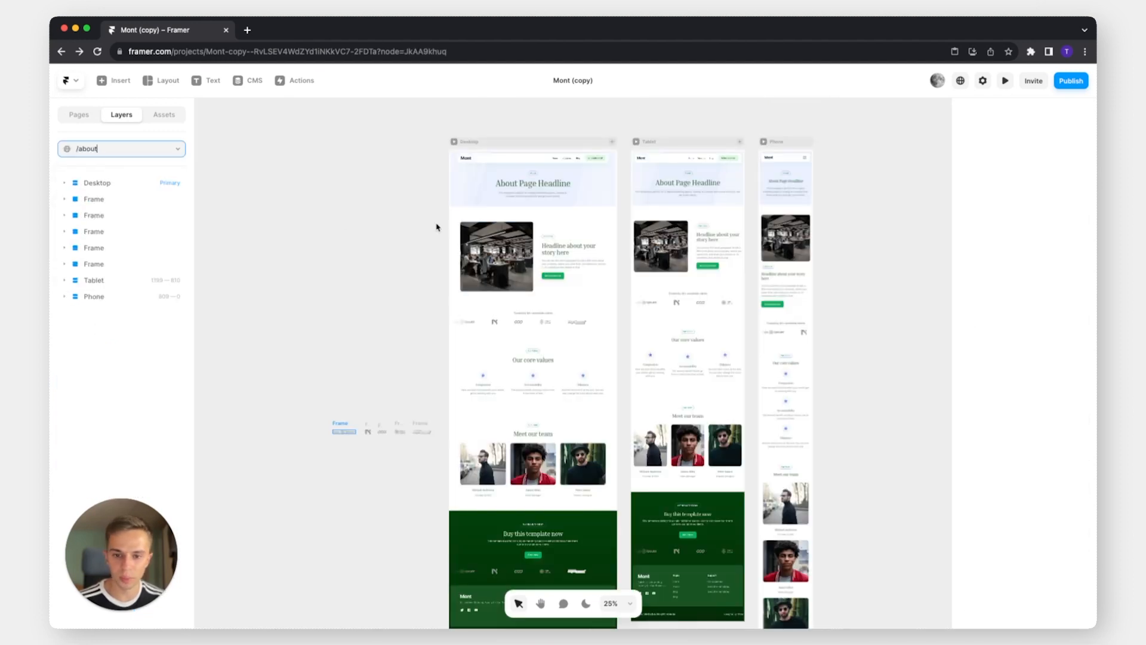
{"action": "left_click", "coordinate": [500, 142]}
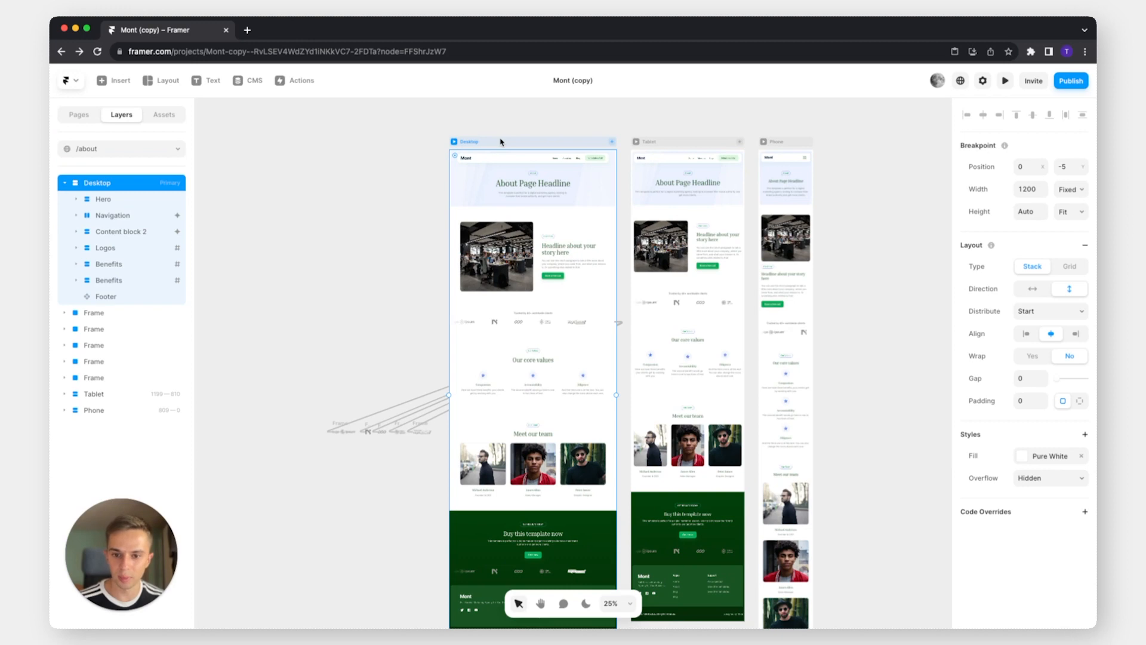
{"action": "key", "text": "ctrl+v"}
{"action": "scroll", "coordinate": [370, 337], "scroll_direction": "down", "scroll_amount": 5}
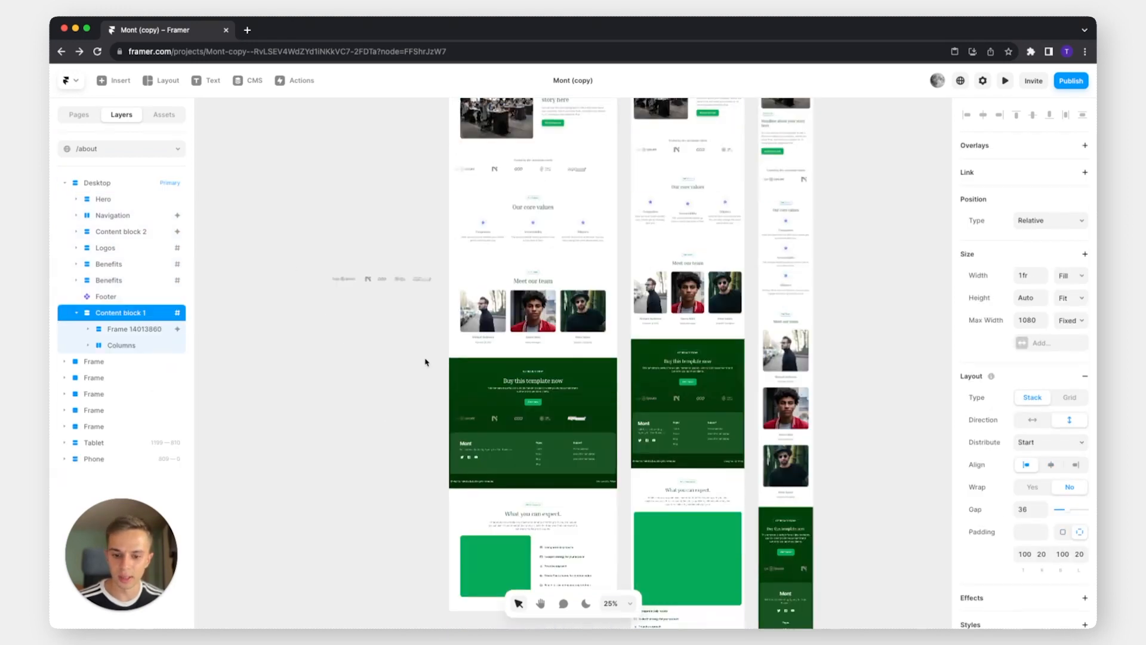
Move the pasted Content block 1 between the Logos and Benefits sections of the /about page and review the layout
{"action": "scroll", "coordinate": [523, 418], "scroll_direction": "up", "scroll_amount": 4}
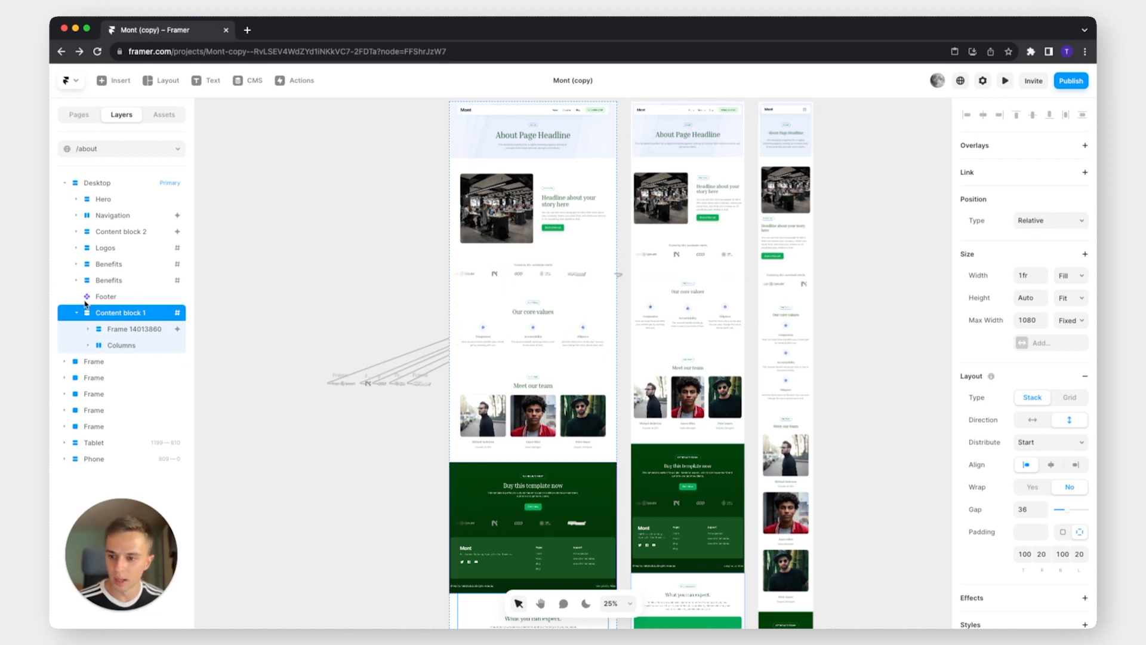
{"action": "left_click_drag", "start_coordinate": [103, 311], "coordinate": [106, 262]}
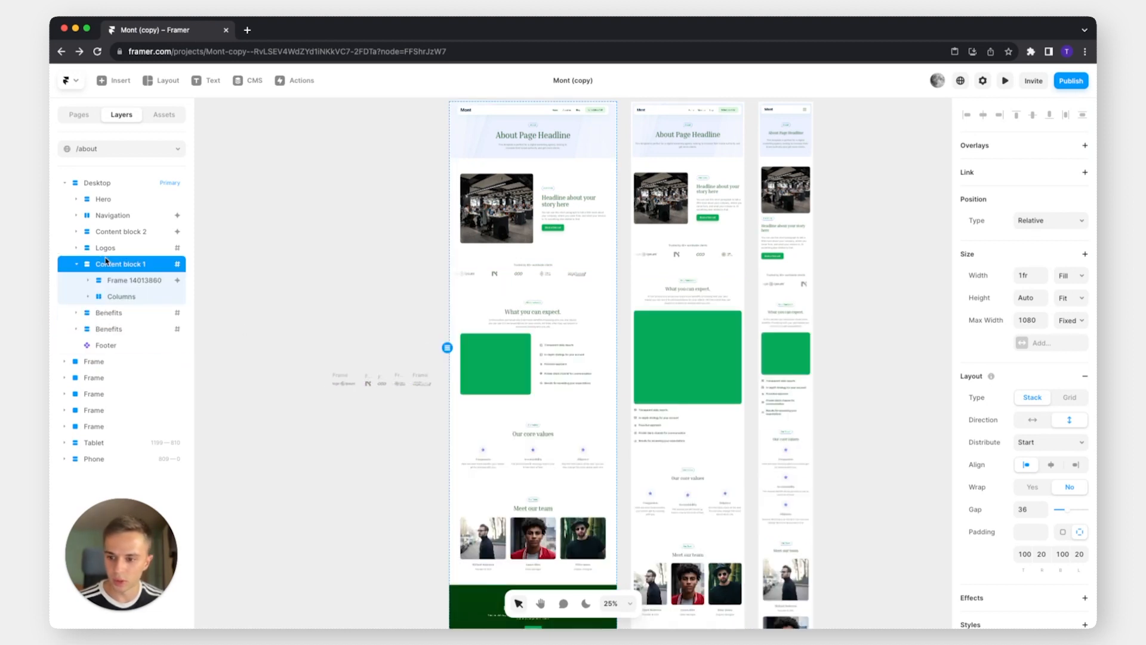
{"action": "left_click", "coordinate": [379, 281]}
{"action": "scroll", "coordinate": [521, 360], "scroll_direction": "down", "scroll_amount": 5}
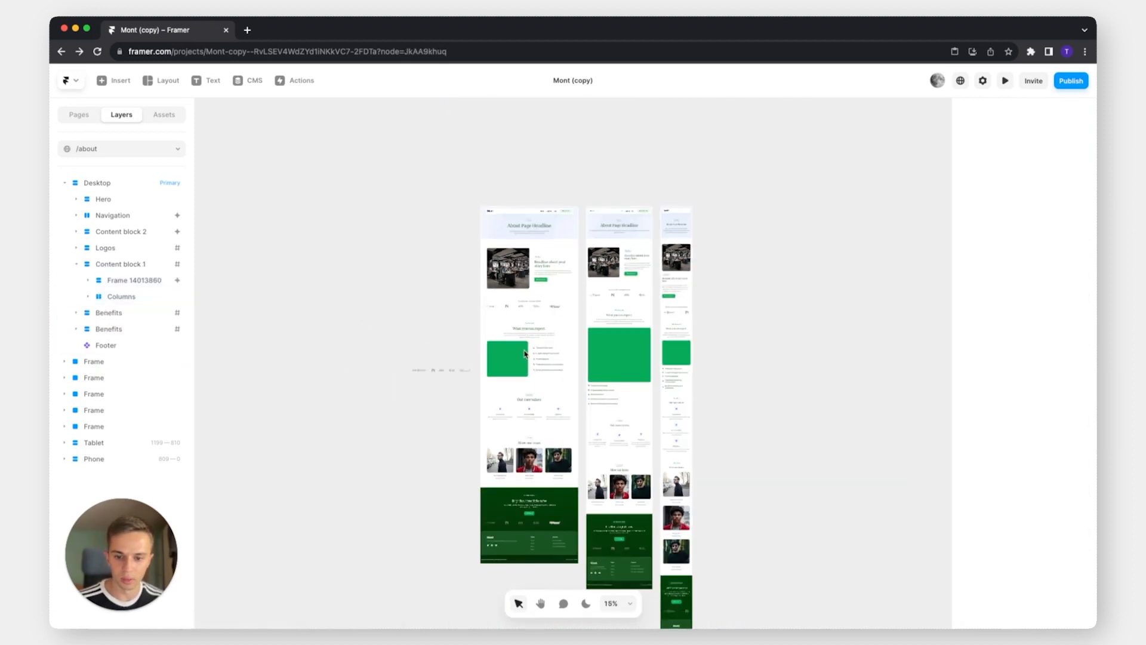
{"action": "scroll", "coordinate": [508, 363], "scroll_direction": "up", "scroll_amount": 5}
{"action": "scroll", "coordinate": [506, 361], "scroll_direction": "up", "scroll_amount": 3}
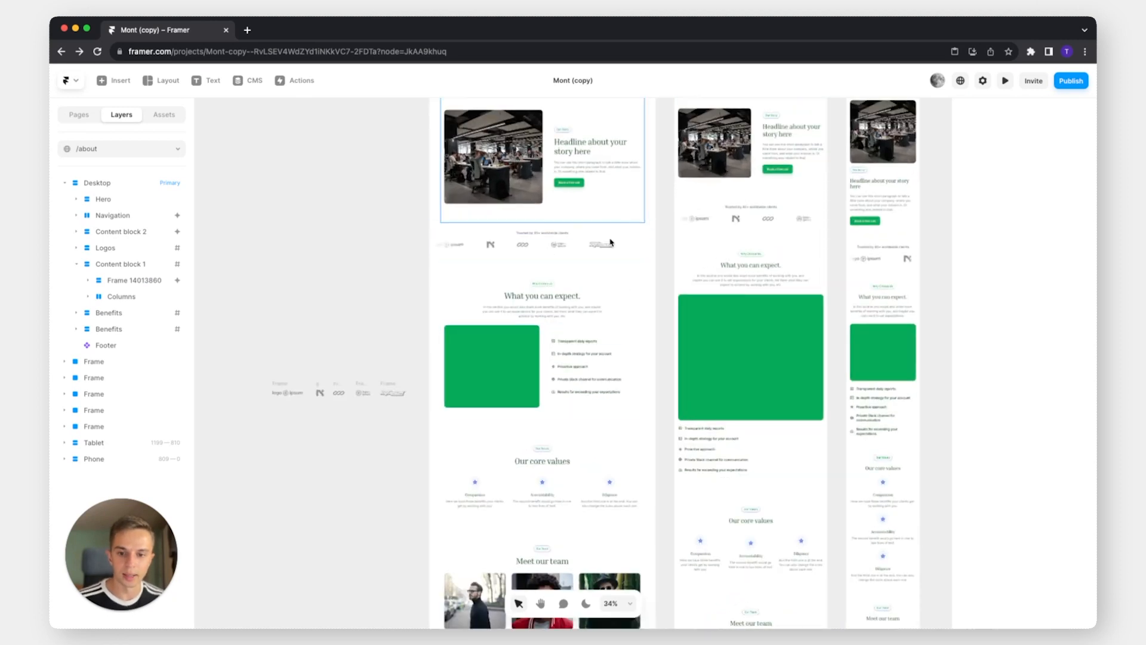
{"action": "scroll", "coordinate": [585, 321], "scroll_direction": "up", "scroll_amount": 2}
{"action": "scroll", "coordinate": [552, 357], "scroll_direction": "down", "scroll_amount": 2}
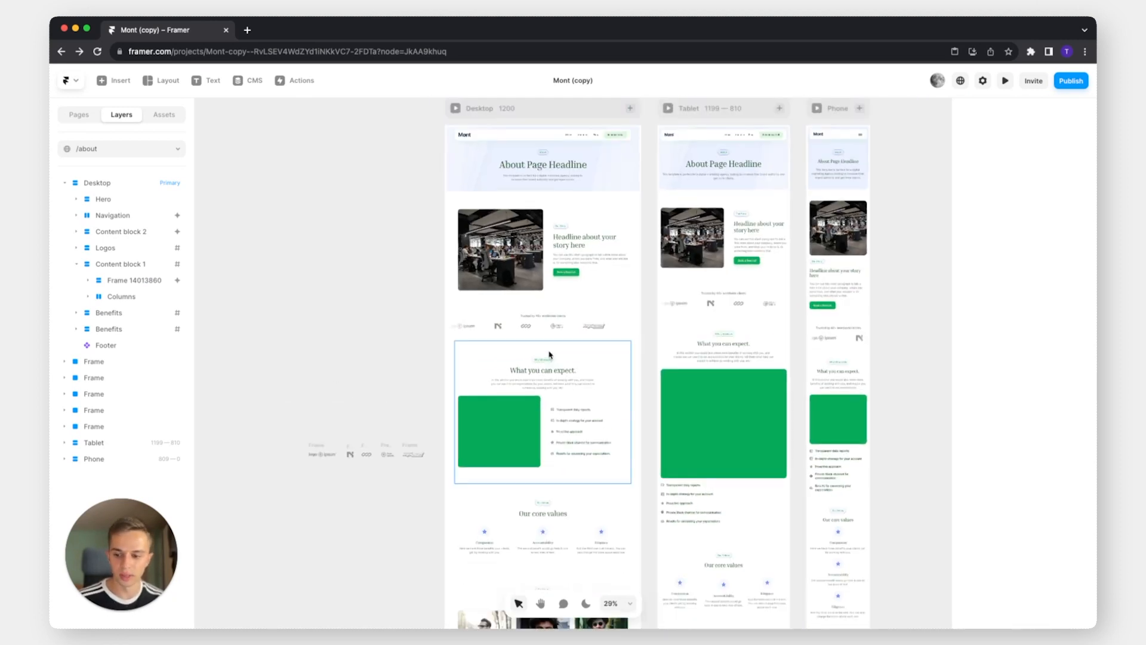
Switch to the /blog page and look over its hero section and article grid
{"action": "left_click", "coordinate": [165, 149]}
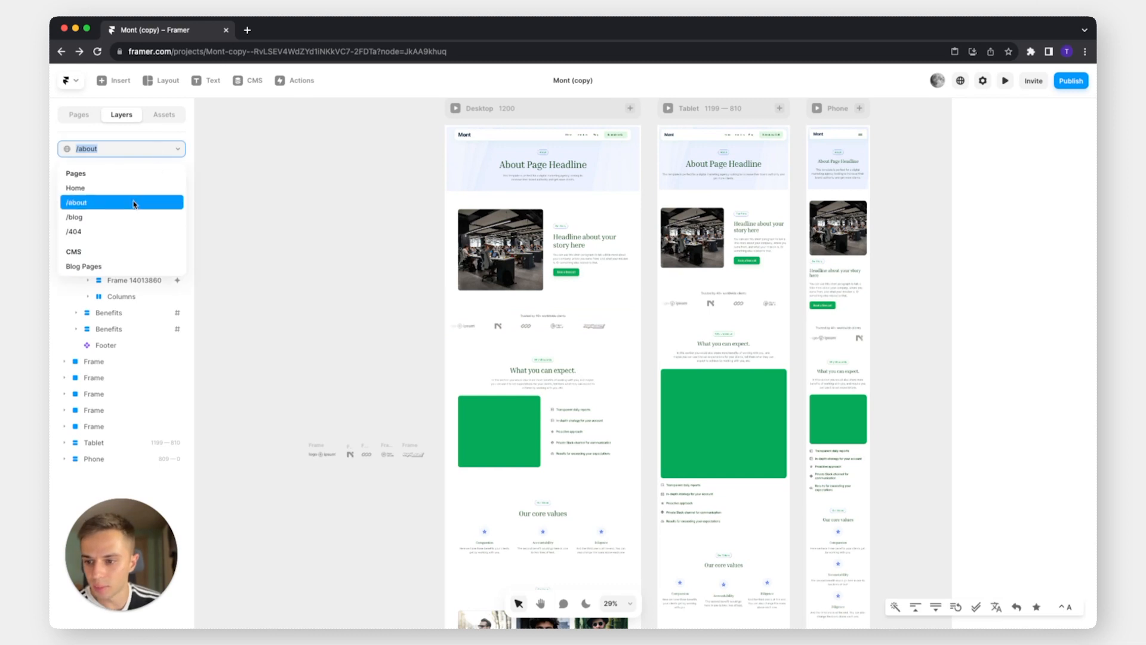
{"action": "left_click", "coordinate": [131, 217]}
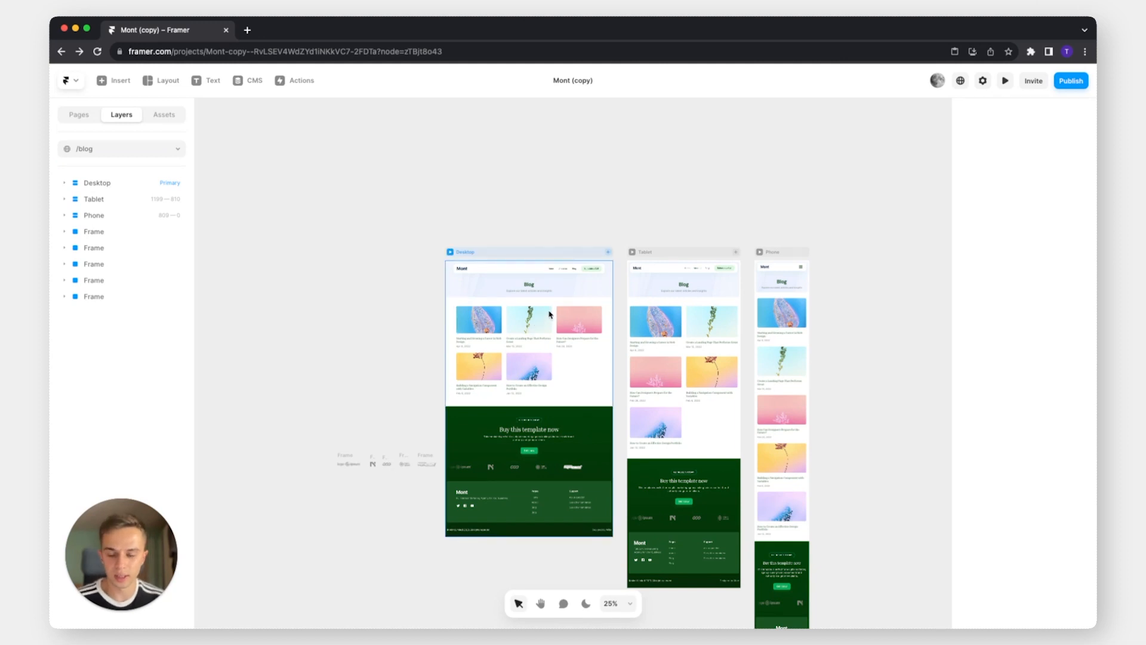
{"action": "scroll", "coordinate": [549, 314], "scroll_direction": "up", "scroll_amount": 5}
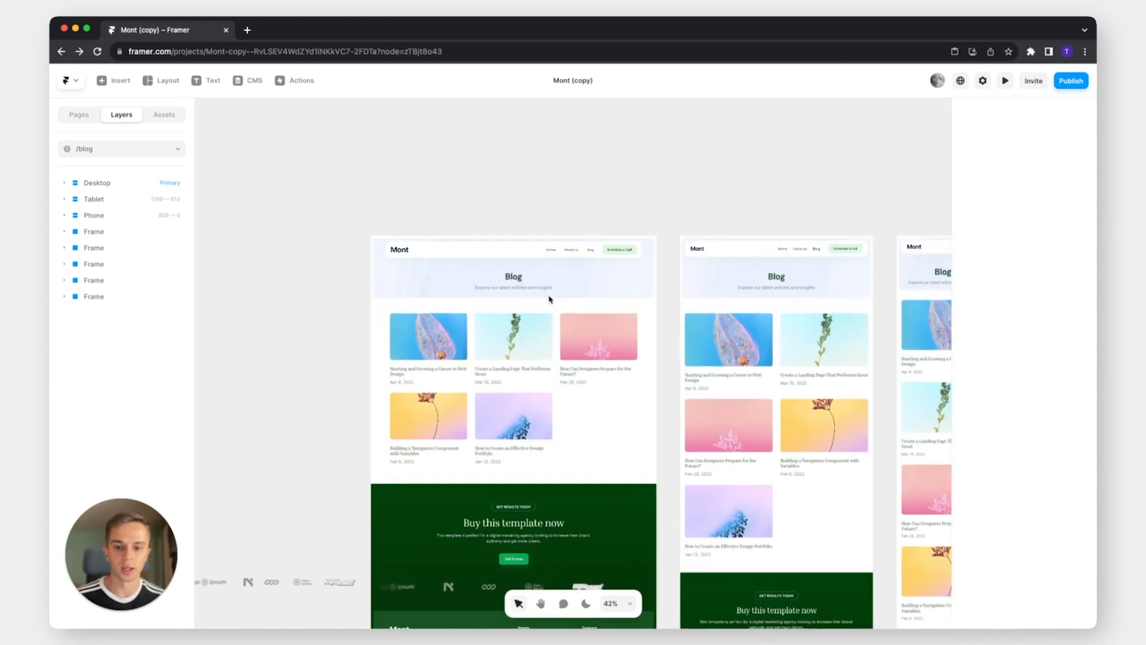
{"action": "scroll", "coordinate": [550, 299], "scroll_direction": "up", "scroll_amount": 3}
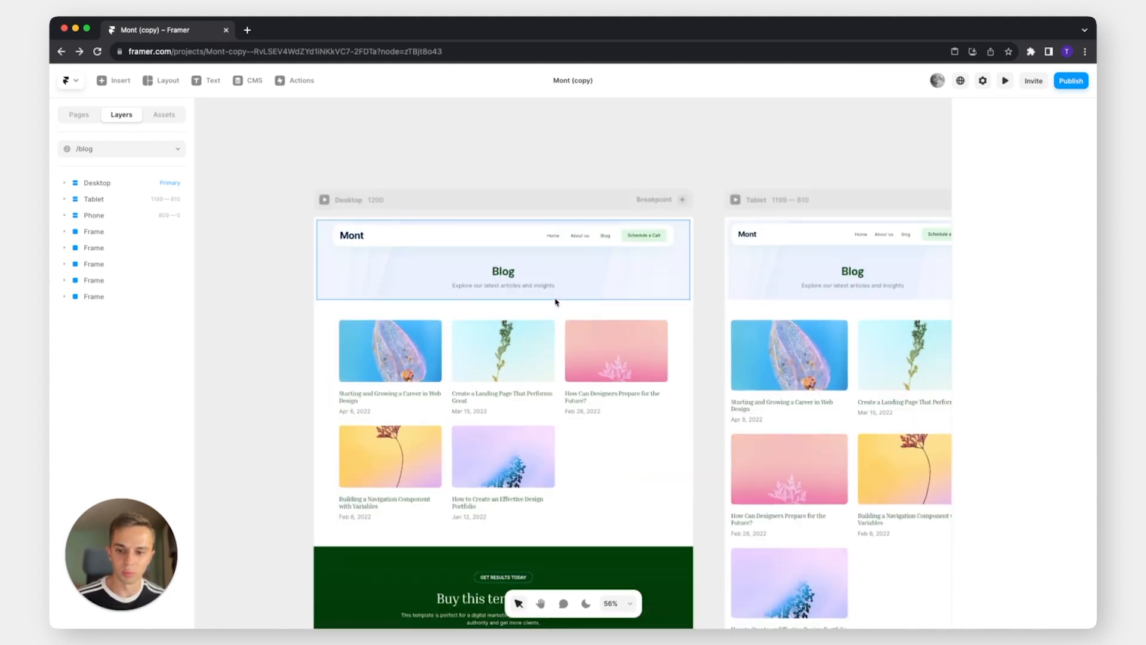
Change the fill of the /blog page's hero Wrapper in the Desktop breakpoint to light green #EBFFF0
{"action": "left_click", "coordinate": [389, 297]}
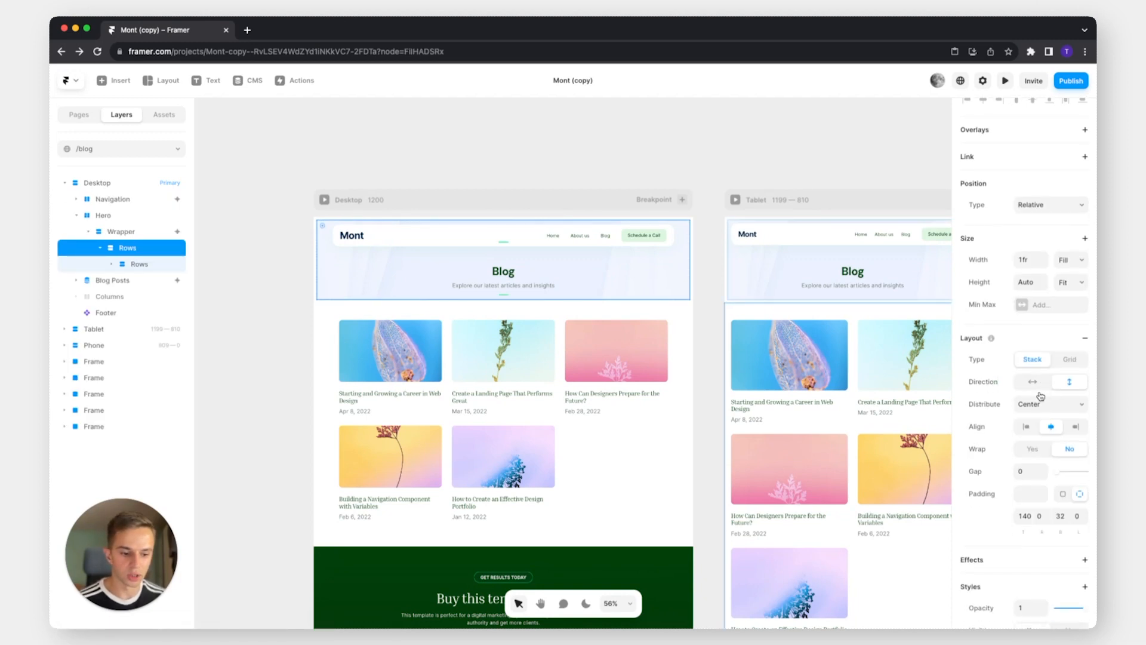
{"action": "left_click", "coordinate": [145, 231]}
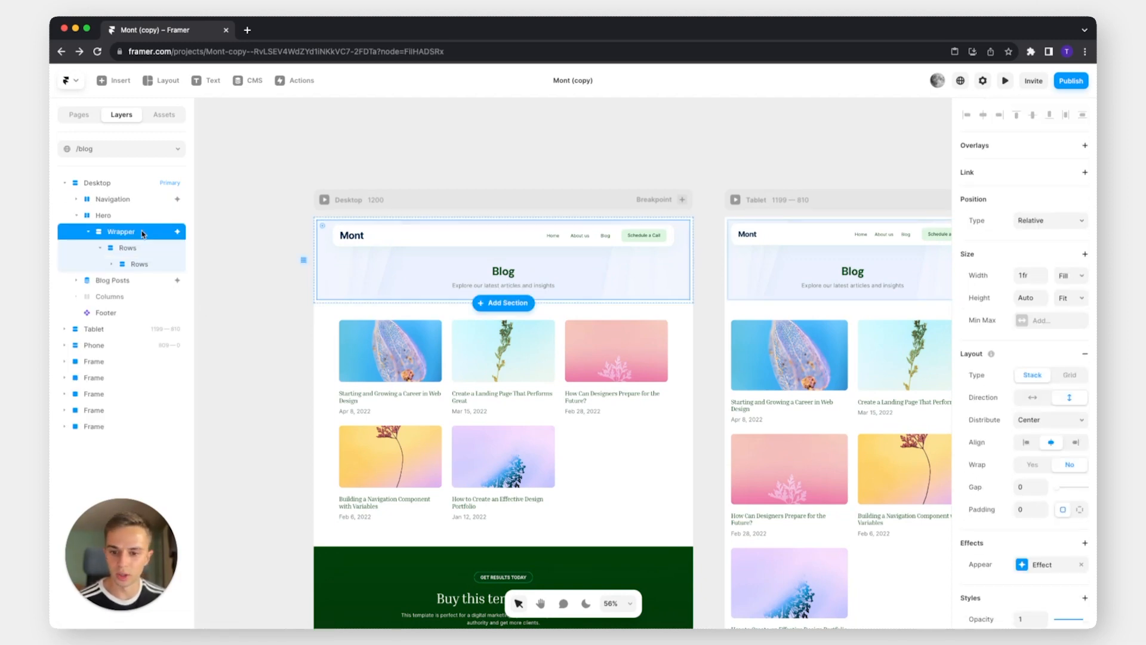
{"action": "scroll", "coordinate": [1044, 478], "scroll_direction": "down", "scroll_amount": 3}
{"action": "left_click", "coordinate": [1045, 488]}
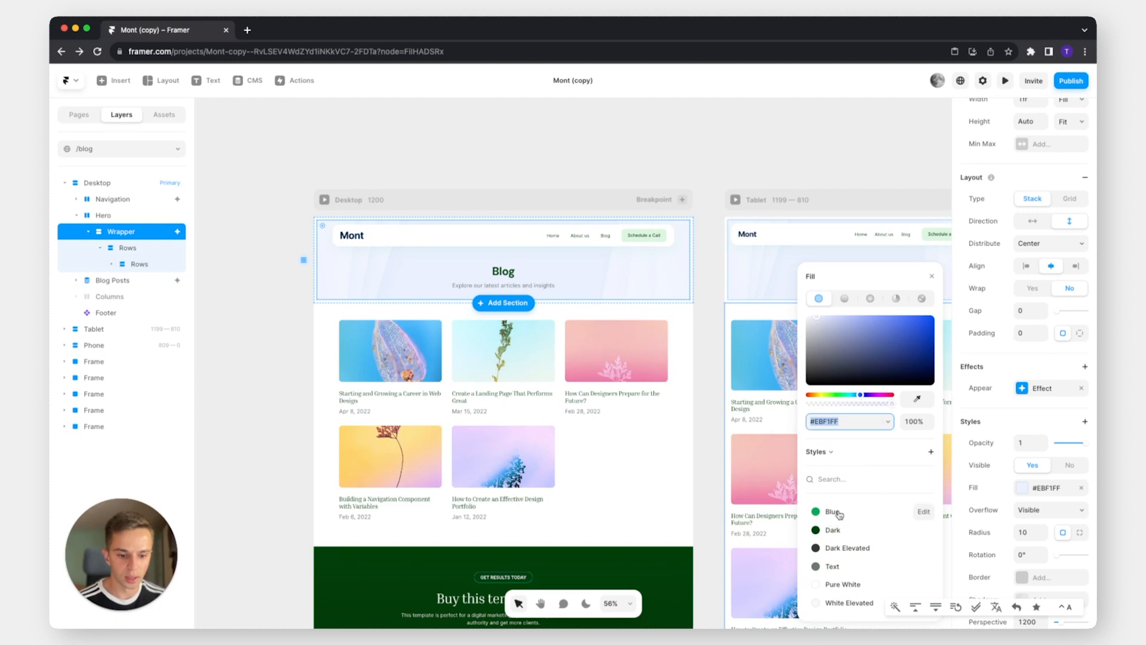
{"action": "left_click", "coordinate": [839, 396]}
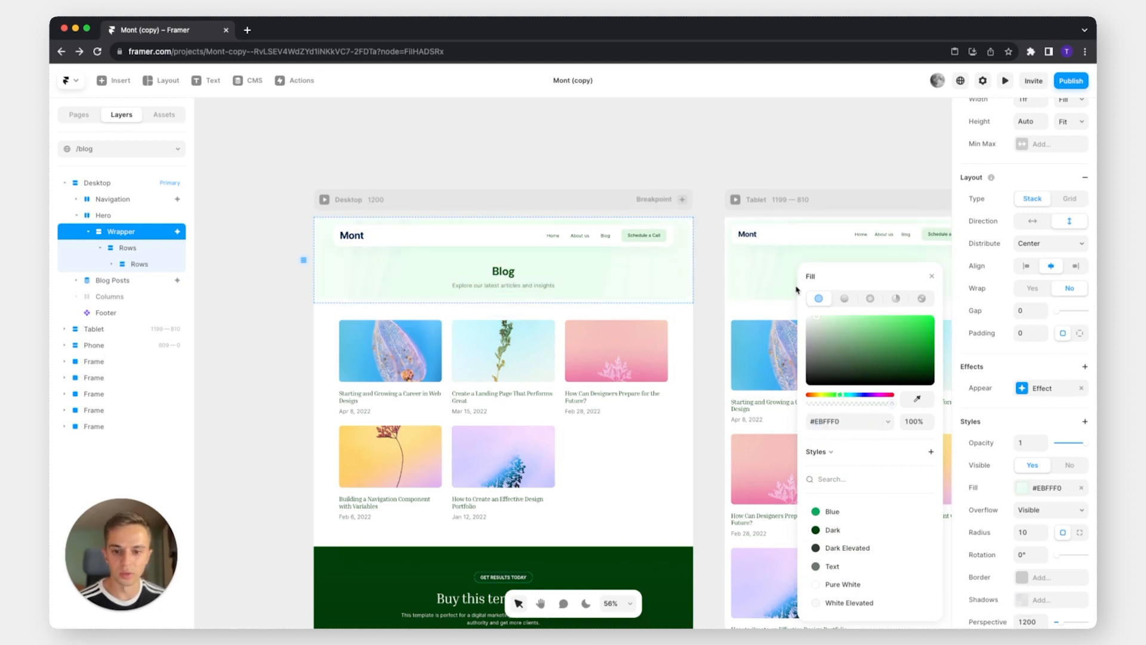
{"action": "left_click", "coordinate": [410, 169]}
Switch to the Blog Pages CMS template and shift the hue of the post Body's linear gradient fill from blue to green
{"action": "left_click", "coordinate": [114, 149]}
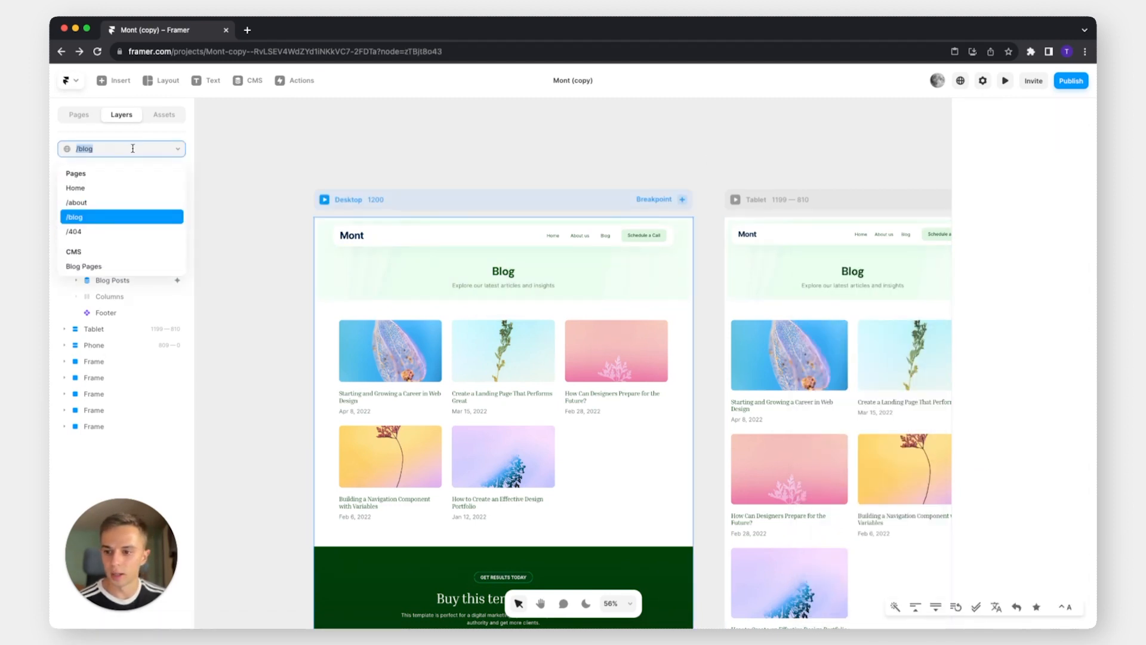
{"action": "left_click", "coordinate": [118, 267]}
{"action": "left_click", "coordinate": [599, 190]}
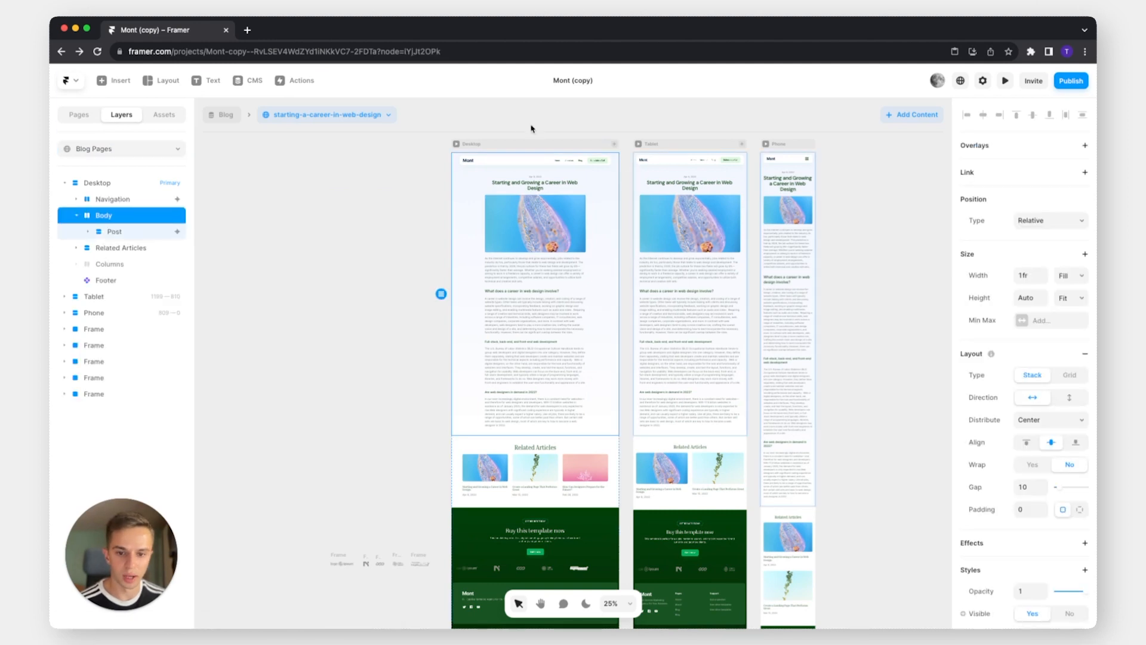
{"action": "scroll", "coordinate": [537, 137], "scroll_direction": "down", "scroll_amount": 2}
{"action": "scroll", "coordinate": [562, 136], "scroll_direction": "up", "scroll_amount": 3}
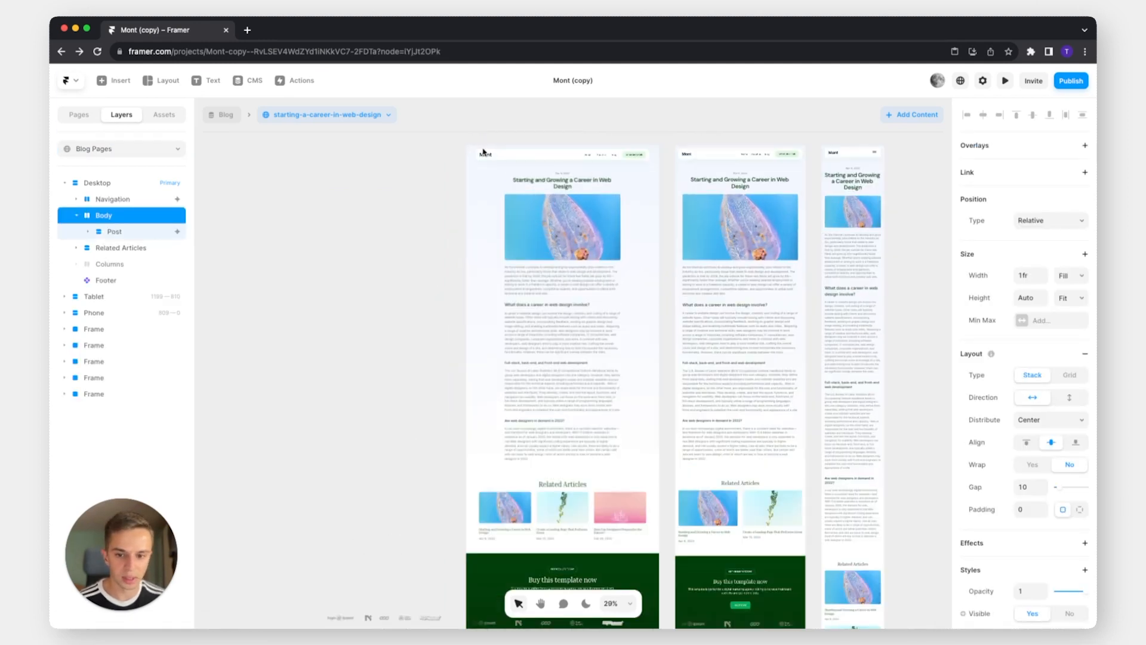
{"action": "scroll", "coordinate": [1063, 515], "scroll_direction": "down", "scroll_amount": 5}
{"action": "left_click", "coordinate": [1021, 378]}
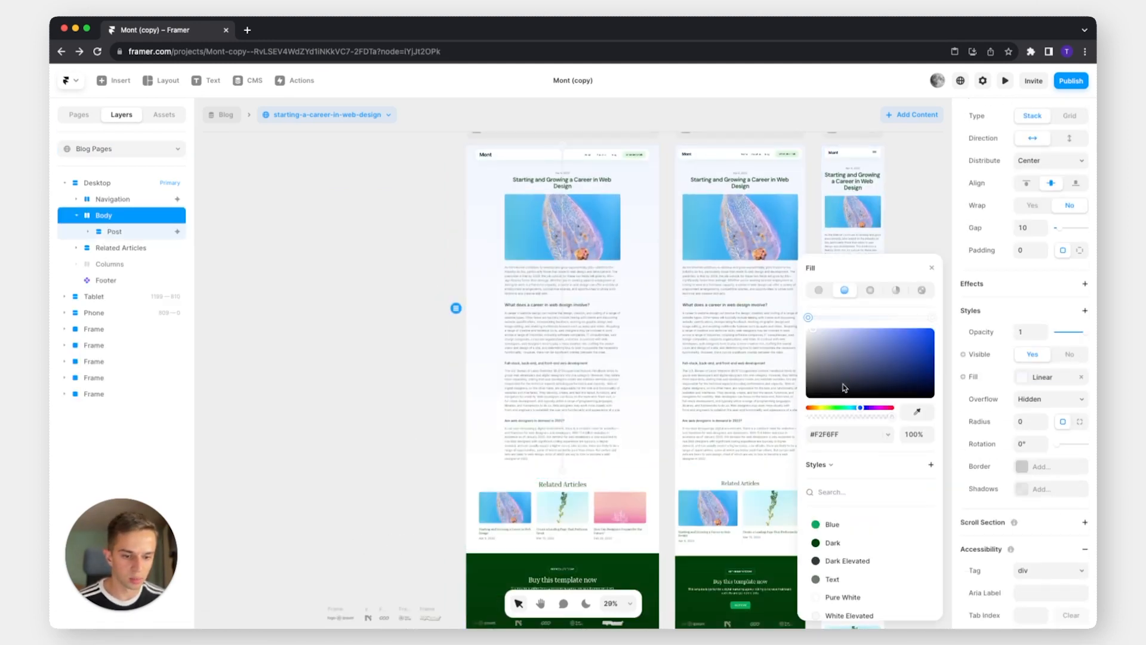
{"action": "left_click", "coordinate": [837, 408]}
{"action": "left_click", "coordinate": [933, 319]}
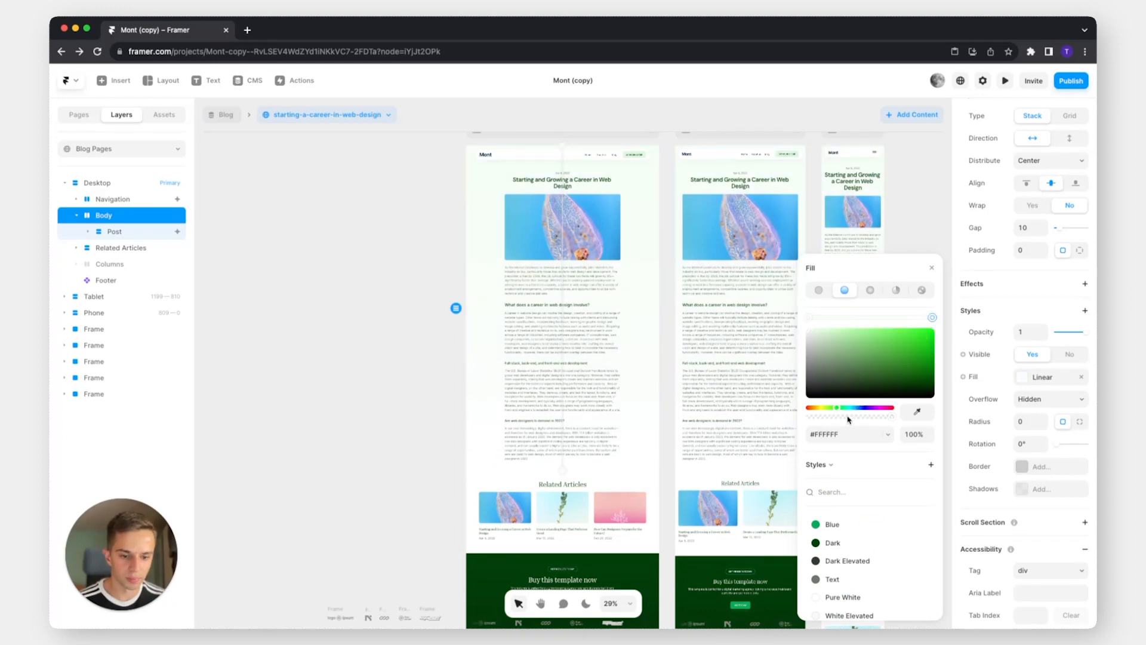
{"action": "scroll", "coordinate": [456, 427], "scroll_direction": "down", "scroll_amount": 5}
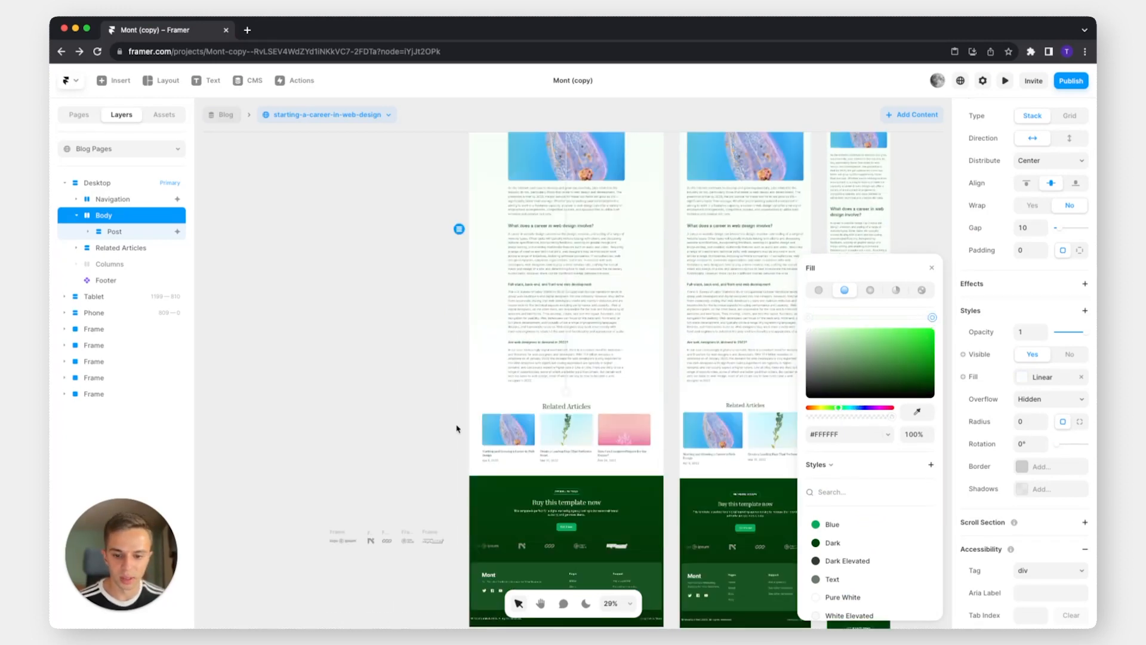
{"action": "left_click", "coordinate": [452, 415]}
Look over the blog post layout down to the footer, and return to the Home page to review its sections and hero
{"action": "scroll", "coordinate": [562, 358], "scroll_direction": "up", "scroll_amount": 5}
{"action": "scroll", "coordinate": [560, 359], "scroll_direction": "down", "scroll_amount": 5}
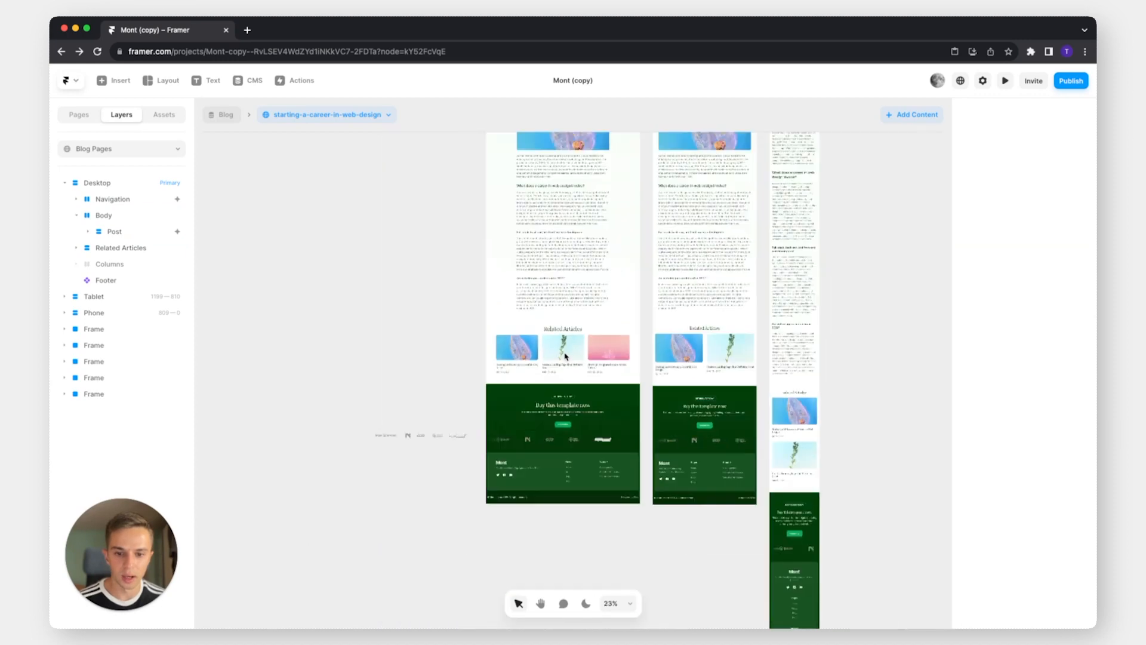
{"action": "scroll", "coordinate": [576, 363], "scroll_direction": "up", "scroll_amount": 5}
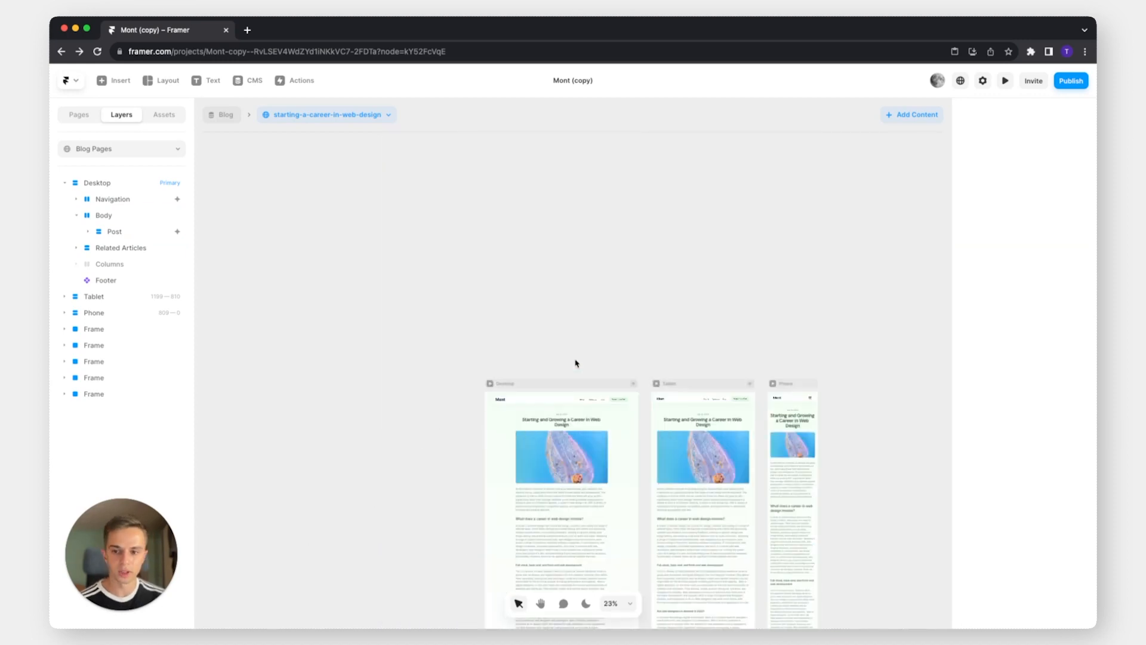
{"action": "left_click", "coordinate": [96, 115]}
{"action": "left_click", "coordinate": [114, 169]}
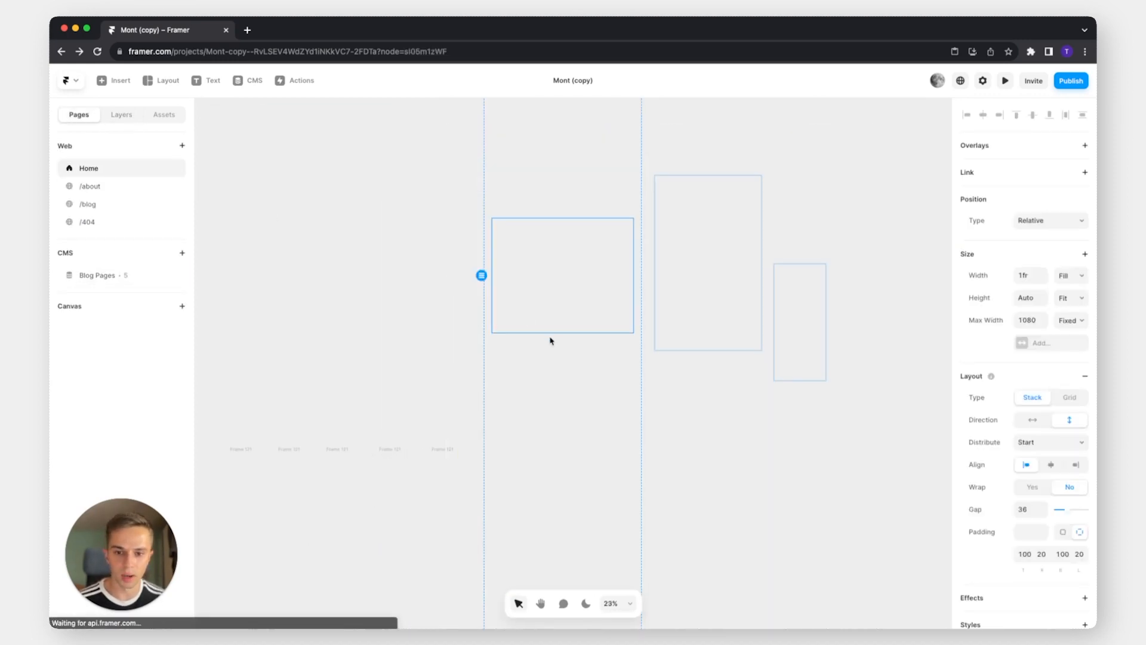
{"action": "scroll", "coordinate": [633, 366], "scroll_direction": "down", "scroll_amount": 3}
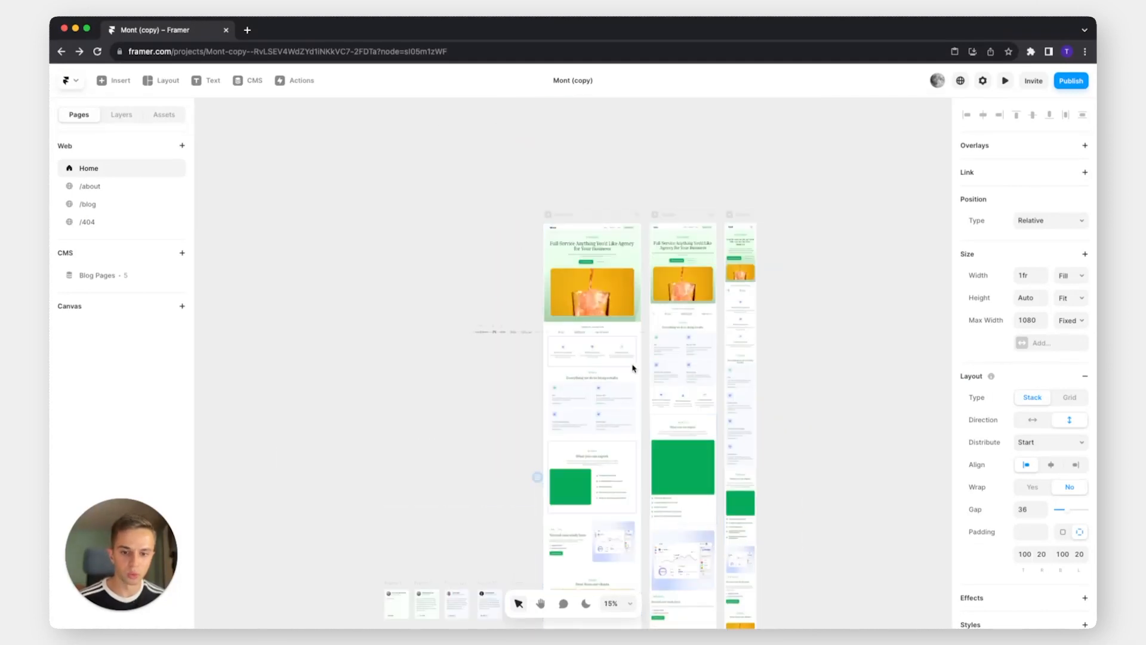
{"action": "scroll", "coordinate": [633, 368], "scroll_direction": "up", "scroll_amount": 5}
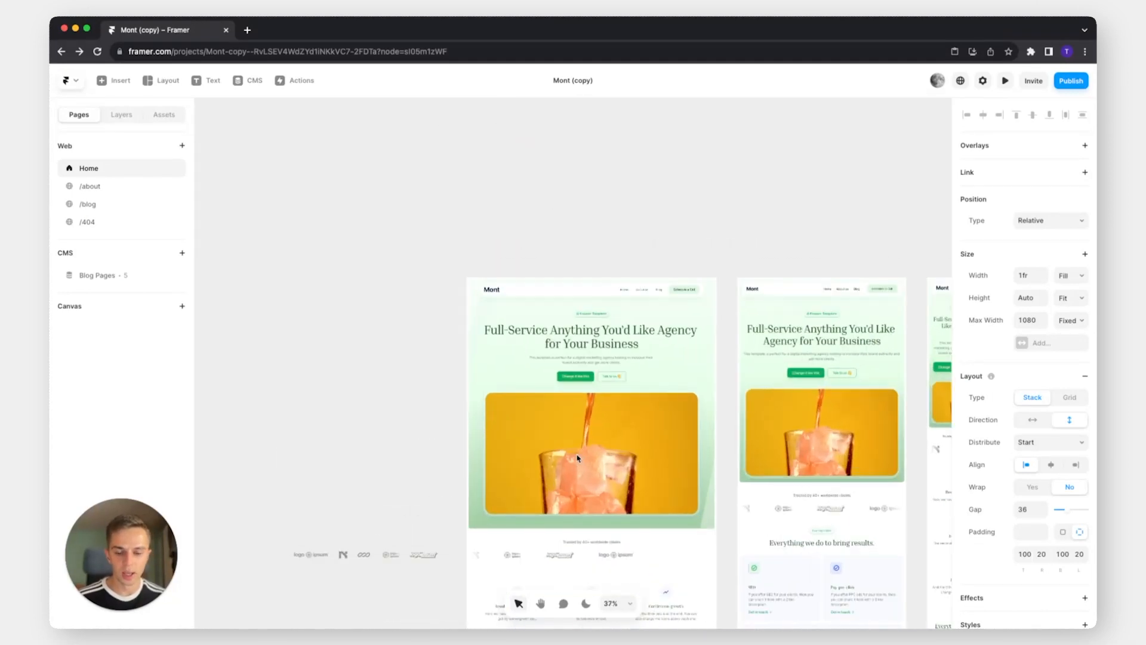